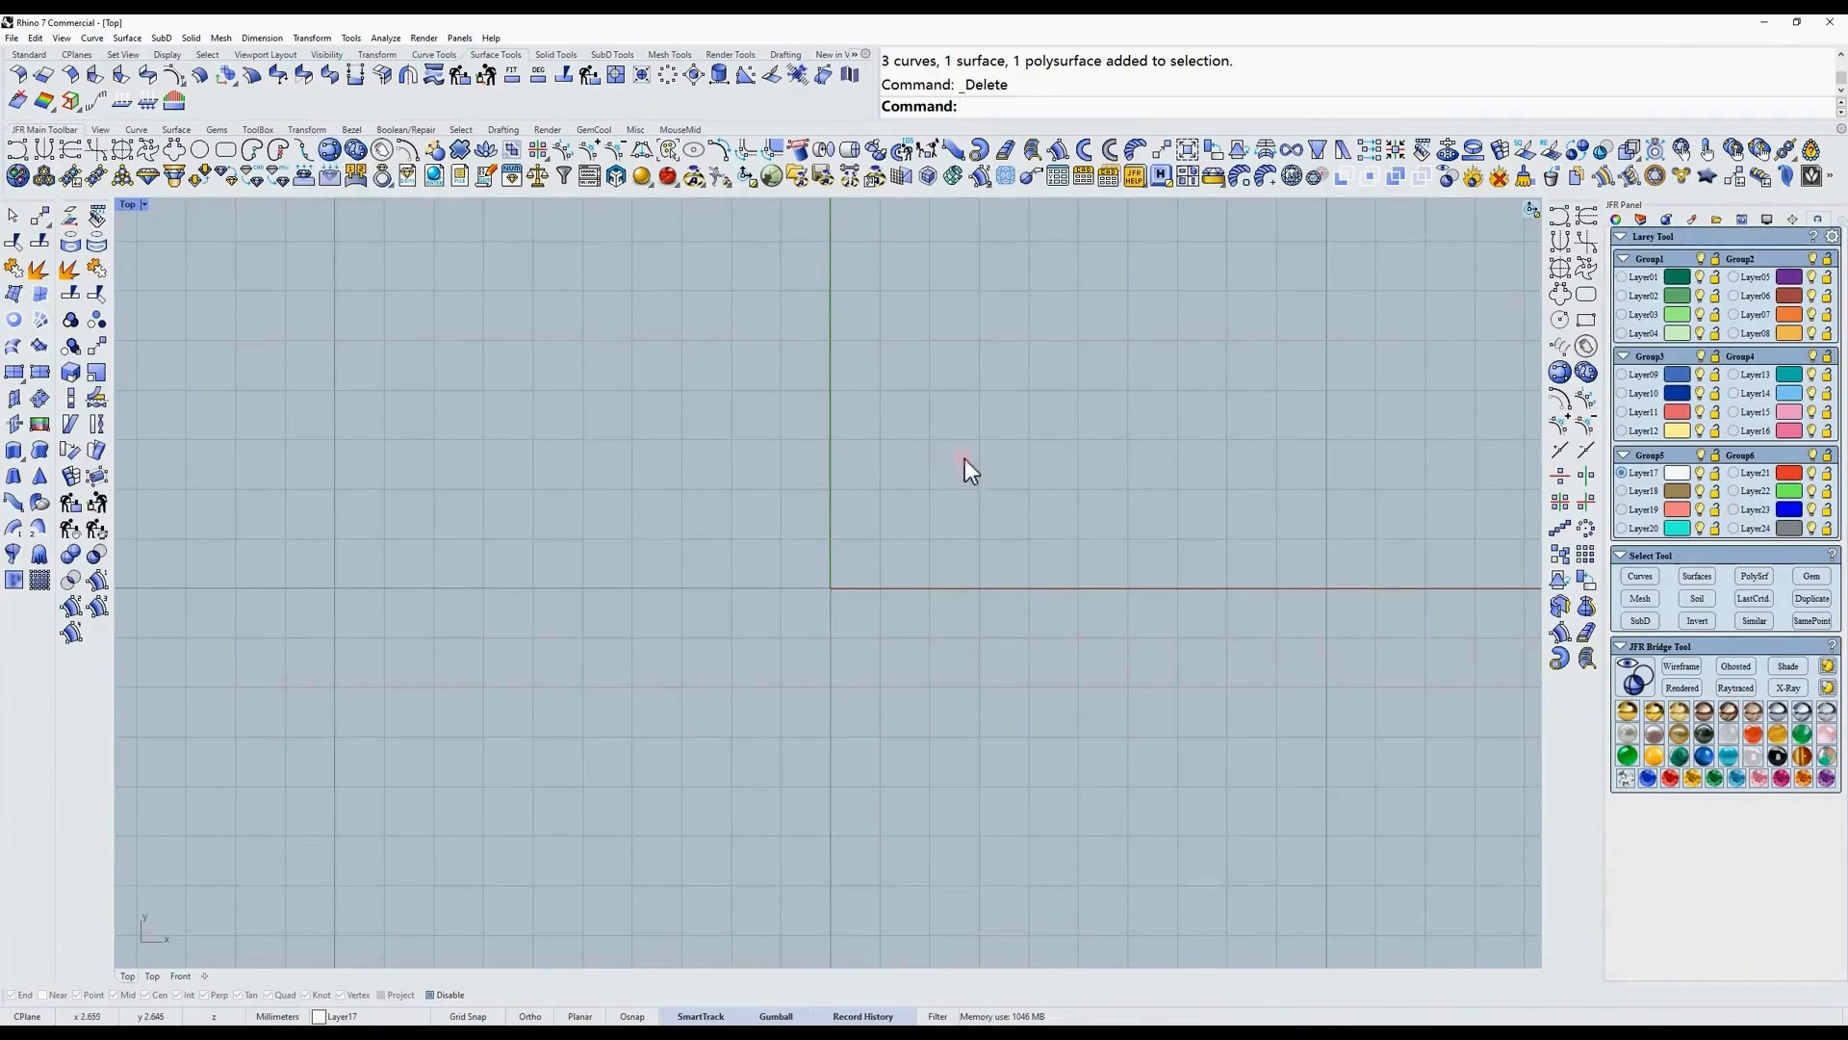
Create a sphere about 7.4 mm in diameter, centred on the world origin.
key("ctrl+o")
key("F4")
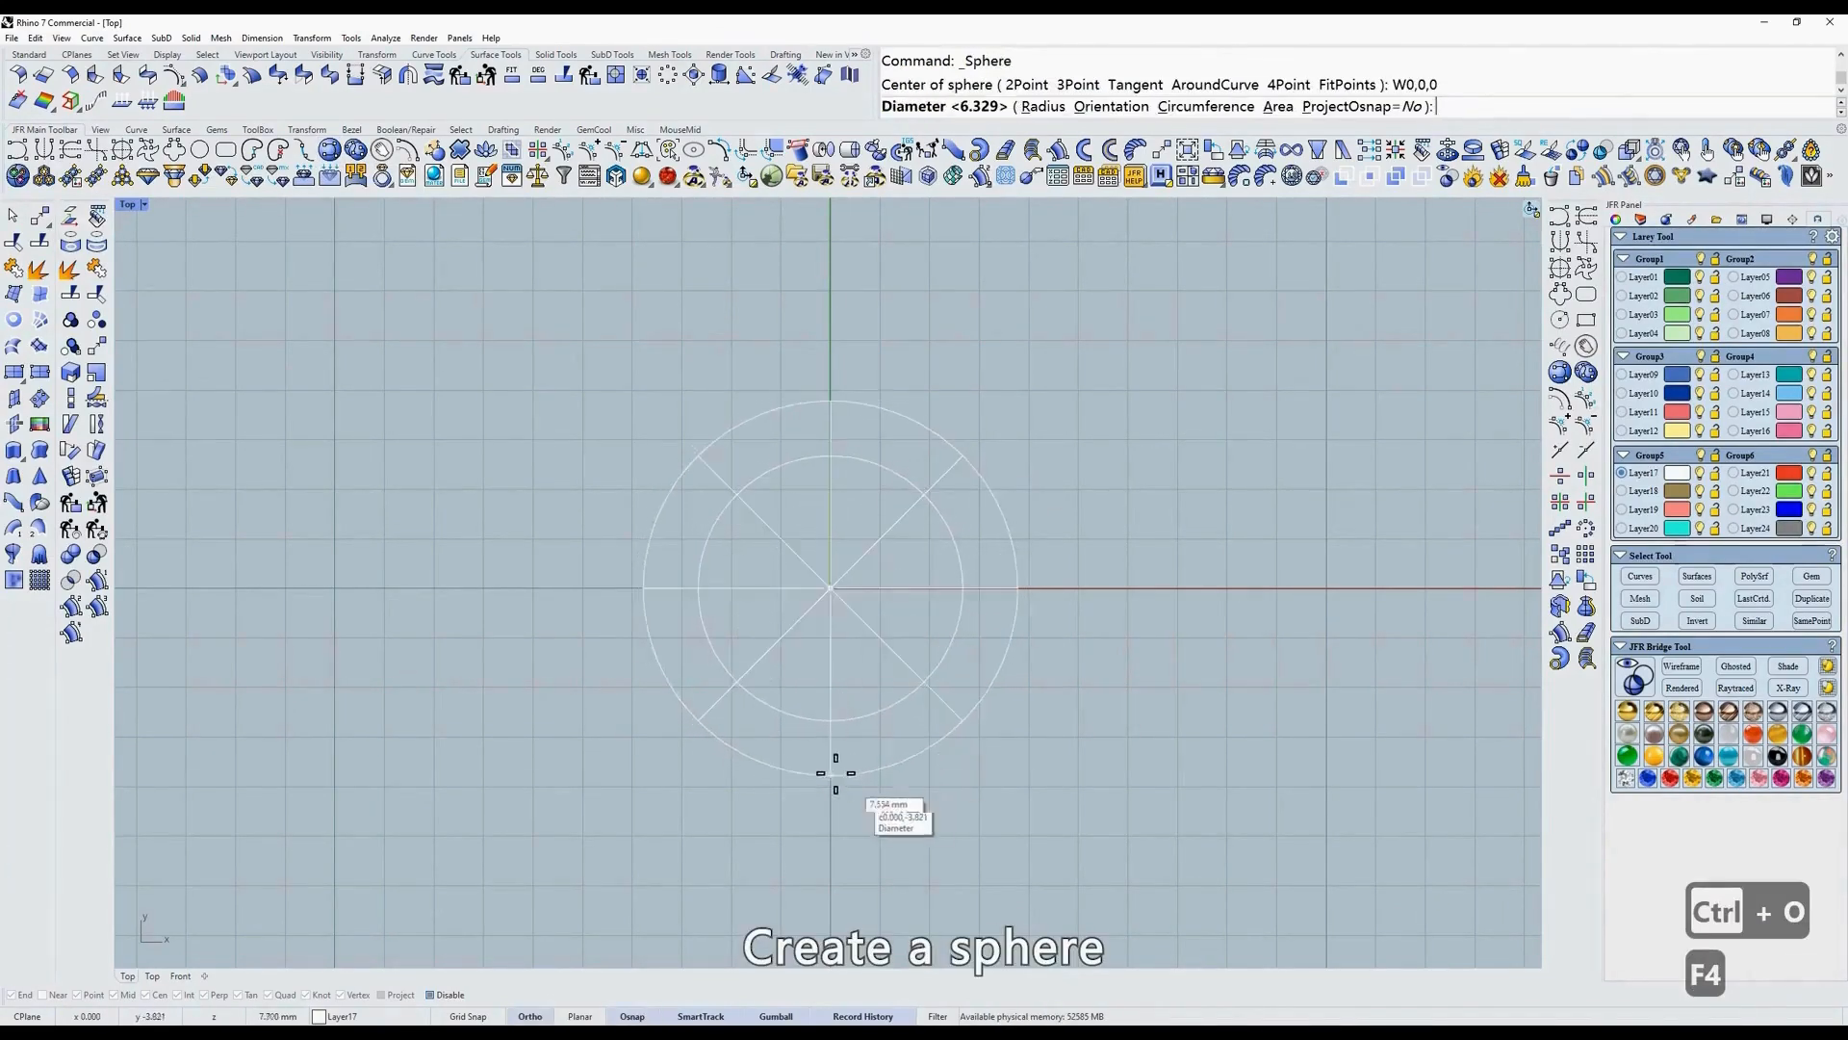
left_click(836, 773)
scroll(904, 592, "up", 4)
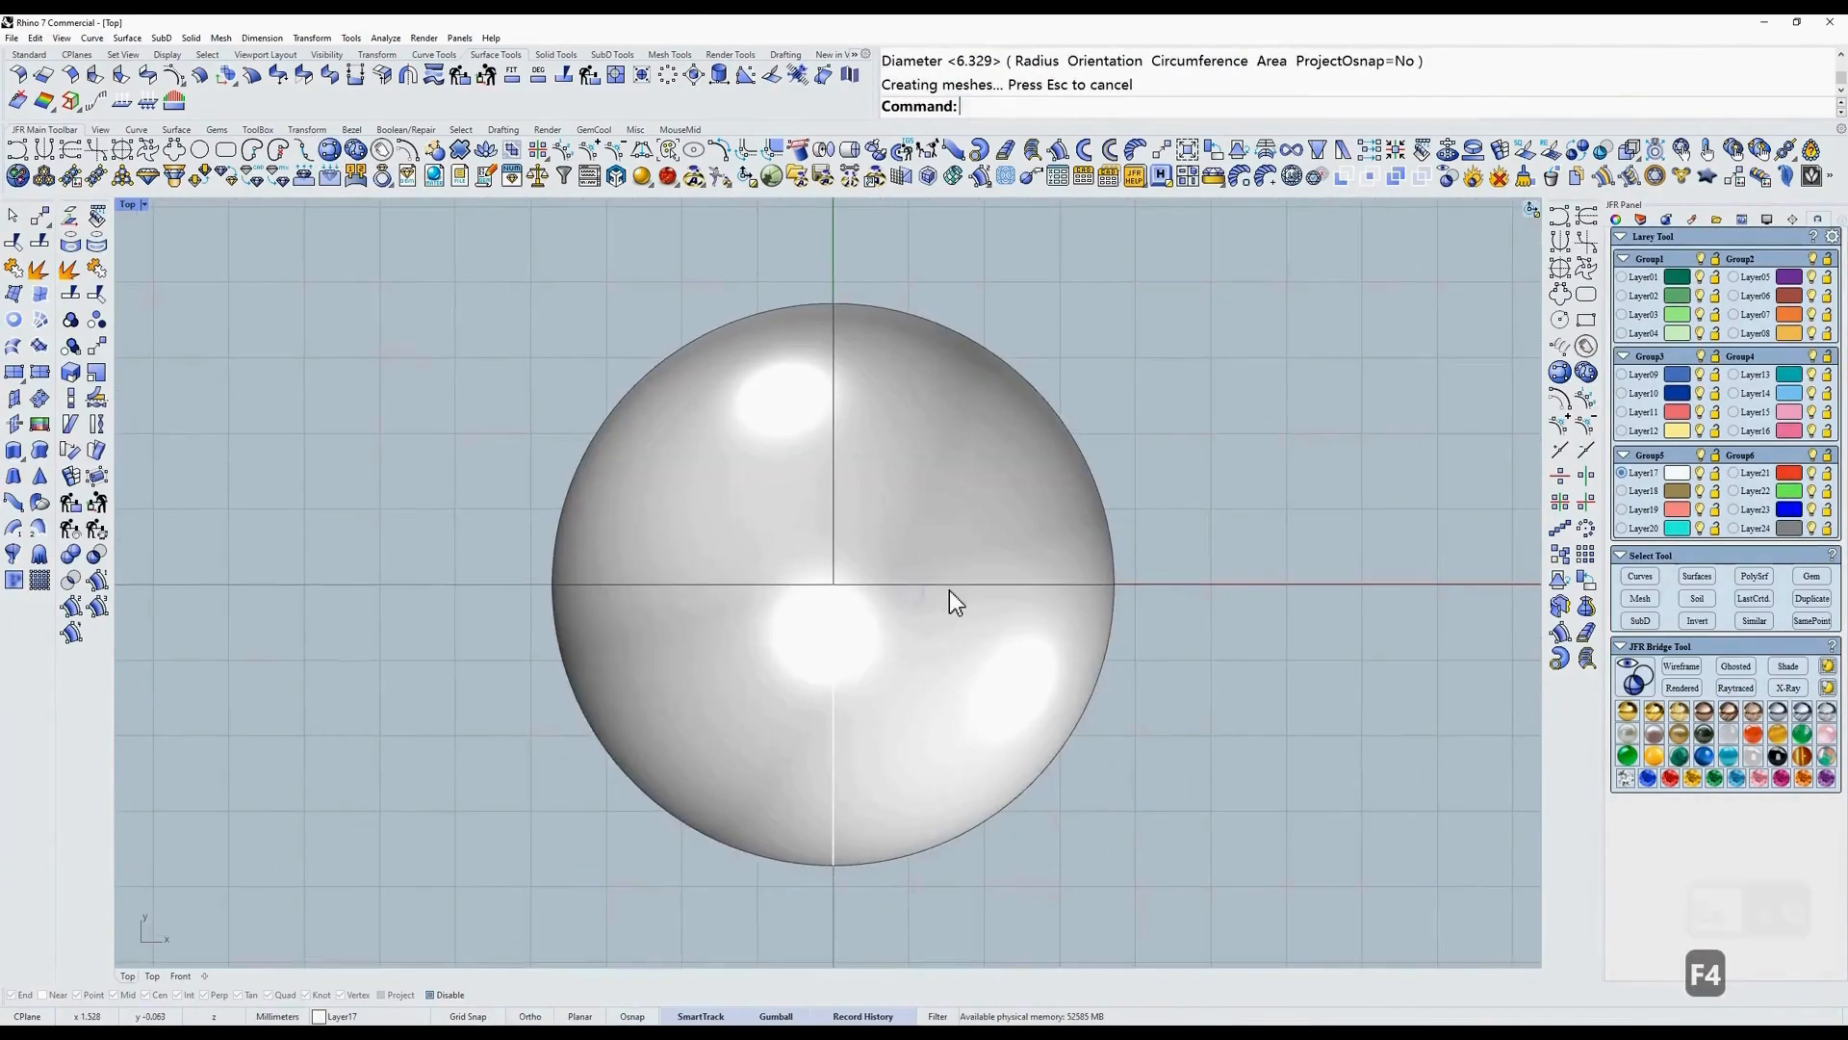
Start a curve on the sphere's surface, placing points in an S-shape across its upper half with Close set to No and Pull to Yes.
left_click(331, 151)
left_click(772, 502)
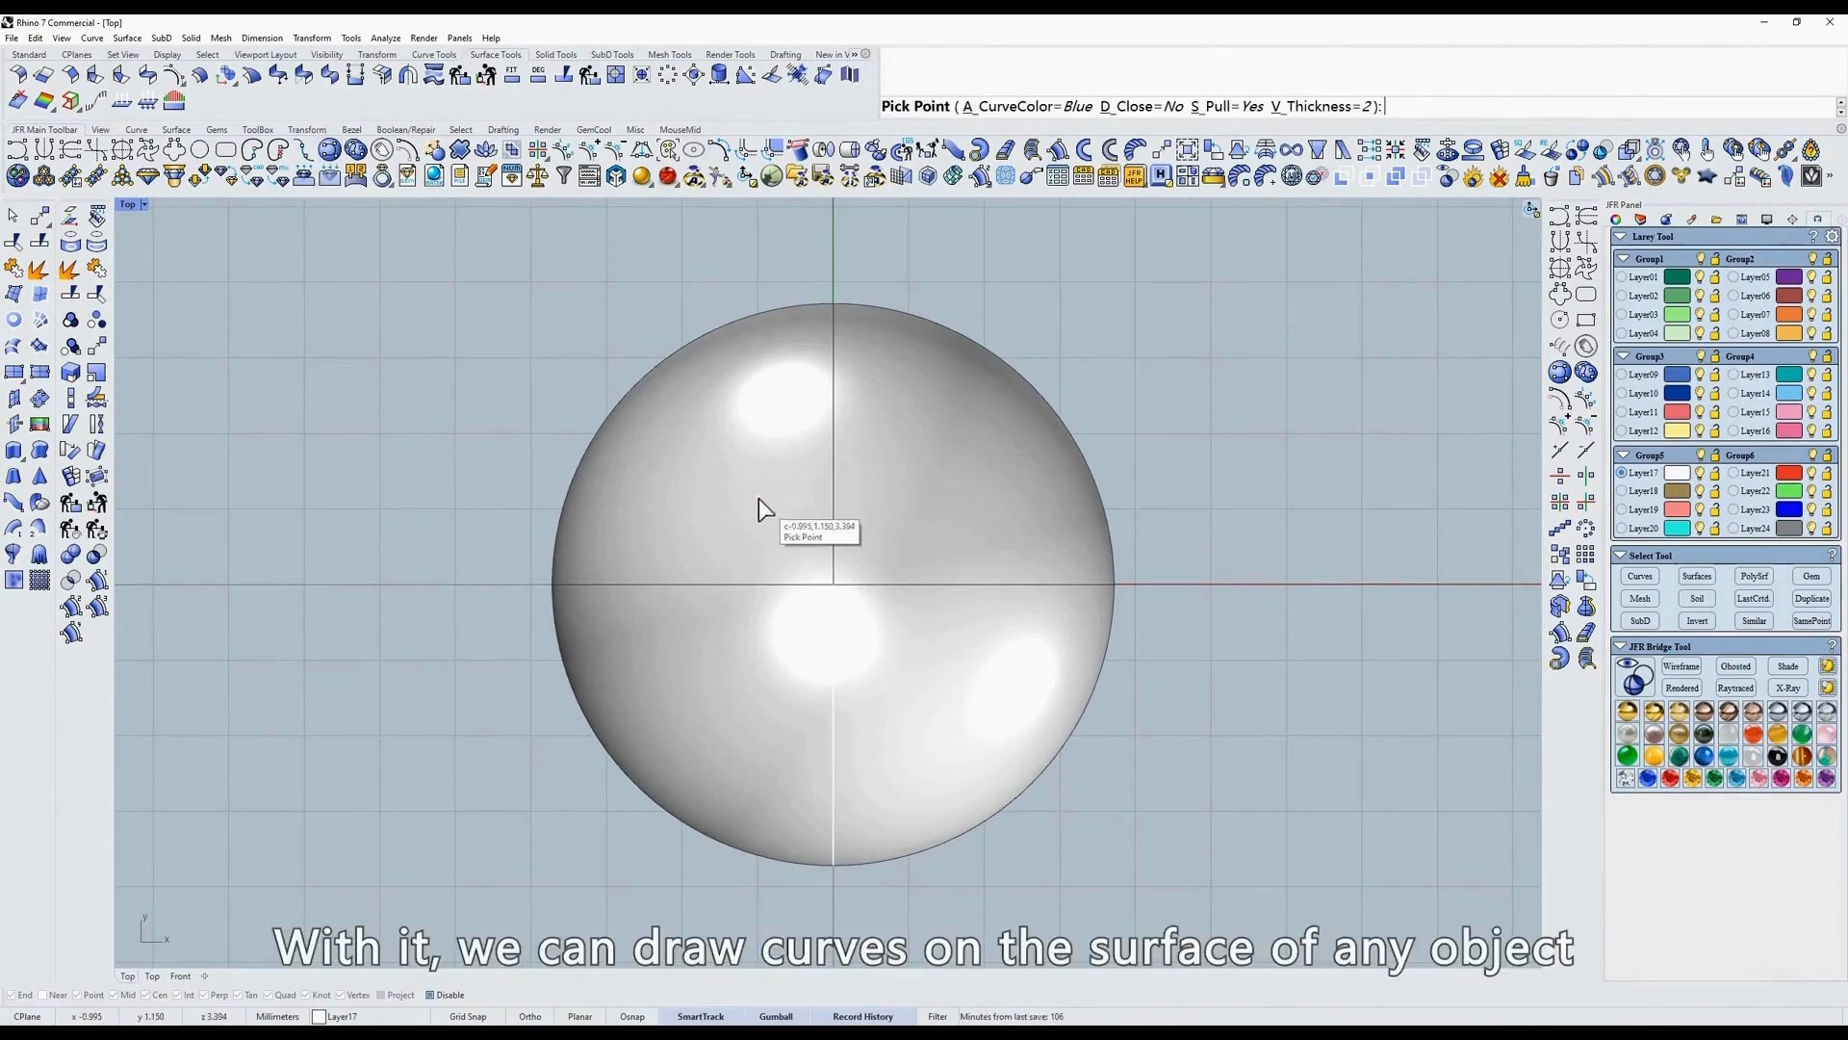
left_click(643, 489)
left_click(697, 577)
left_click(768, 599)
left_click(856, 541)
left_click(955, 496)
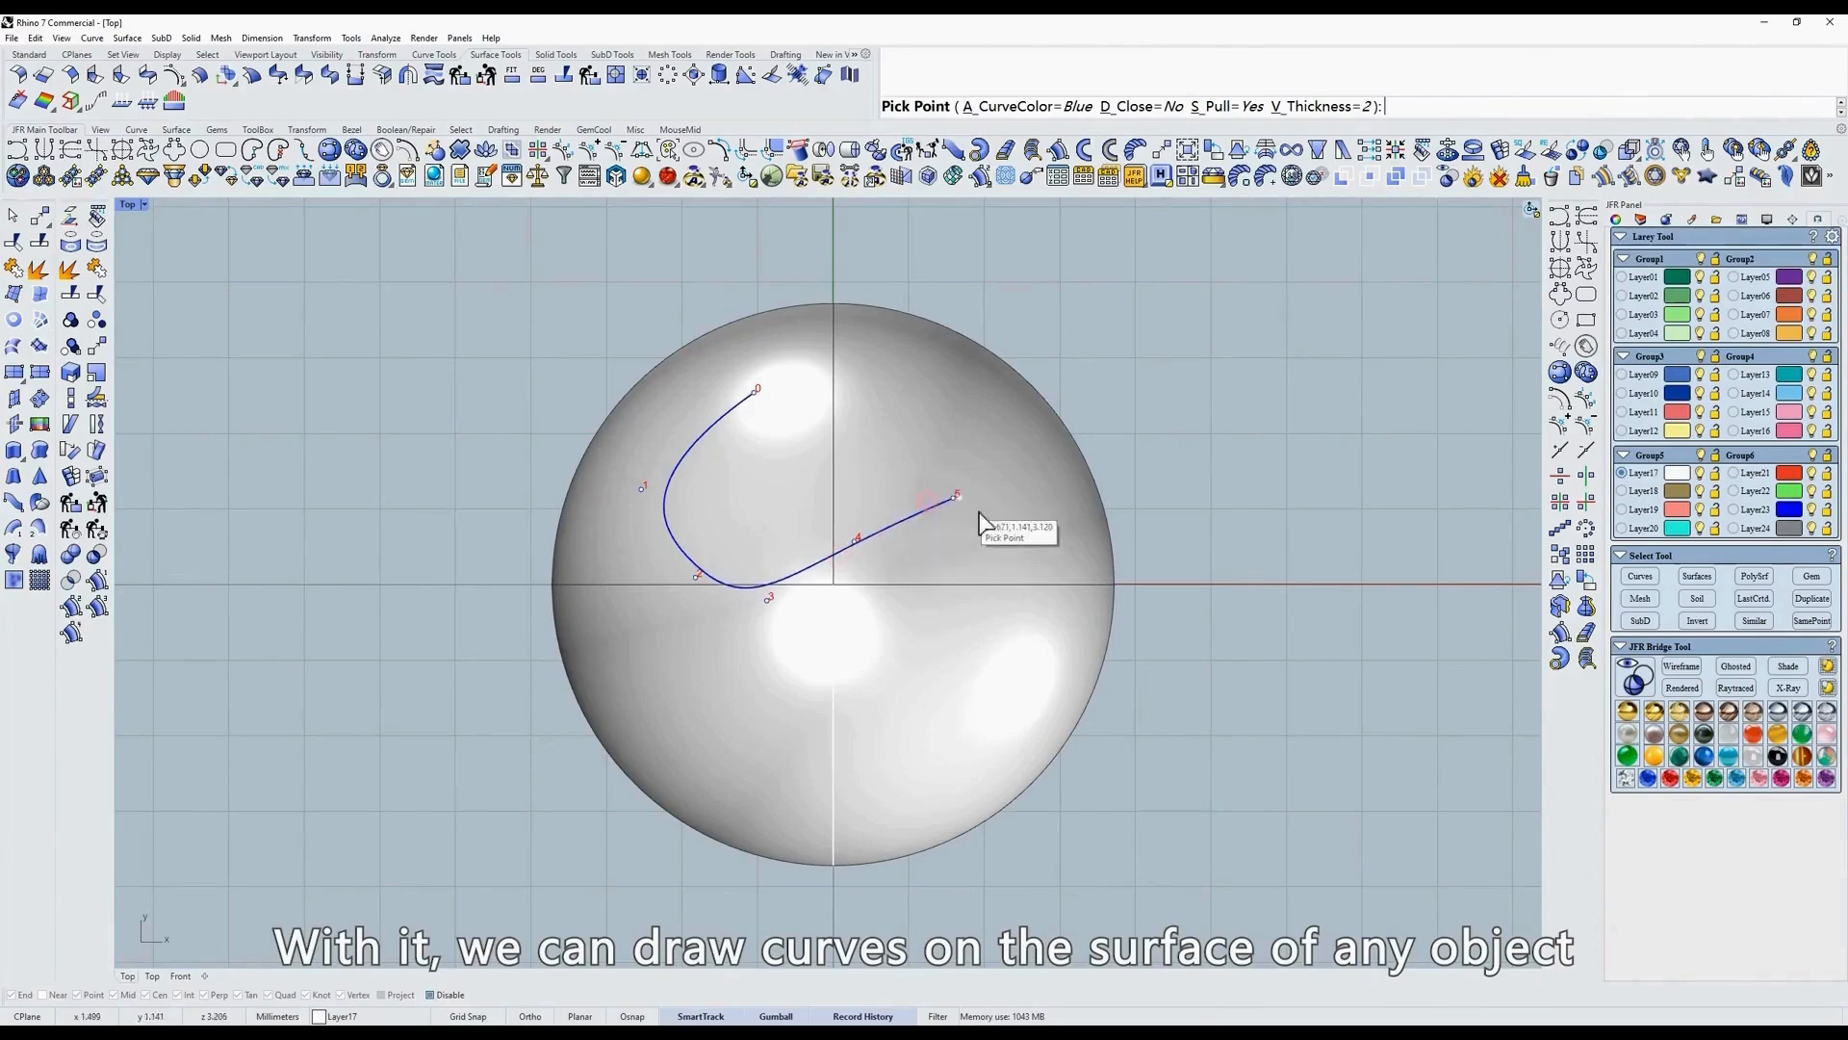
left_click(990, 564)
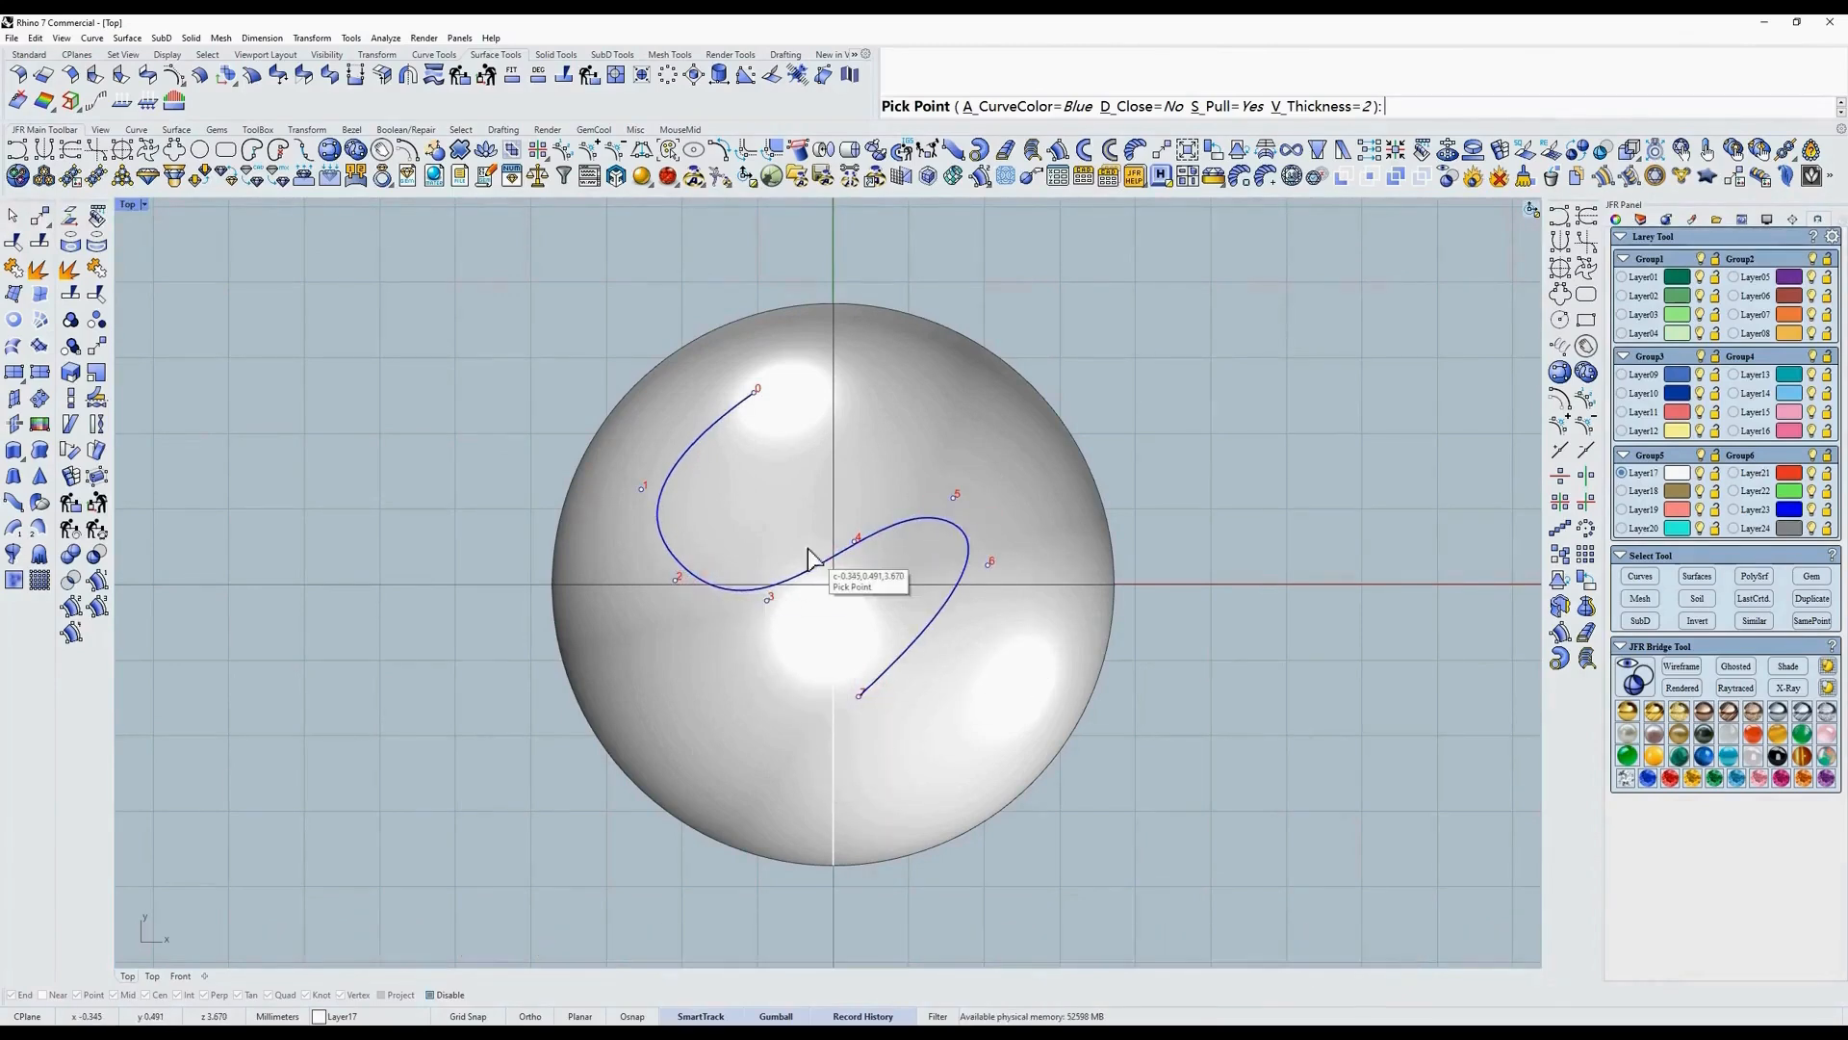
Extend the surface curve with more points, looping it over the lower part and around the sphere's right side.
right_click_drag(809, 552, 836, 362, "ctrl+shift")
left_click(857, 541)
left_click(953, 629)
left_click(1048, 601)
right_click_drag(1079, 515, 895, 585, "ctrl+shift")
left_click(945, 549)
right_click_drag(1010, 512, 943, 520, "ctrl+shift")
left_click(1064, 569)
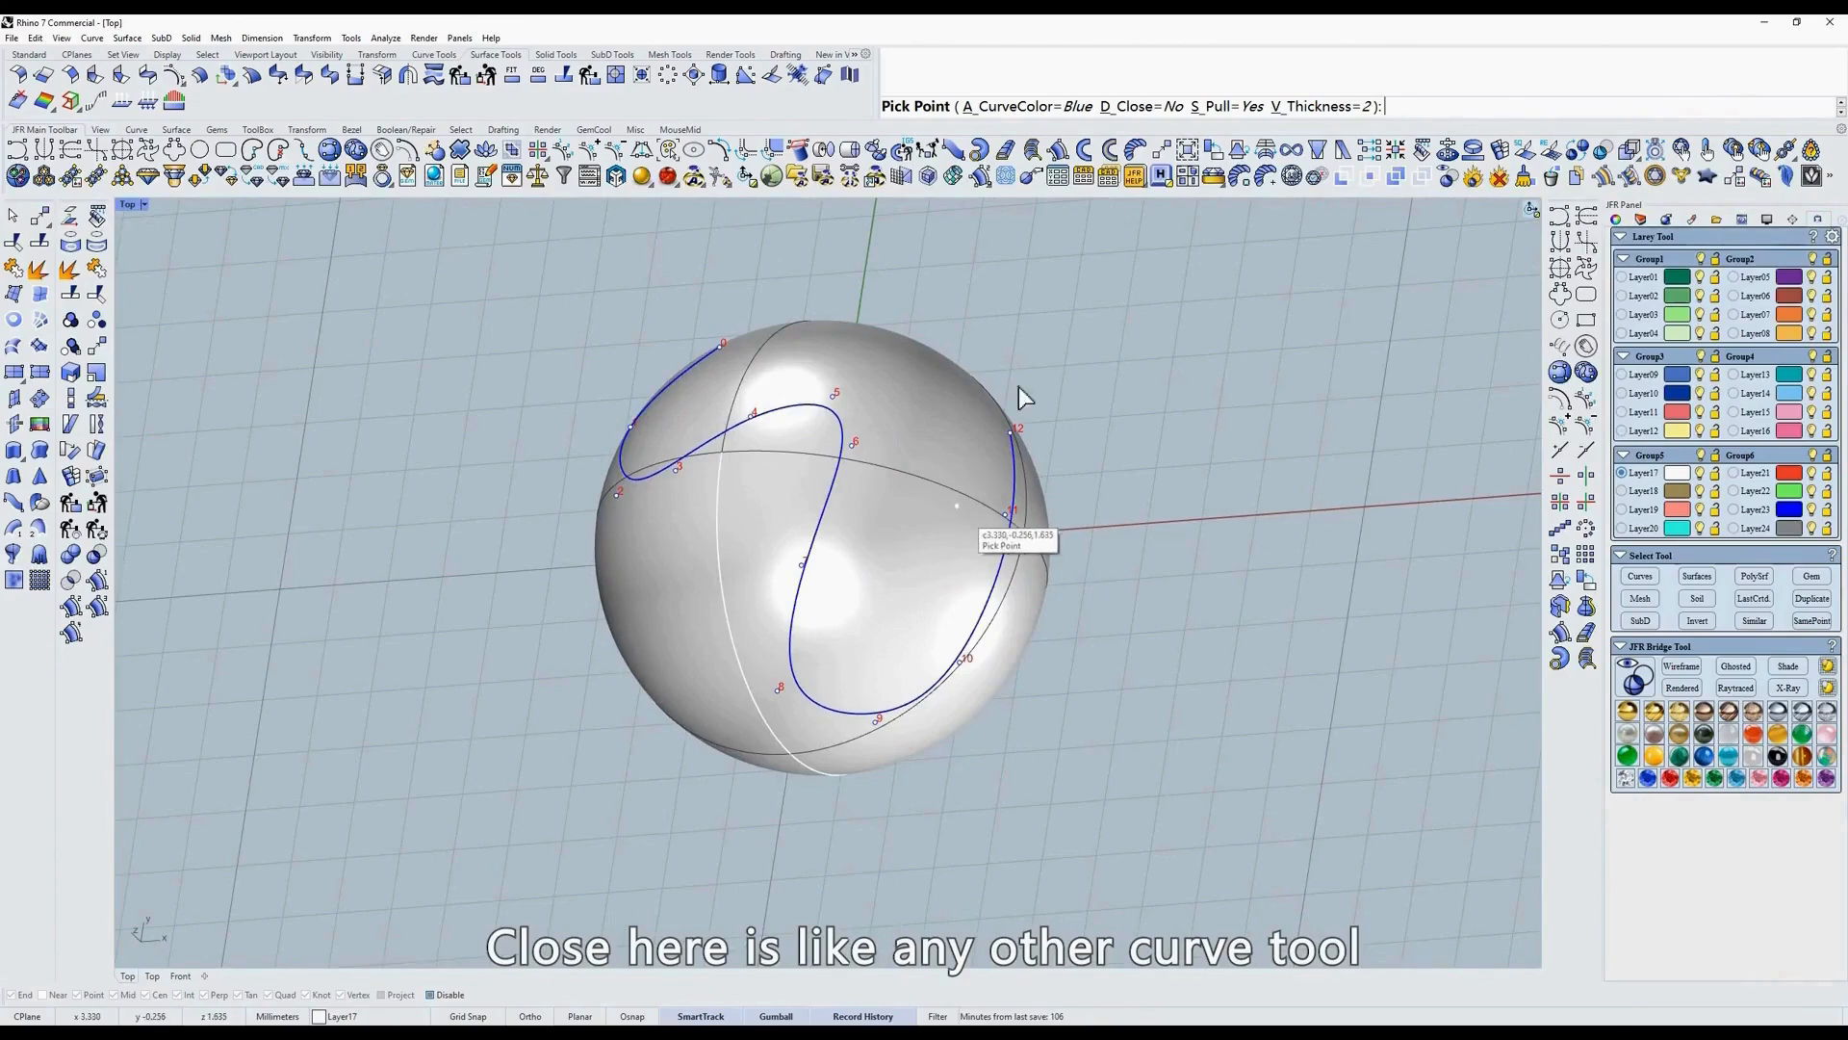
Toggle the curve's Close option on and off, set Pull to No and finish the curve.
left_click(1160, 112)
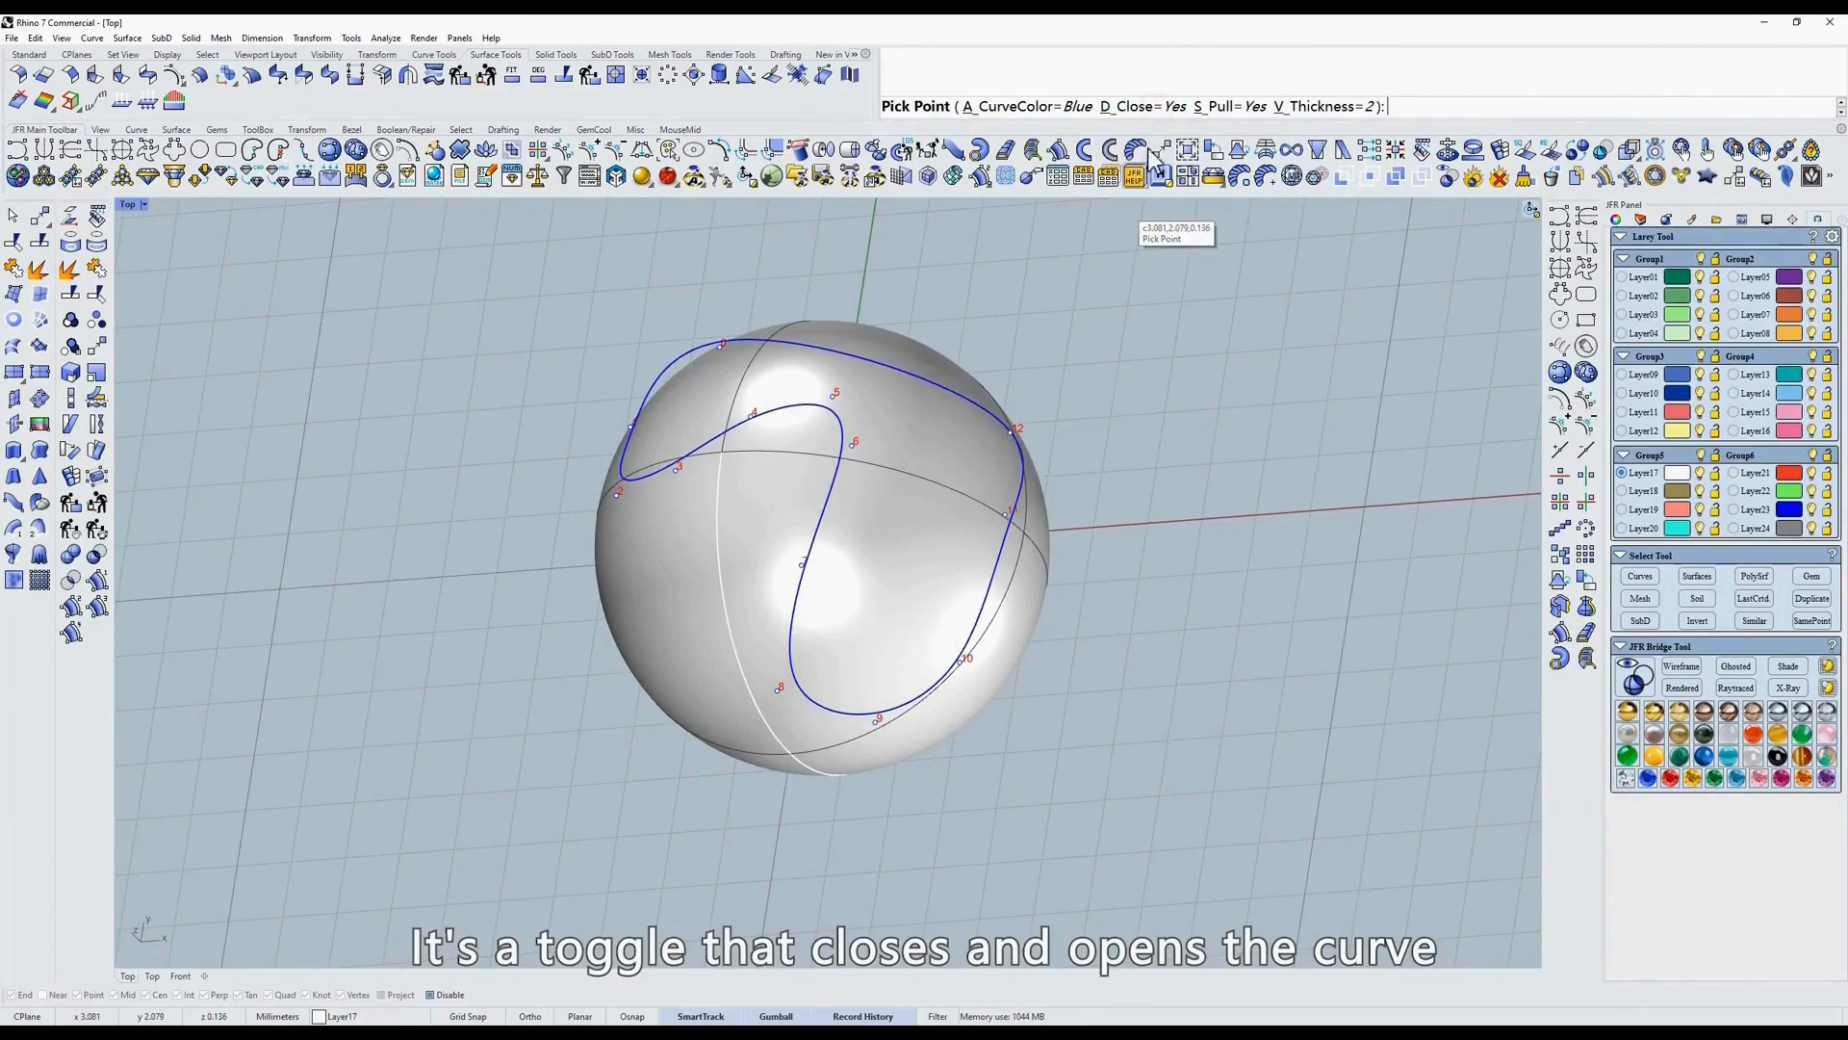
left_click(1174, 108)
left_click(1228, 107)
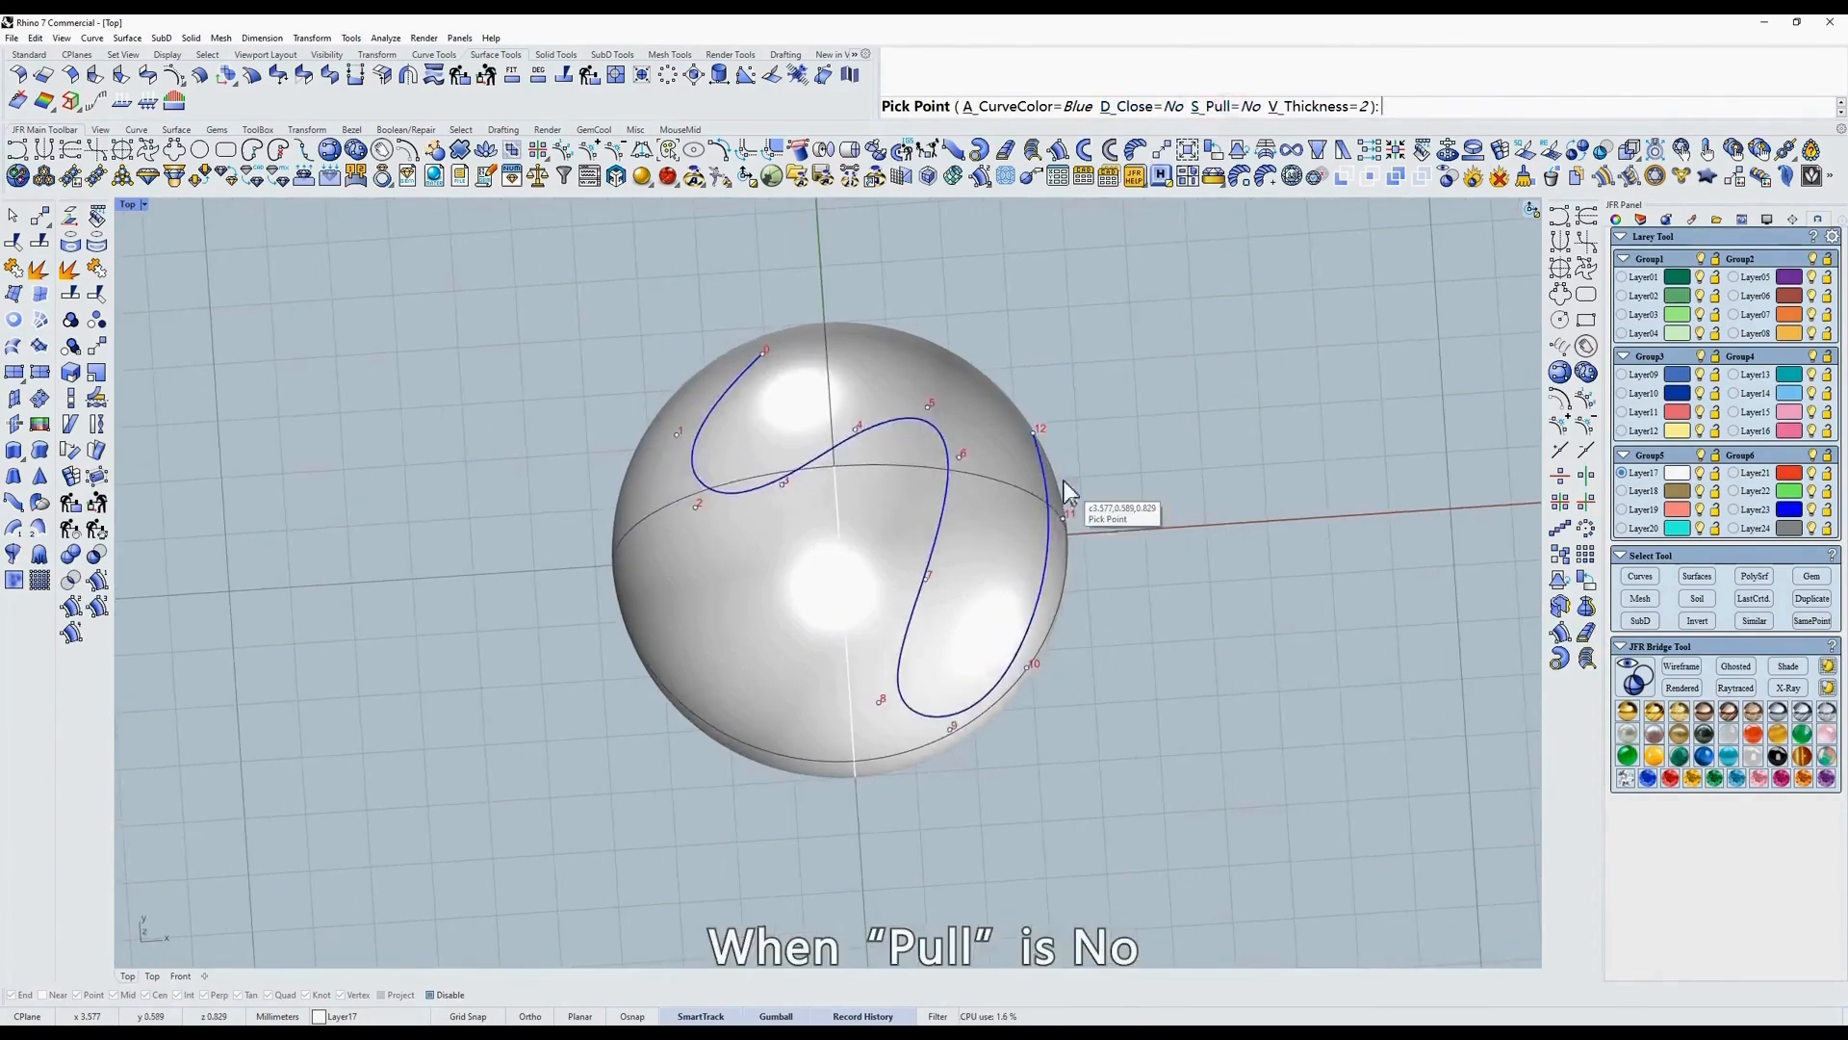
key("Escape")
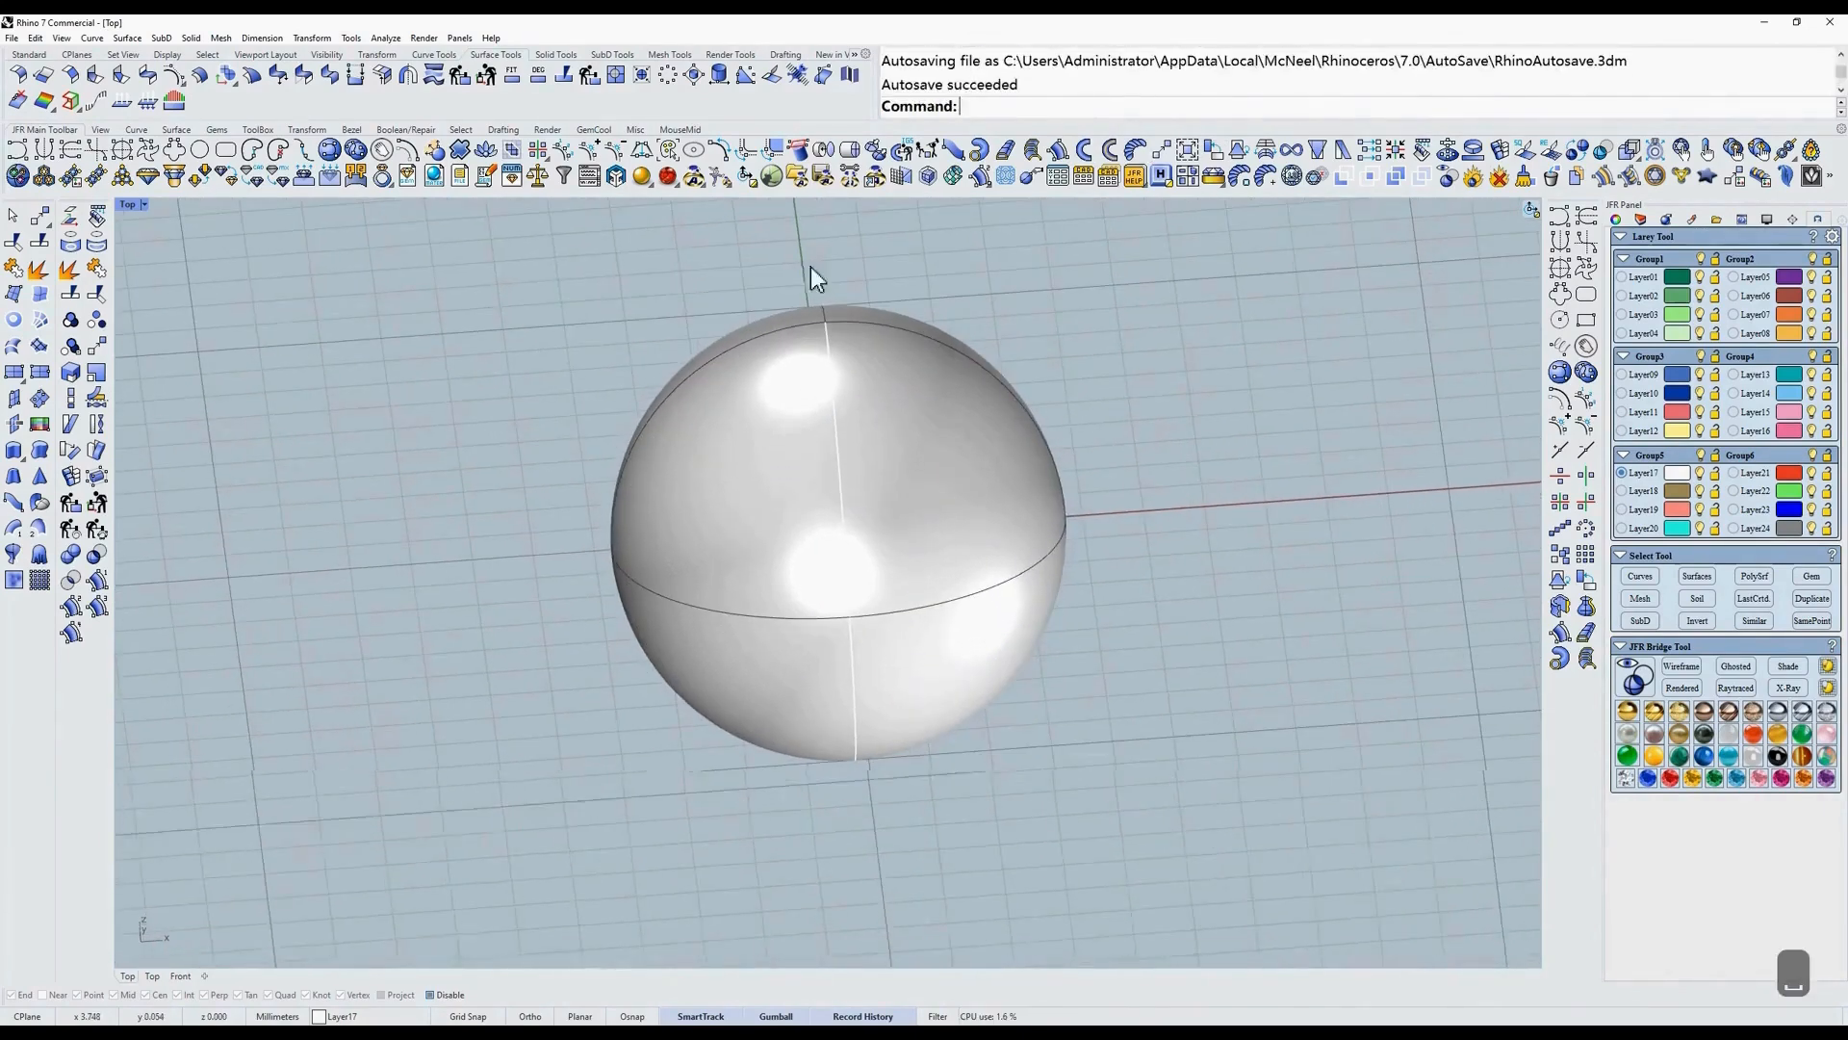
Examine up close, from several angles, how the curve drawn with Pull off lies against the sphere.
type("z")
key("space")
left_click_drag(540, 256, 1099, 620)
type("z")
key("space")
right_click_drag(1065, 632, 1095, 690, "shift")
scroll(986, 448, "up", 6)
right_click_drag(986, 448, 903, 448)
right_click_drag(1023, 531, 972, 413)
Check the curve in wireframe and restore the shaded top view of the sphere.
key("Escape")
type("w")
key("space")
type("t")
key("space")
type("s")
key("space")
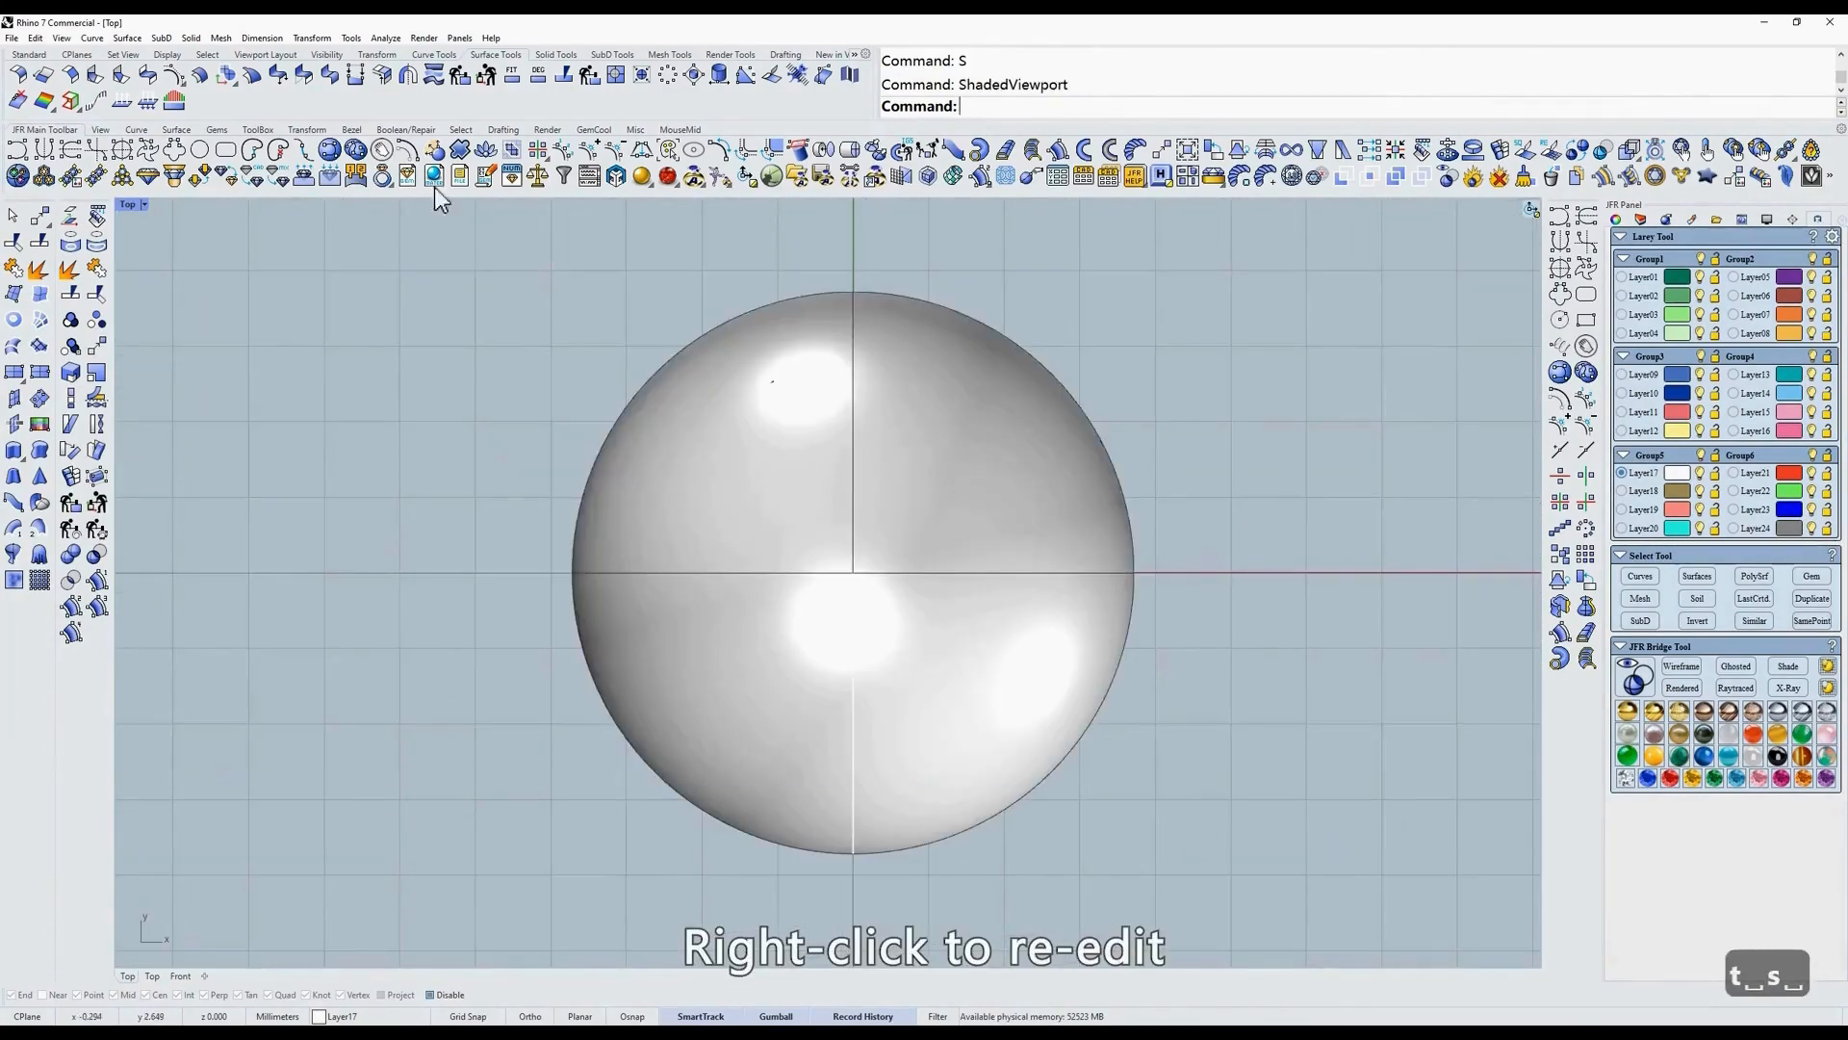
Re-edit the curve on the sphere and set Pull to Yes so that it follows the surface.
left_click(340, 146)
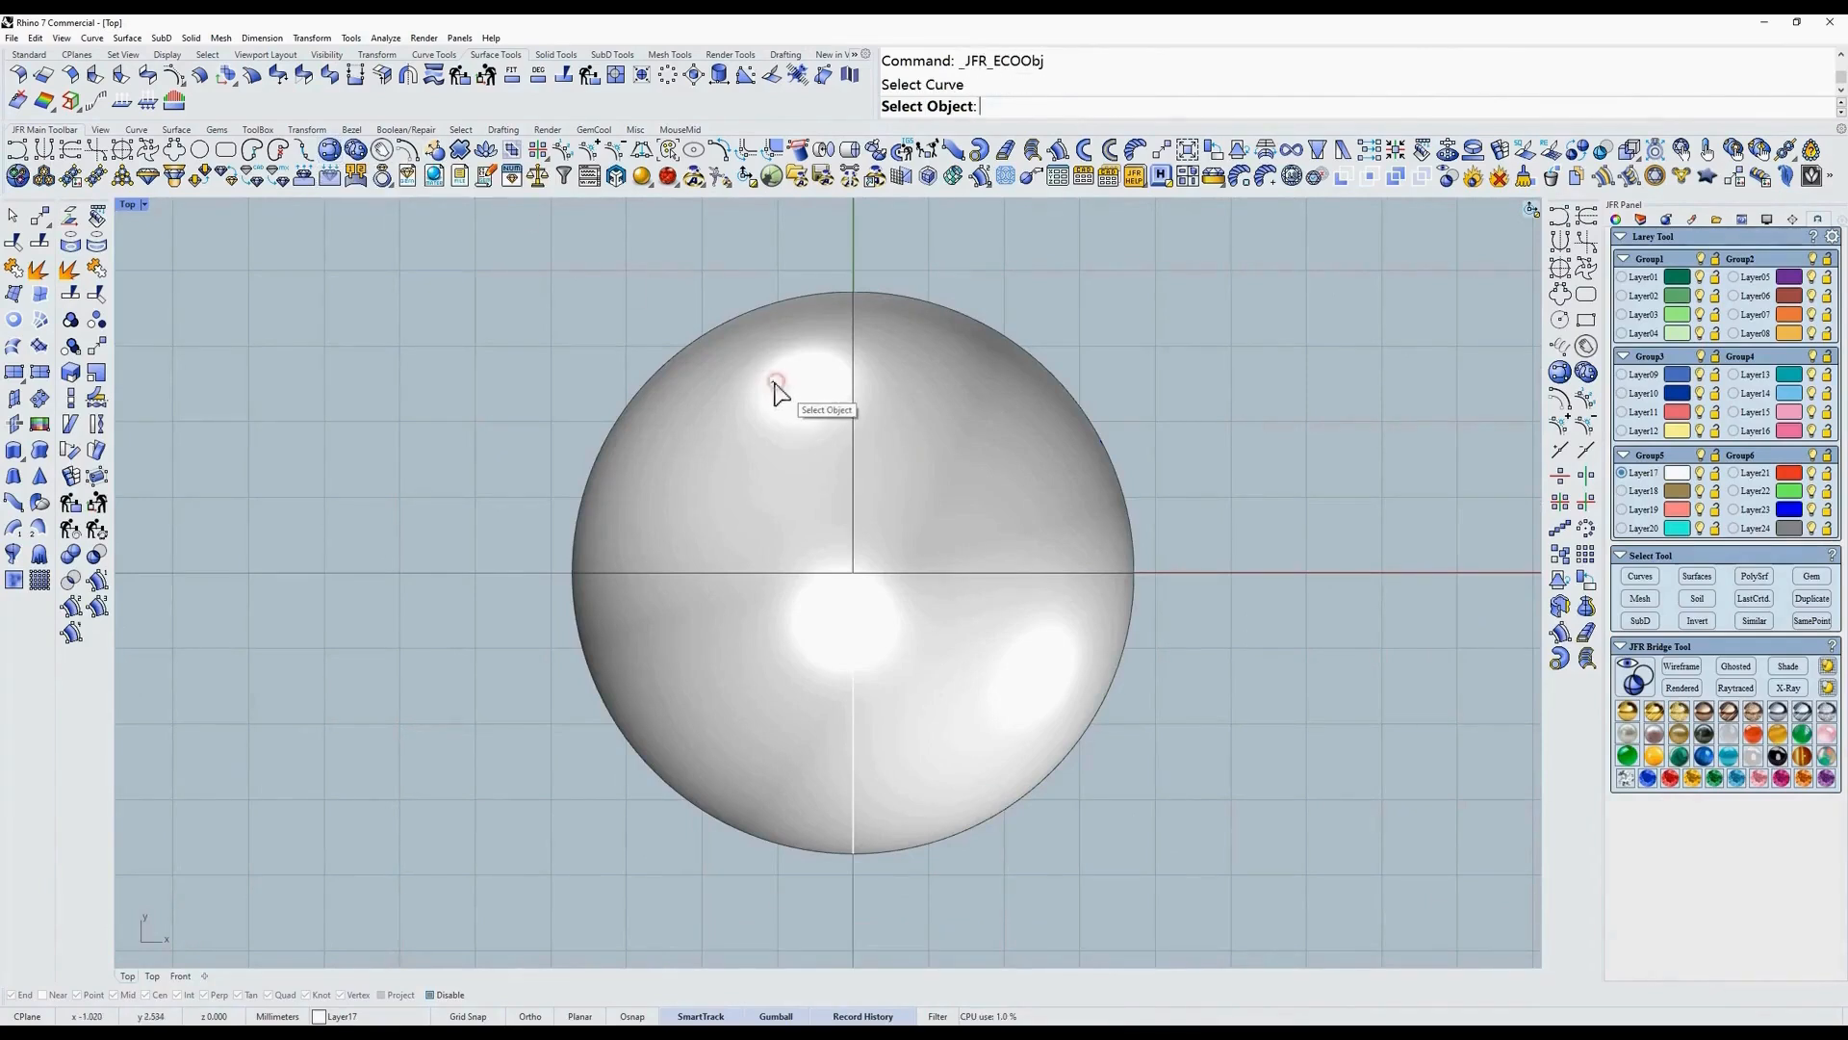
left_click(847, 436)
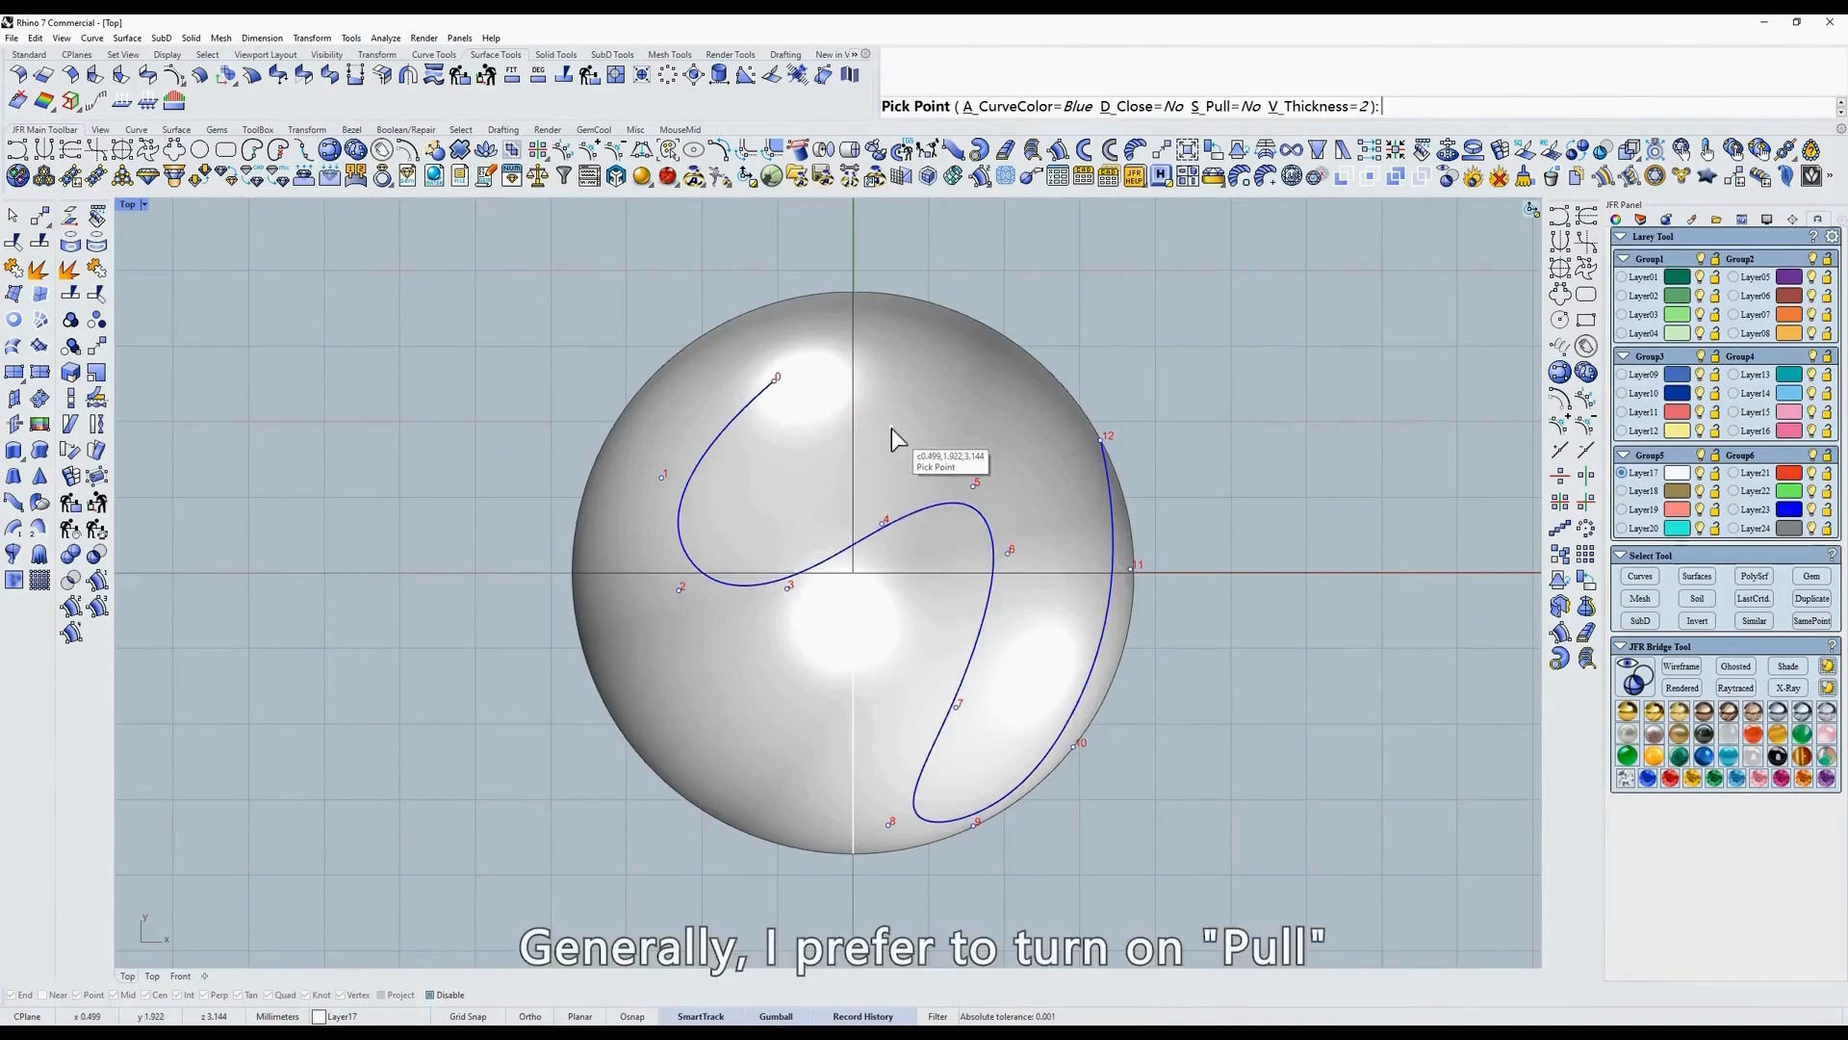
left_click(1226, 108)
right_click_drag(1094, 474, 414, 205, "ctrl+shift")
key("space")
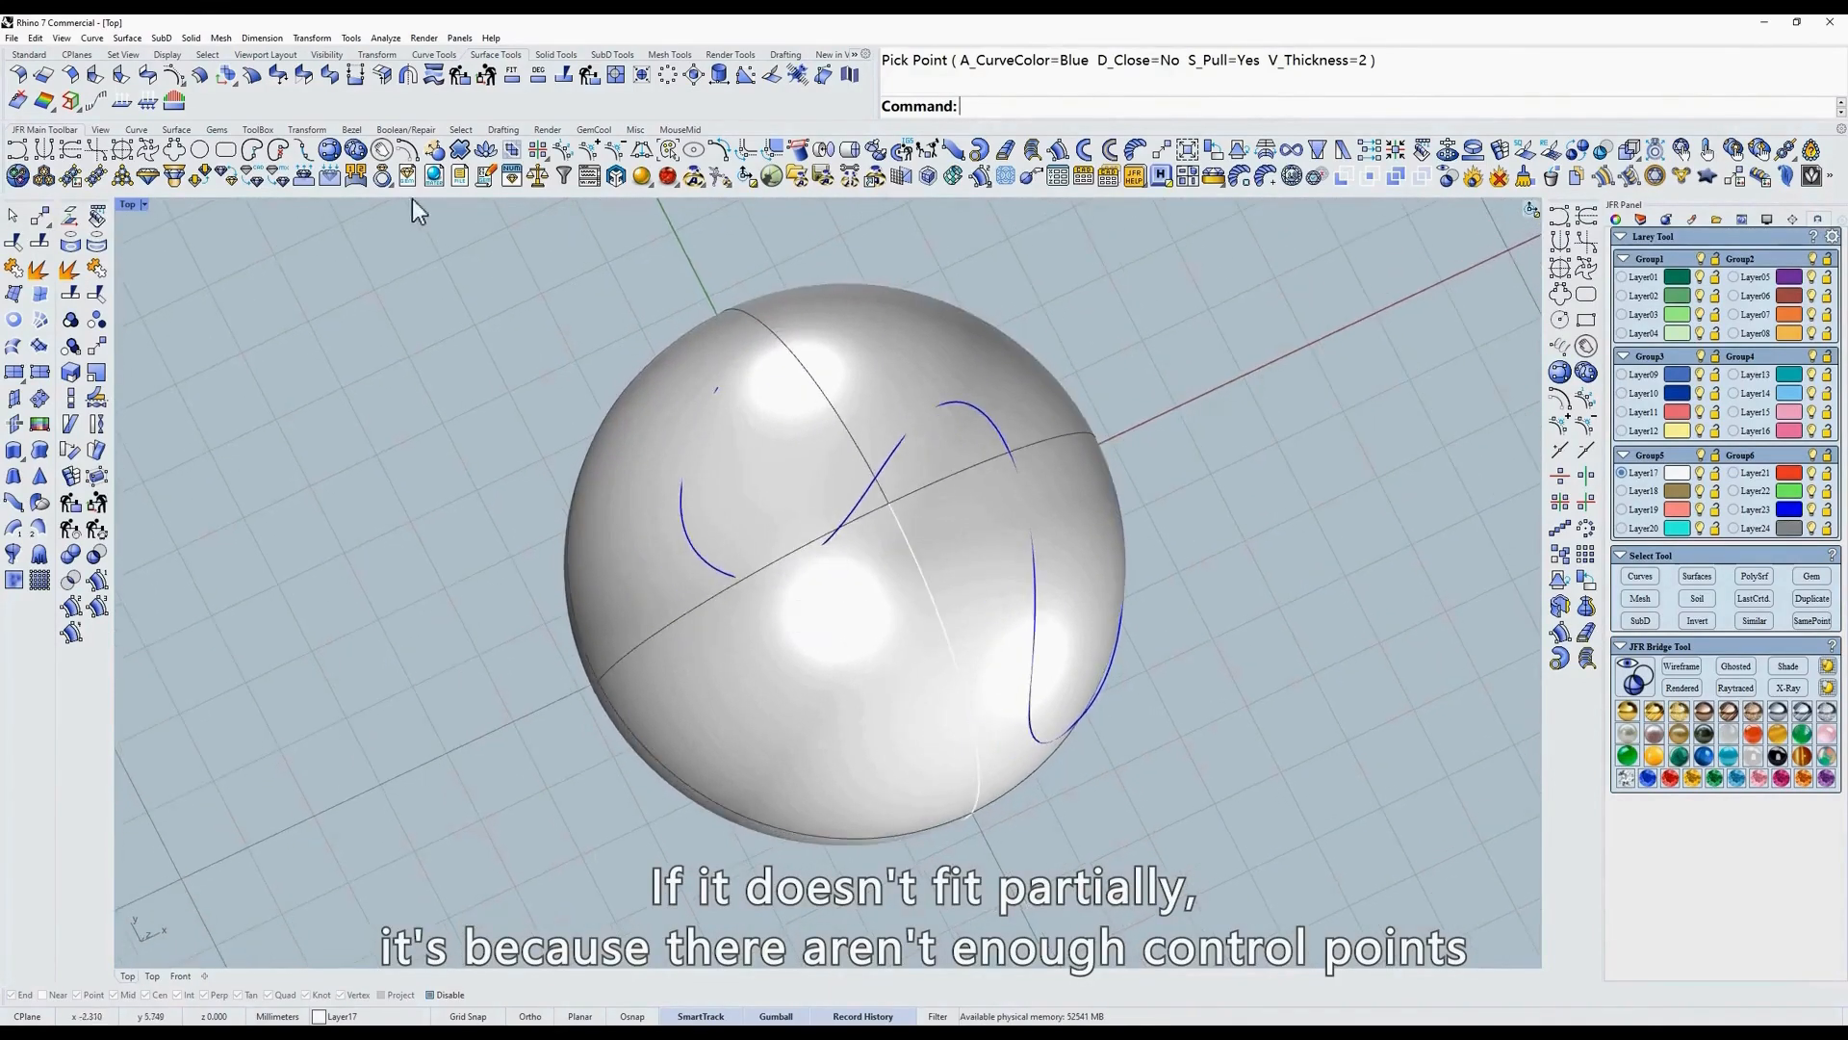
Re-edit the surface curve, adding control points around its left bend and adjusting nearby points for a closer fit to the sphere.
left_click(323, 172)
left_click(869, 496)
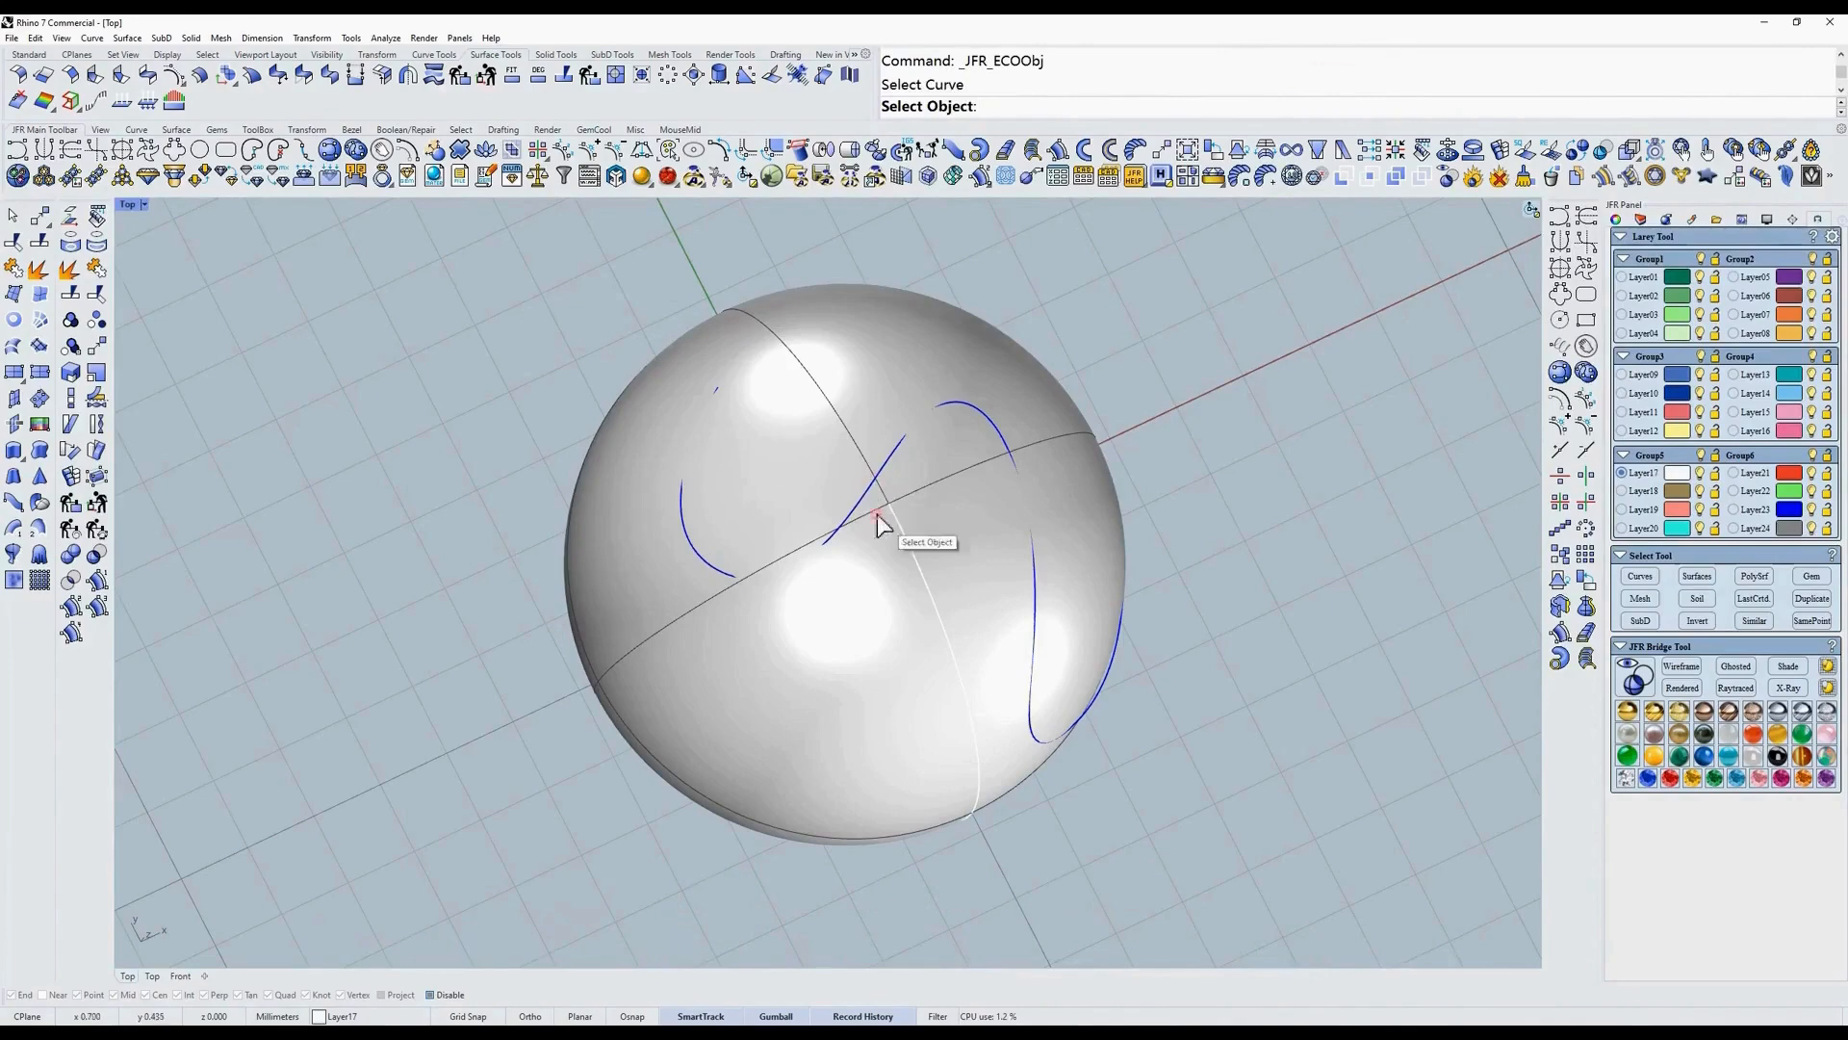
left_click(877, 517)
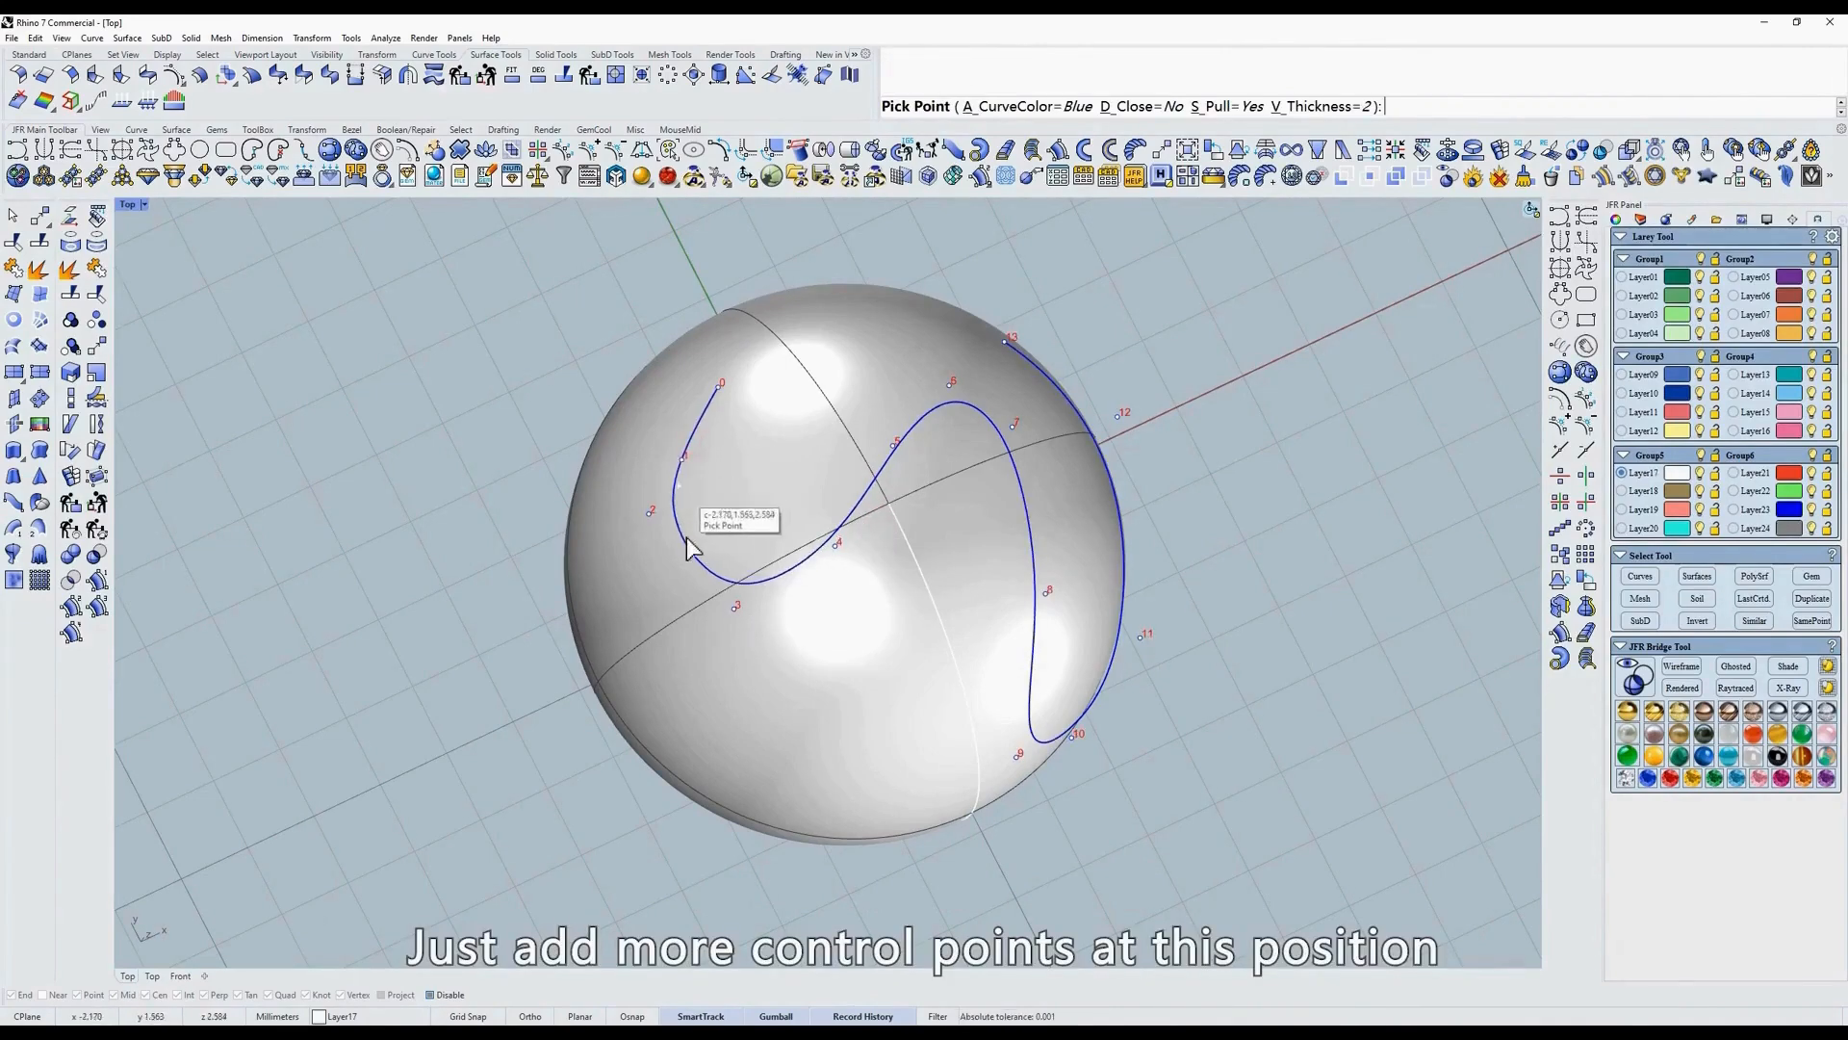
left_click(671, 455)
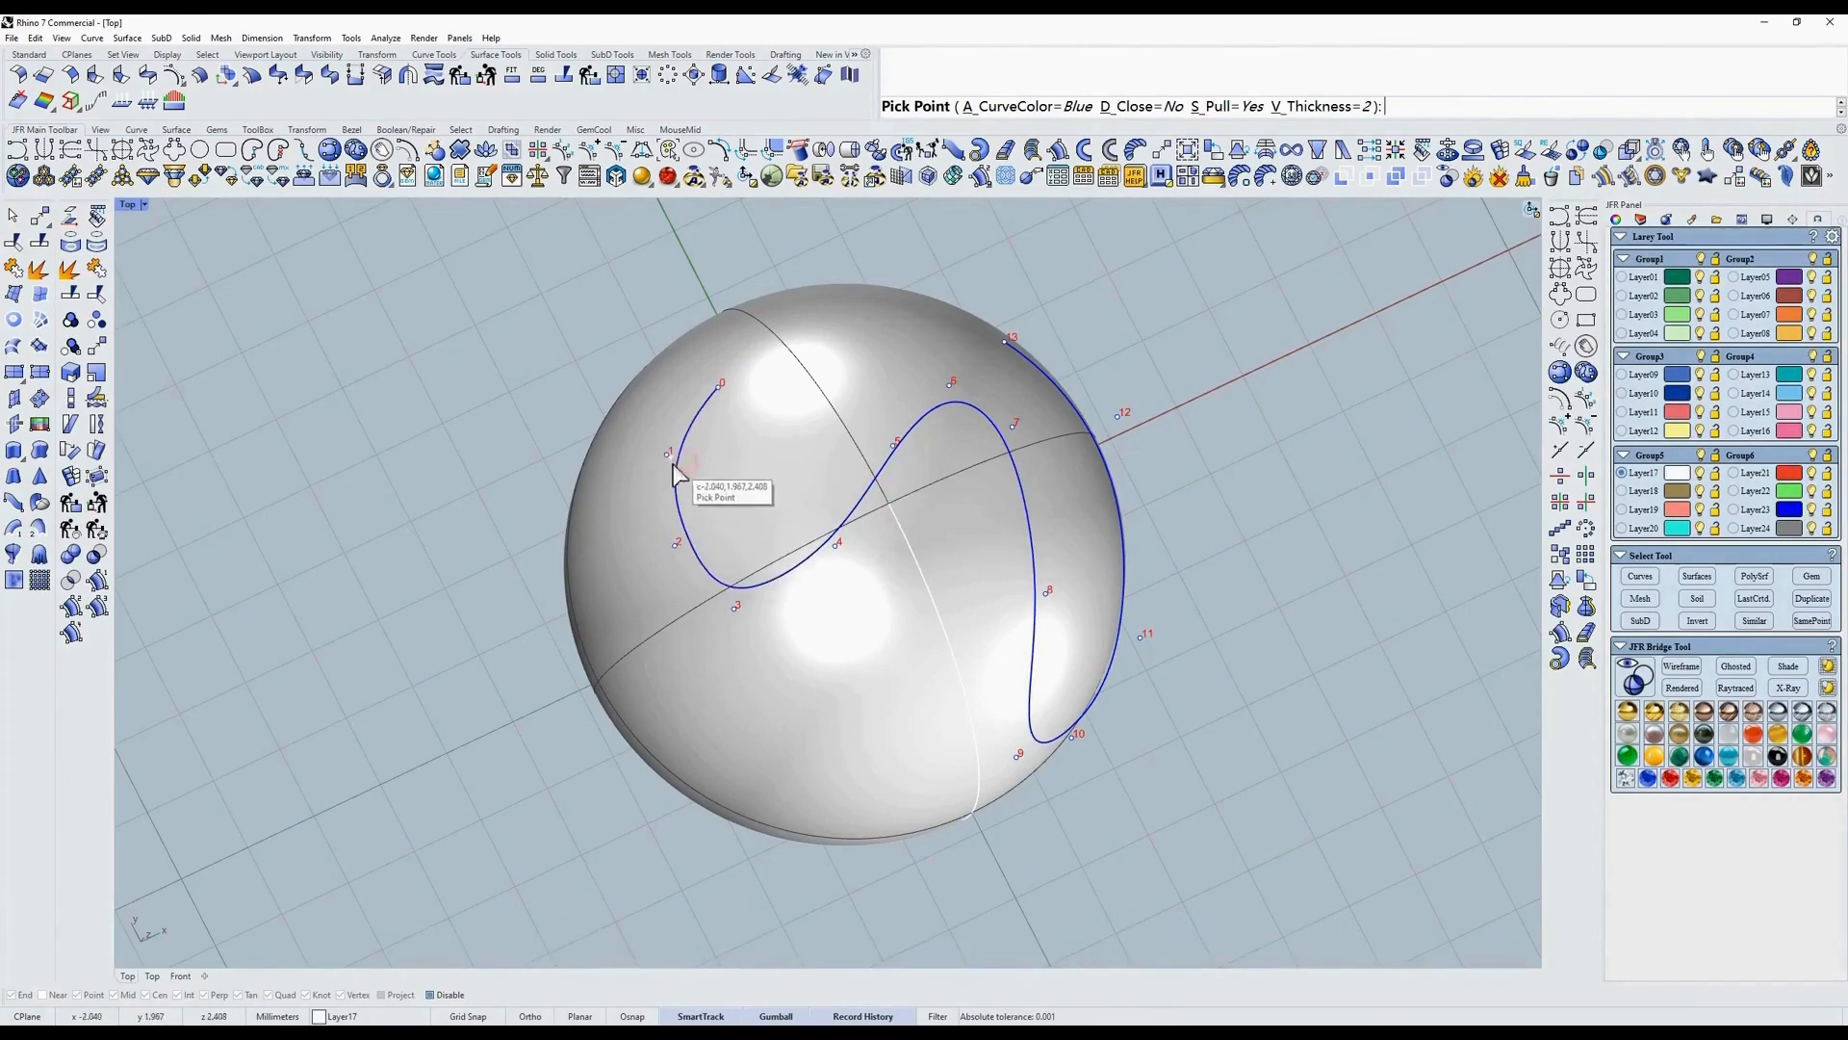
left_click(789, 580)
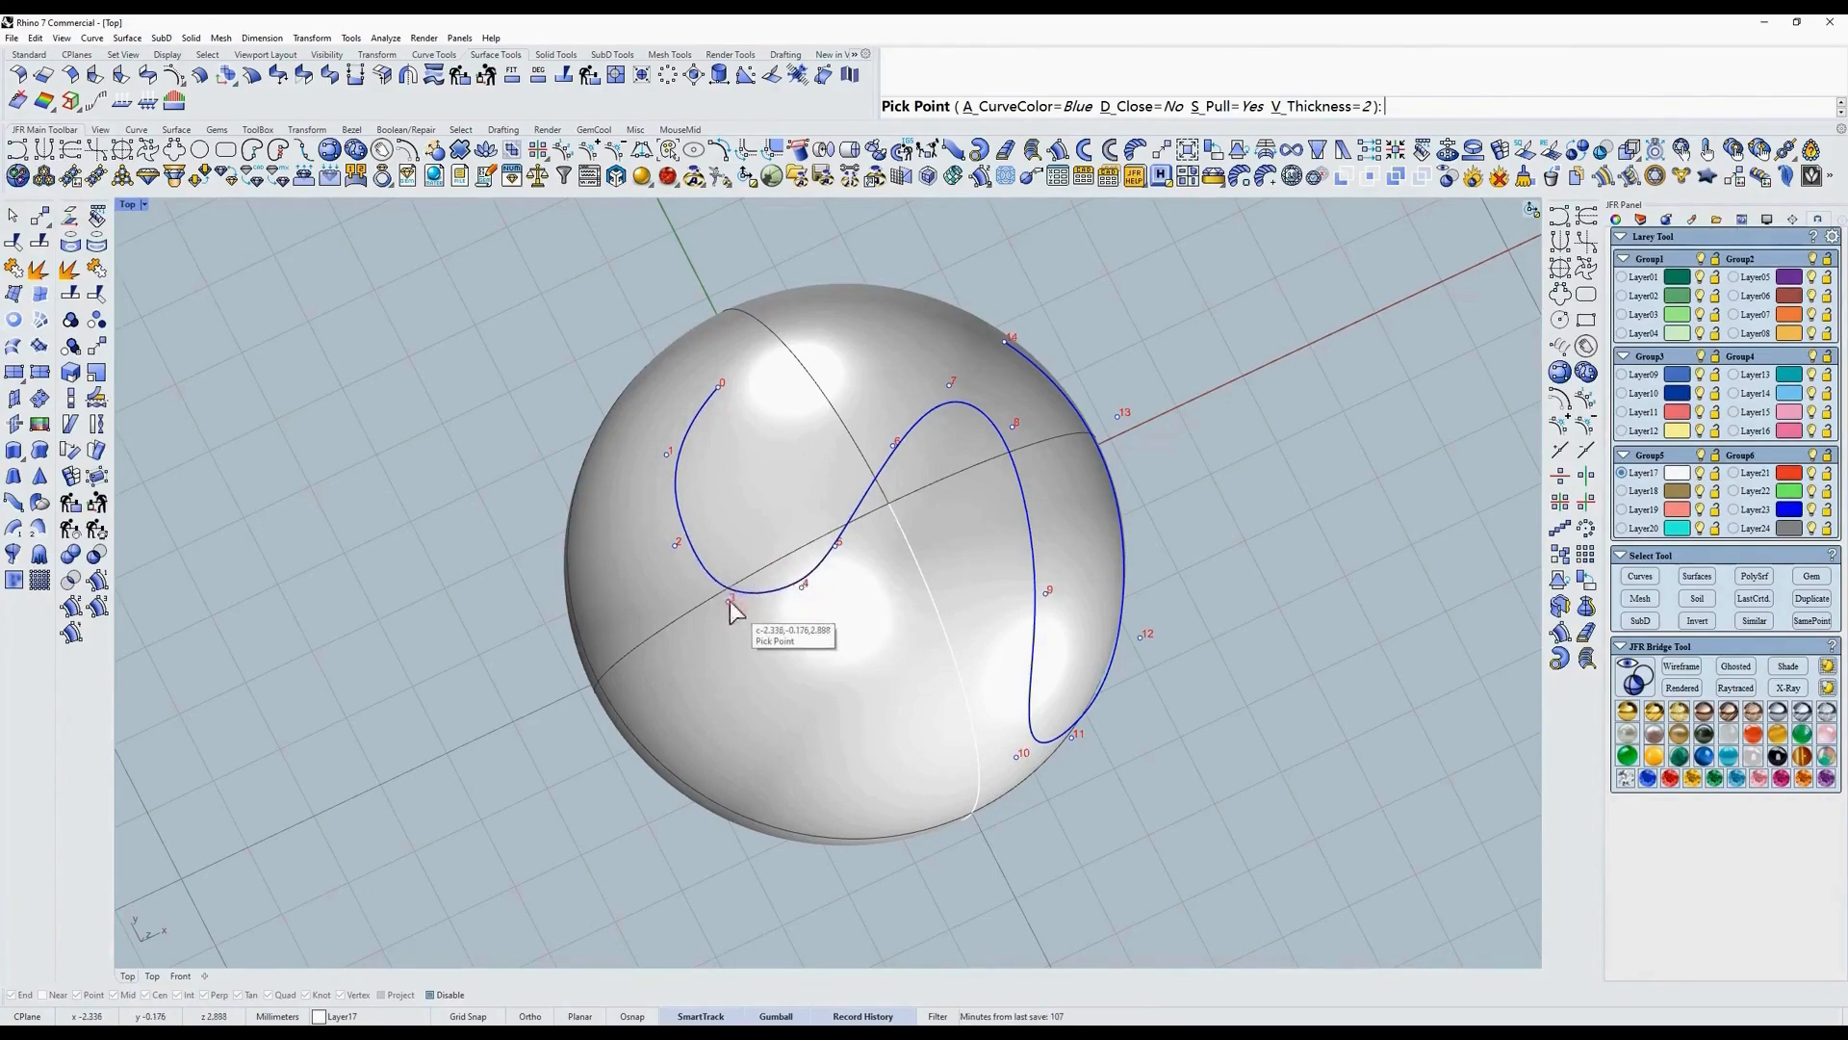
left_click_drag(677, 456, 679, 455)
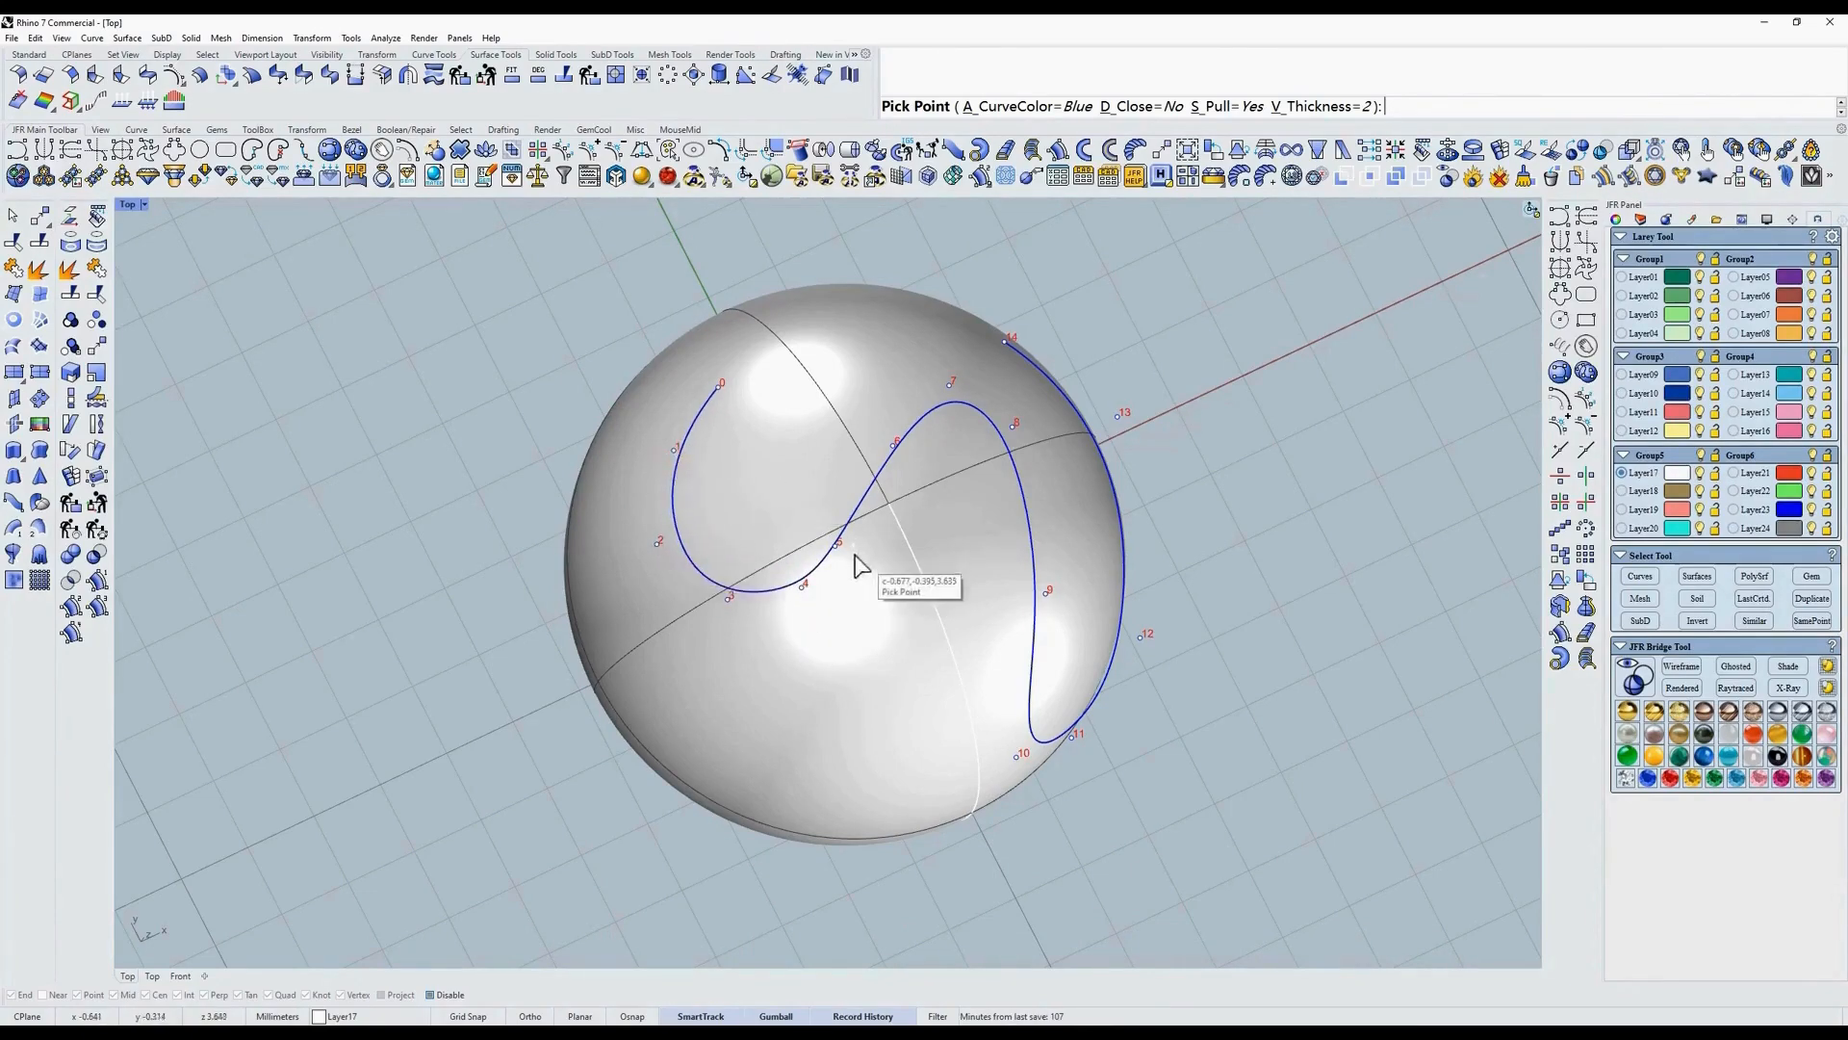
left_click_drag(840, 548, 856, 518)
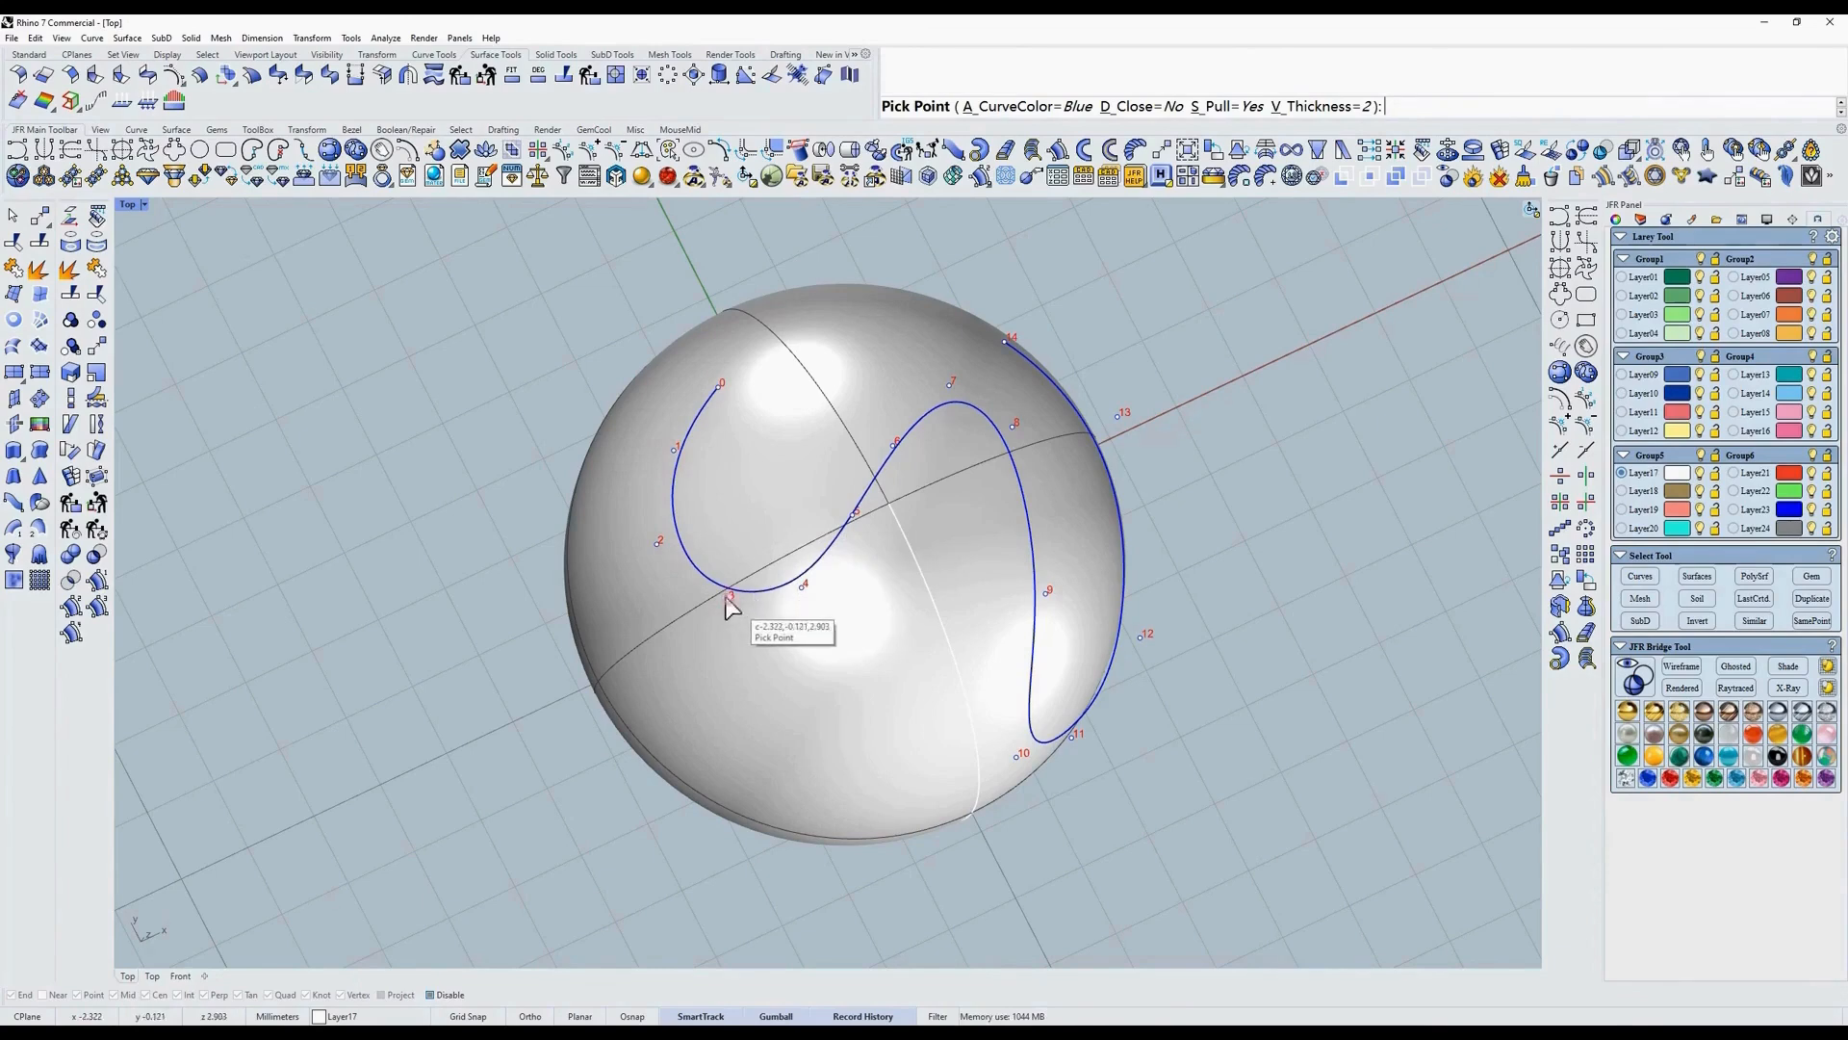
right_click(807, 636)
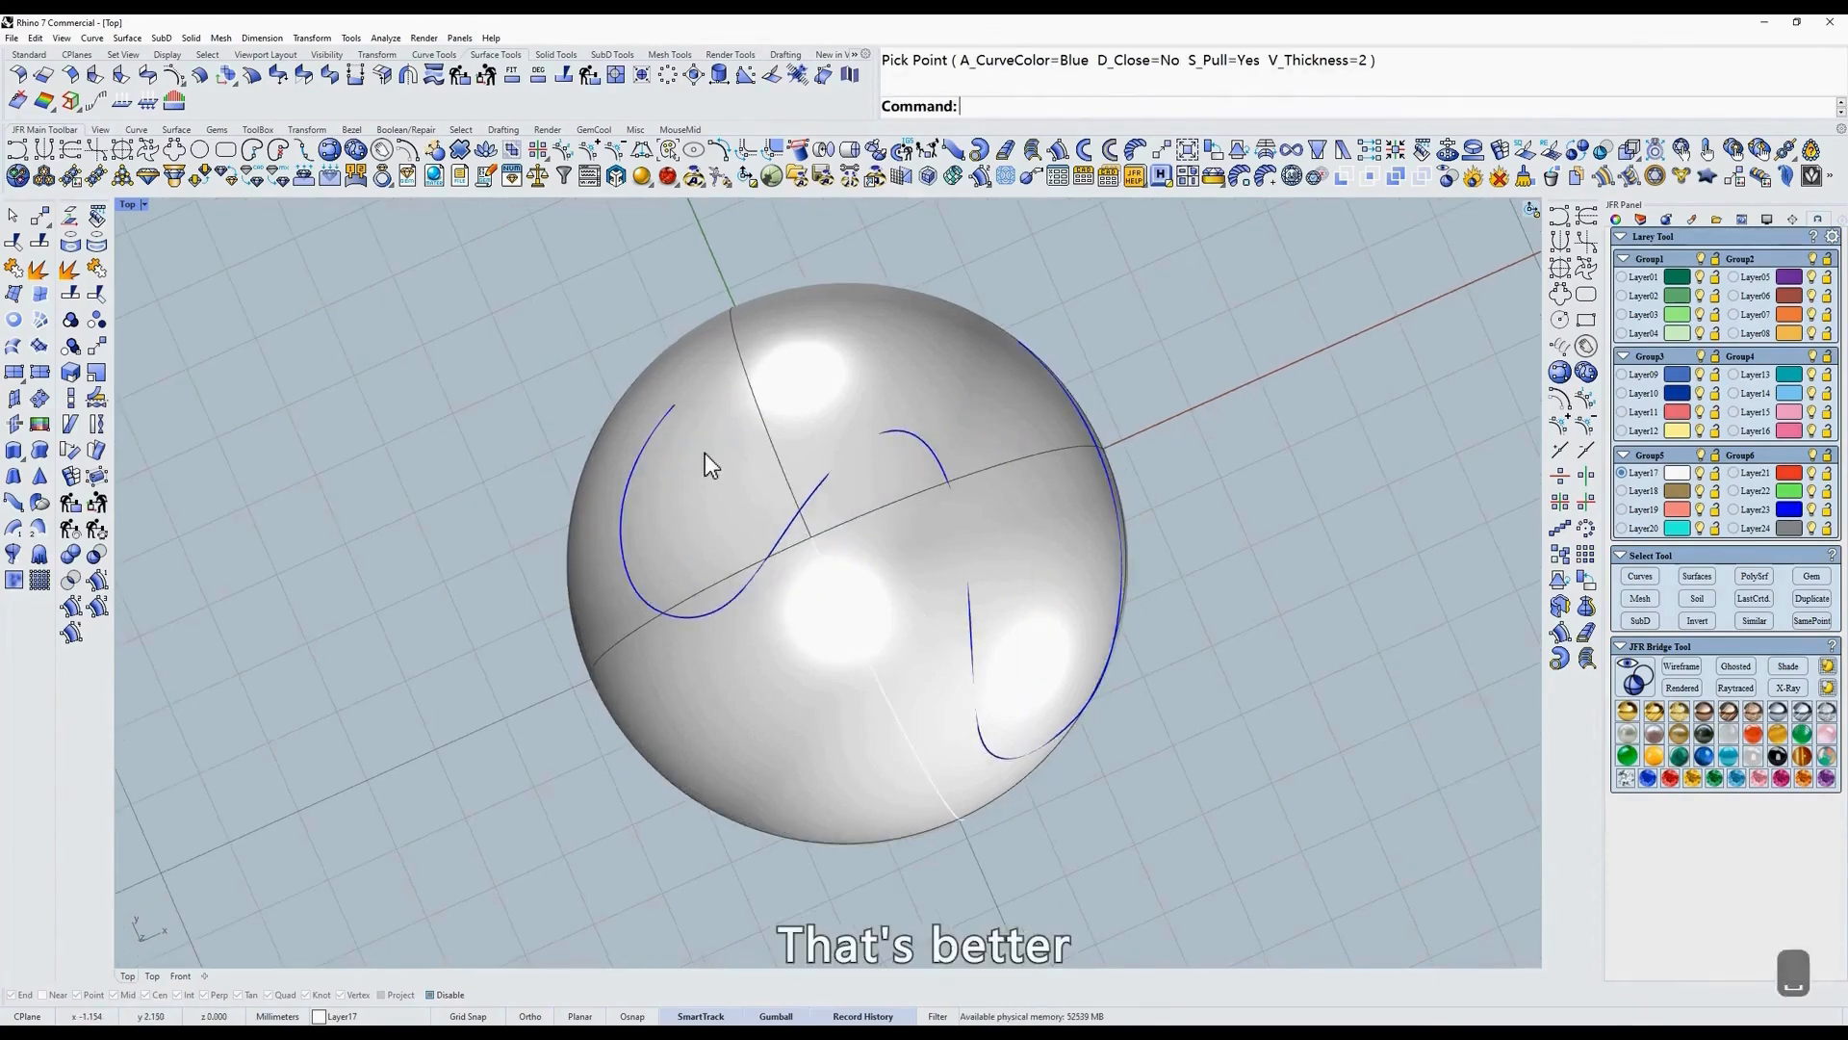
In the top view, draw a small closed curve mirrored on both axes beside the sphere, using a custom plane origin.
type("t")
key("Return")
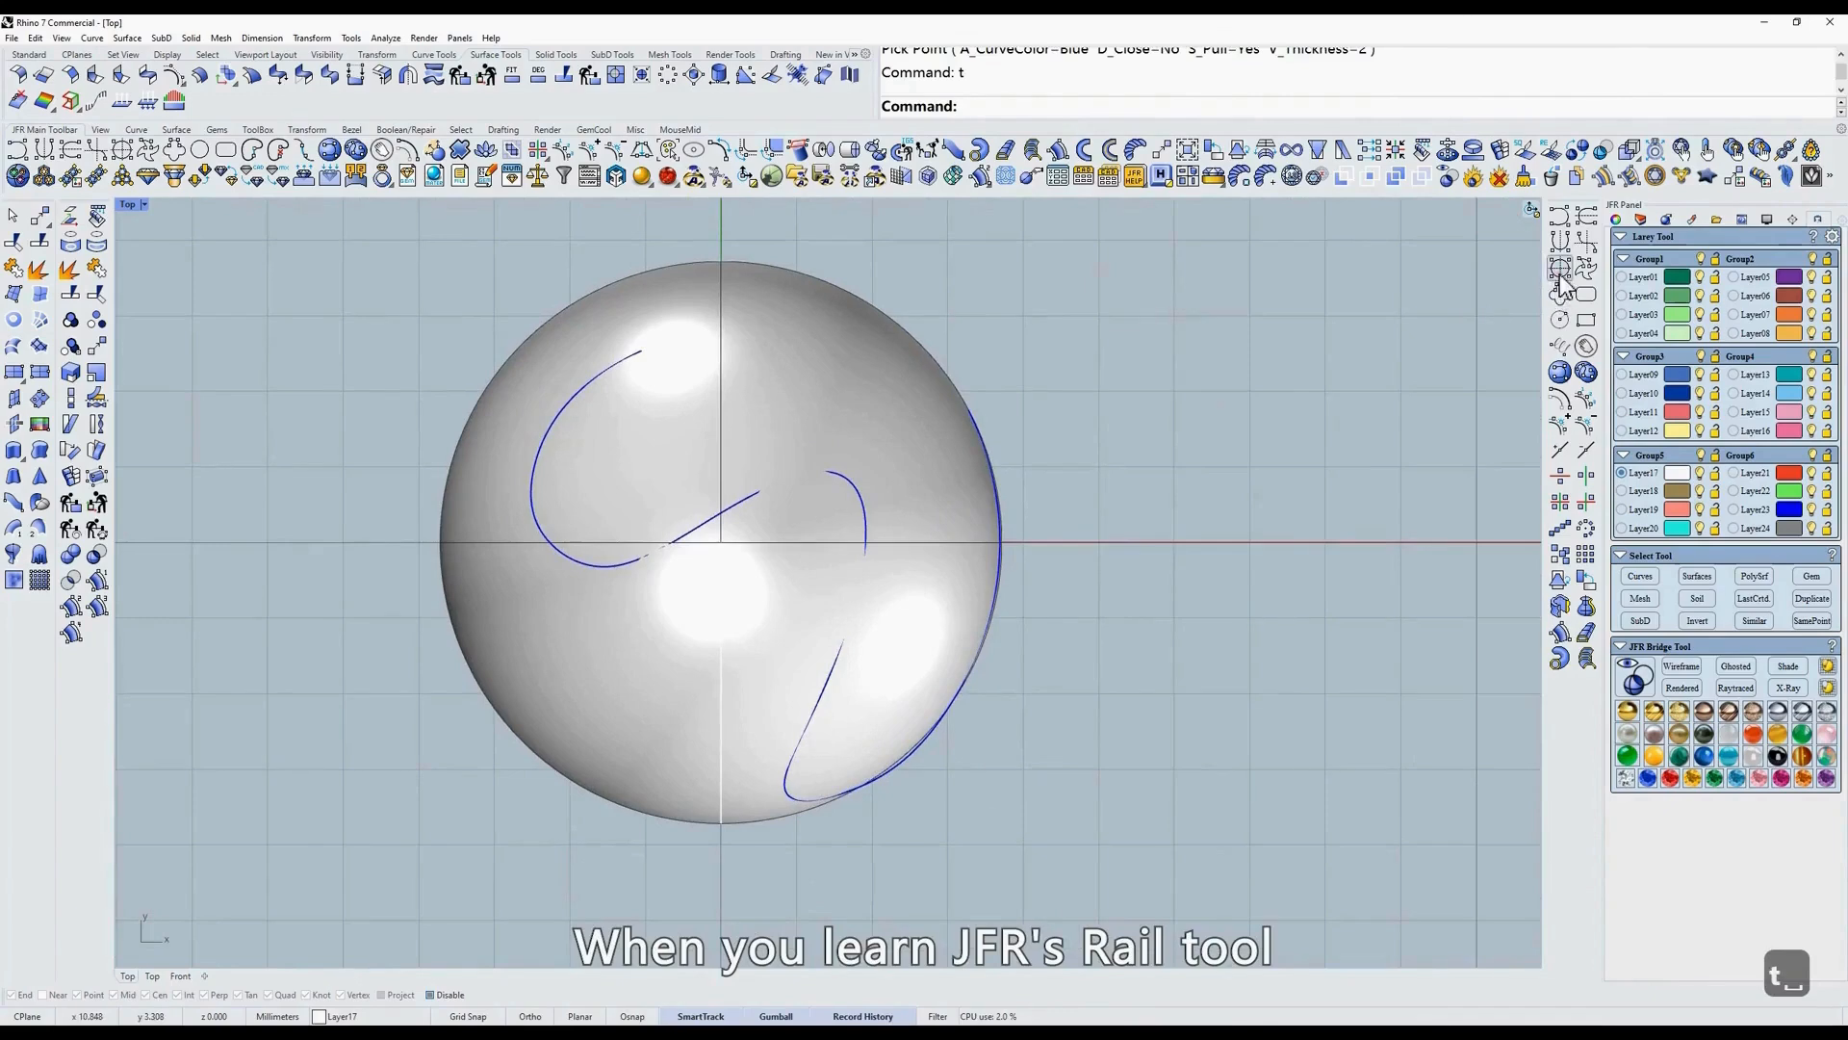
left_click(1563, 279)
key("q")
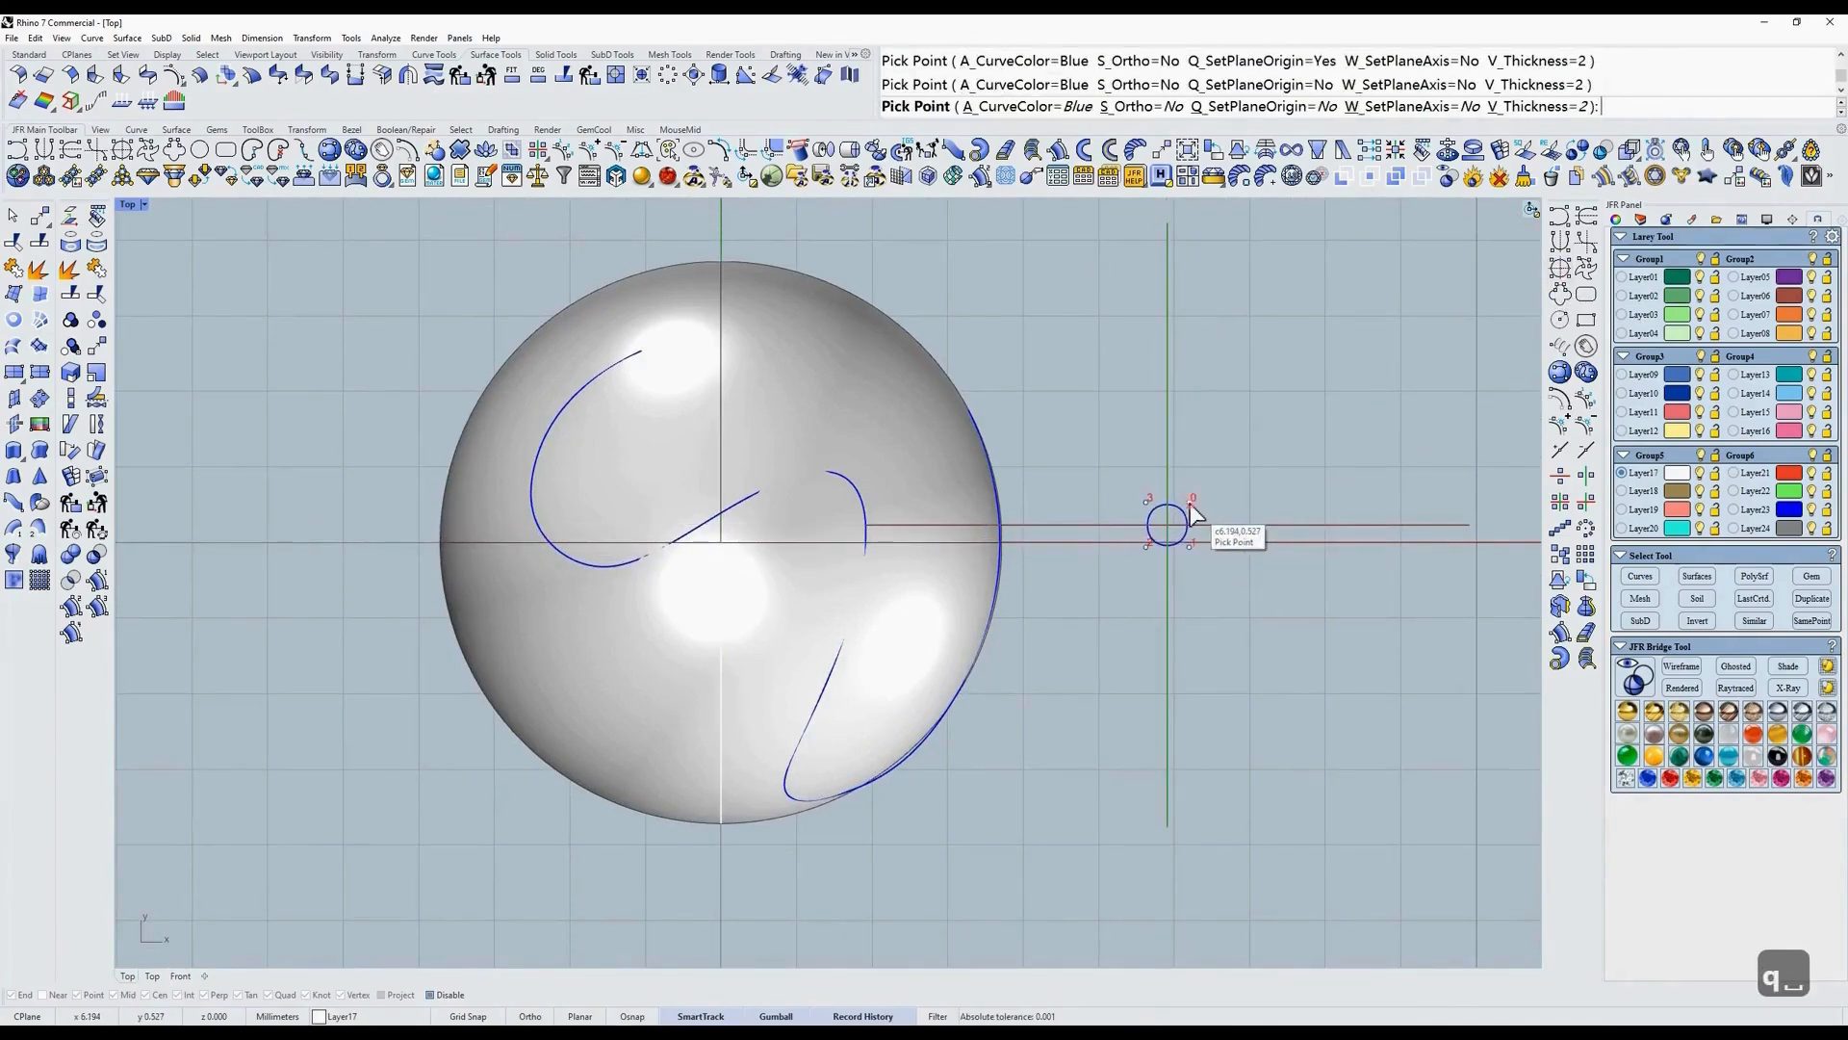
left_click(1189, 503)
key("space")
Reshape the small rounded square into a domed profile with the vertical-mirror curve edit.
scroll(1188, 502, "up", 2)
left_click(1561, 249)
scroll(1116, 458, "up", 3)
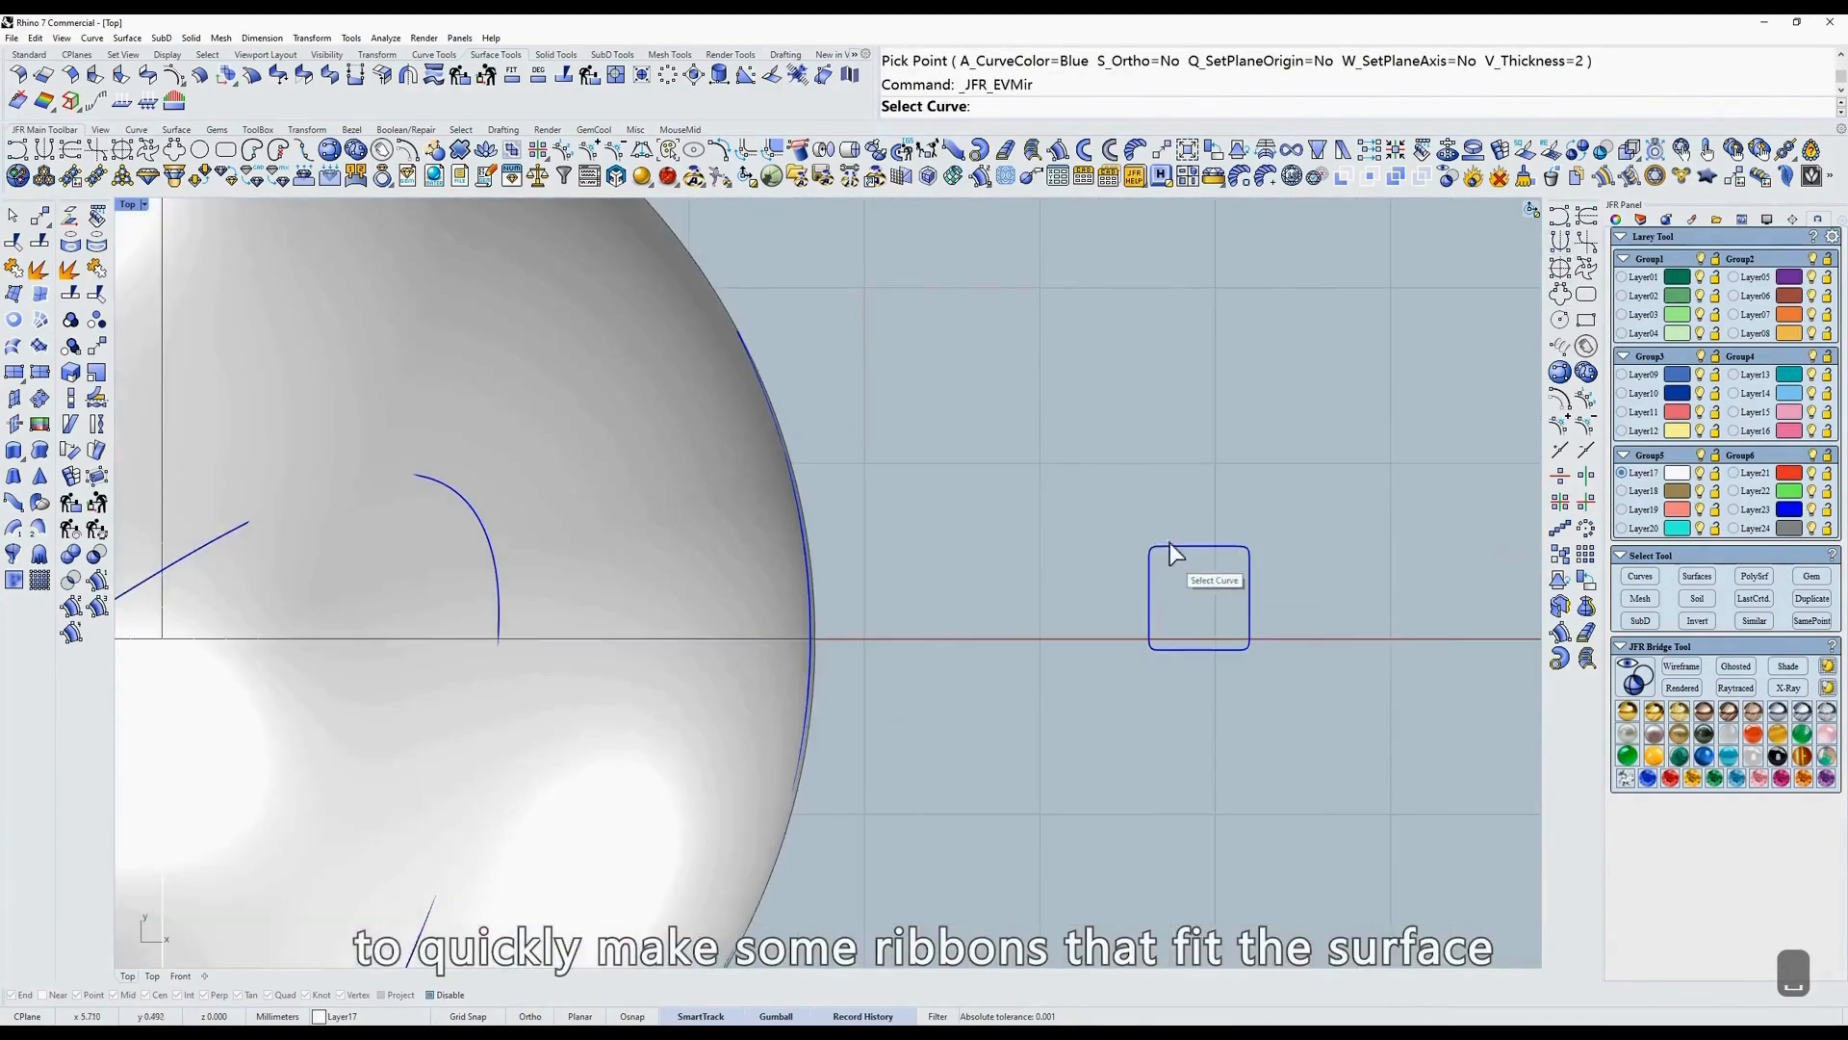
left_click(1170, 543)
left_click(1169, 515)
key("space")
scroll(1169, 516, "down", 6)
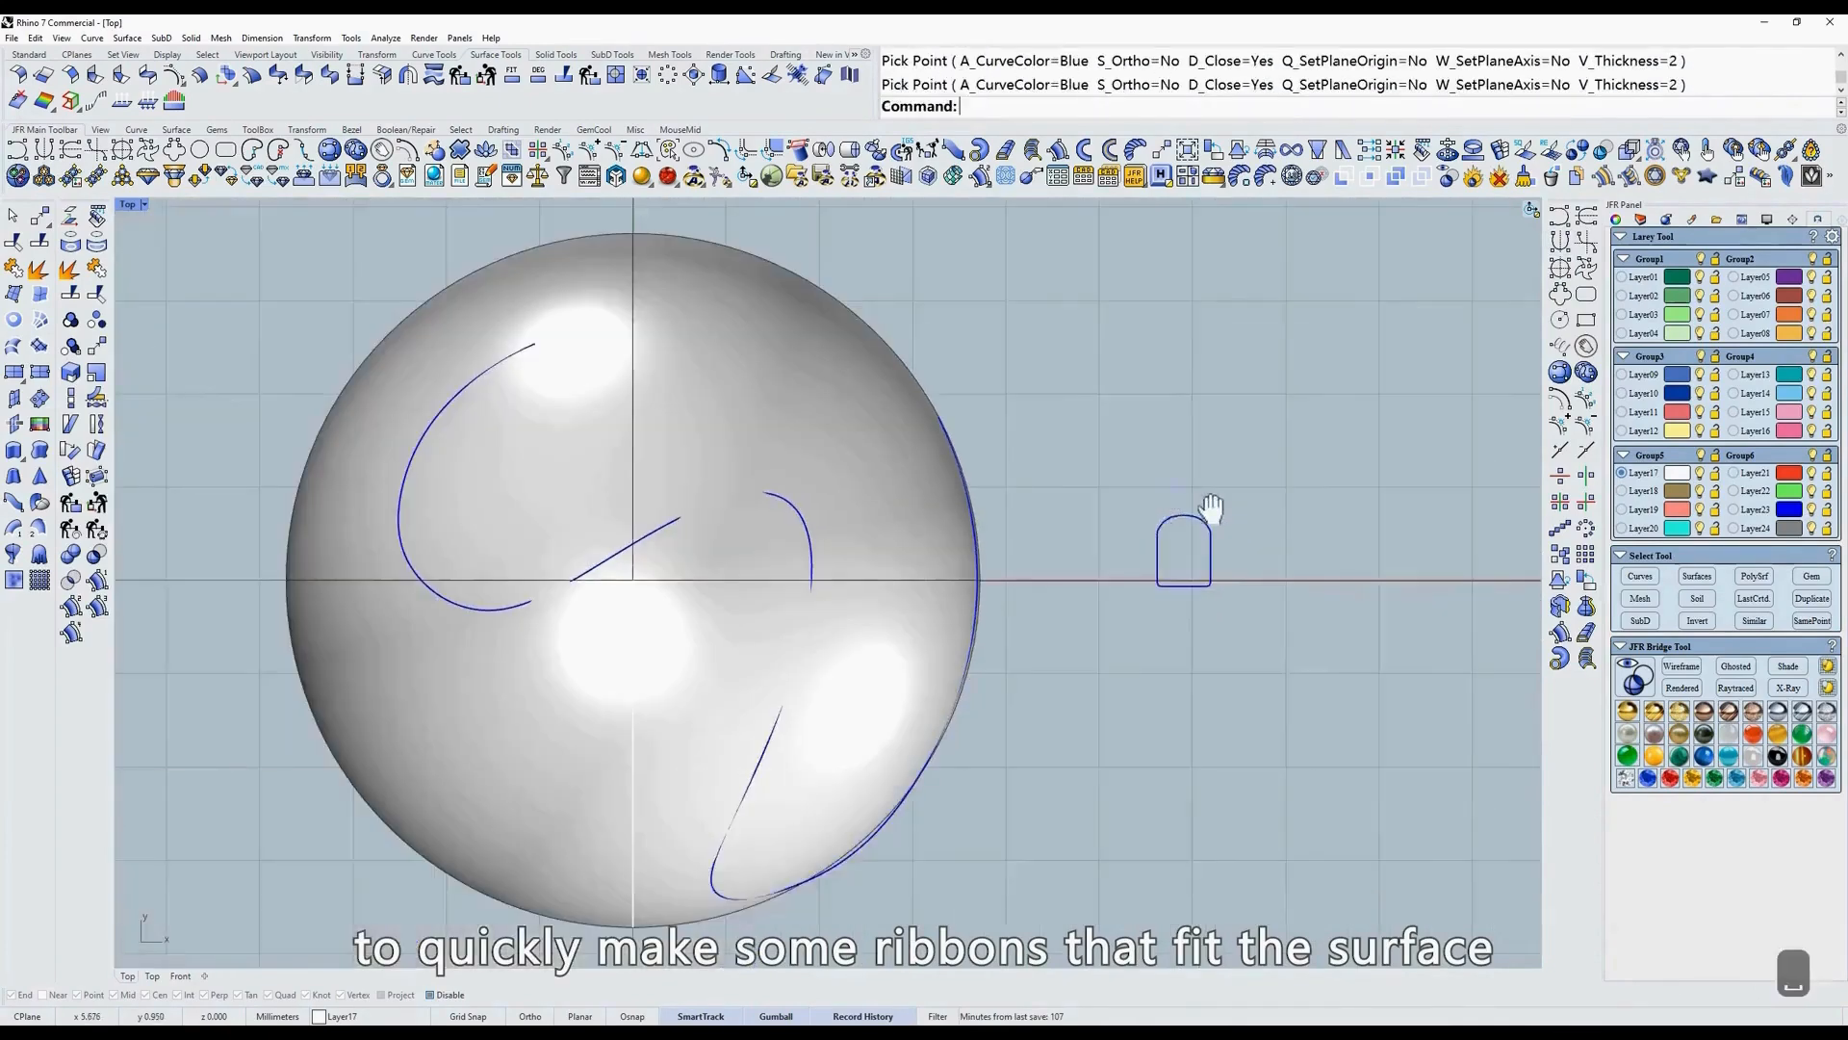
right_click_drag(1209, 508, 1244, 511)
Sweep the domed profile along the surface curve with the Rail tool's Sweep1 and single-profile options, fitting it to the sphere.
left_click(1058, 150)
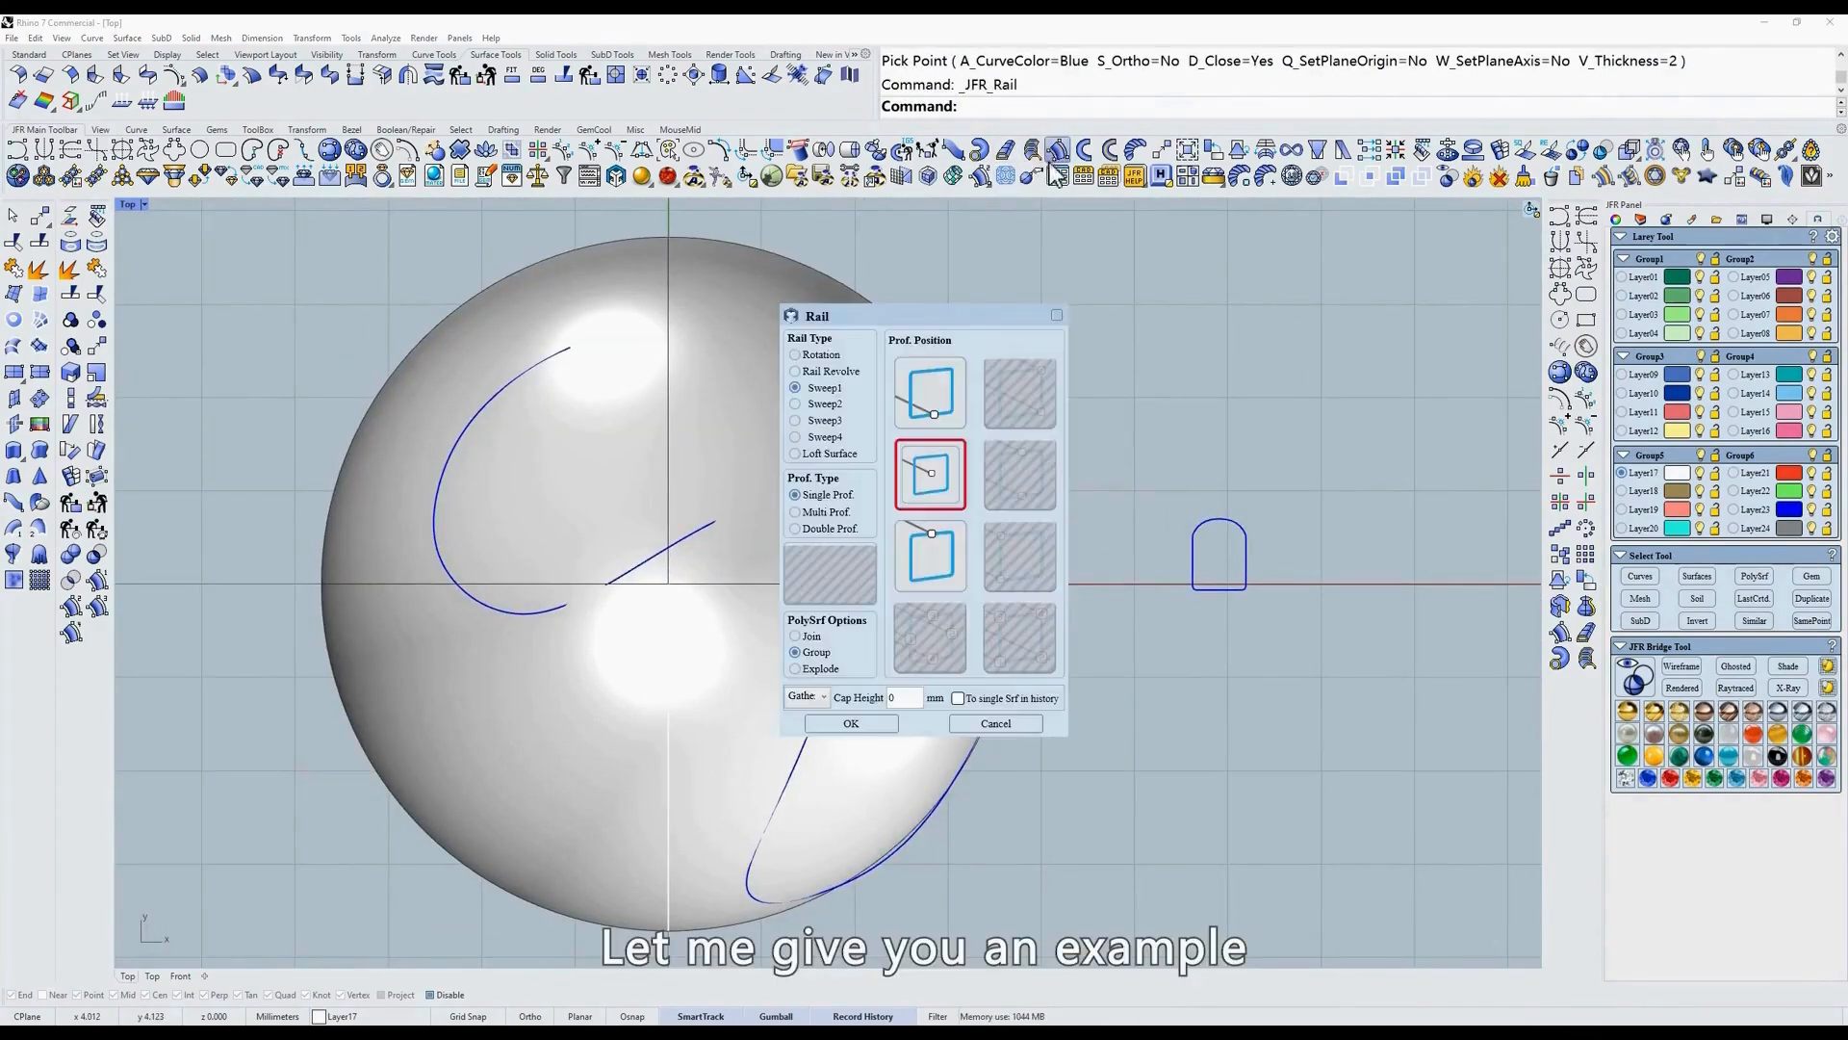
key("space")
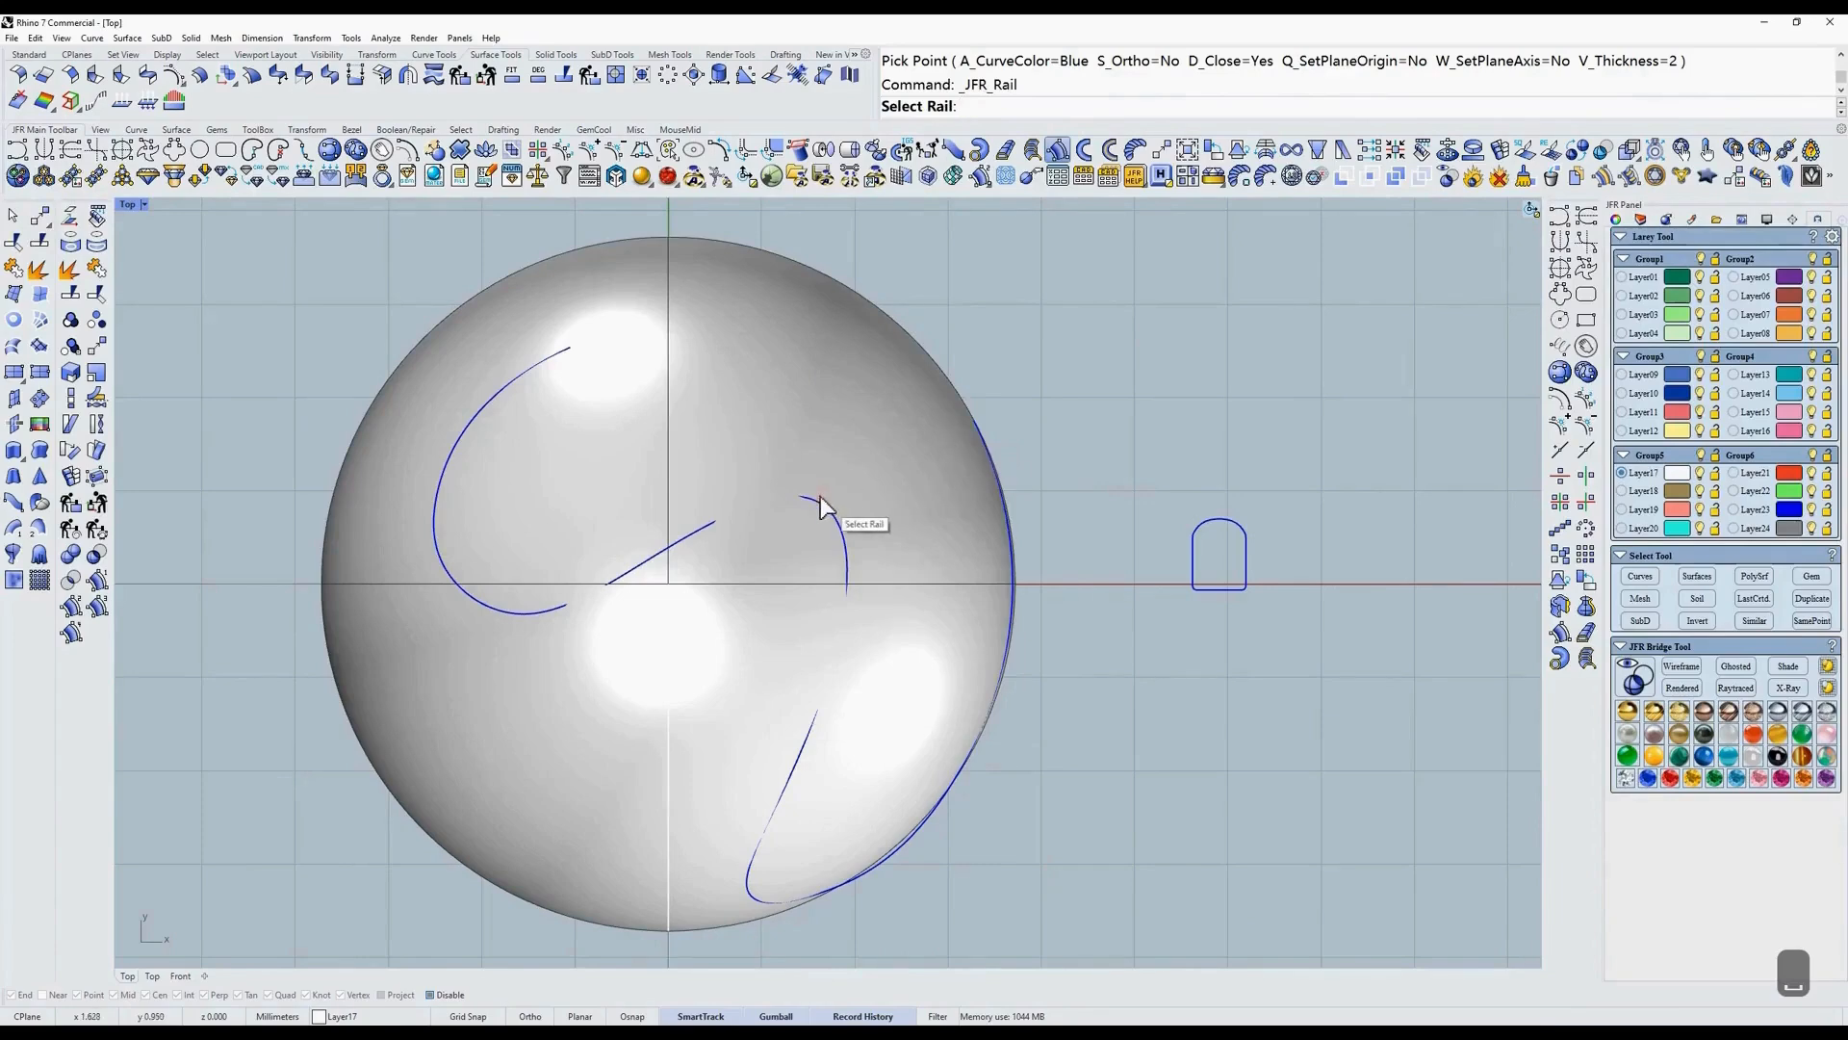
left_click(819, 497)
key("space")
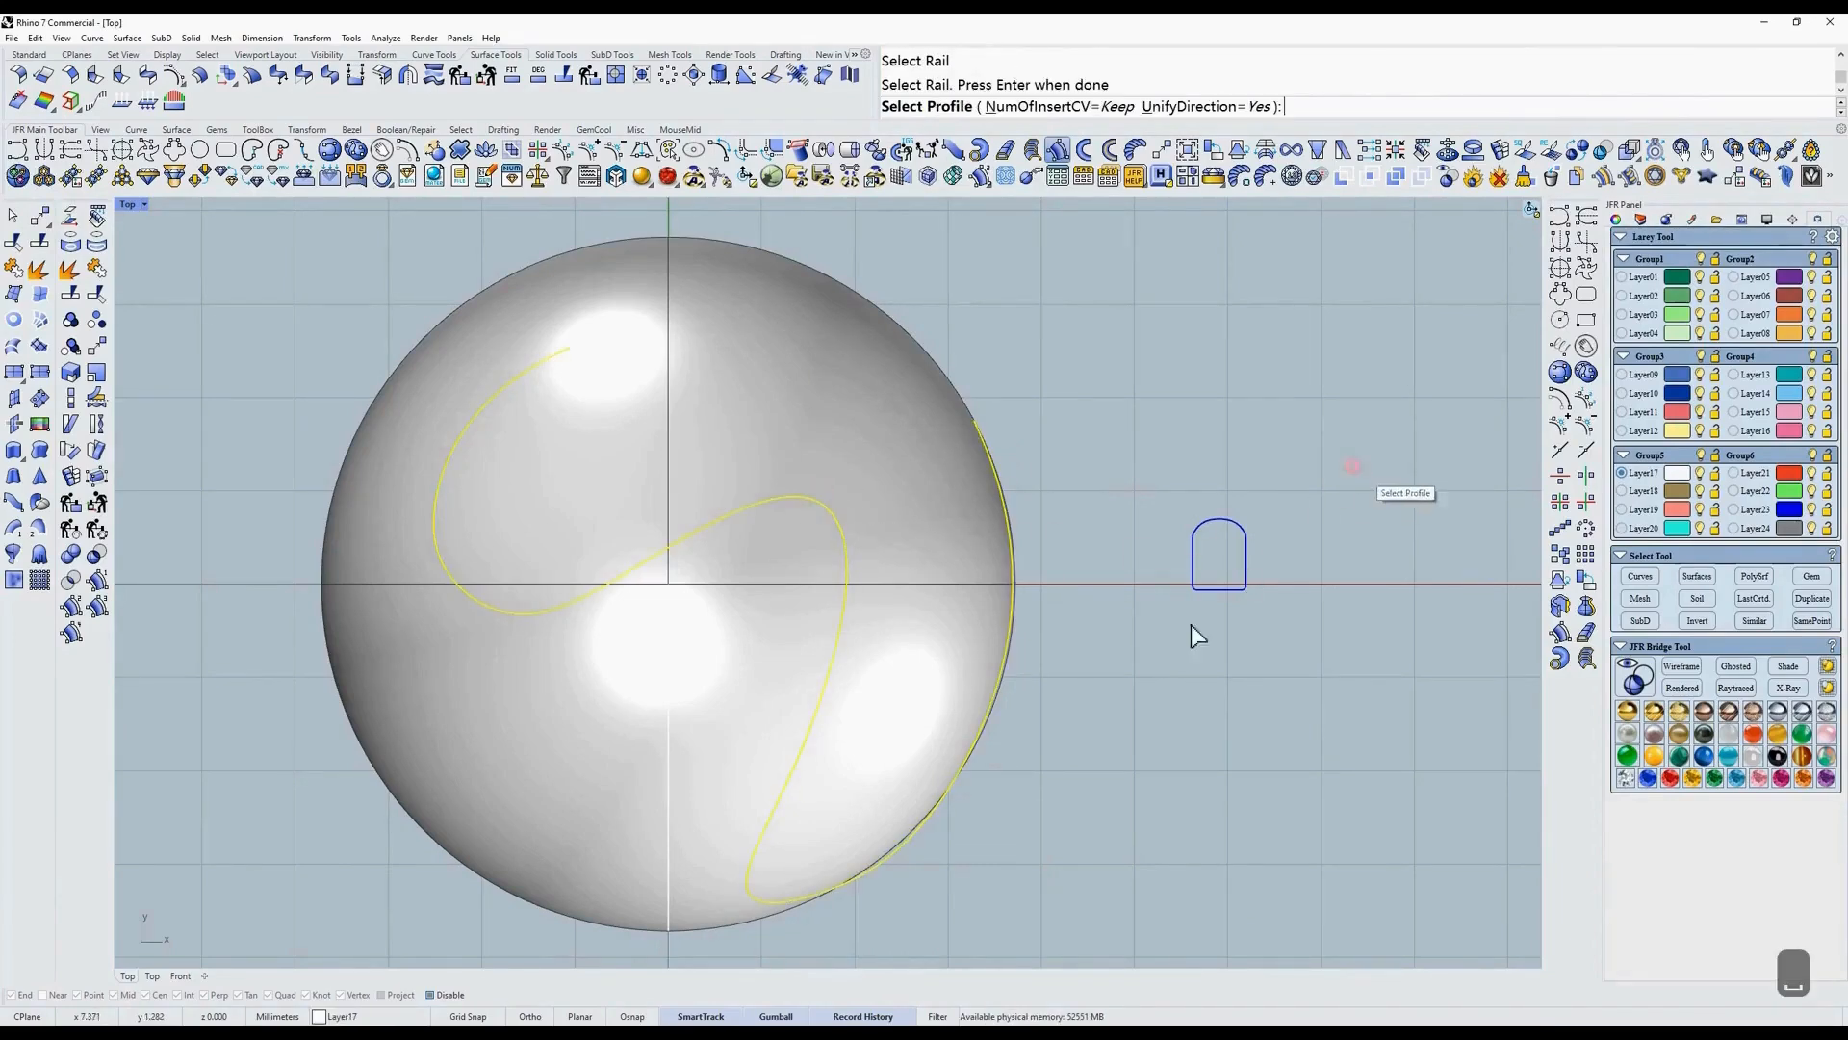
left_click(1194, 570)
left_click(955, 506)
key("space")
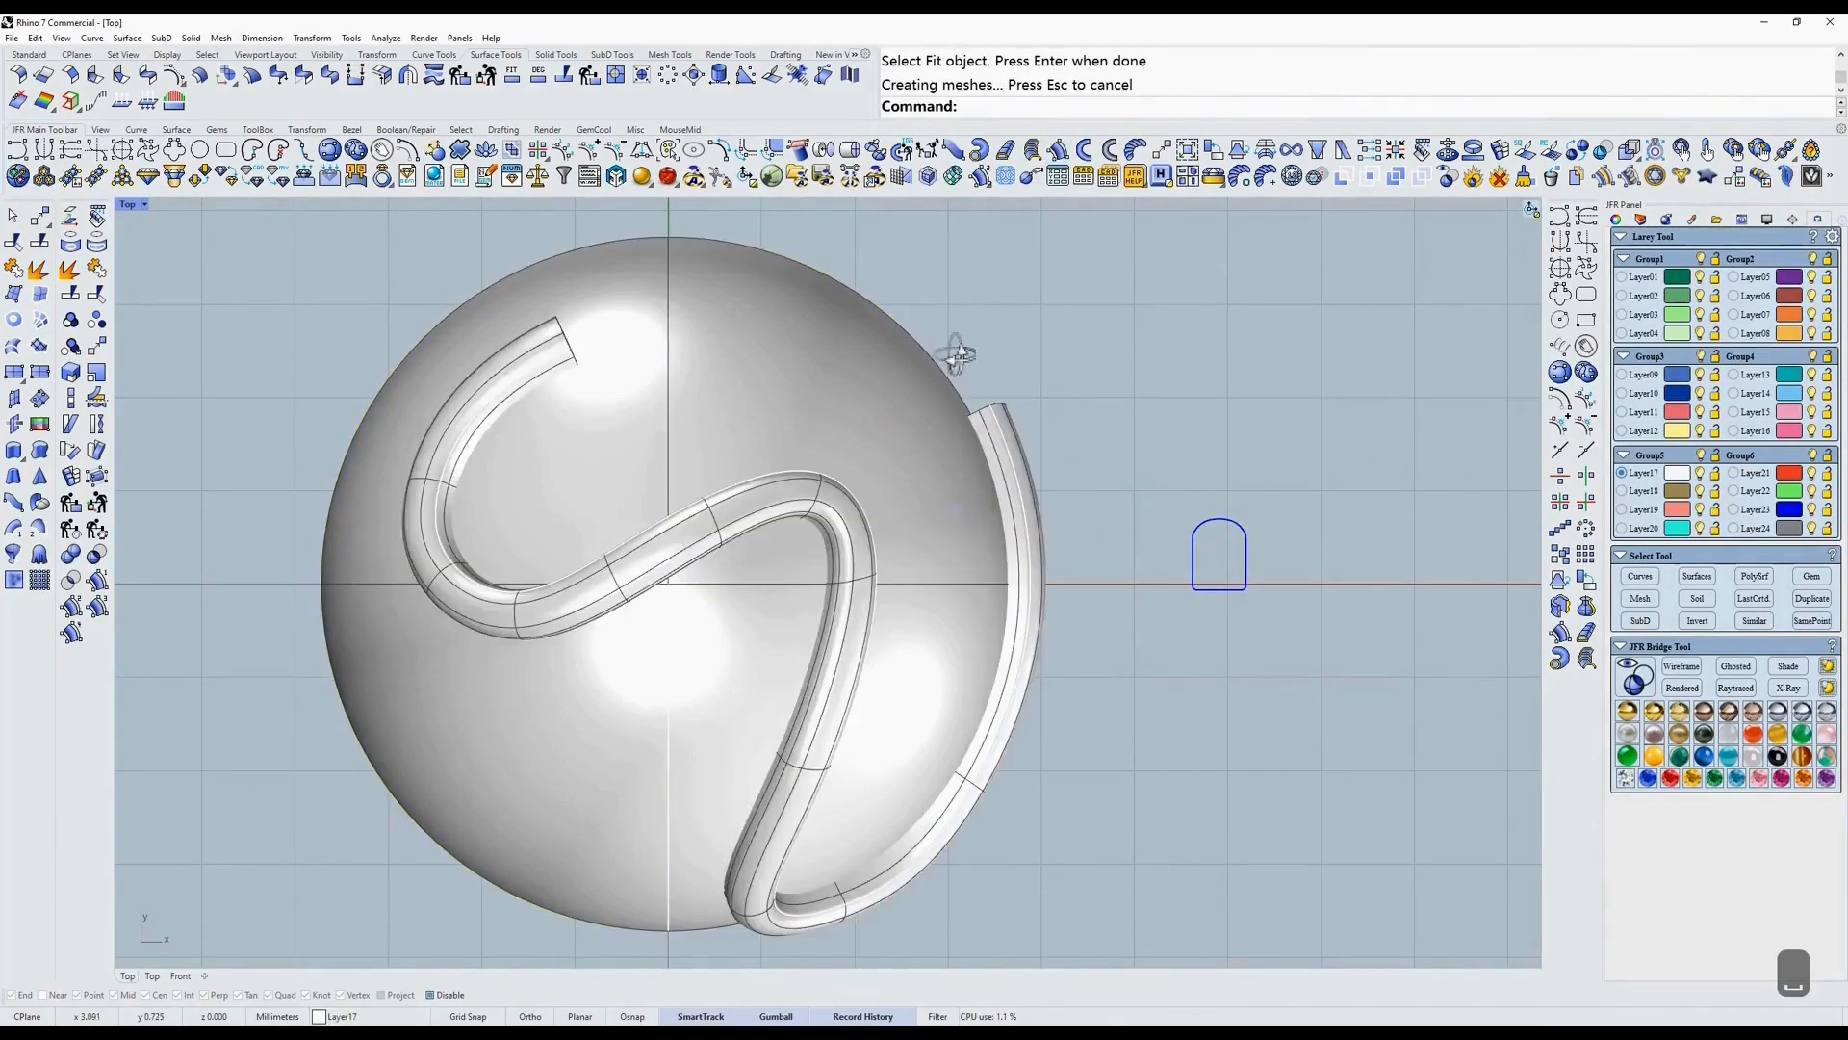
right_click_drag(956, 355, 710, 447, "ctrl+shift")
right_click_drag(865, 446, 1010, 520, "ctrl+shift")
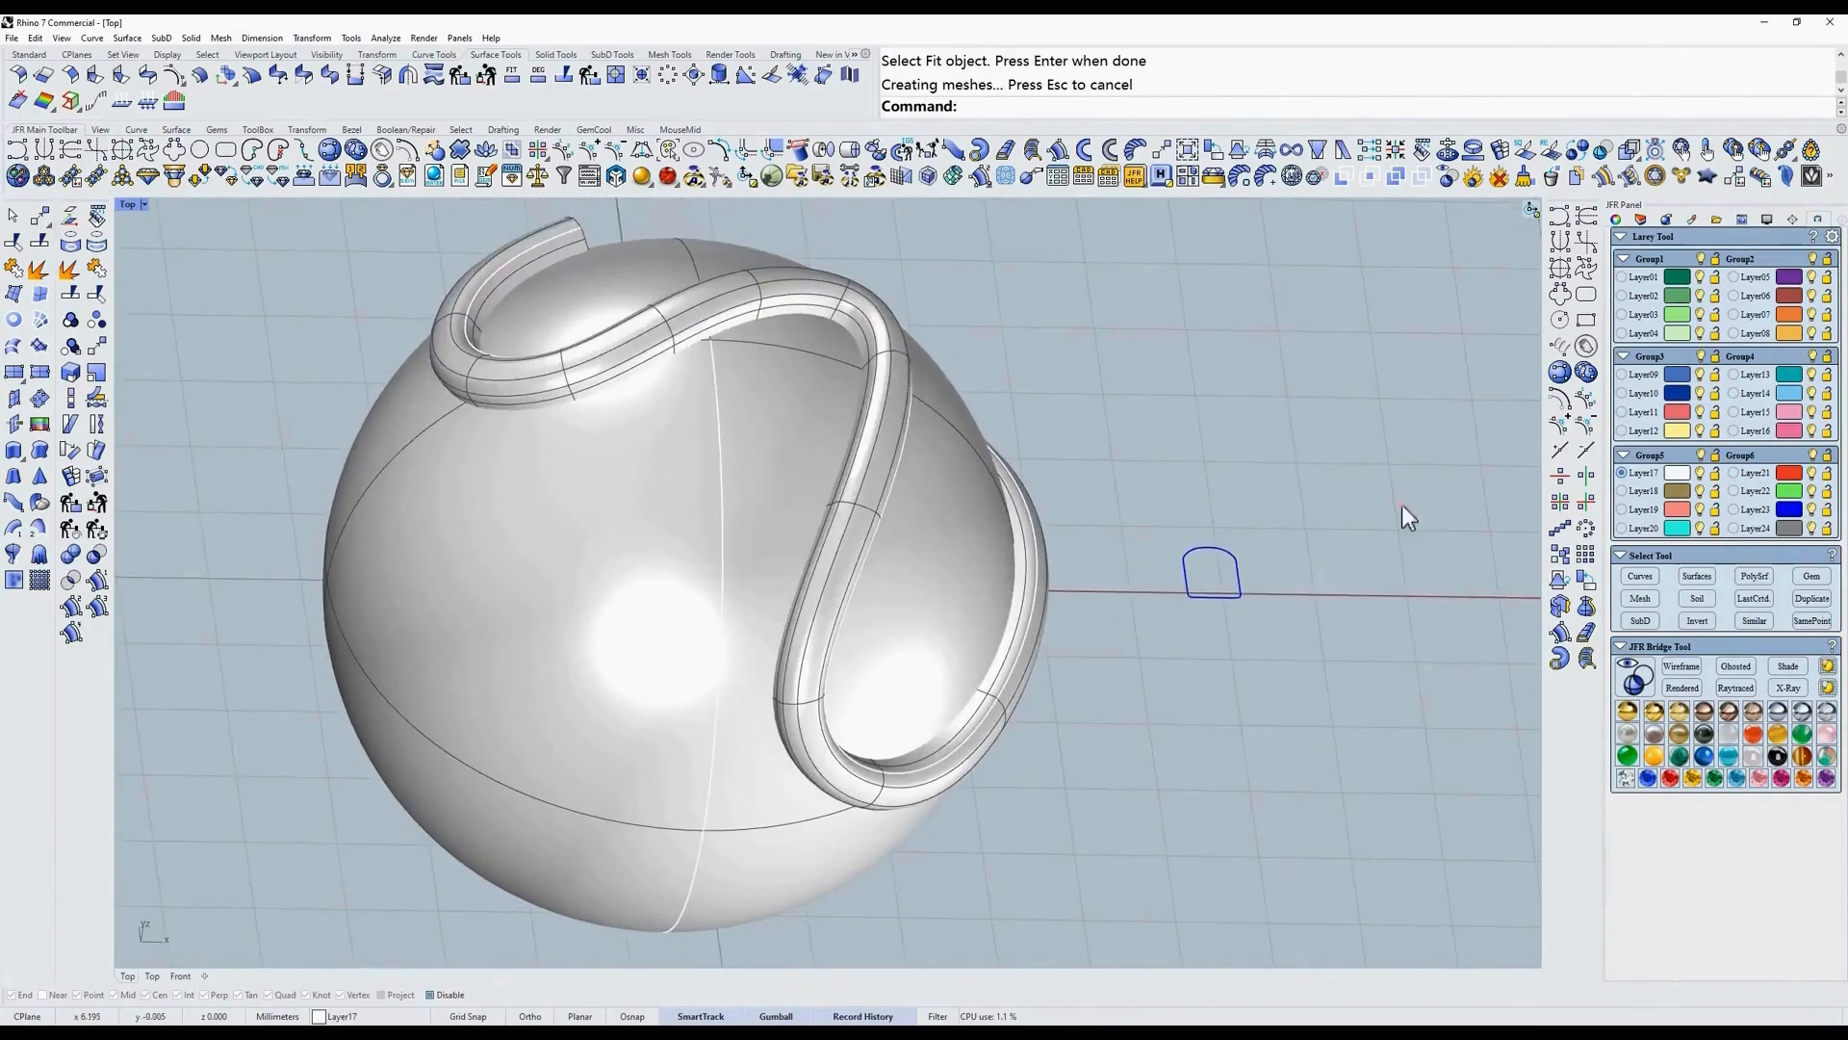
Enlarge the domed profile beside the sphere, making it taller and slightly wider to update the swept ribbon through history.
left_click_drag(1402, 505, 1197, 678)
type("t")
key("space")
mouse_move(1175, 519)
left_mouse_down()
mouse_move(1158, 519)
mouse_move(1176, 515)
left_mouse_up()
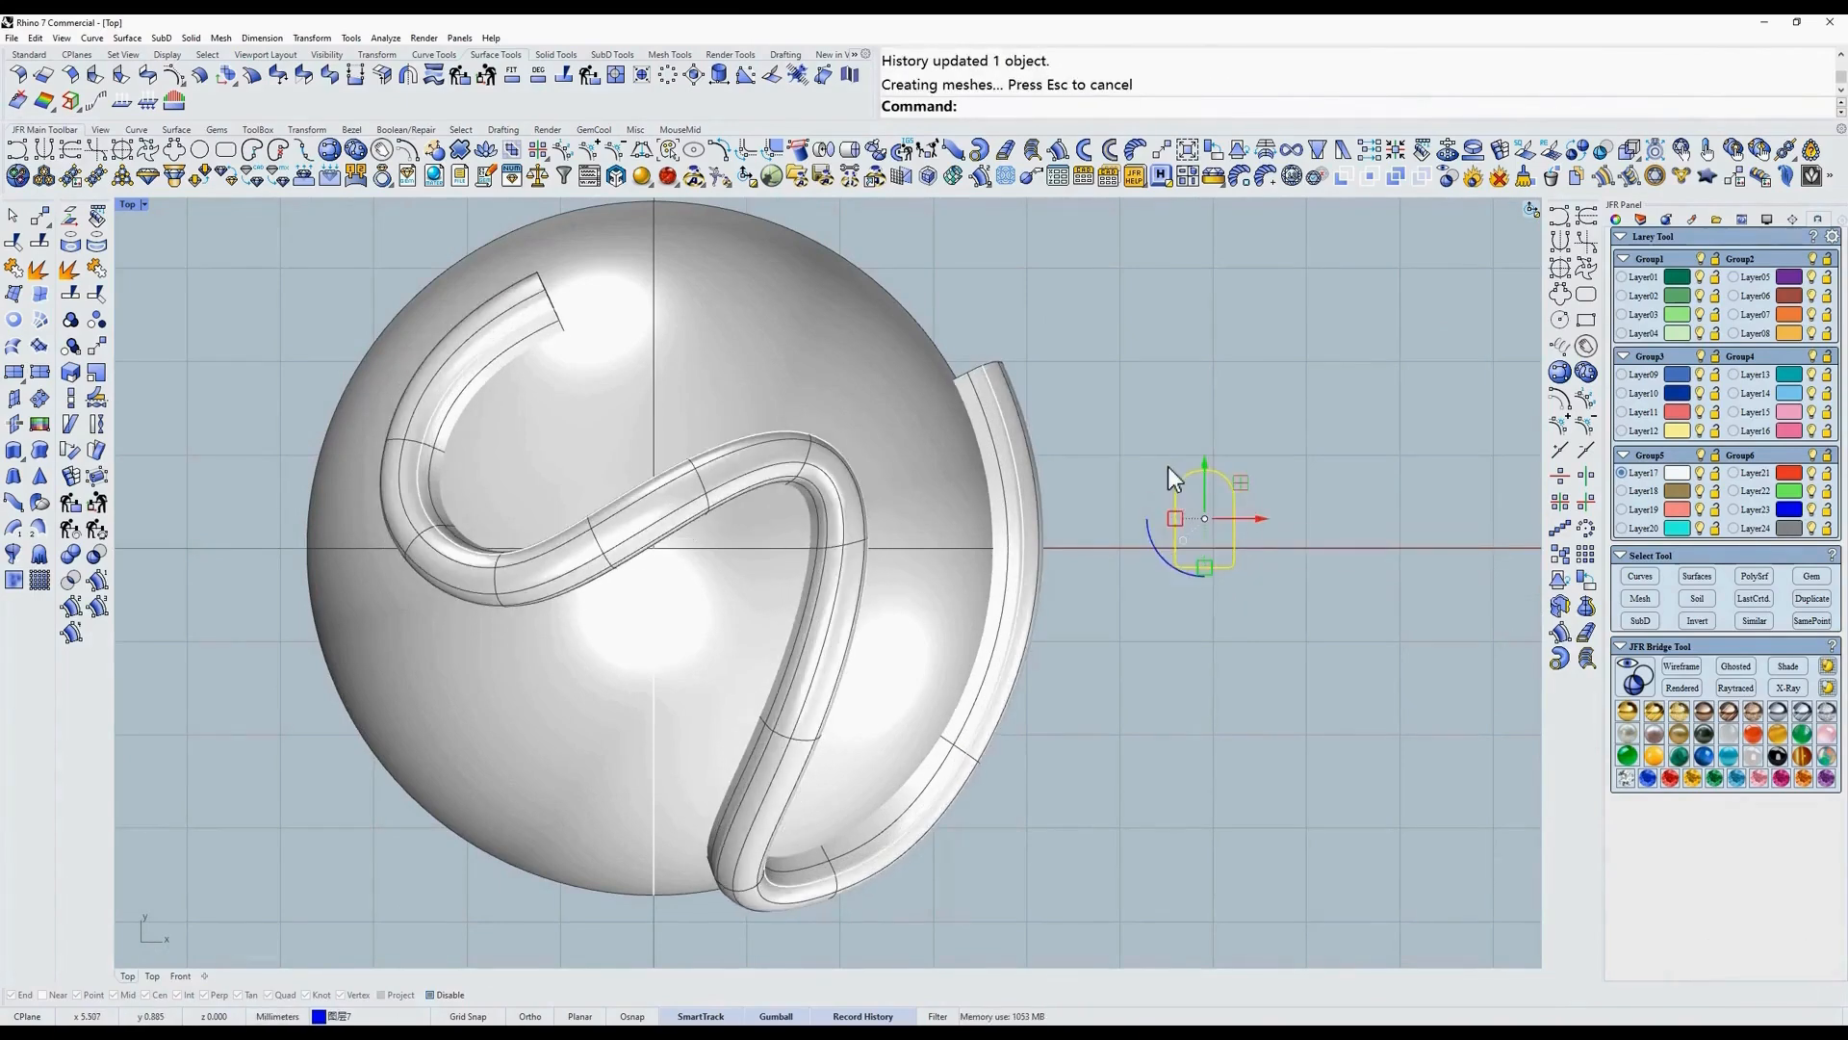
key("Escape")
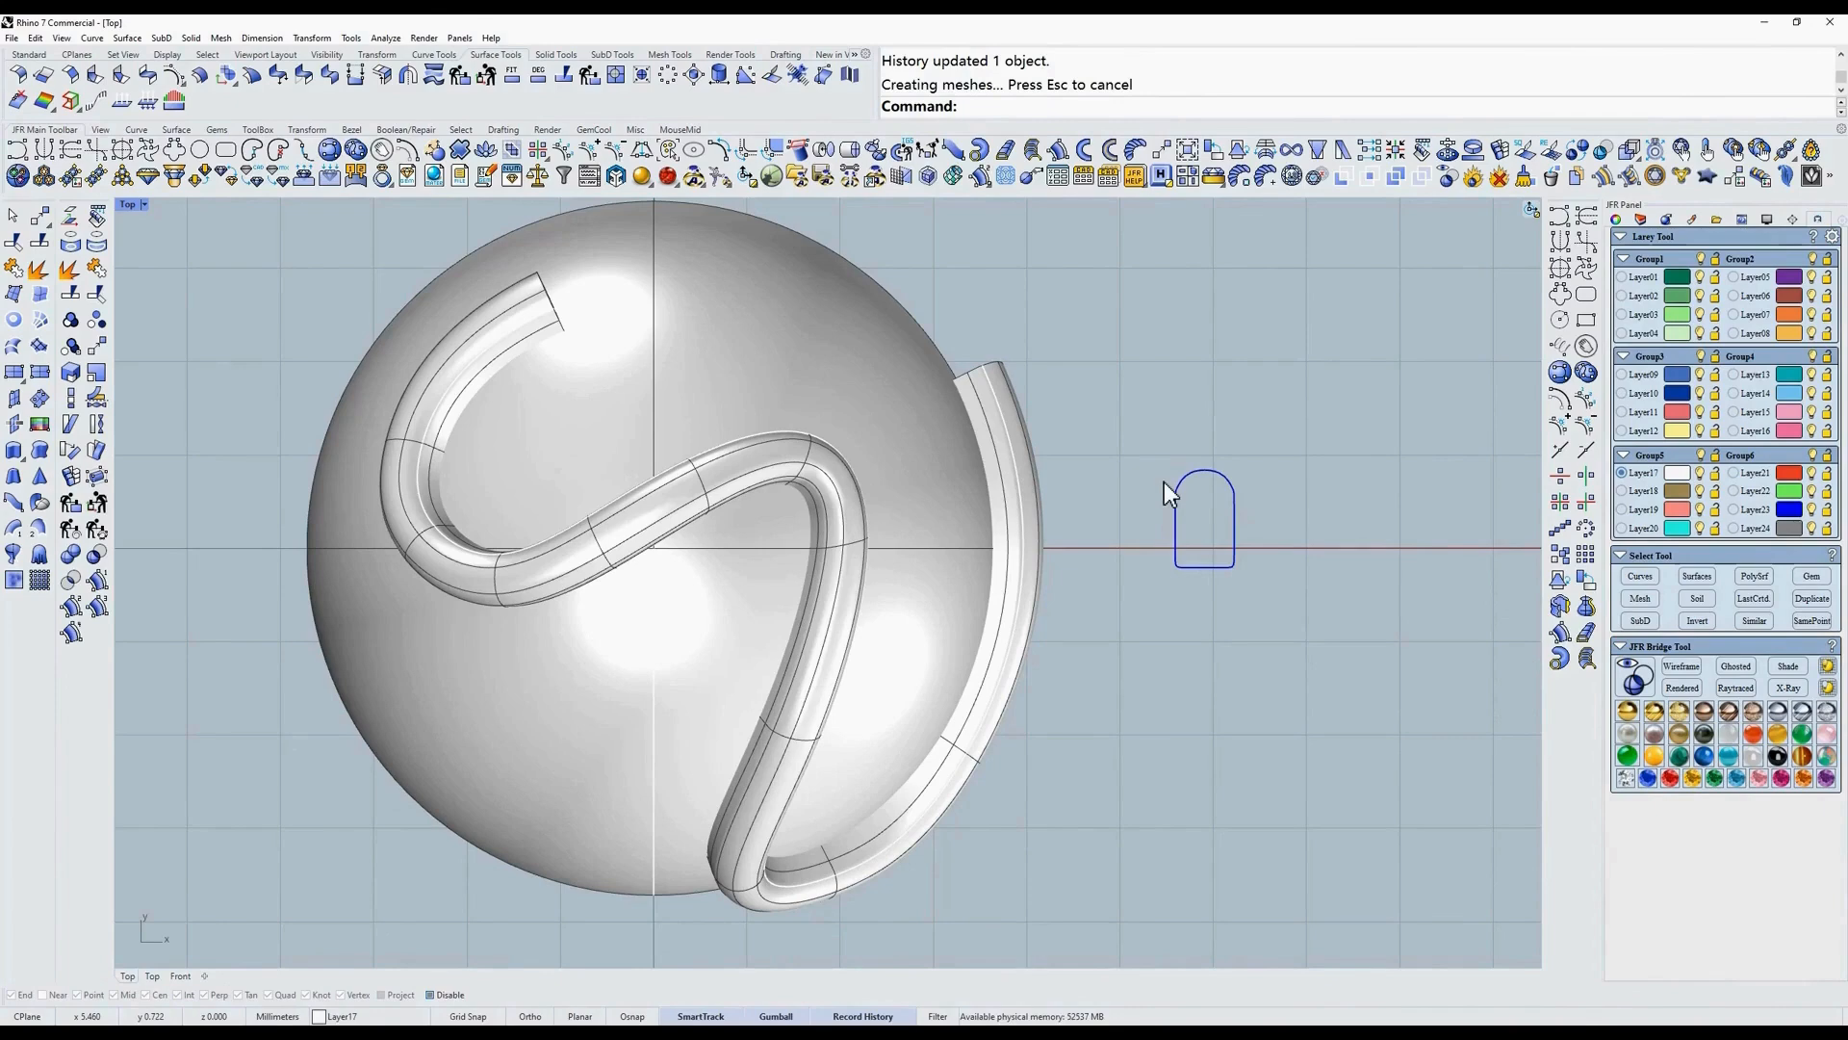
Delete the domed profile and the swept ribbon, keeping the sphere and its surface curve.
left_click_drag(1216, 435, 1030, 529)
key("alt+e")
key("alt+d")
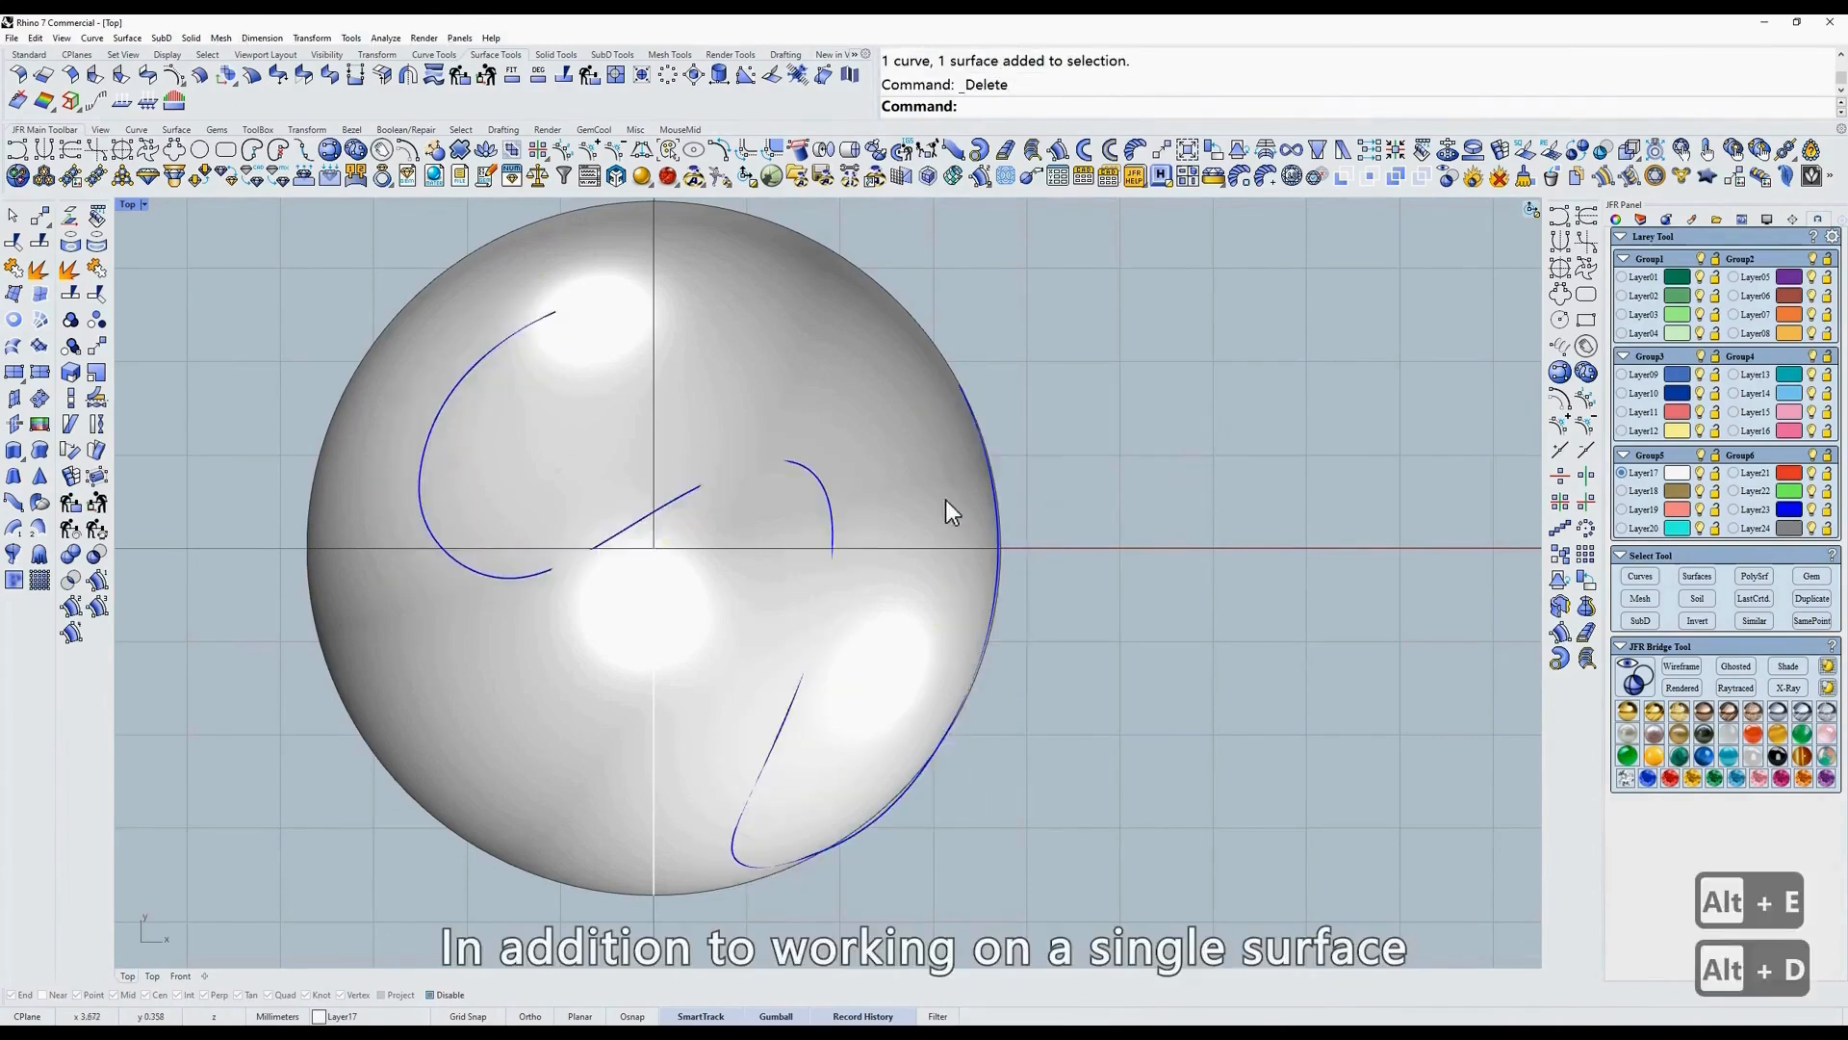
Draw a roughly square plane to the right of the sphere in the Top view.
scroll(932, 476, "down", 3)
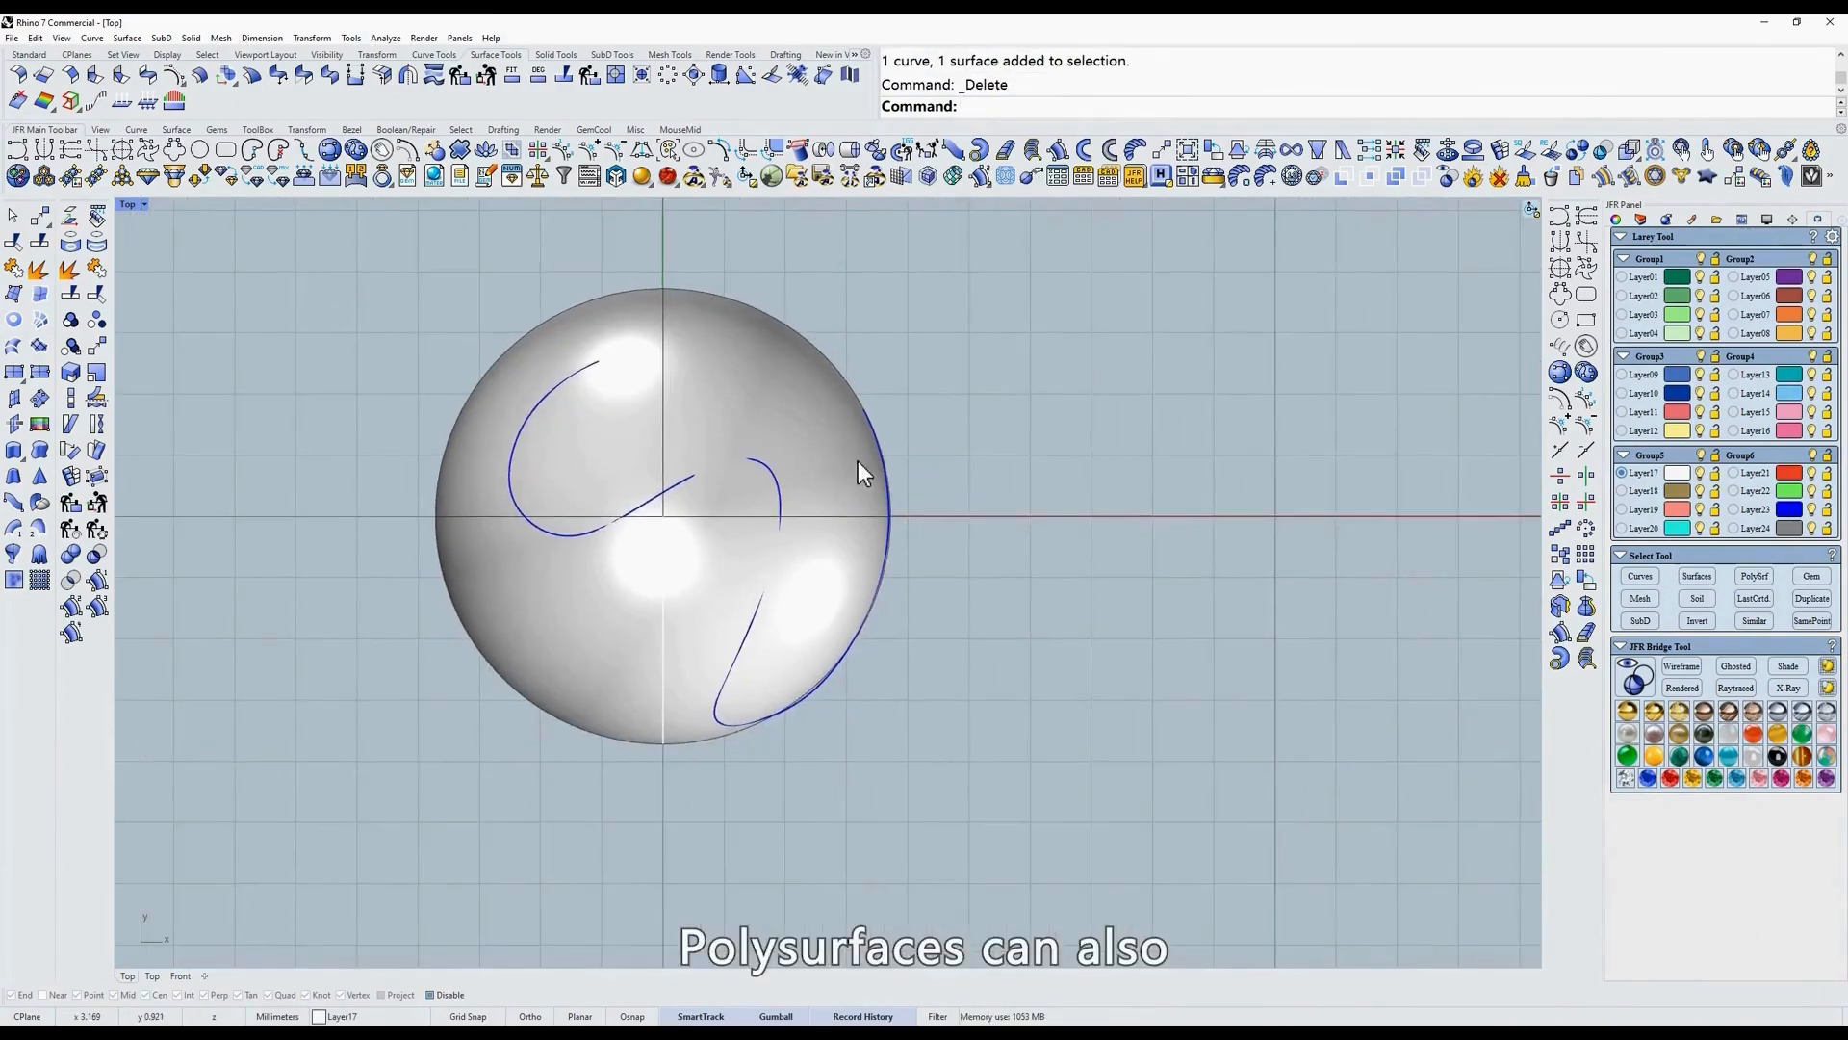
type("p")
key("space")
left_click(994, 326)
left_click(1357, 704)
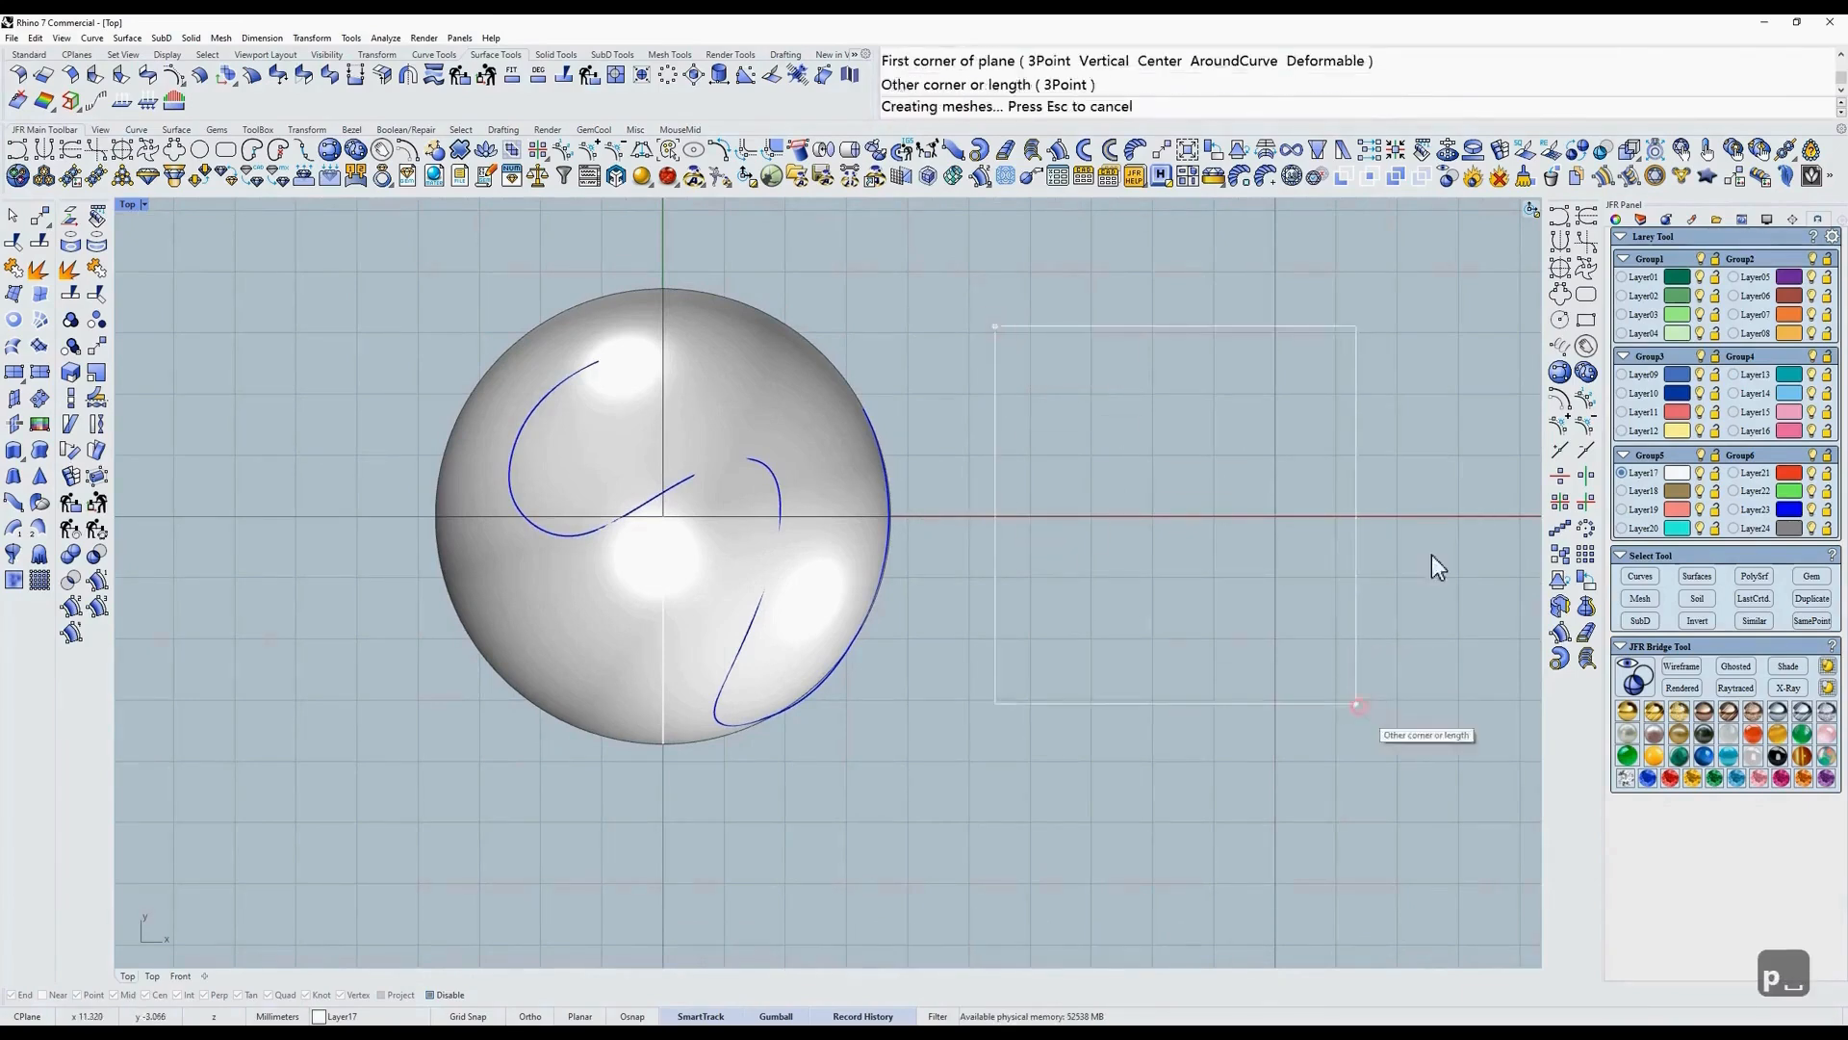
Extrude the plane upward into a closed box with the gumball and return to the Top view.
left_click(1283, 510)
right_click_drag(1283, 510, 1203, 495, "ctrl+shift")
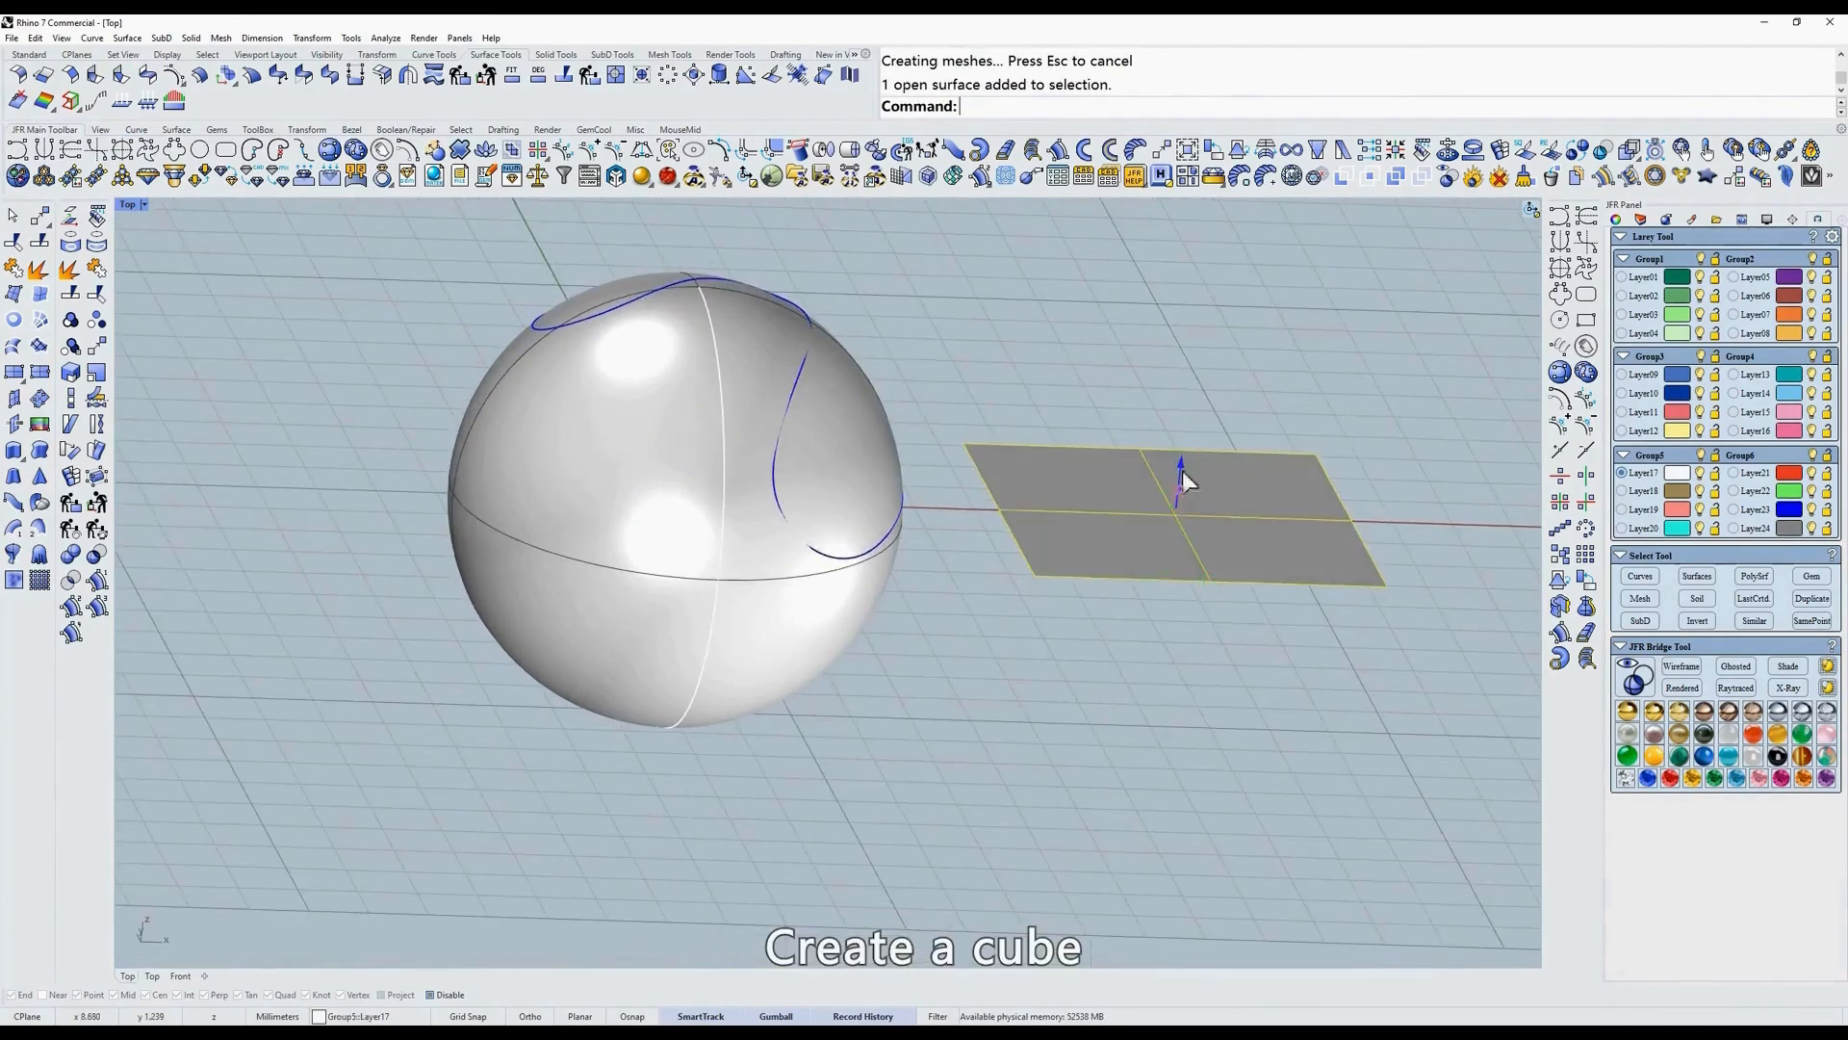
left_click_drag(1182, 471, 1196, 317)
type("t")
key("space")
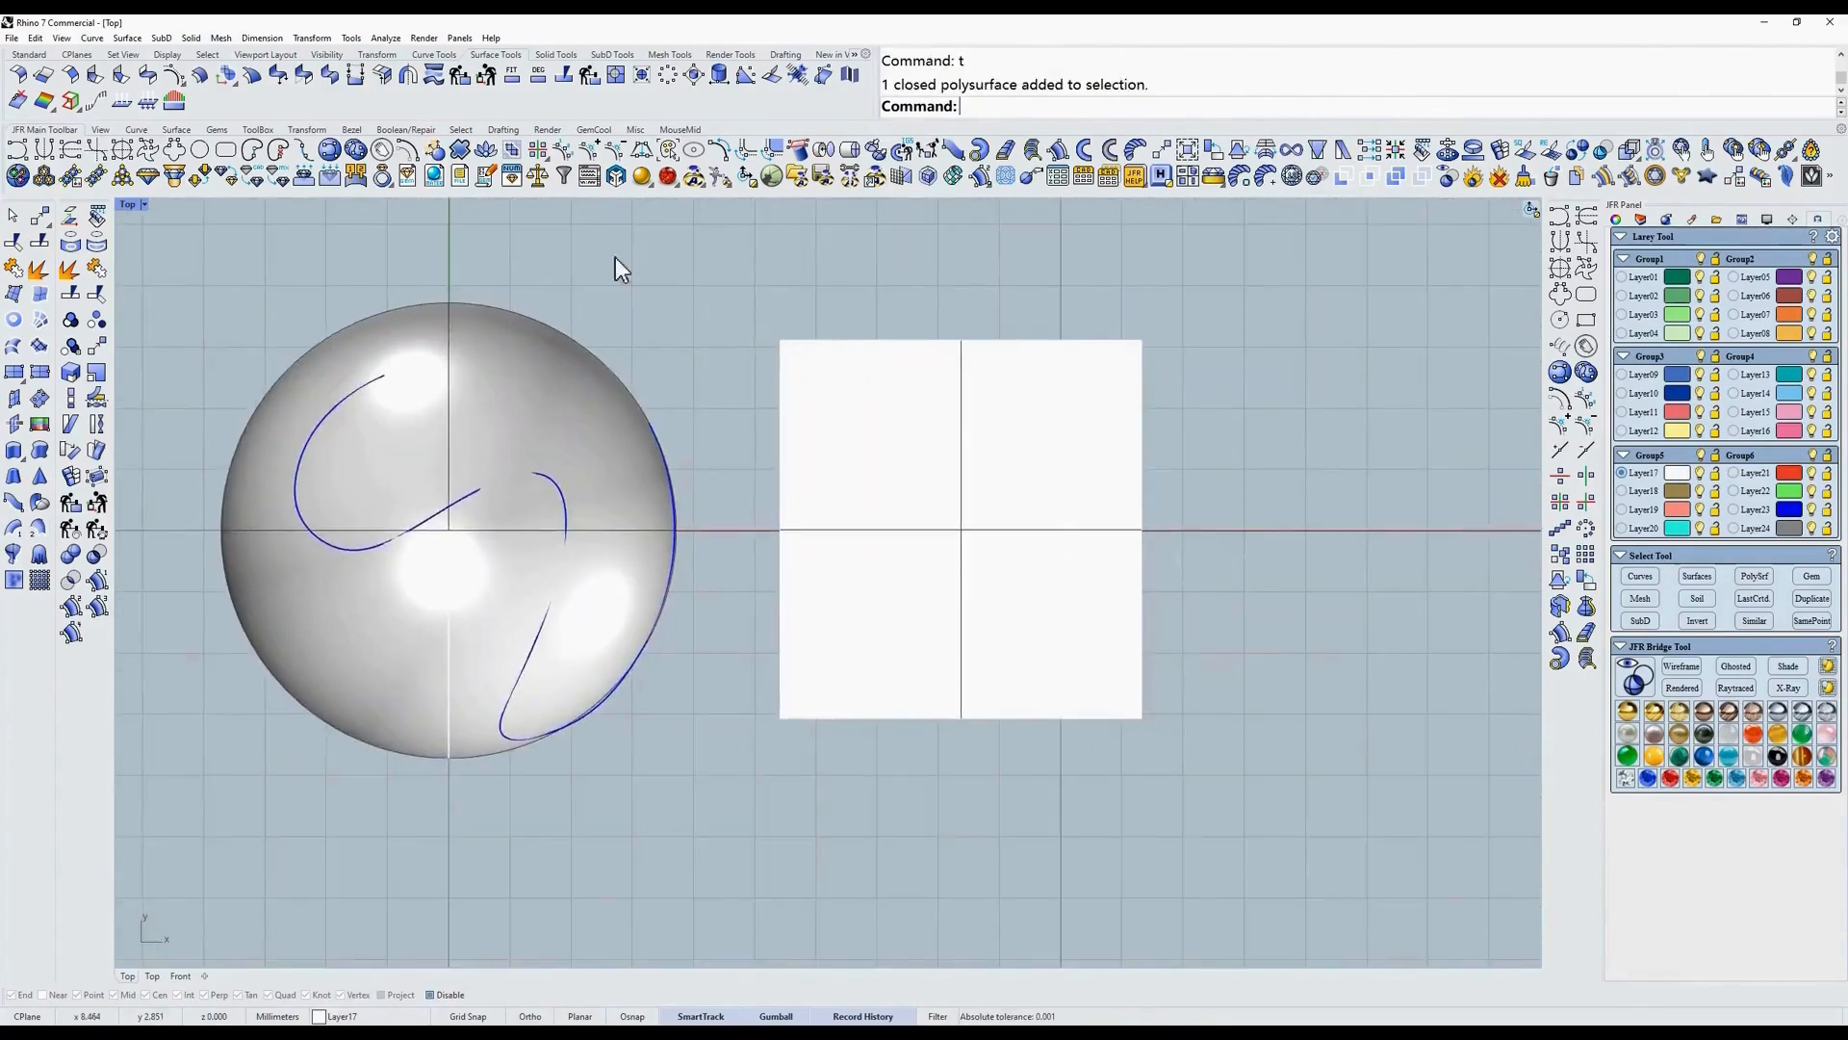
Draw an S-shaped curve on the box's top face with Draw on a Surface, running it to the front edge.
left_click(339, 152)
left_click(978, 468)
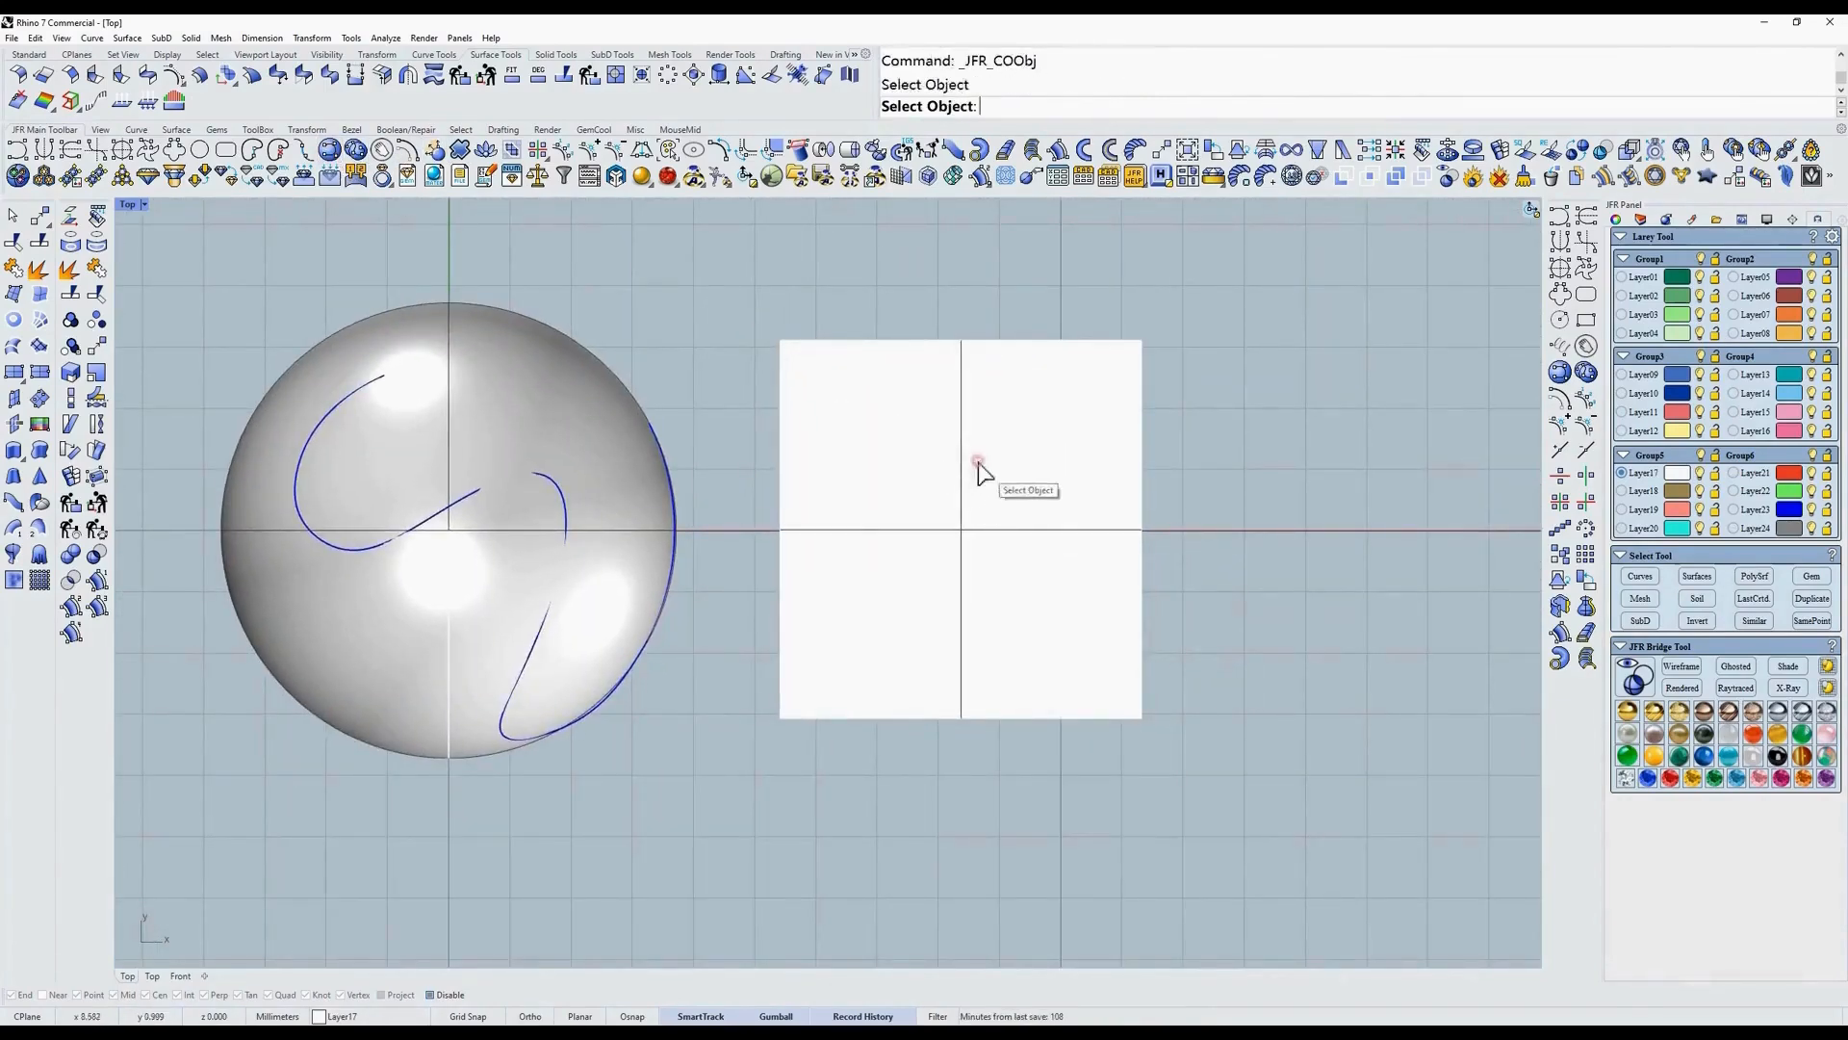
left_click(989, 391)
left_click(890, 432)
left_click(874, 463)
left_click(900, 578)
left_click(1009, 600)
left_click(1055, 636)
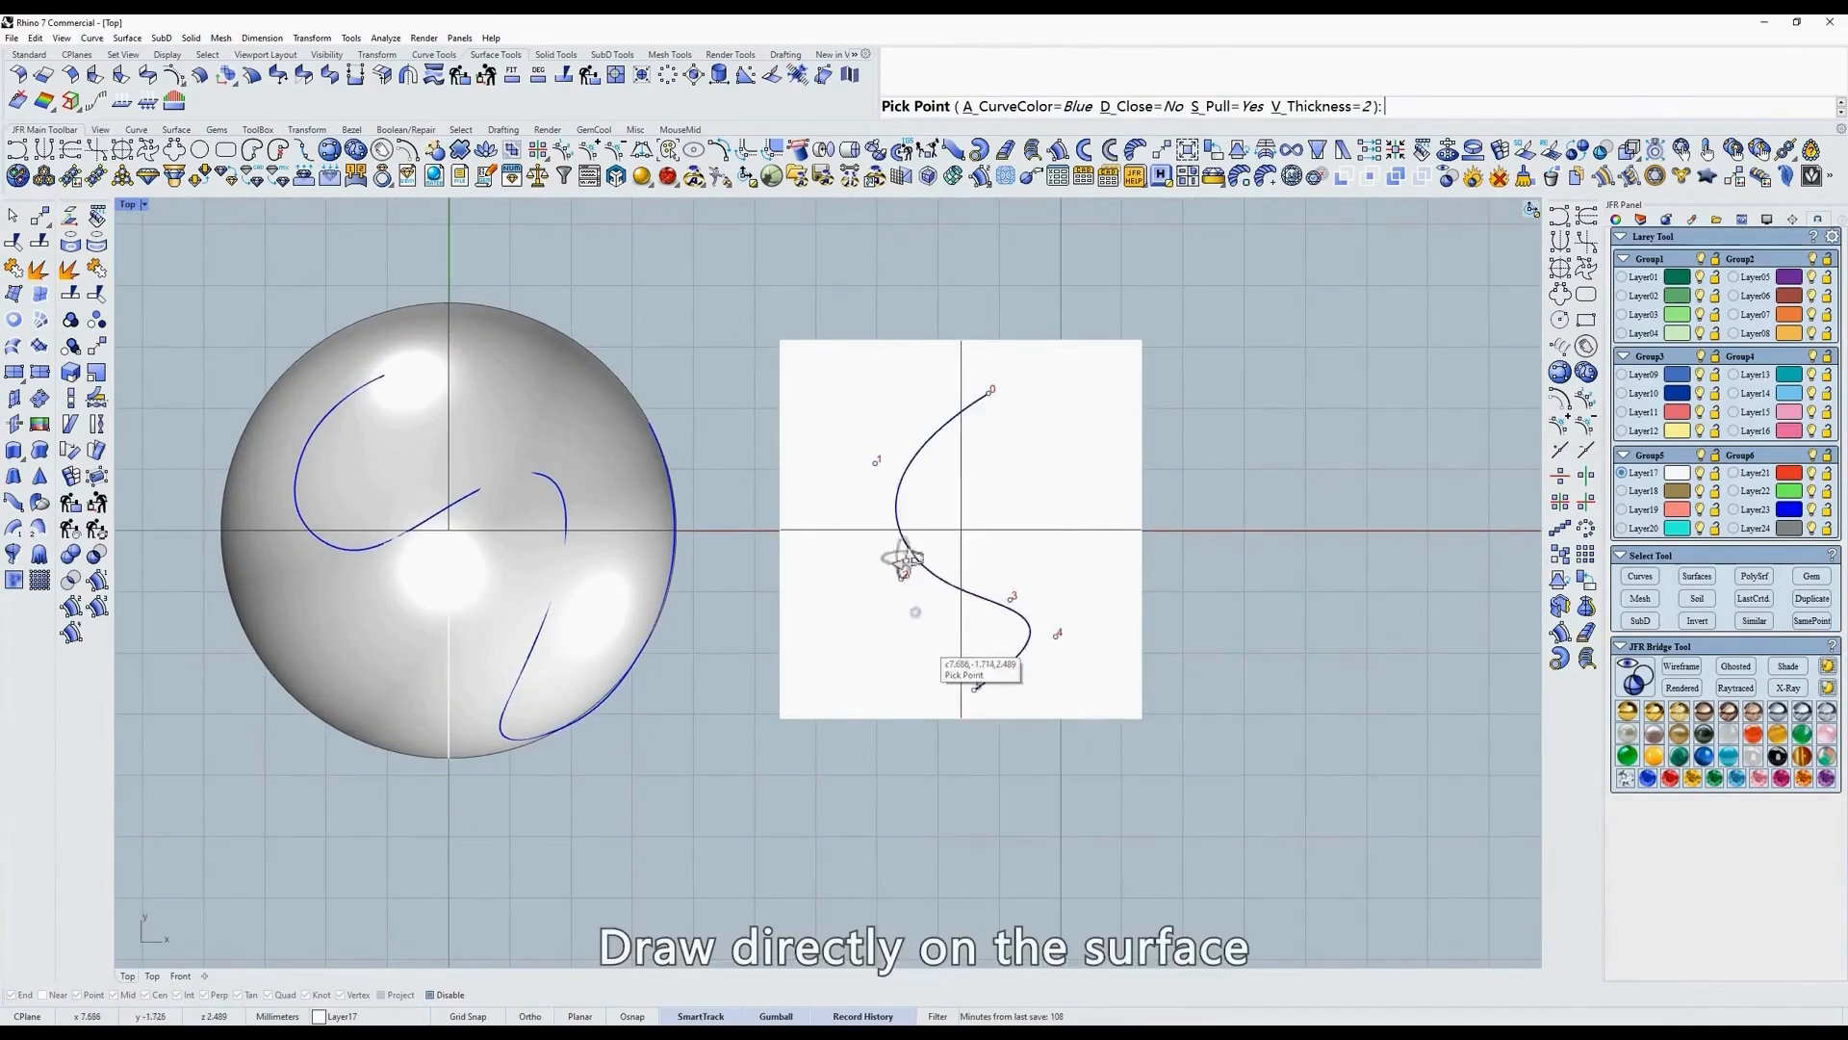
right_click_drag(904, 557, 981, 520, "ctrl+shift")
scroll(992, 522, "up", 6)
left_click(892, 574)
left_click(886, 591)
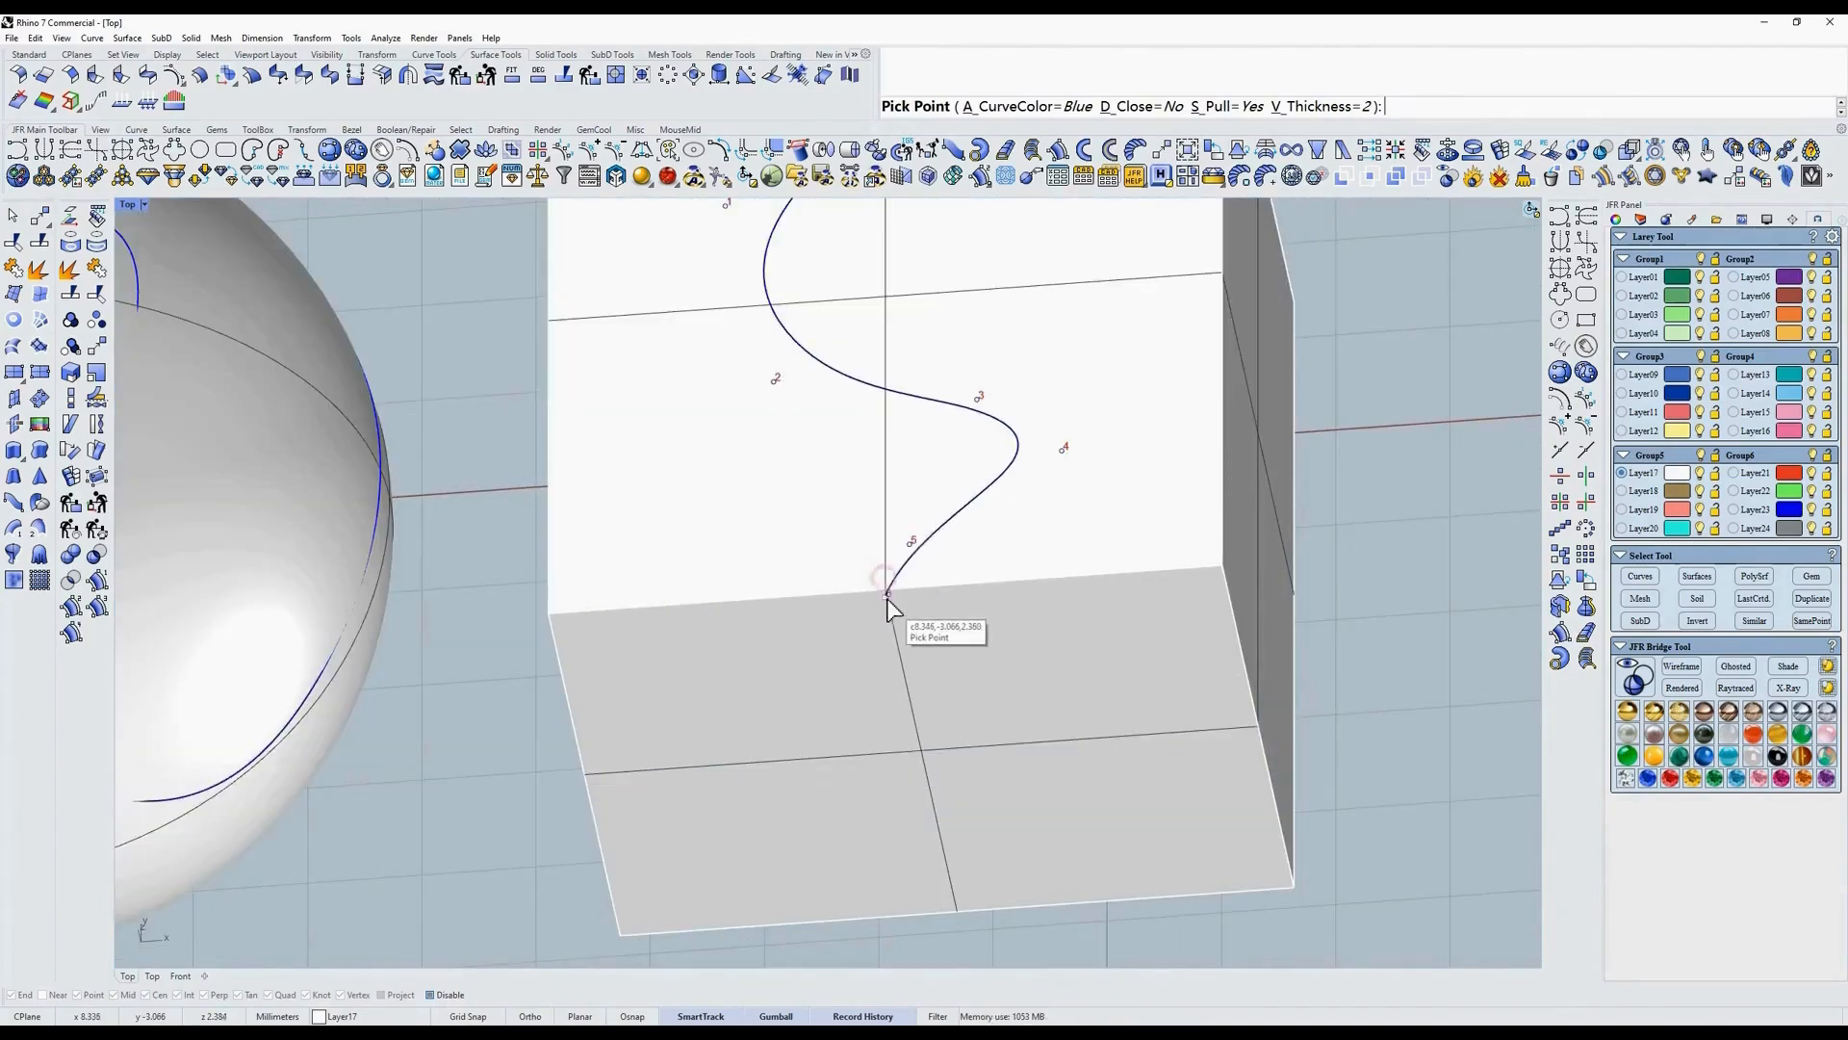
Continue the curve over the edge and wind it down across the box's front face, ending the curve there.
right_click_drag(915, 579, 1027, 585, "ctrl+shift")
double_click(984, 643)
left_click(968, 620)
left_click(853, 533)
left_click(822, 670)
left_click(931, 777)
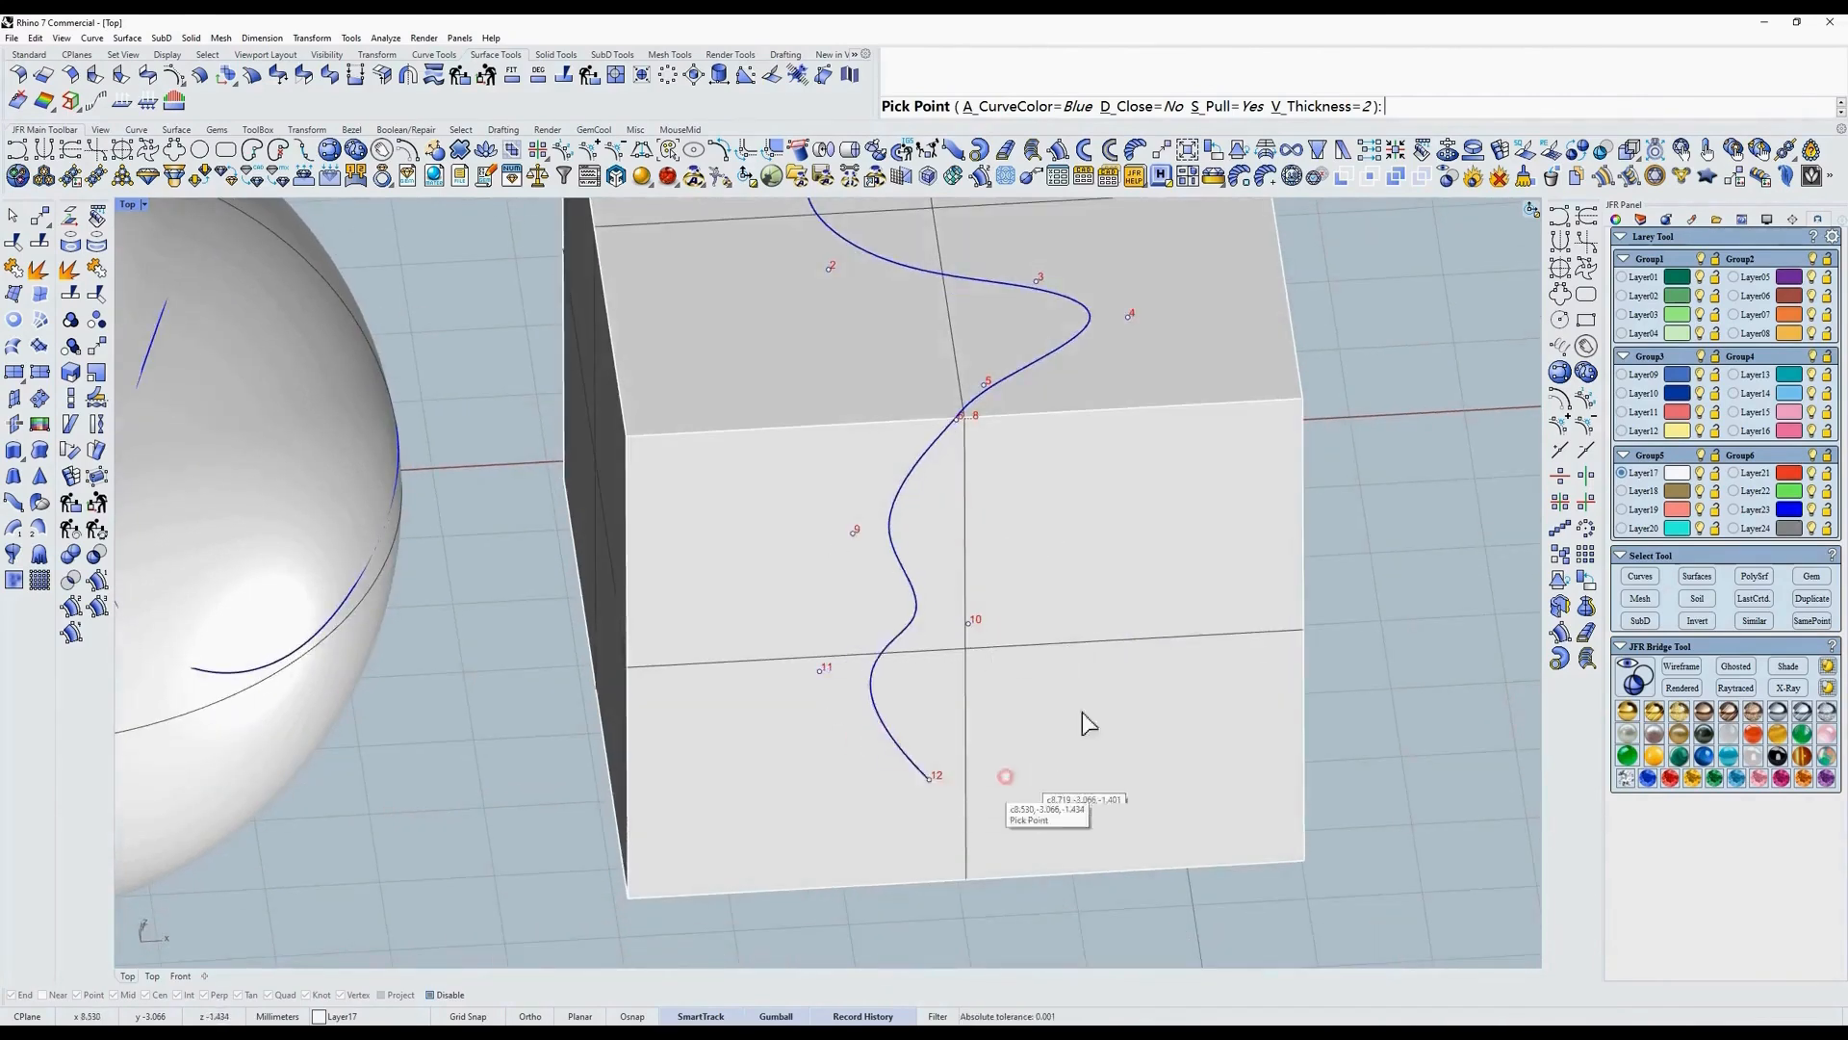
left_click(1041, 751)
left_click(1128, 637)
right_click_drag(1110, 519, 1146, 577, "ctrl+shift")
right_click(912, 570)
scroll(940, 565, "down", 2)
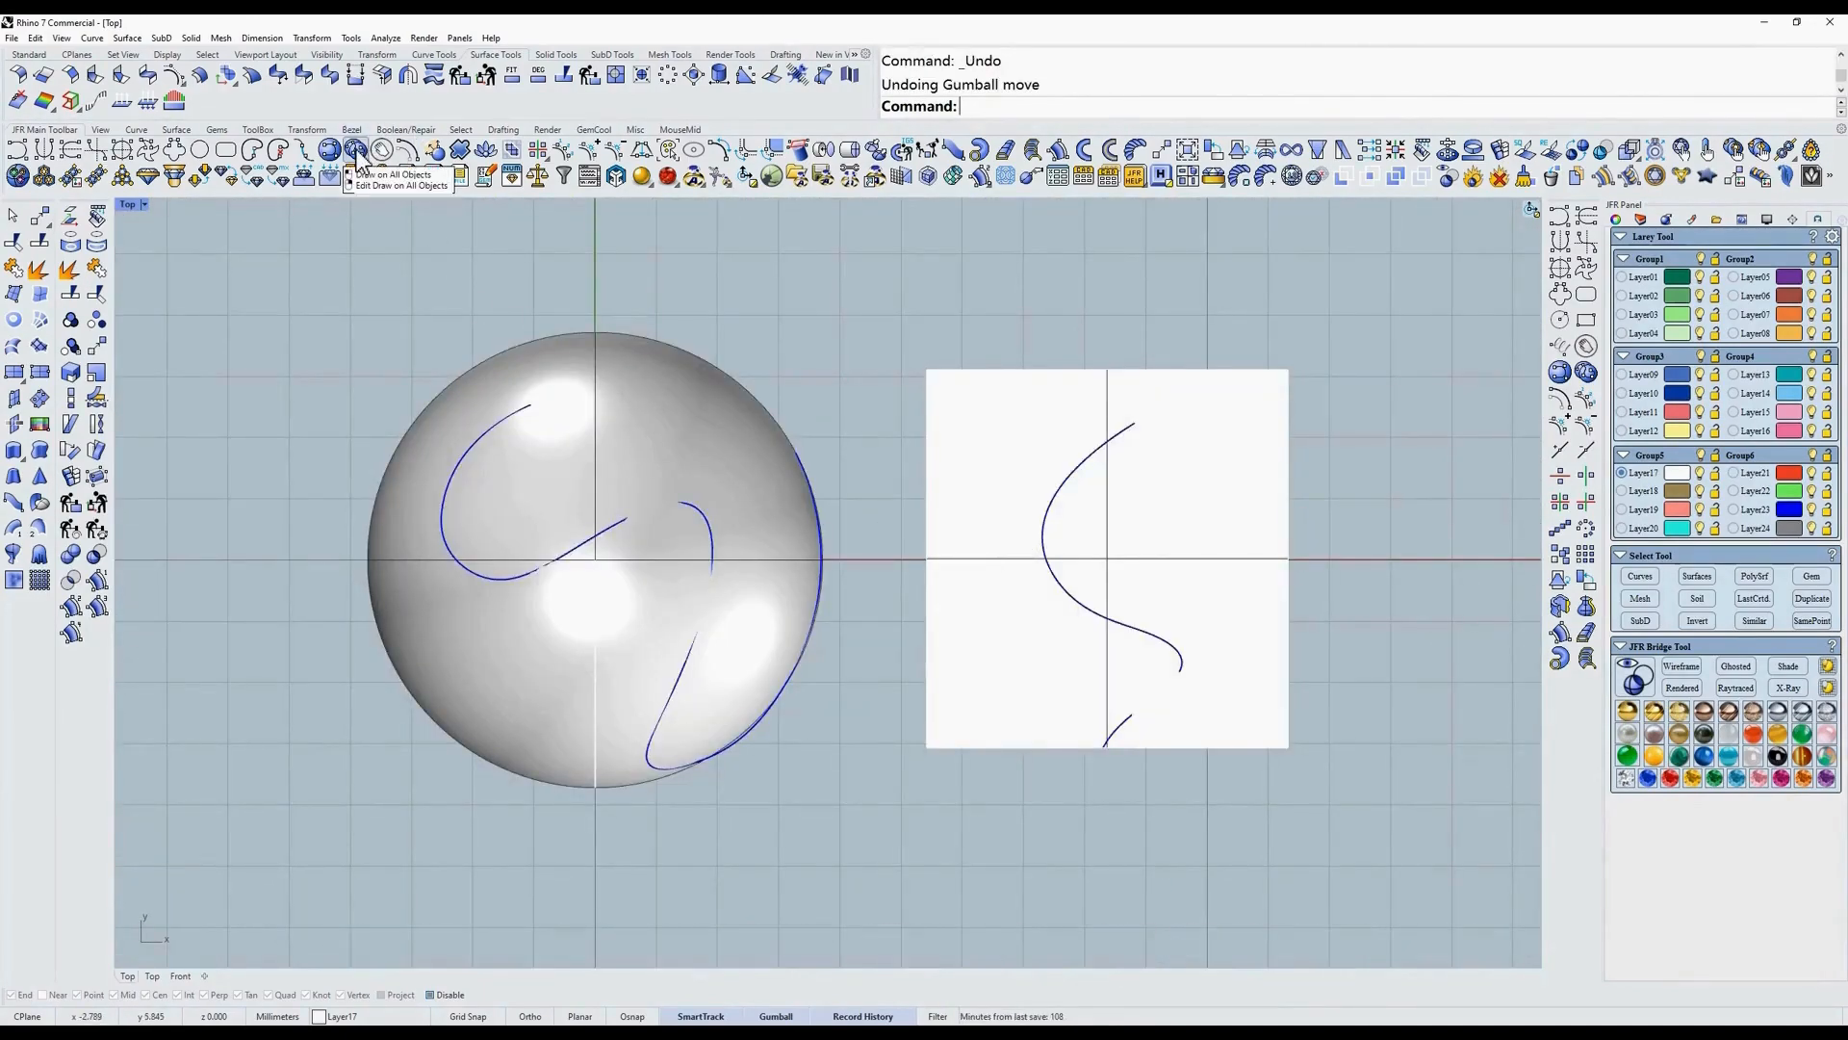
Duplicate the sphere with the gumball and place the copy below, between the original and the box.
scroll(893, 453, "down", 4)
left_click(778, 356)
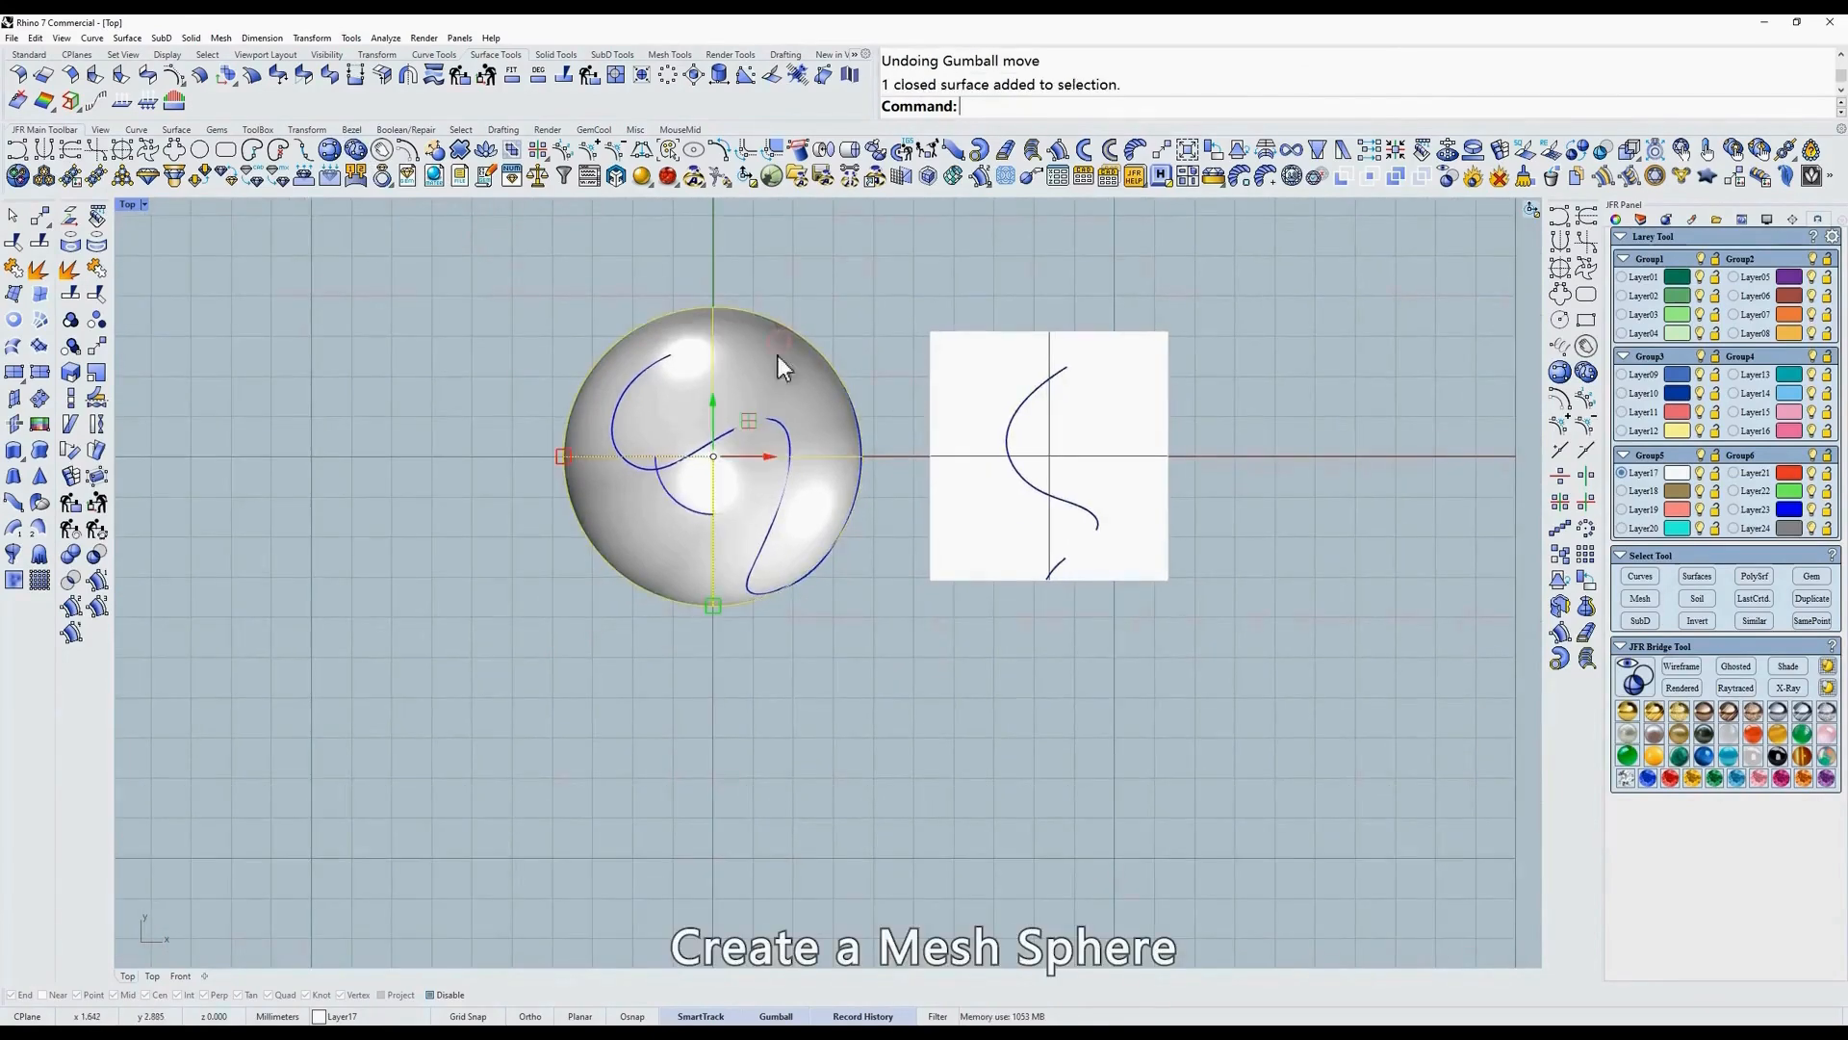
left_click_drag(748, 430, 930, 748)
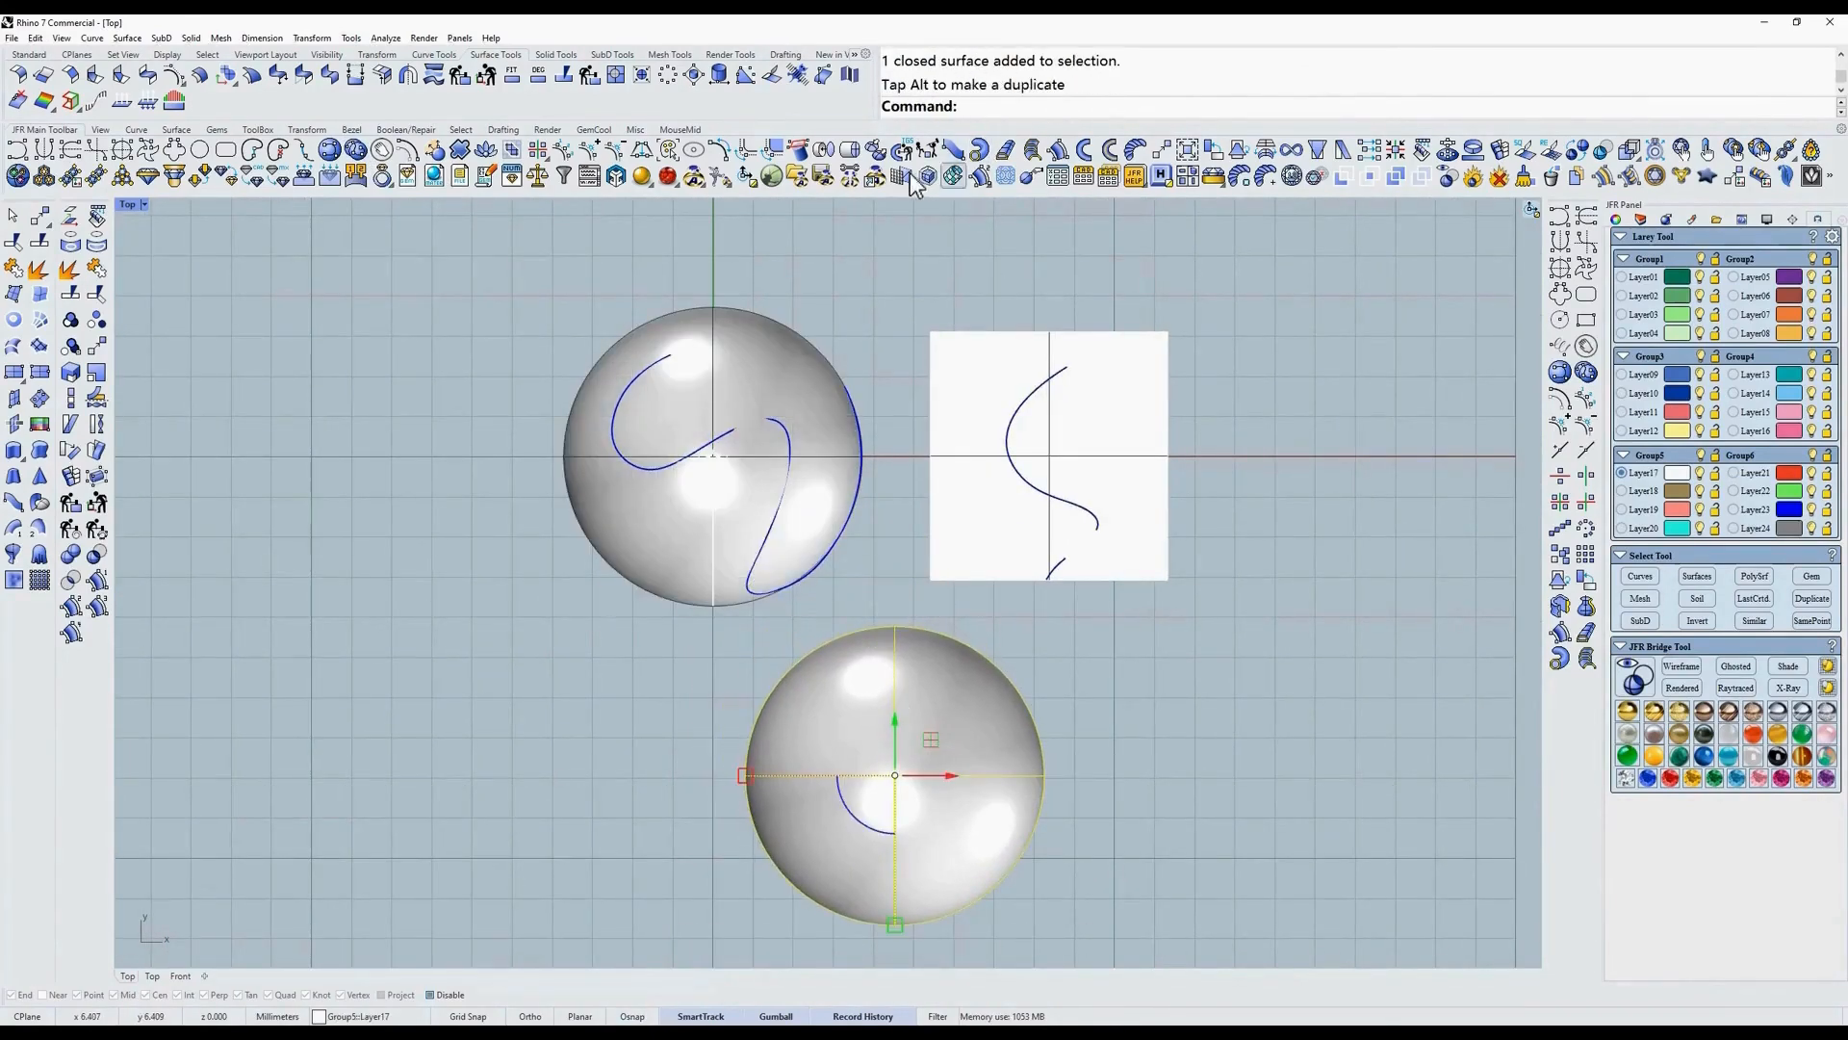
Convert the copied sphere to a mesh with JFR Mesh Decimation, reducing it to 30%.
left_click(911, 179)
key("ctrl+z")
type("3")
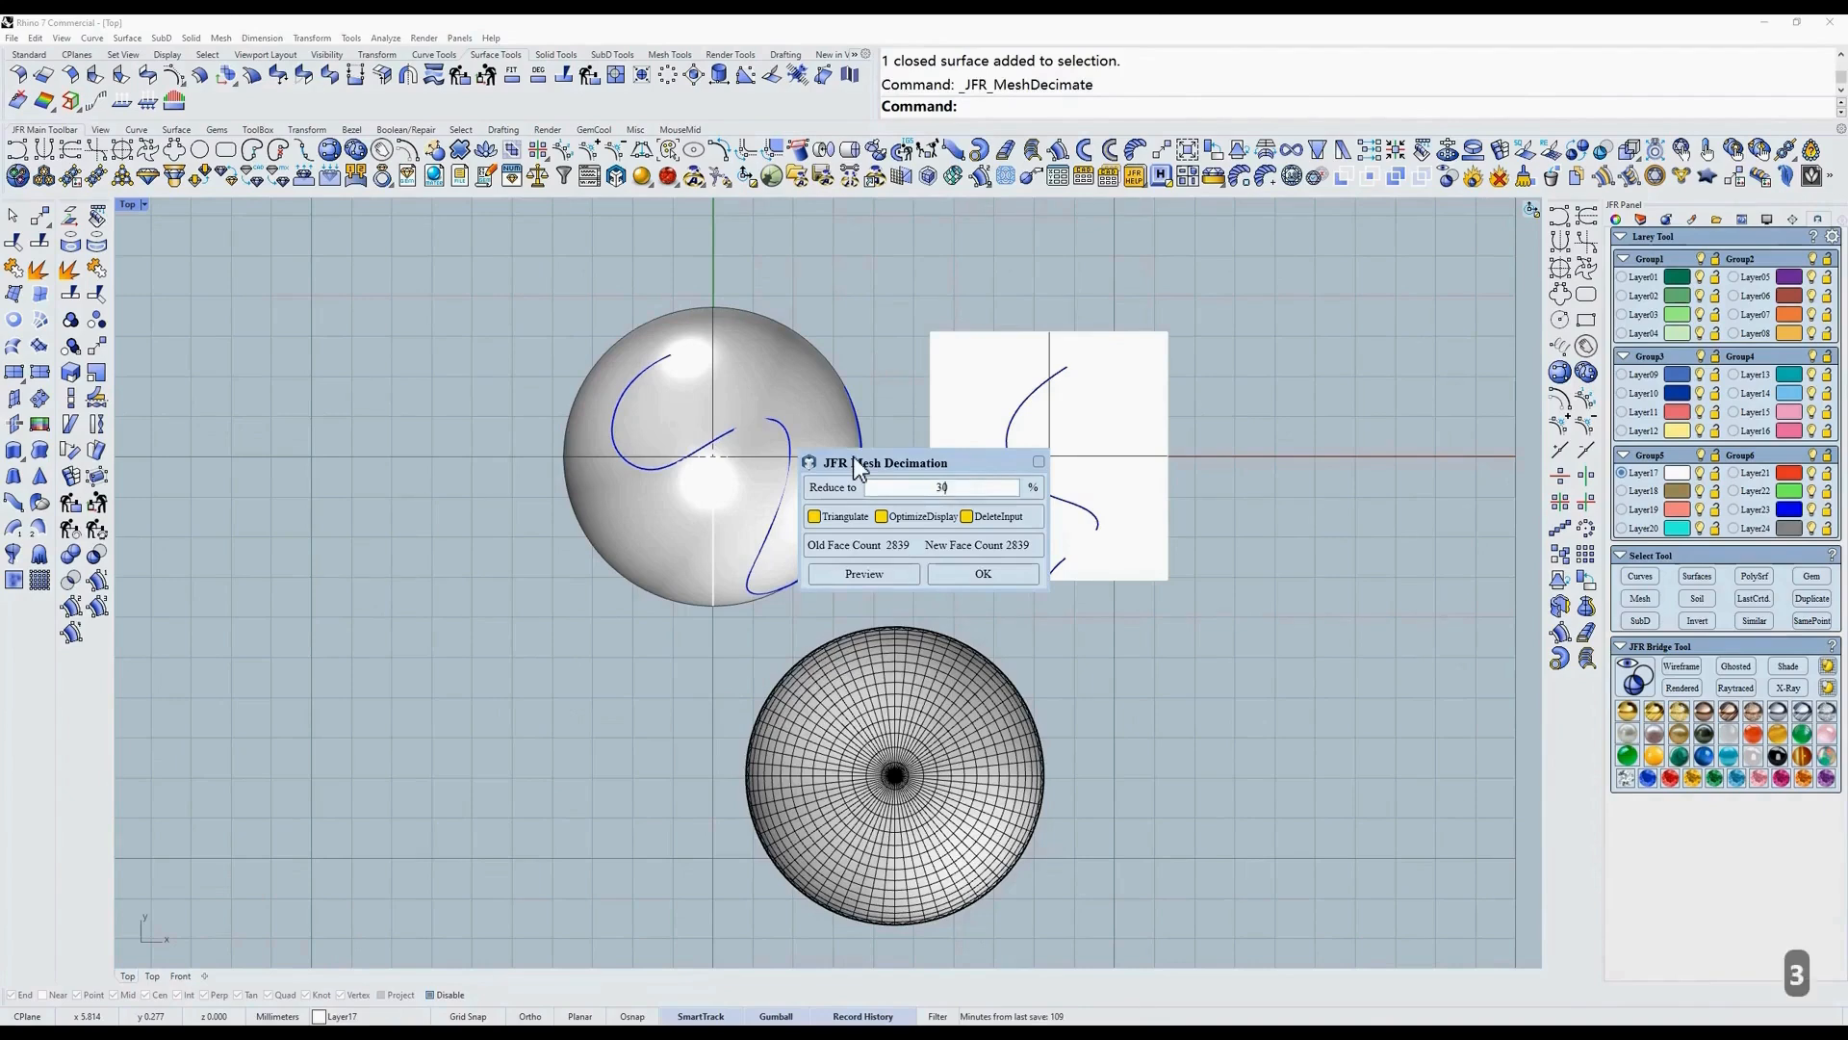
type("0")
left_click(982, 575)
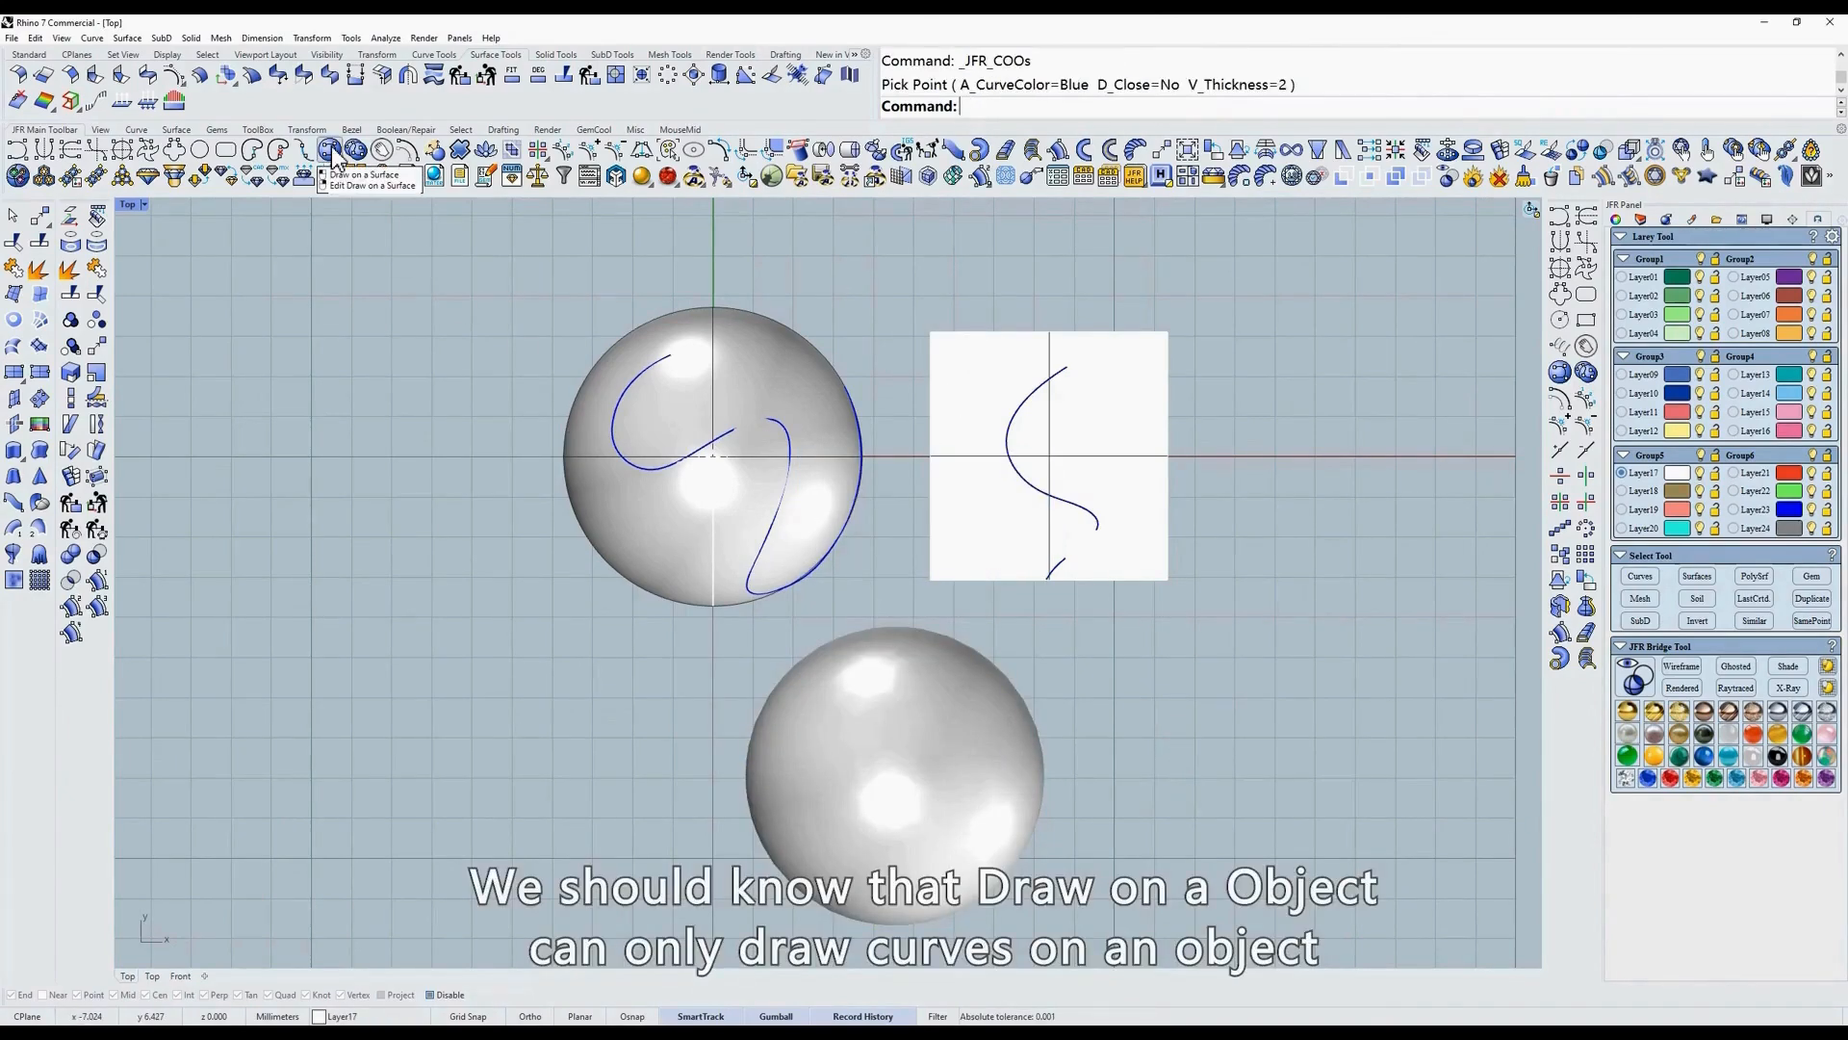
Draw a U-shaped curve on the original sphere with Draw on a Surface, passing behind the box that blocks the view.
key("Escape")
key("ctrl+z")
left_click(330, 152)
left_click(791, 390)
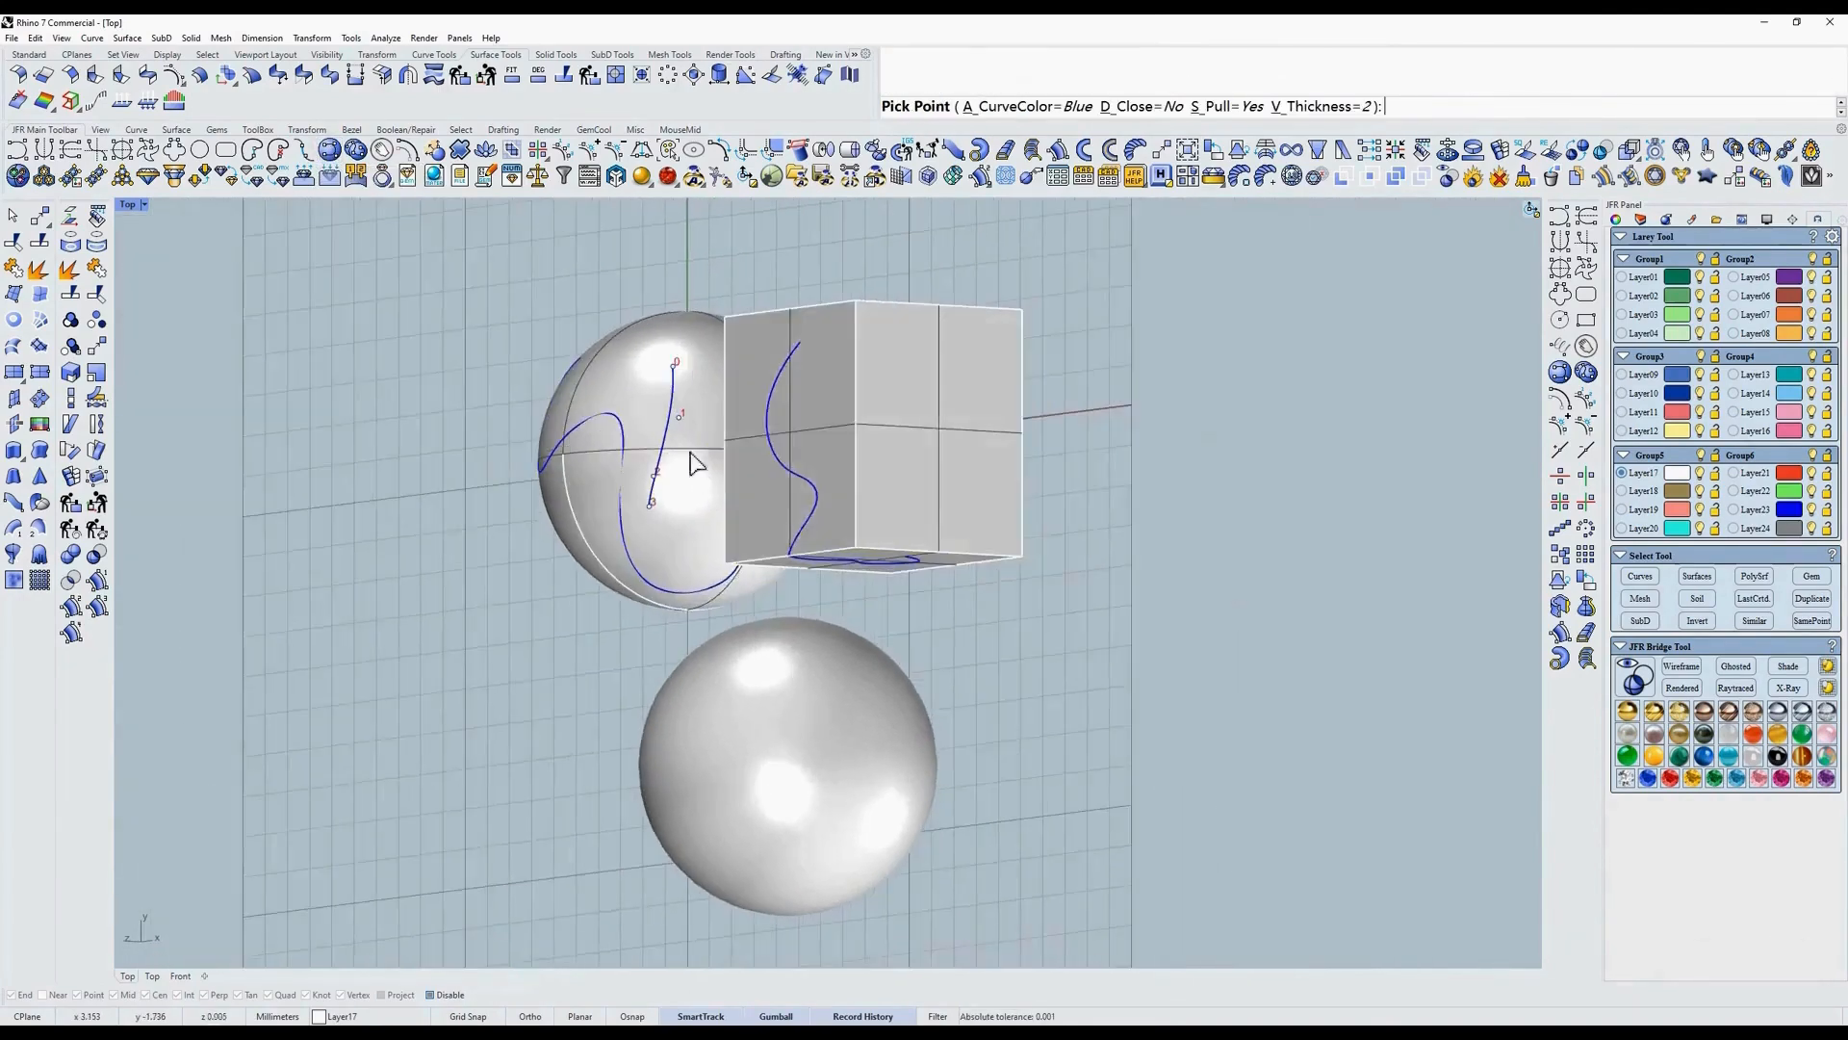
left_click(677, 607)
left_click(731, 593)
left_click(778, 538)
left_click(797, 443)
left_click(783, 355)
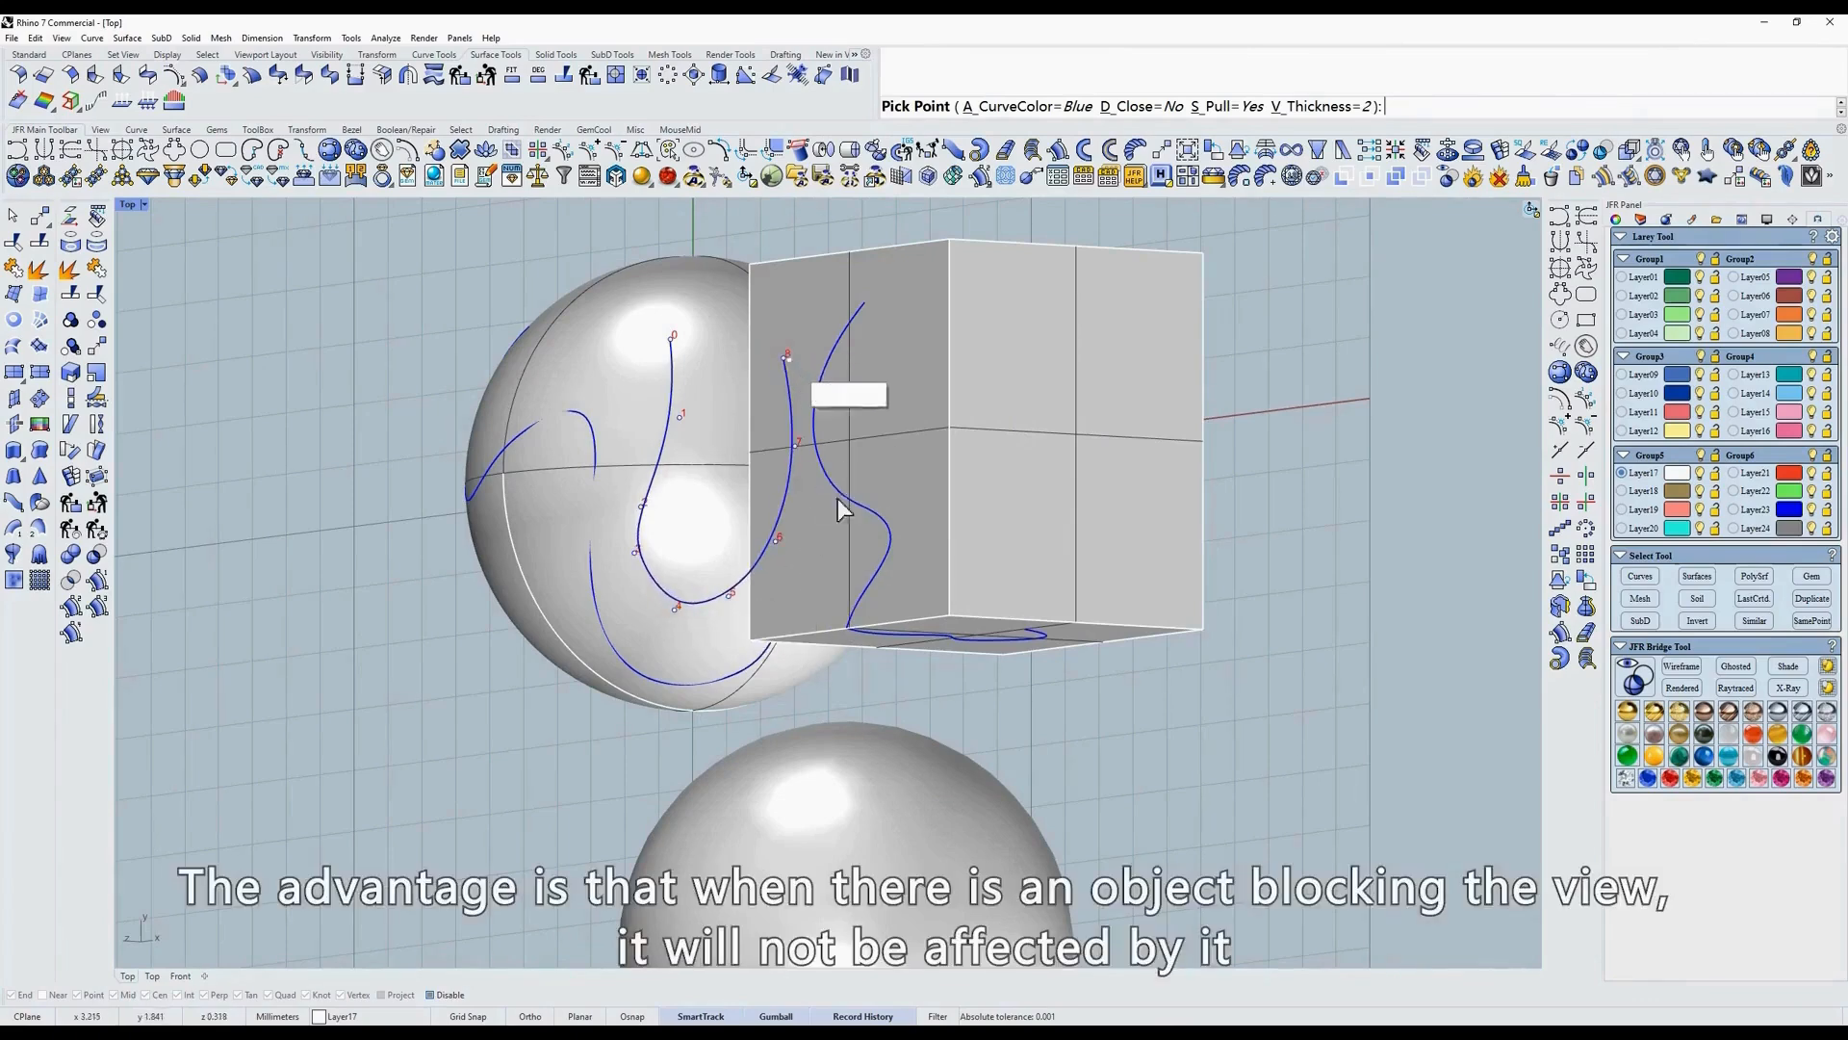
Extend the curve over the part of the sphere hidden behind the box and finish it.
left_click(741, 349)
right_click_drag(820, 489, 808, 445)
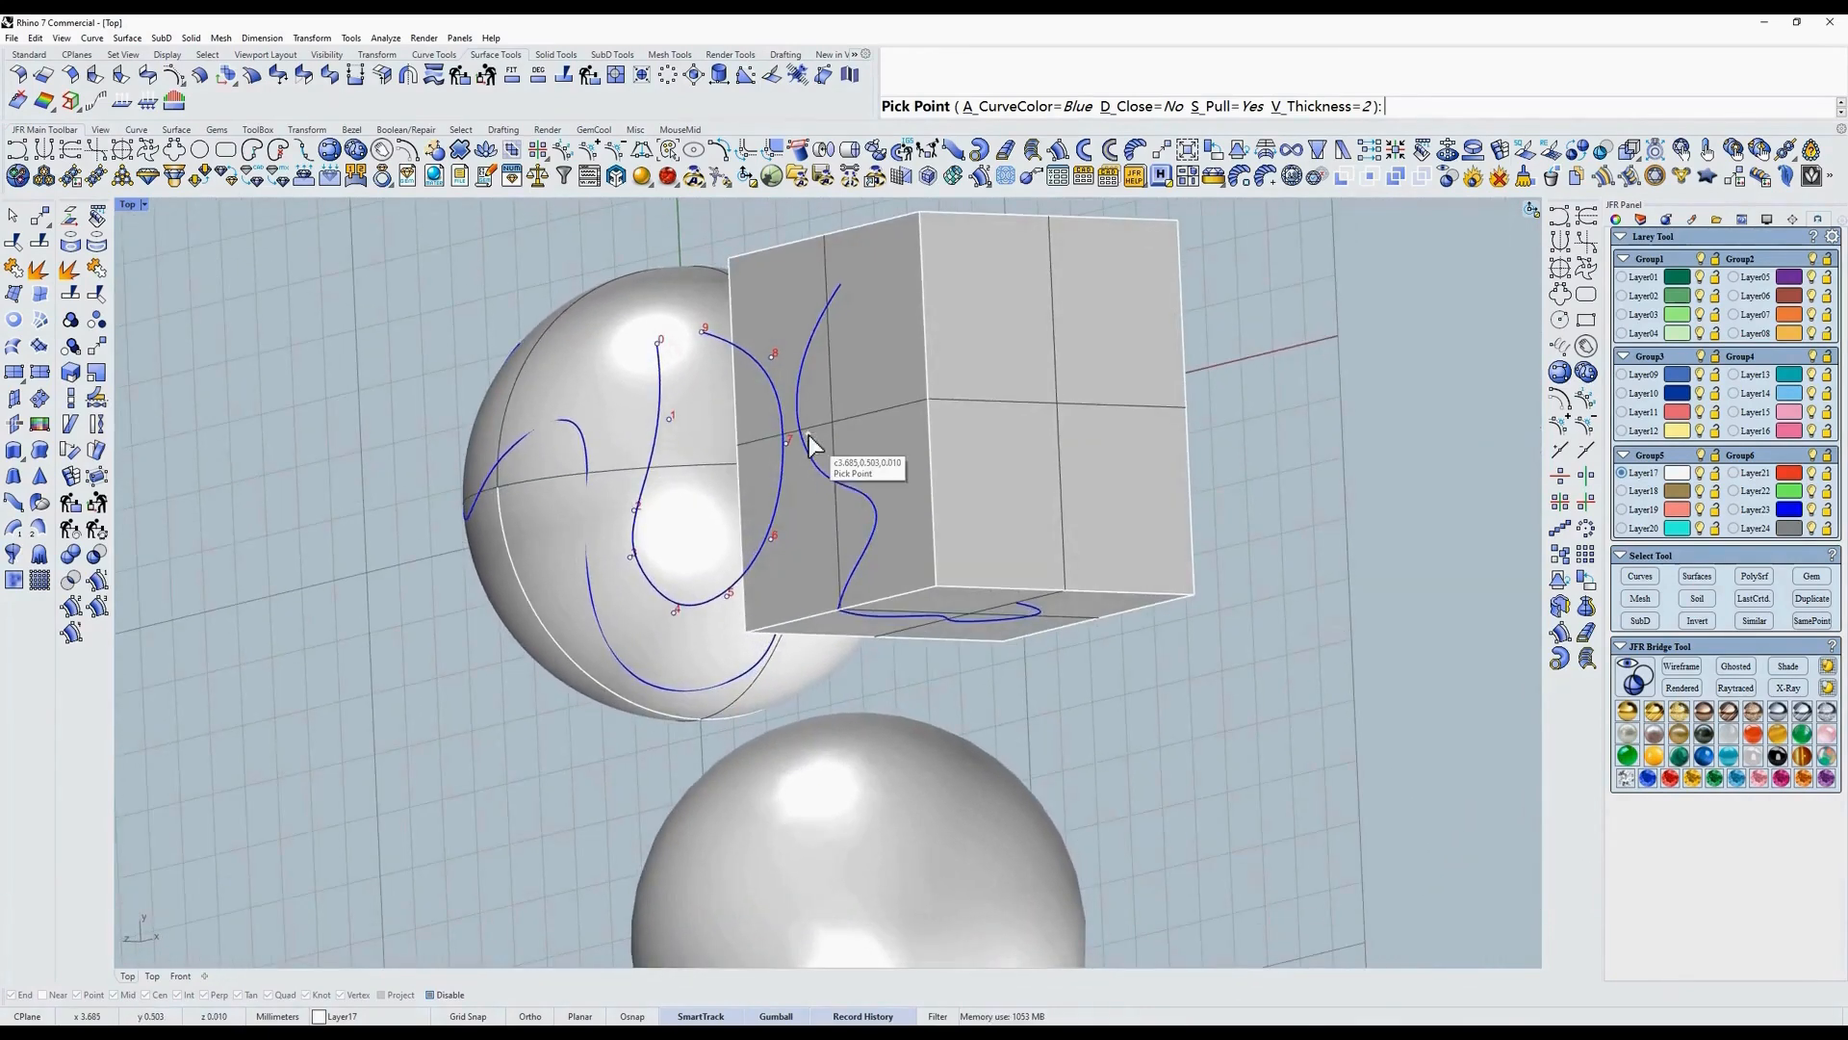
left_click(764, 302)
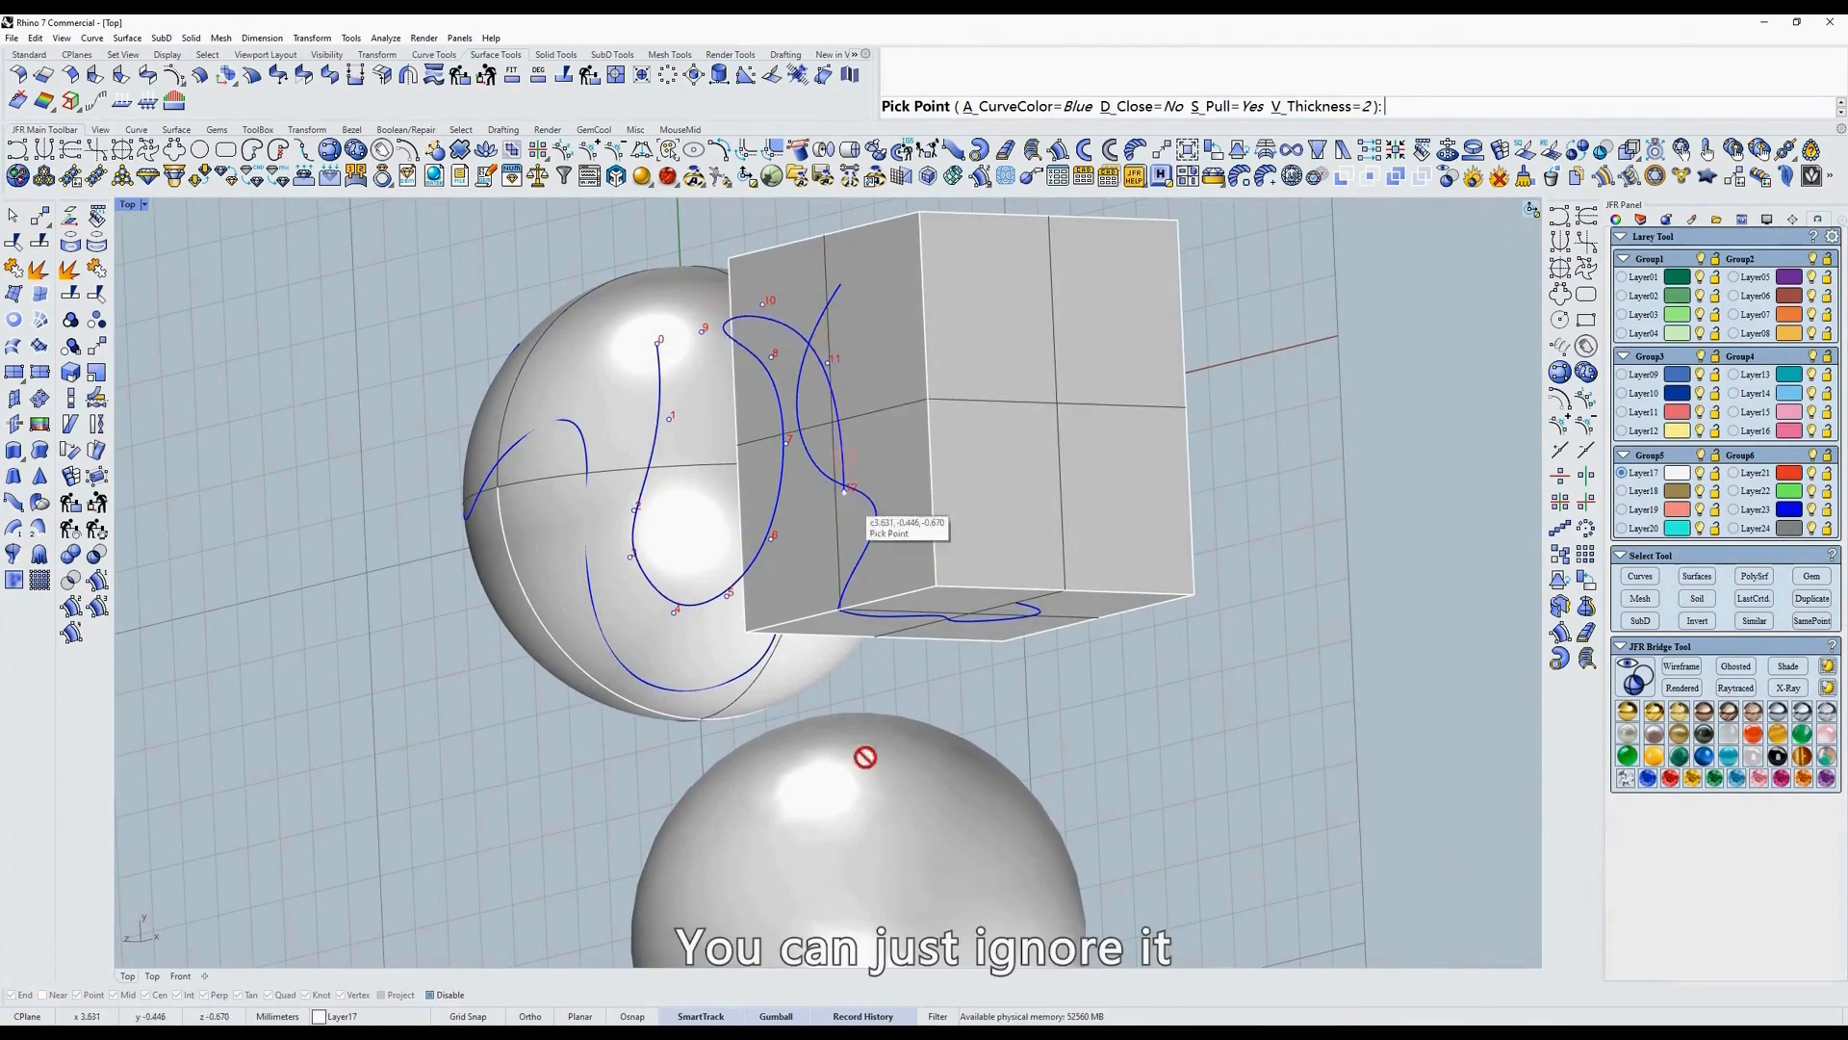
key("space")
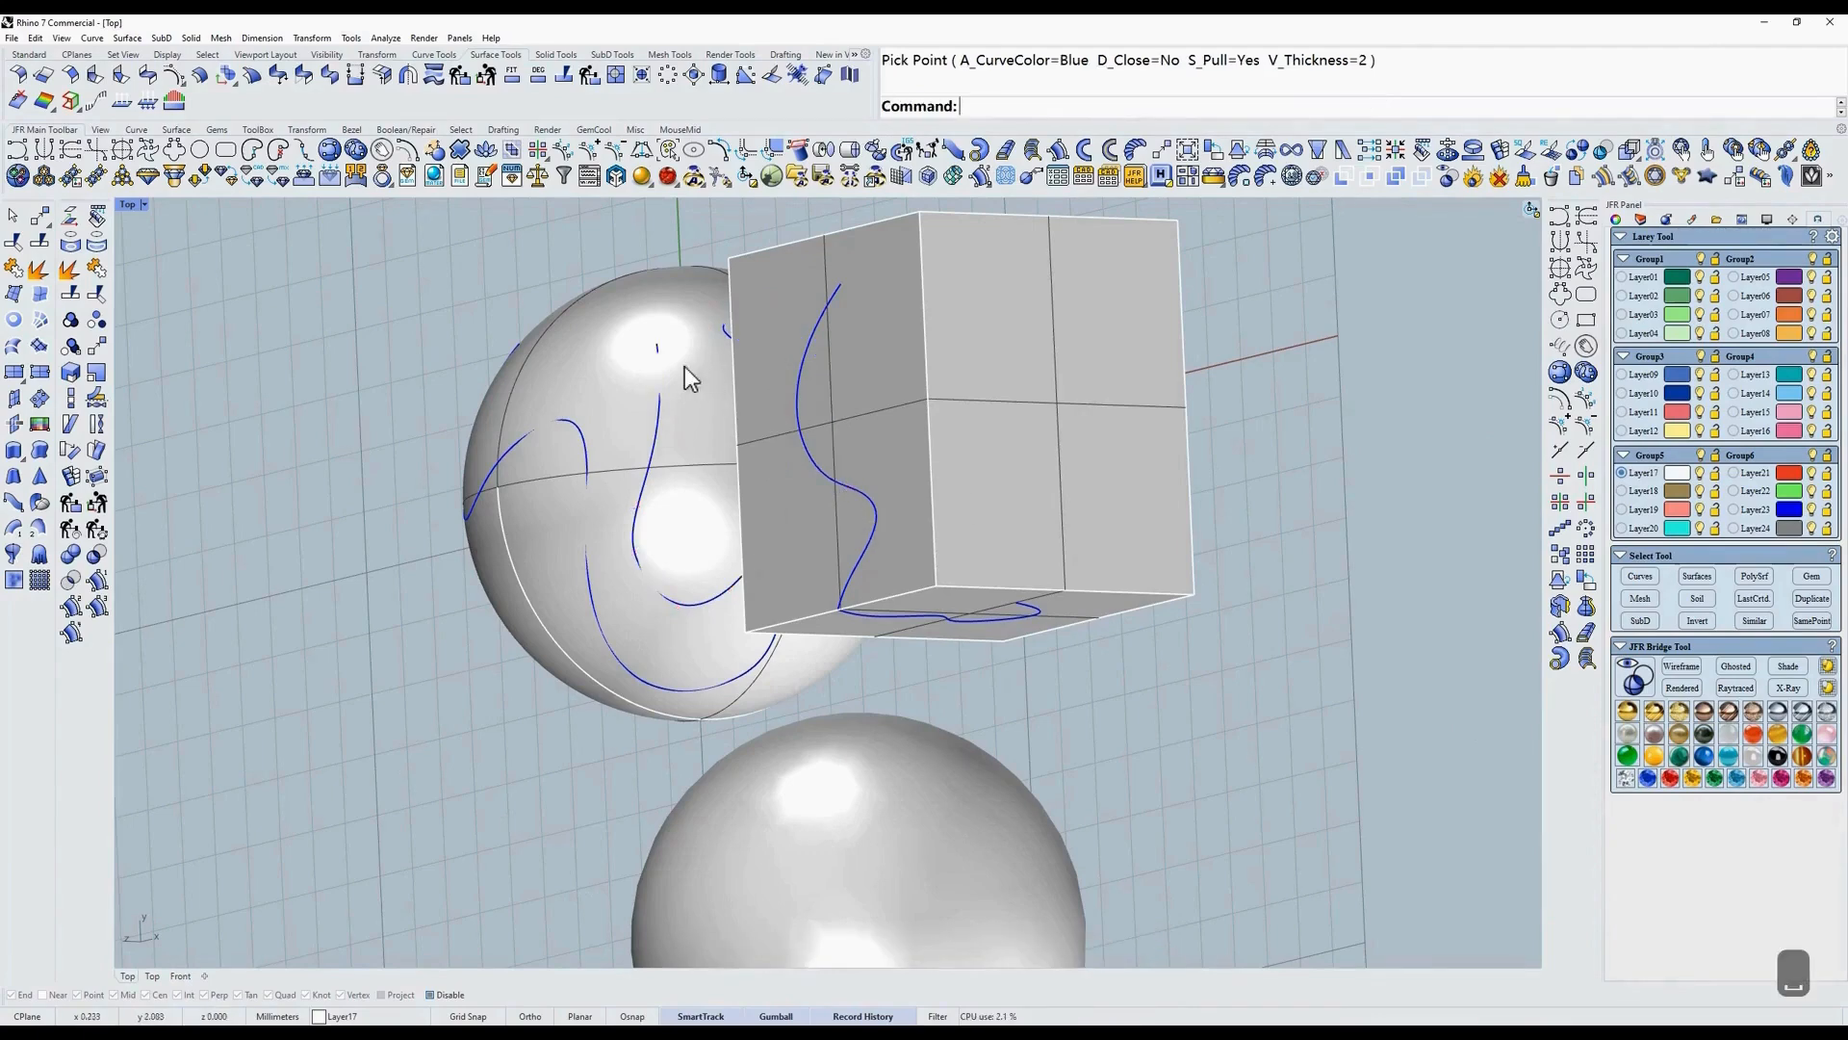
Return to the Top view and delete the curves on the original sphere.
type("t")
key("space")
left_click_drag(476, 311, 972, 732)
key("alt+e")
key("alt+d")
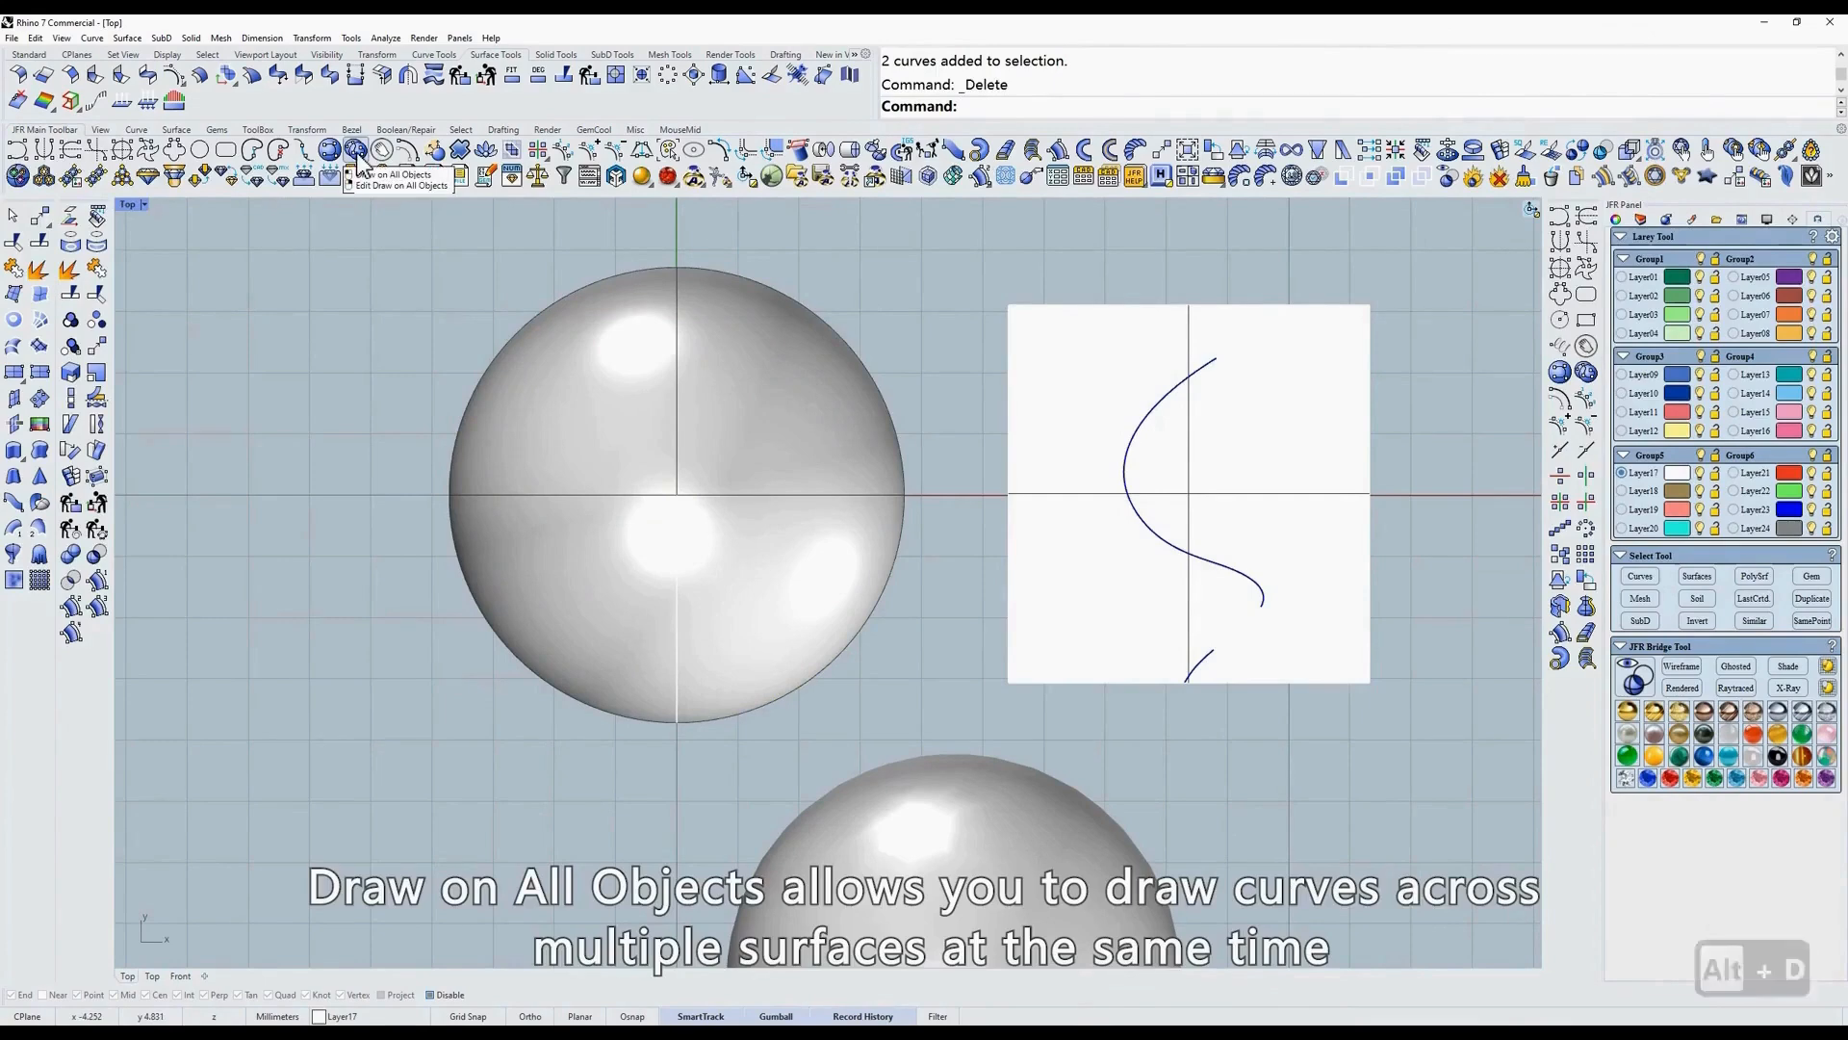
Begin a curve with Draw on All Objects, curving down the sphere and up towards its edge facing the box.
left_click(357, 152)
left_click(689, 357)
left_click(622, 441)
left_click(612, 559)
left_click(683, 632)
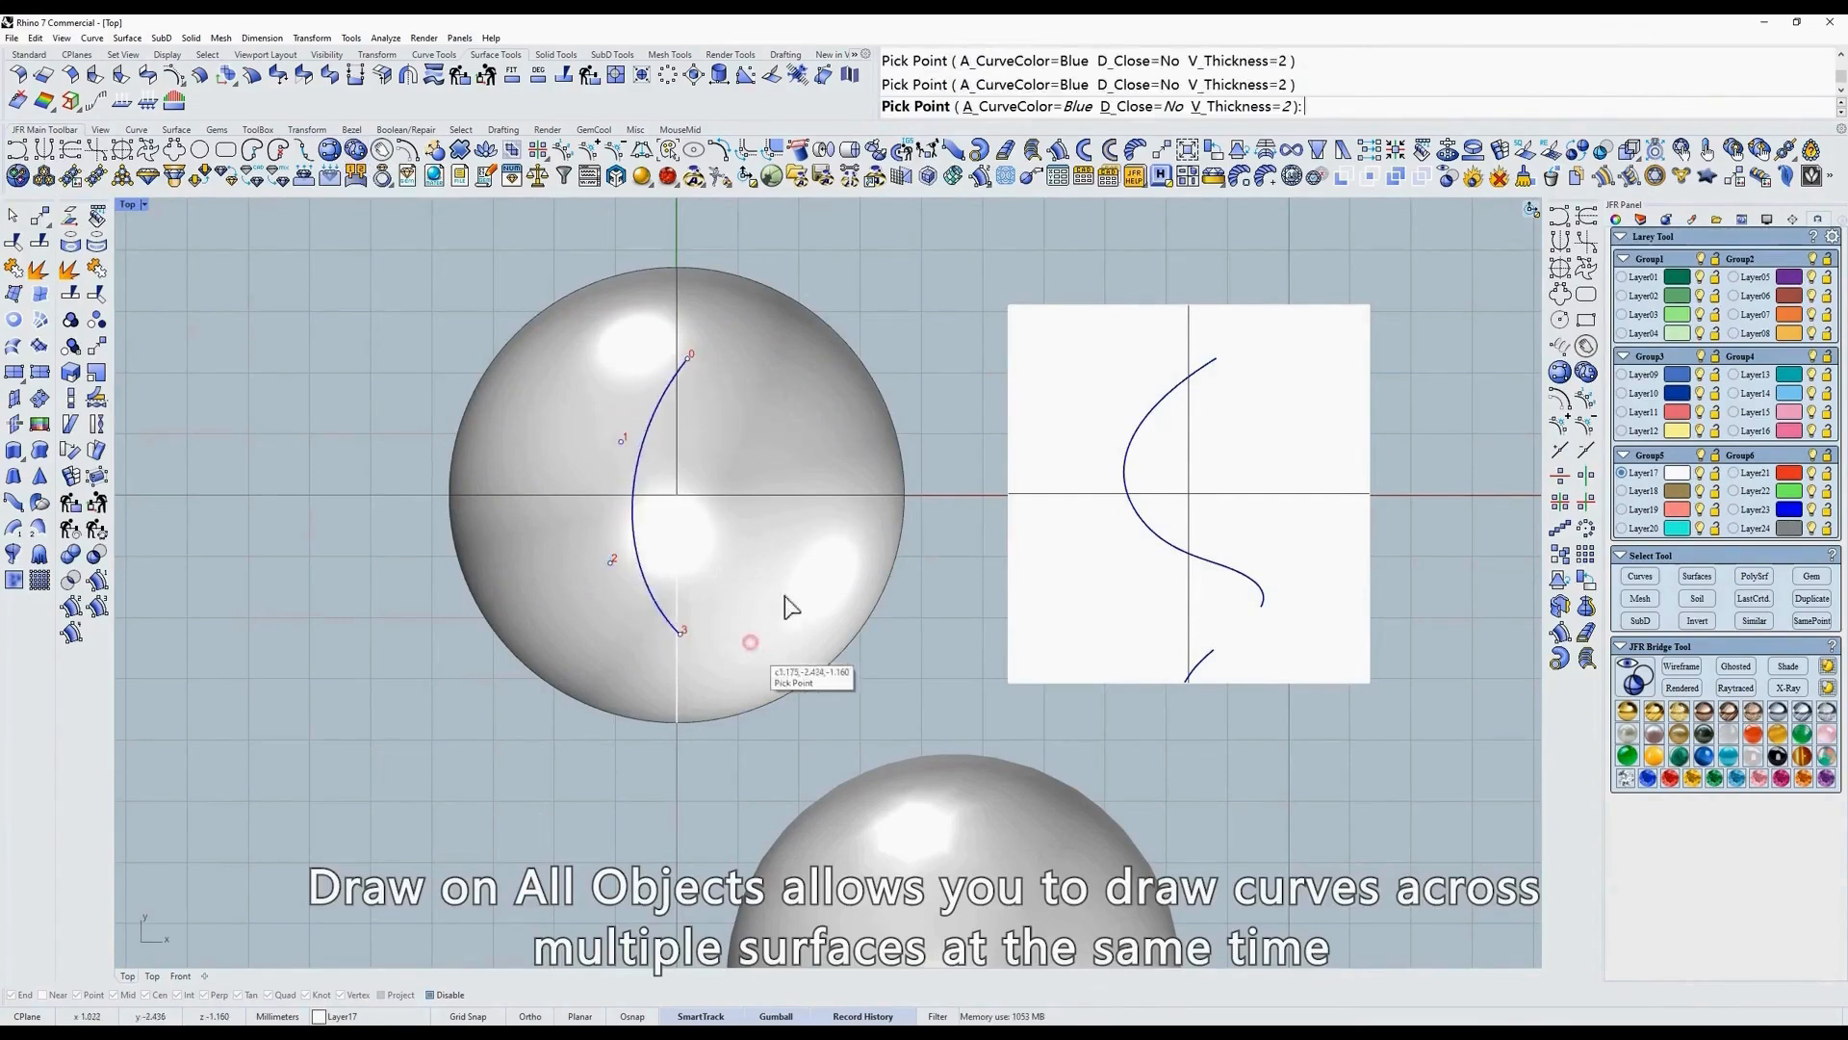
left_click(767, 627)
left_click(795, 572)
right_click_drag(895, 547, 777, 378)
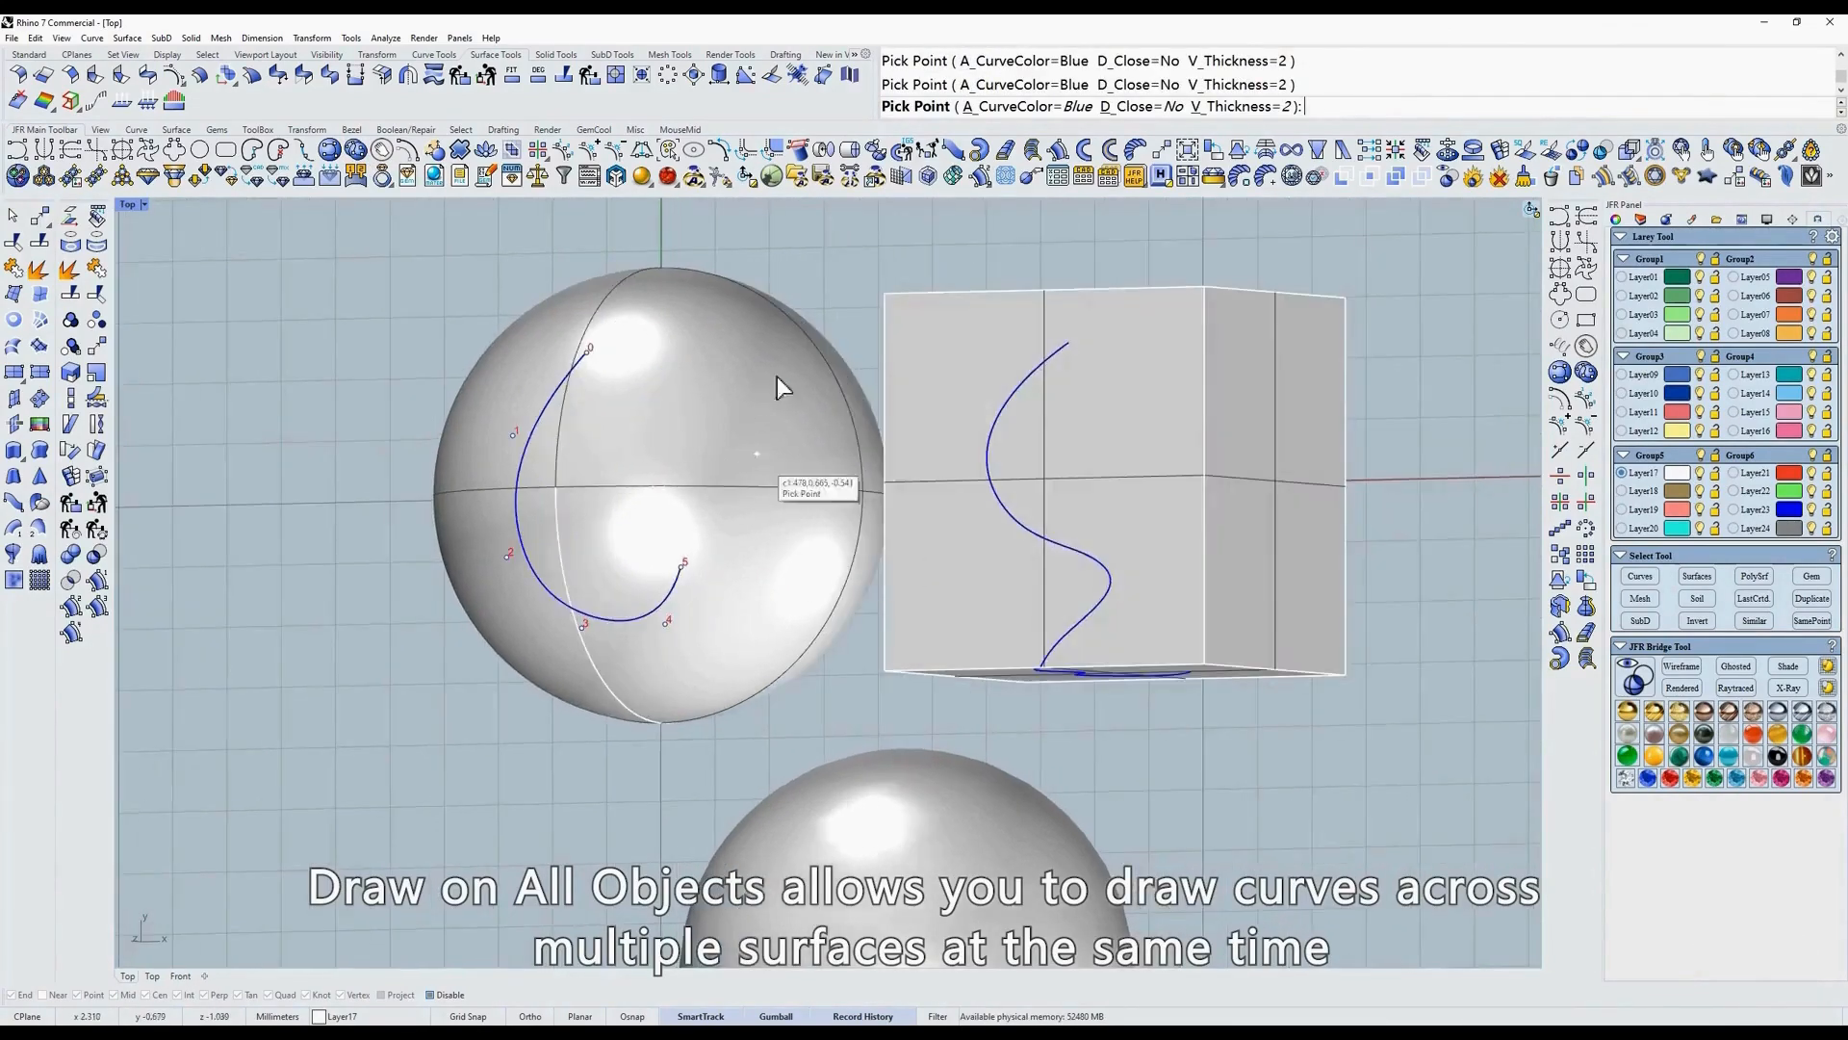
left_click(852, 477)
left_click_drag(826, 473, 758, 467)
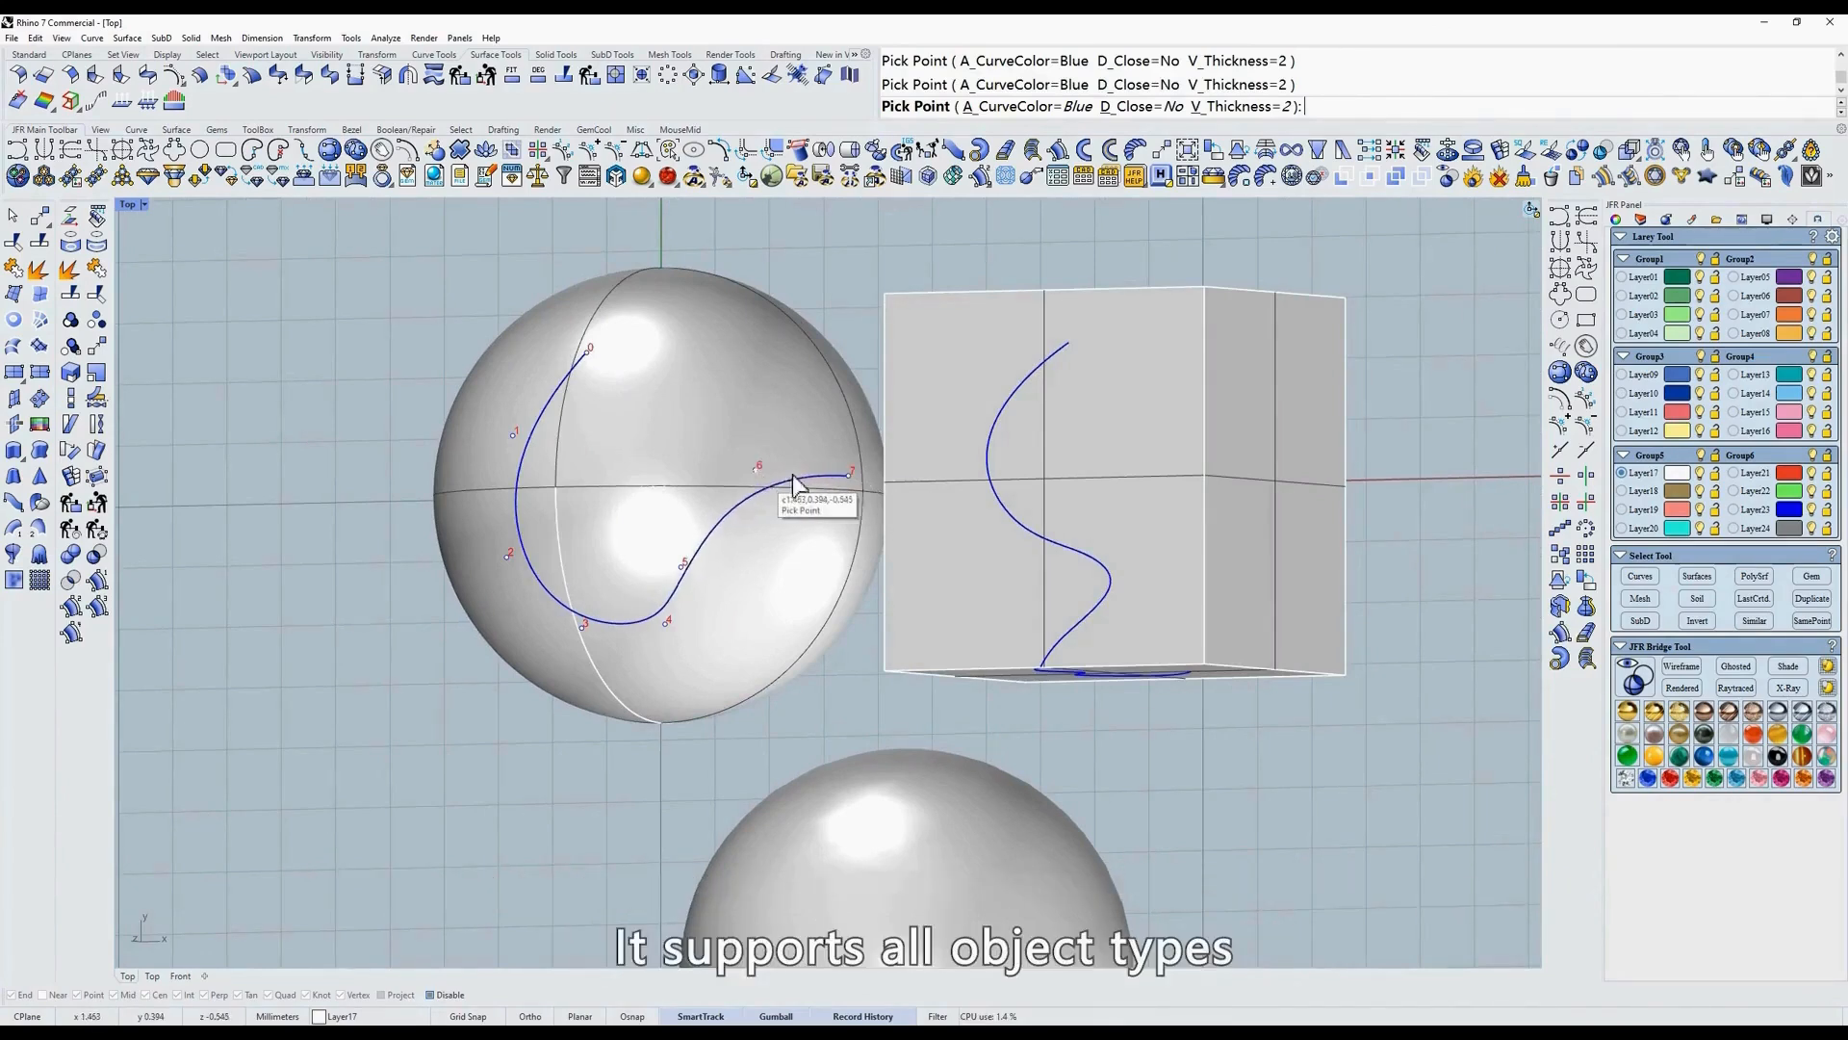
Carry the curve from the sphere onto the box's side face and over its top face.
right_click_drag(938, 476, 1074, 462)
left_click(1020, 439)
right_click_drag(1052, 589, 1027, 551)
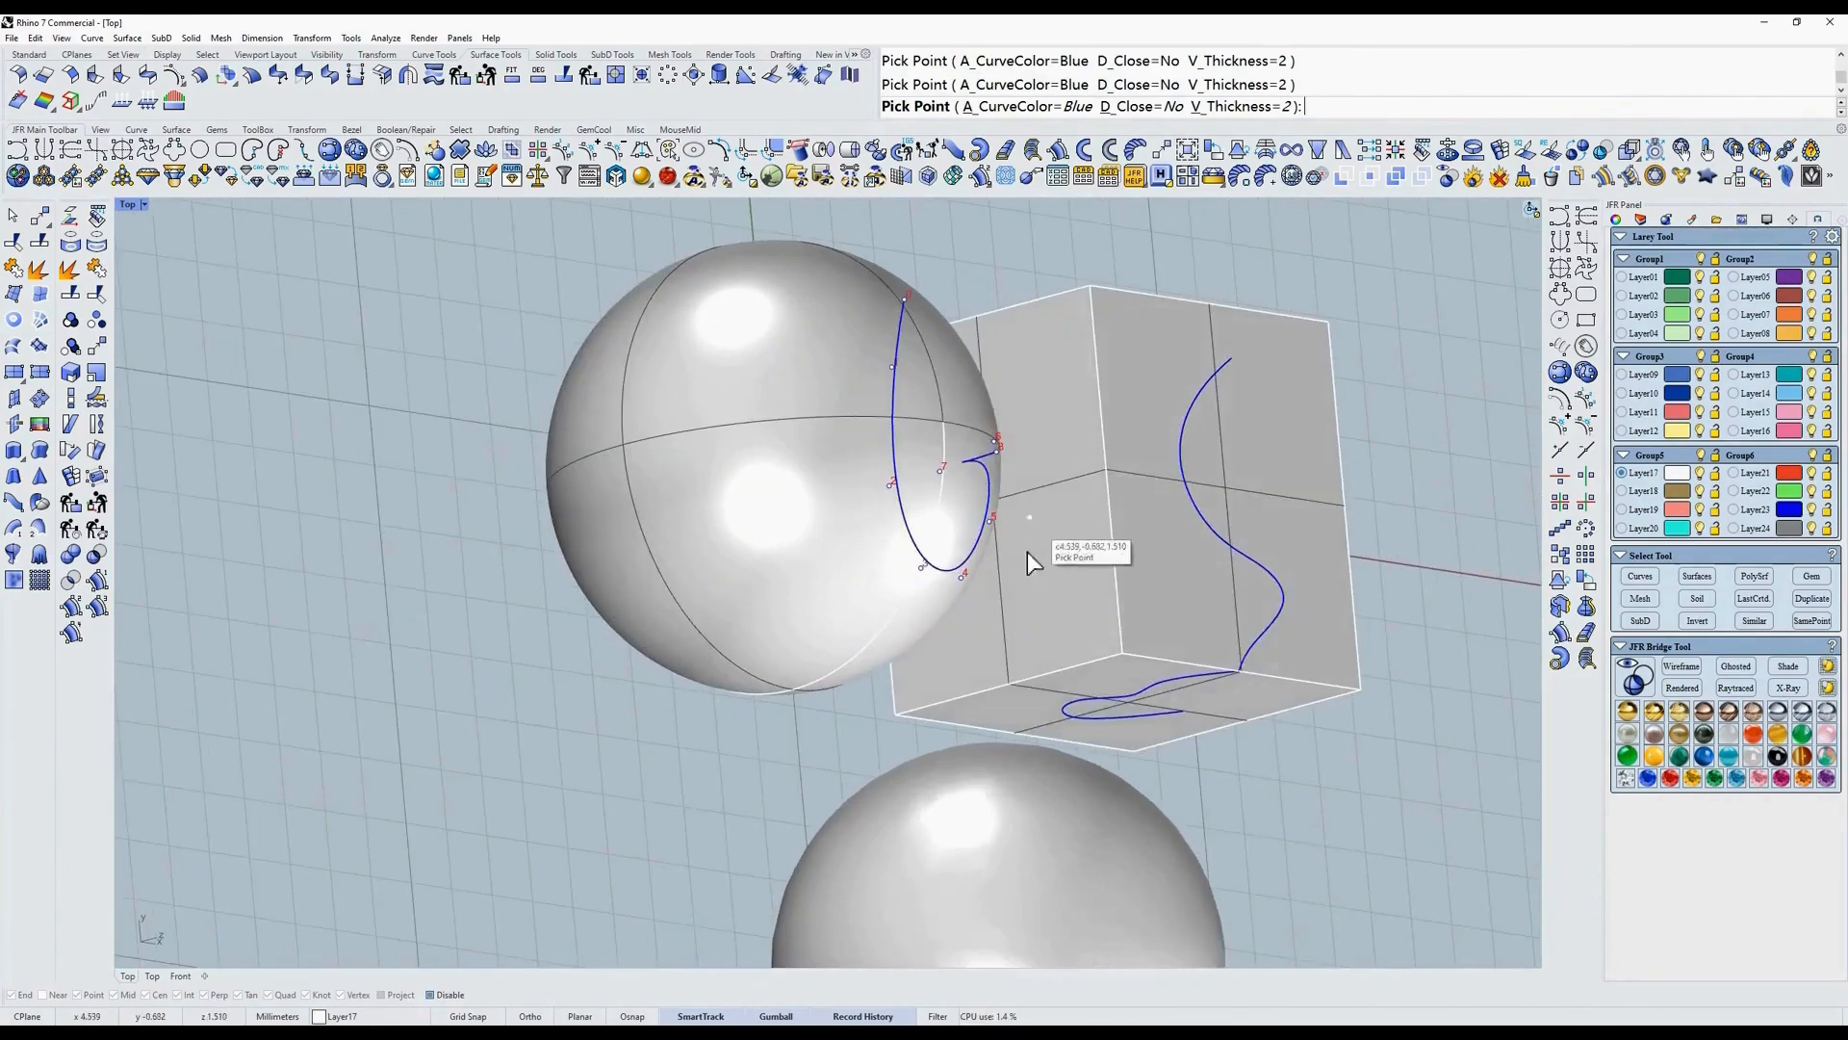
left_click(1145, 523)
right_click_drag(1107, 435, 1001, 434)
left_click(1108, 409)
left_click(1176, 396)
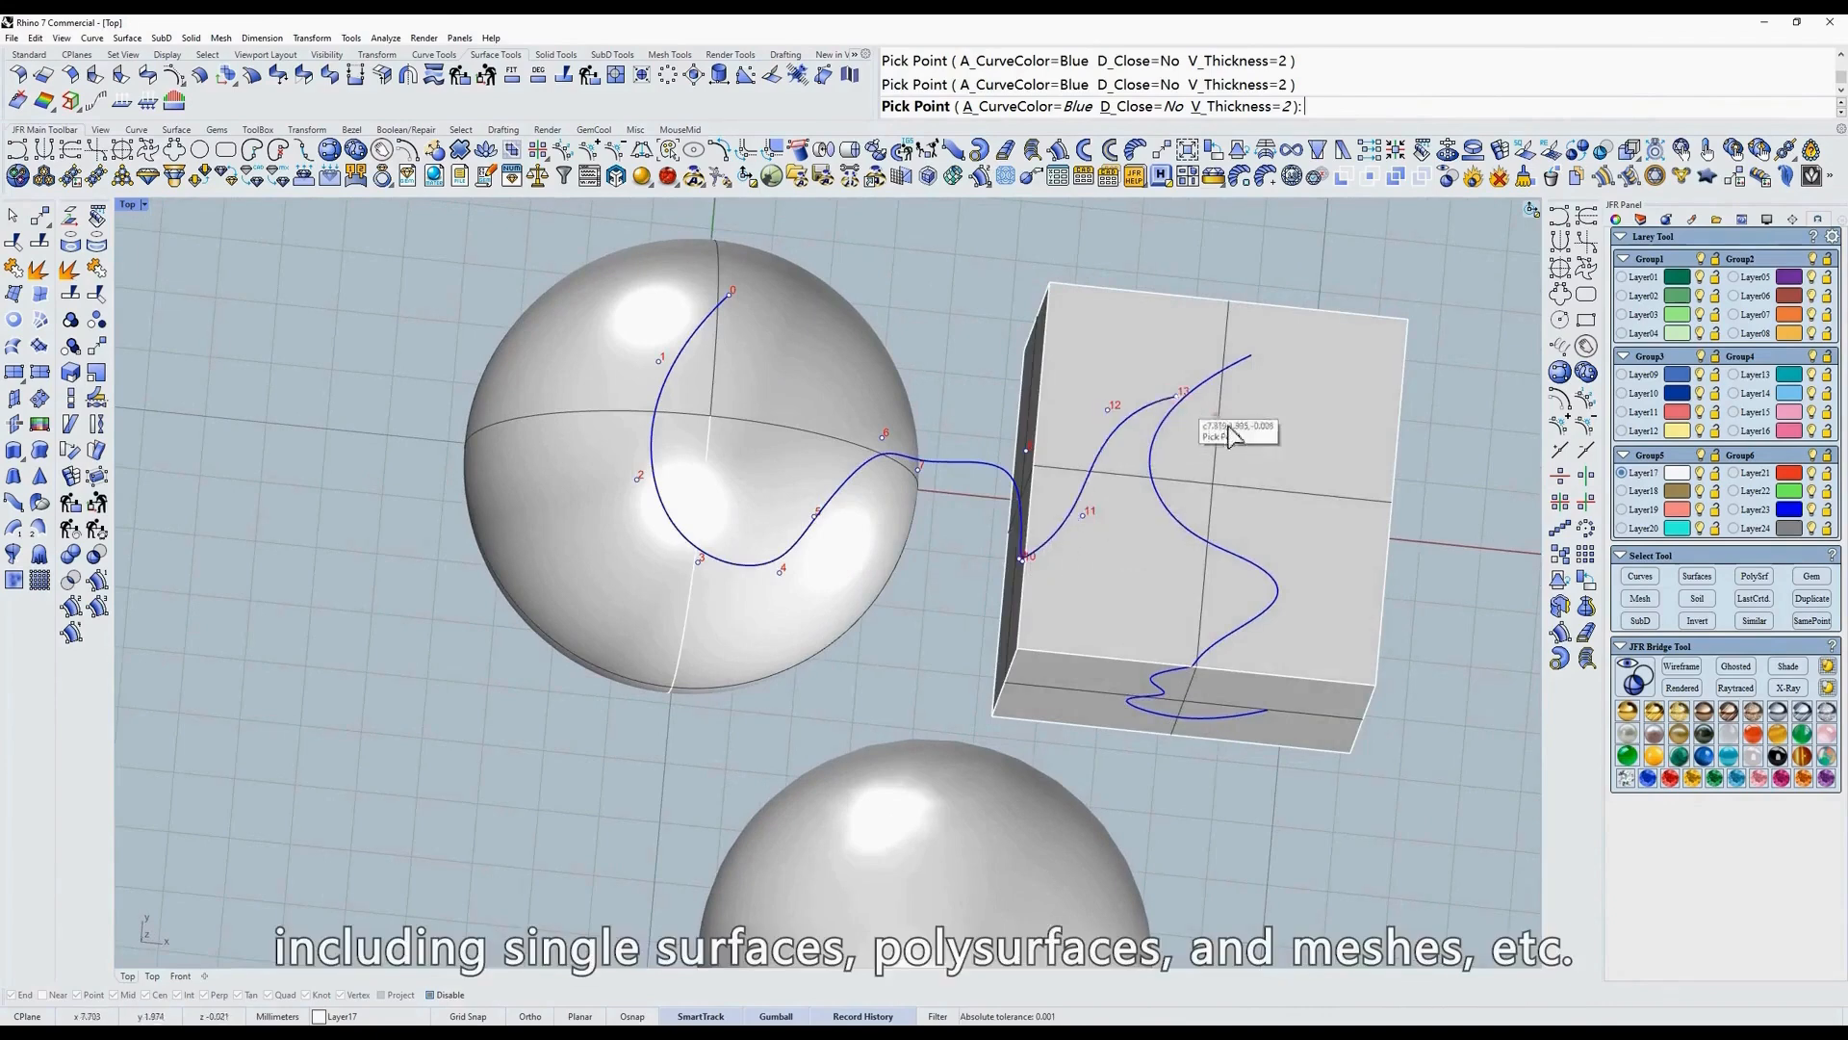
left_click(1232, 431)
left_click(1266, 526)
Lead the curve off the box's top face onto the mesh sphere and finish it.
right_click_drag(1176, 591, 1284, 441)
right_click_drag(1094, 408, 1045, 576)
left_click(1042, 583)
left_click(988, 604)
right_click_drag(1097, 513, 1005, 631)
left_click(722, 691)
left_click(683, 703)
key("space")
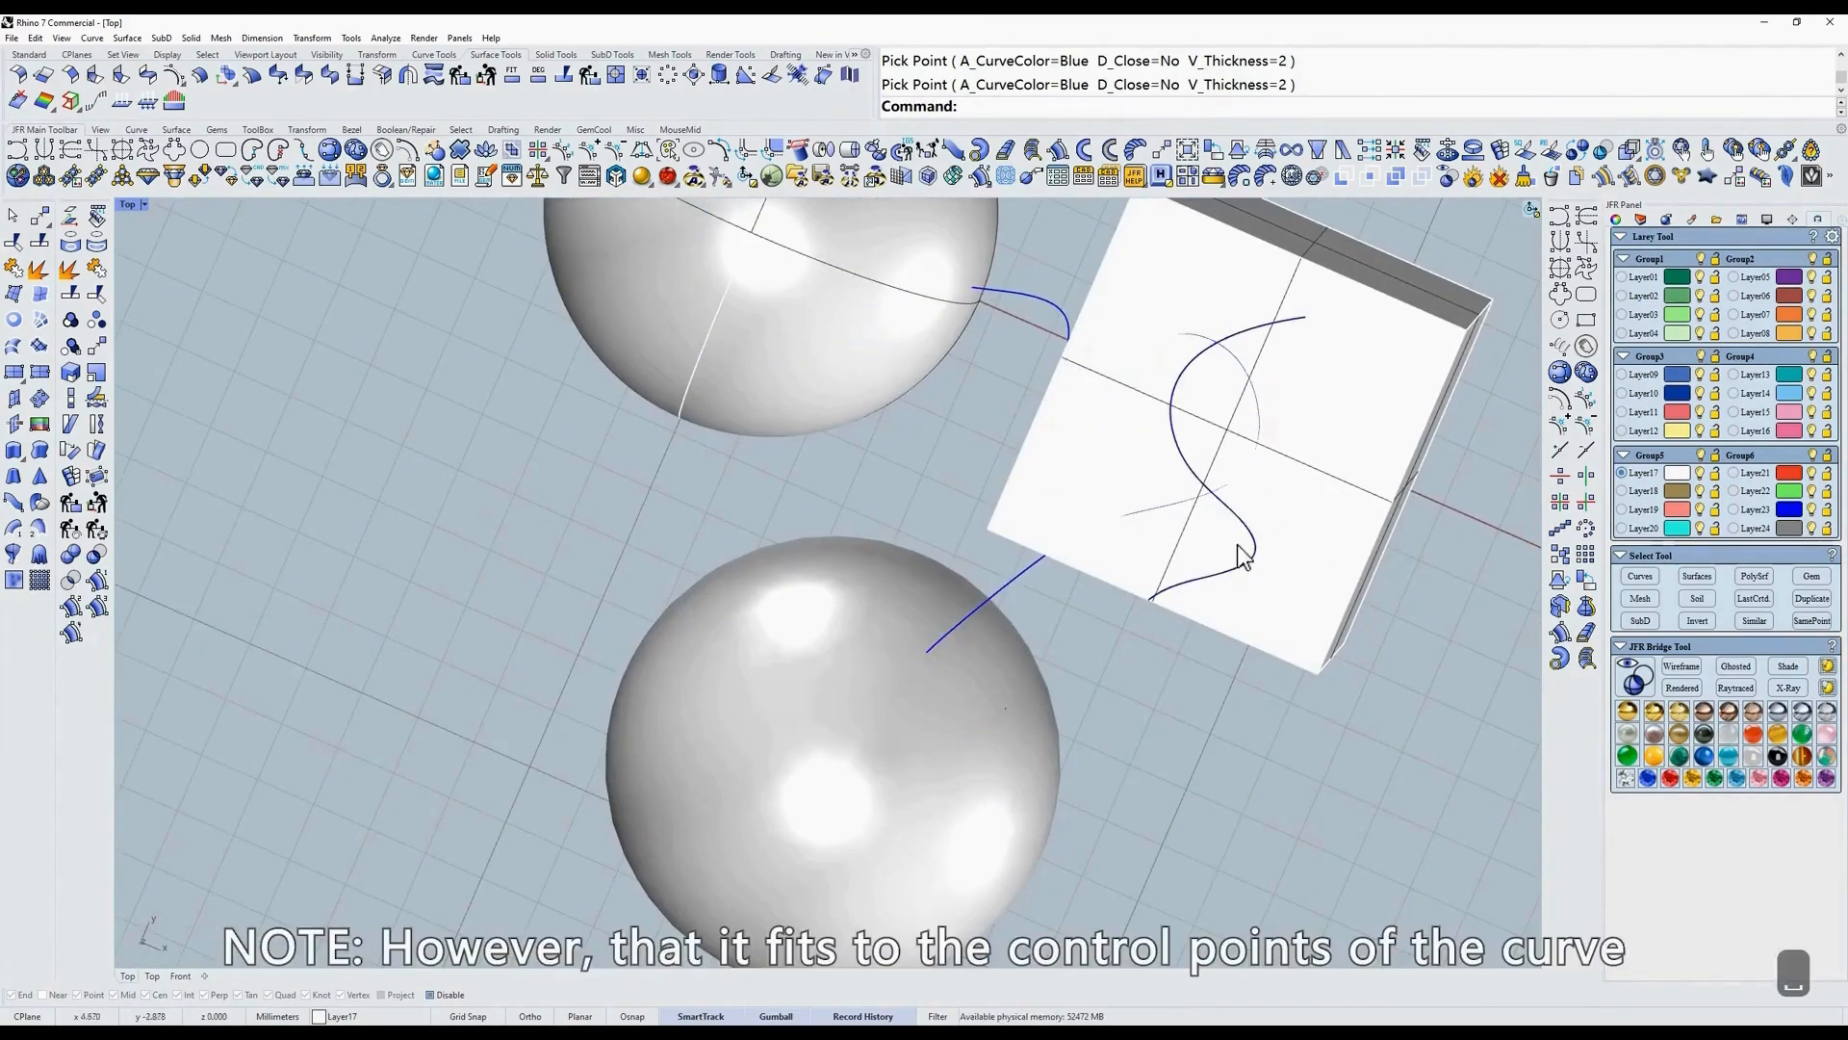
Display the new curve's numbered control points and examine how they lie on the objects.
right_click_drag(1205, 525, 1036, 631, "shift")
scroll(961, 449, "up", 6)
type("z")
key("Return")
scroll(961, 422, "down", 3)
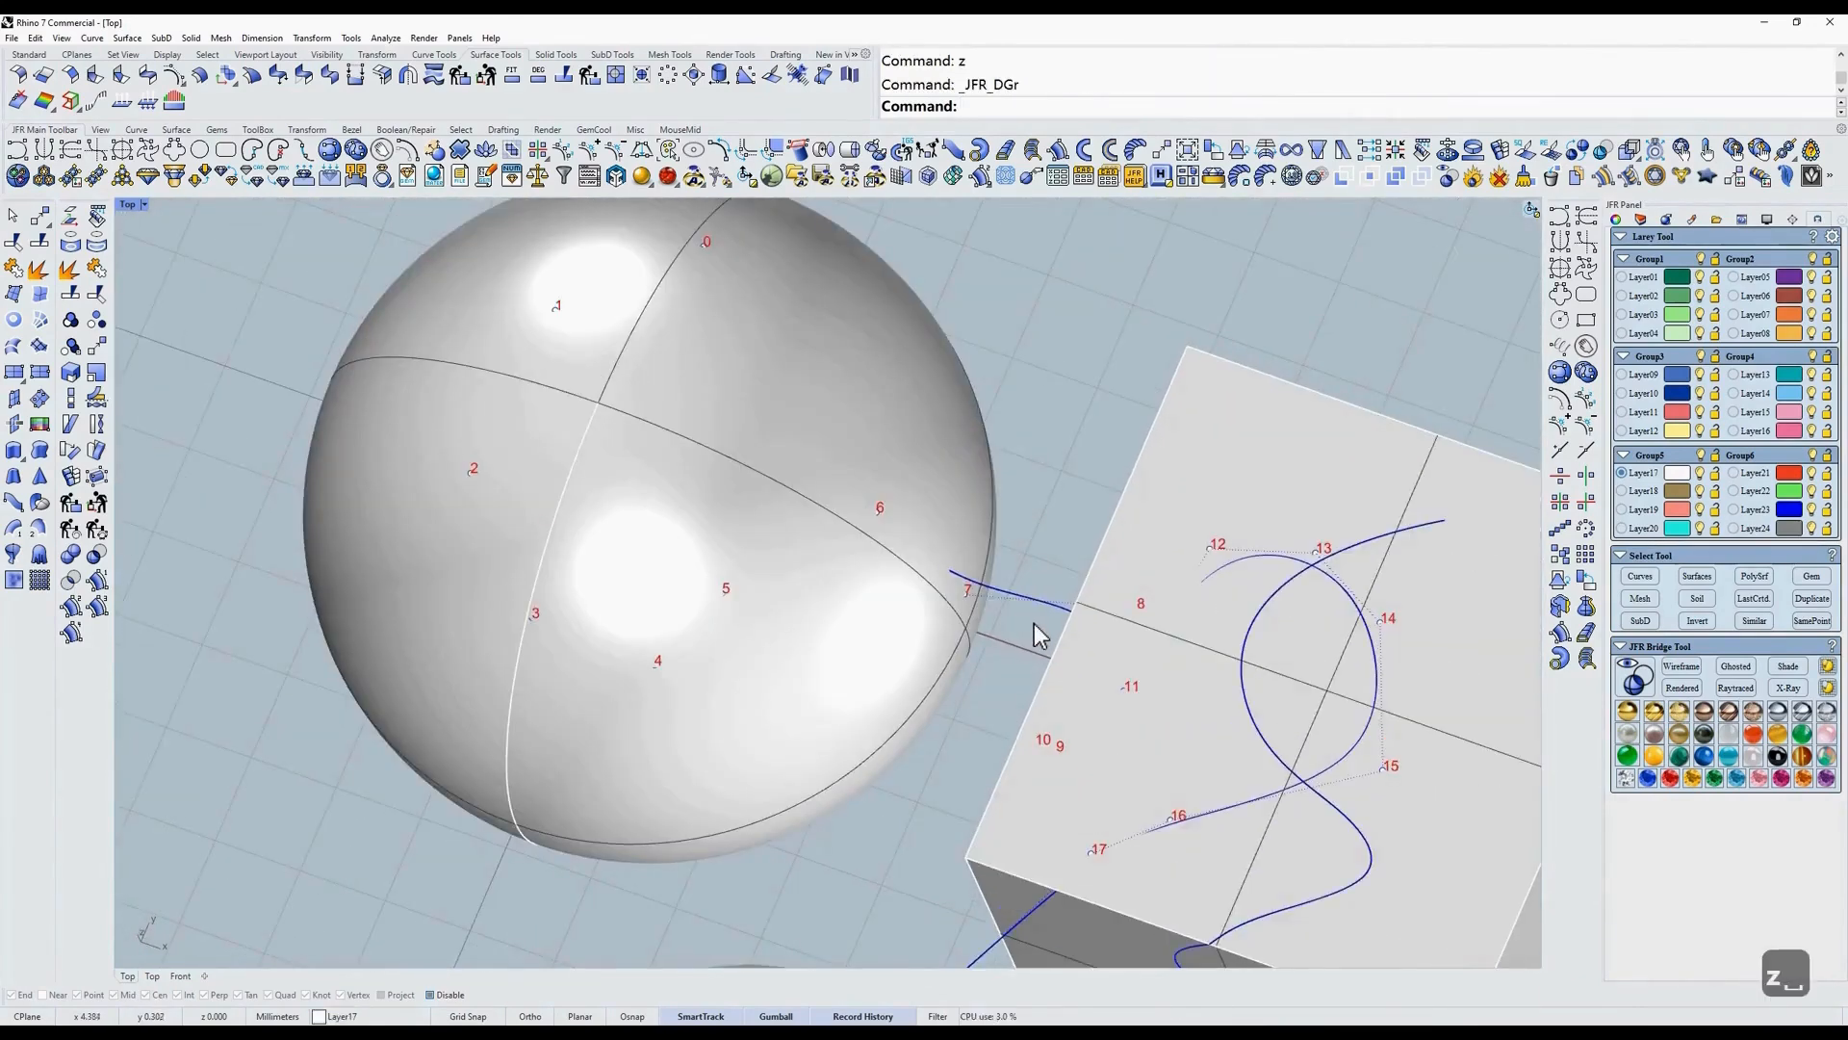
key("Escape")
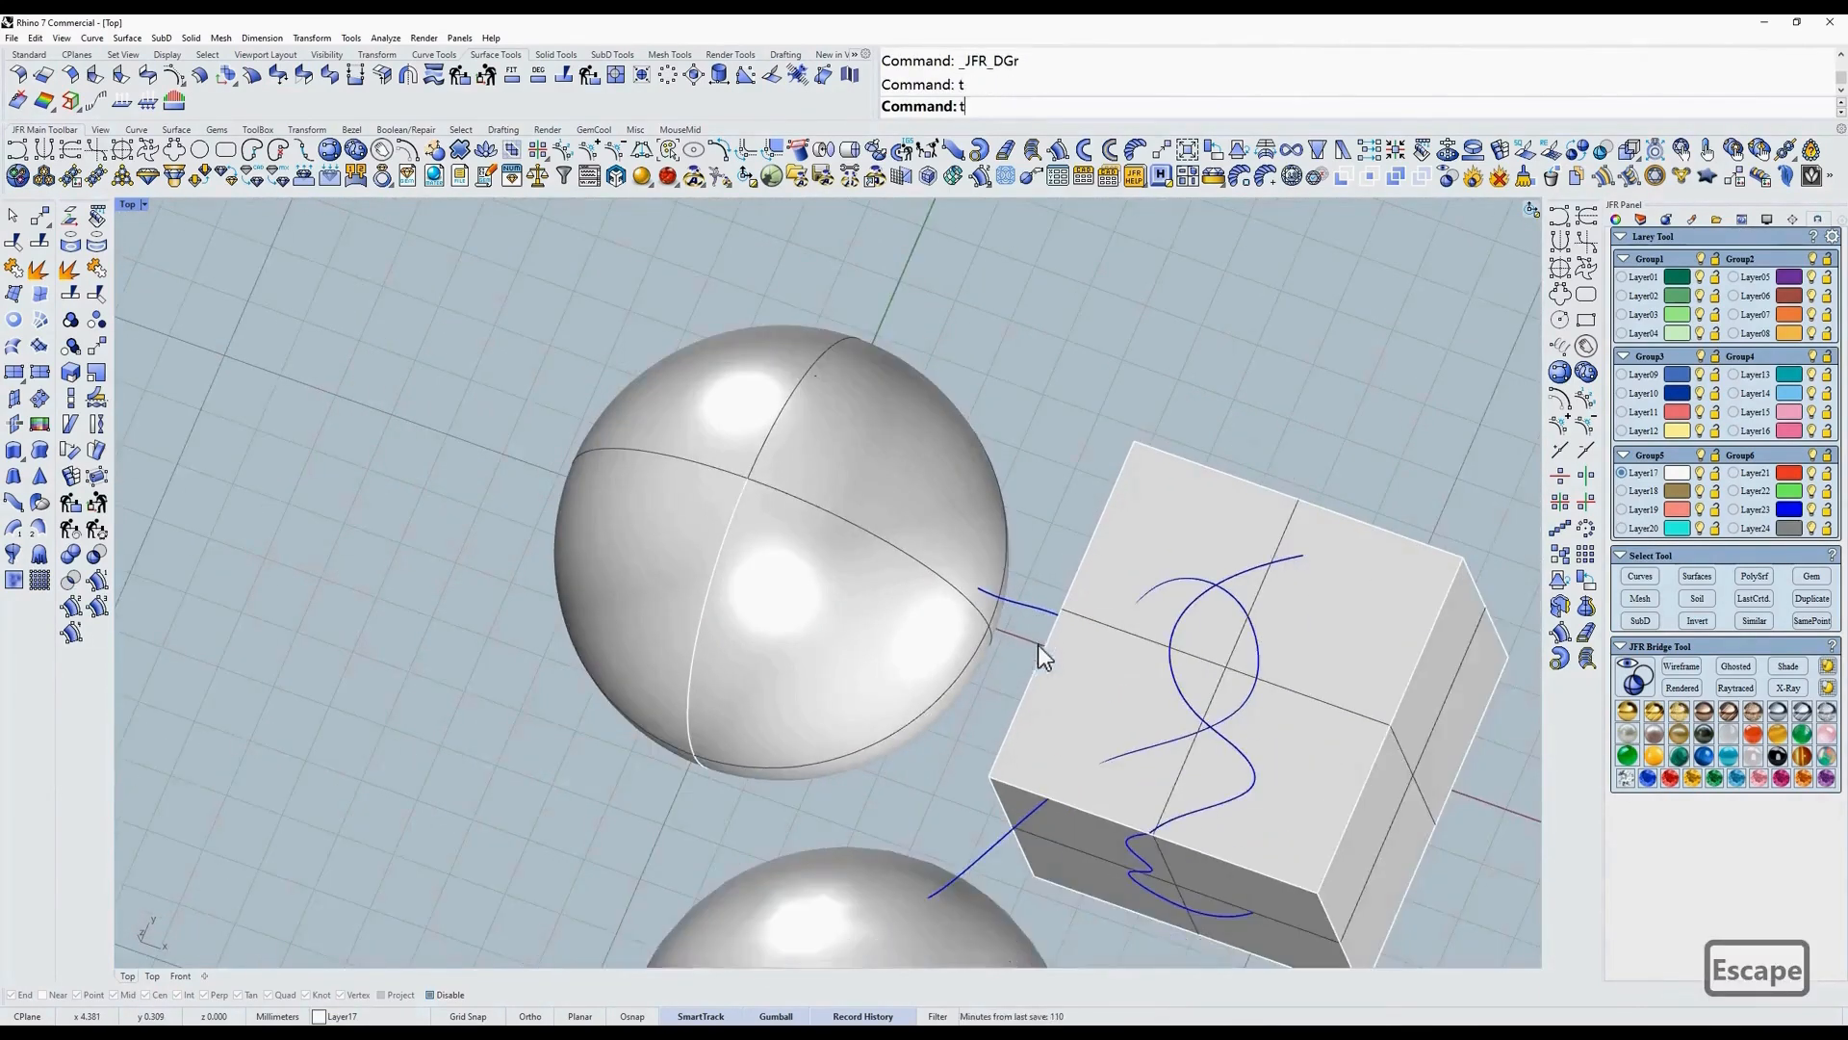
type("t")
key("space")
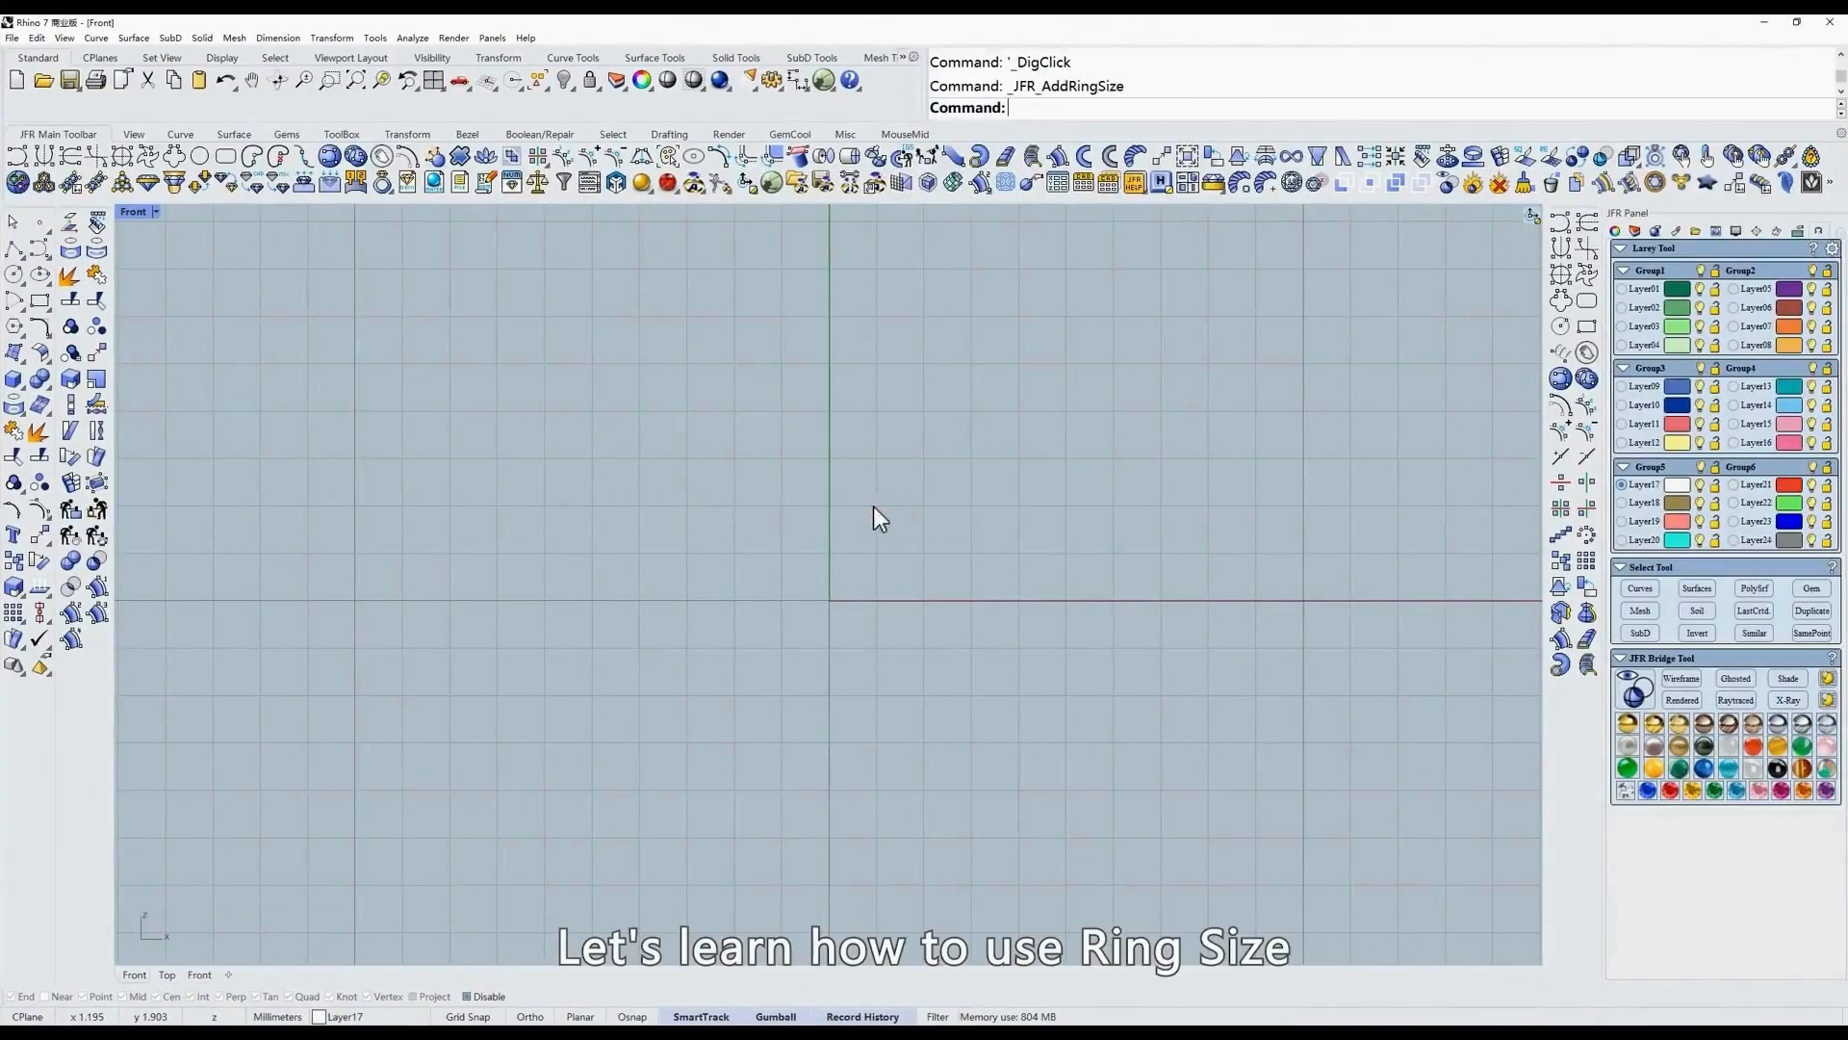
Open the Ring Size tool and set the ring circle's start point to Bottom.
left_click(385, 181)
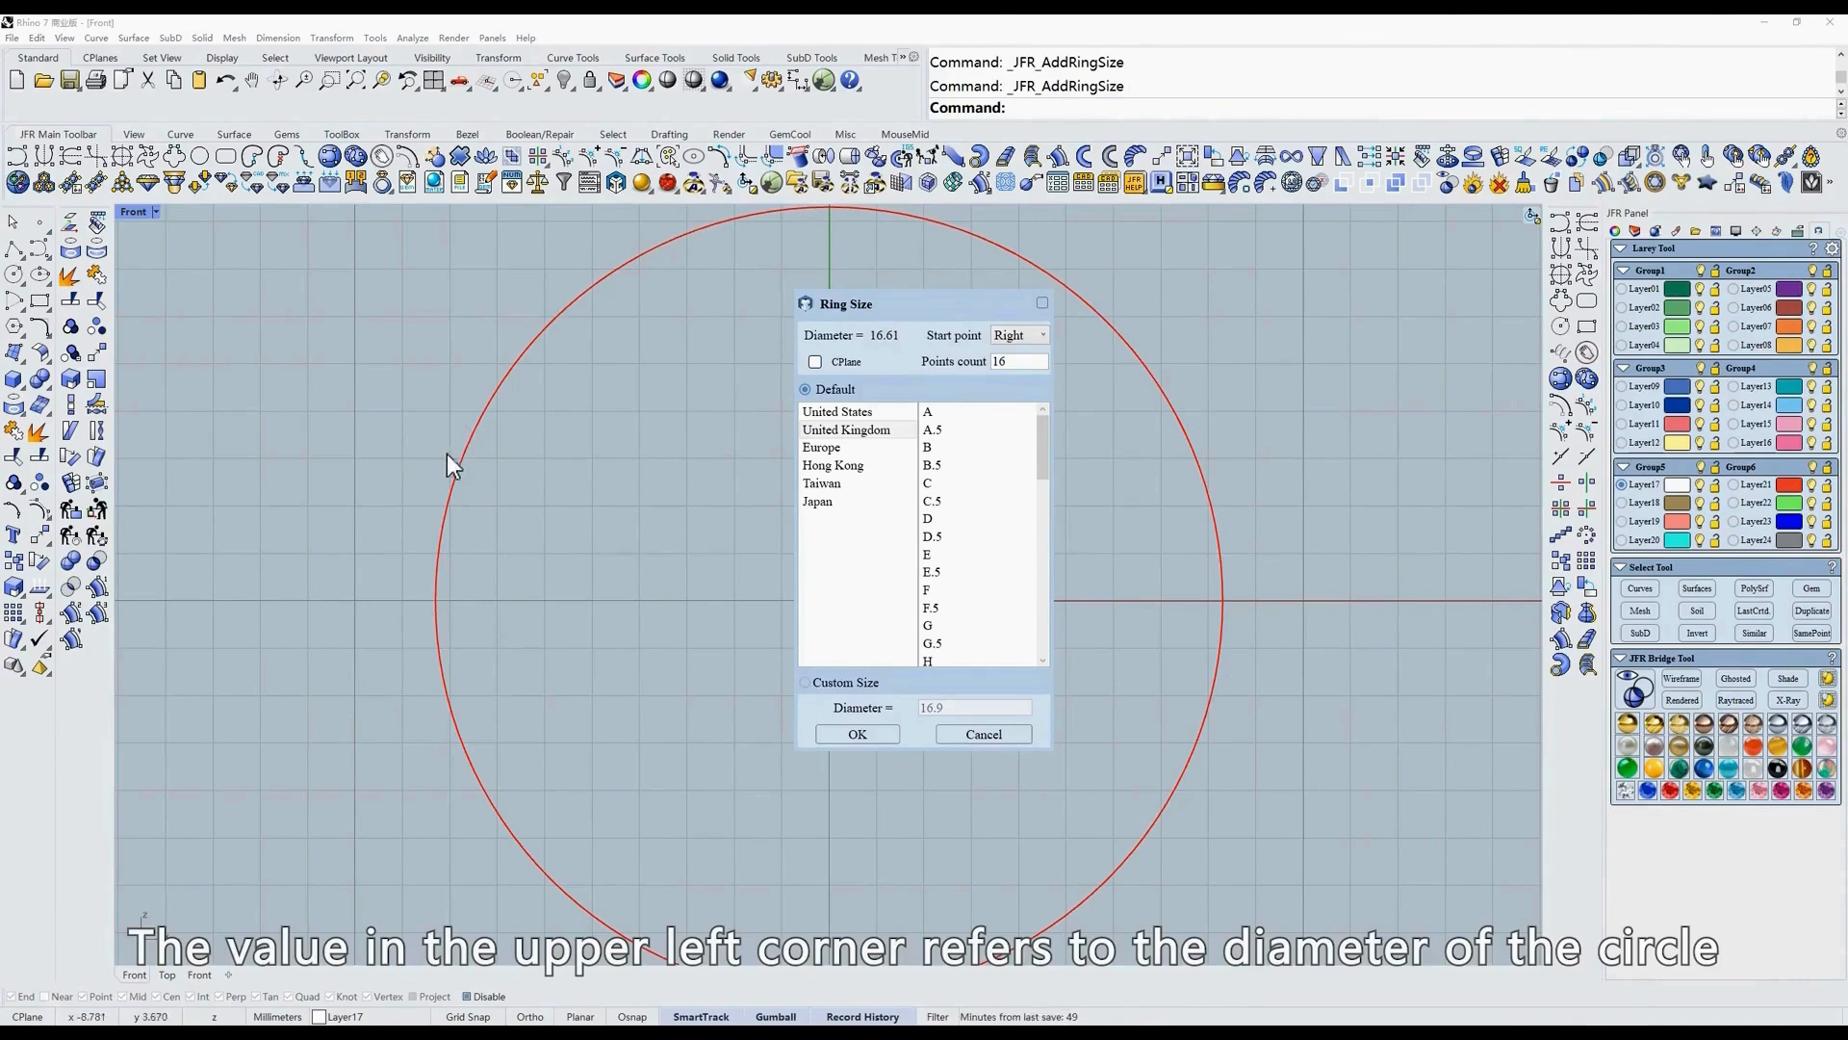
scroll(449, 454, "down", 3)
left_click_drag(886, 310, 1181, 348)
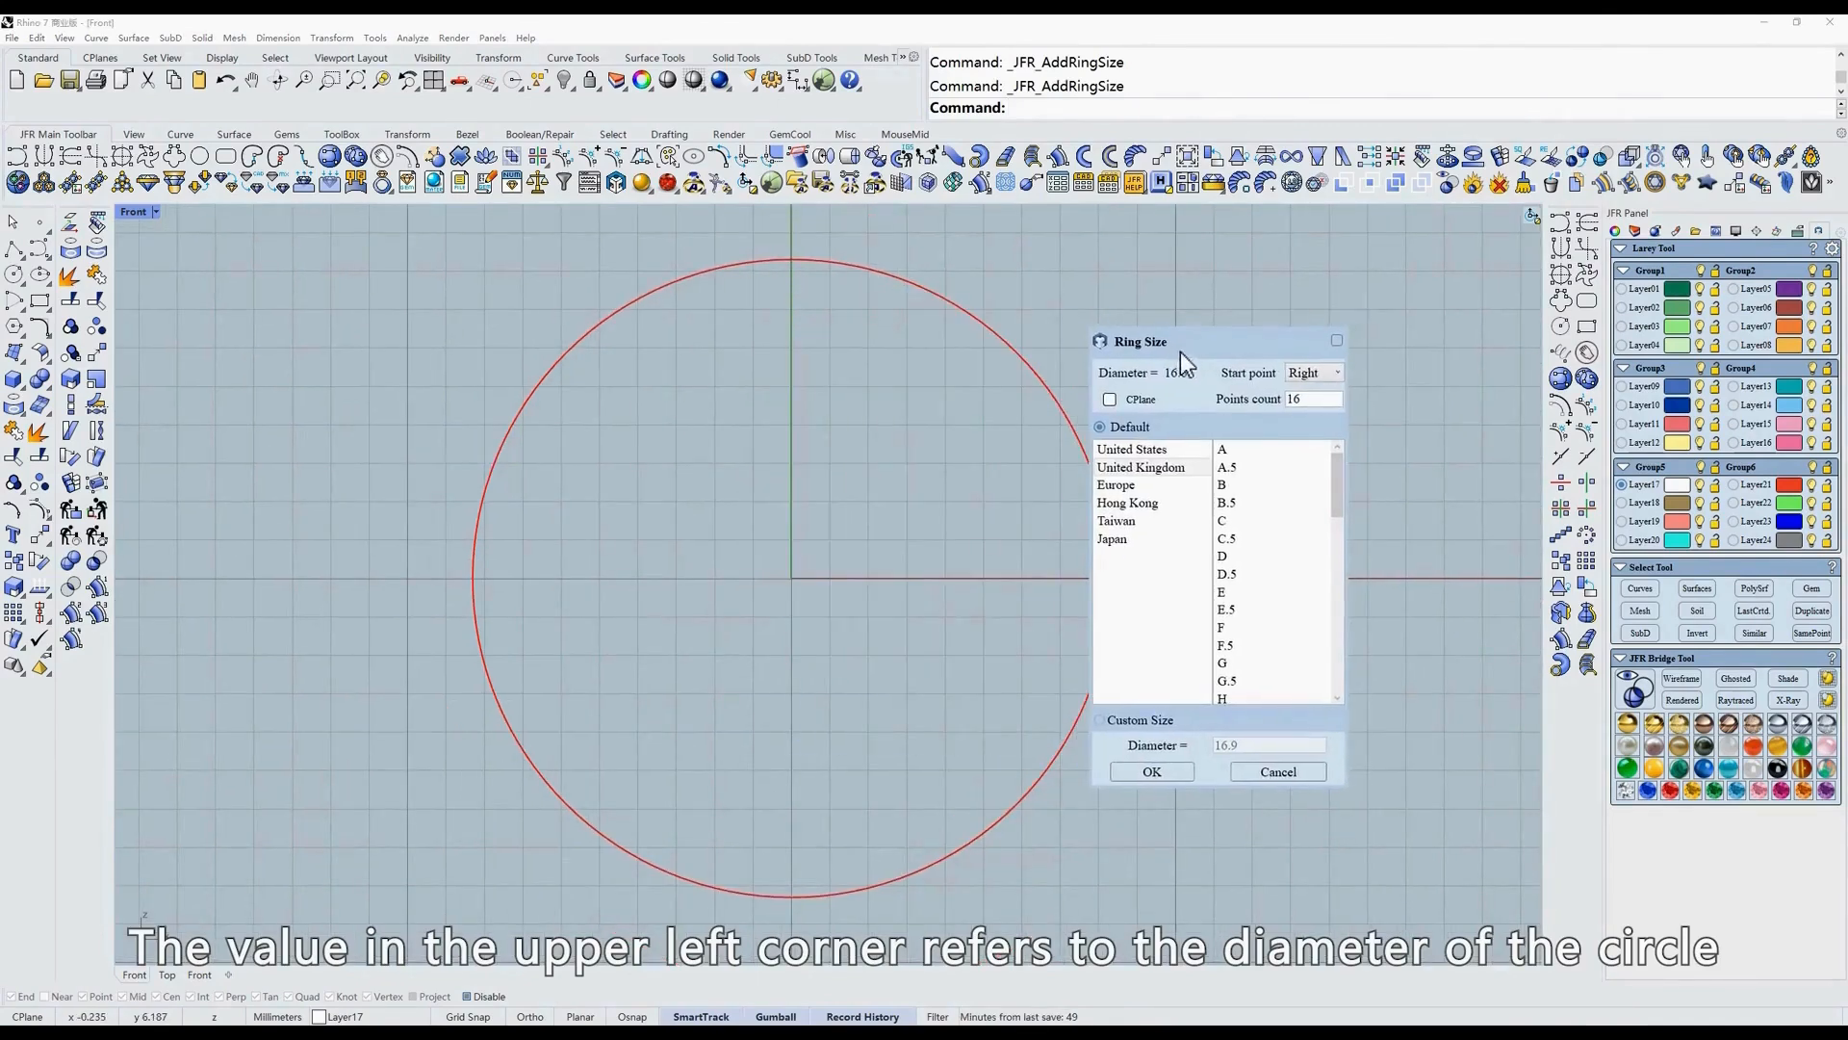
left_click(1302, 372)
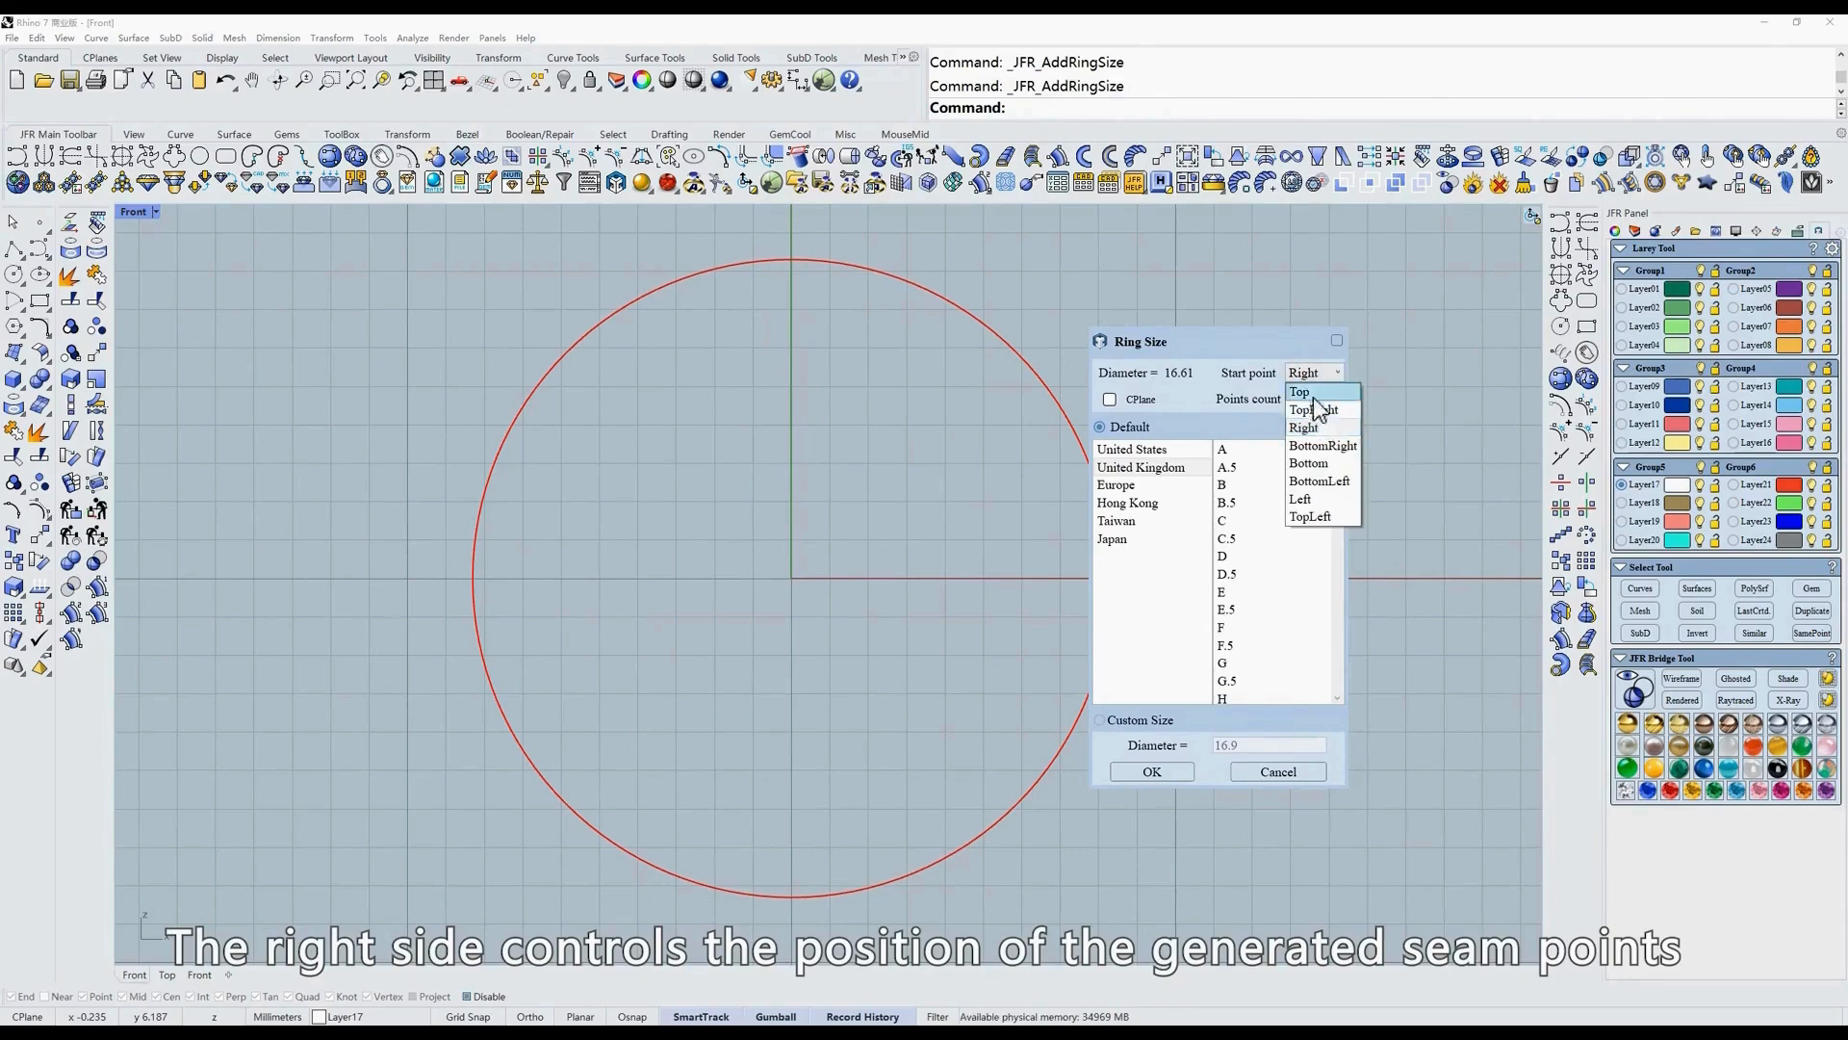
left_click(1310, 463)
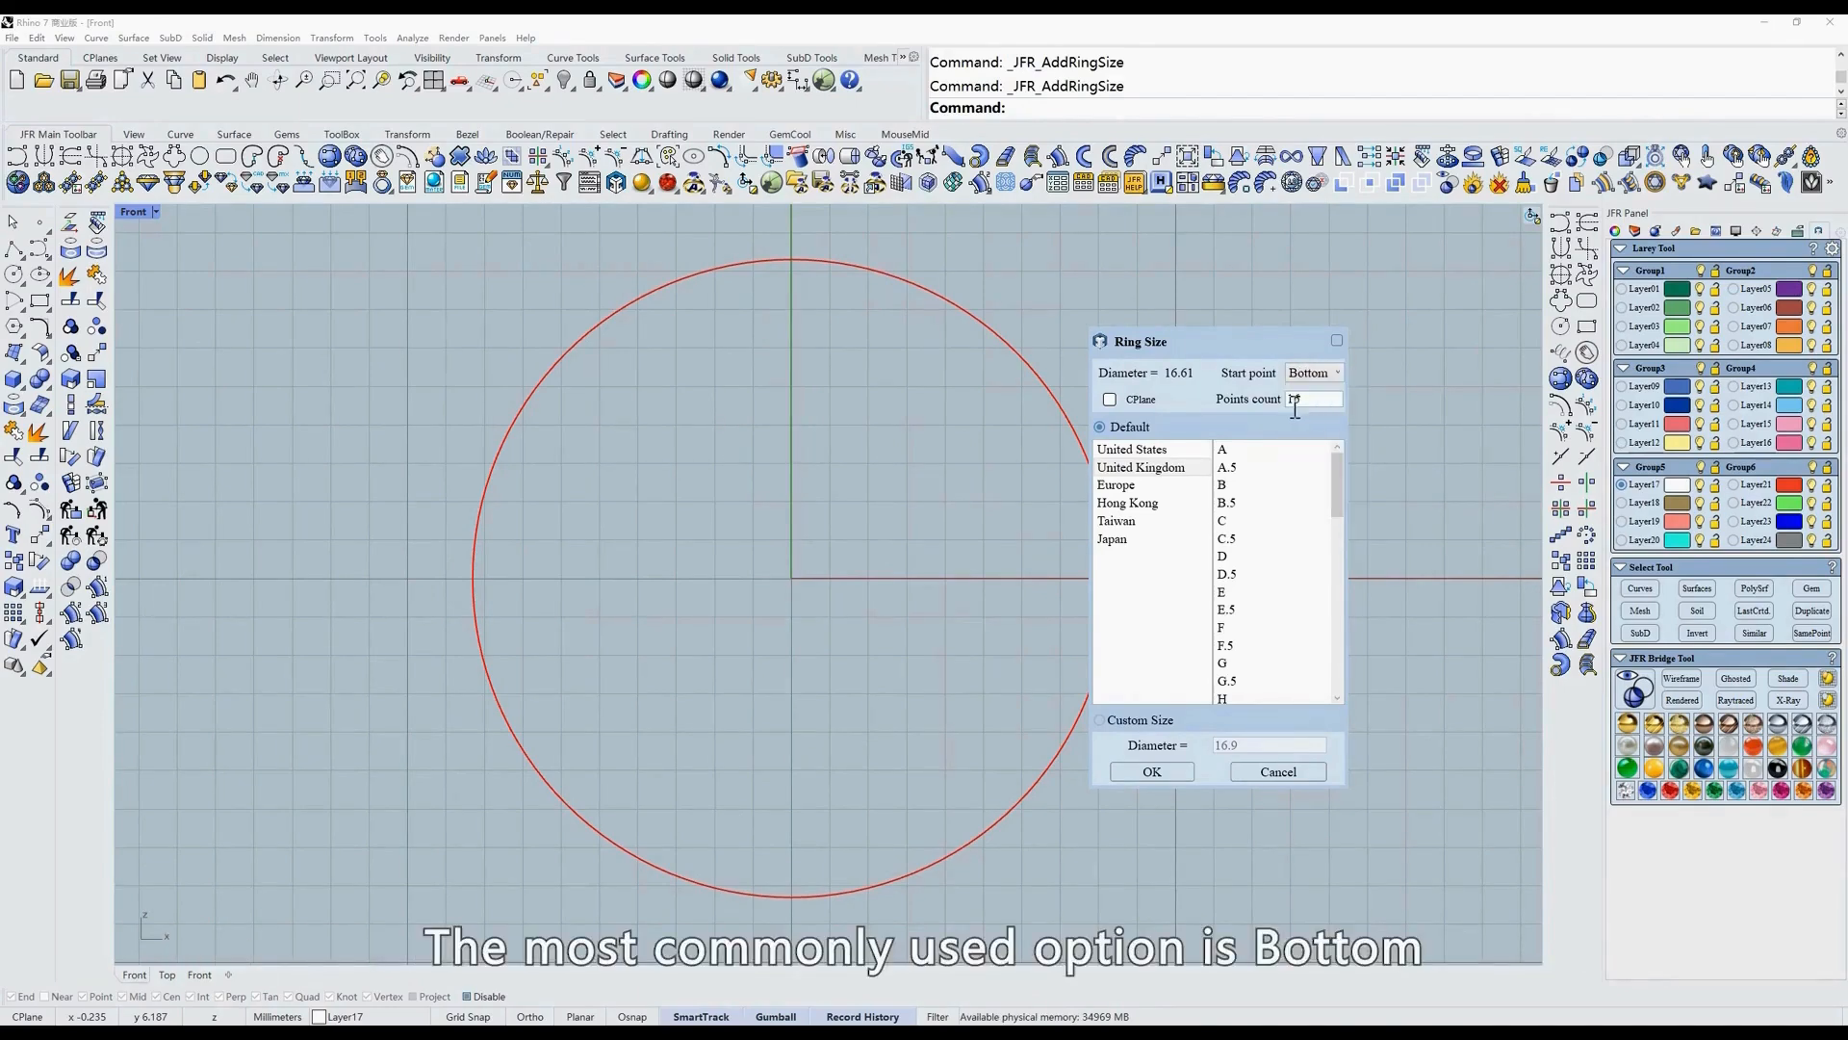
Switch to the Top view and enable the CPlane option so the ring circle follows that view.
right_click_drag(953, 406, 873, 440)
type("t")
key("Return")
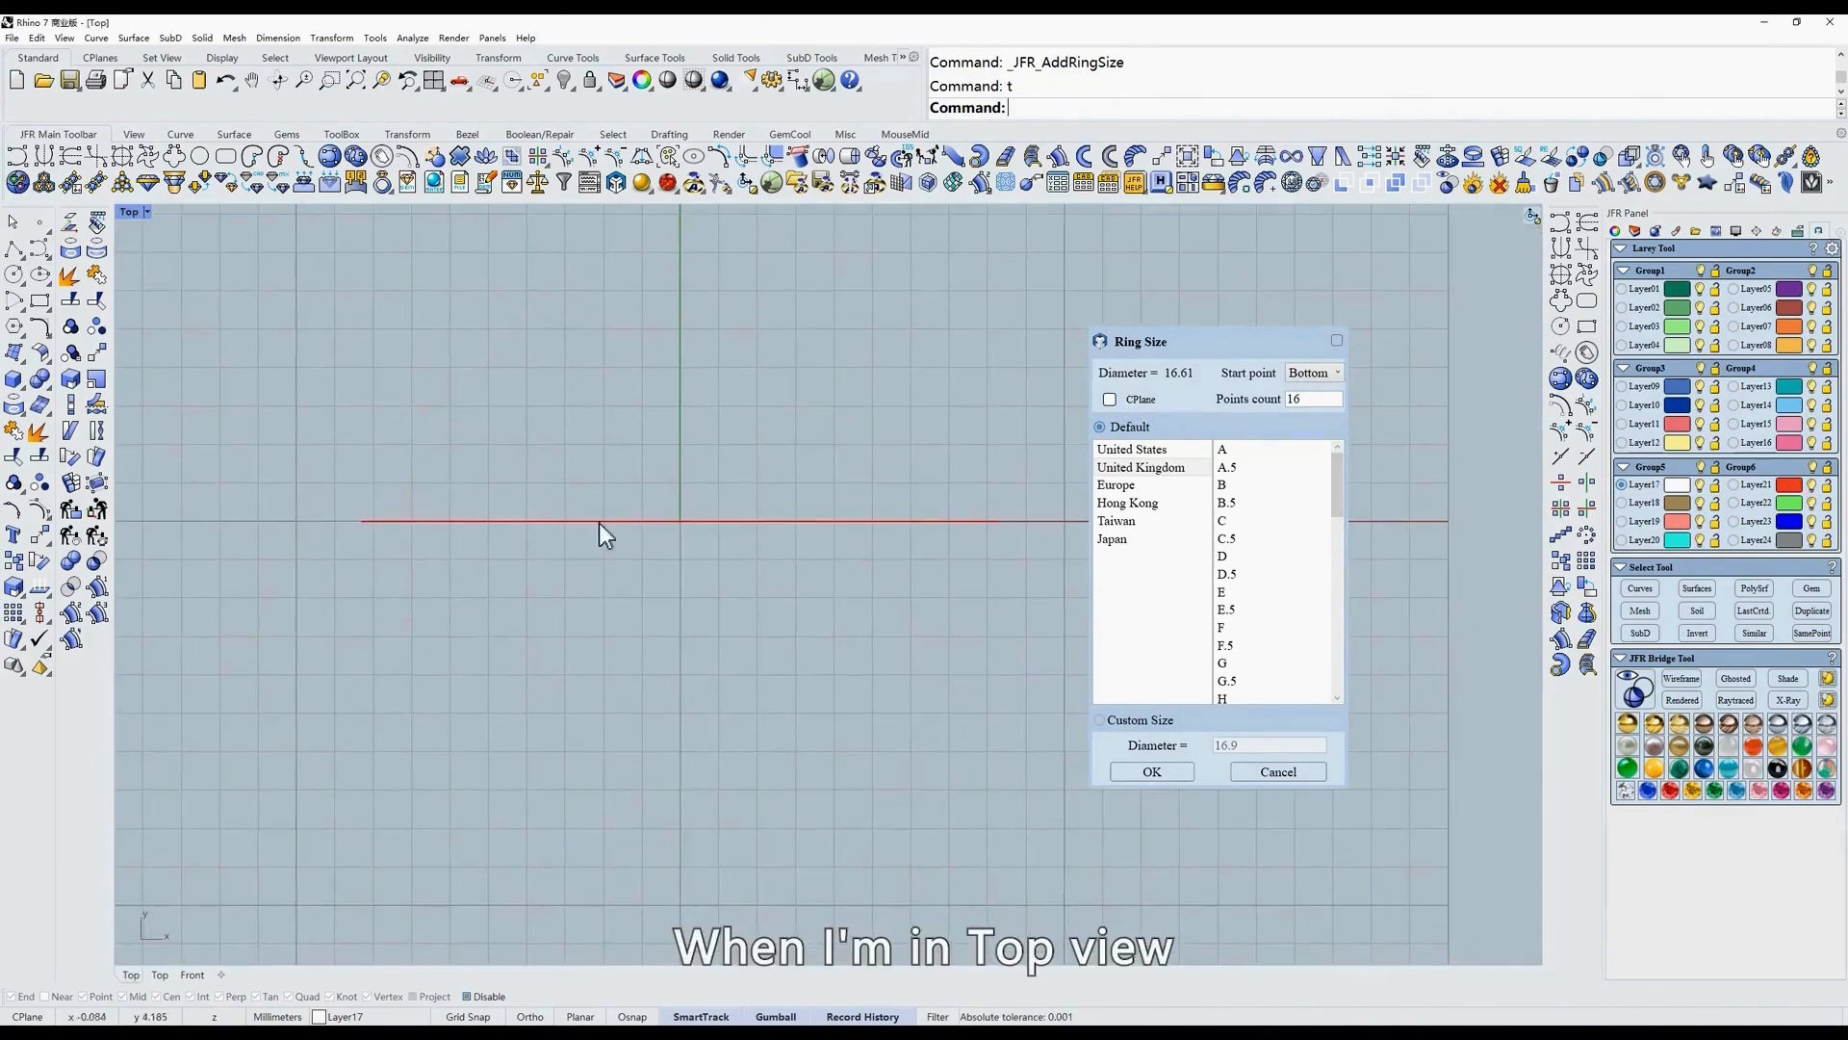
left_click(1109, 398)
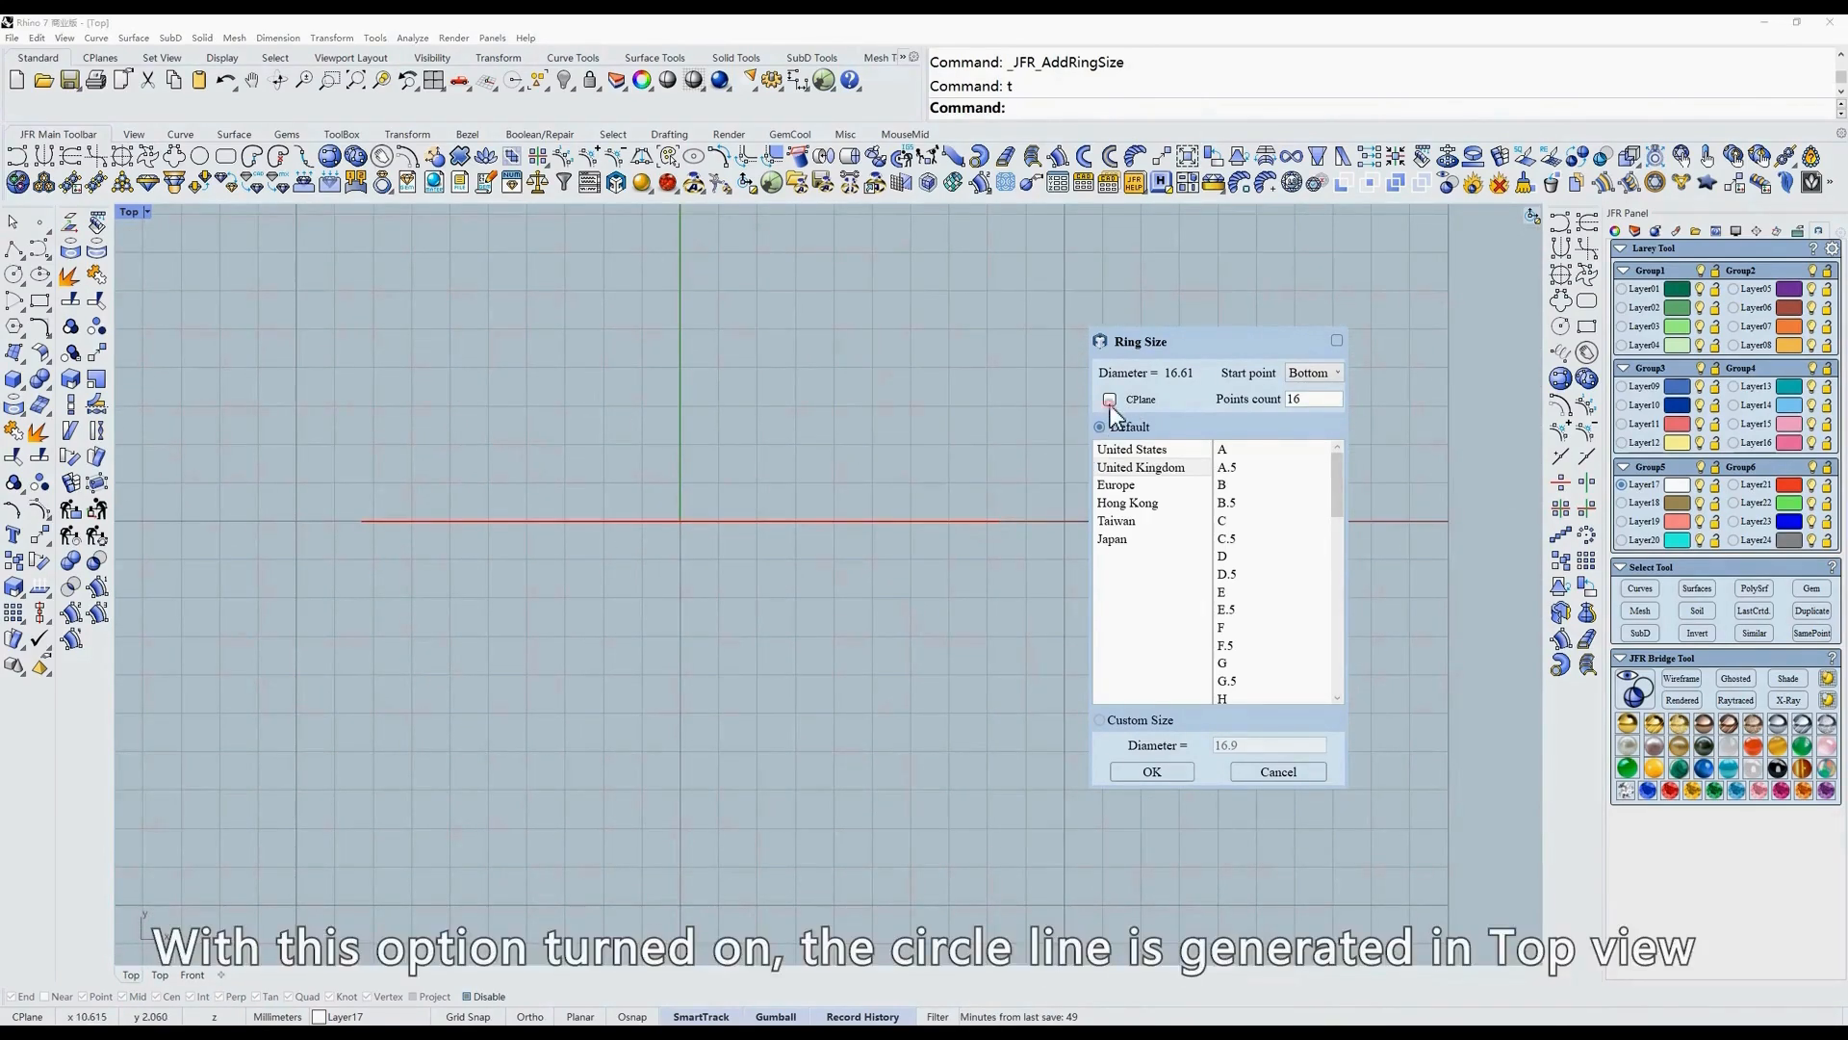
right_click_drag(669, 346, 688, 407)
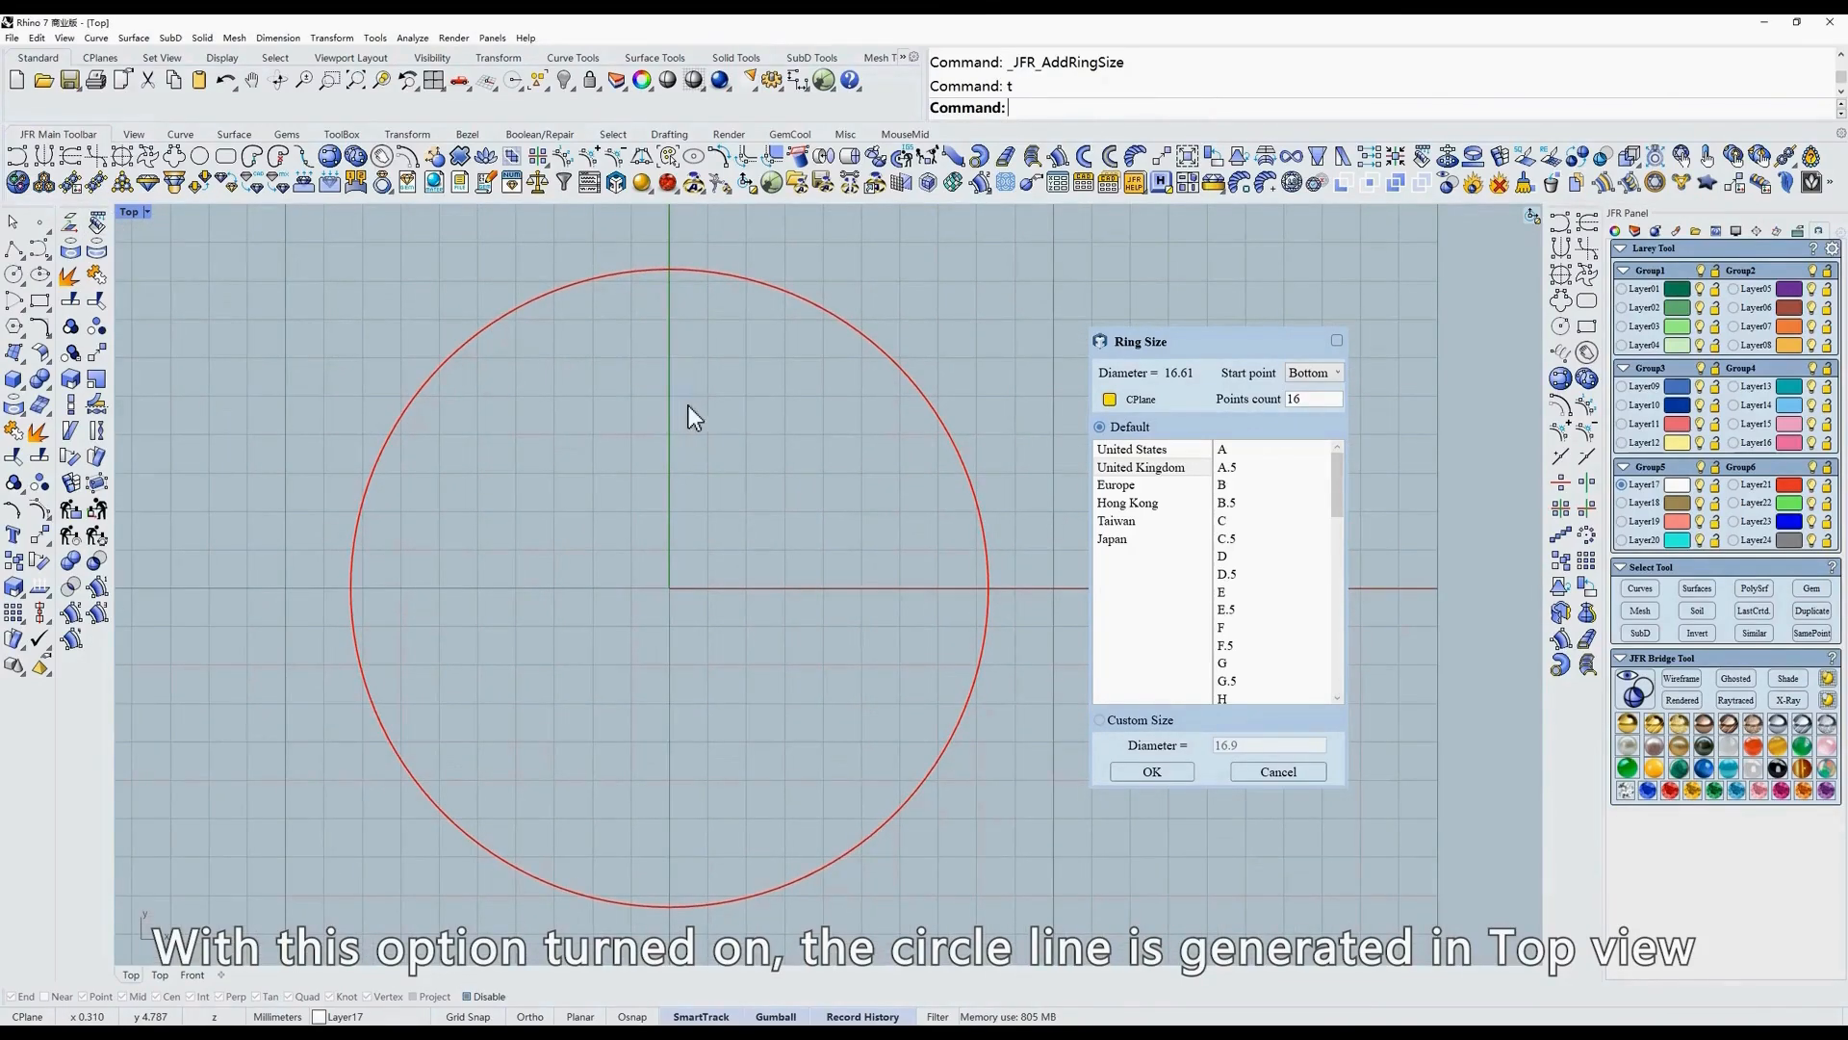
Disable the CPlane option for the Front view, try points counts of 12, 5 and 4, and set the count to 16.
left_click(1109, 398)
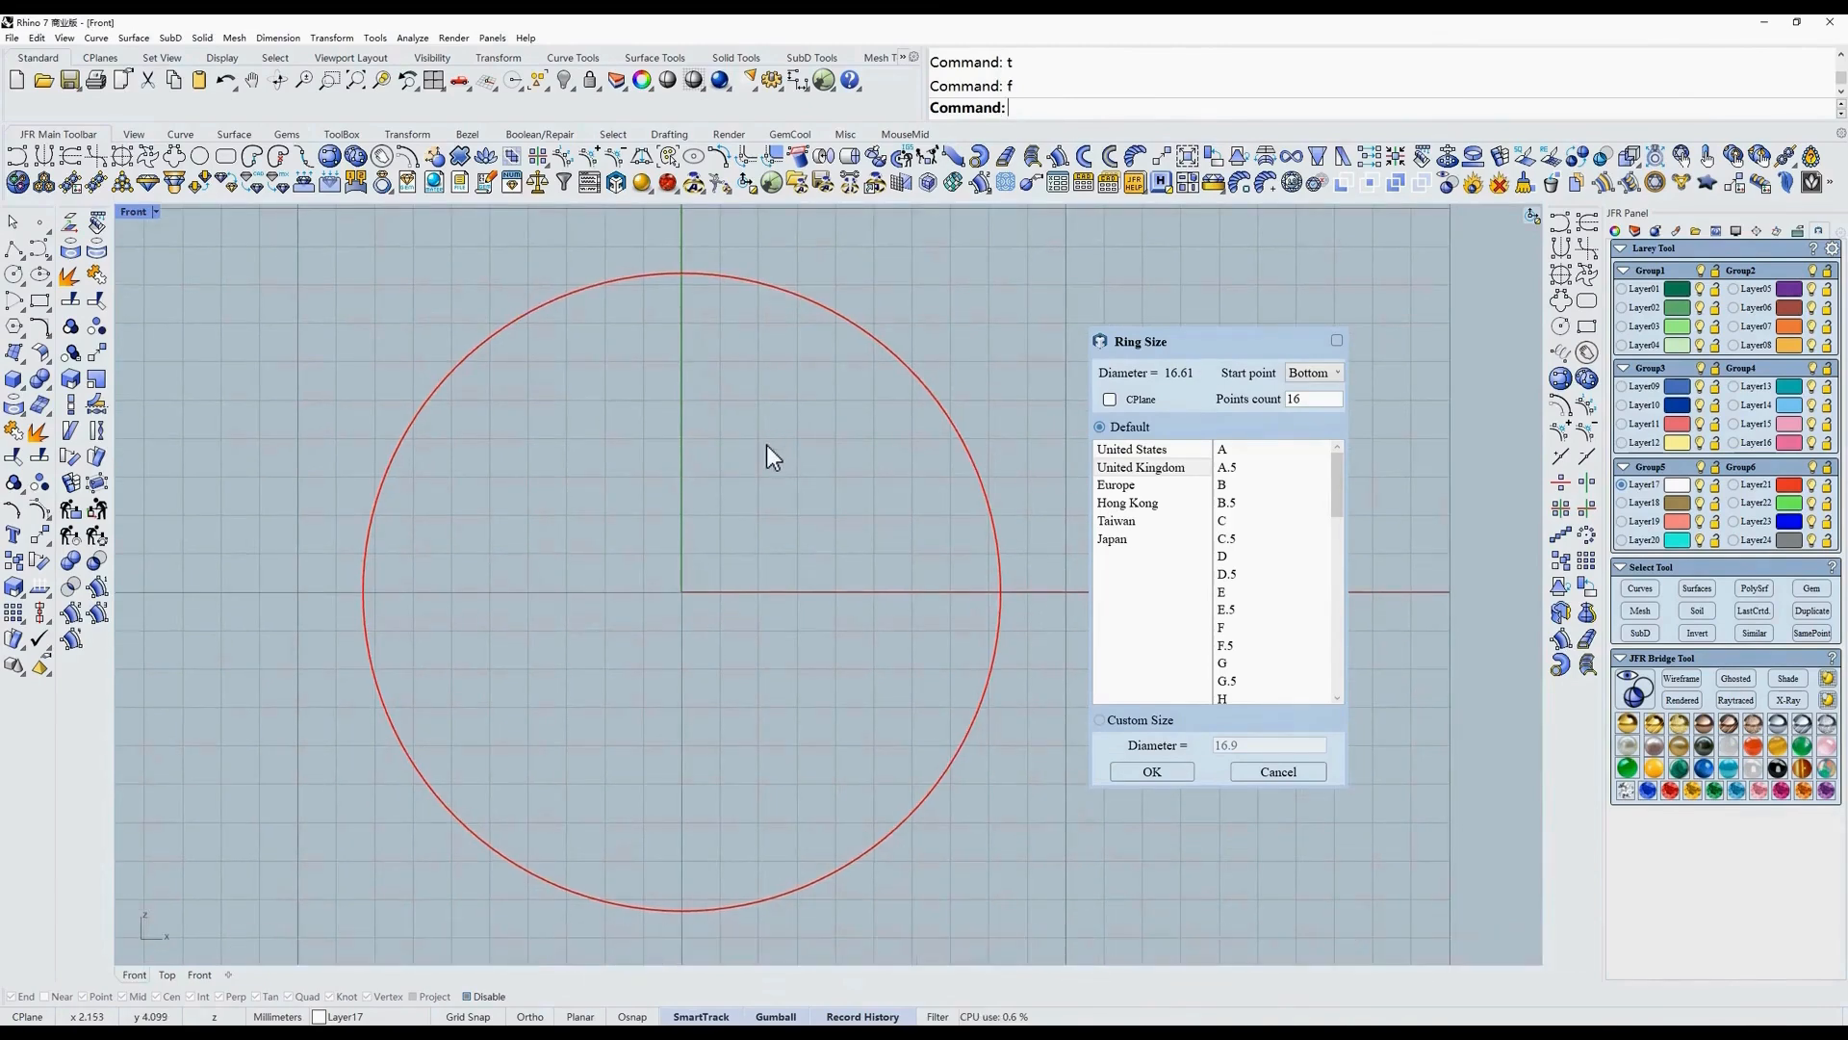
left_click(1305, 400)
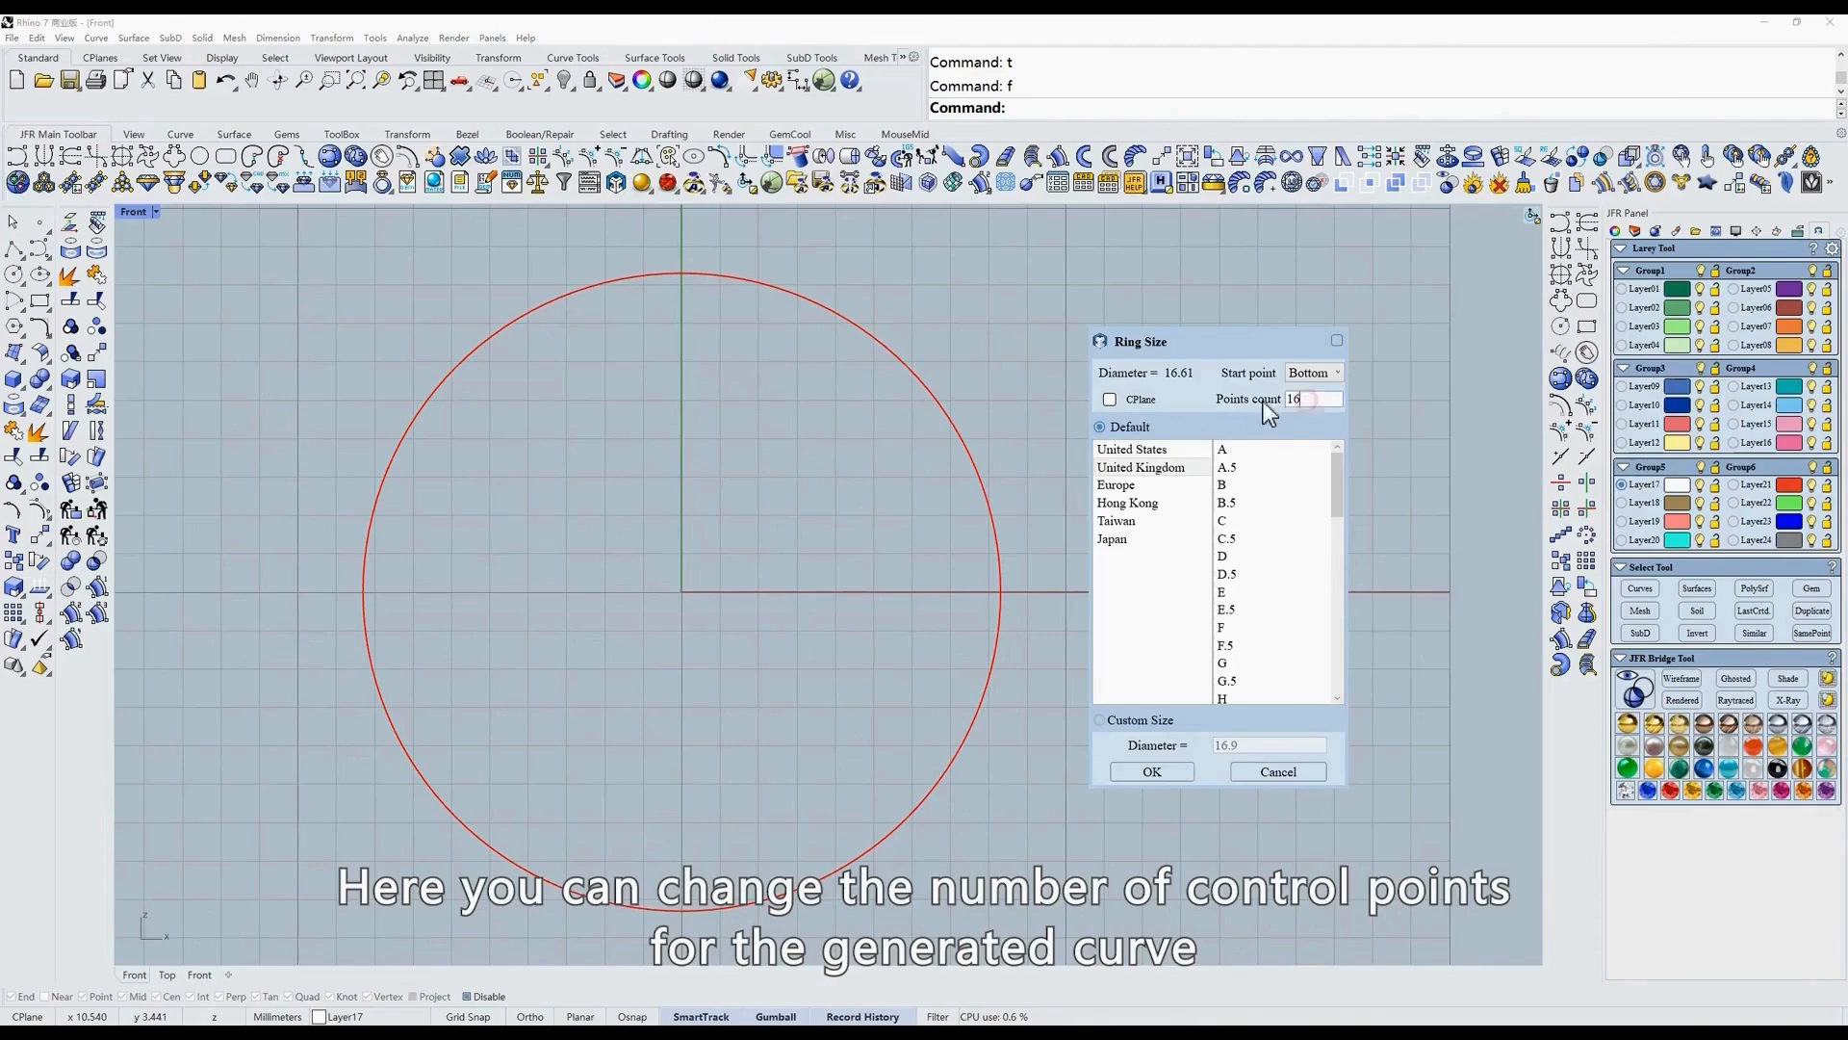
key("BackSpace")
type("2")
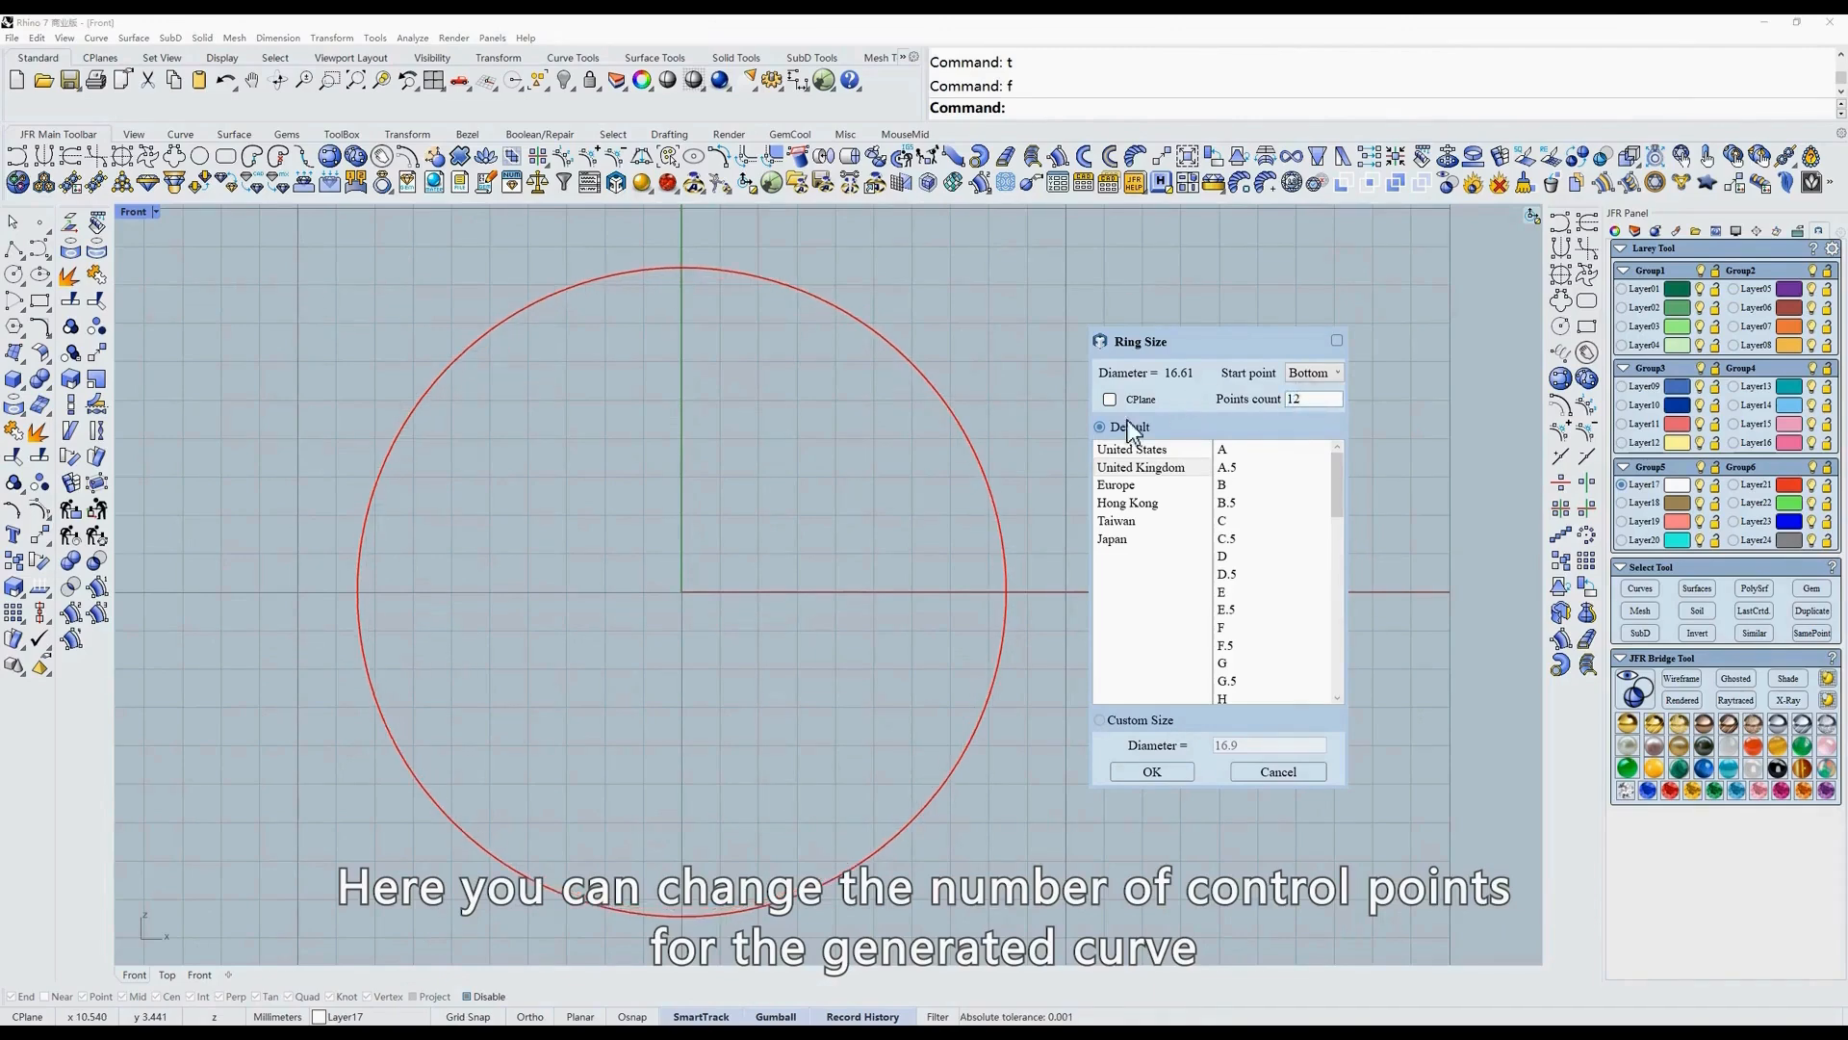
type("5")
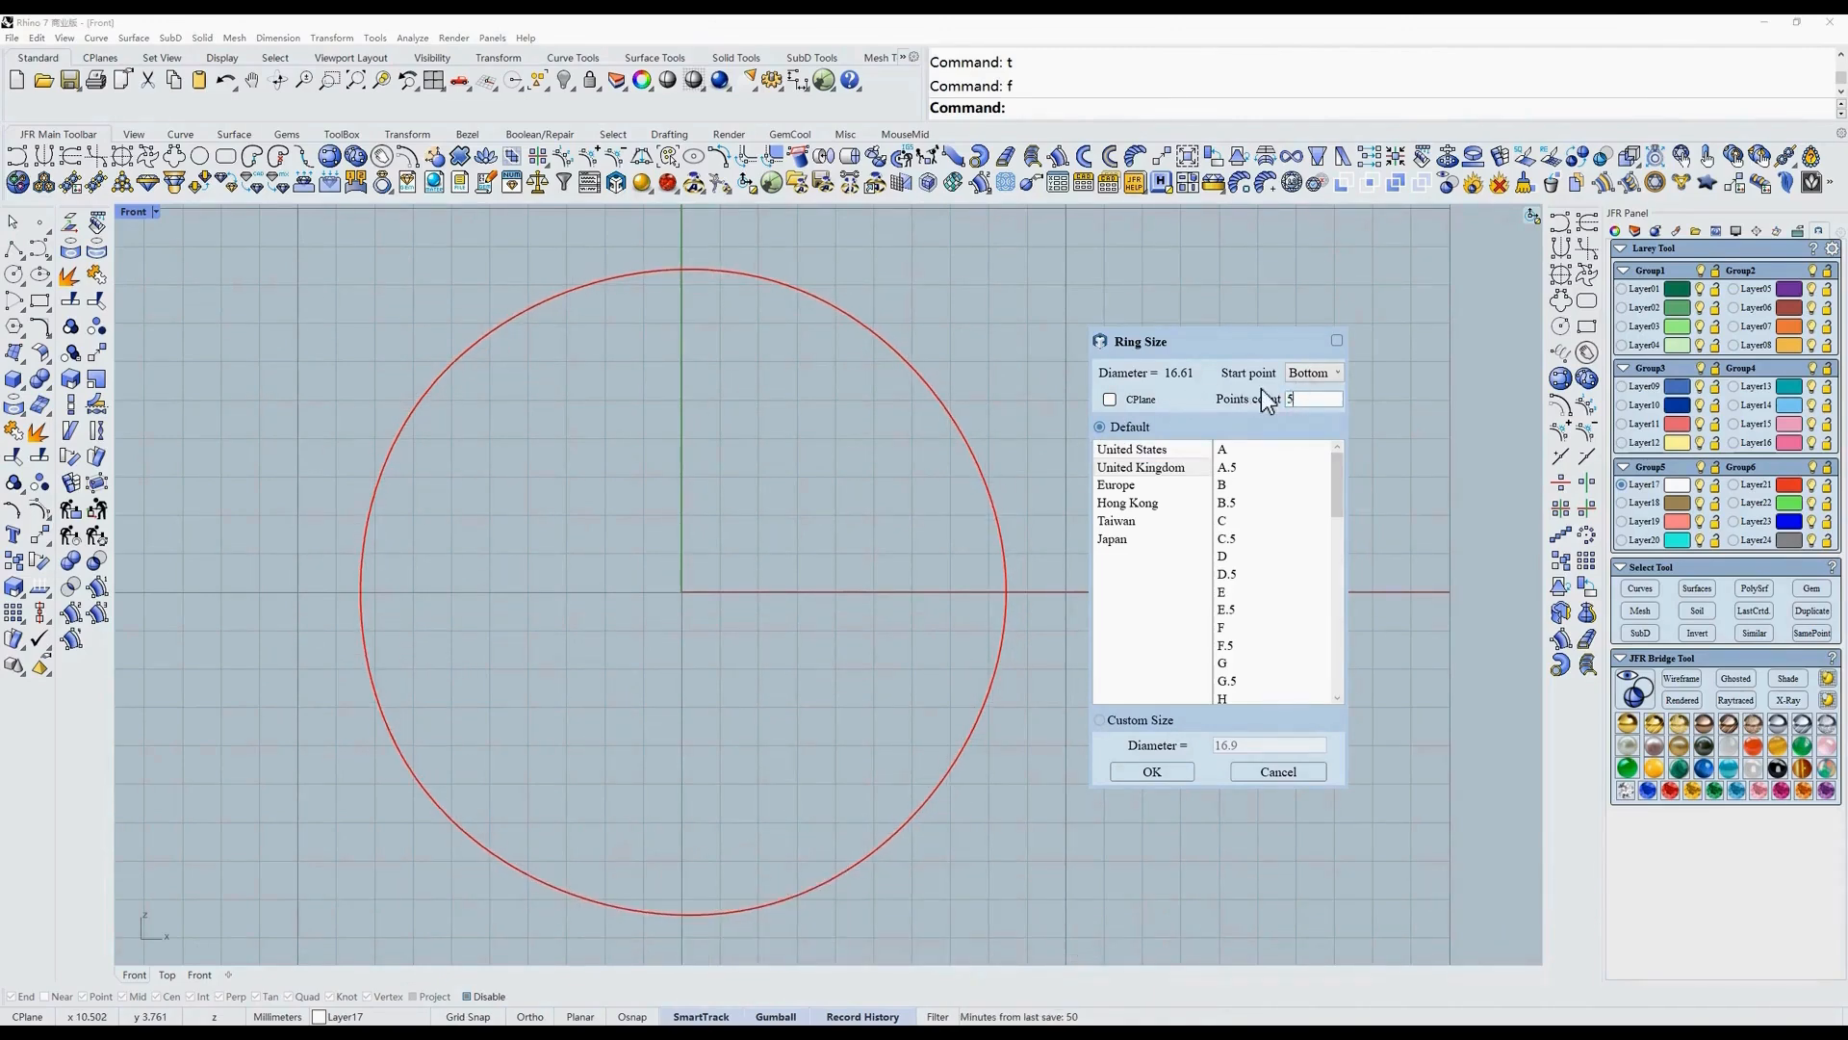
type("4")
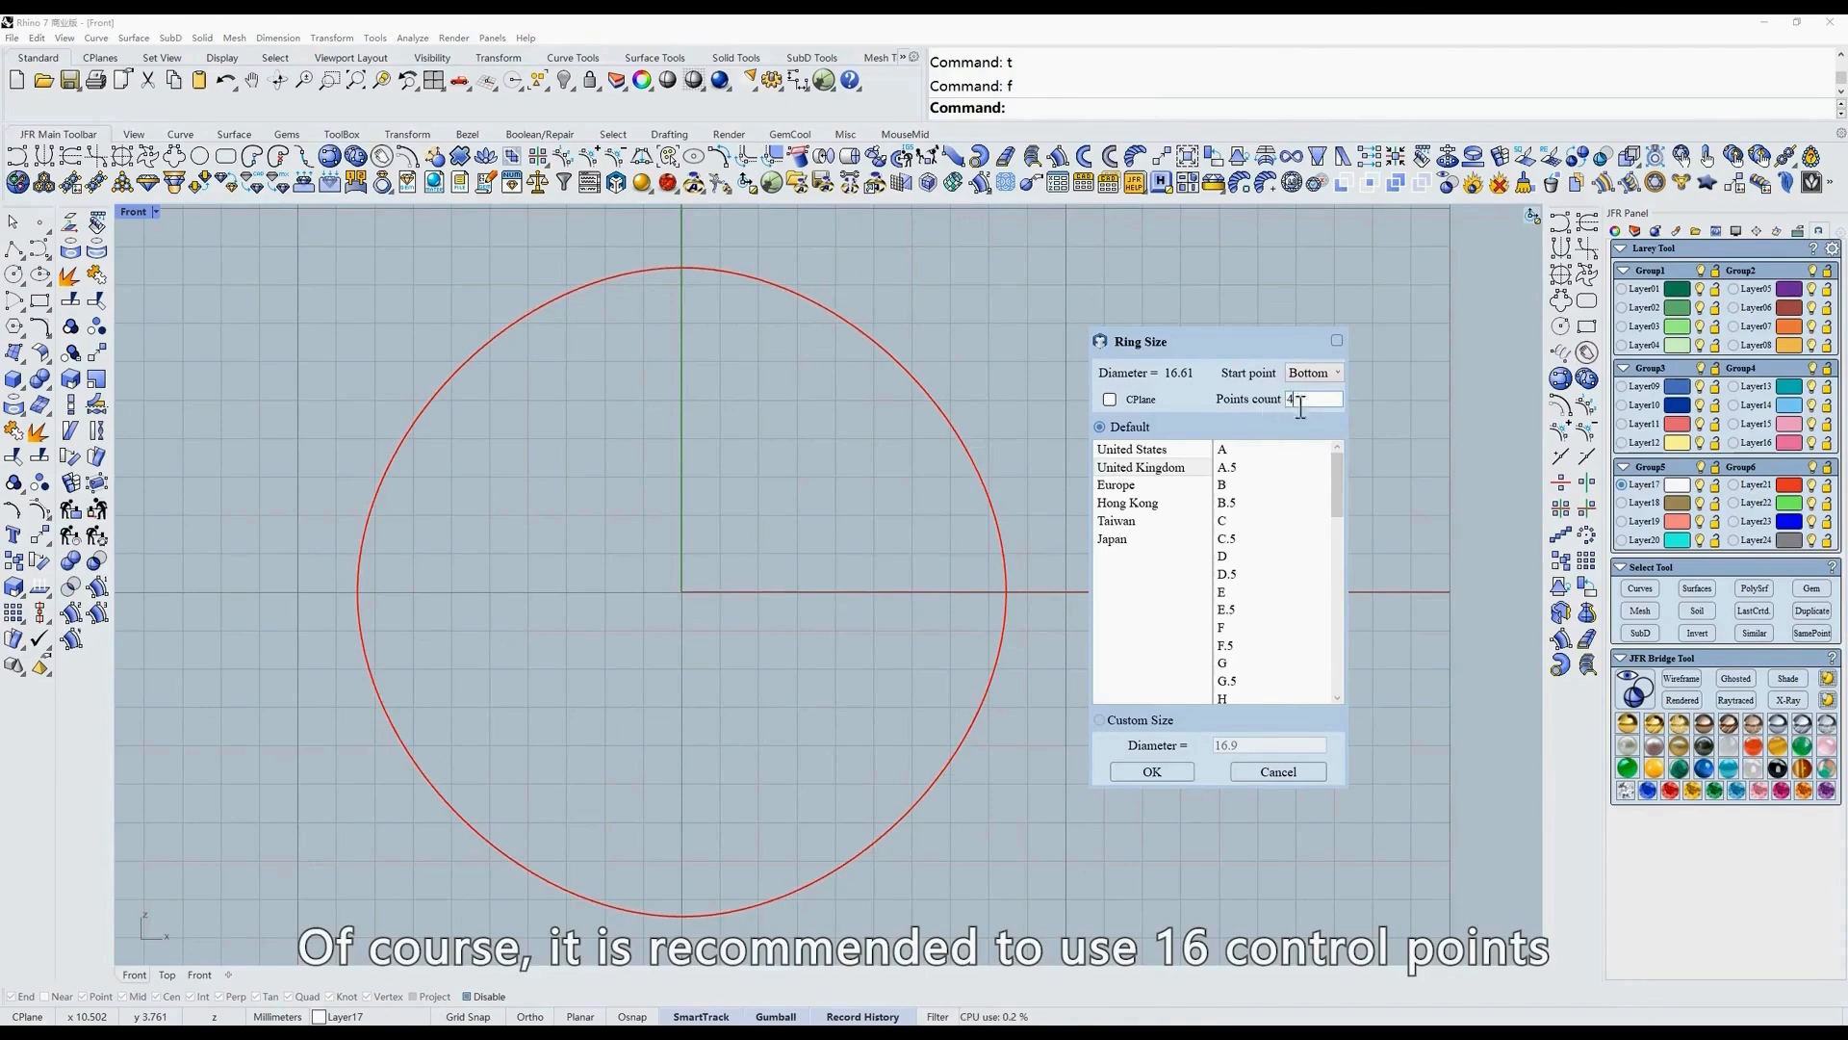
type("16")
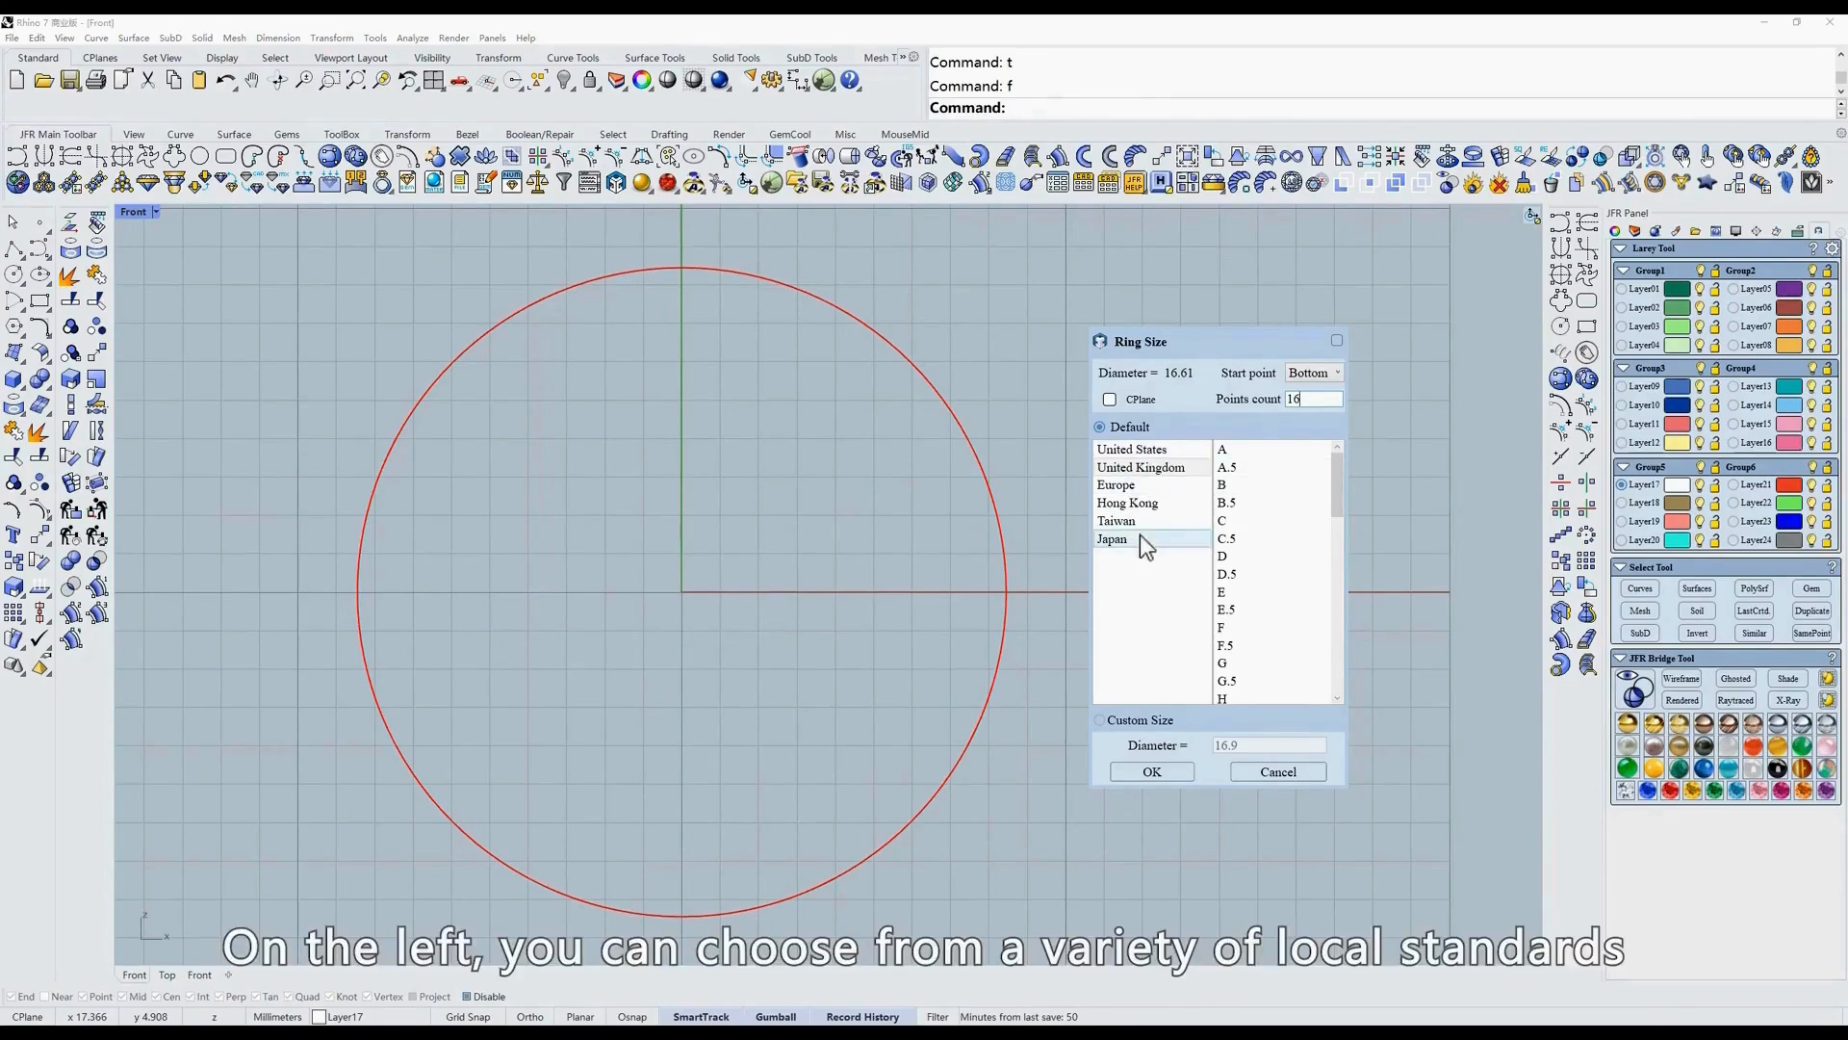
Preview the ring circle with different regional size standards, including Hong Kong and Taiwan.
left_click(1130, 450)
left_click(1133, 486)
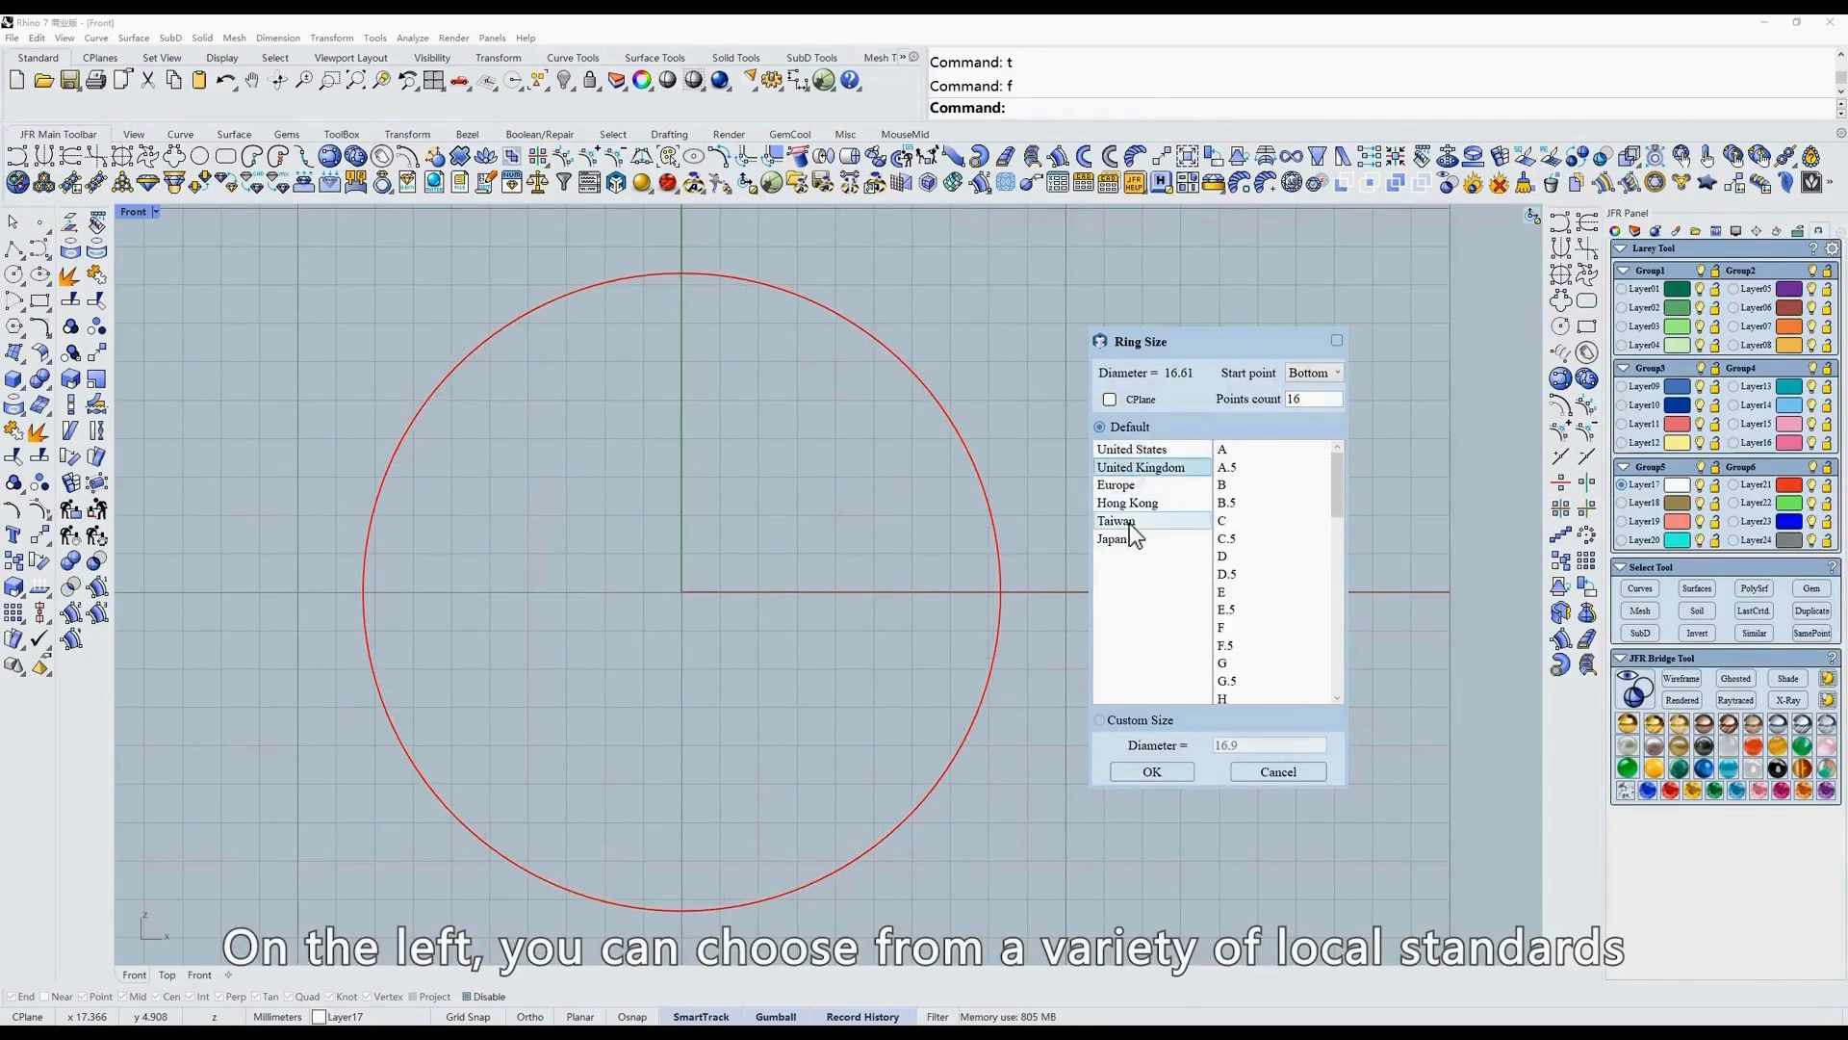
left_click(1132, 504)
scroll(878, 487, "down", 2)
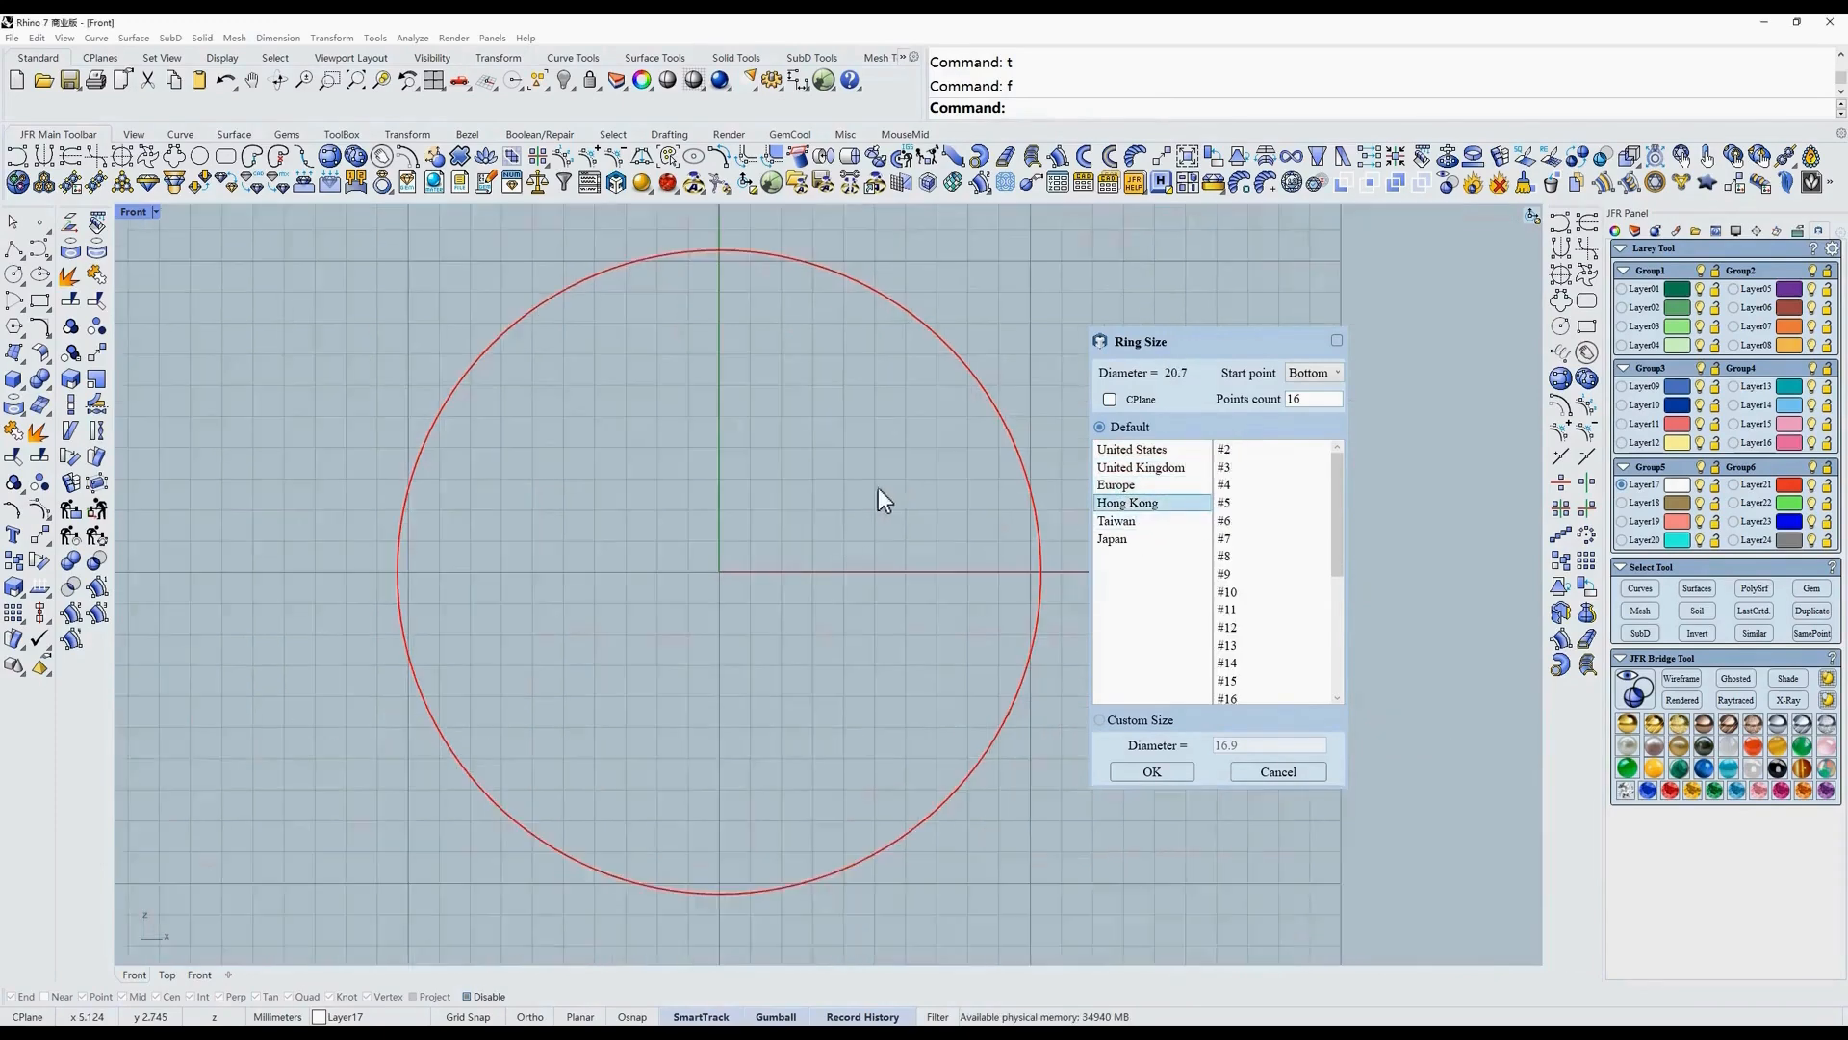
left_click(1136, 535)
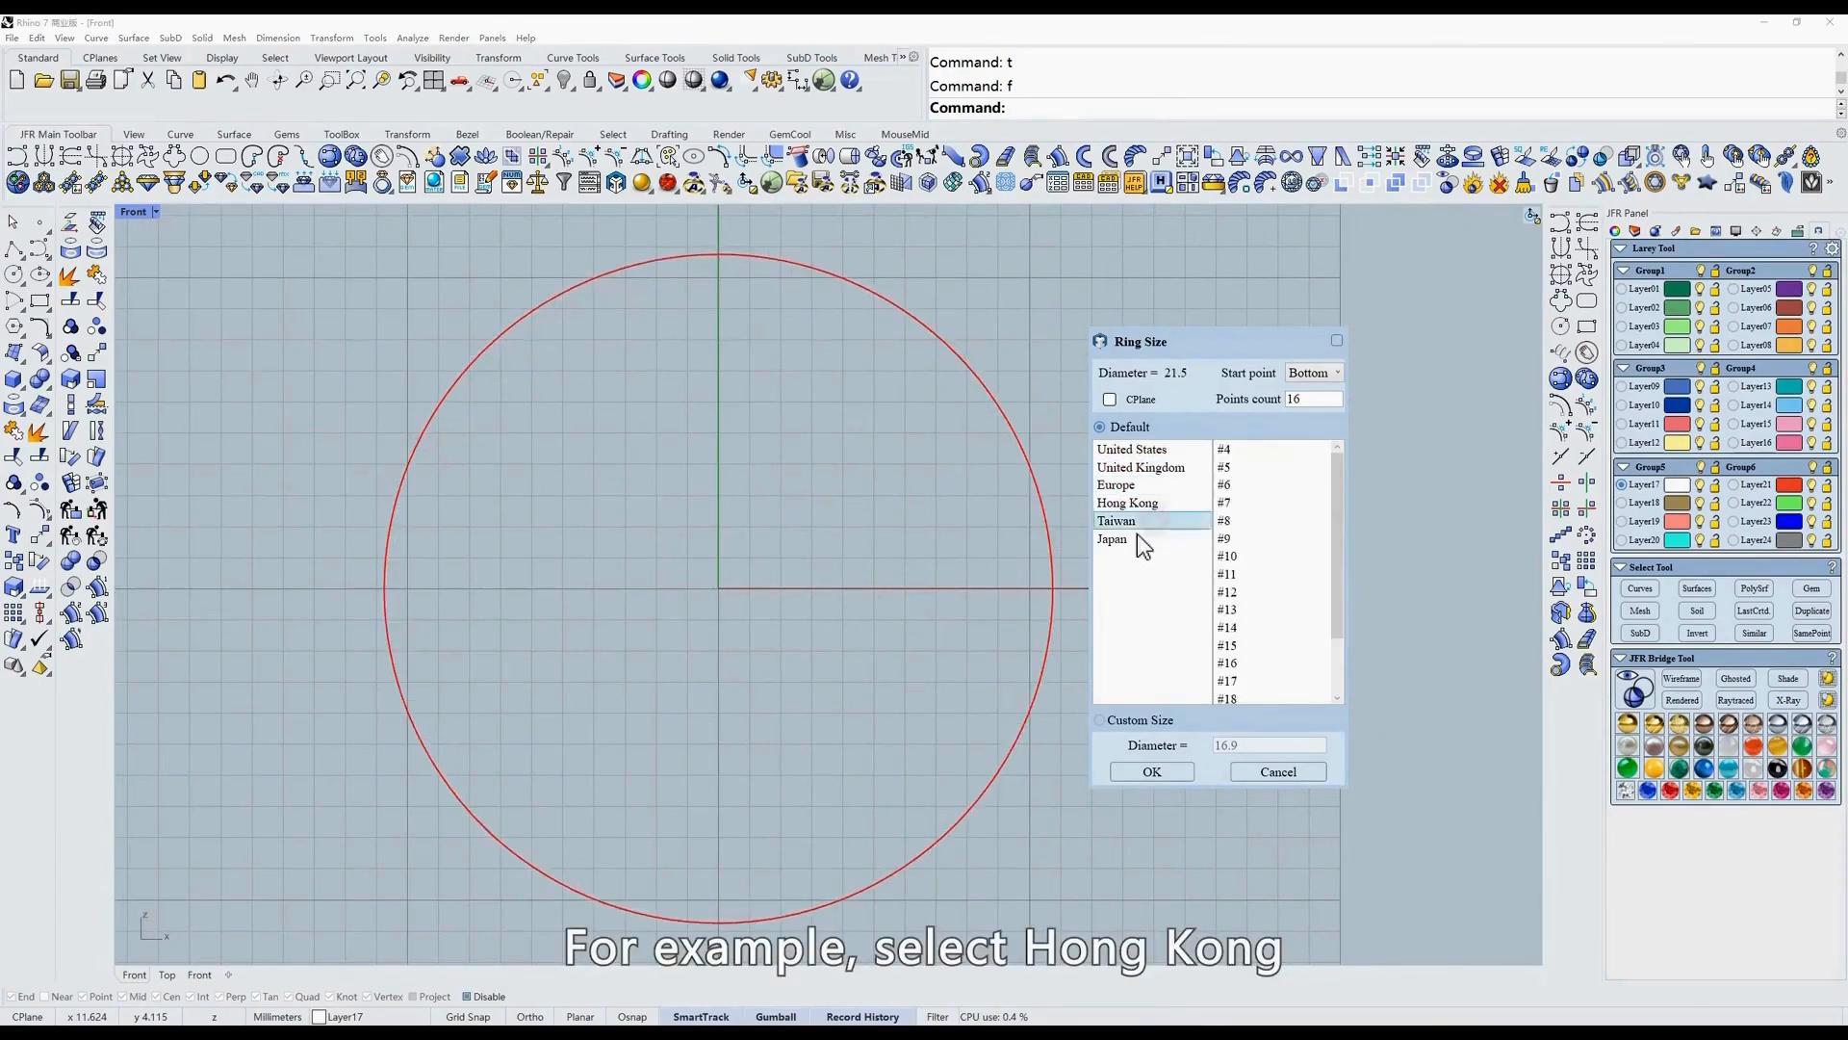
left_click(1138, 519)
Choose Hong Kong size #17 and generate the ring circle.
left_click(1142, 505)
scroll(1244, 549, "down", 1)
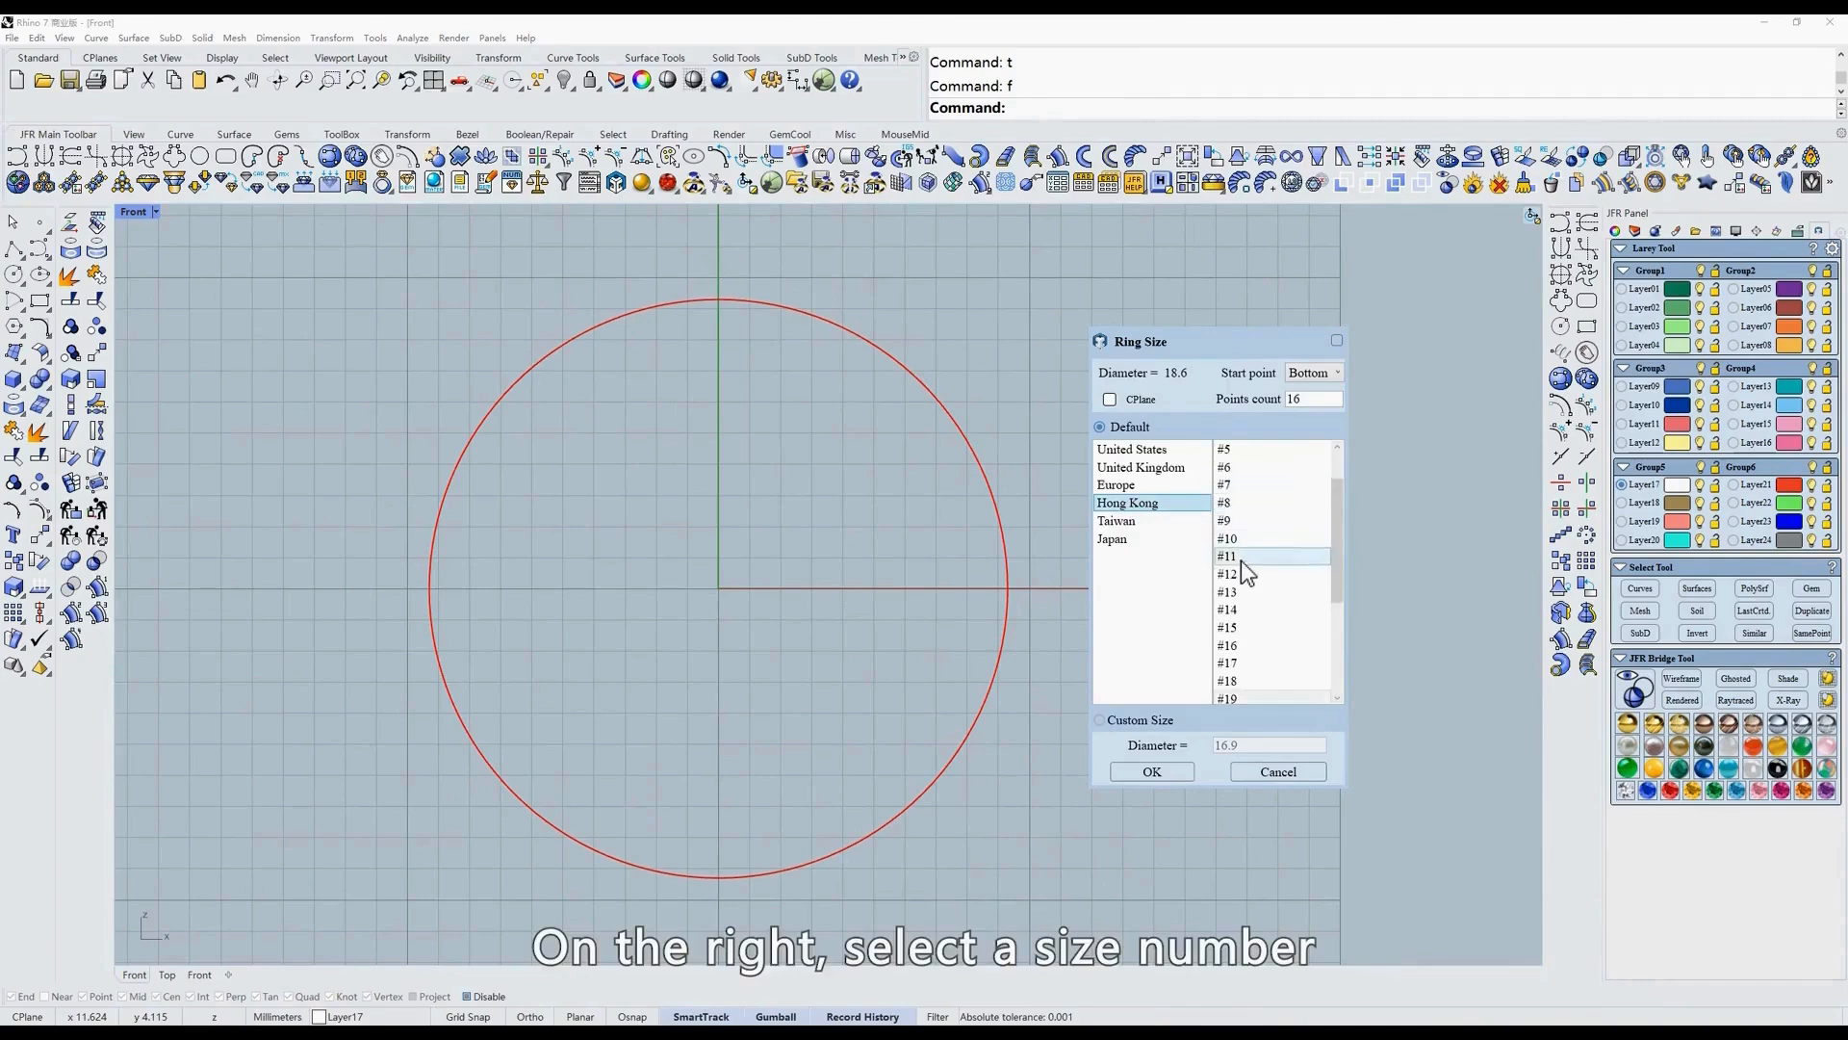
left_click(1247, 664)
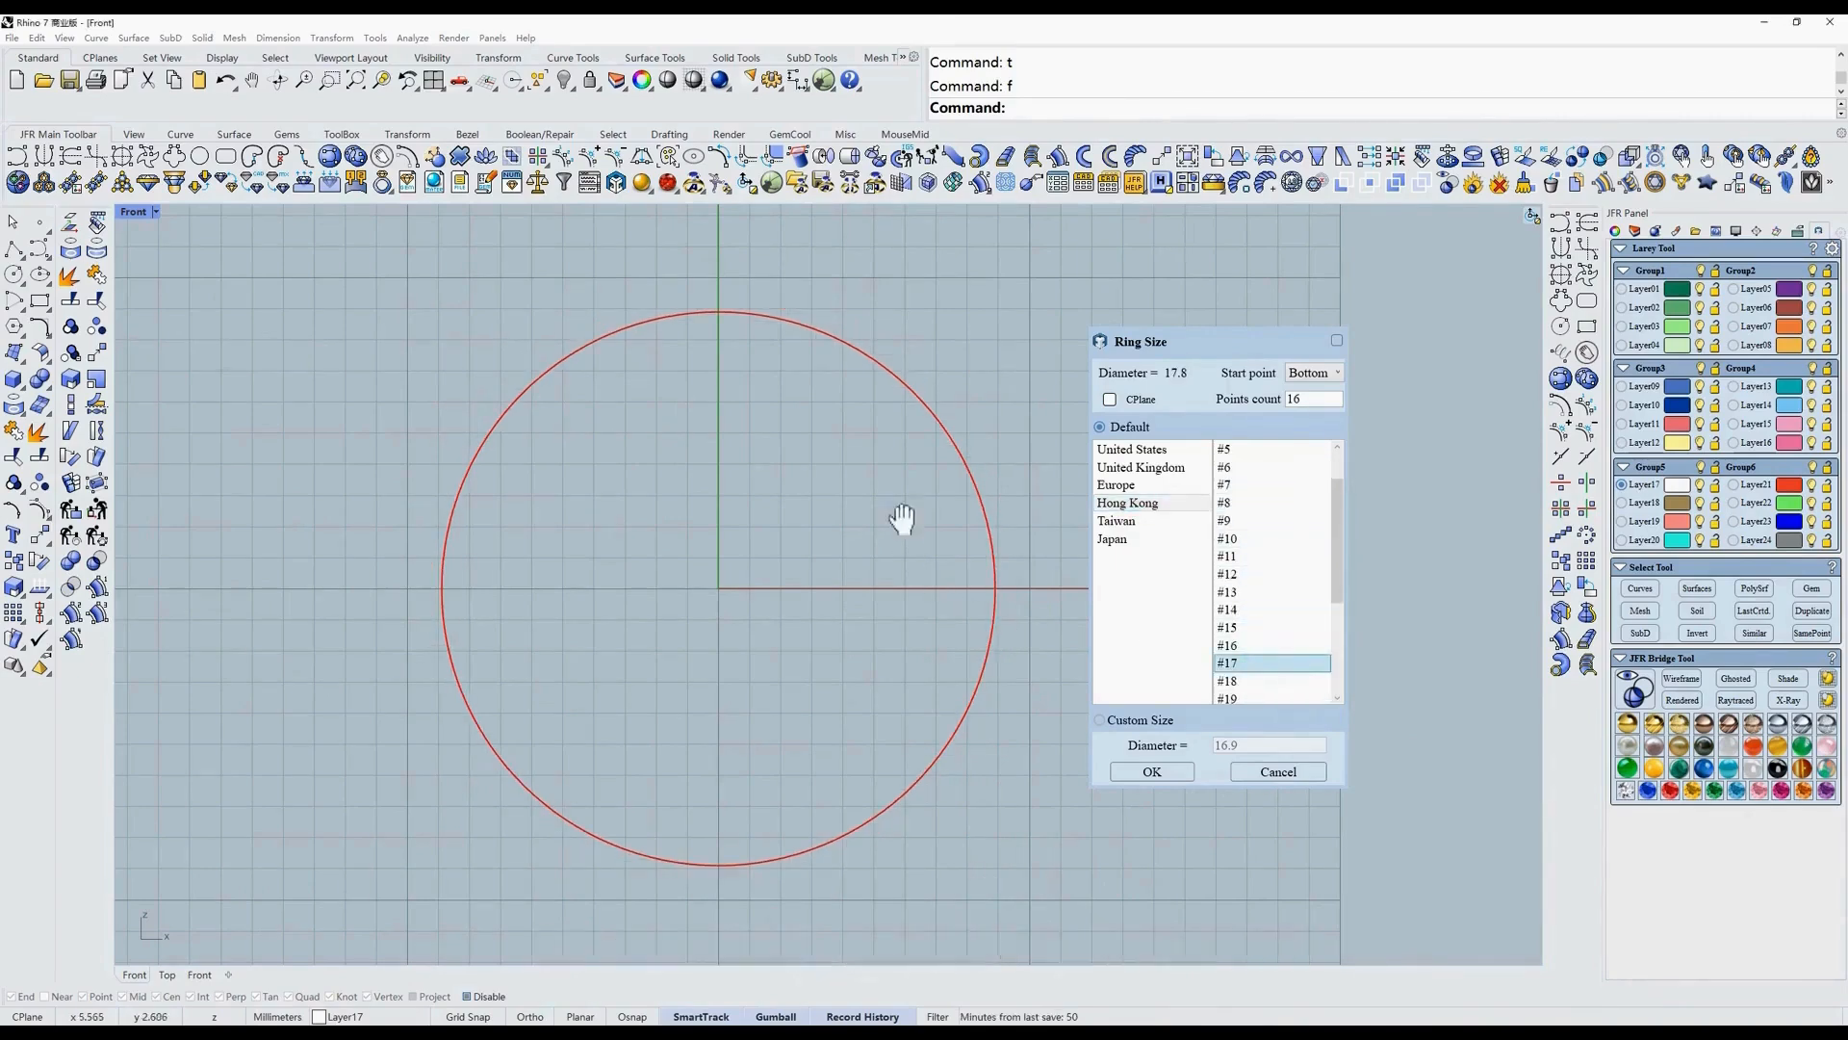
left_click(1151, 770)
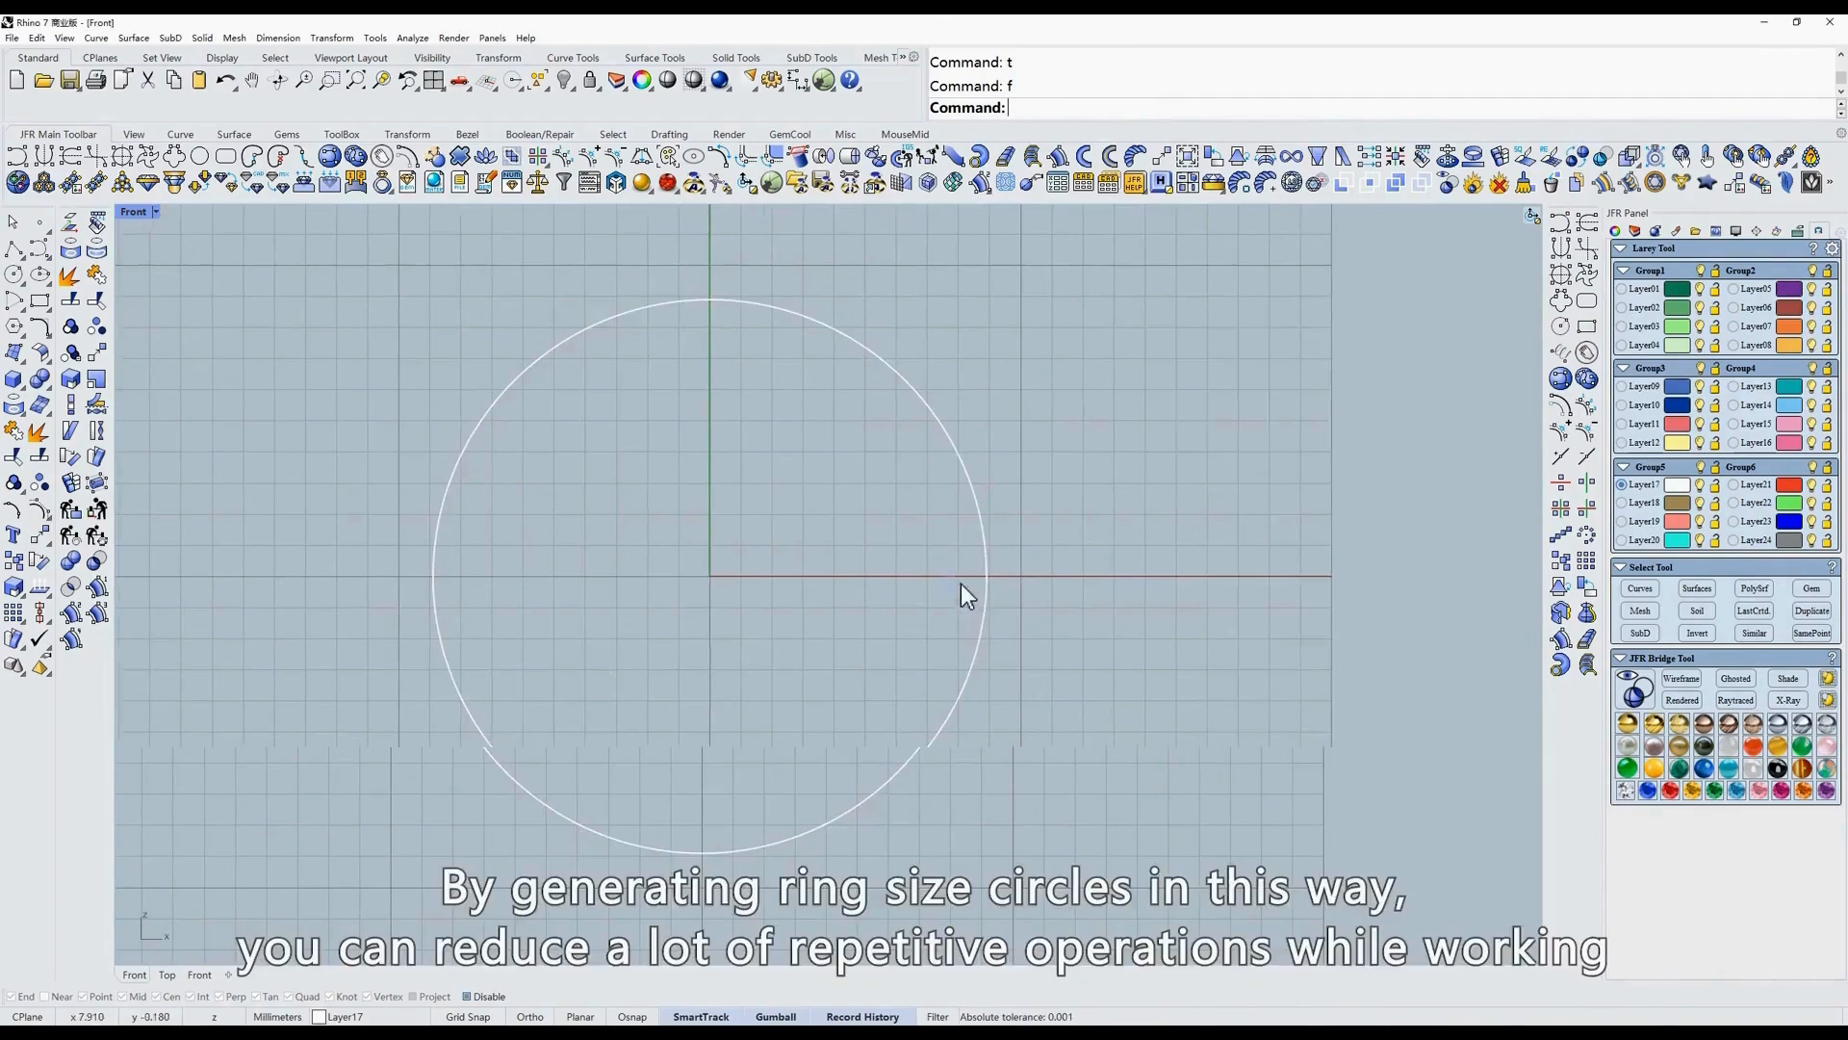
Show the ring circle's numbered control points, hide them again and delete the circle.
left_click(571, 183)
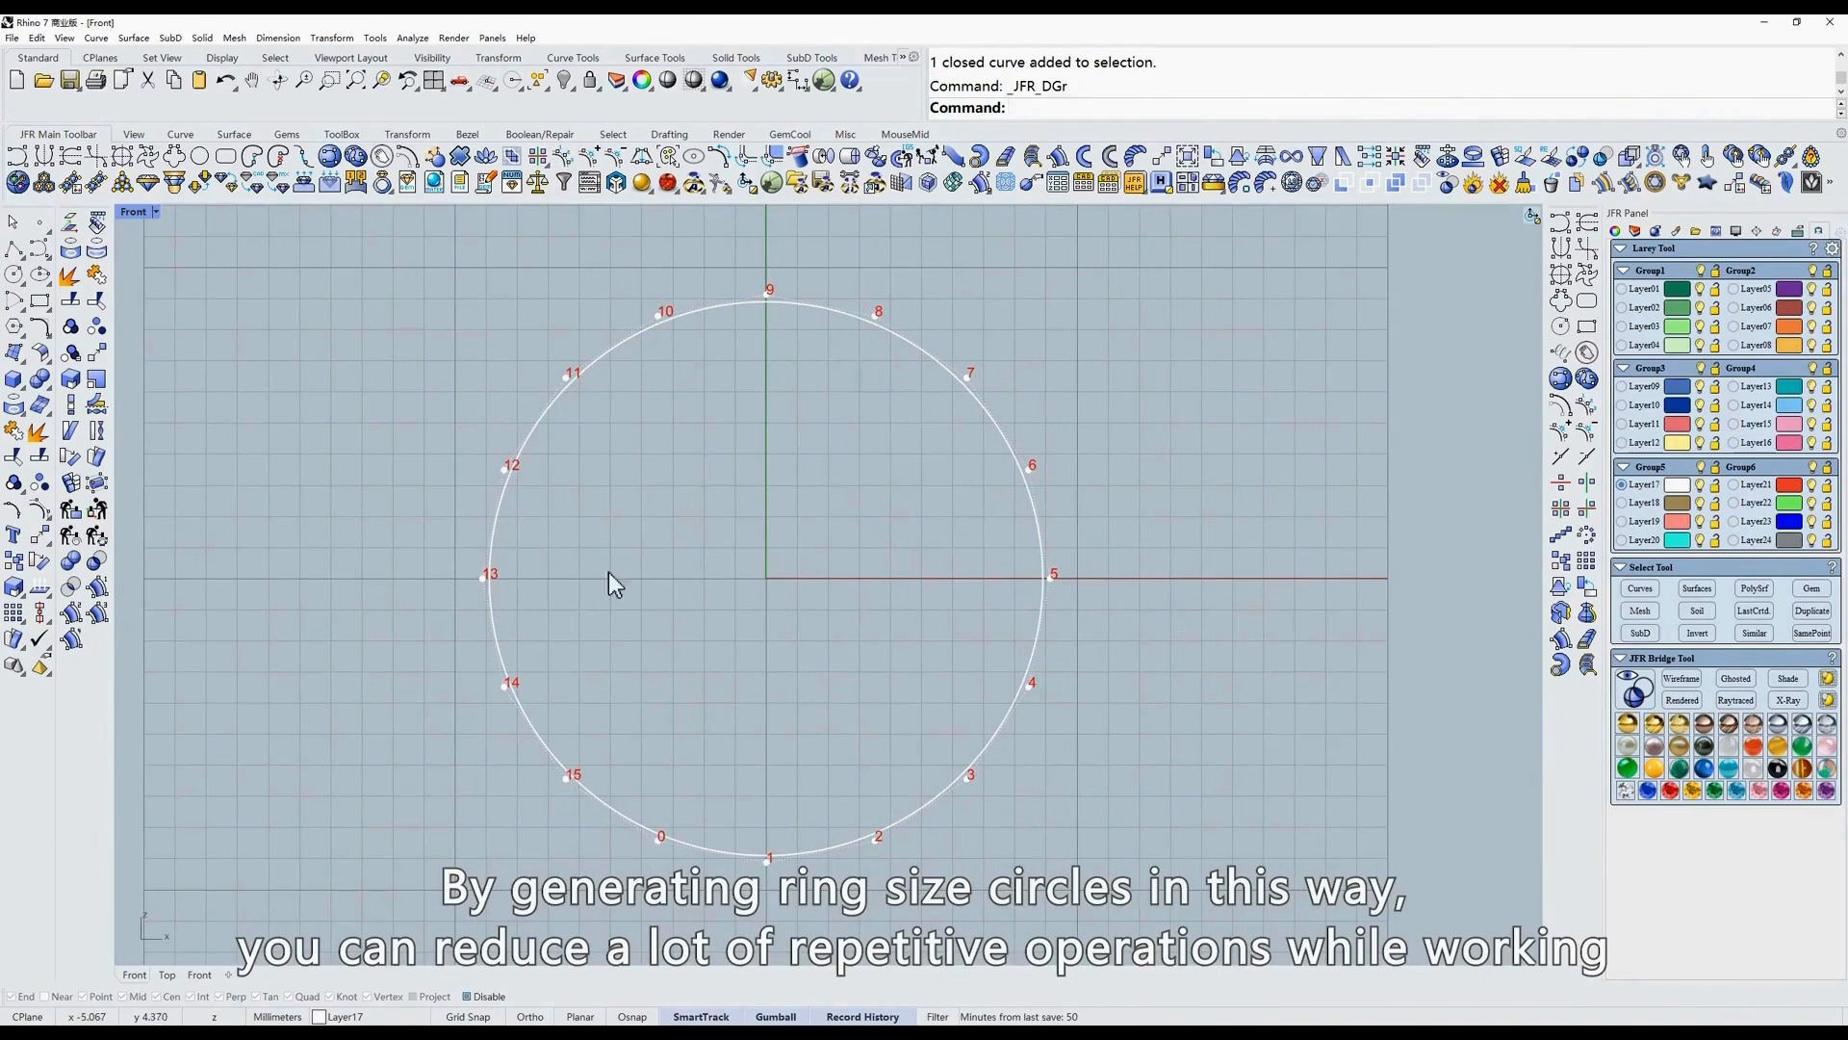
key("Return")
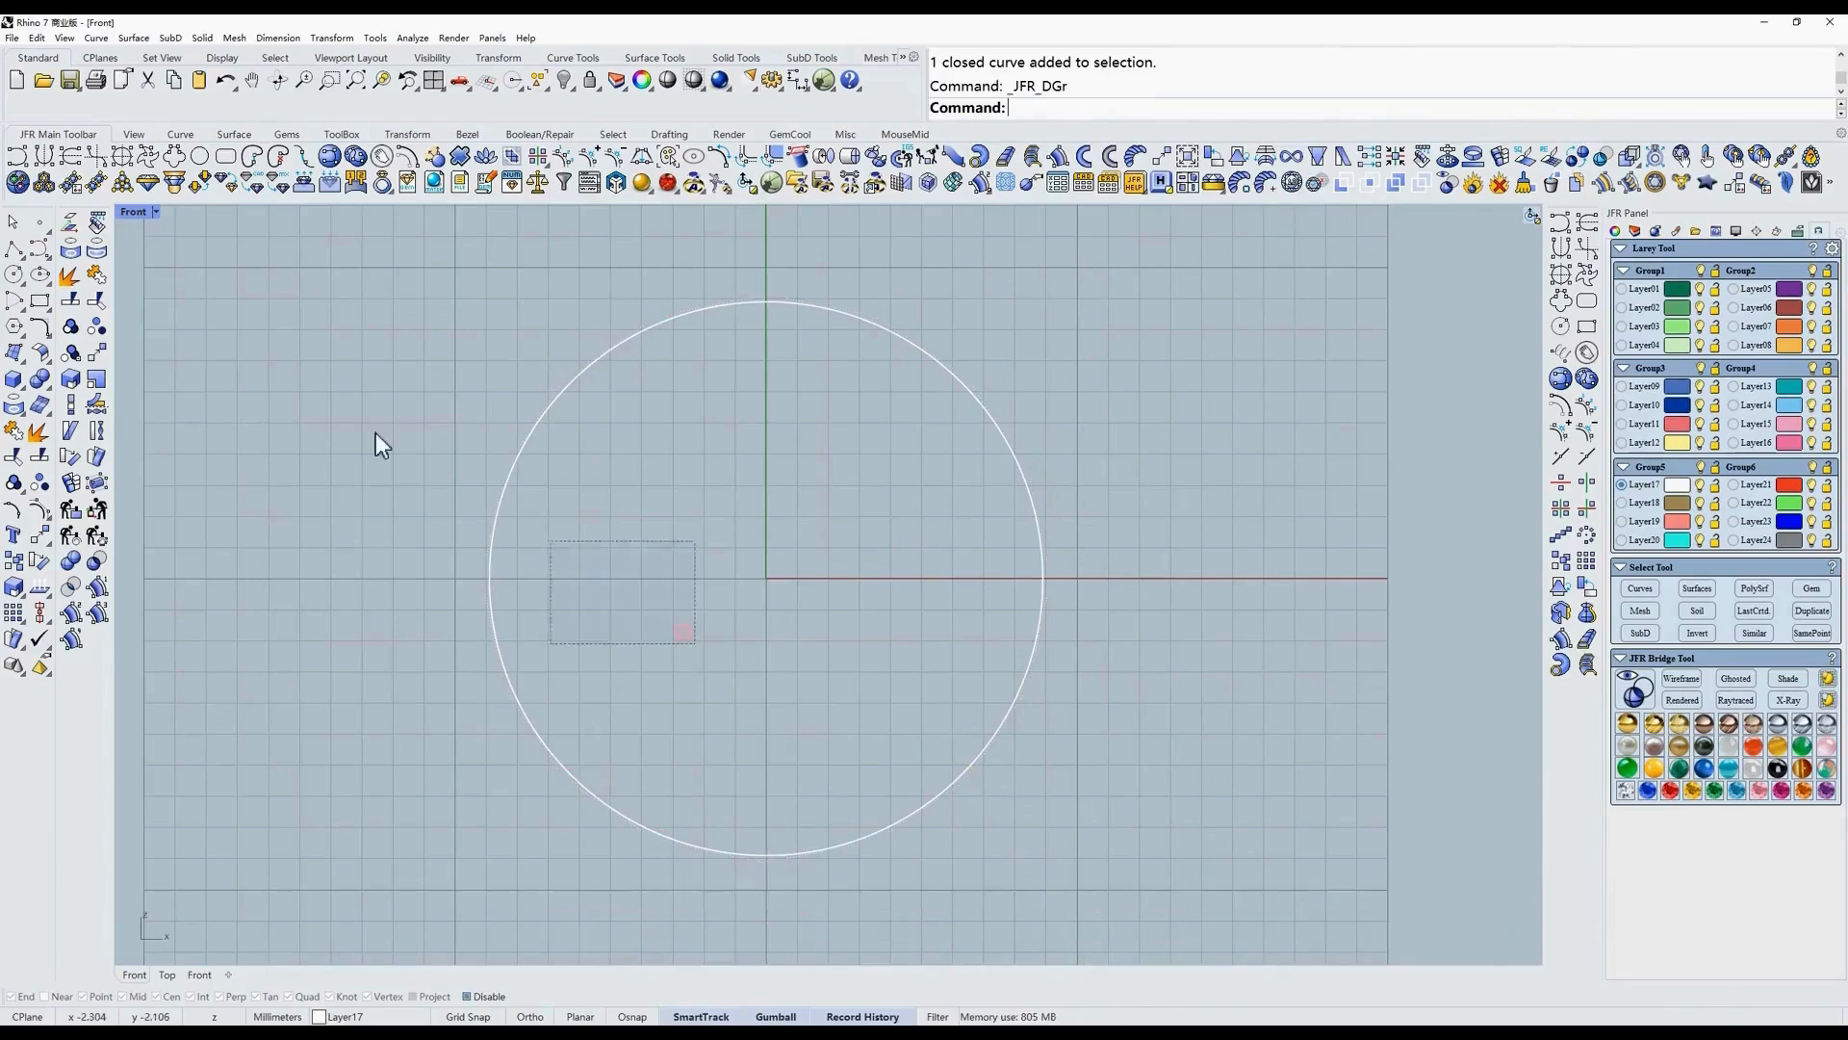
key("Delete")
Generate a ring circle with a custom diameter of 18 in the Ring Size tool and check its numbered control points.
left_click(382, 156)
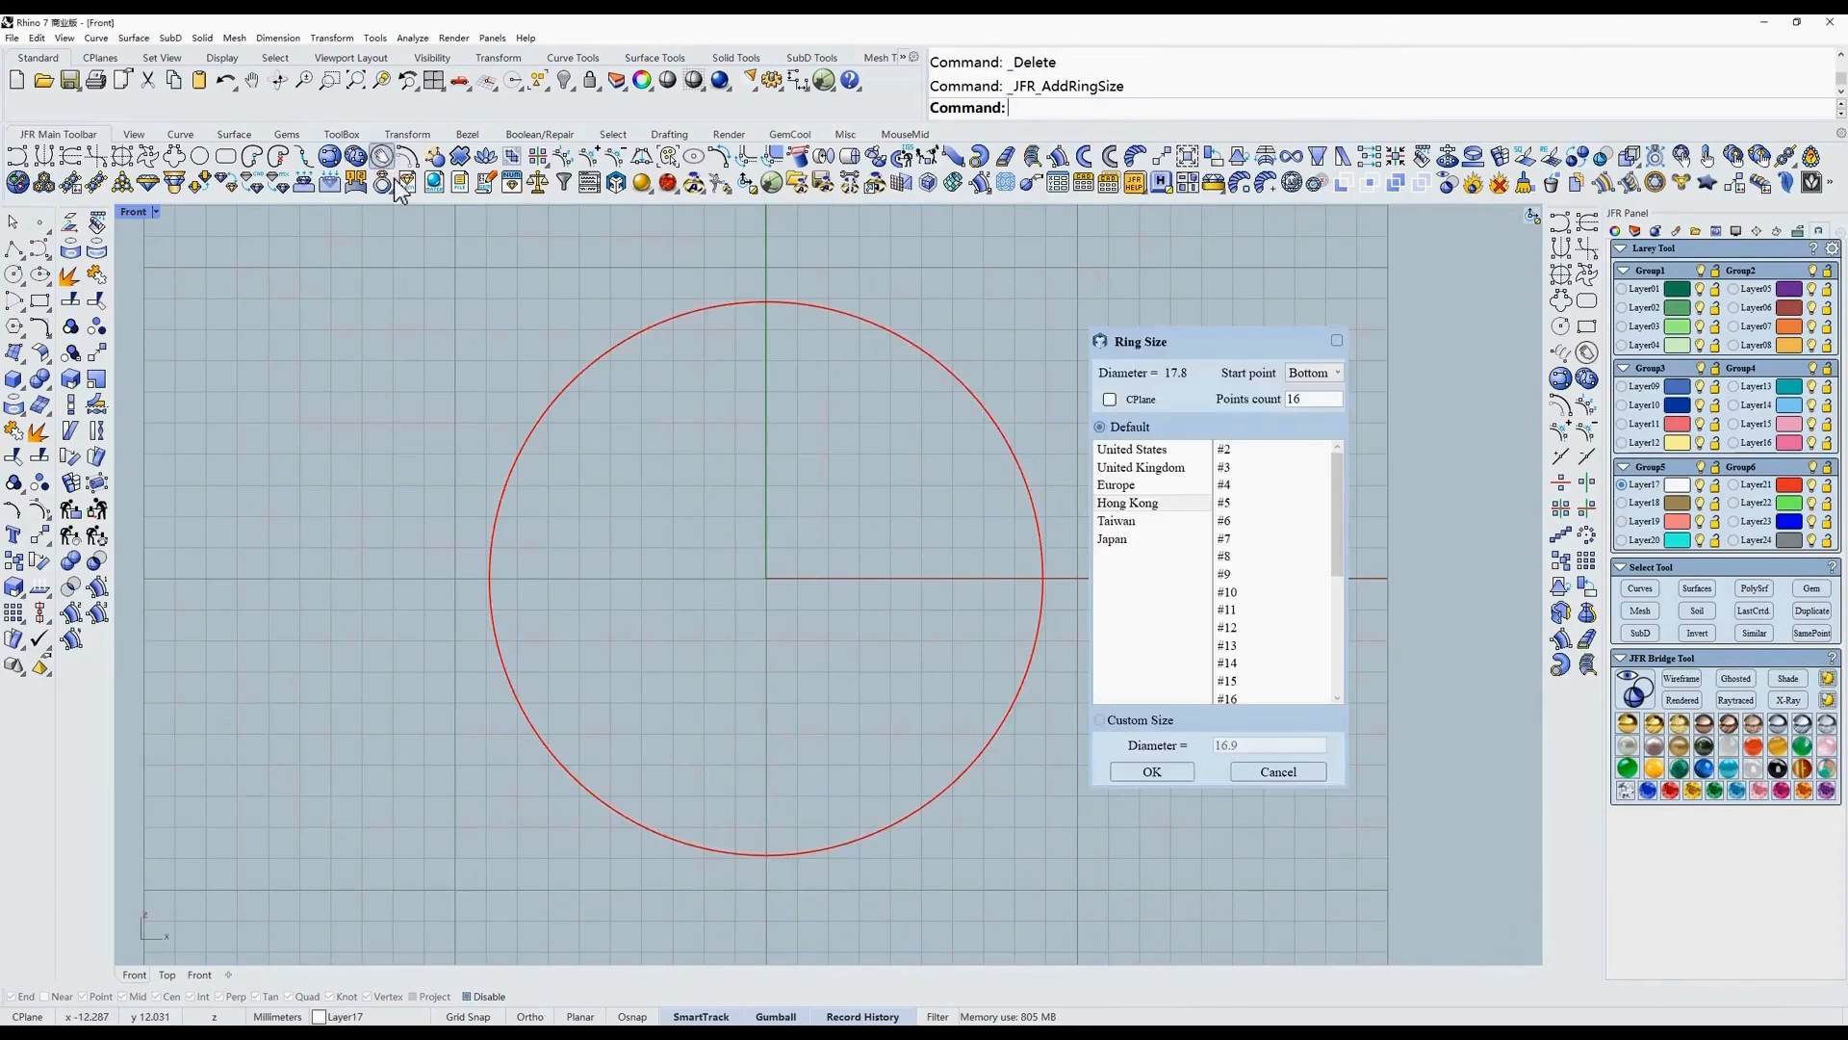
left_click(1103, 722)
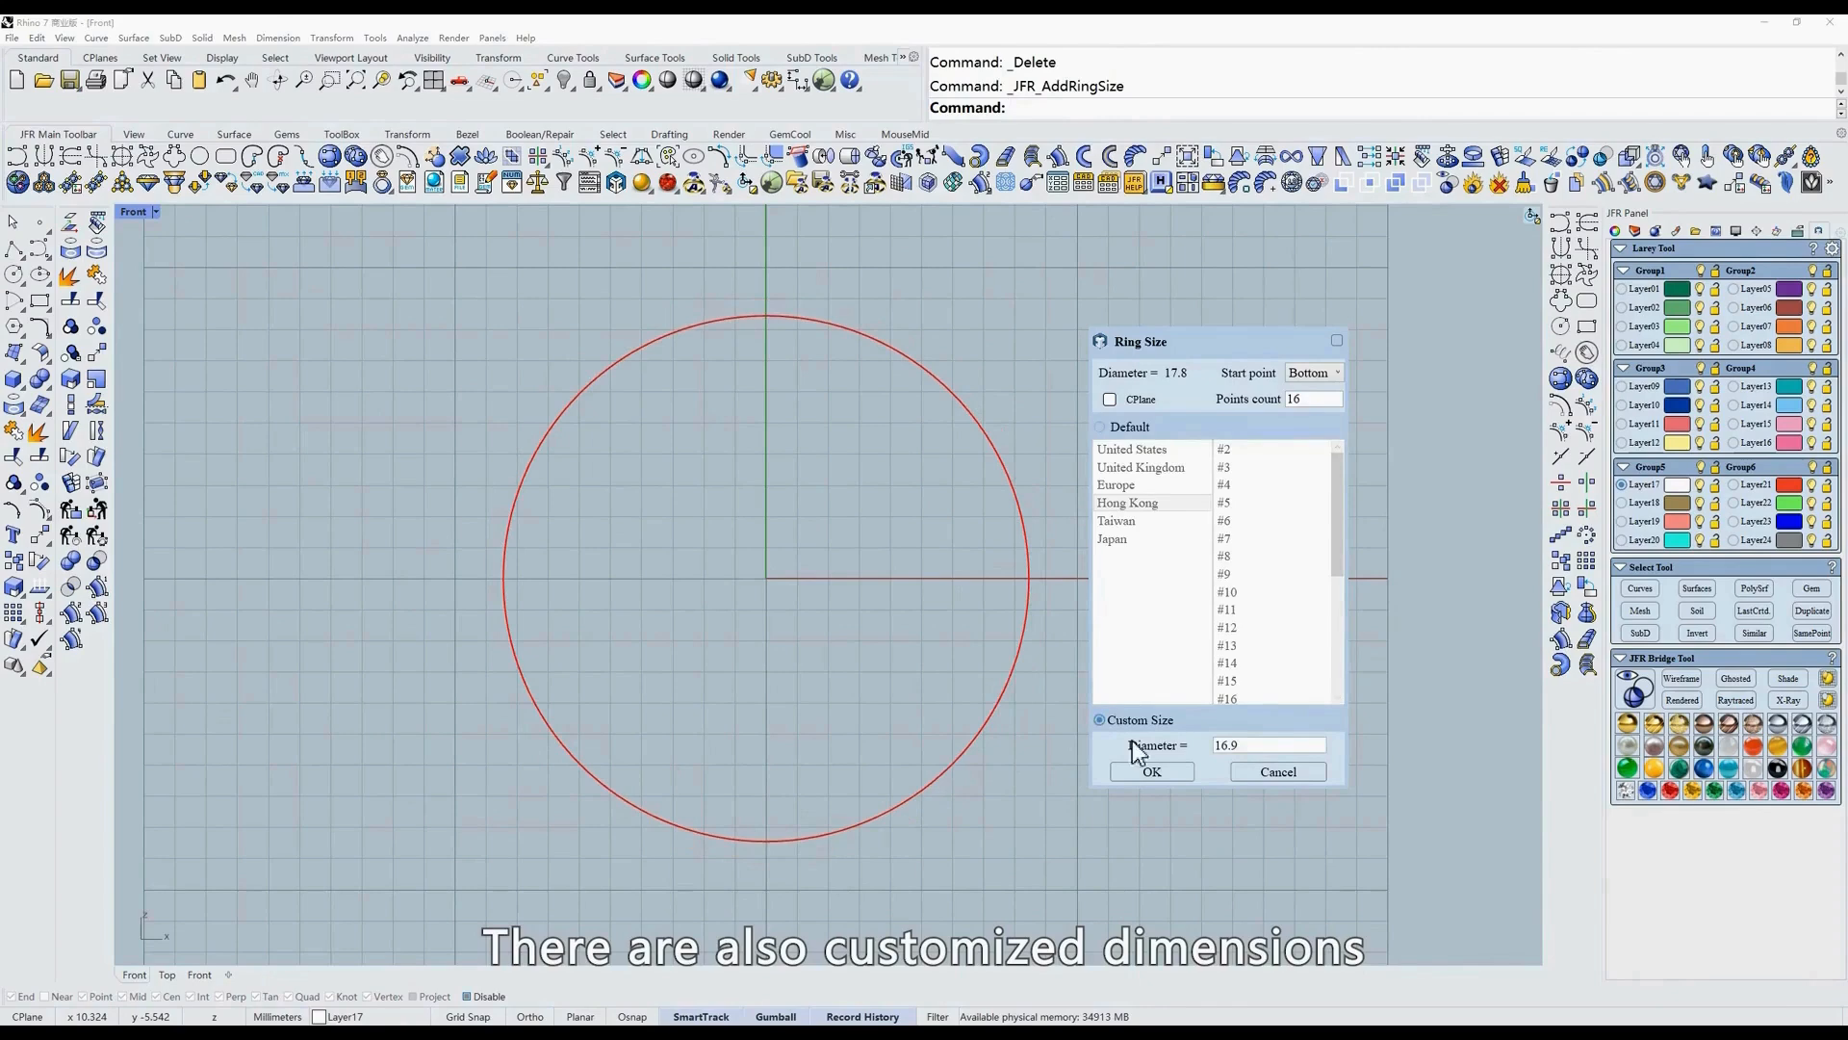
type("18")
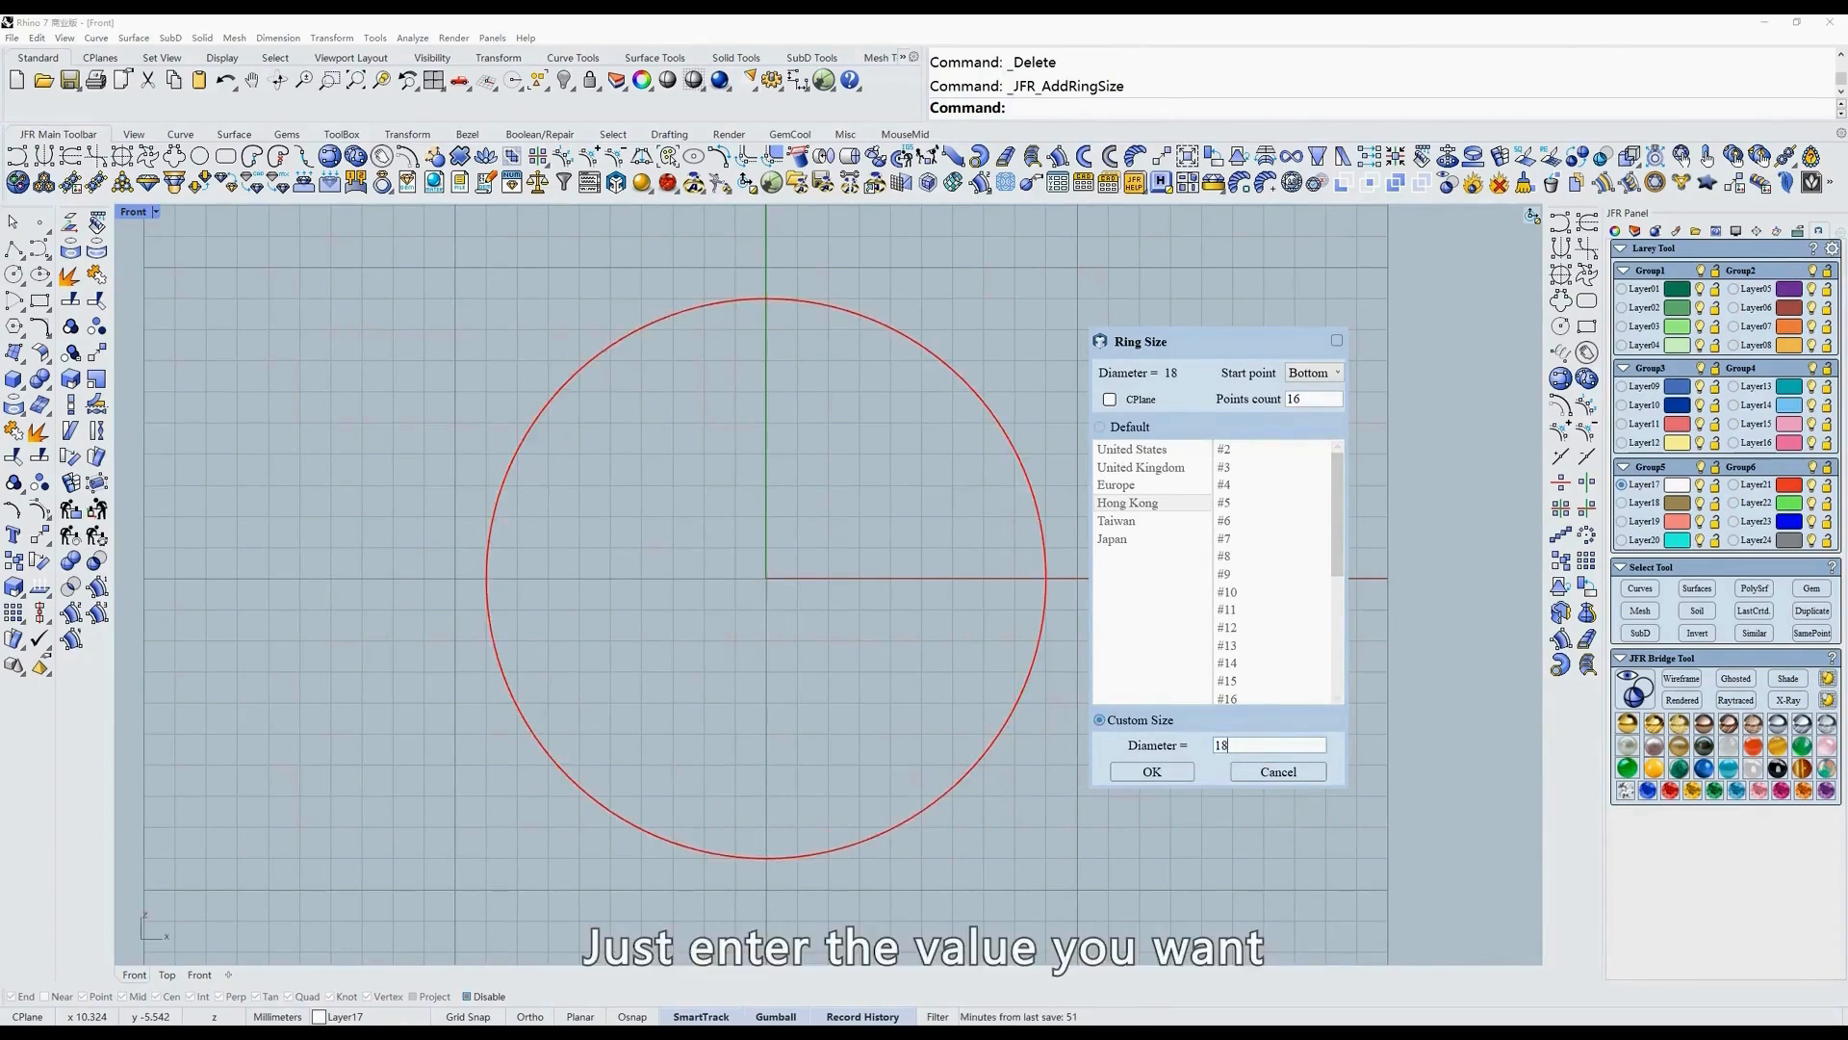
left_click(1146, 770)
left_click(564, 160)
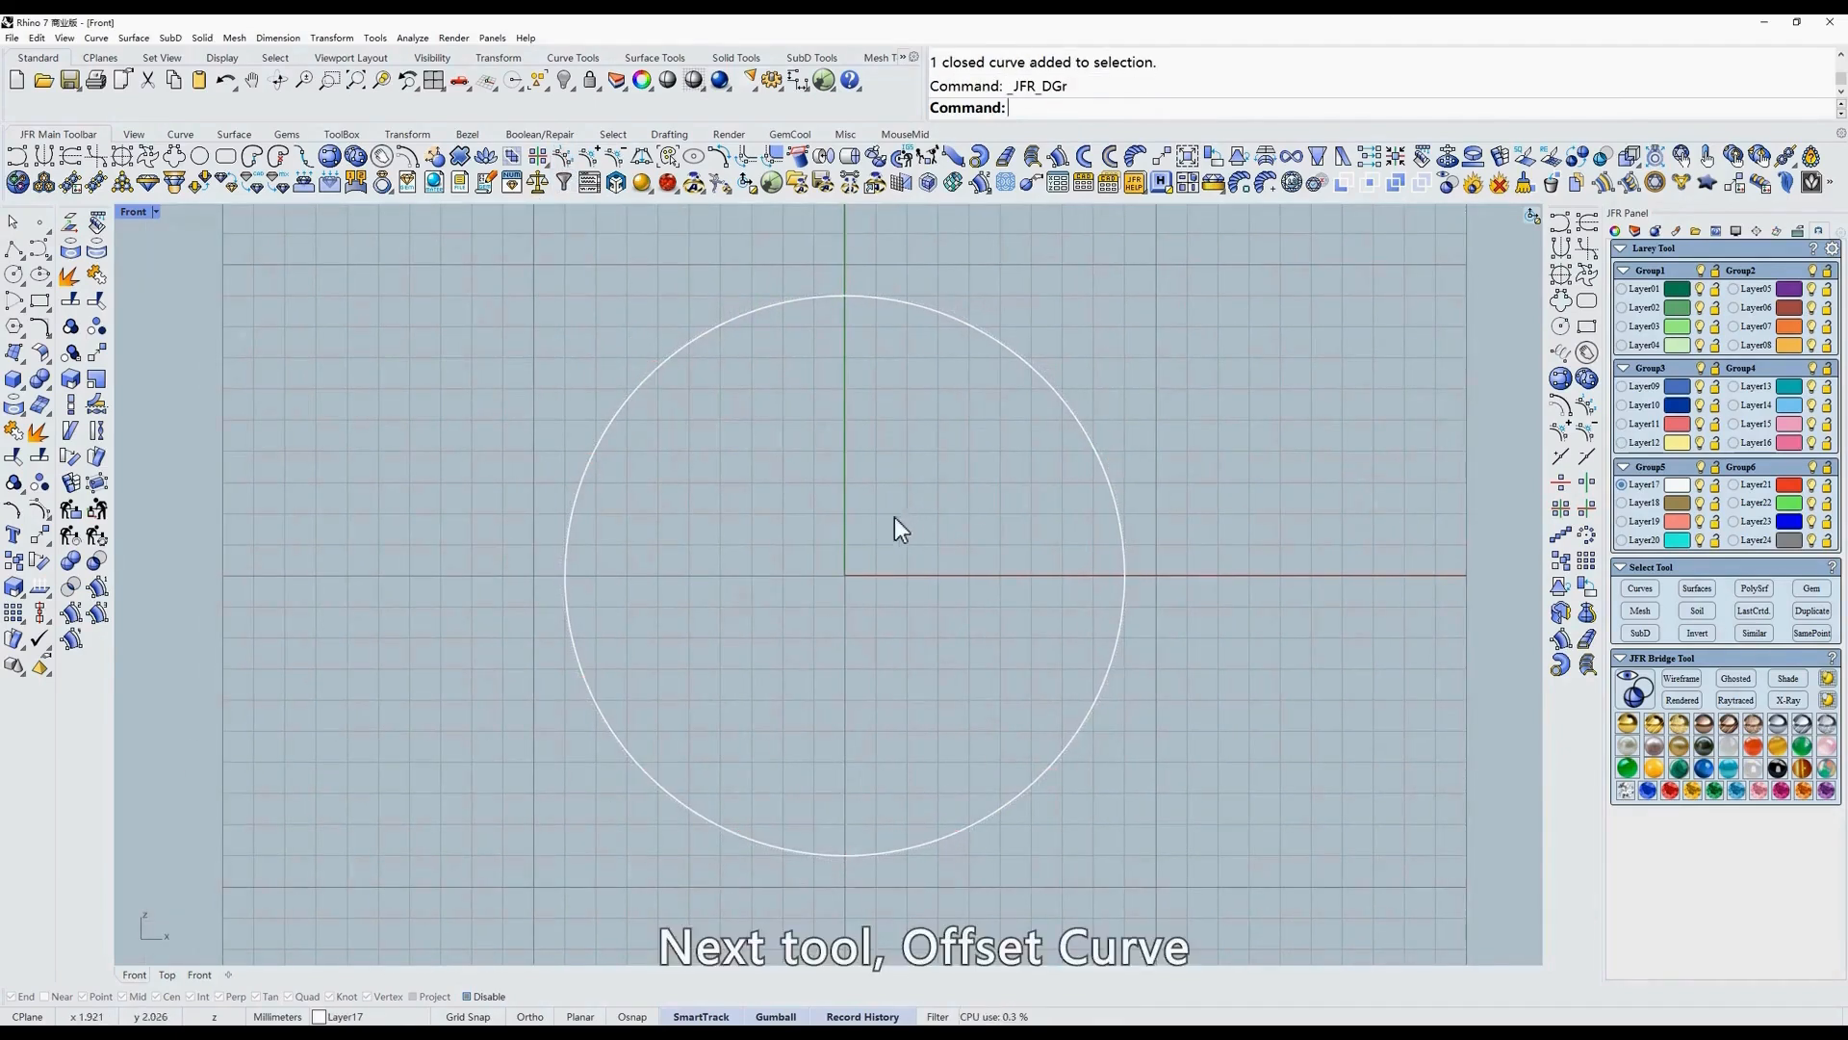
Offset the ring circle outward by about 1.87 with the JFR Offset Curve tool.
left_click(408, 159)
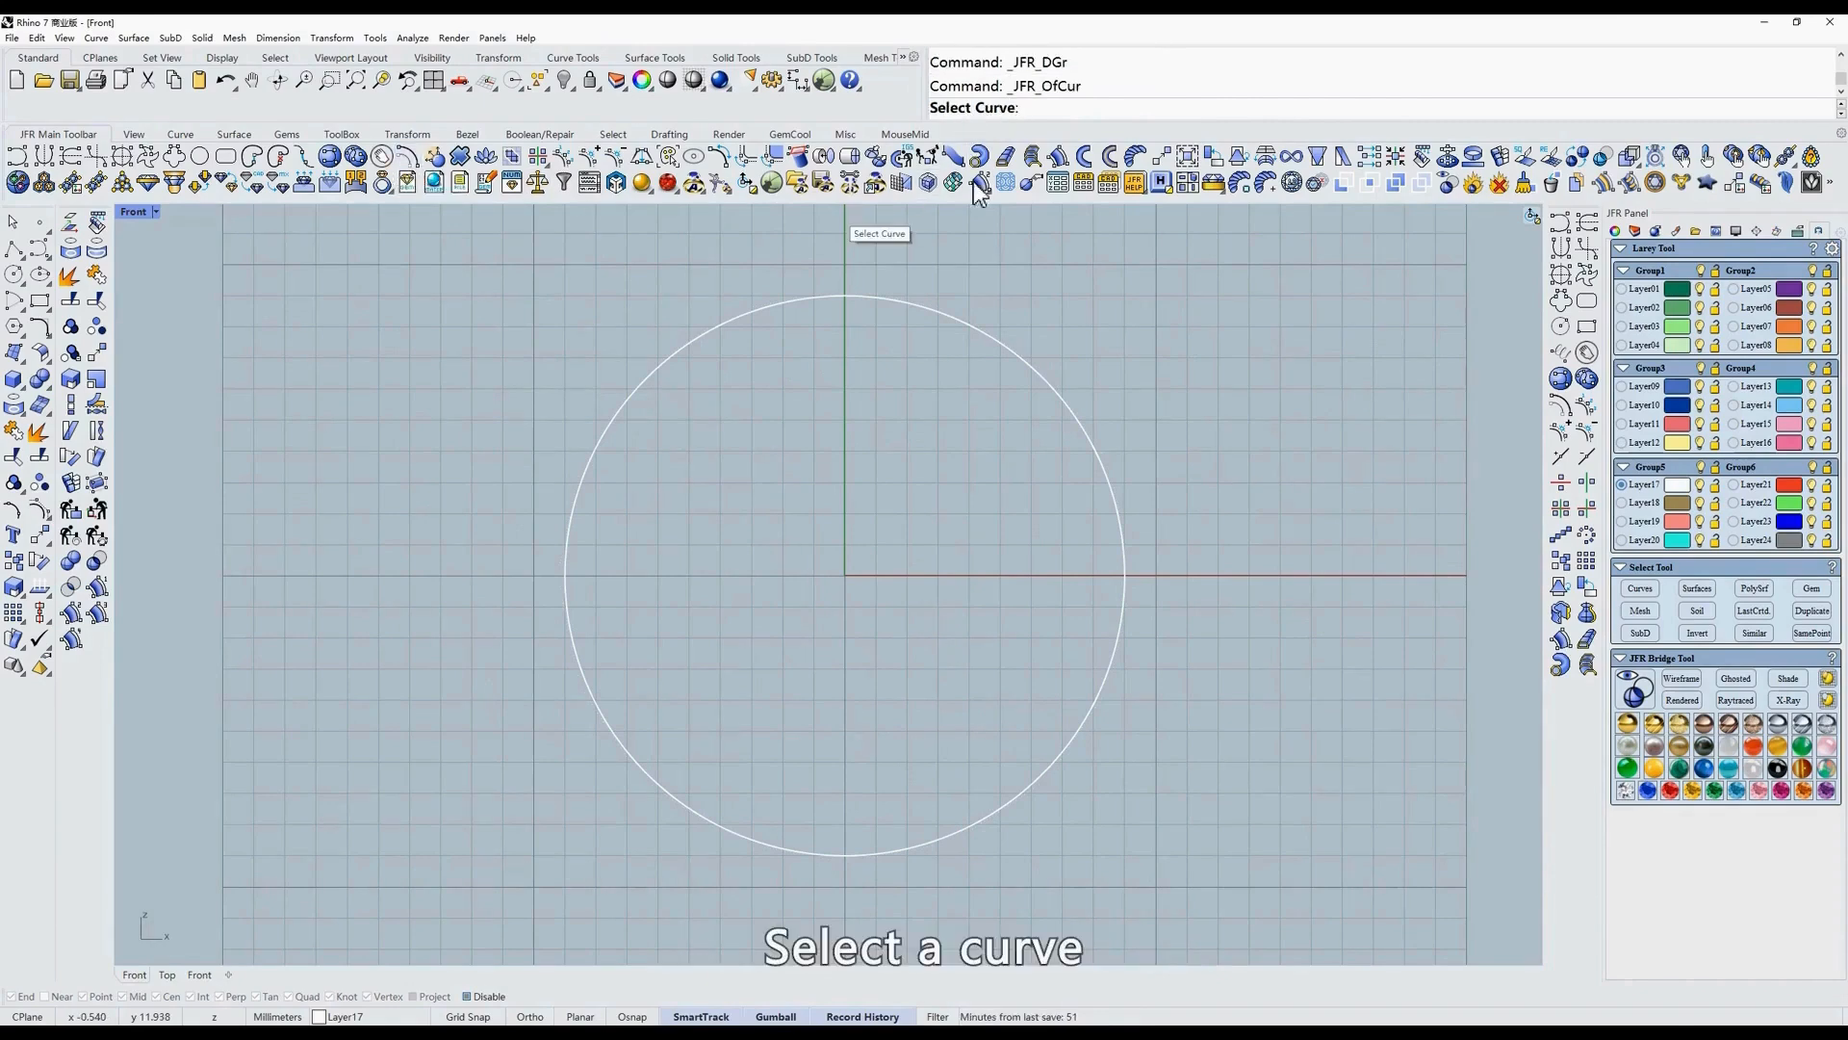
left_click(896, 301)
key("Return")
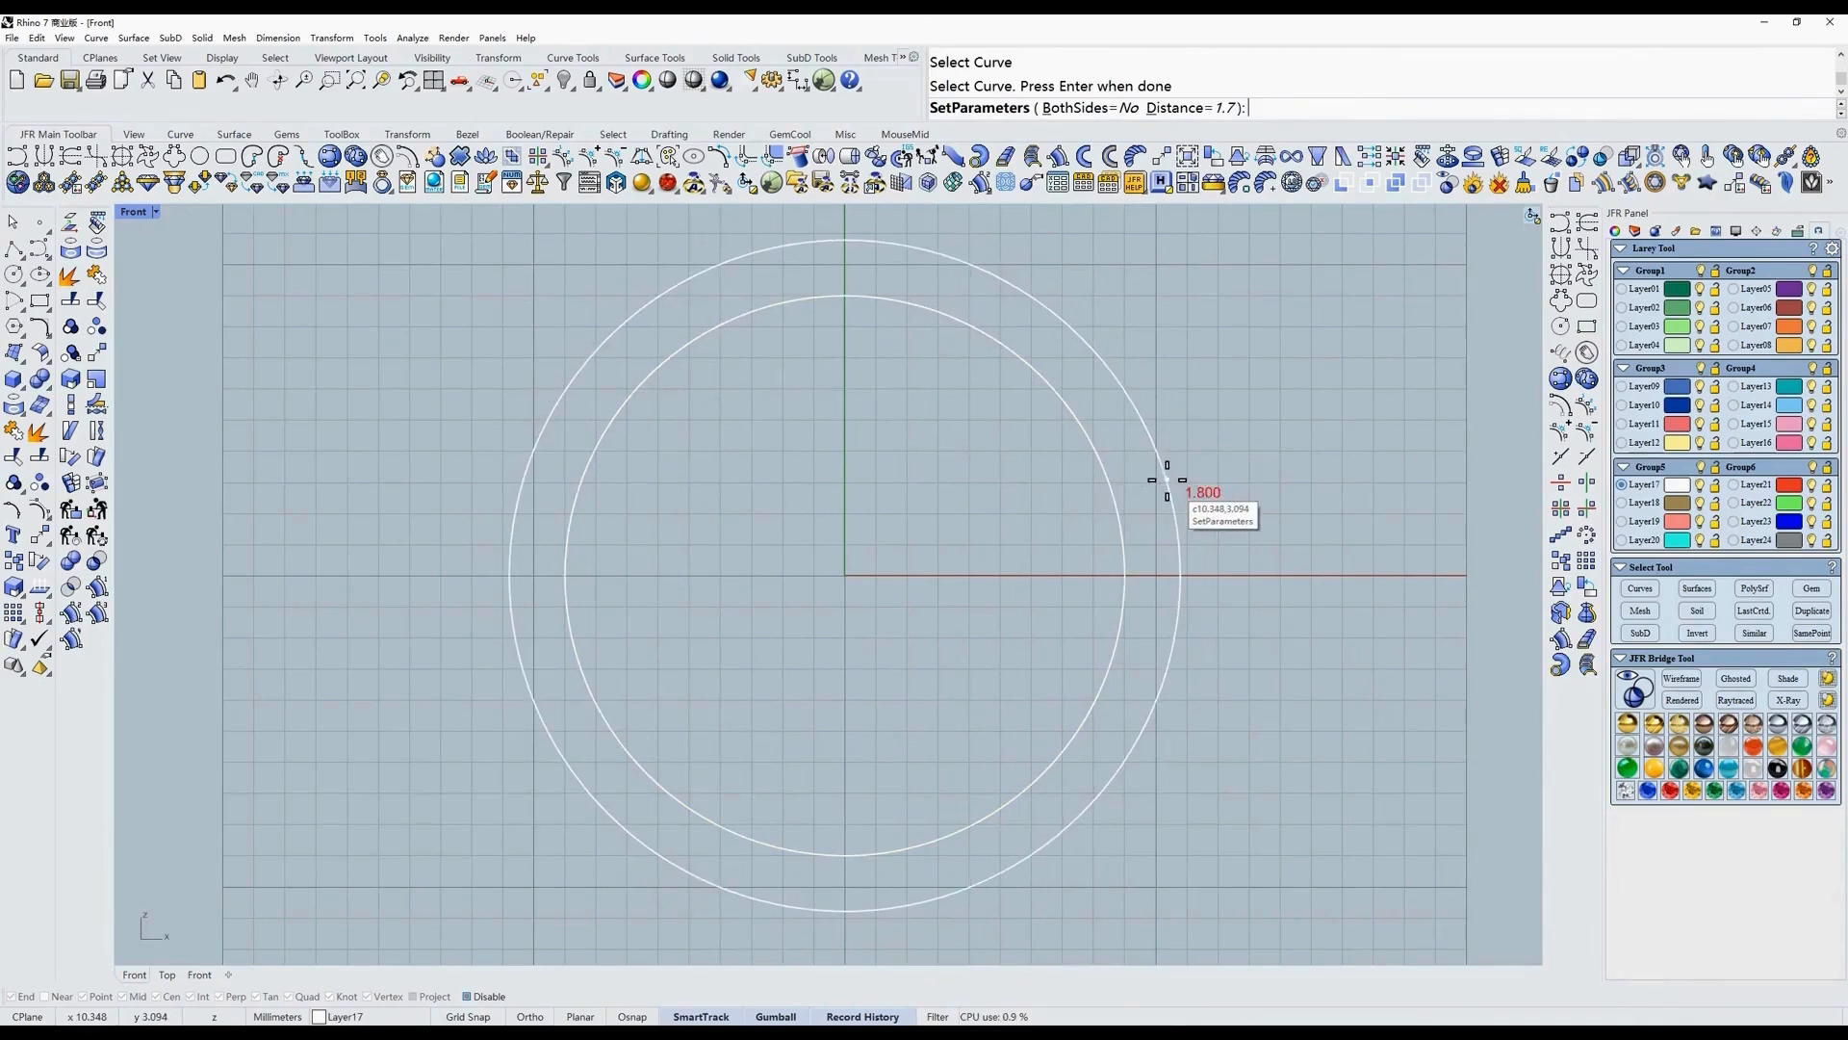
left_click(1166, 479)
Compare the numbered control points of both circles, hide them and delete the outer circle.
left_click_drag(1211, 445, 1122, 498)
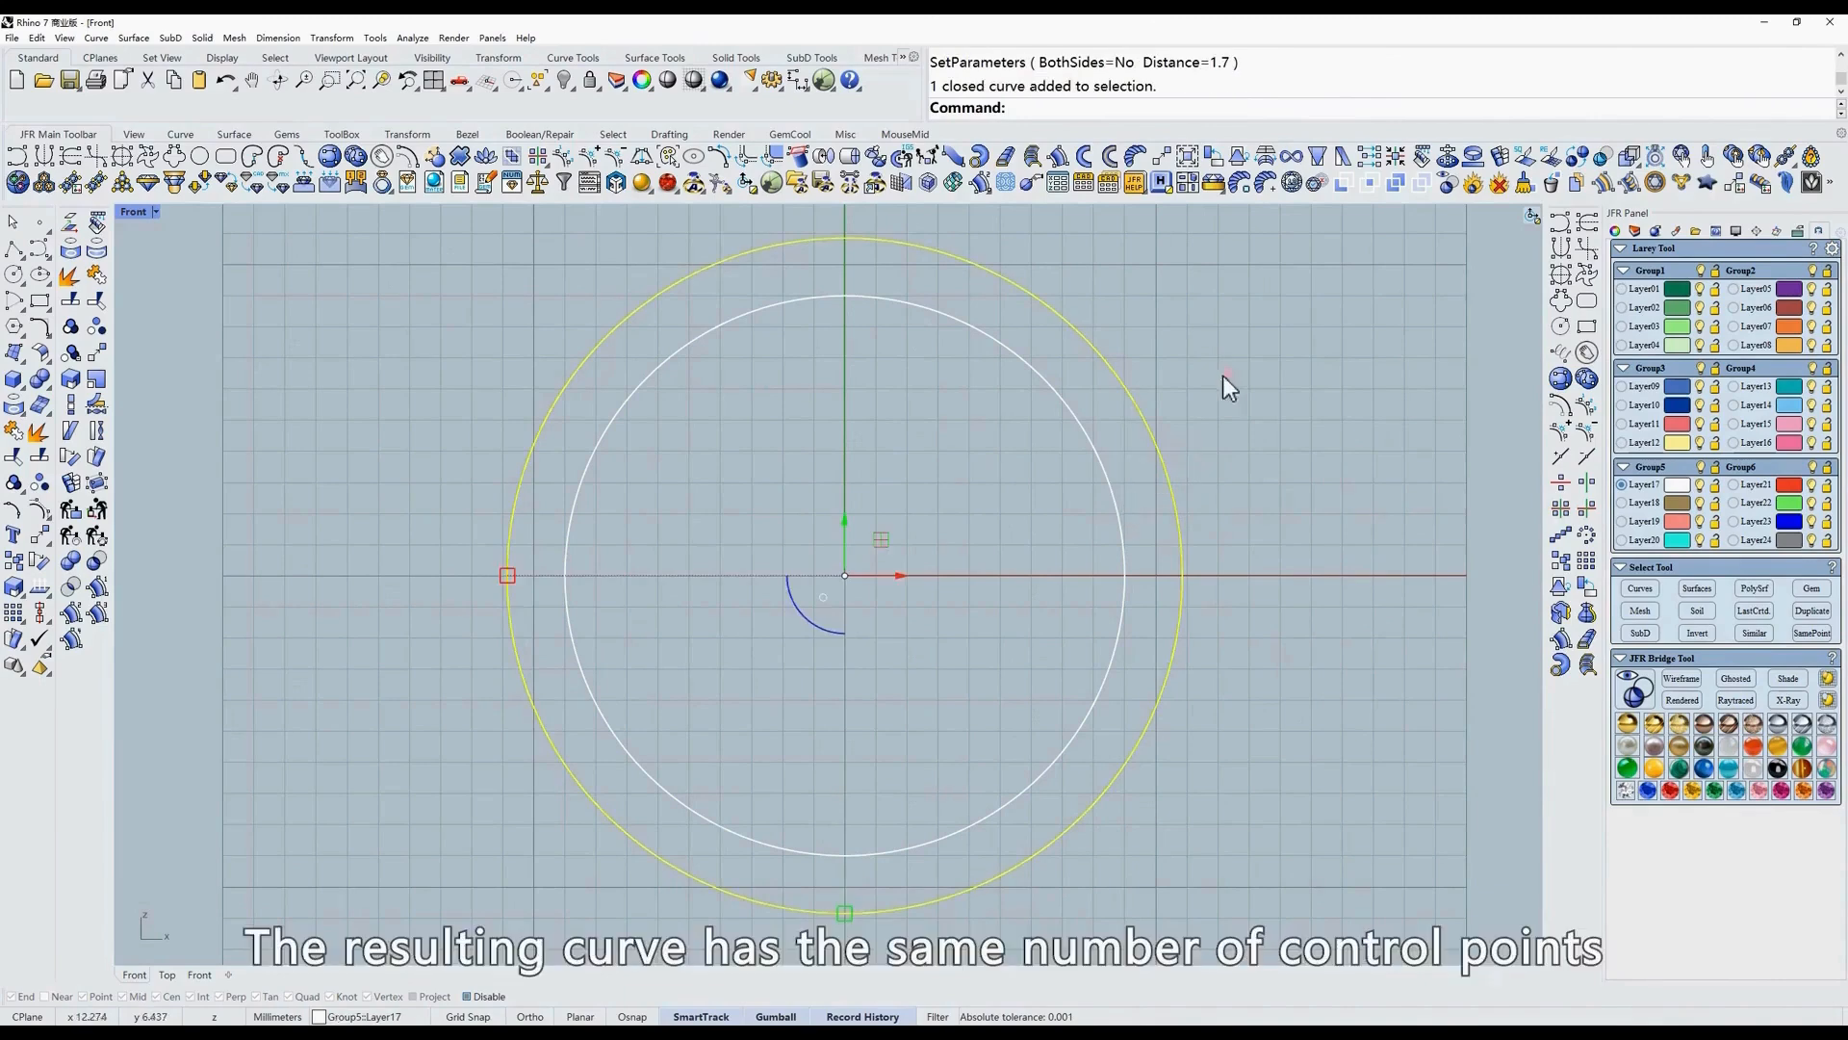
left_click_drag(1156, 371, 863, 425)
left_click(564, 155)
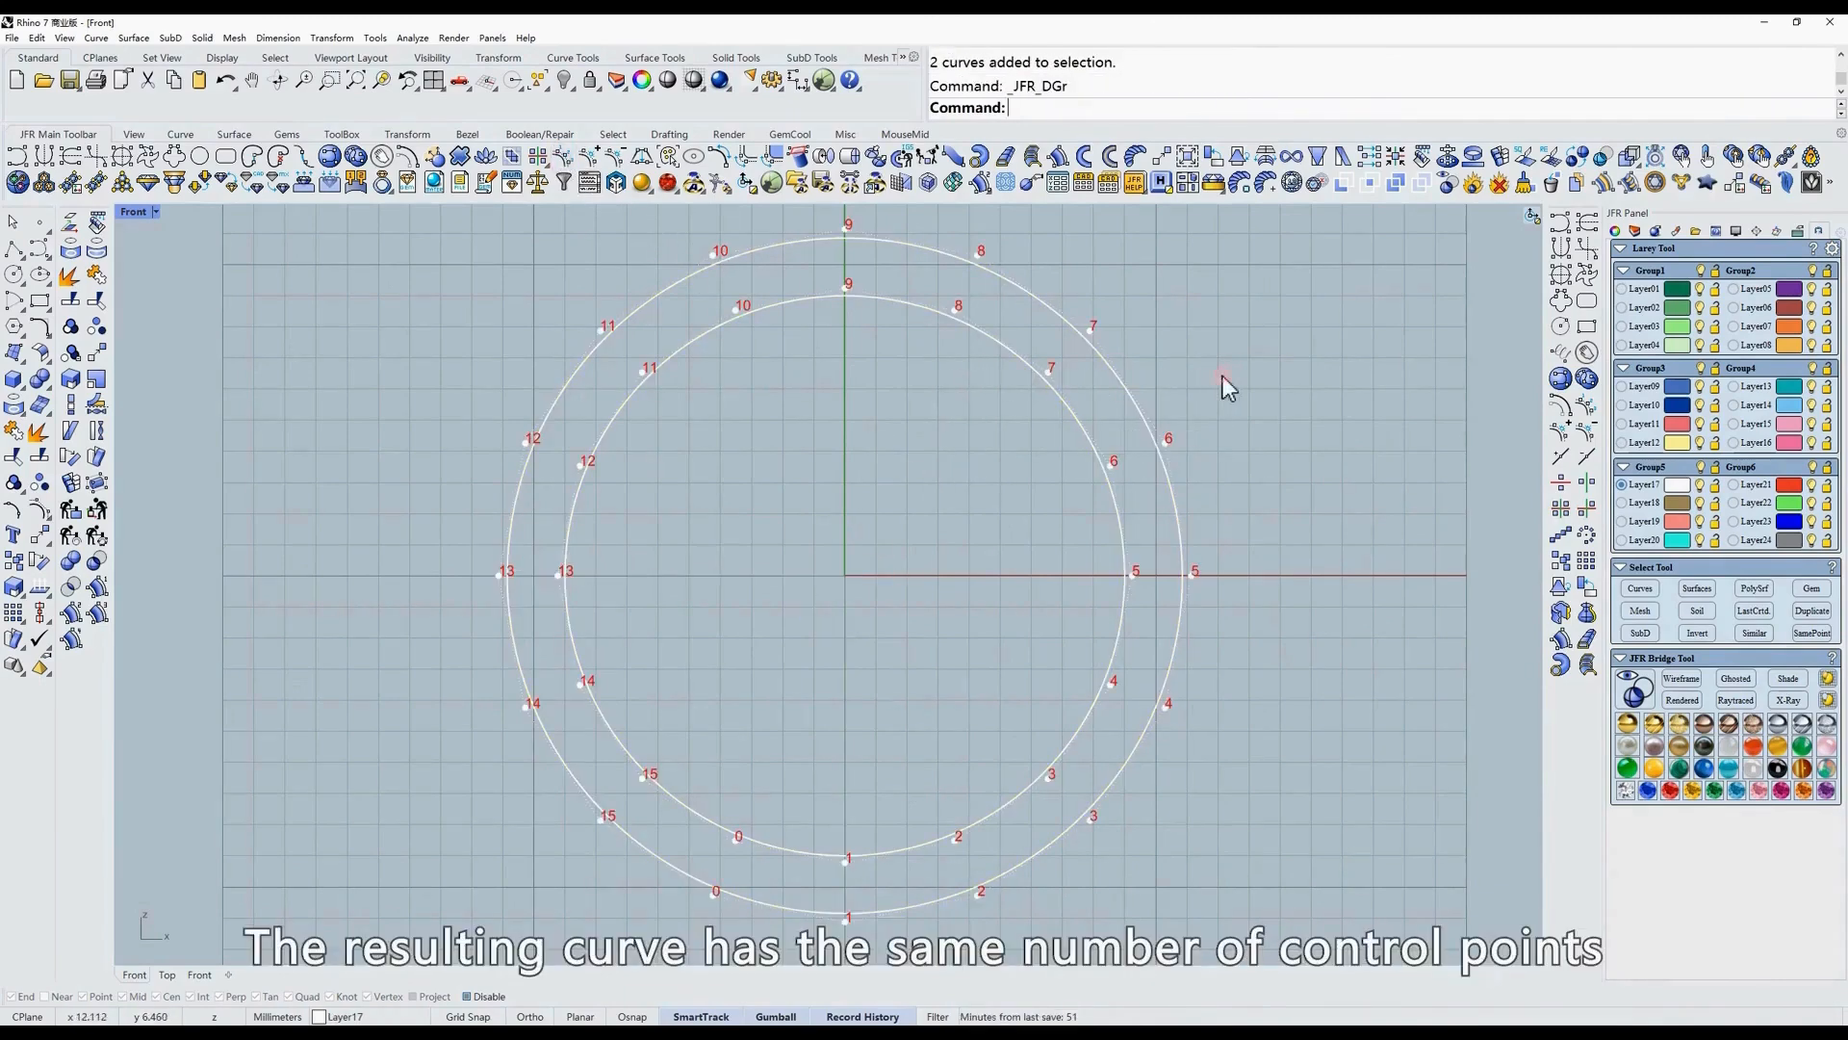
key("Escape")
left_click_drag(1153, 358, 1090, 367)
key("Delete")
Start a new offset of the remaining ring circle with BothSides enabled and a distance of 1.8.
left_click_drag(687, 440, 489, 358)
left_click(407, 156)
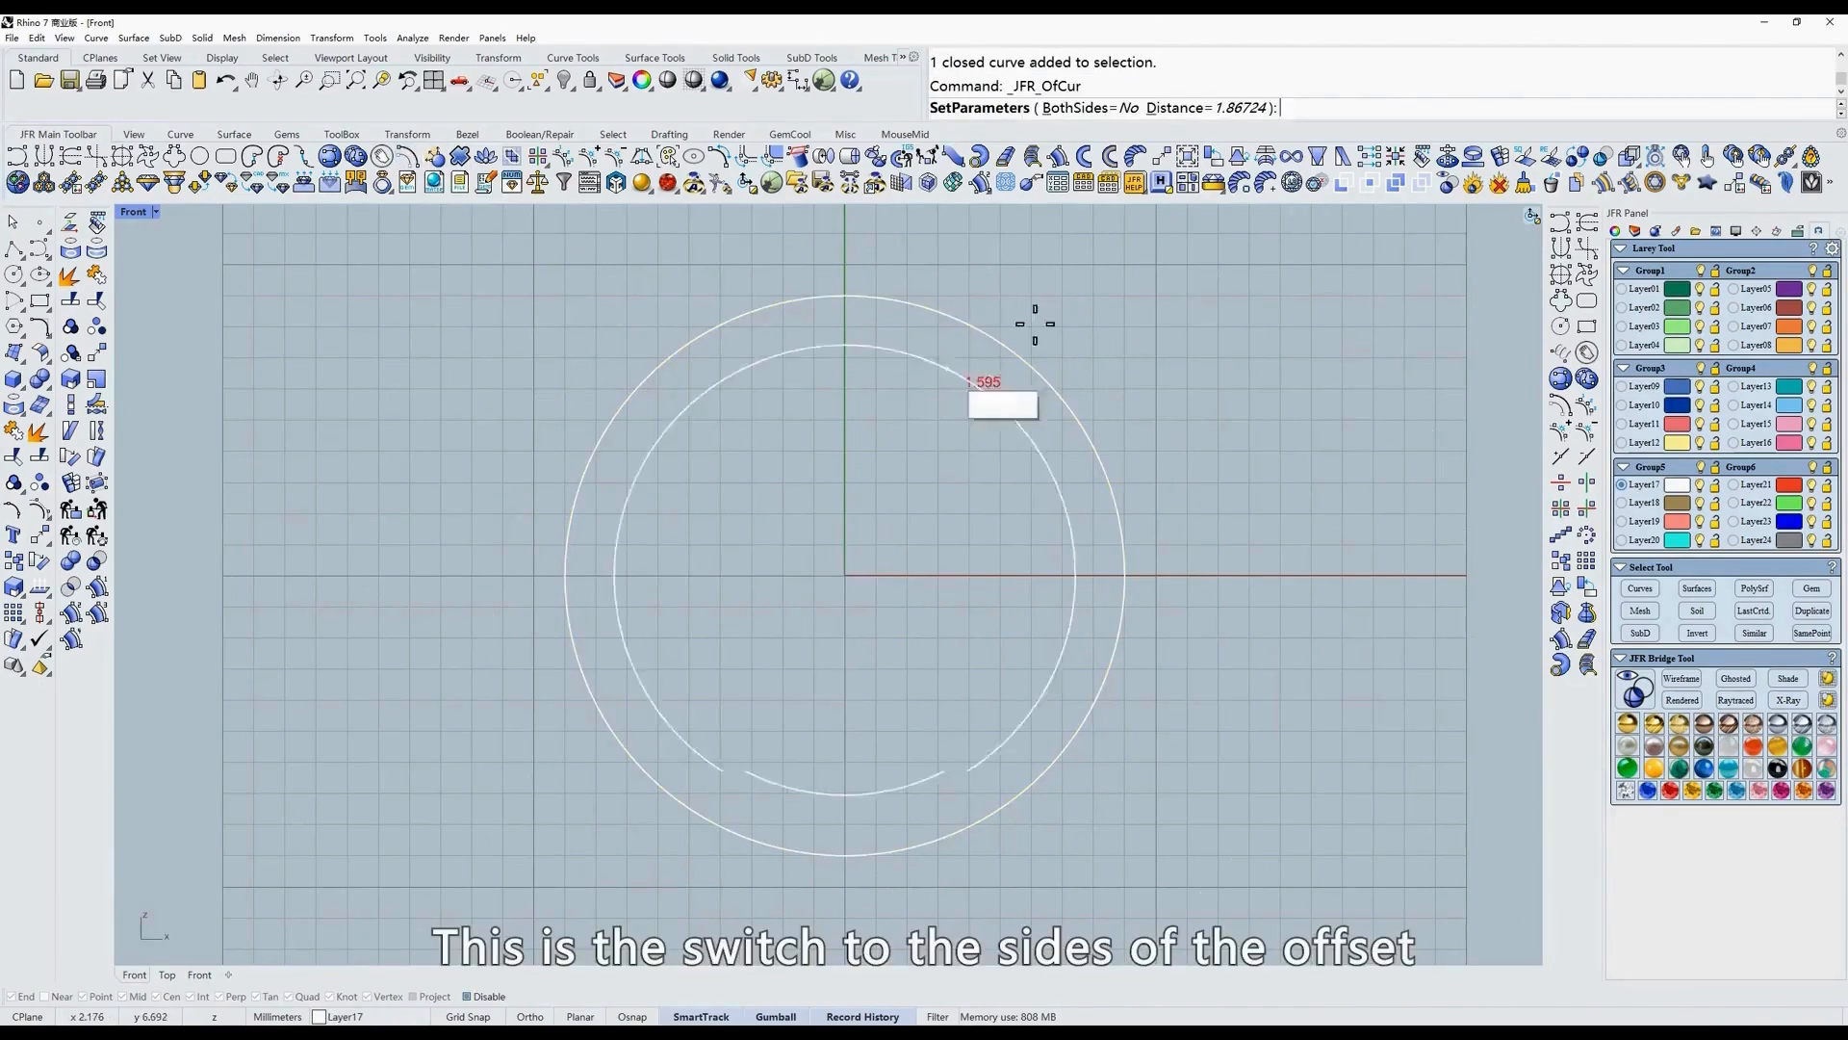
left_click(1085, 108)
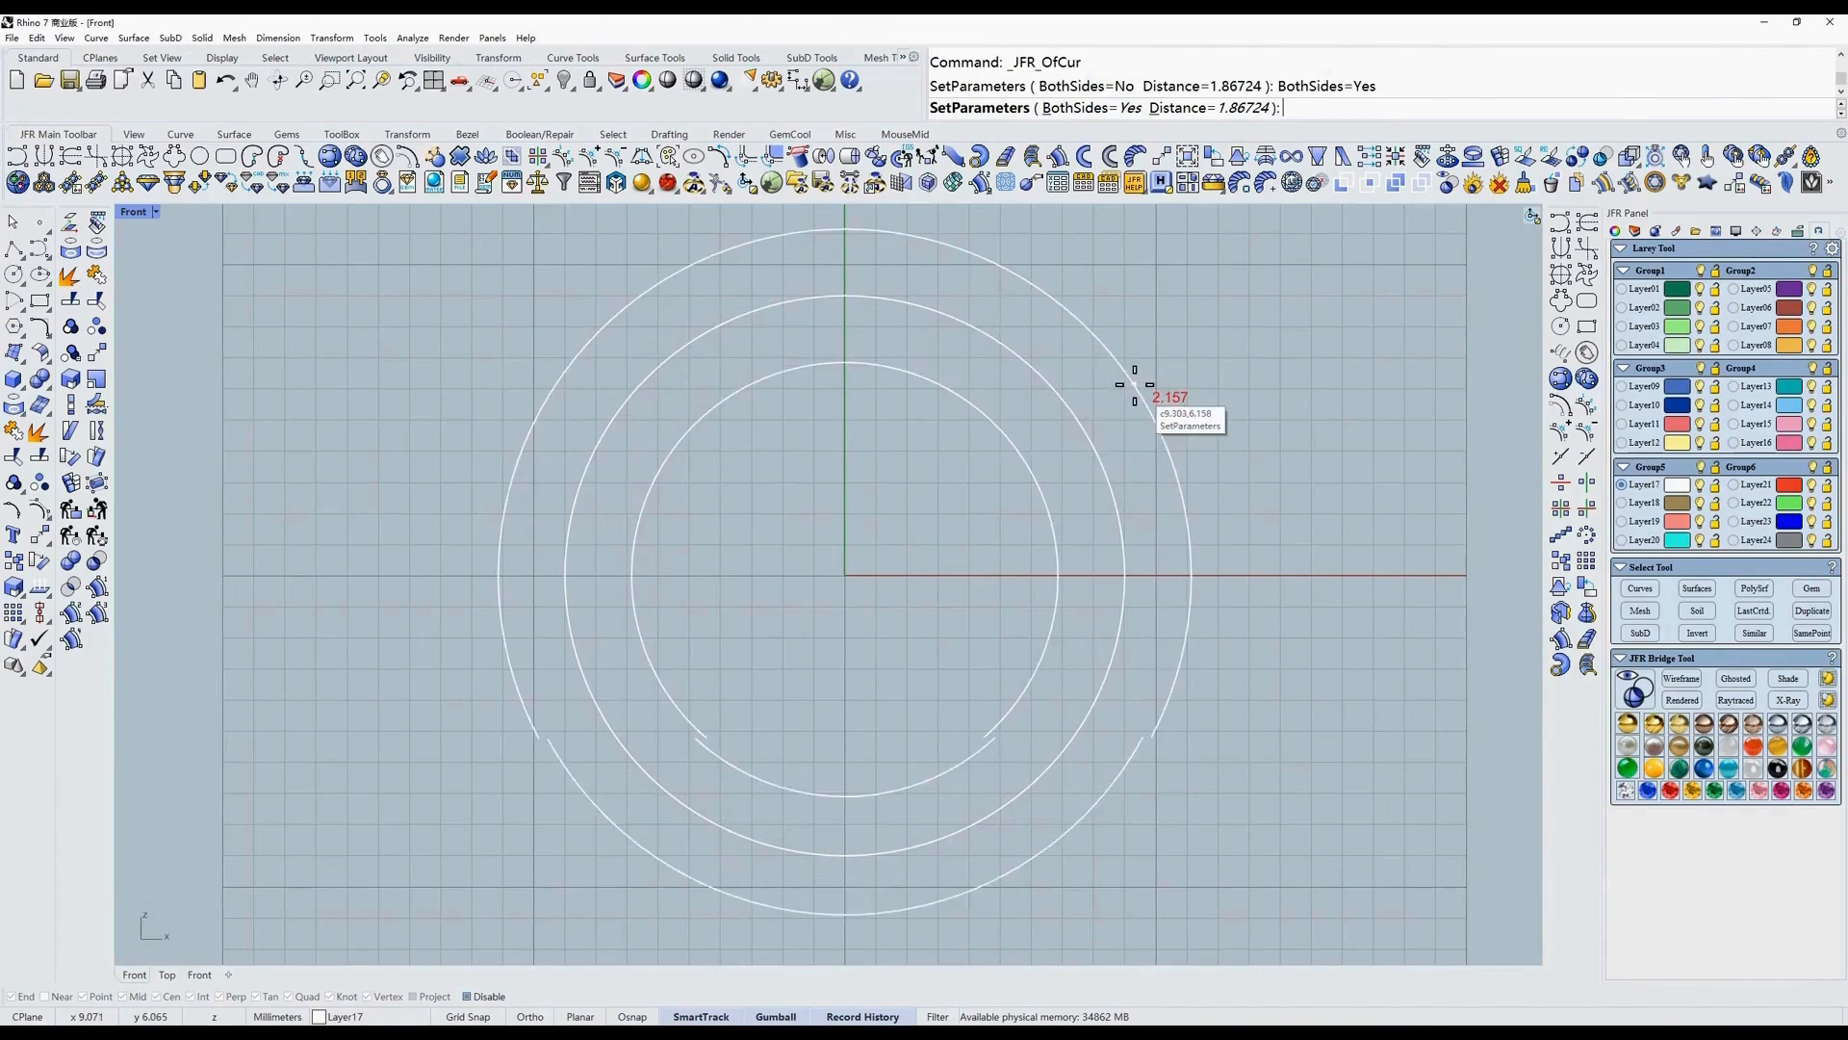
left_click(1186, 108)
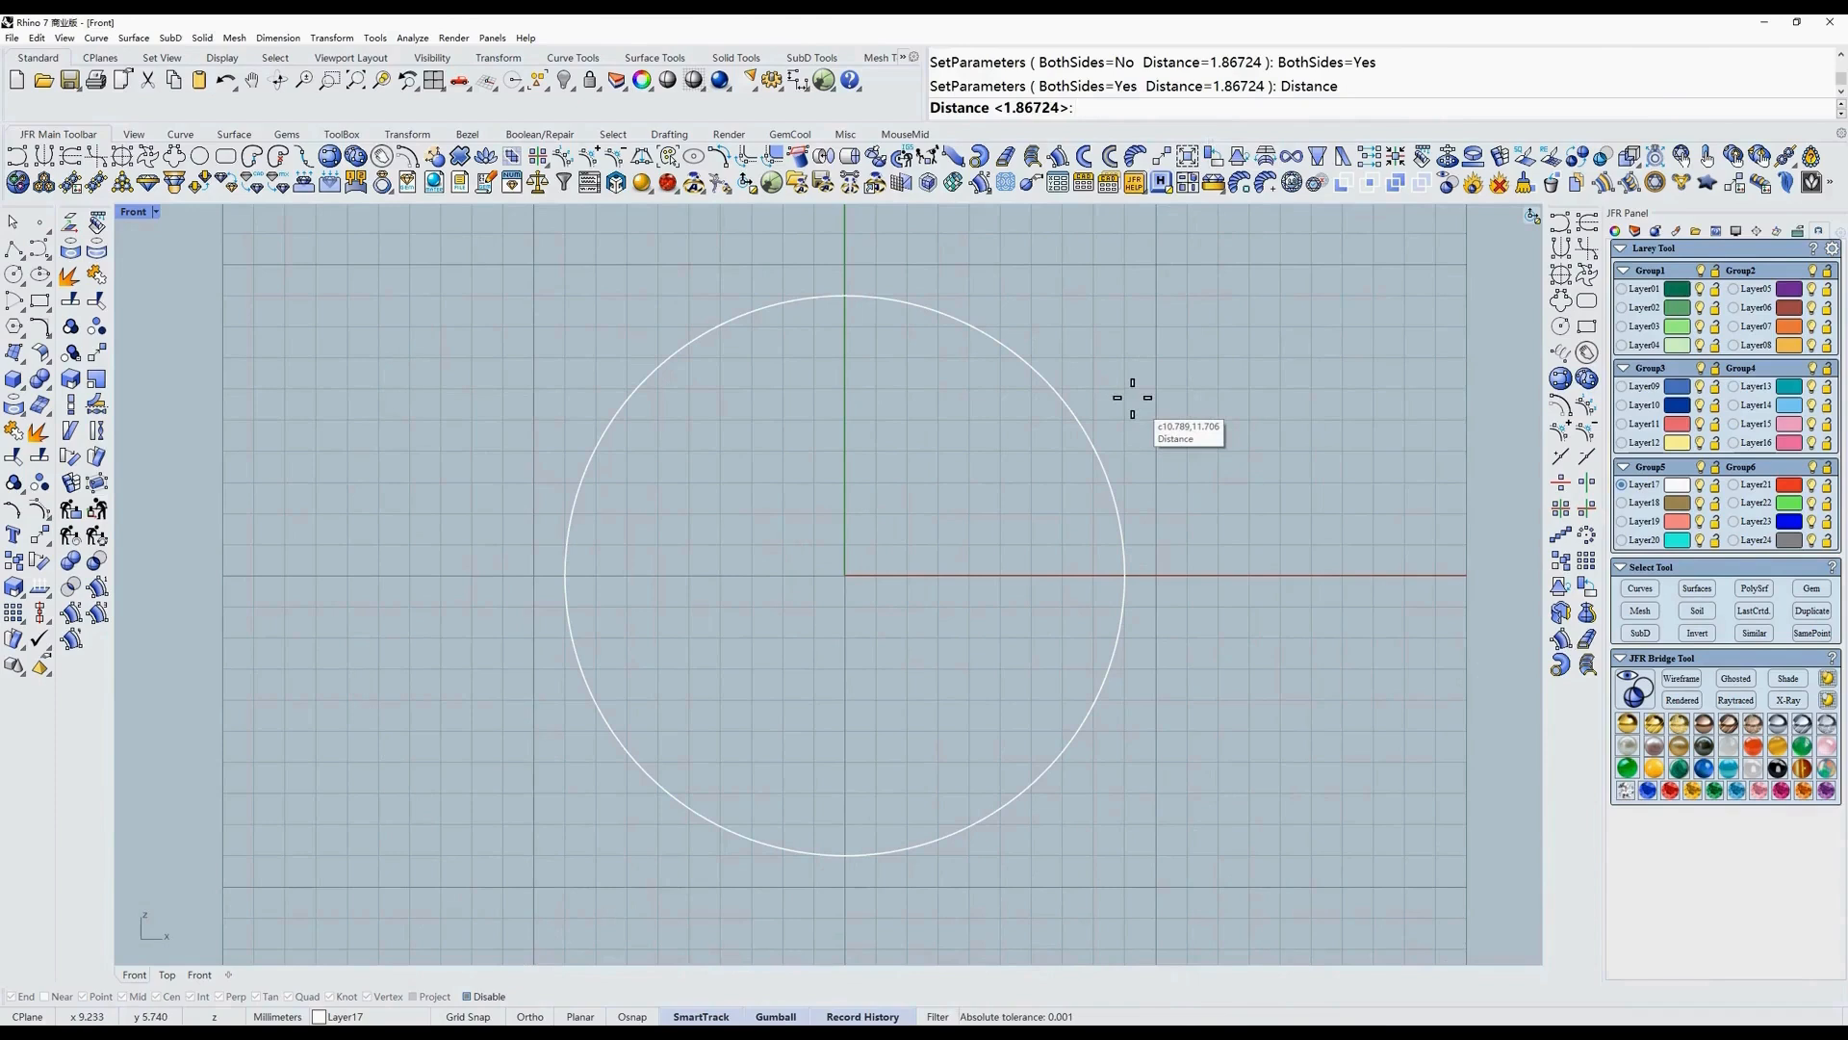
type("1.8")
key("Return")
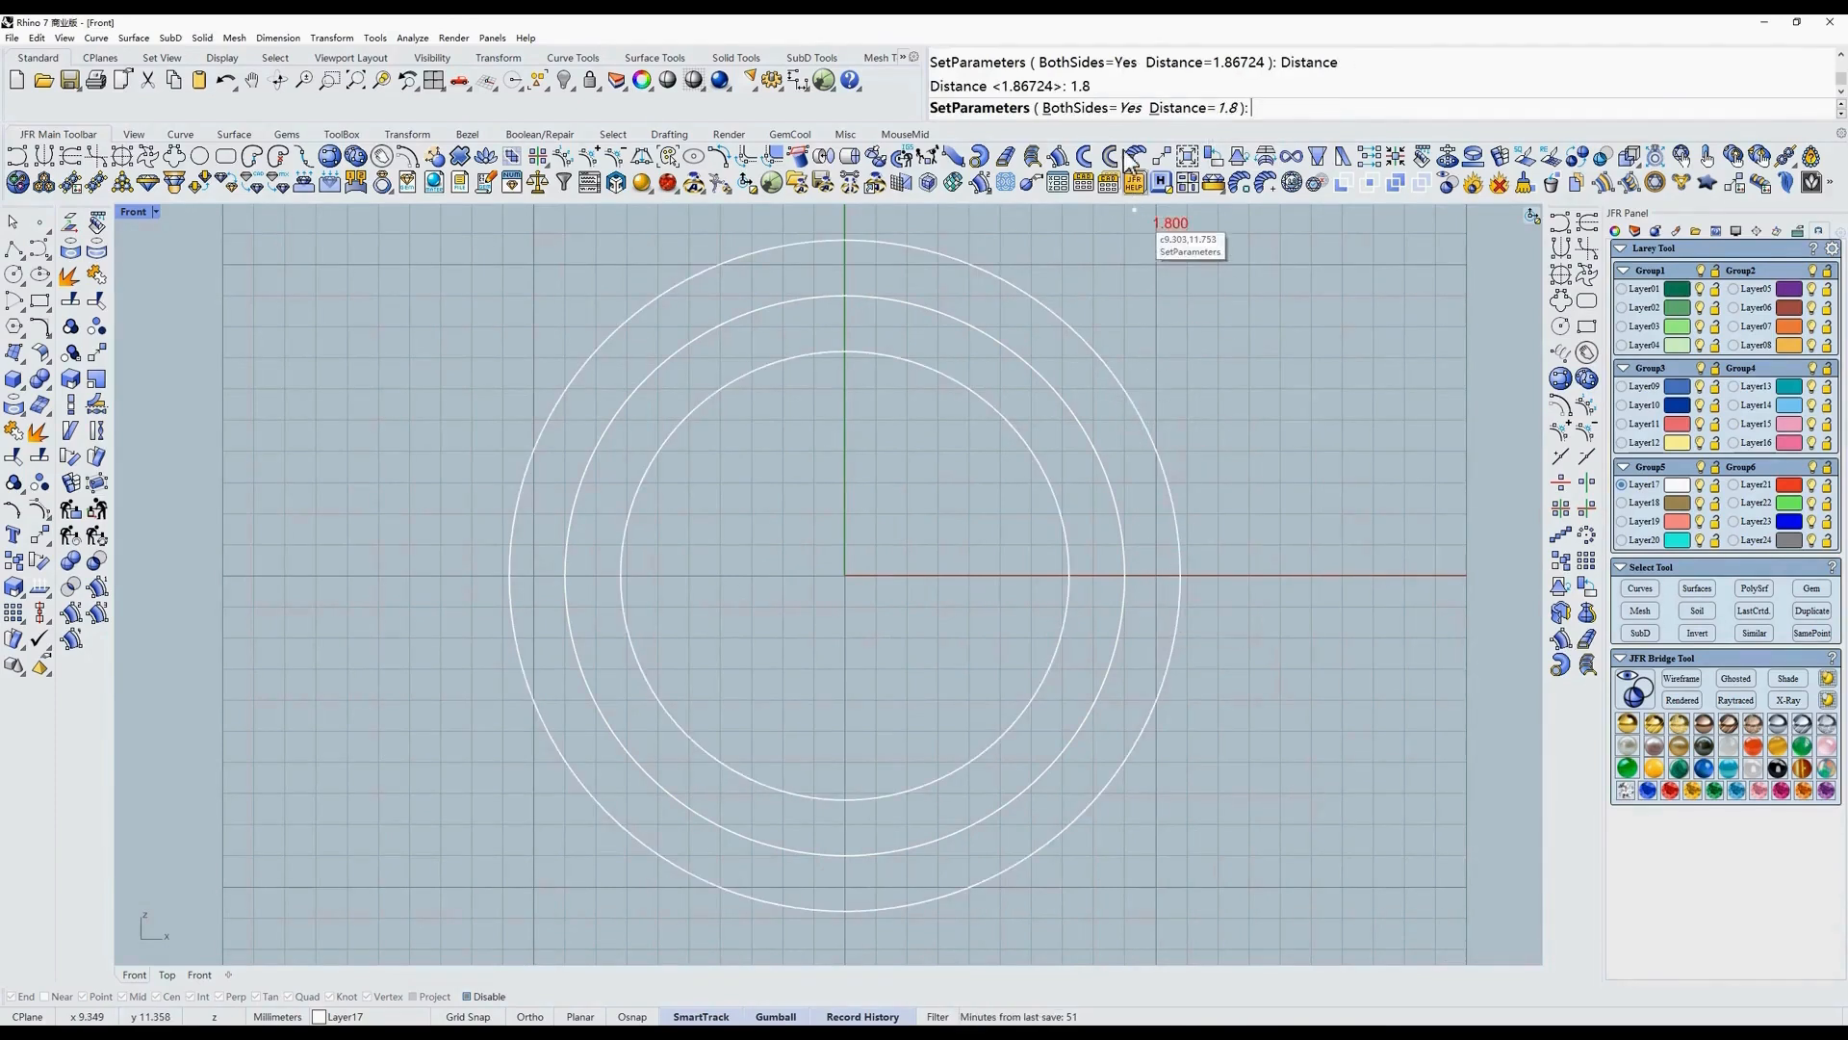
Turn BothSides off, place the offset outside the ring circle and show the control points of both circles.
left_click(1117, 108)
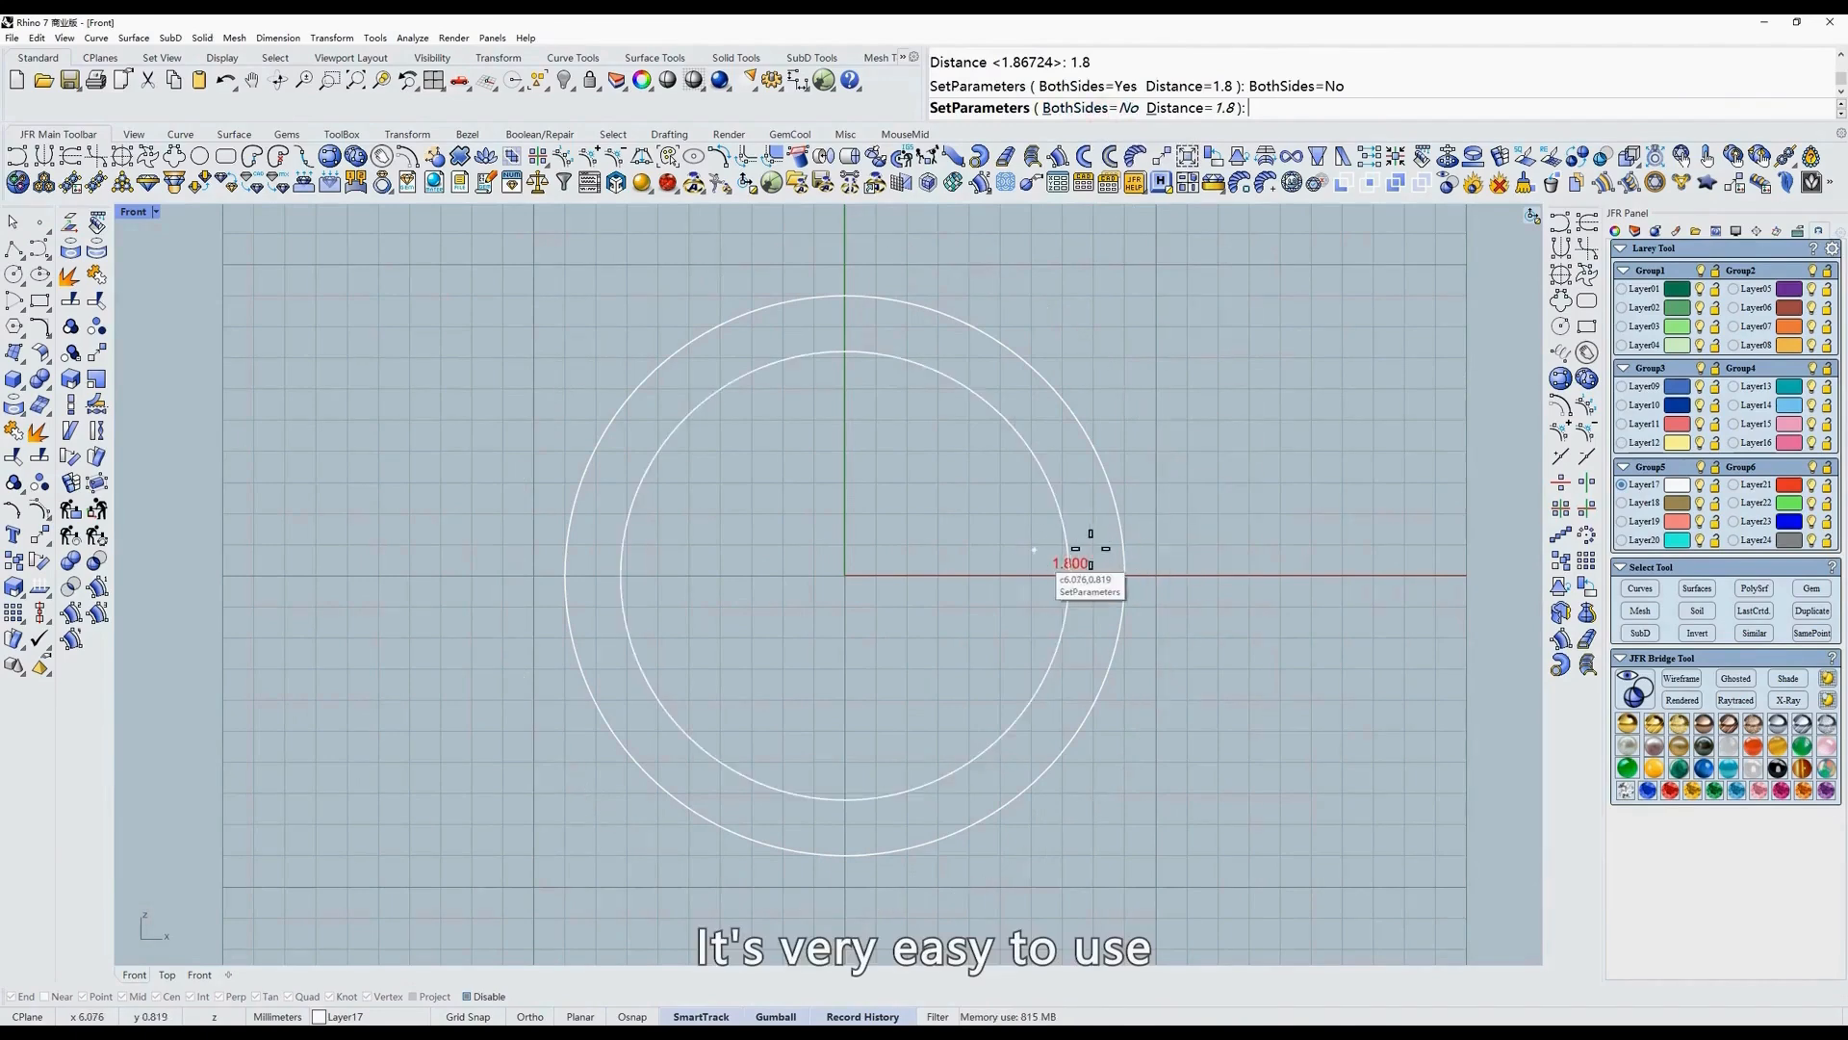
left_click(1184, 539)
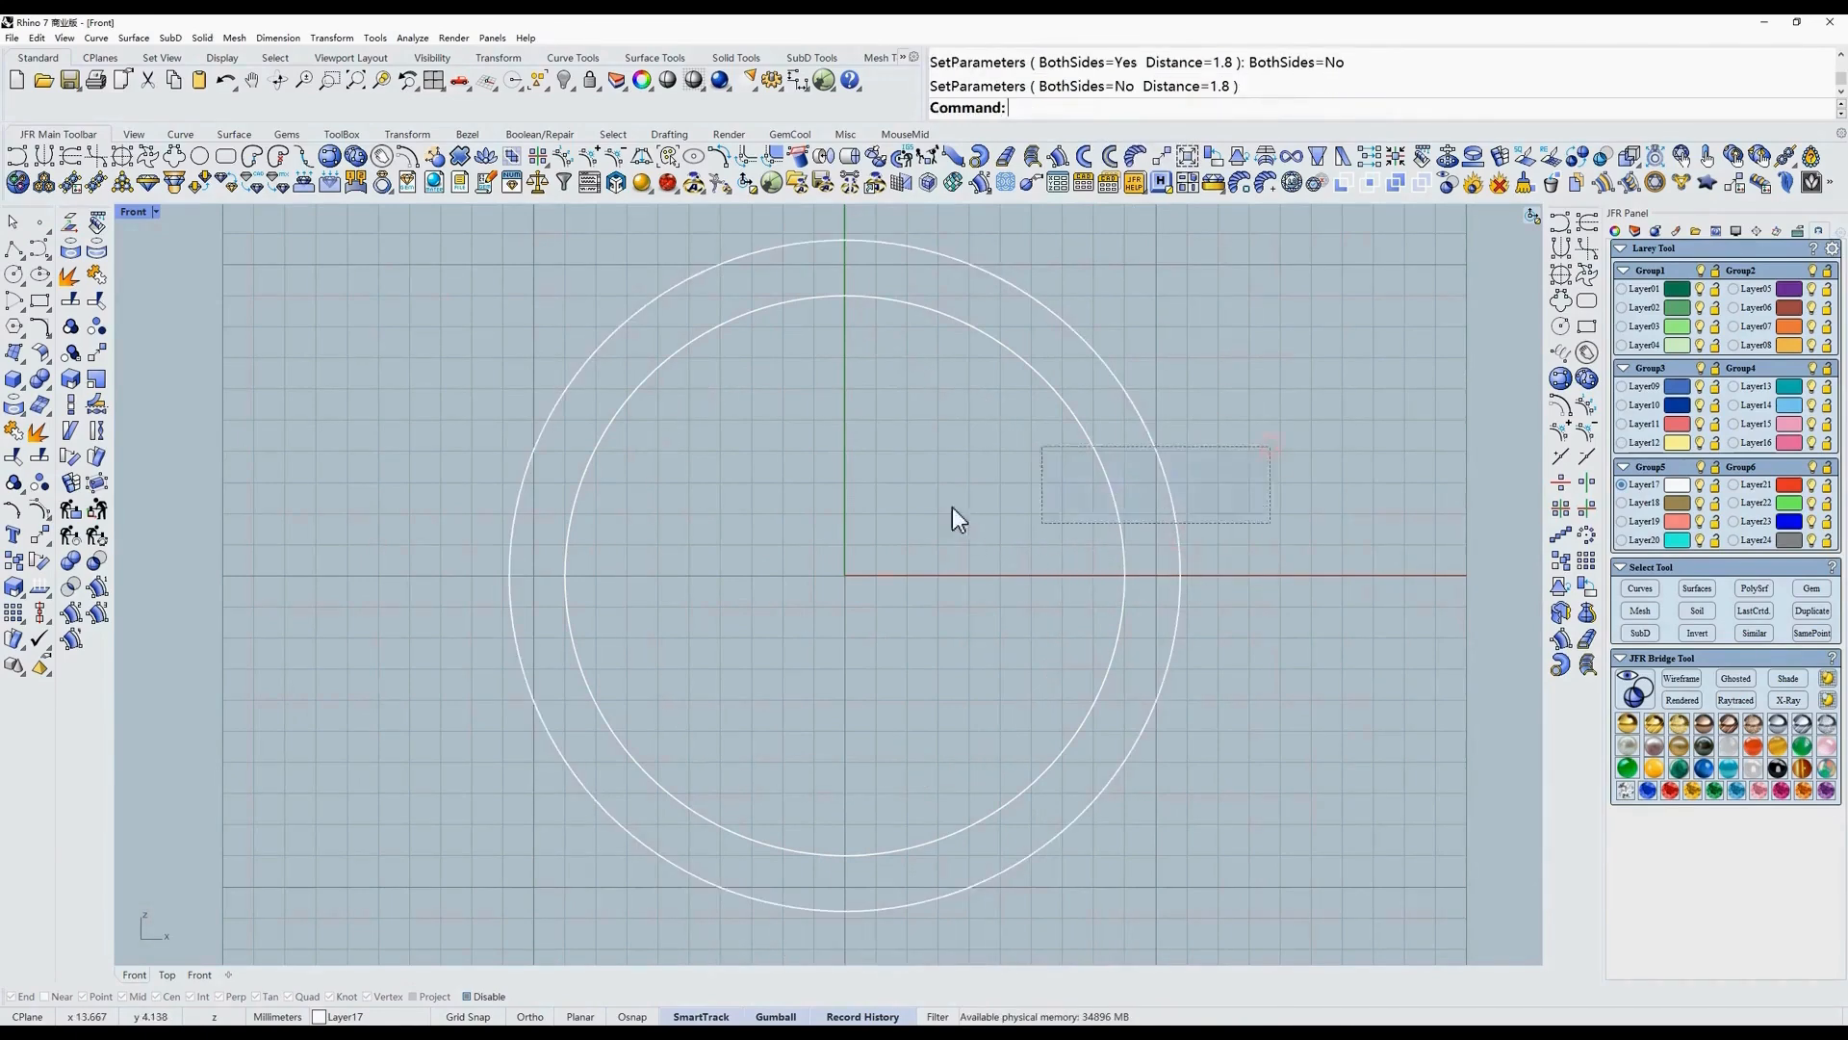
left_click_drag(956, 520, 953, 521)
left_click(579, 158)
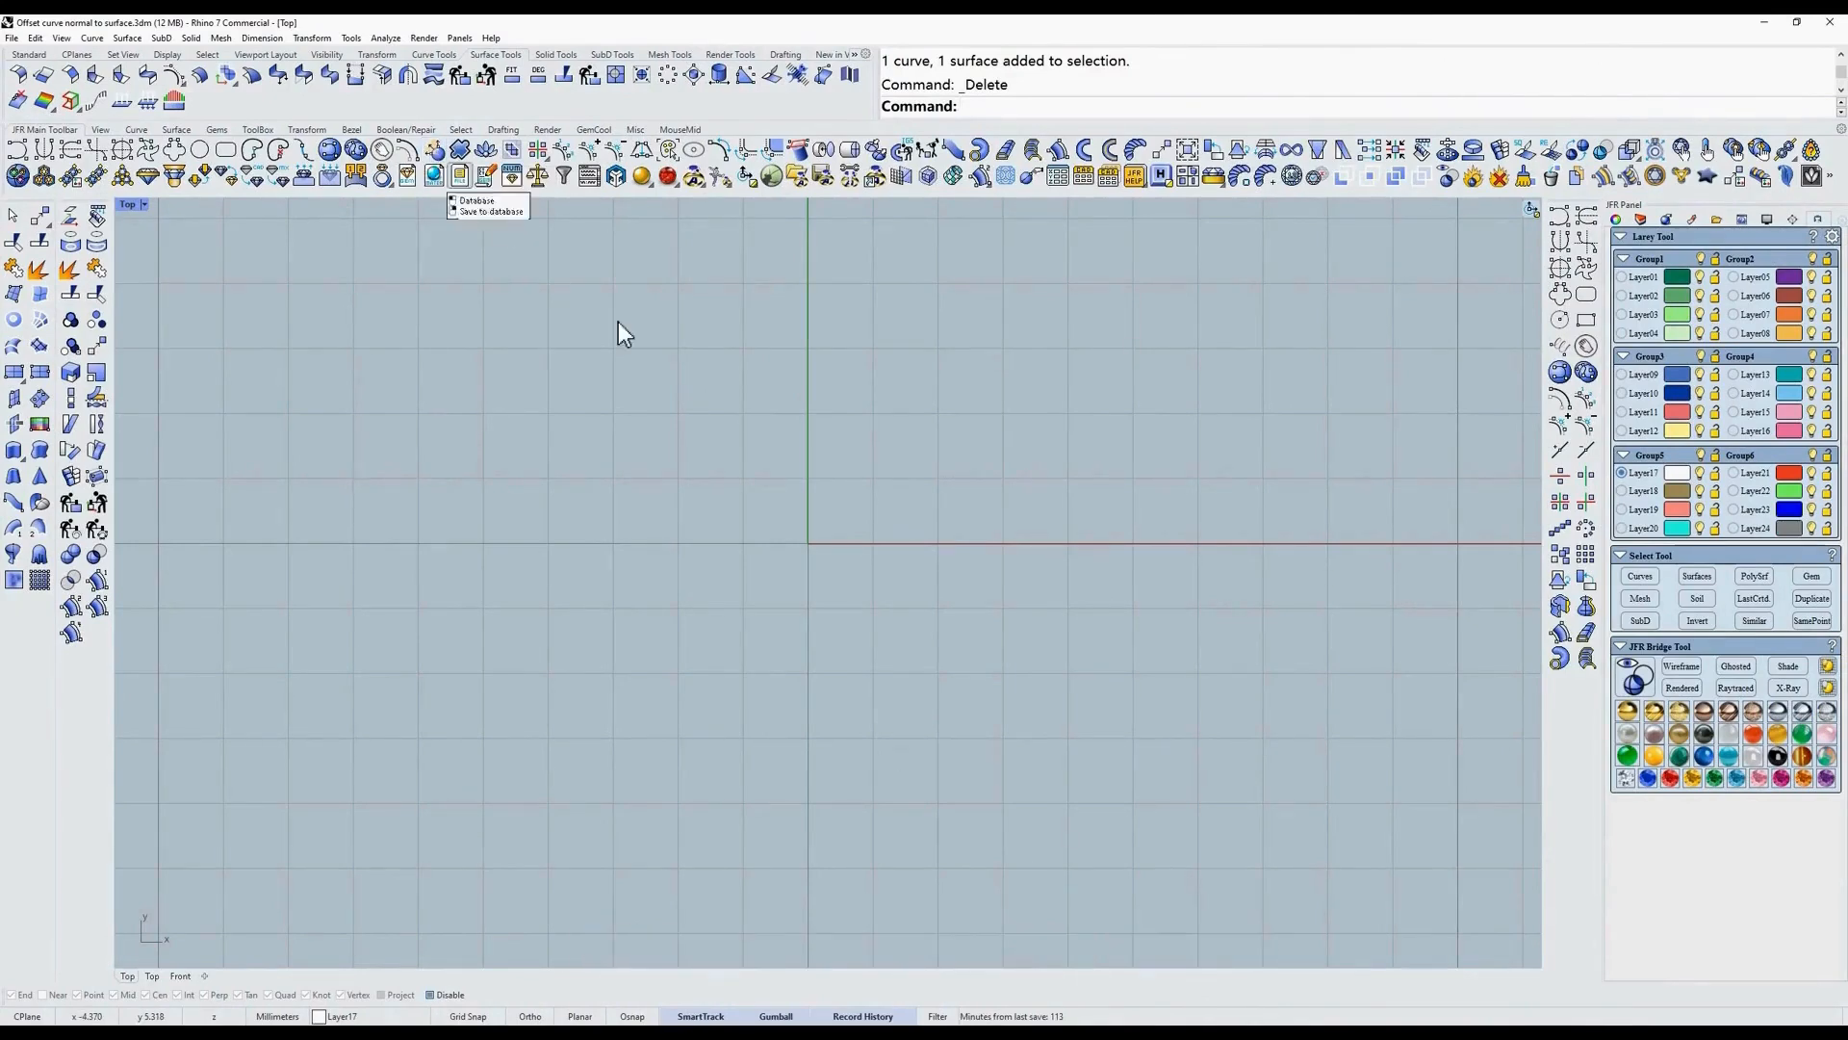
Create a sphere centred on the world origin (0,0,0) in the Top view.
right_click(872, 431)
type("W0,0,0")
key("Return")
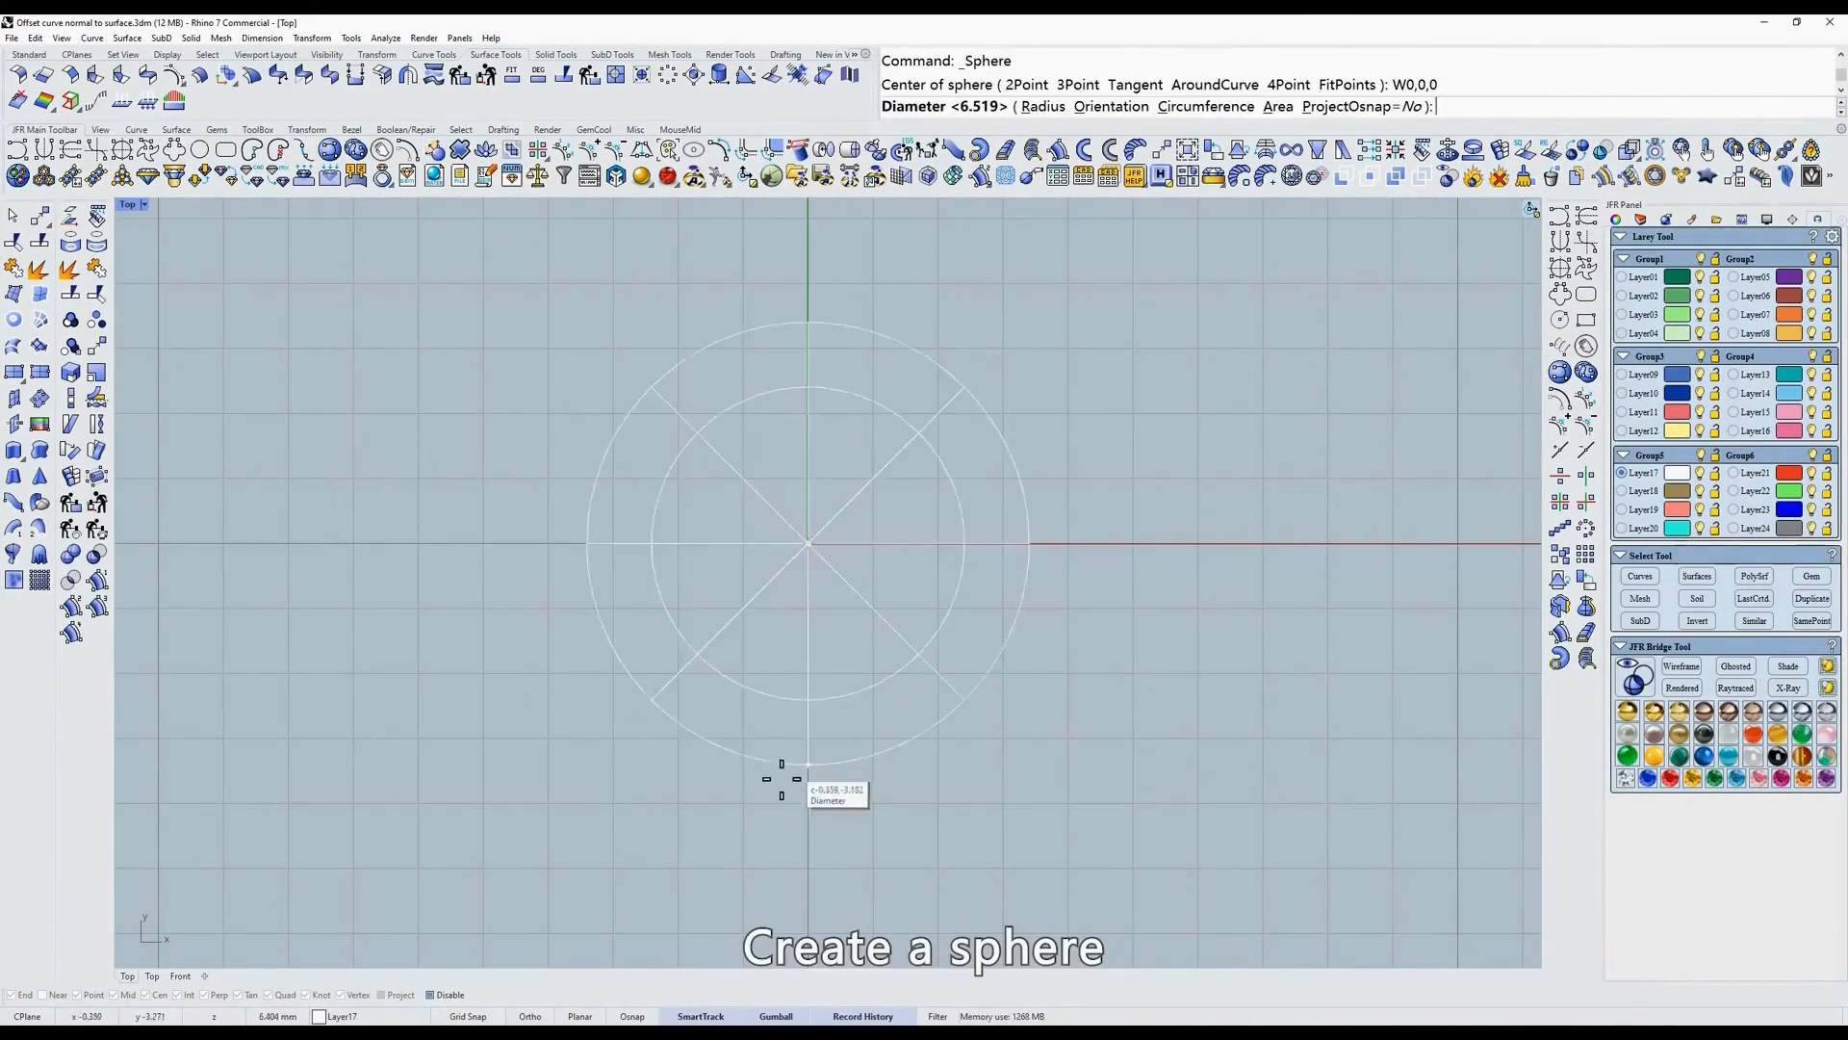
left_click(784, 782)
scroll(898, 626, "up", 2)
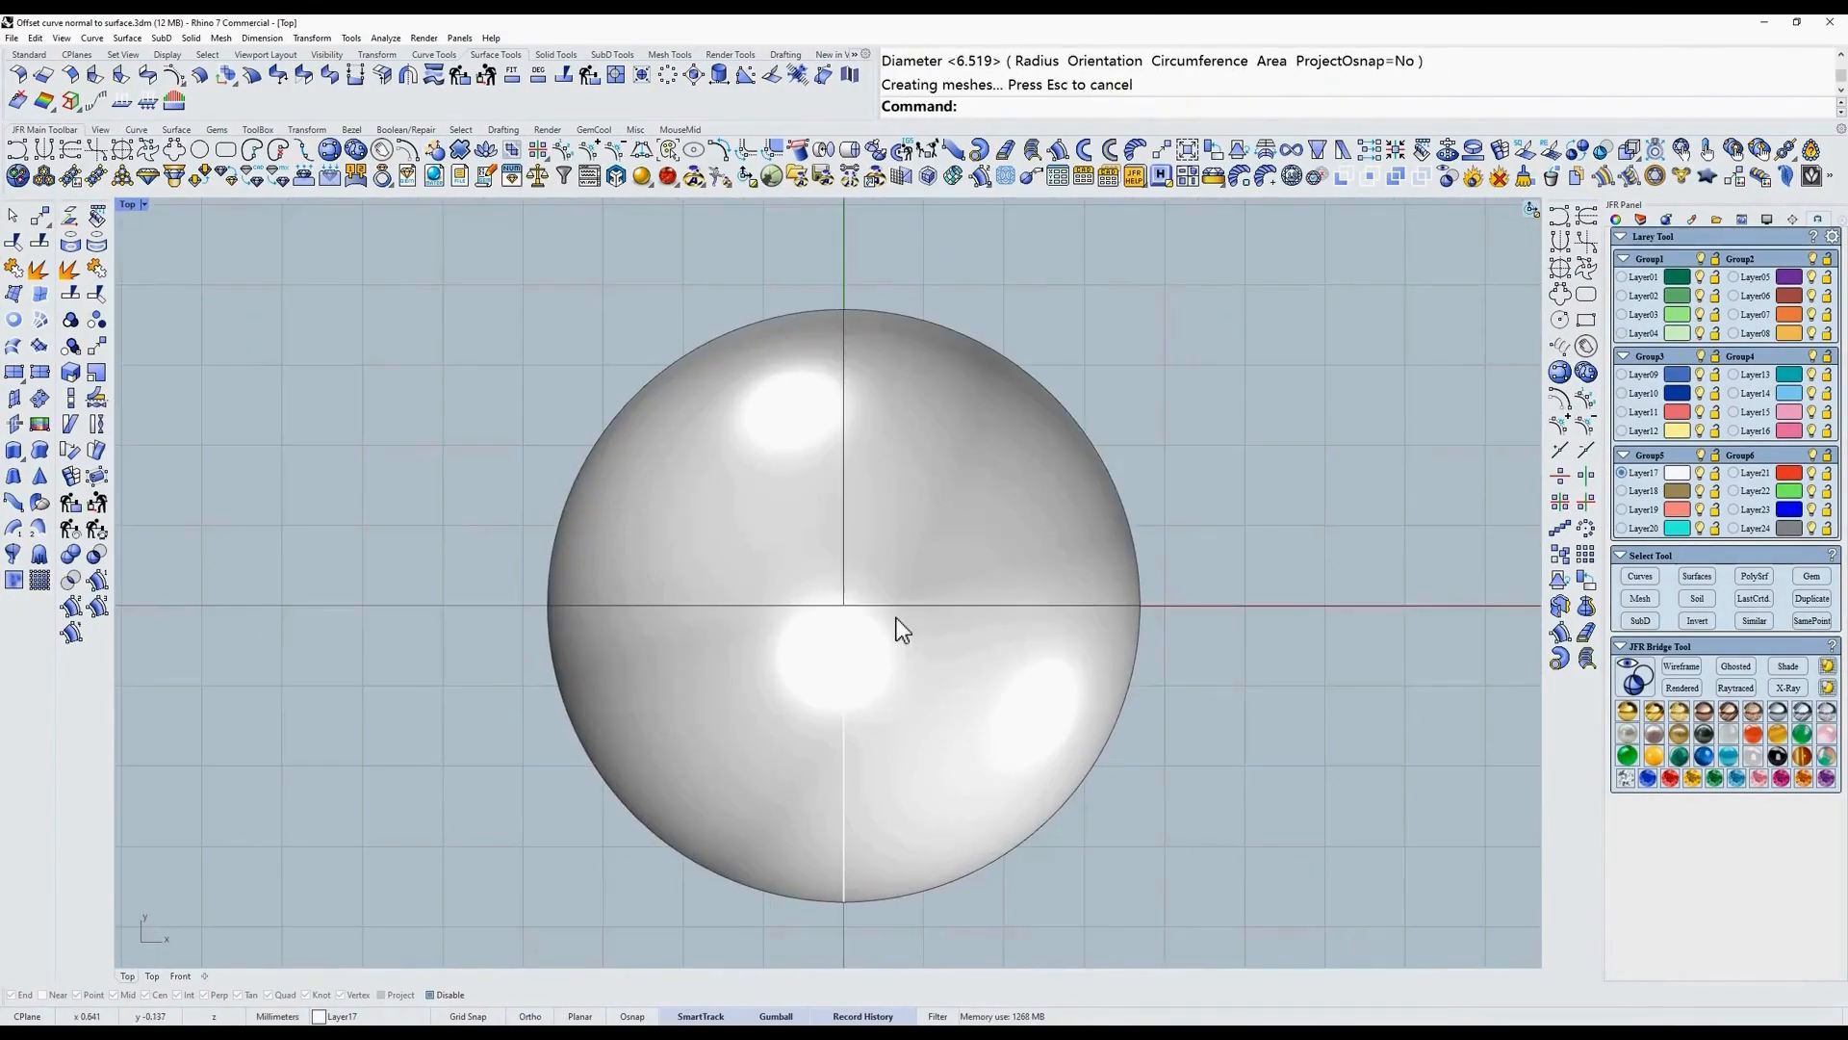
Draw a looping six-point curve around the top of the sphere with the Draw on a Surface tool and finish it.
left_click(329, 152)
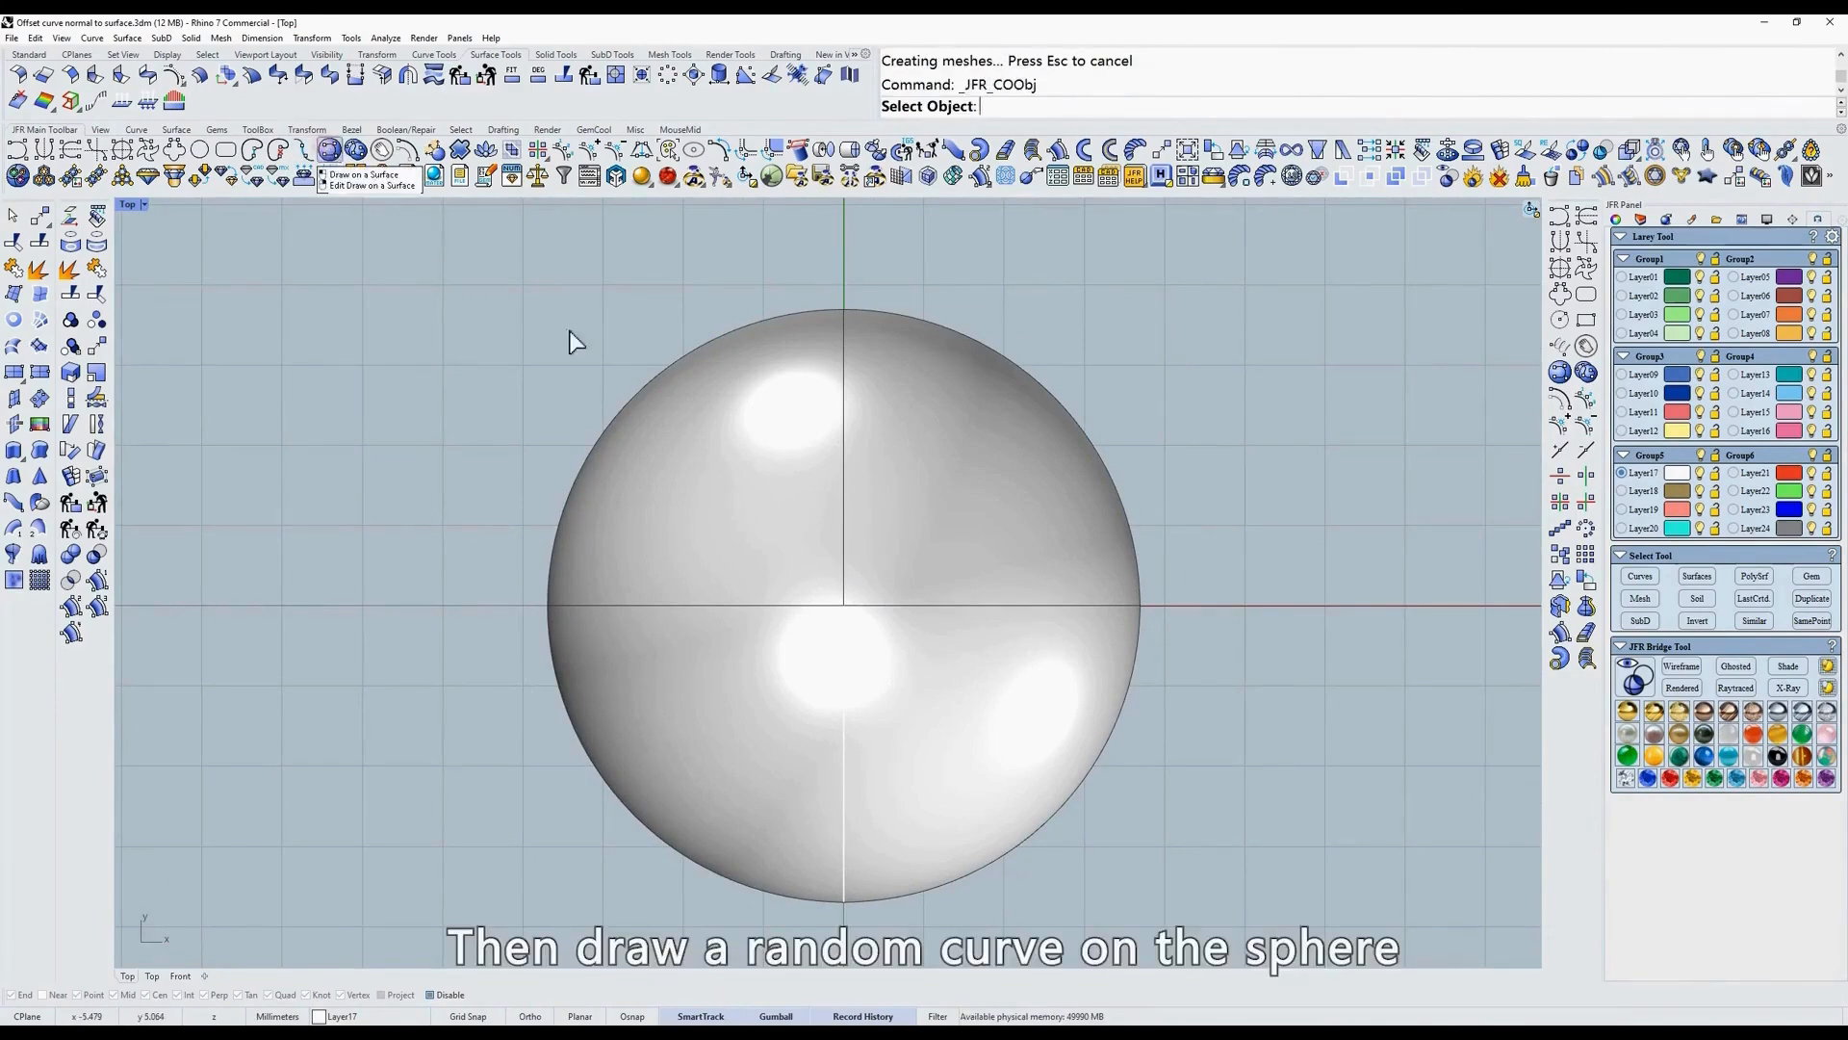
left_click(771, 500)
left_click(1017, 580)
left_click(959, 699)
left_click(824, 731)
left_click(726, 617)
left_click(786, 519)
scroll(798, 511, "up", 4)
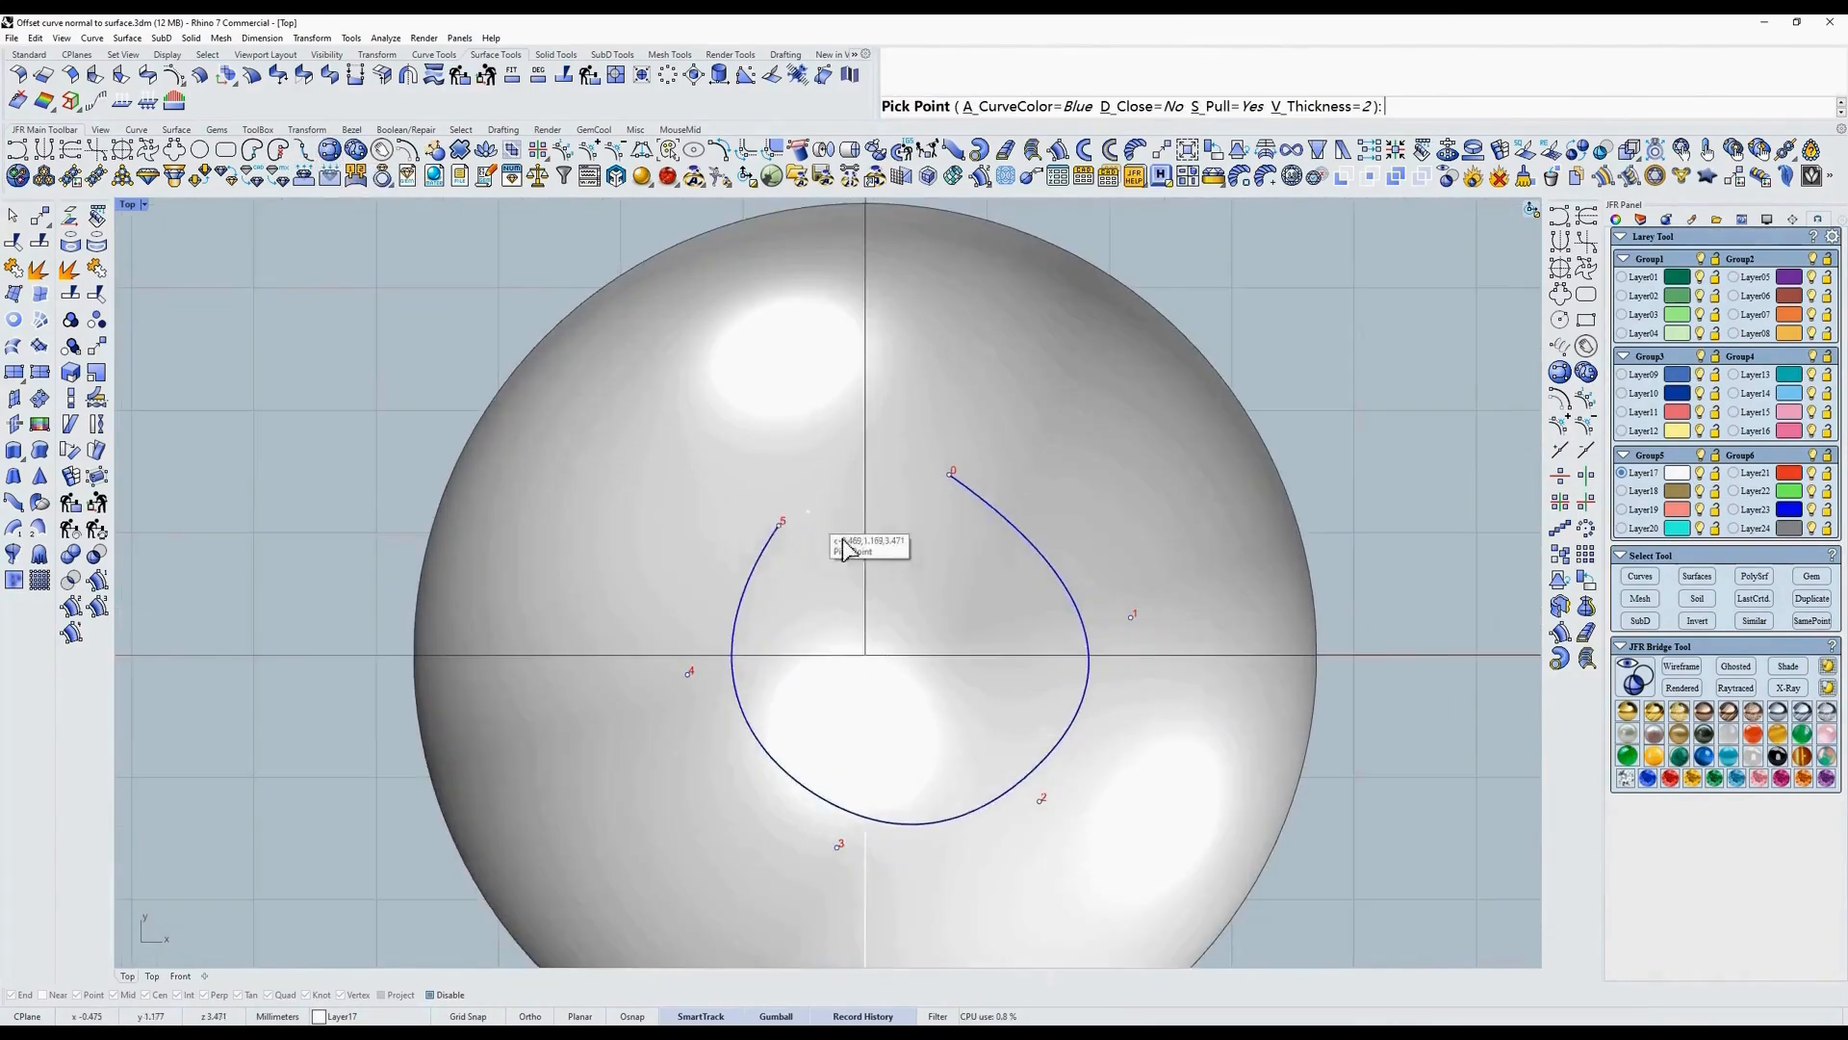
key("d")
right_click(1043, 810)
Start offsetting the looping curve normal to the surface, with the sphere as the fitting object, and preview the resulting surface.
scroll(1021, 697, "down", 4)
right_click_drag(1019, 610, 994, 575, "ctrl+shift")
scroll(957, 406, "up", 4)
right_click_drag(957, 406, 961, 445, "ctrl+shift")
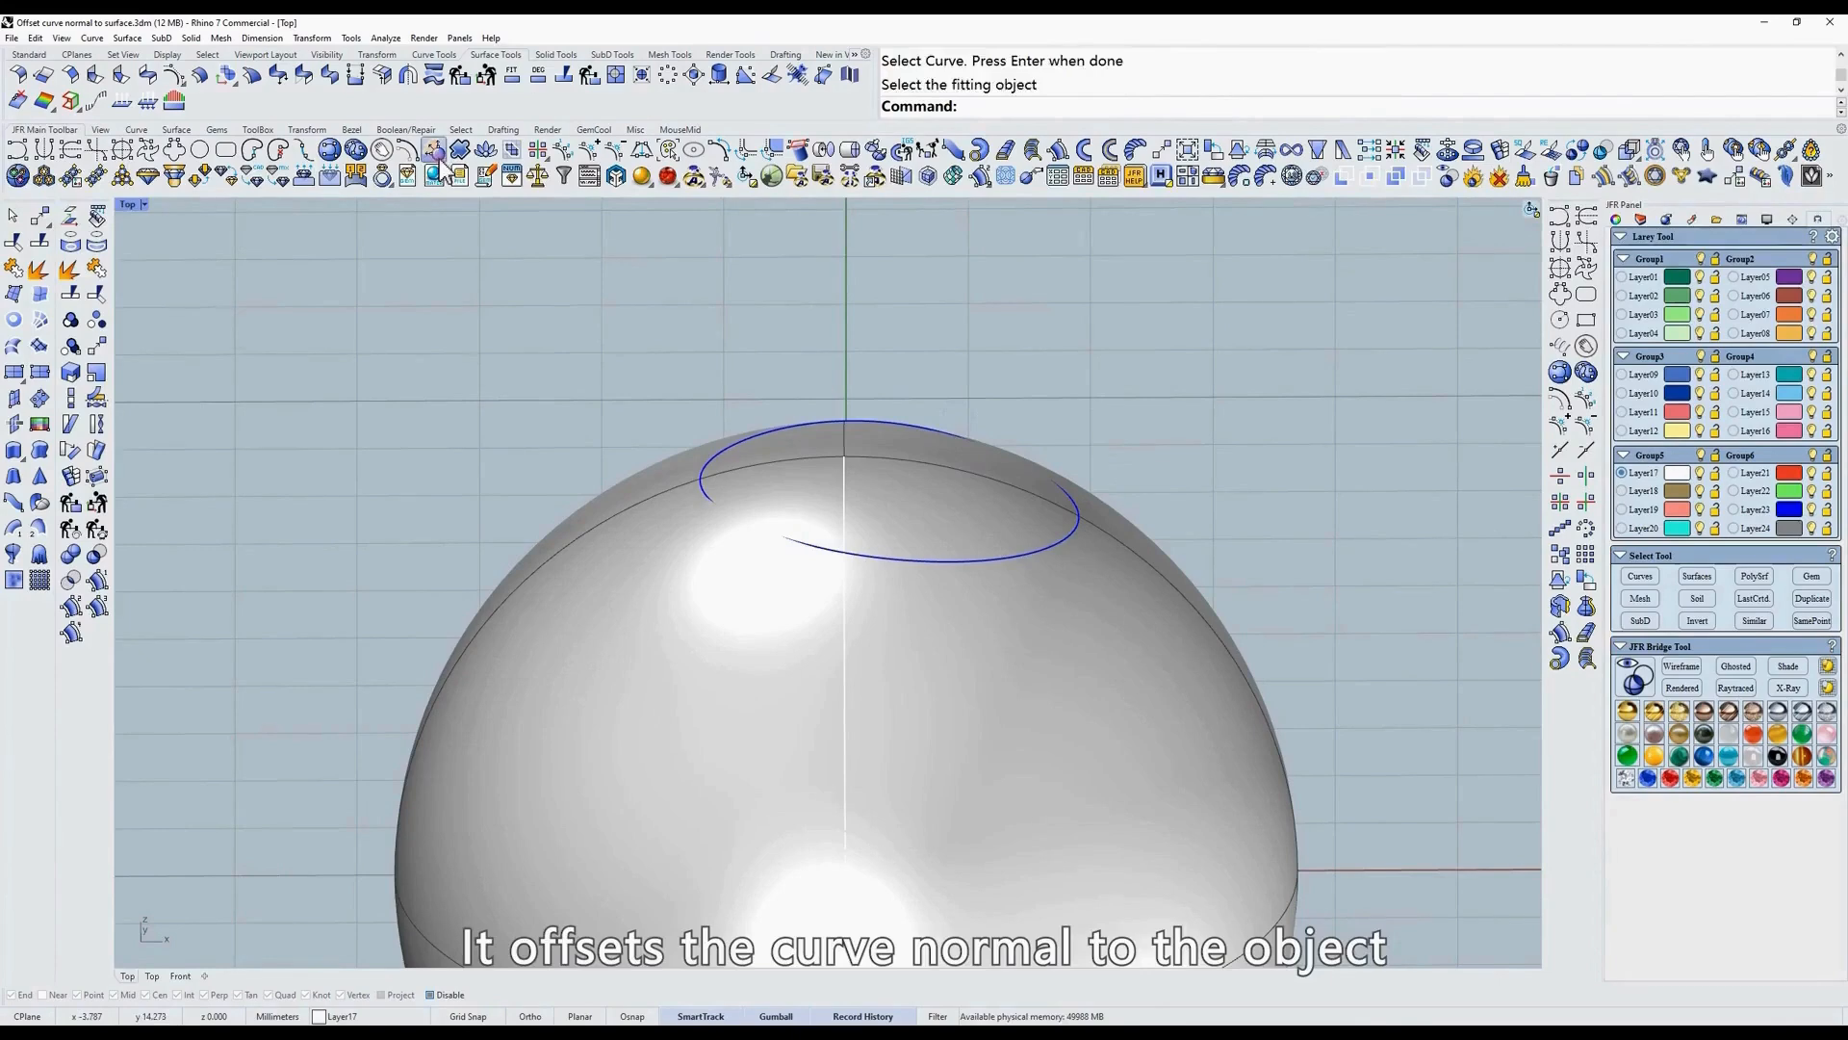
left_click(433, 154)
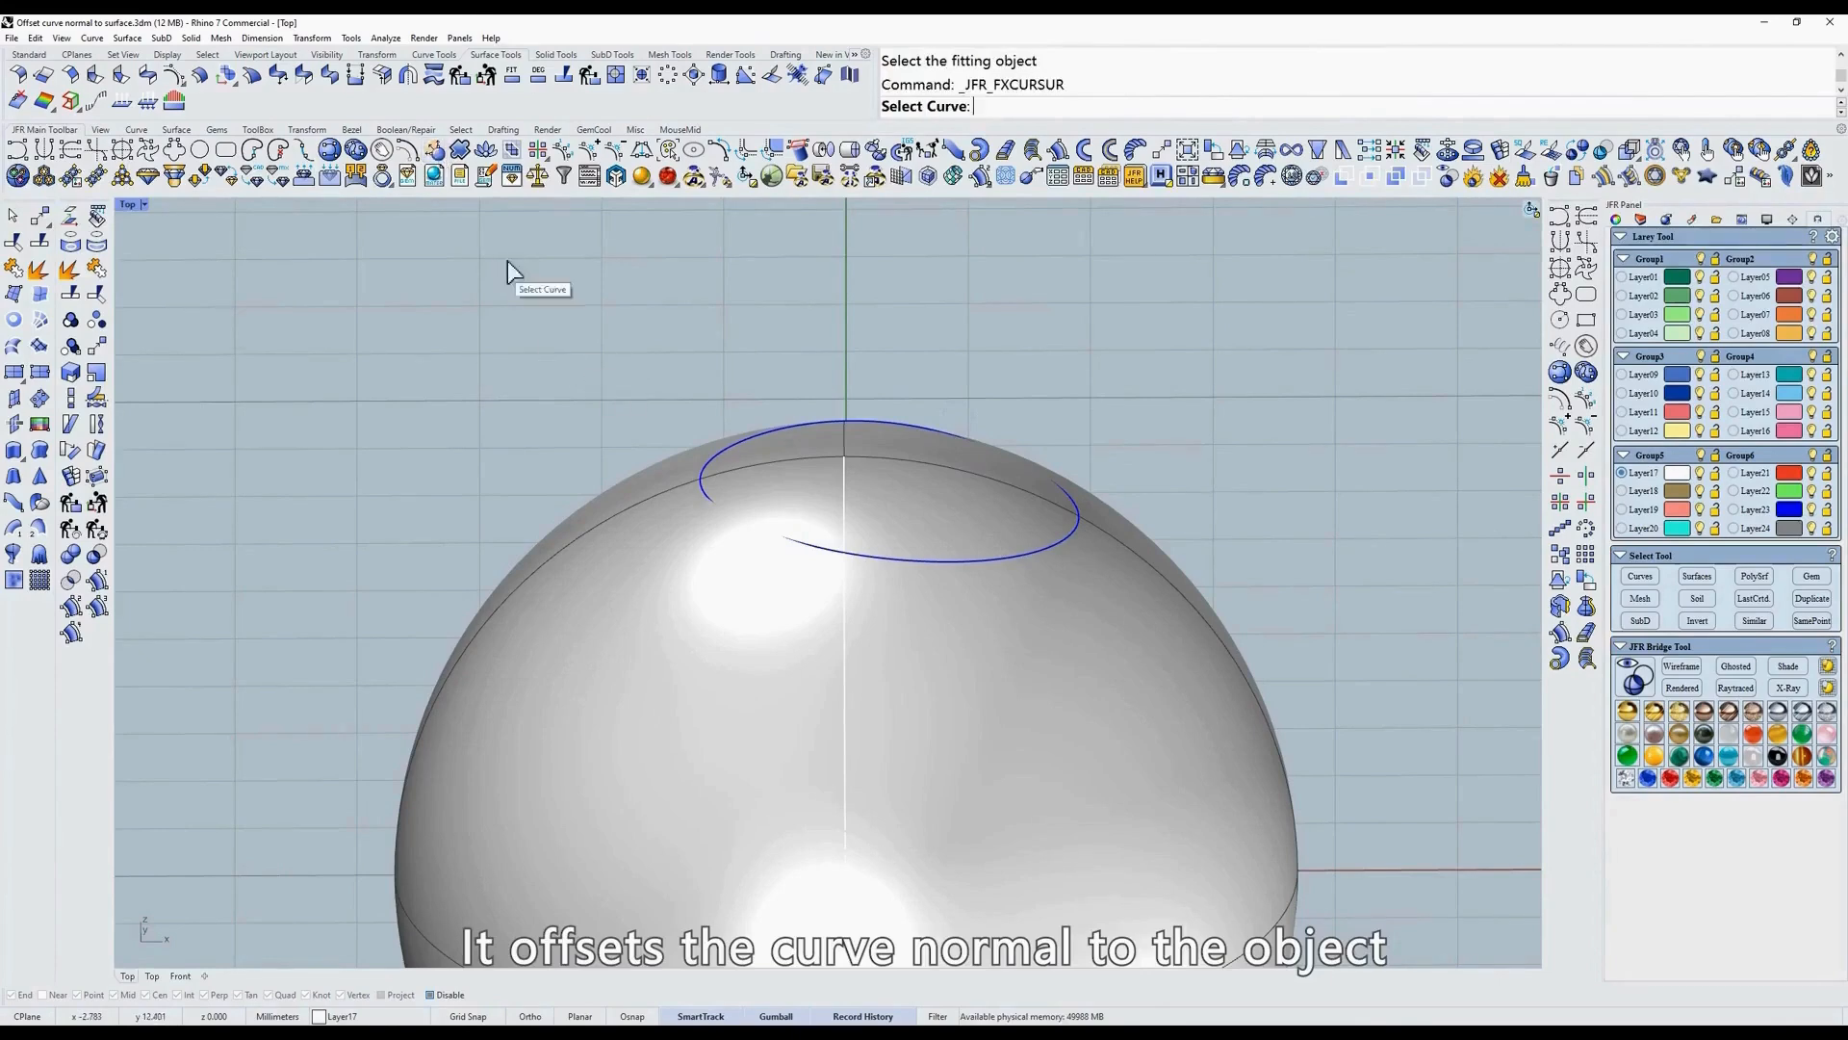
left_click_drag(549, 280, 1176, 656)
right_click(909, 493)
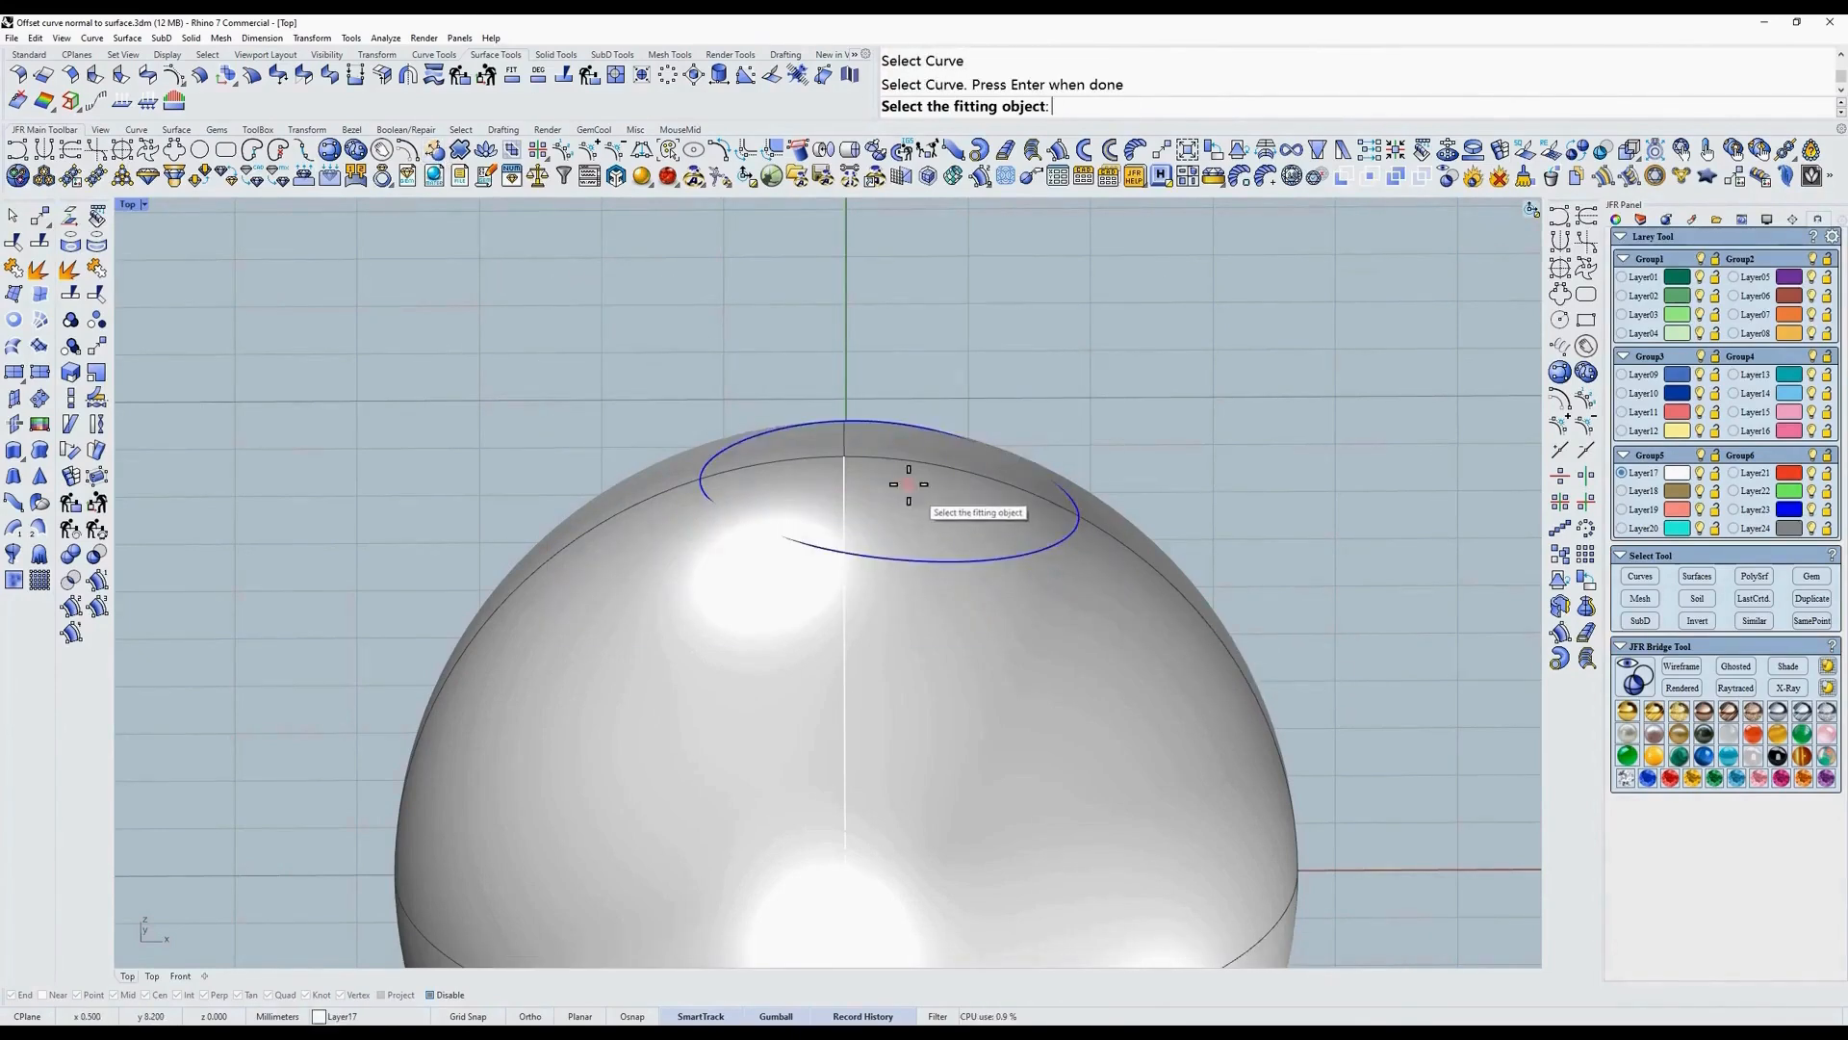
left_click(907, 484)
mouse_move(1079, 444)
right_mouse_down()
mouse_move(1052, 511)
mouse_move(1083, 561)
mouse_move(1065, 416)
right_mouse_up()
scroll(1054, 511, "up", 4)
Snip the preview area, mark the offset's slanted sides with red arrows normal to the sphere, and discard the snip.
key("super+shift+s")
left_click_drag(240, 209, 1336, 895)
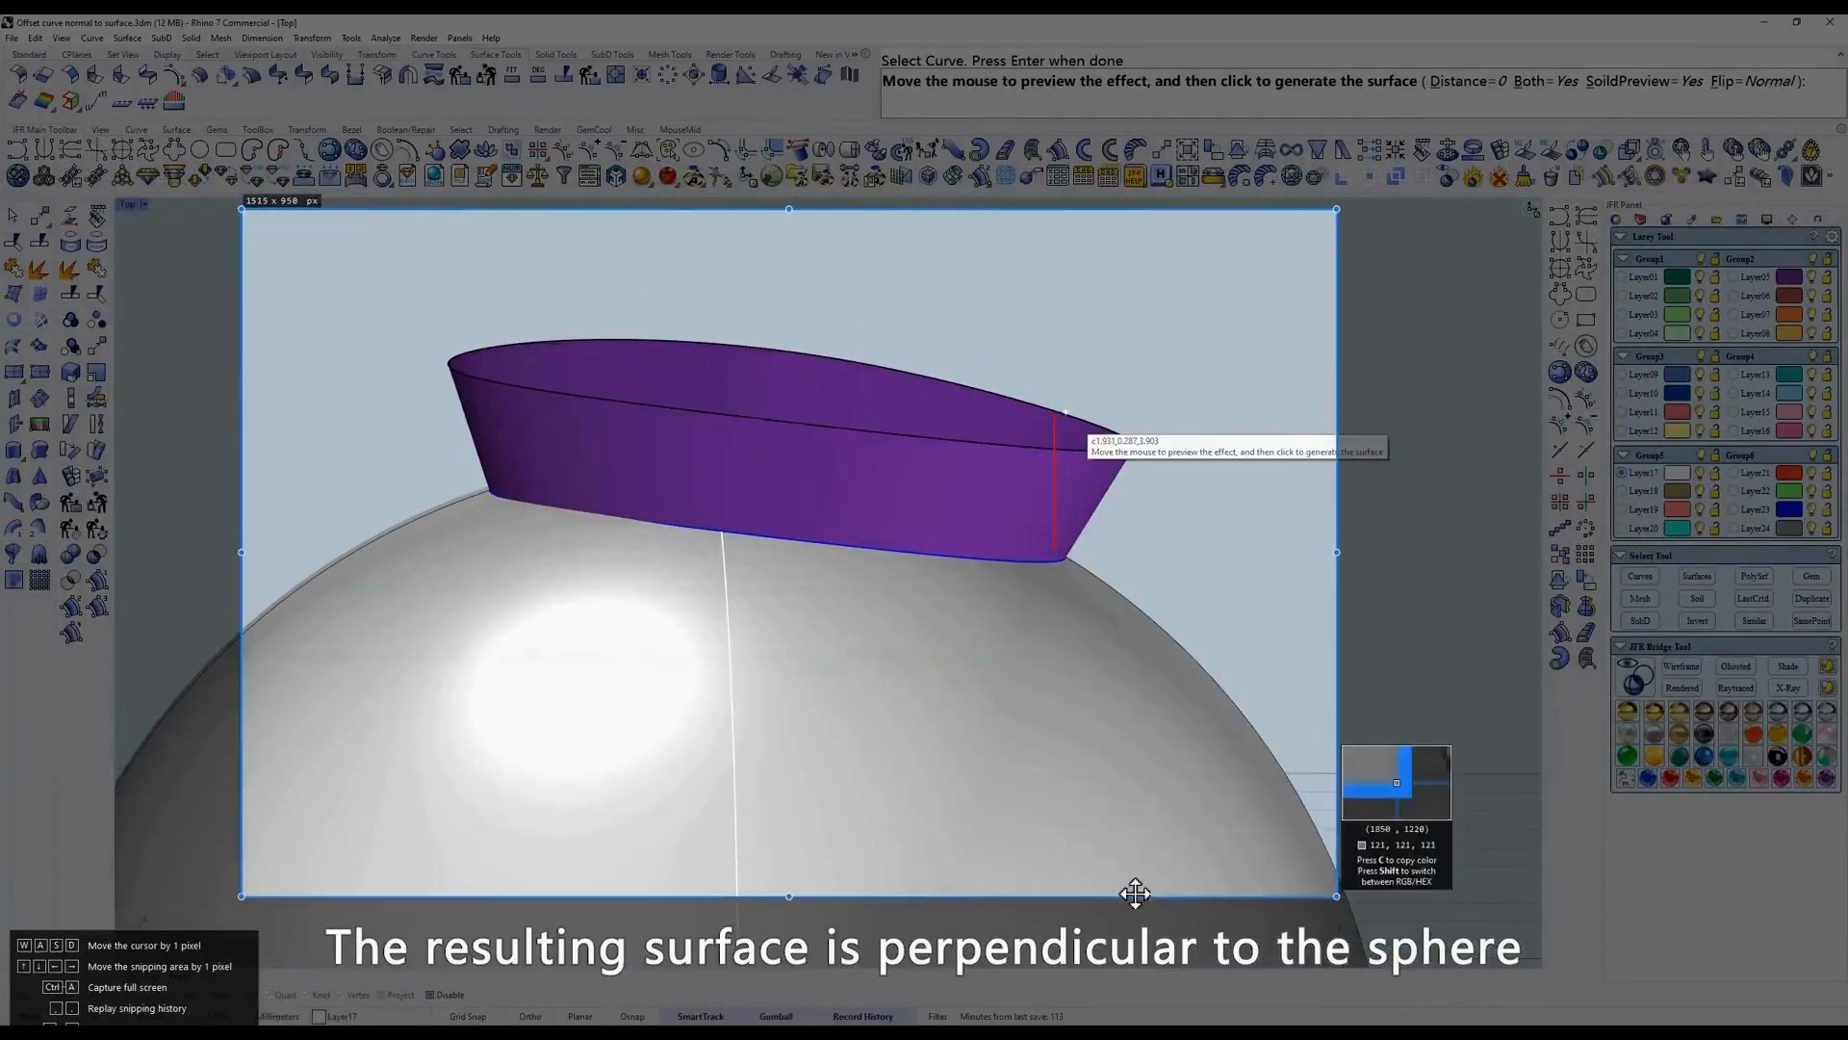
left_click(1062, 914)
left_click_drag(1054, 579, 1152, 445)
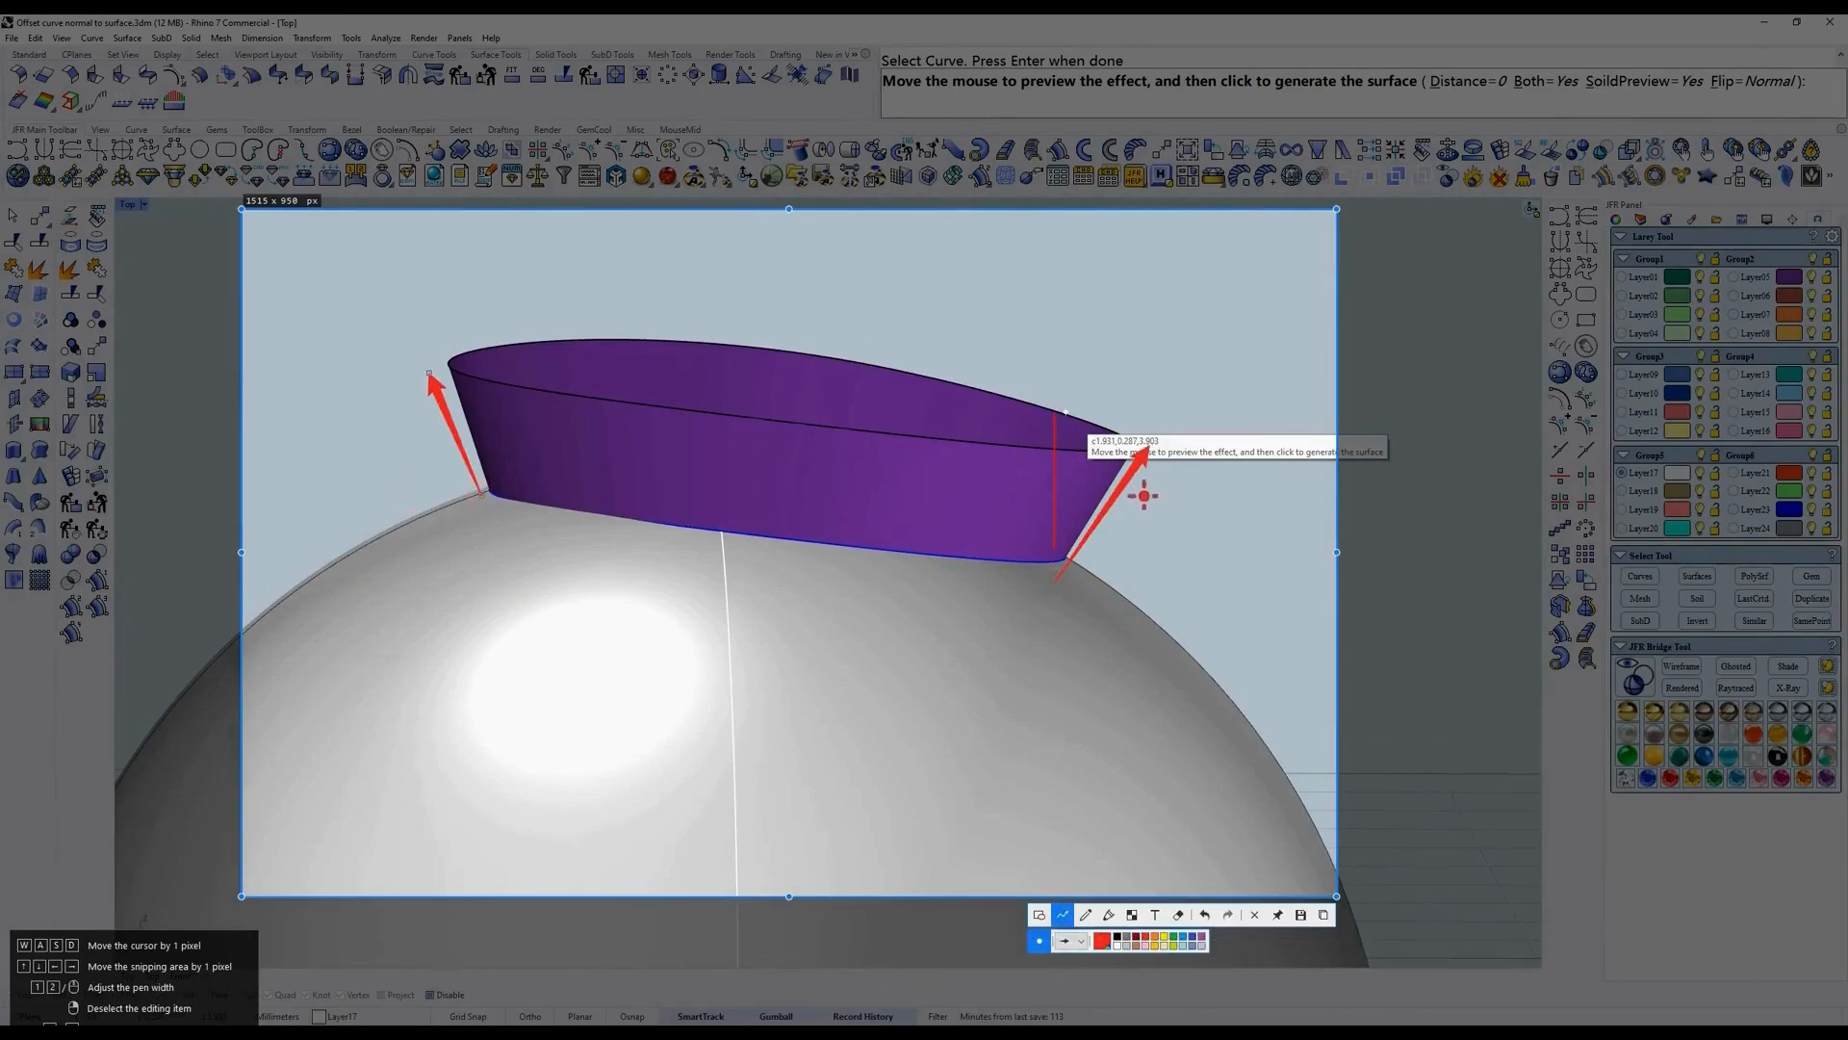
key("Escape")
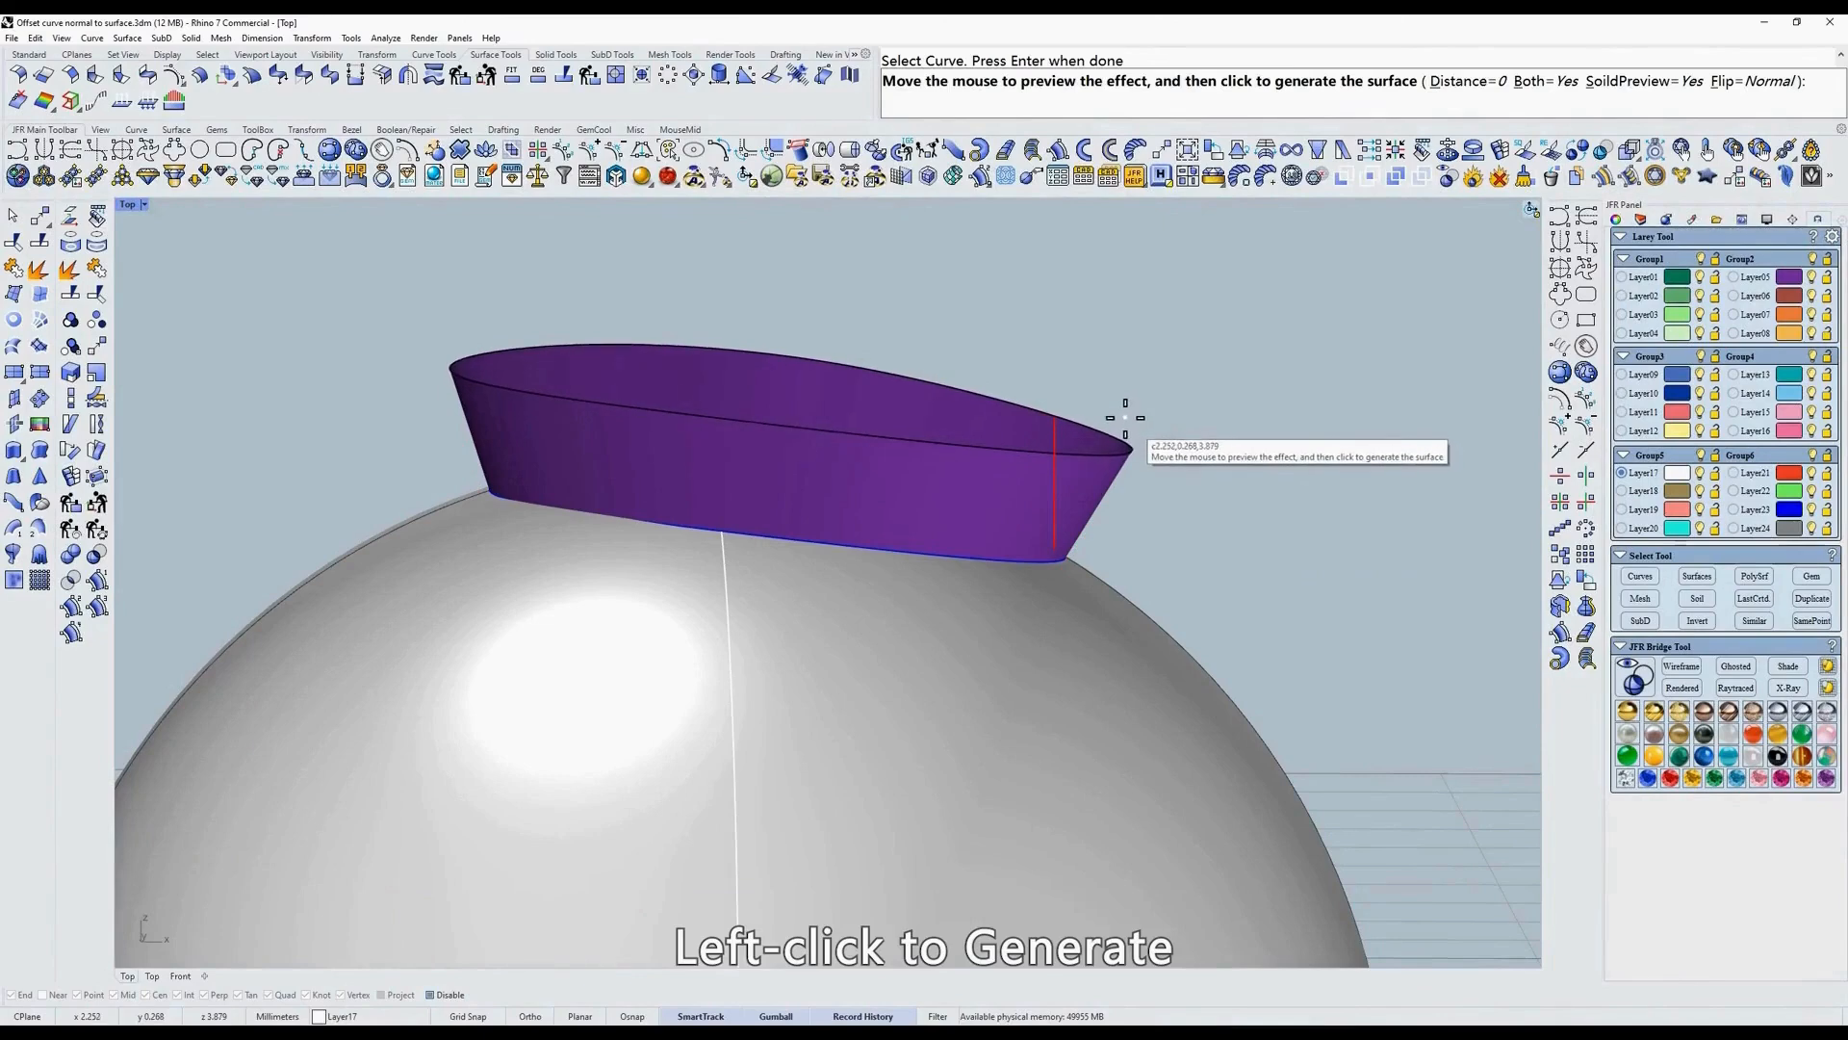
Generate the previewed offset surface along the looping curve.
left_click(1155, 389)
type("z")
key("Return")
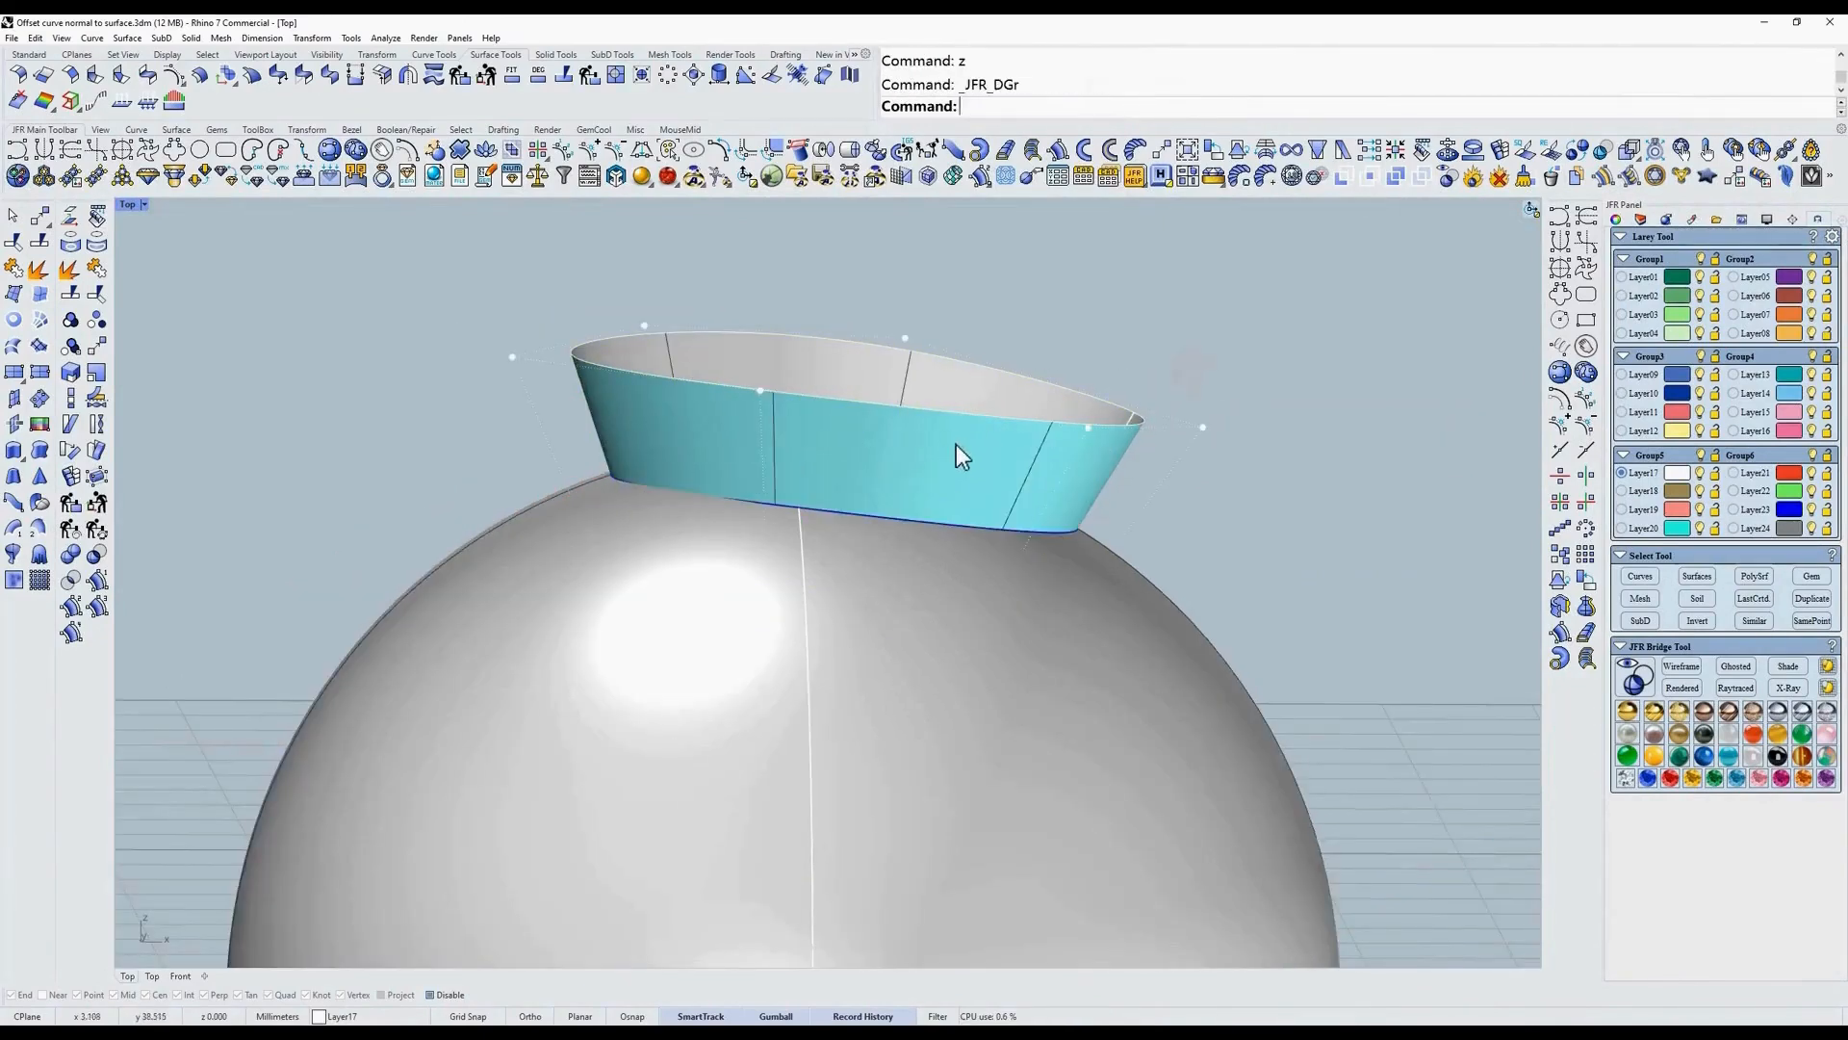
Delete the generated offset surface, switching to wireframe display to select it and back to shaded display.
type("w")
key("Return")
left_click(995, 420)
type("s")
key("Return")
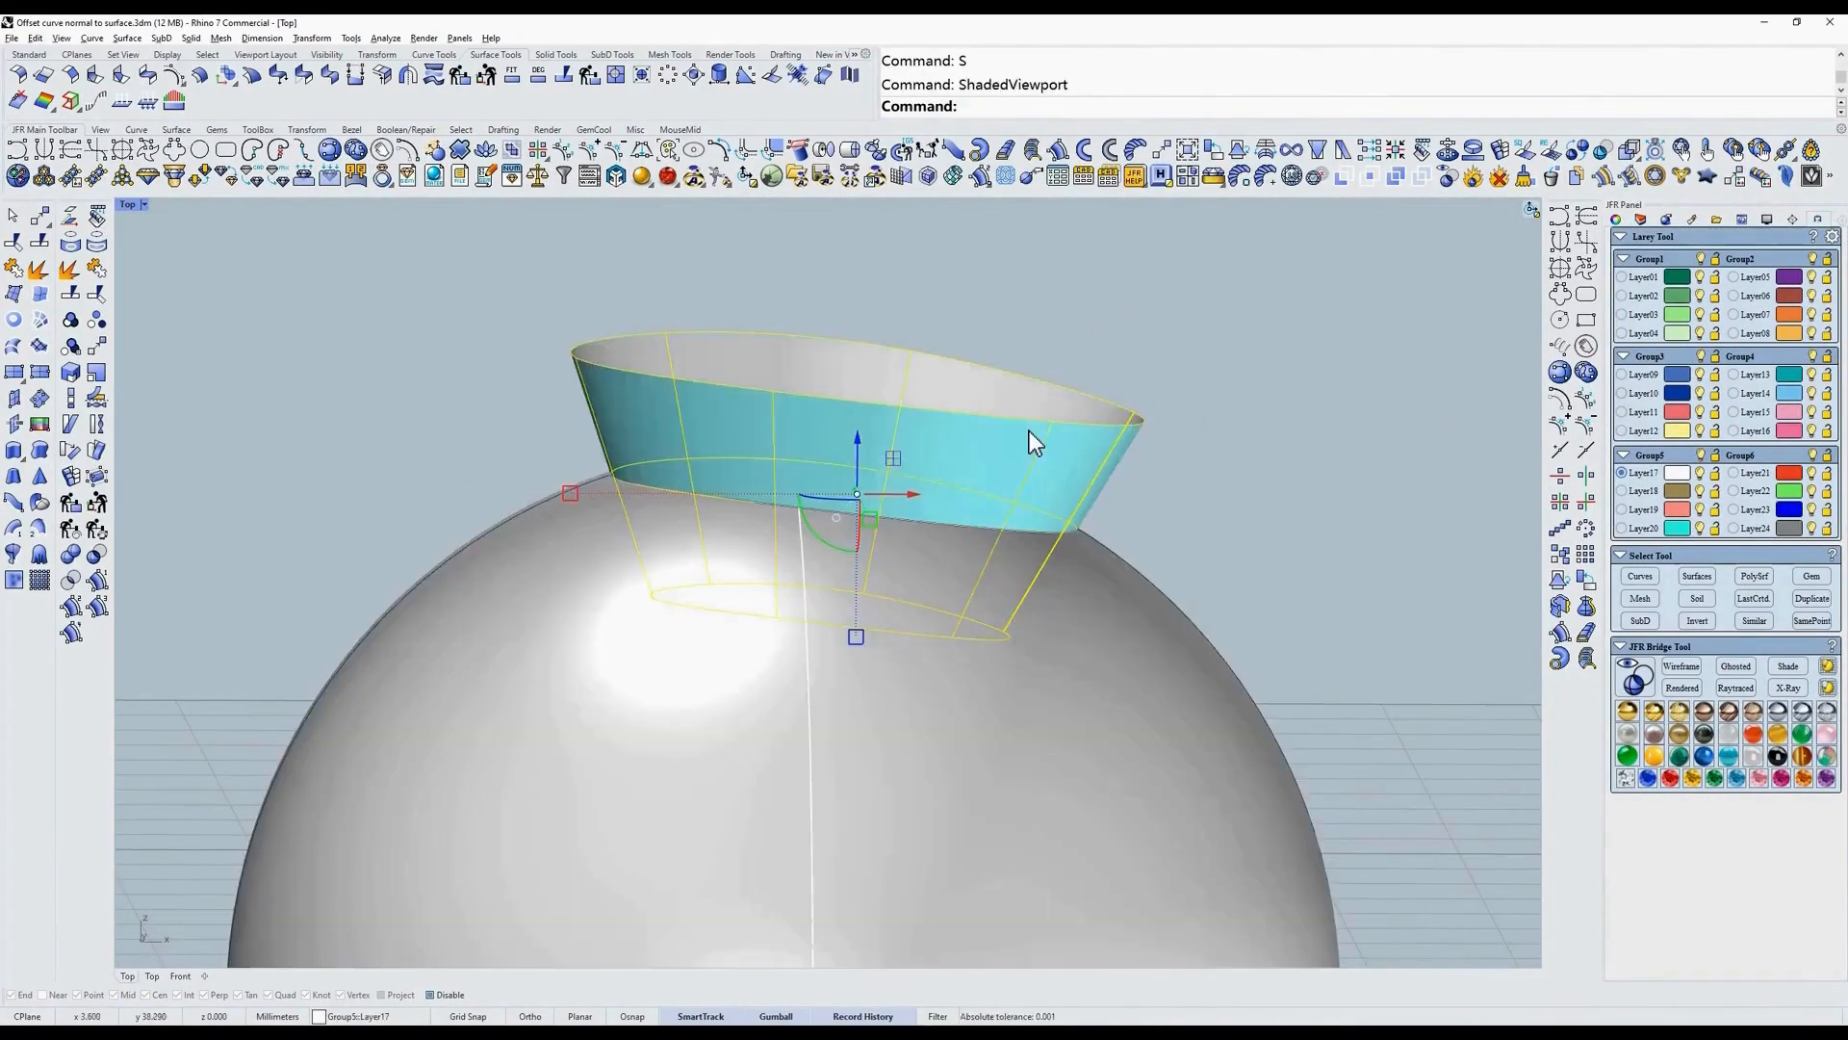
key("Delete")
mouse_move(1002, 450)
right_mouse_down()
mouse_move(1037, 454)
mouse_move(1063, 378)
right_mouse_up()
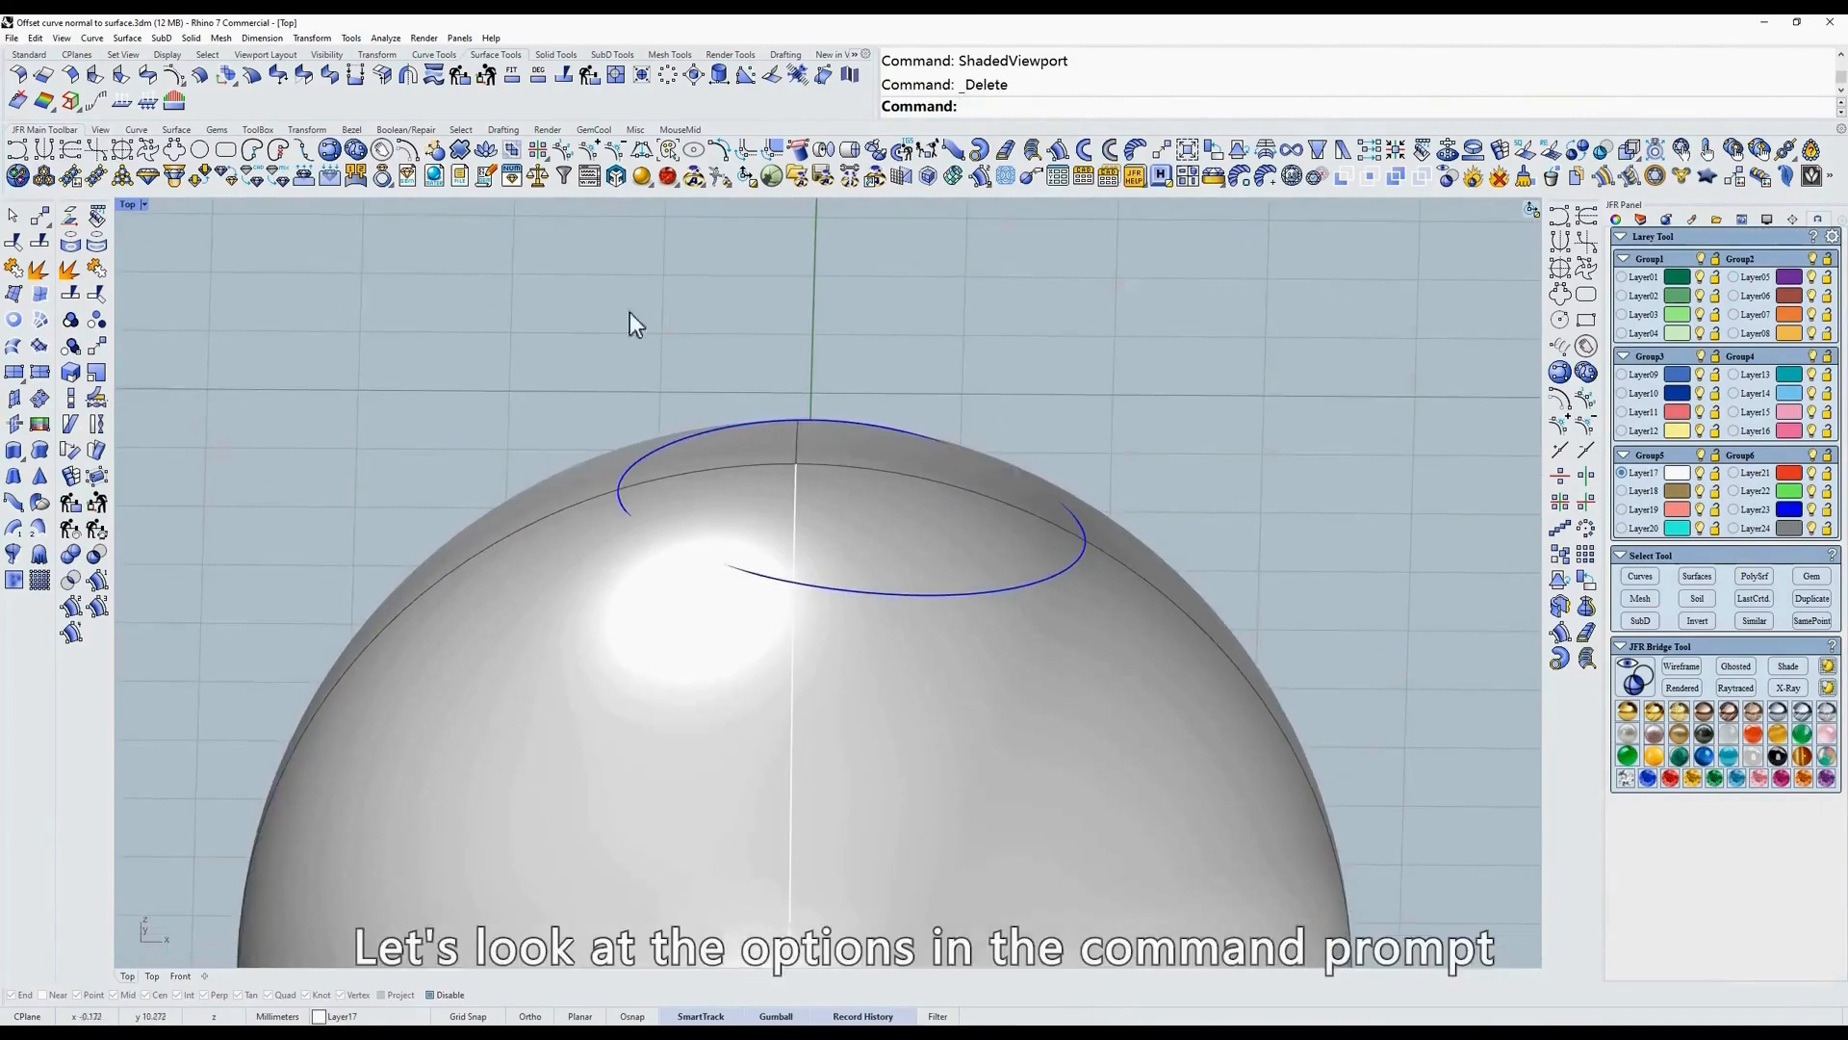
Start another normal offset of the looping curve on the sphere with a distance of 1.
left_click(435, 155)
left_click_drag(504, 314, 1230, 708)
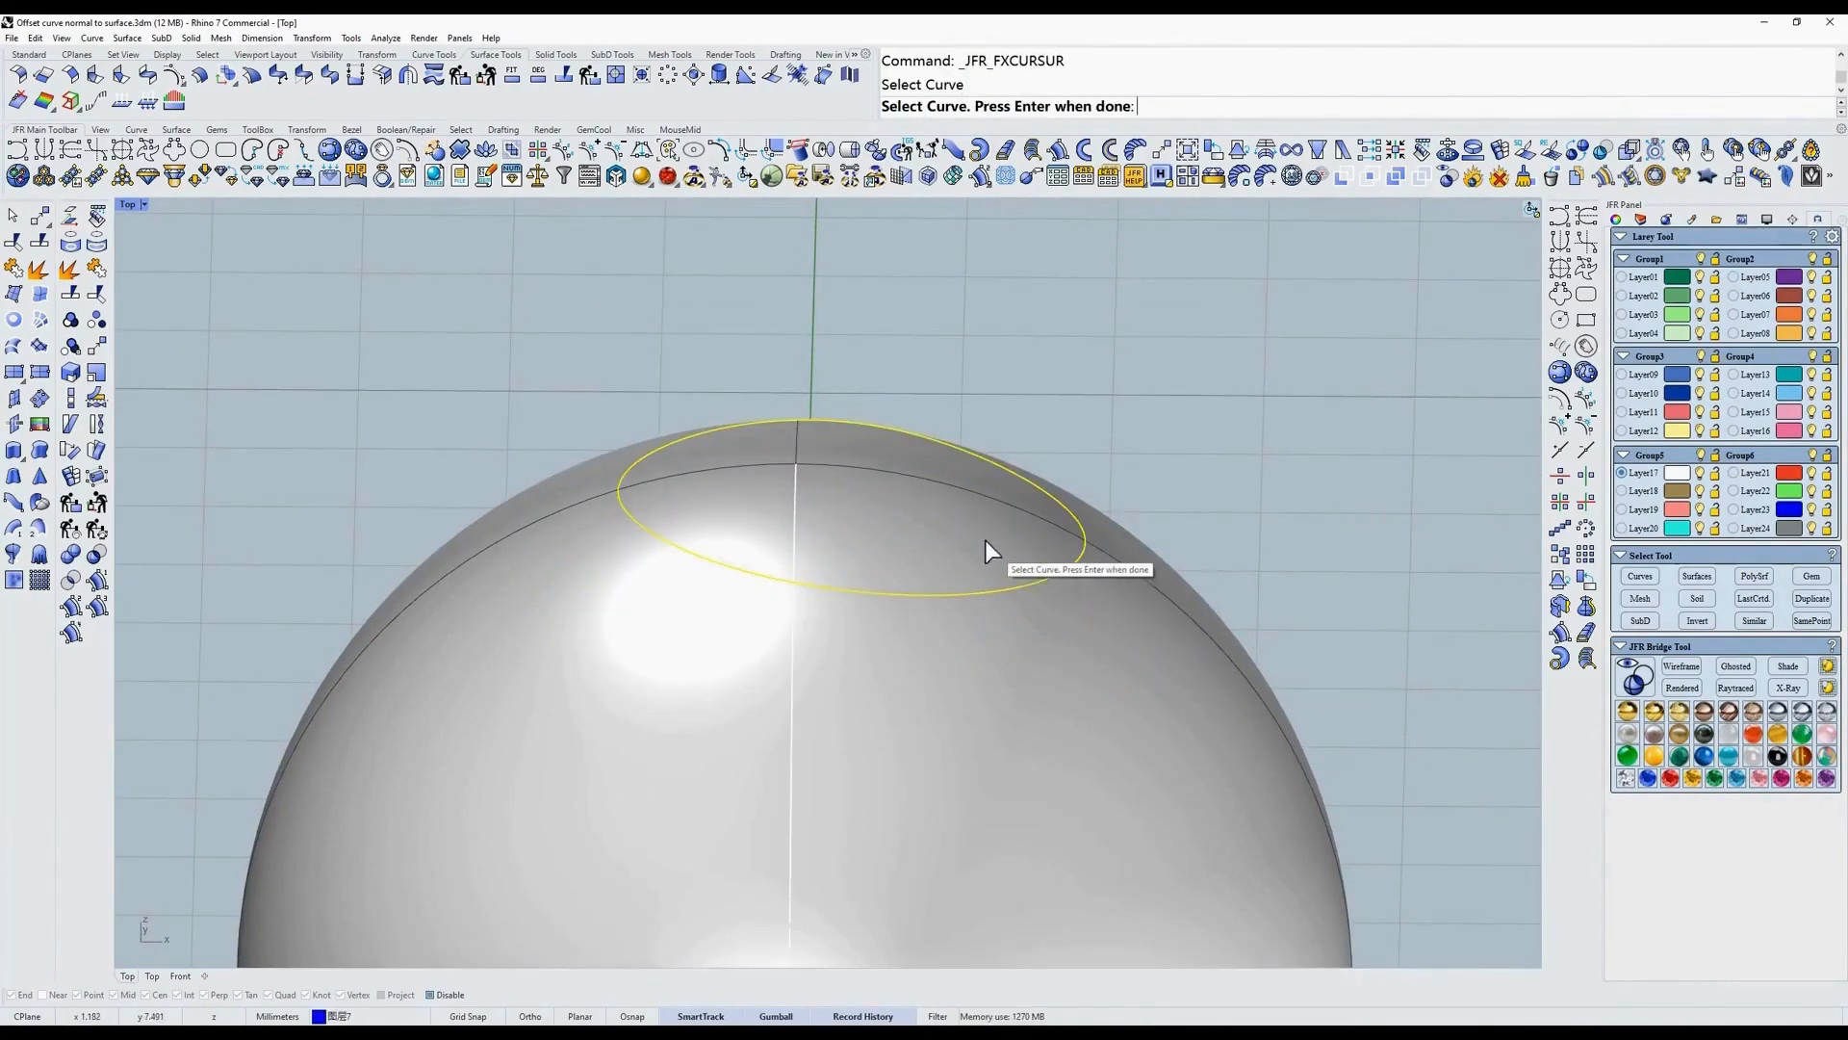
key("Return")
left_click(905, 511)
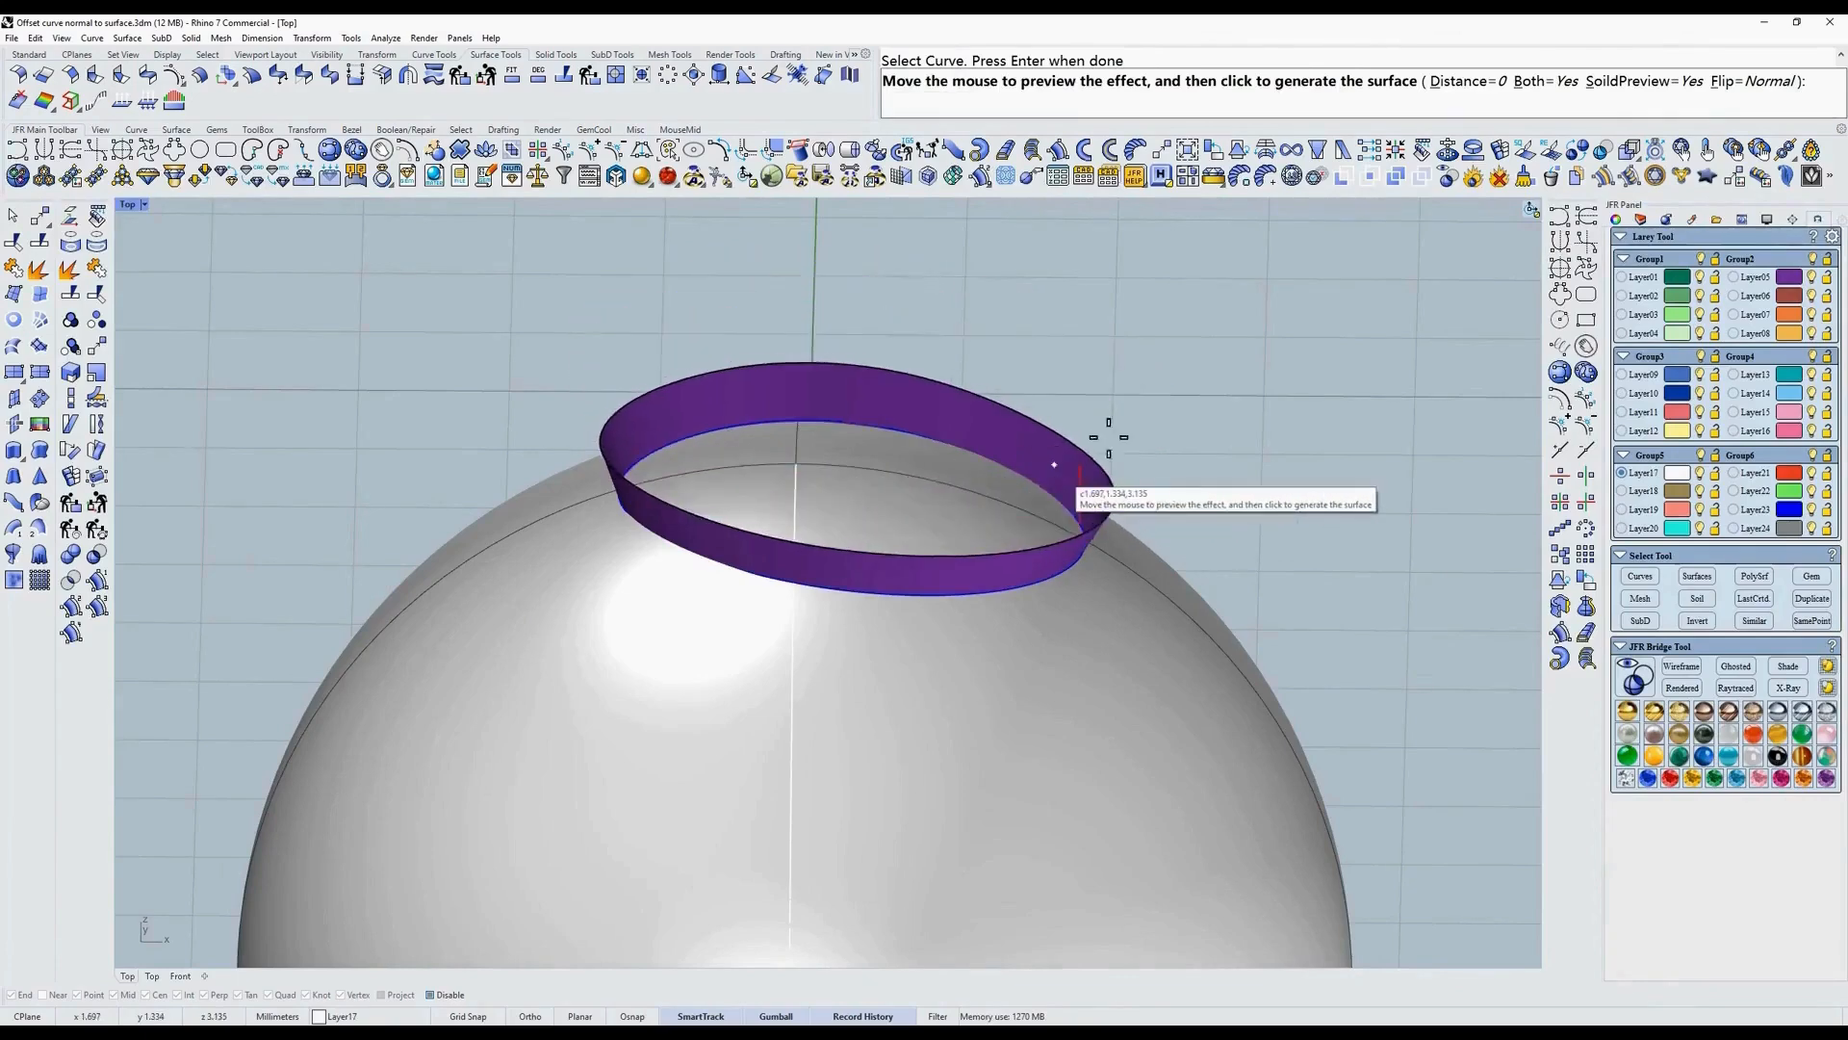
left_click(1469, 82)
type("1")
key("Return")
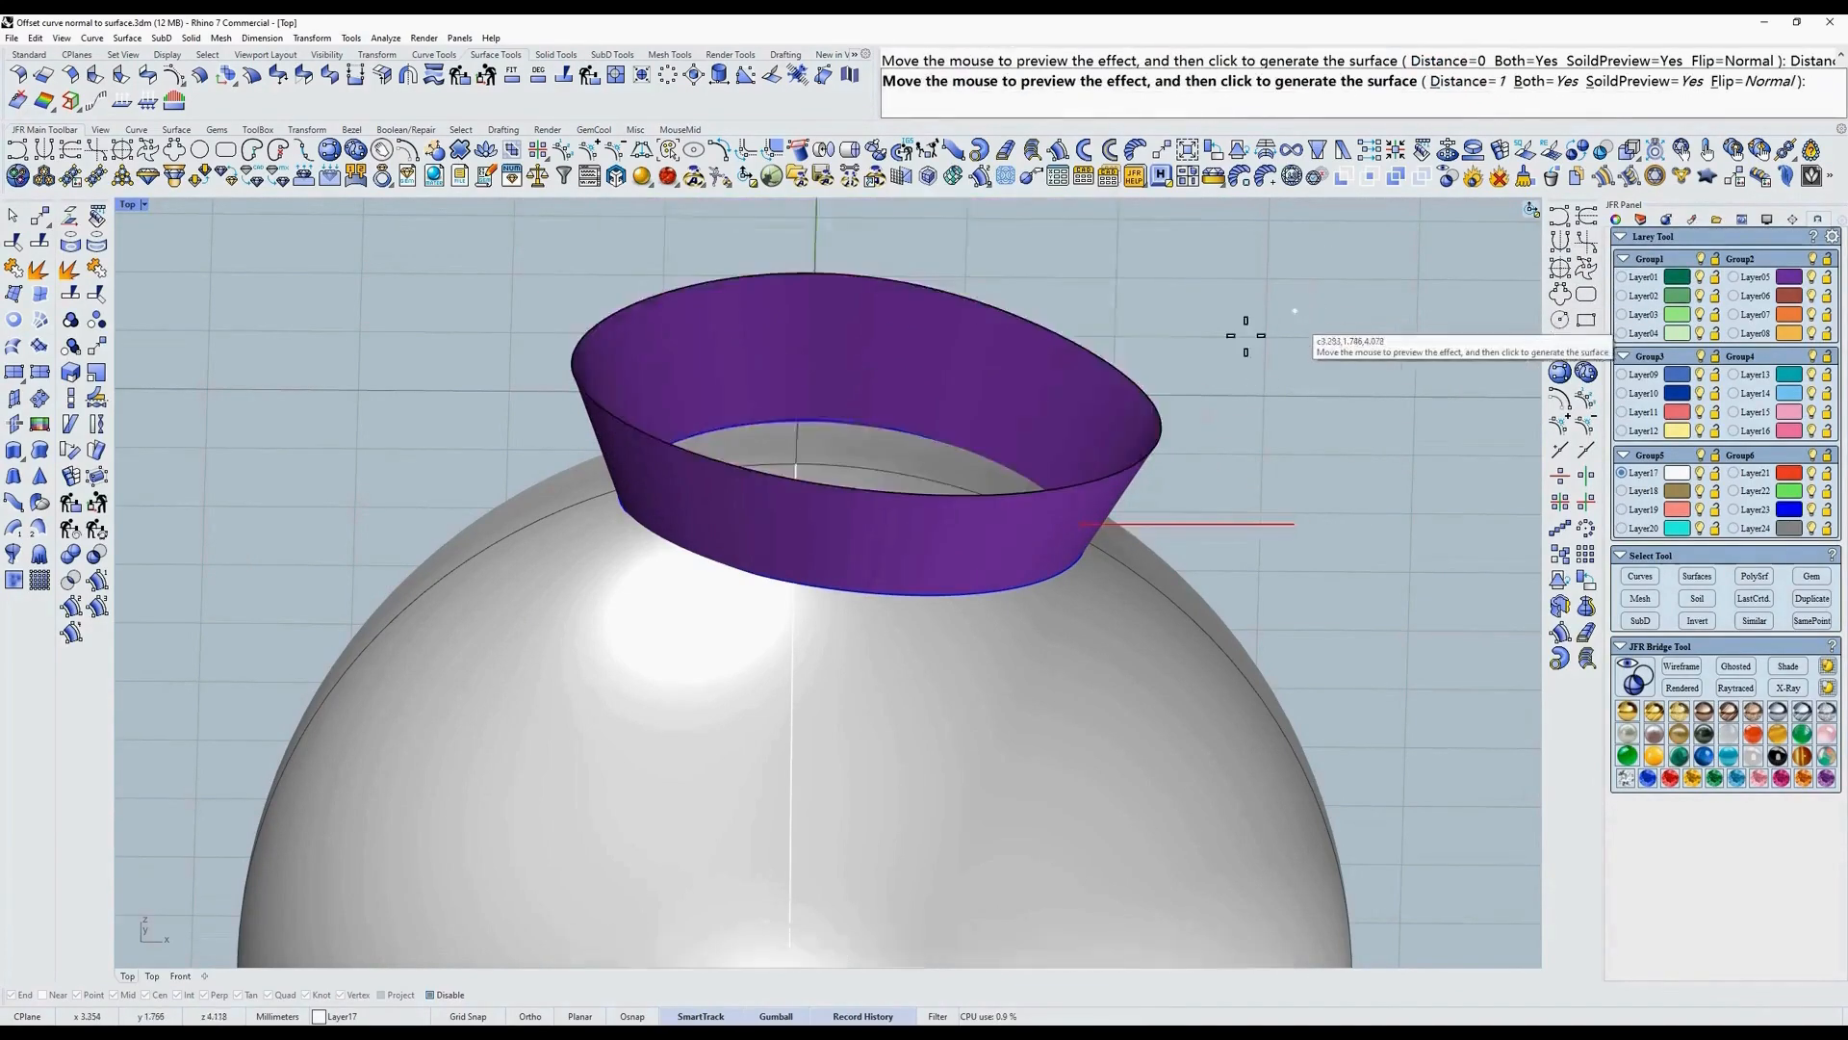
Change the normal offset distance to 1.5 and inspect the taller preview.
scroll(1245, 335, "down", 4)
right_click_drag(1242, 337, 1155, 429)
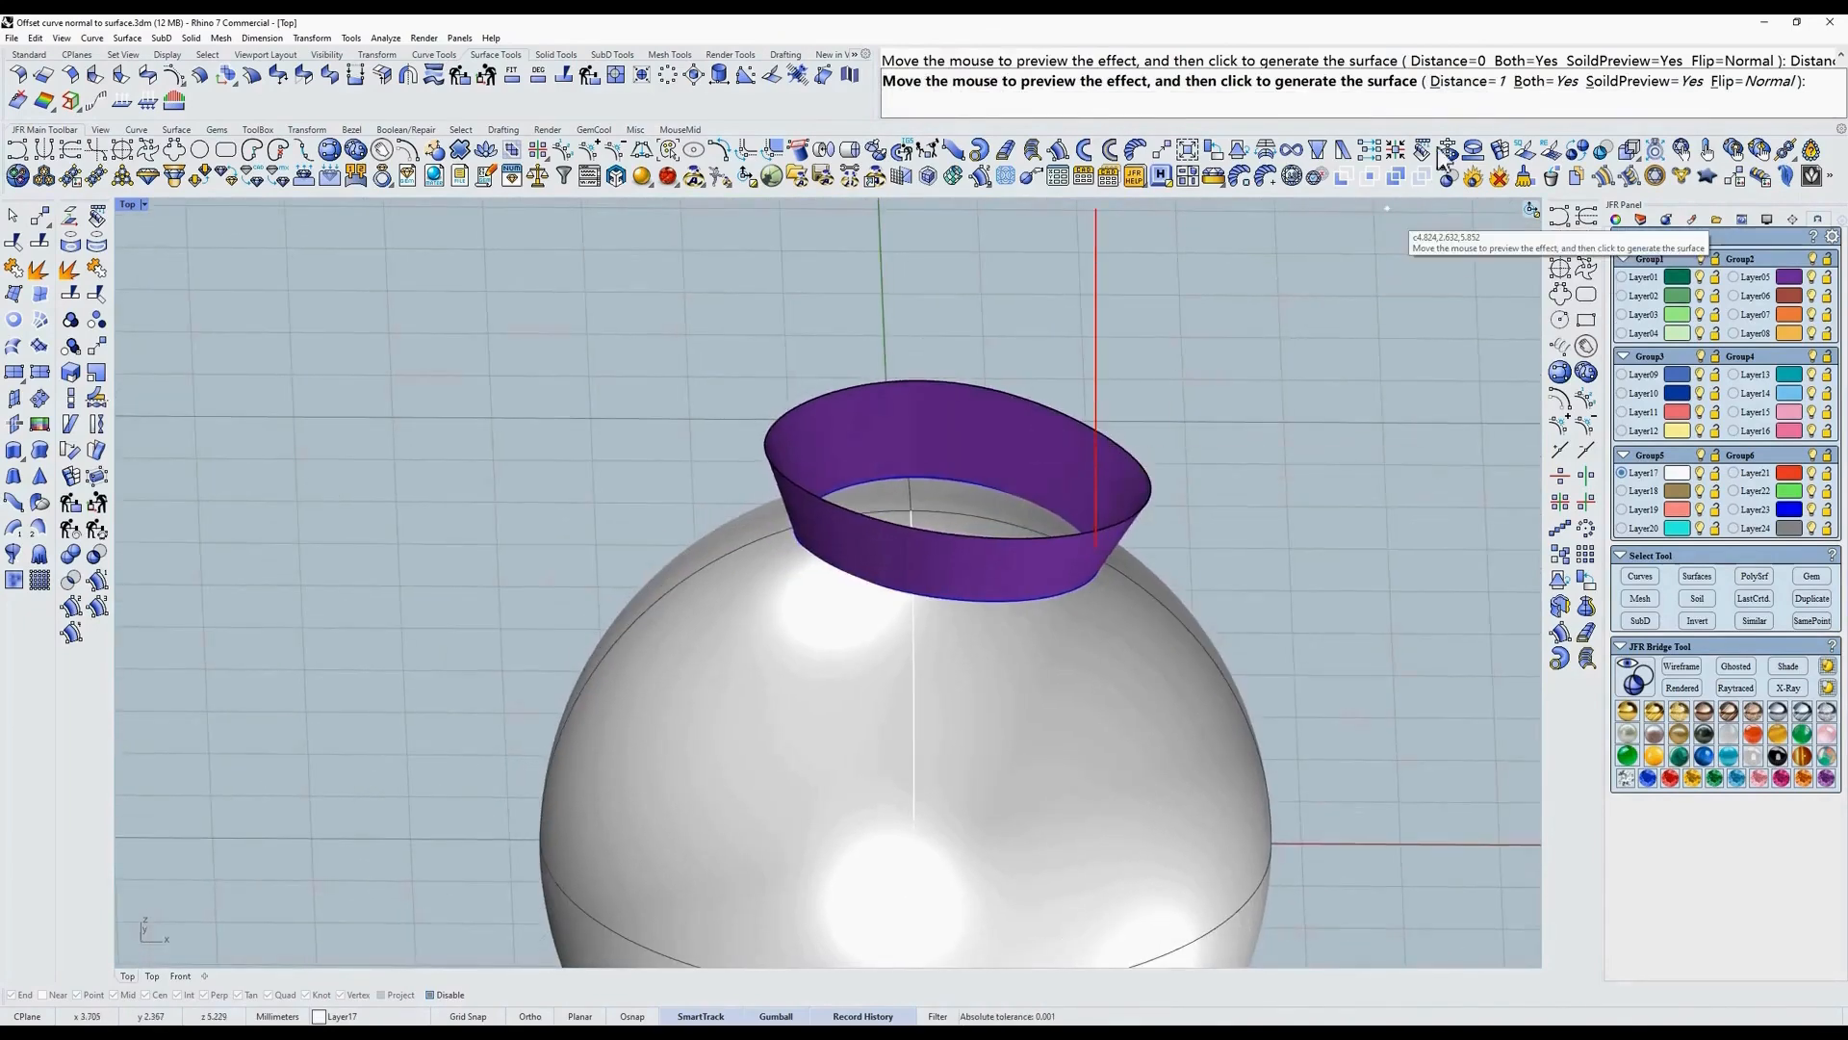
left_click(1446, 84)
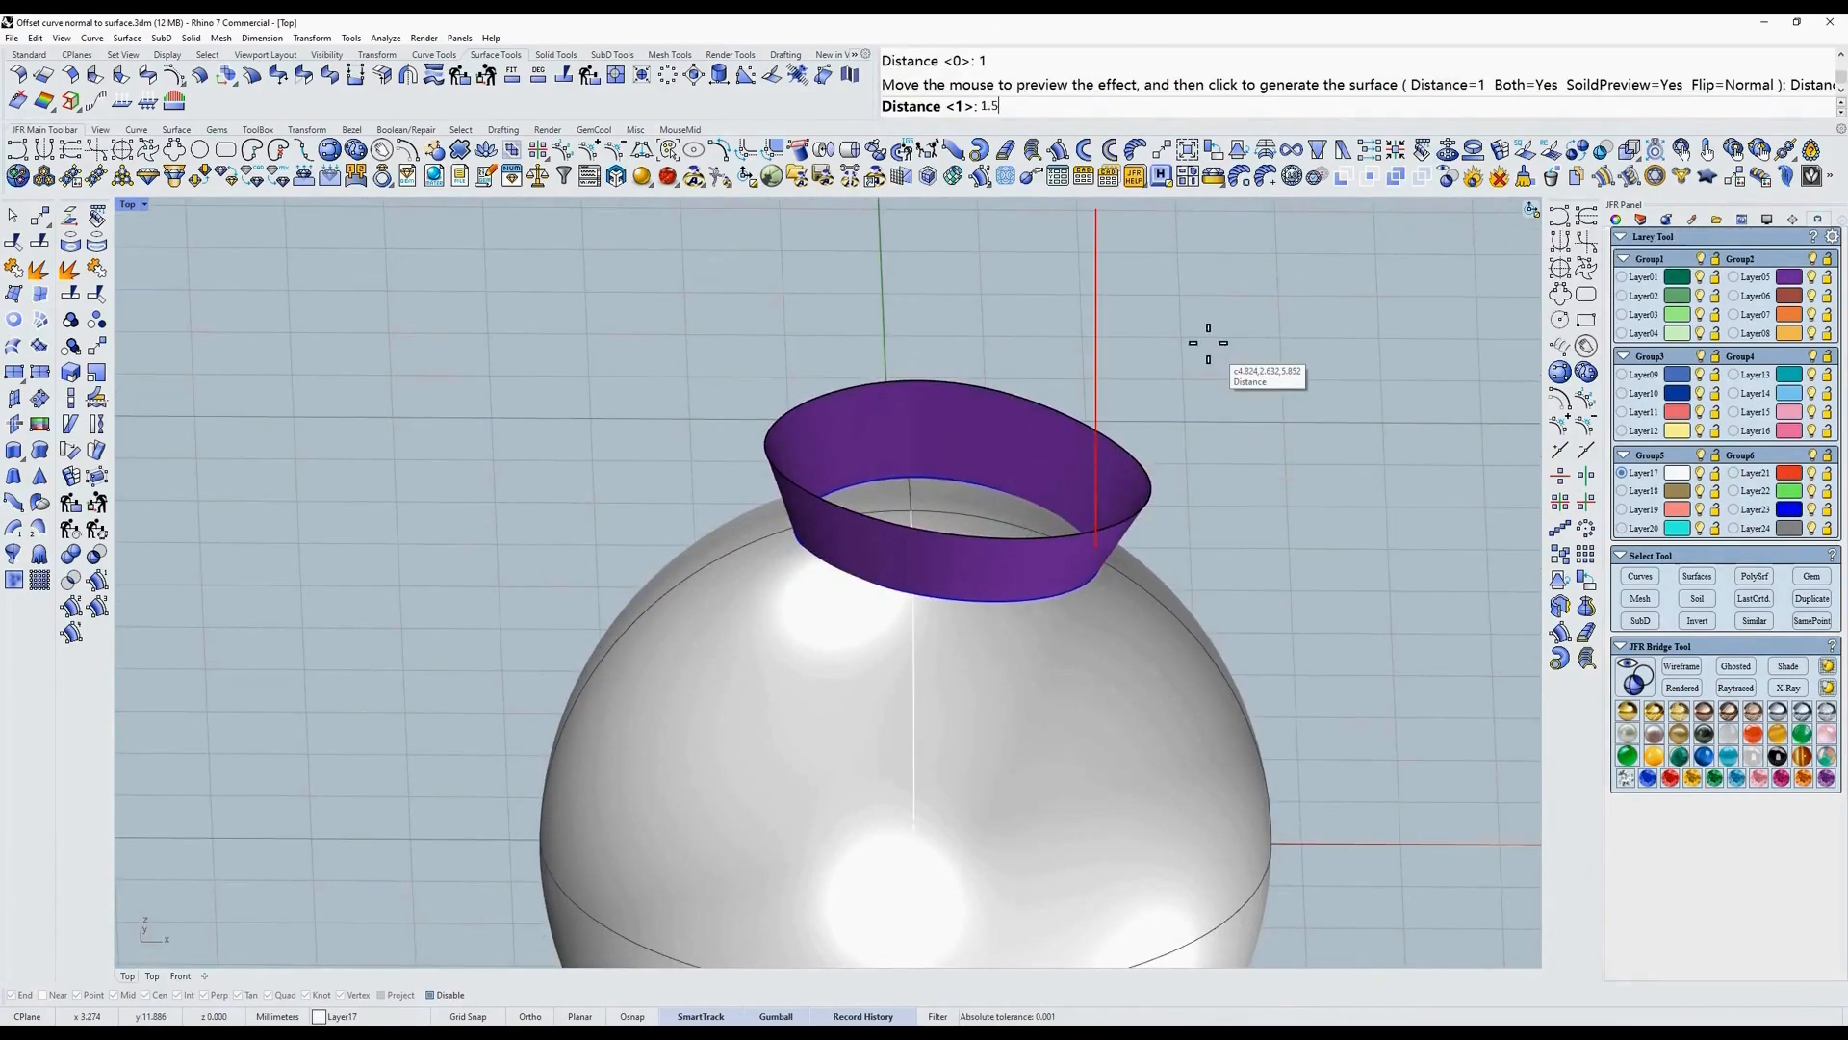
key("Return")
right_click_drag(1082, 413, 1256, 222)
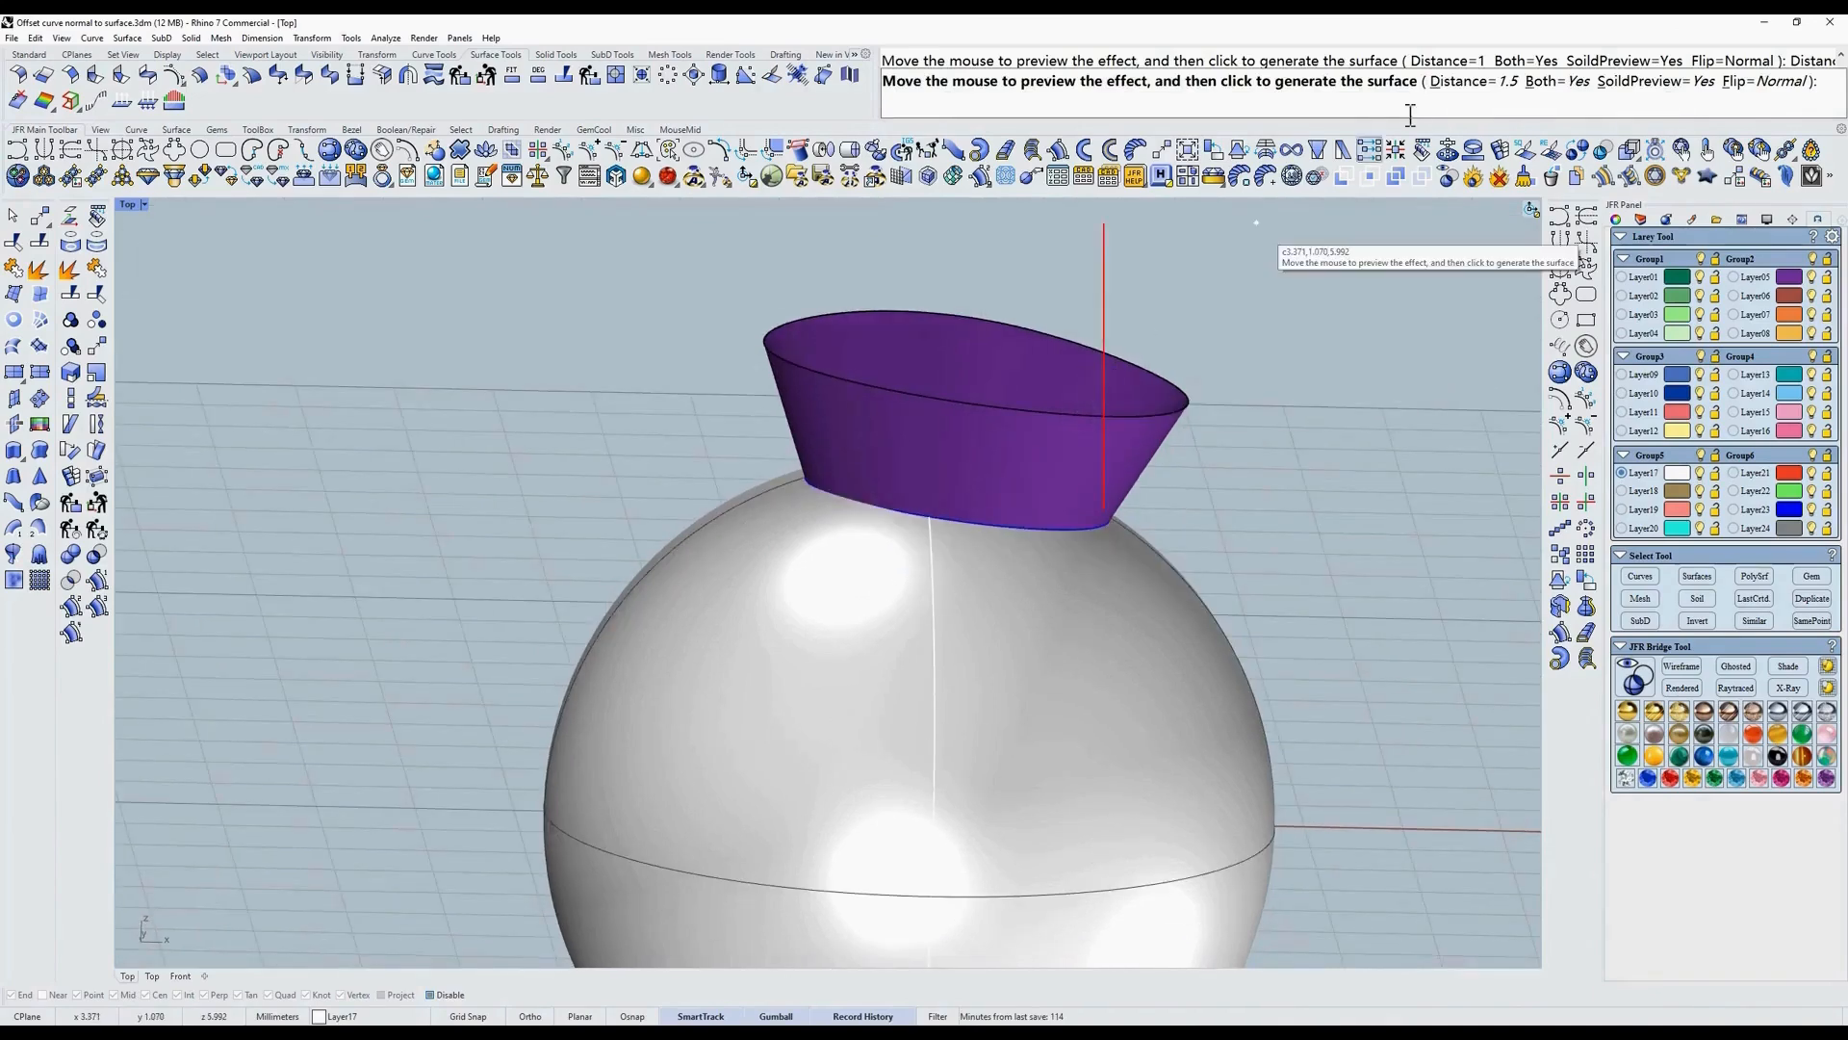
Set the normal offset distance back to 1.
left_click(1455, 86)
type("1")
key("Return")
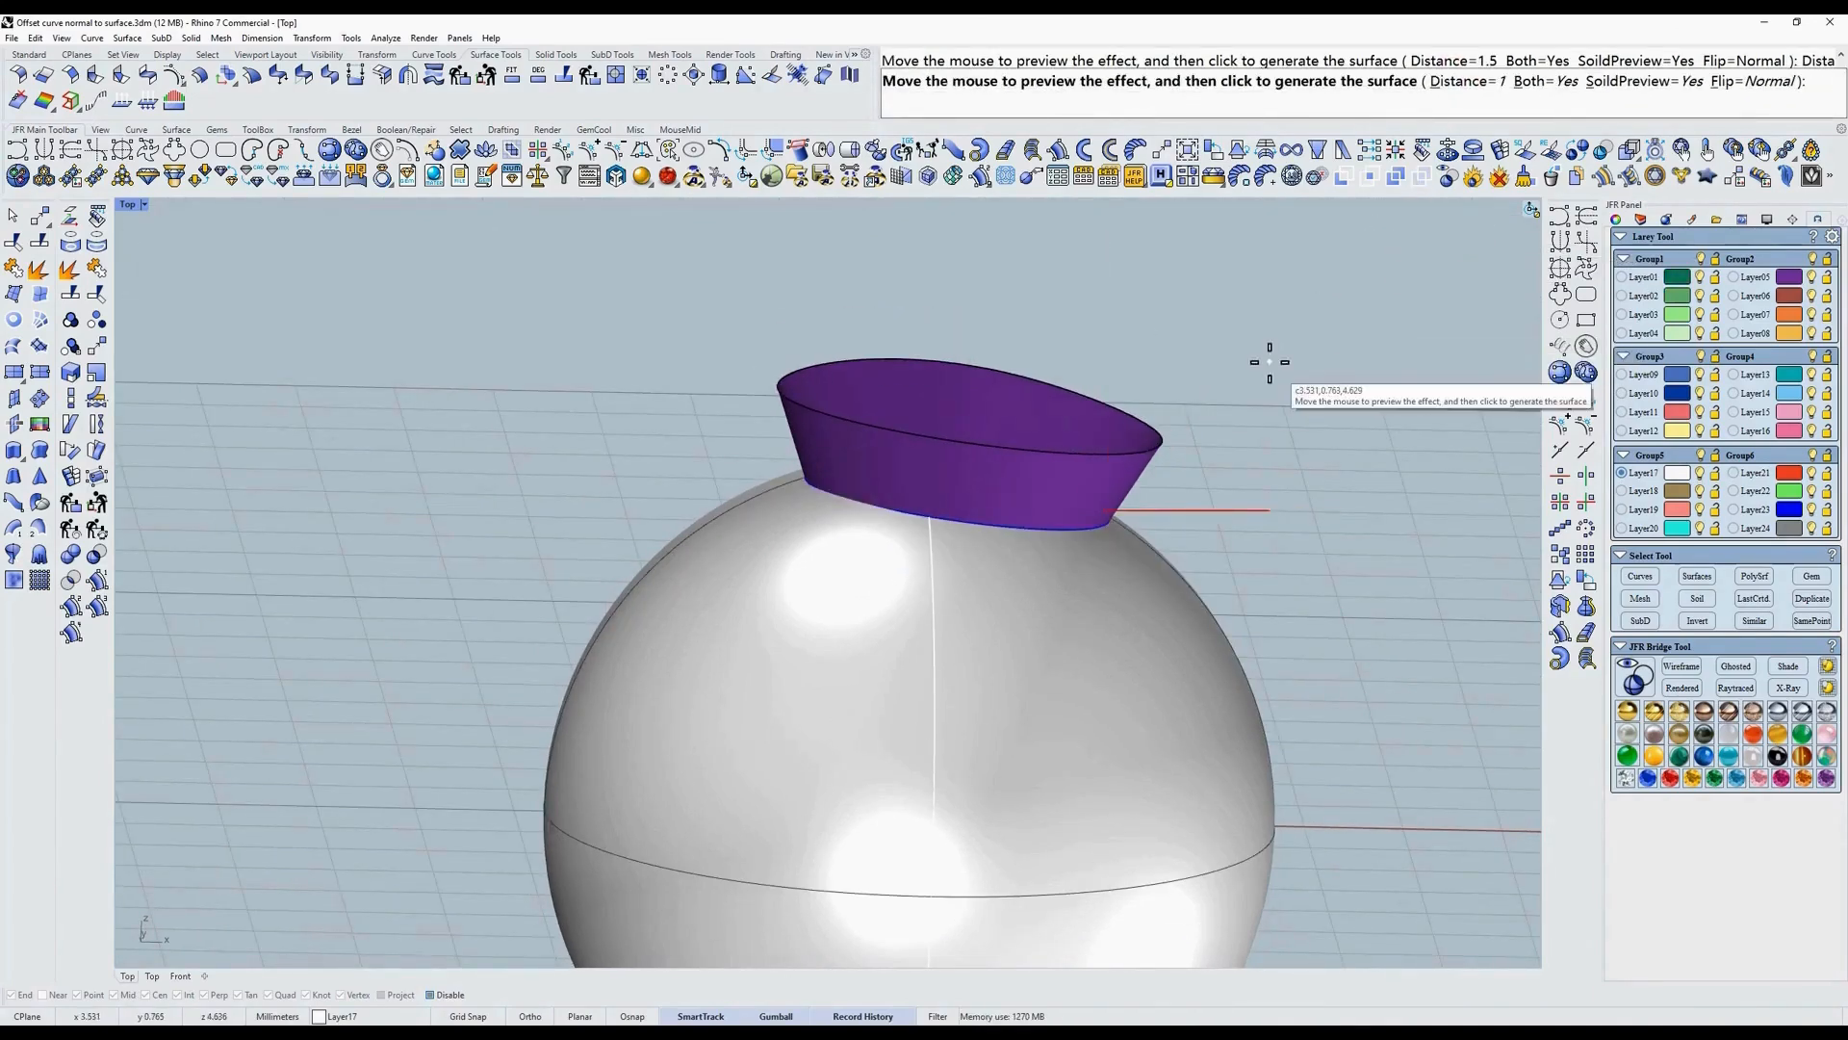
Toggle the offset's Both option off and on again to compare the one-sided and two-sided previews.
scroll(1273, 370, "up", 2)
right_click_drag(1266, 392, 1258, 449, "shift")
right_click_drag(1155, 511, 1200, 360, "shift")
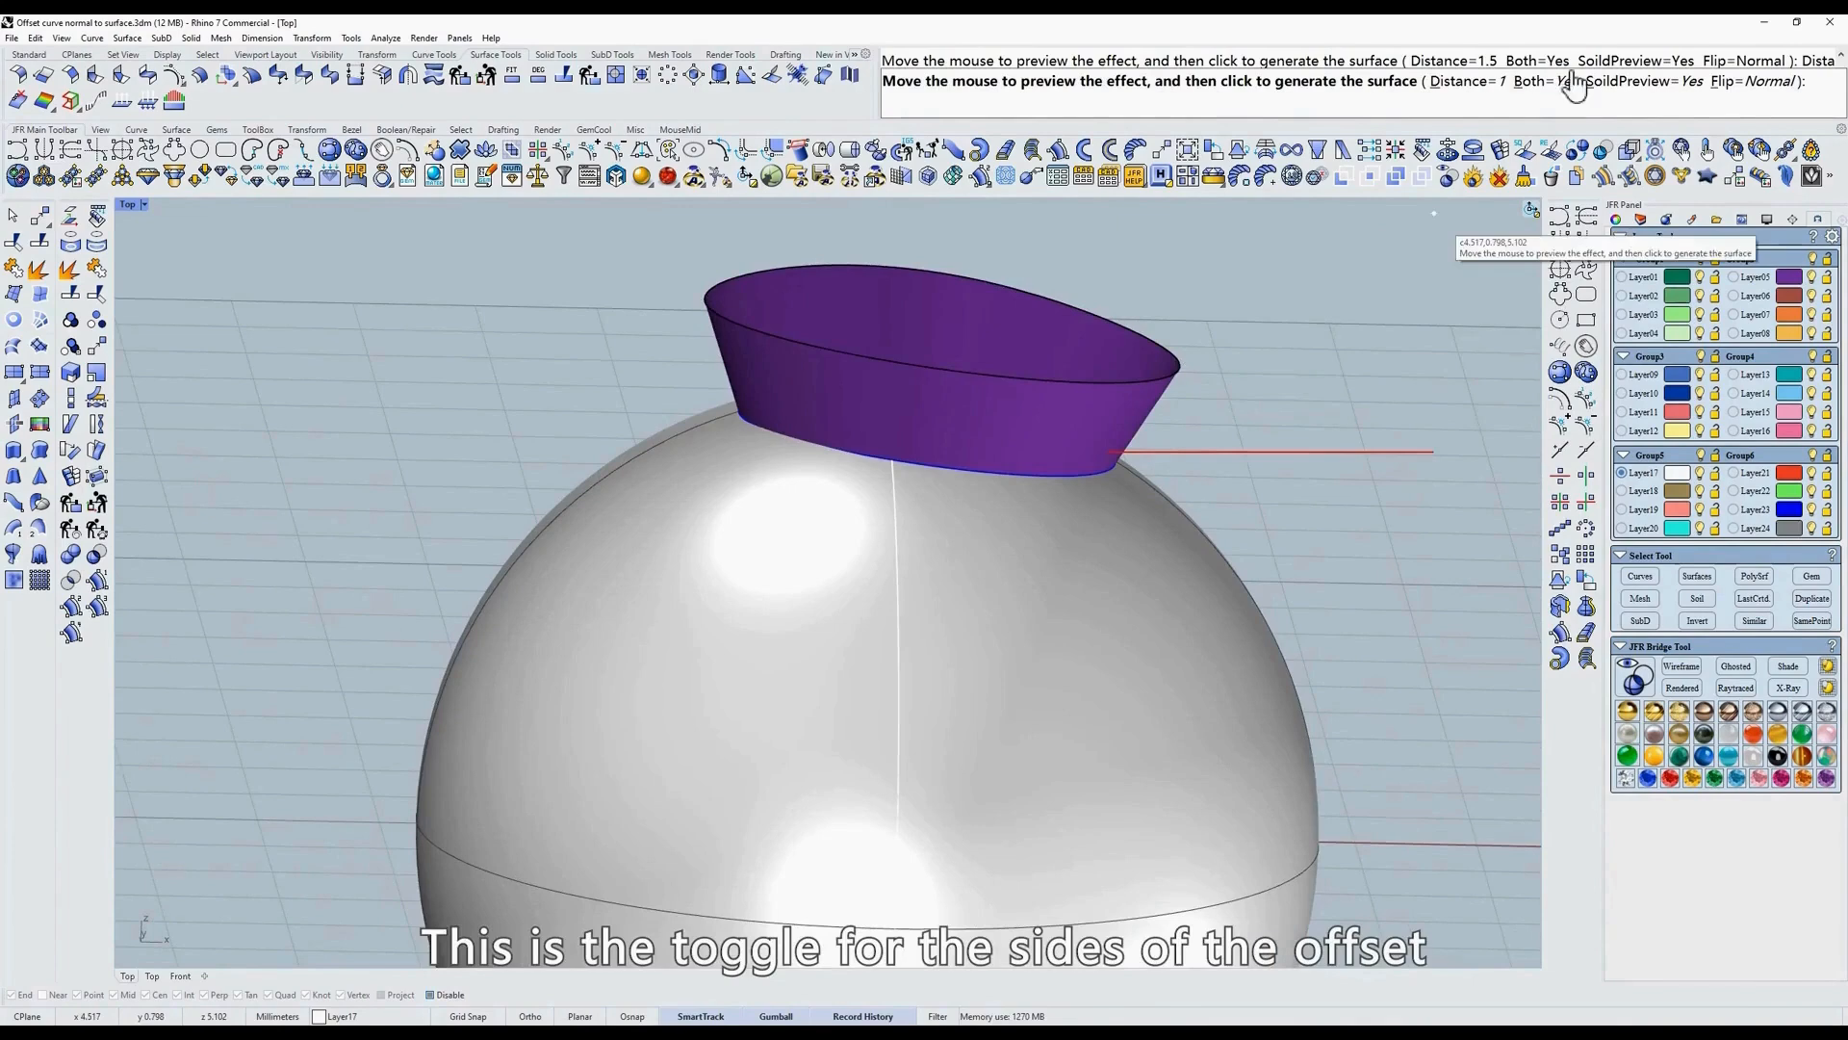
left_click(1546, 85)
left_click(1545, 85)
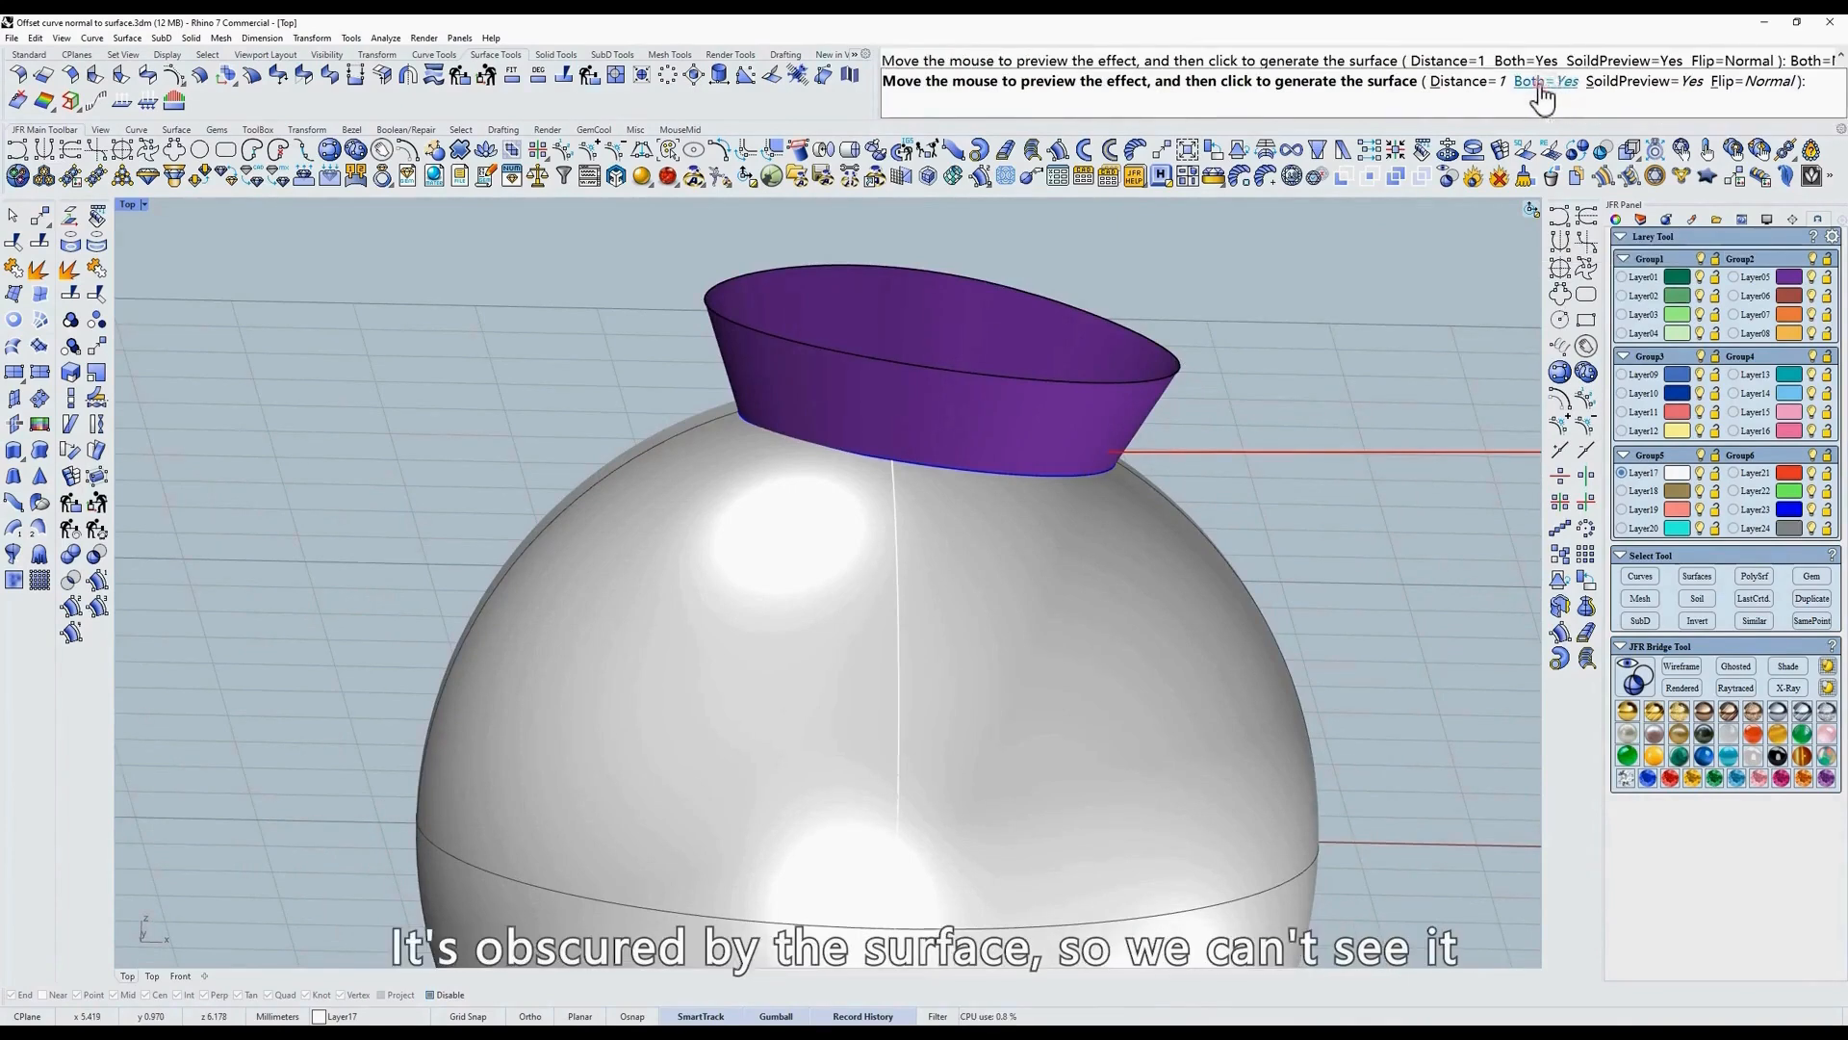
left_click(1546, 85)
left_click(1545, 85)
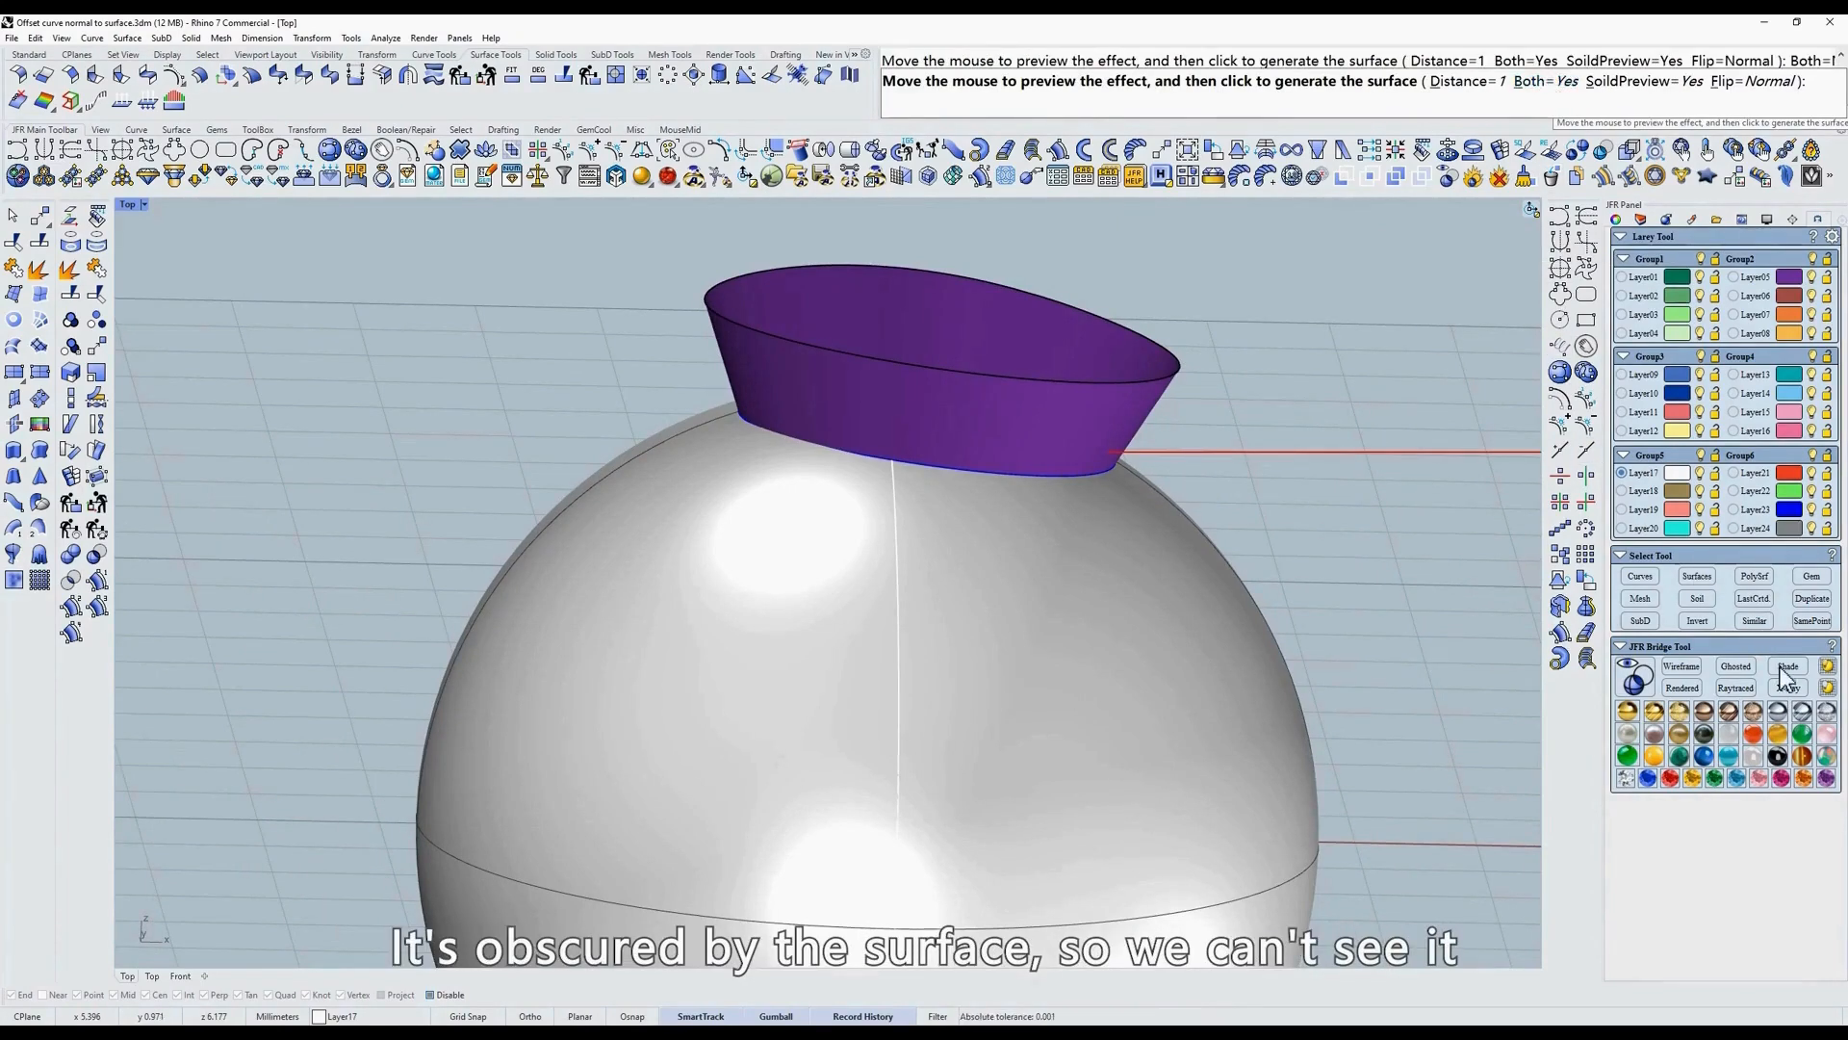
Alternate the viewport between Ghosted and Shaded display to compare how the offset inside the sphere appears, ending in Ghosted.
left_click(1735, 666)
right_click_drag(1182, 505, 1112, 519, "shift")
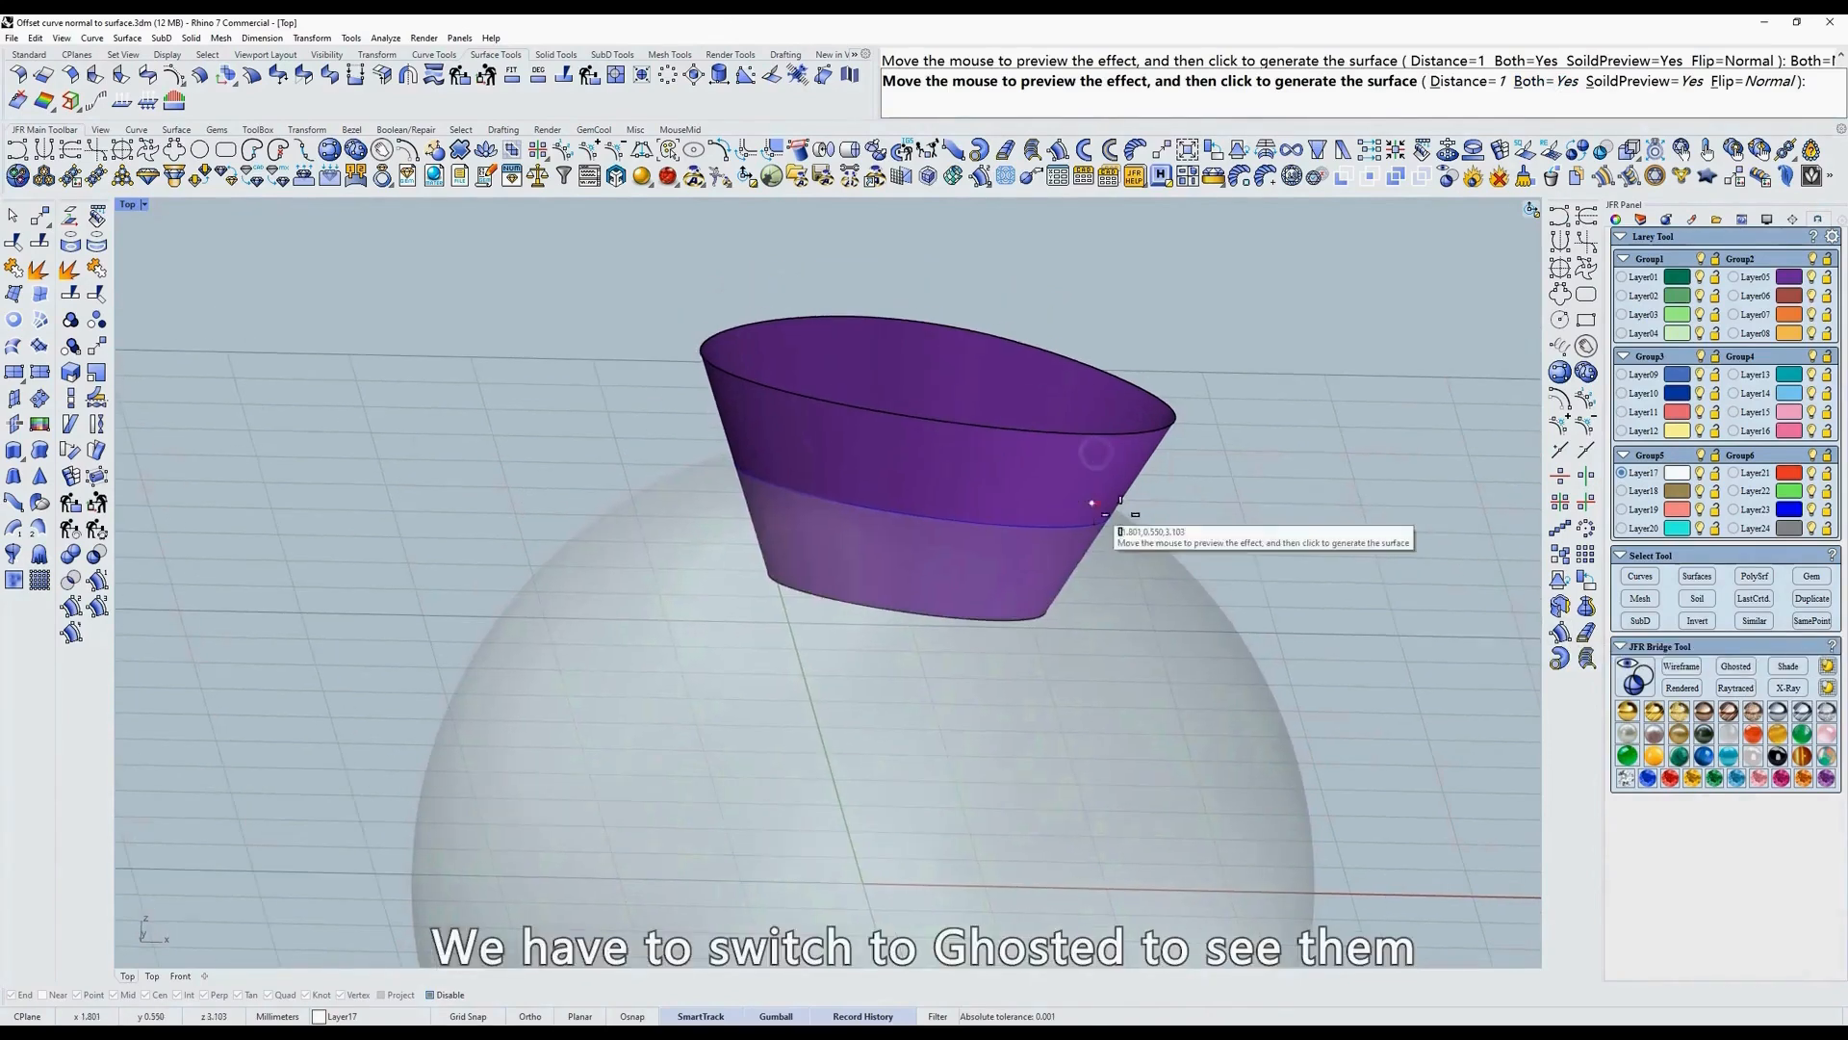
left_click(1788, 666)
left_click(1735, 666)
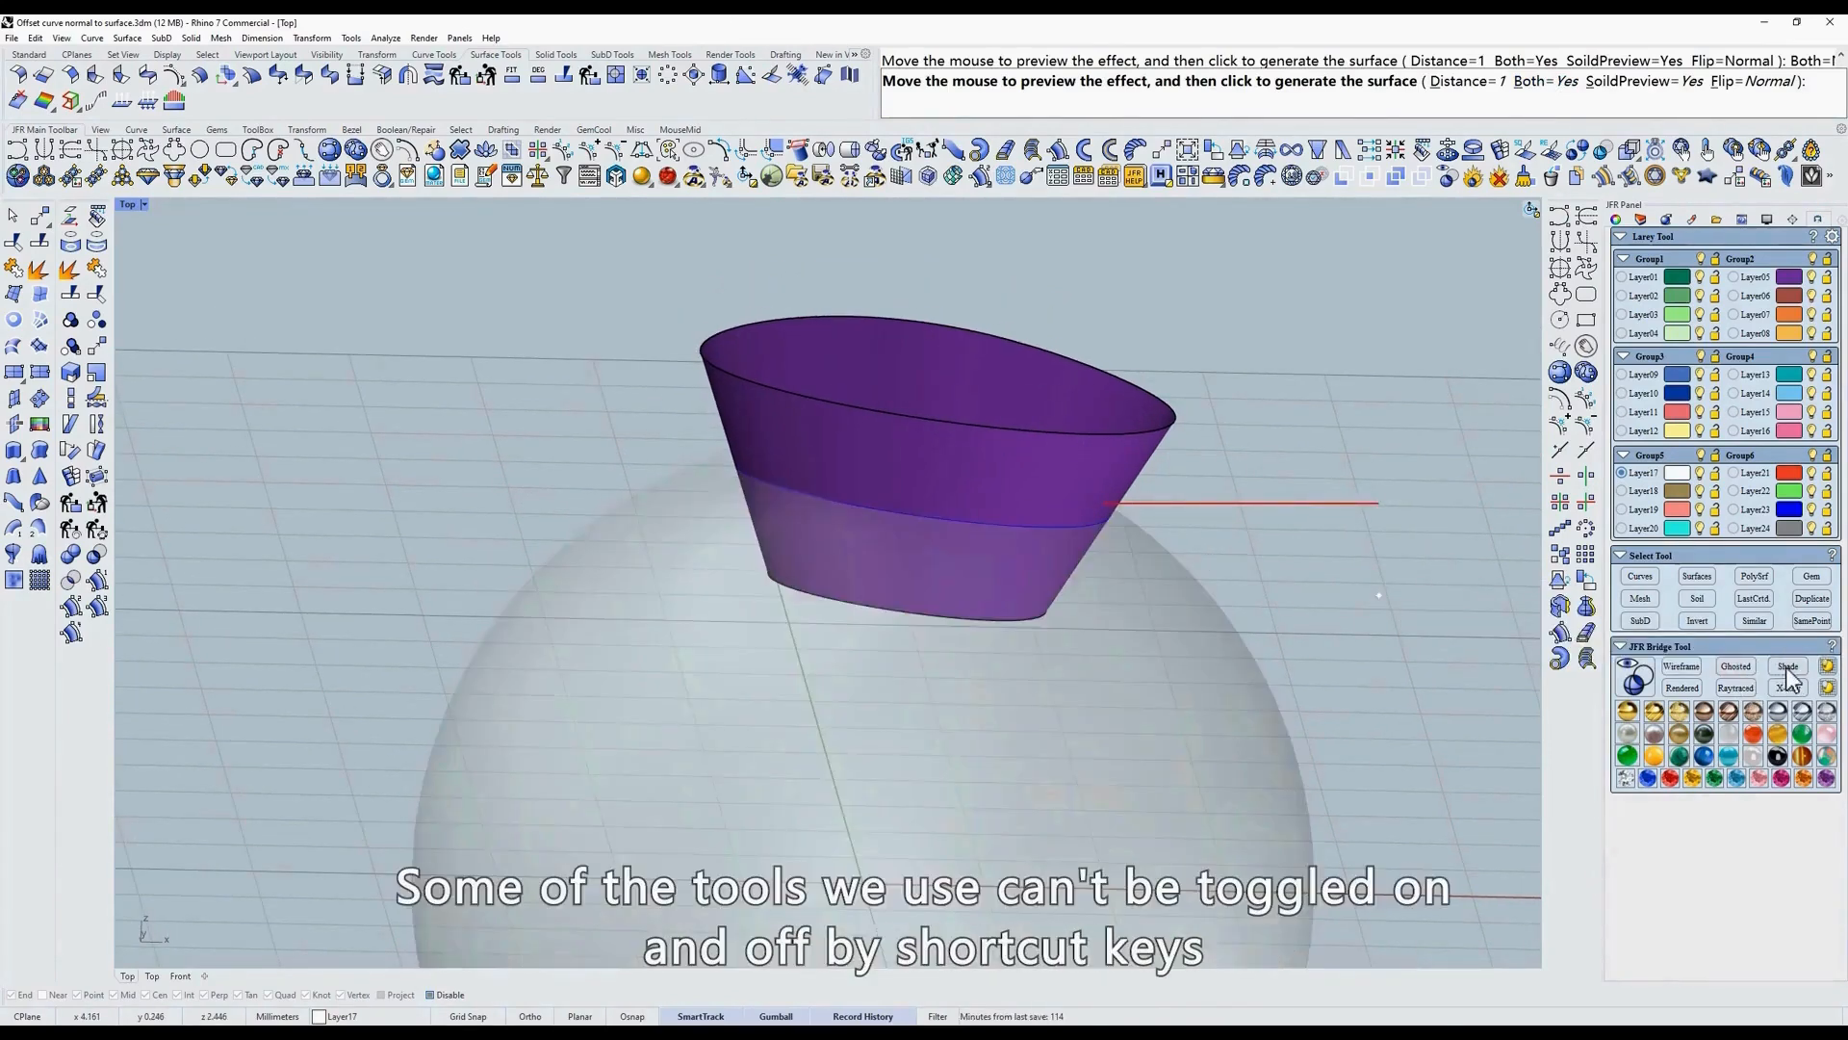
left_click(1787, 666)
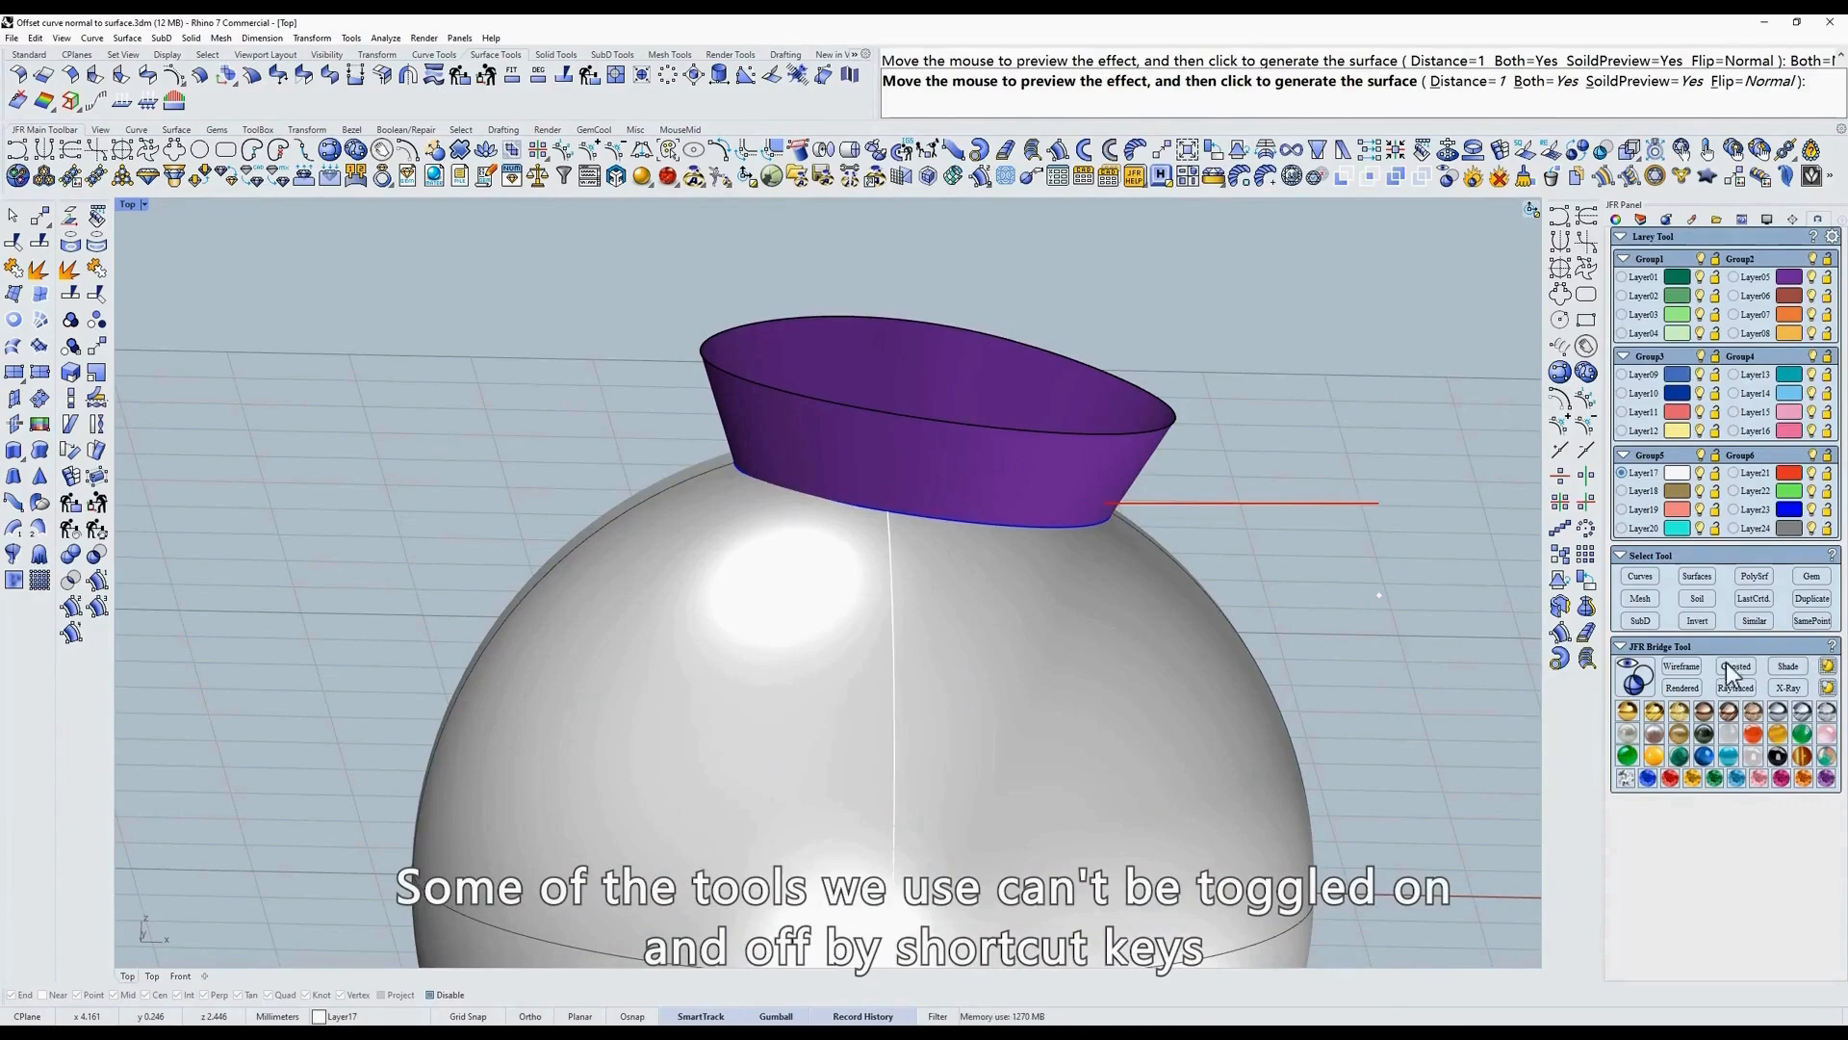
left_click(1736, 666)
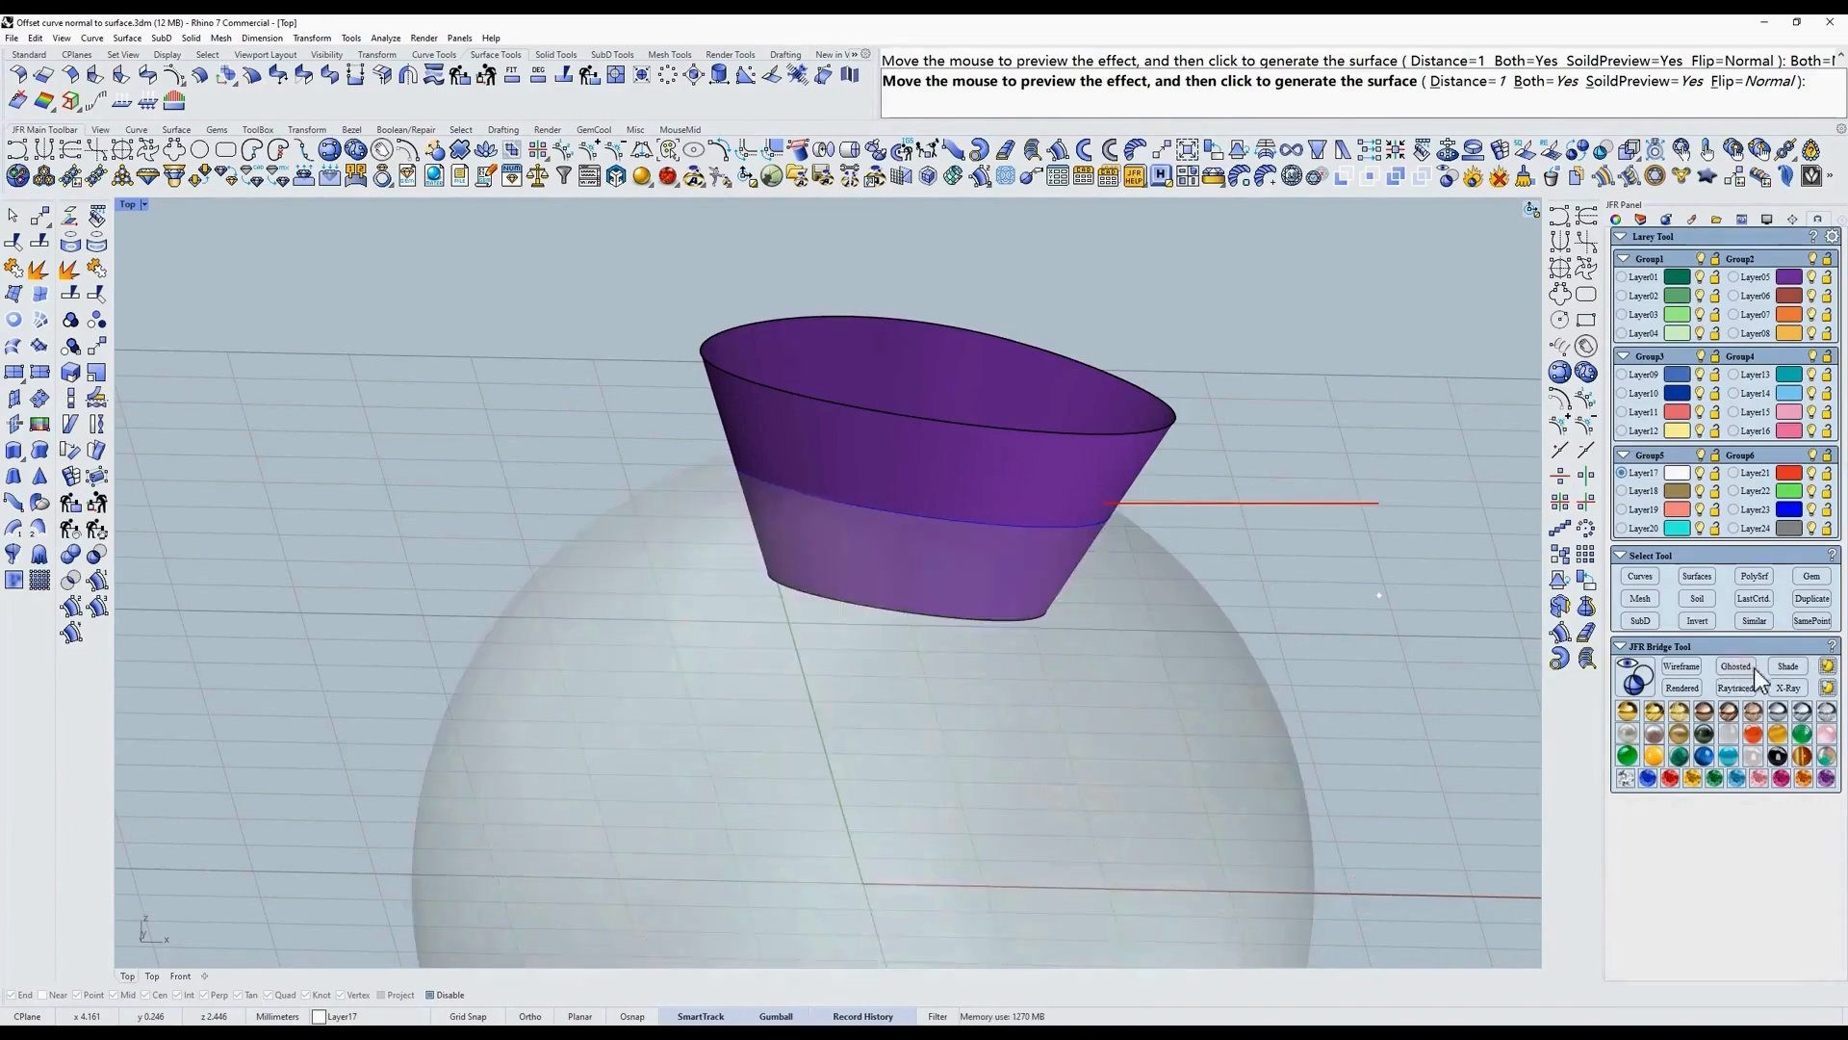
left_click(1787, 666)
left_click(1733, 666)
Set the Both option to No and generate the one-sided offset surface outside the sphere.
left_click(1533, 89)
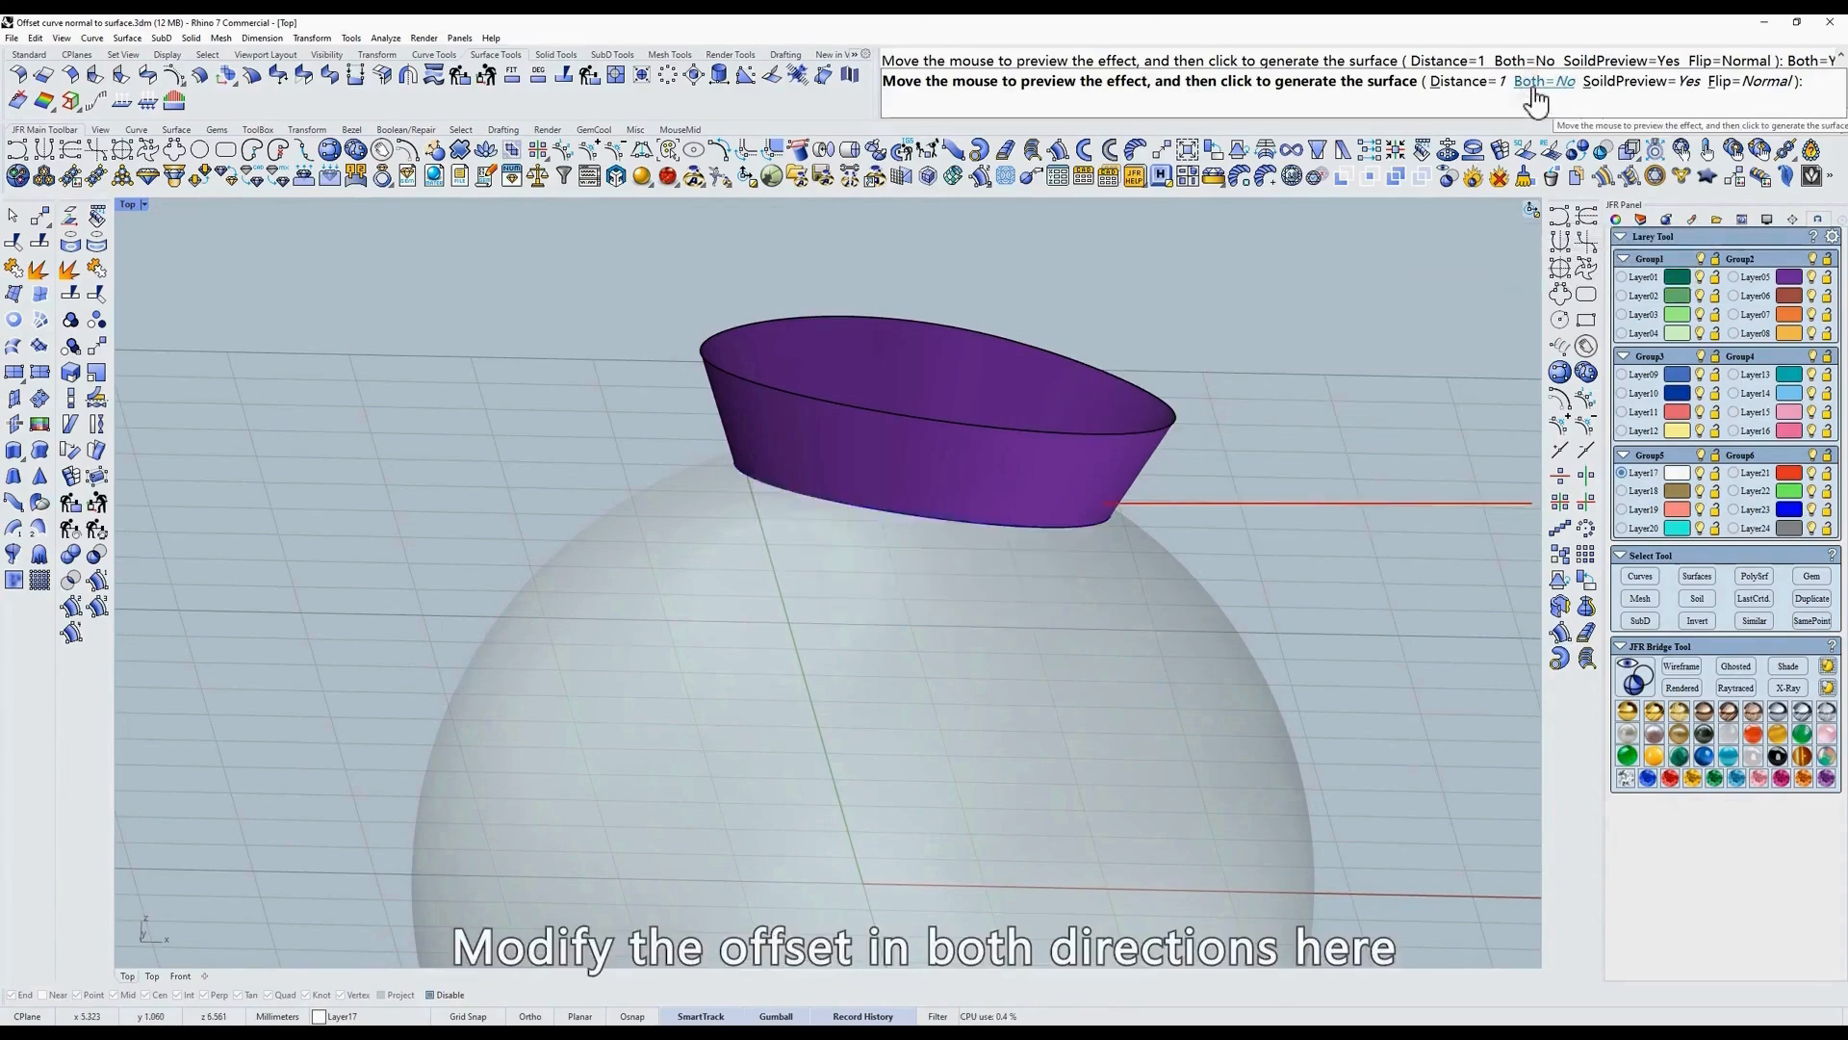
left_click(1532, 89)
left_click(1532, 88)
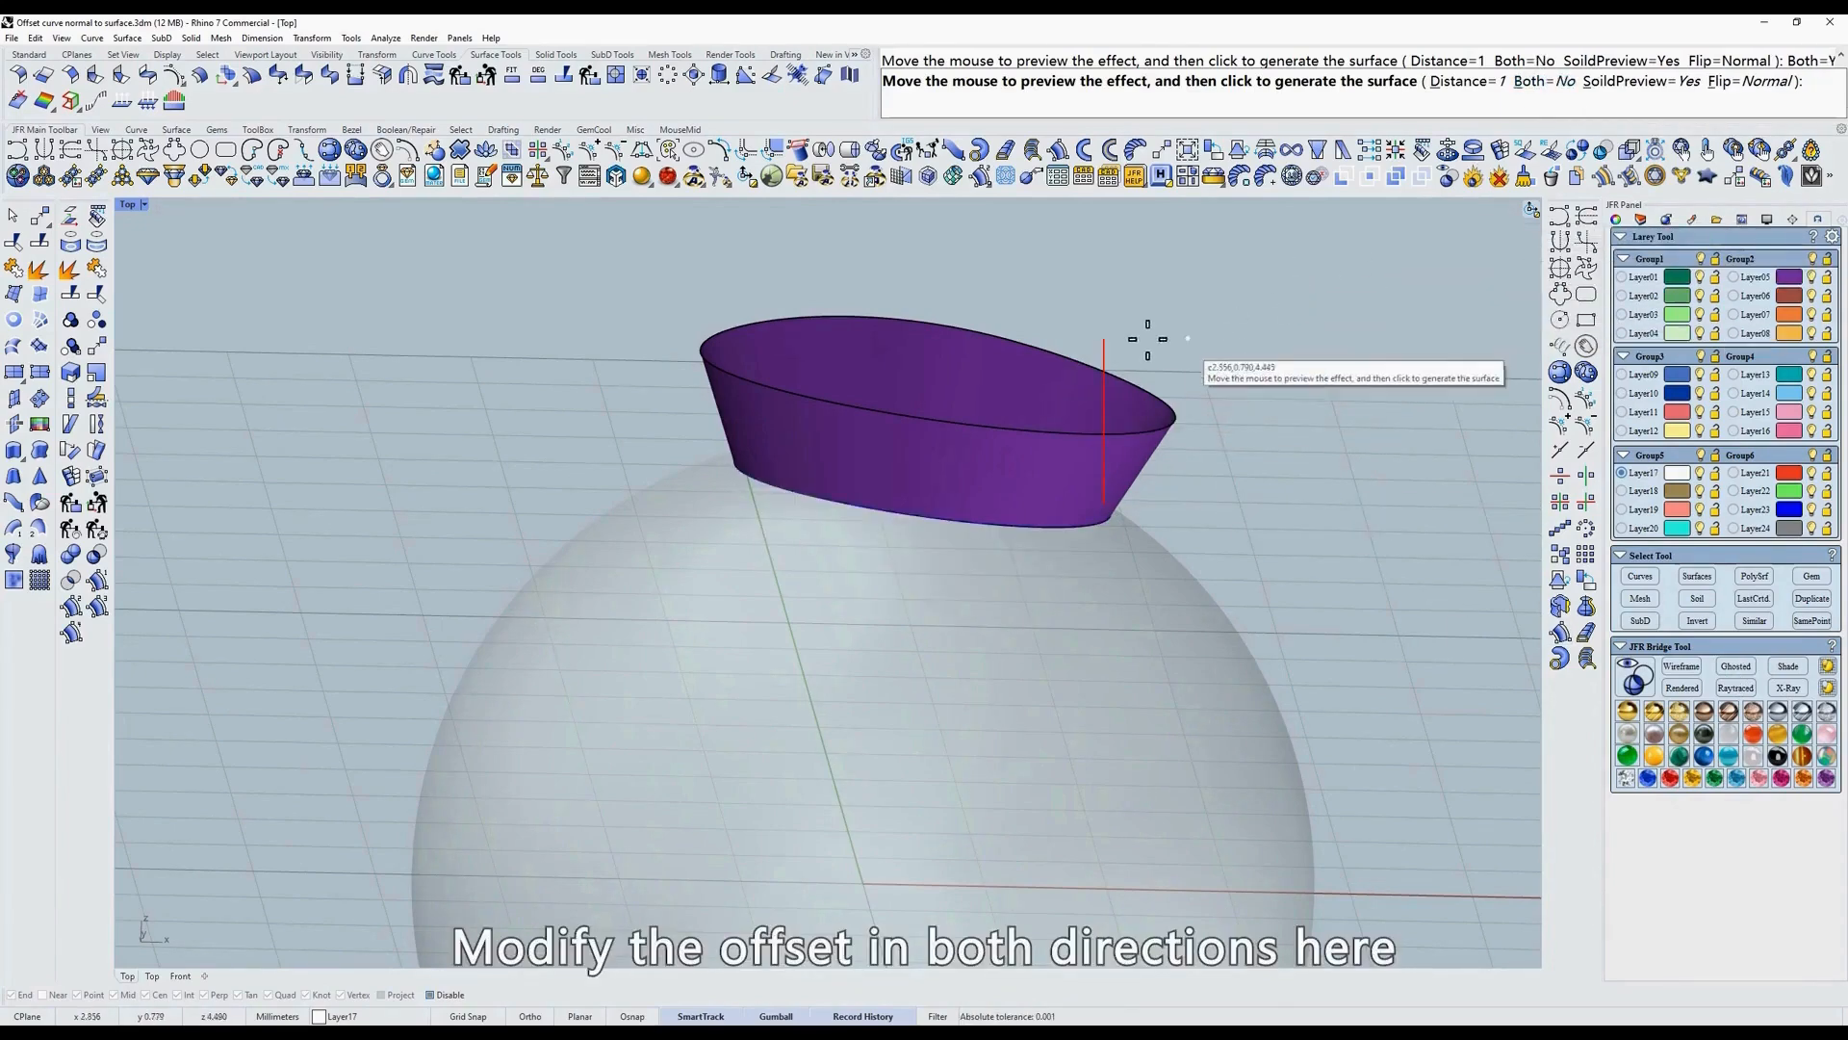
left_click(1154, 303)
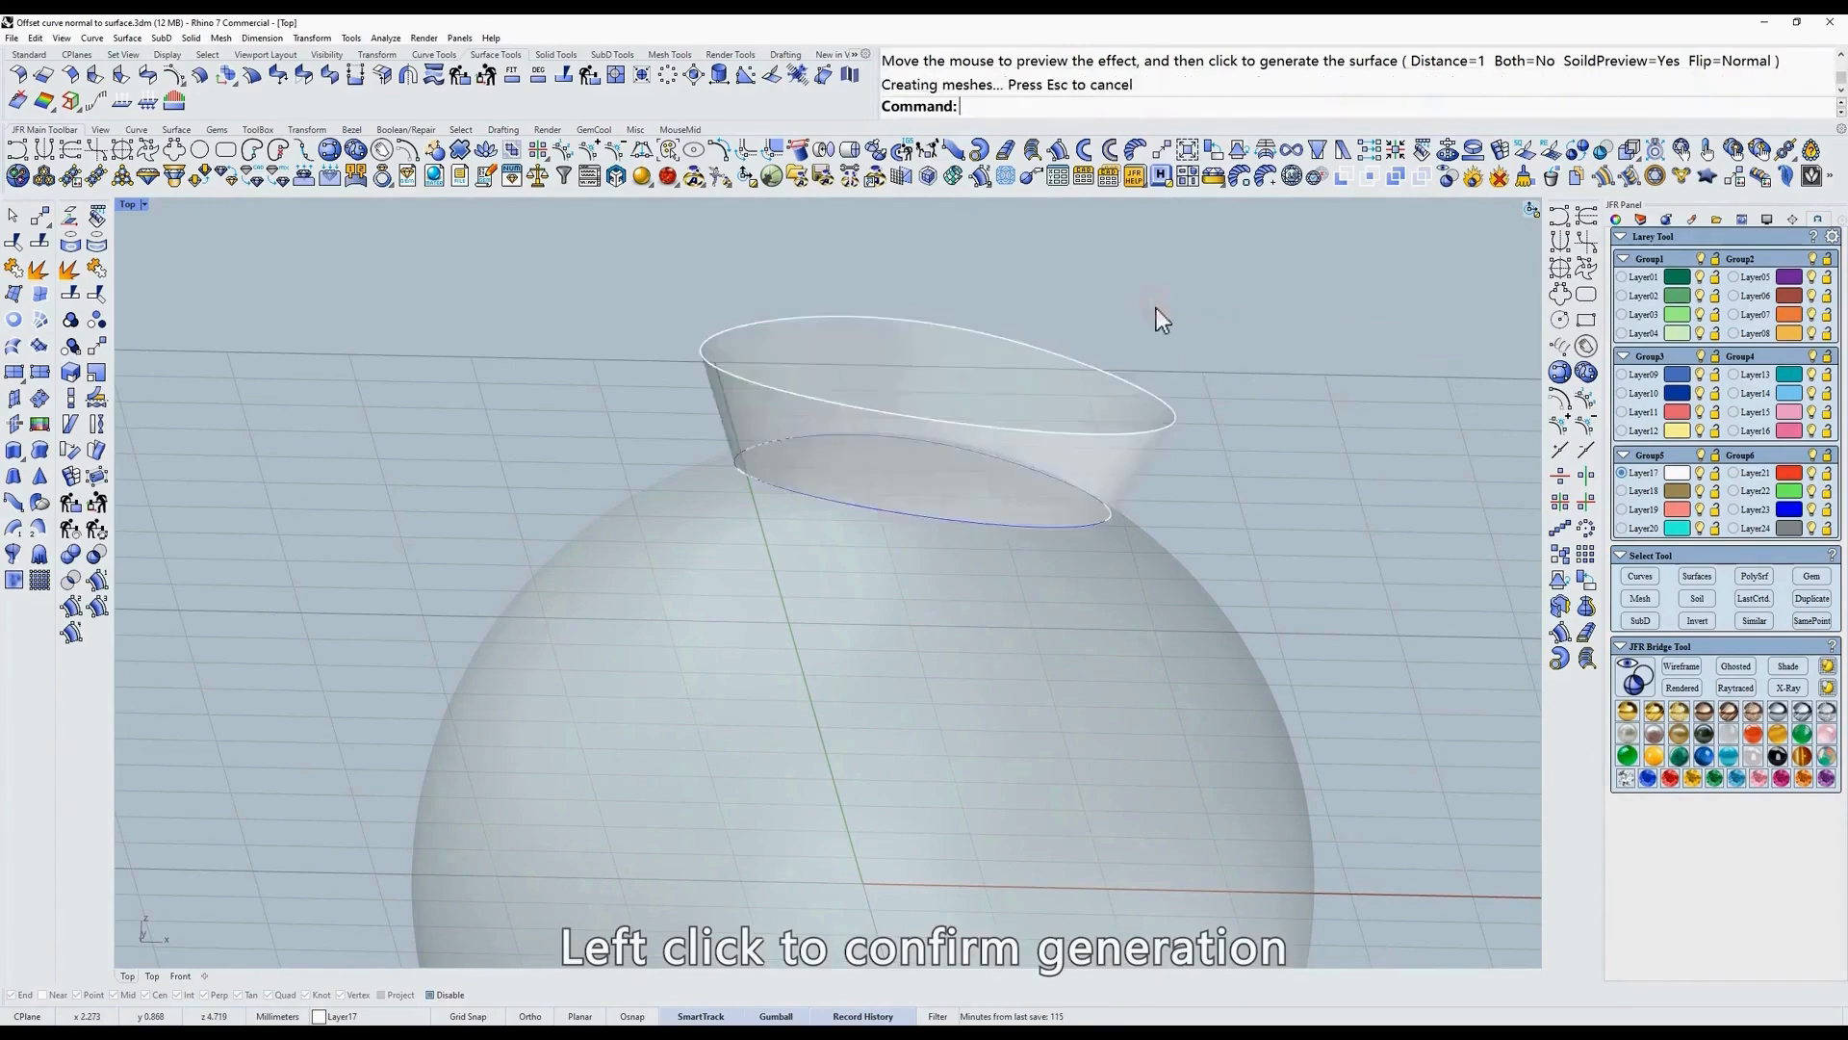
Return the viewport to shaded display and delete the one-sided offset surface.
type("3")
key("Return")
mouse_move(1157, 308)
right_mouse_down()
mouse_move(1085, 400)
mouse_move(988, 458)
mouse_move(1072, 439)
right_mouse_up()
left_click(986, 456)
key("Delete")
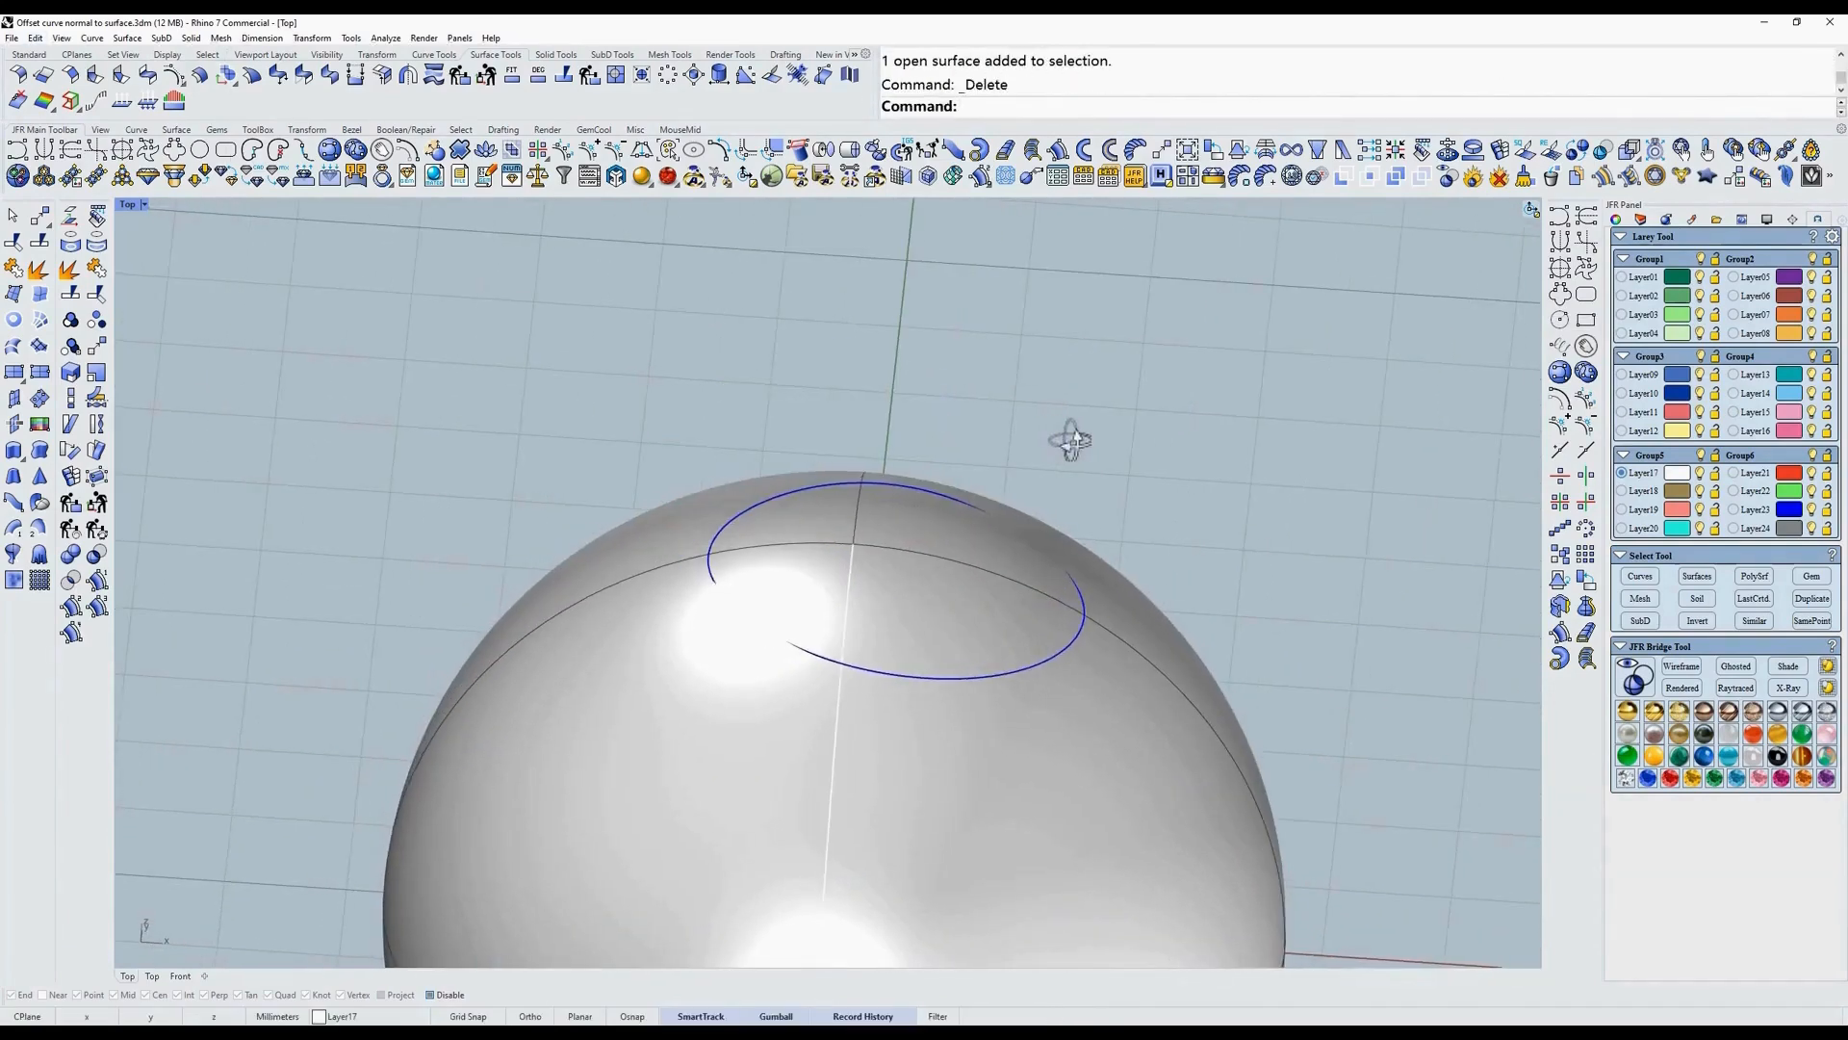
Start a new normal offset of the looping curve with the sphere as the fitting object.
left_click(434, 175)
left_click_drag(610, 364, 1128, 709)
key("Return")
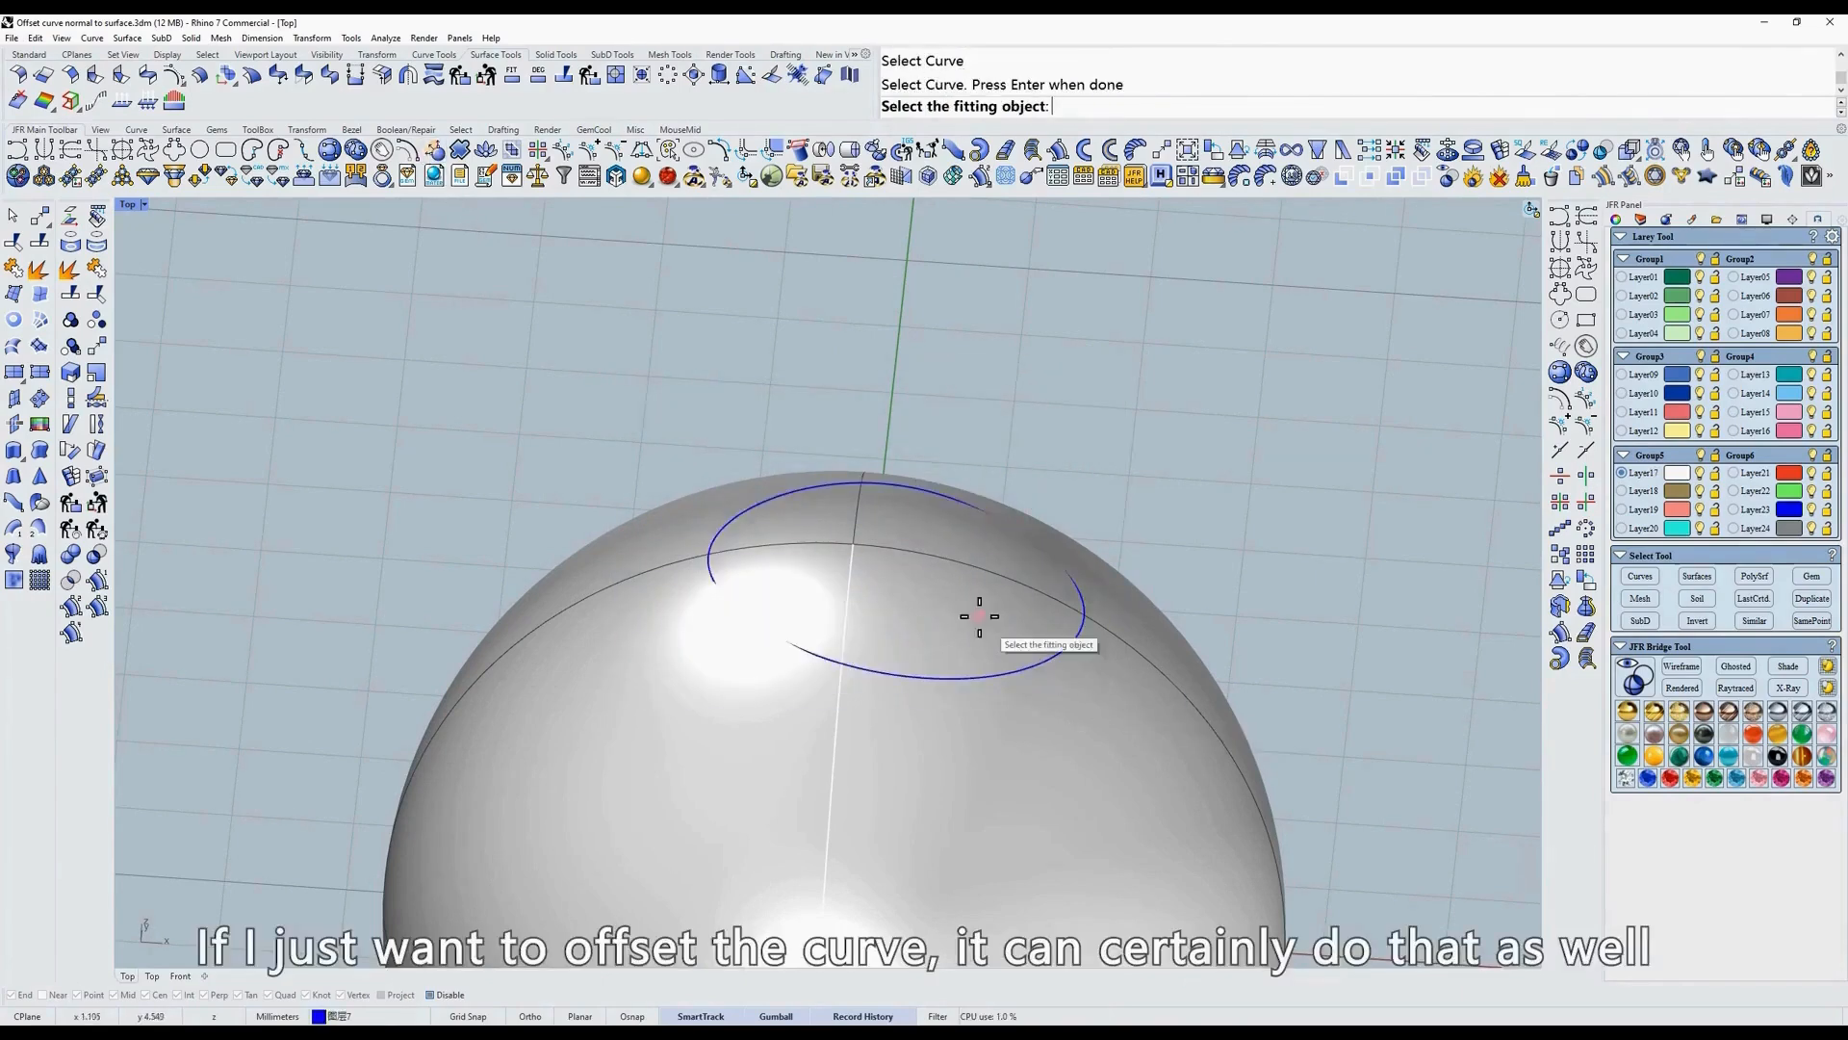
left_click(979, 616)
right_click_drag(1106, 598, 1199, 398)
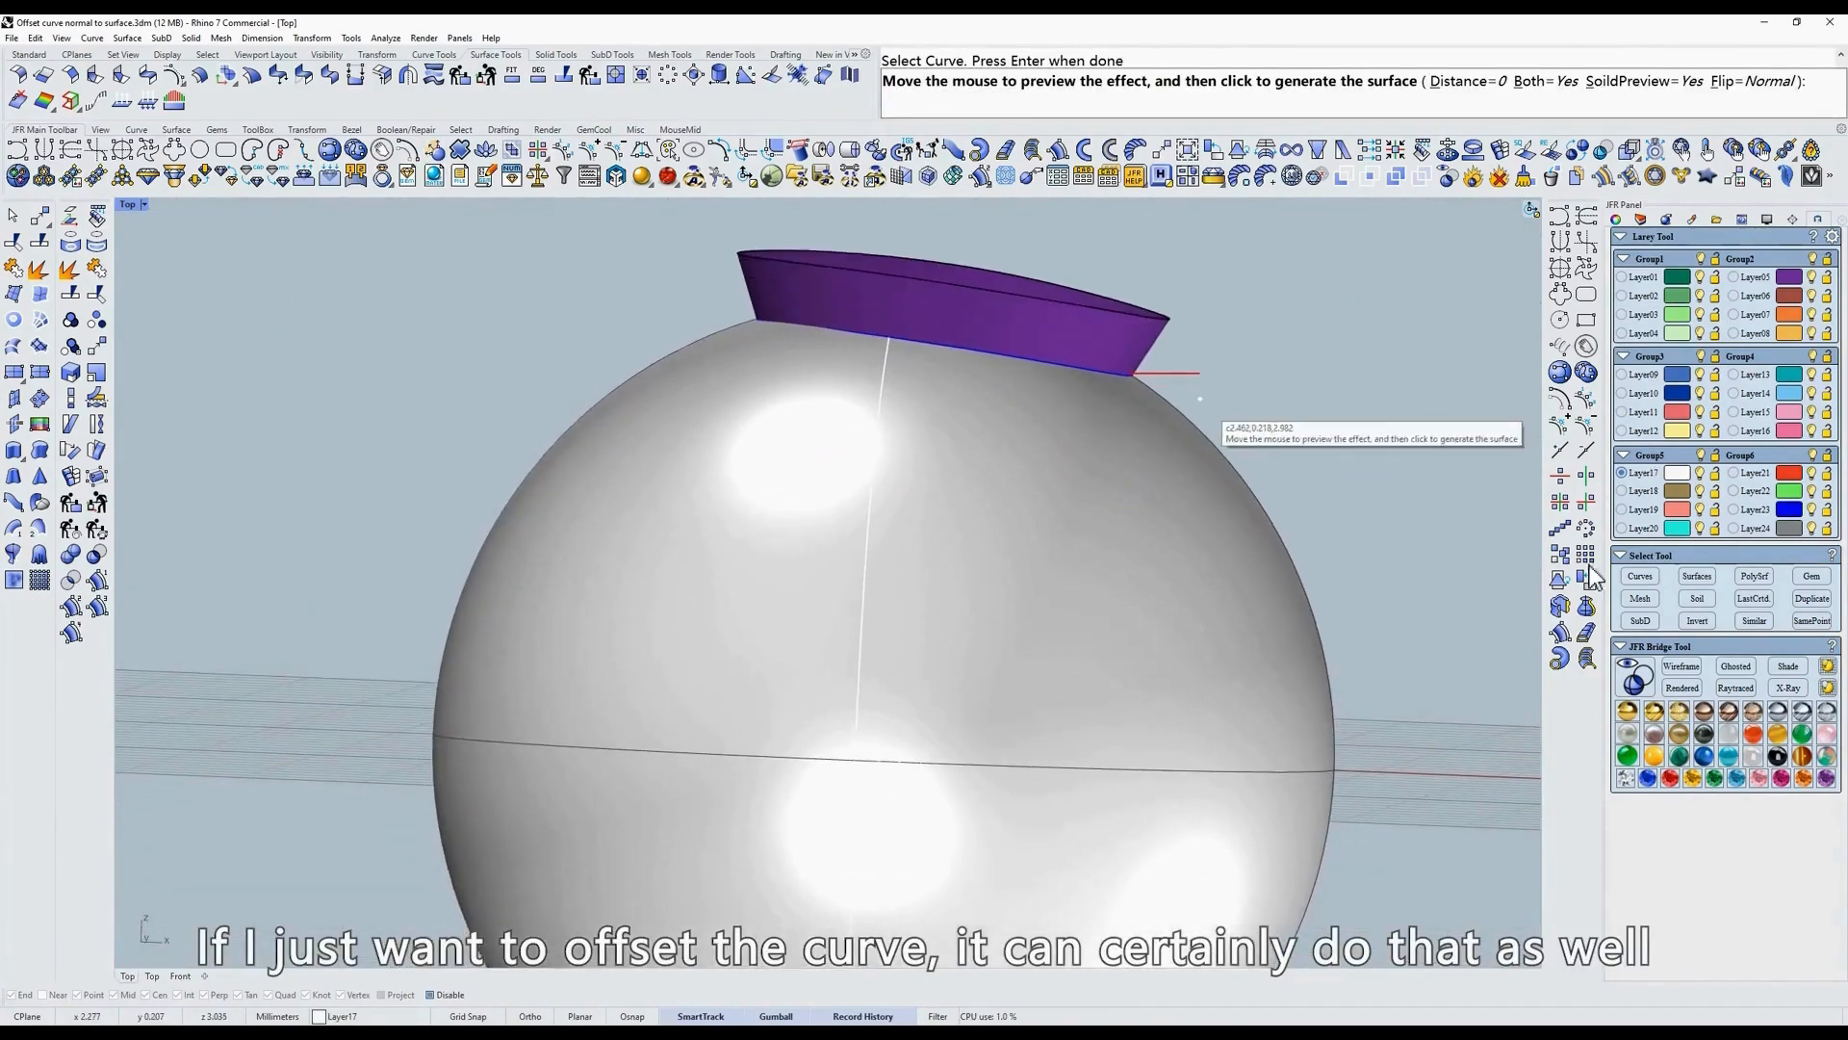
Use Ghosted display and set Both and SoildPreview to No so that only the curve is offset.
left_click(1735, 665)
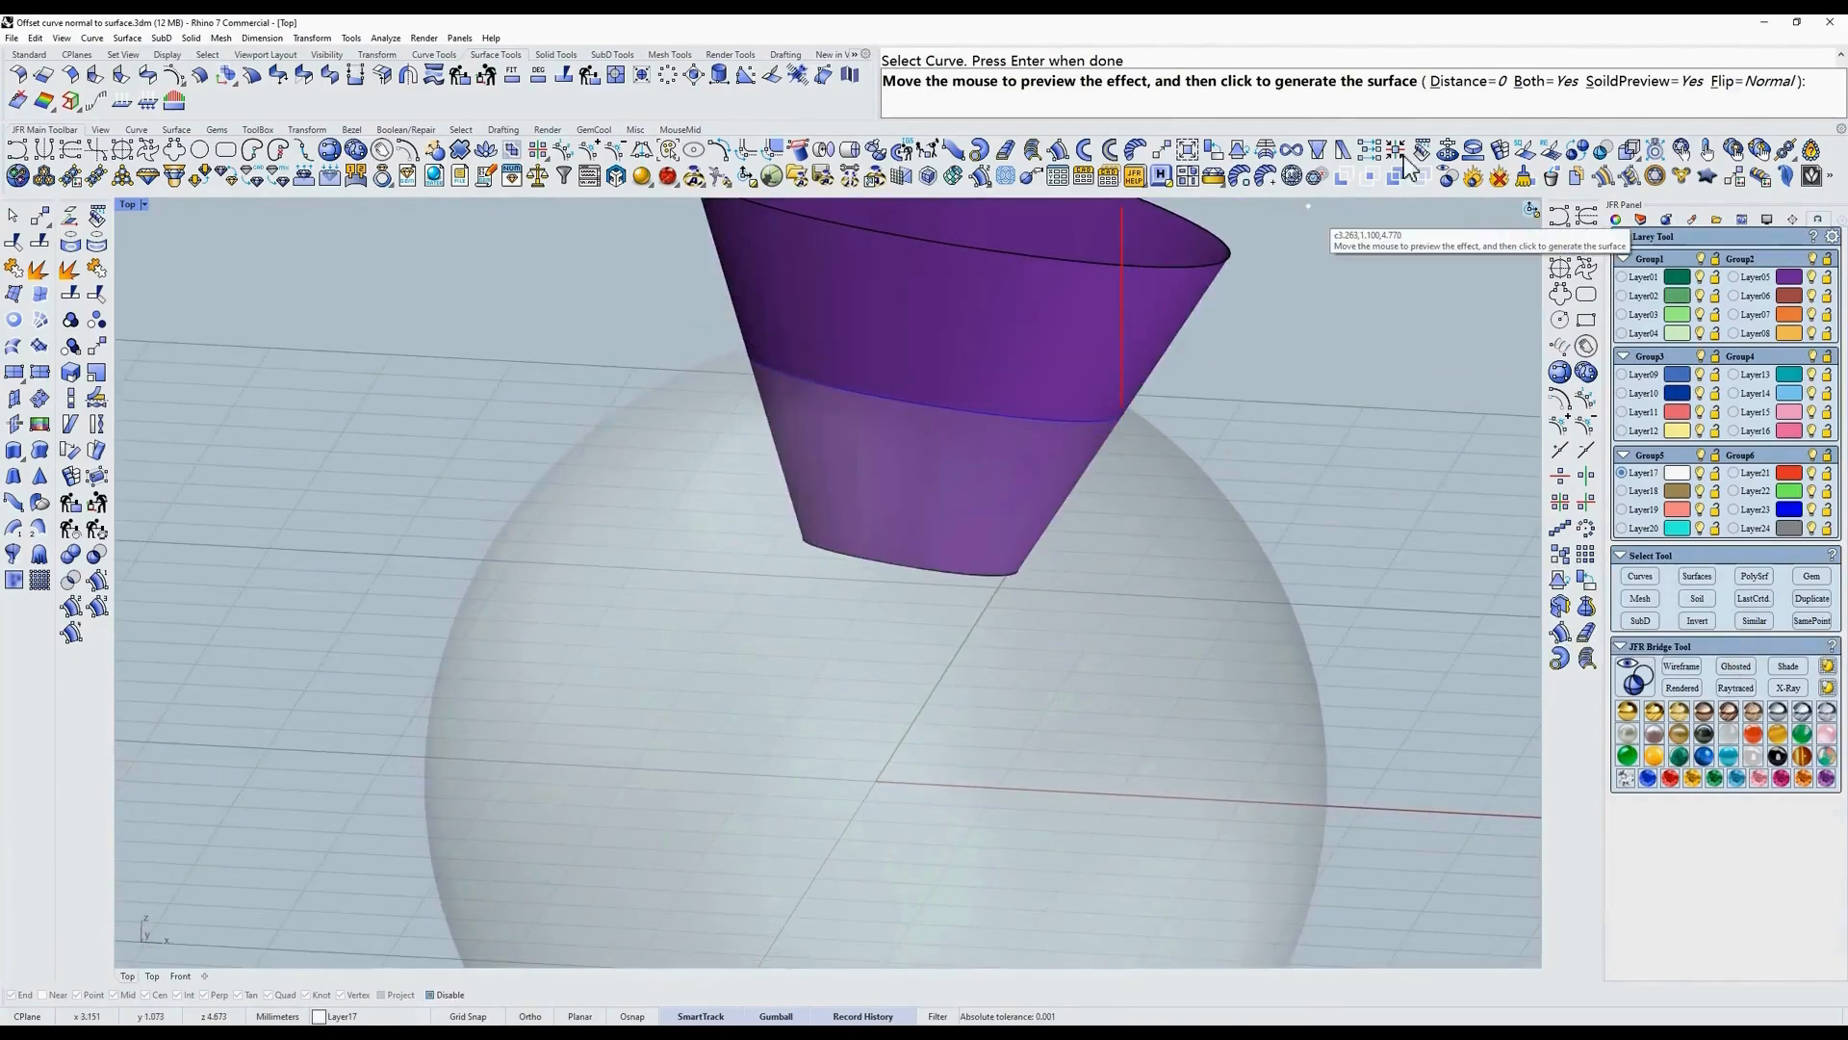
left_click(1532, 83)
right_click_drag(1114, 368, 1099, 496)
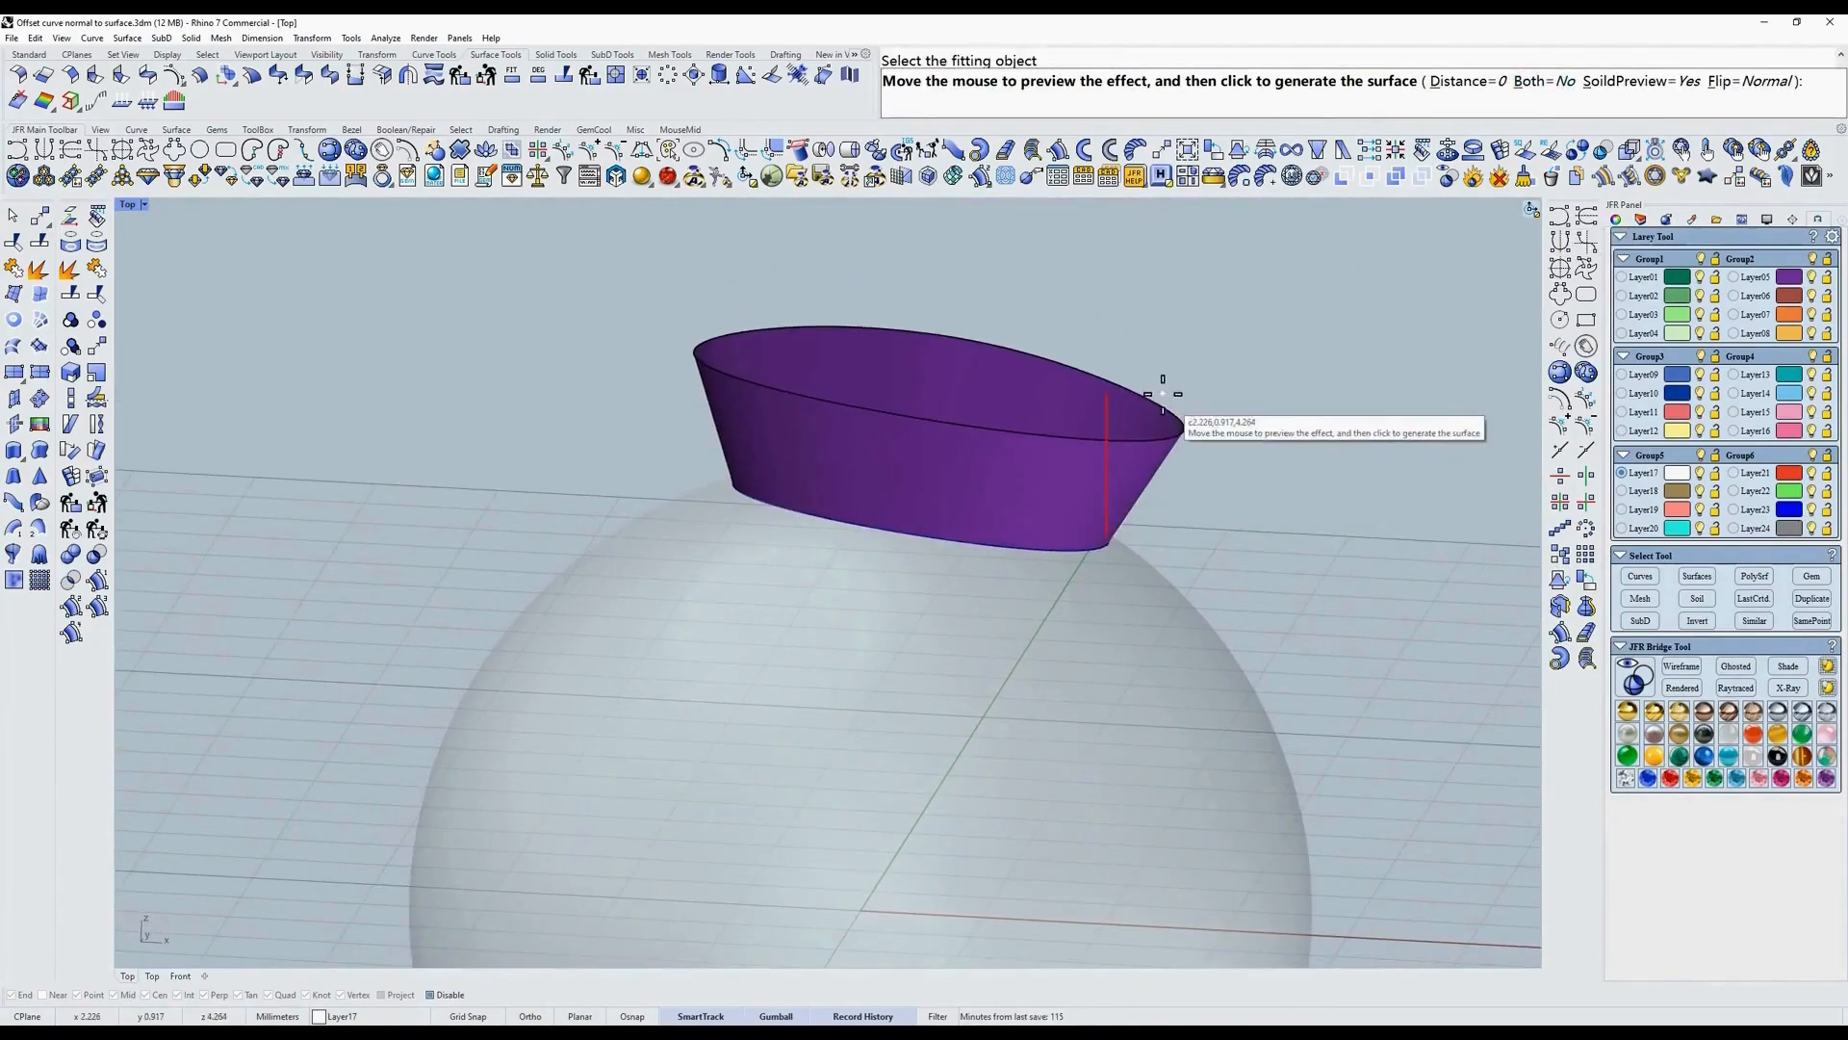
left_click(1630, 83)
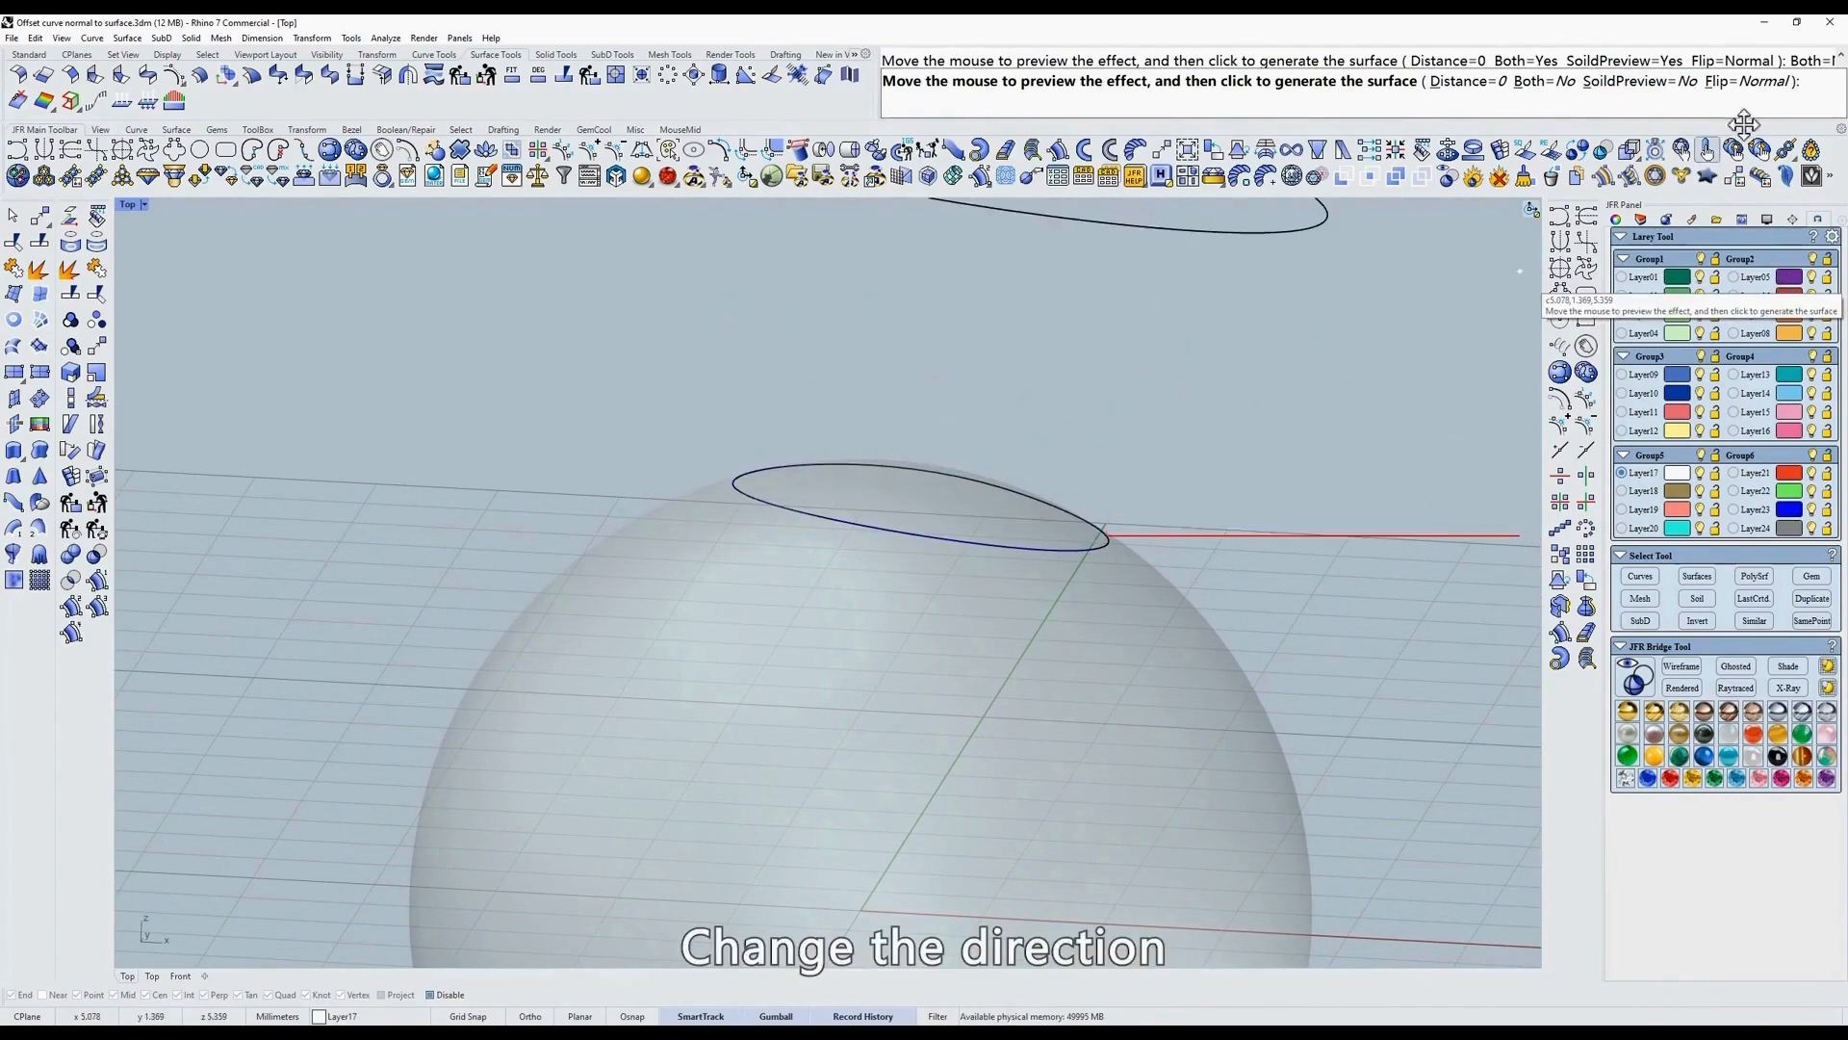
Try the Flip direction, restore it to Normal, and generate the offset curve above the sphere, returning to shaded display.
left_click(1761, 82)
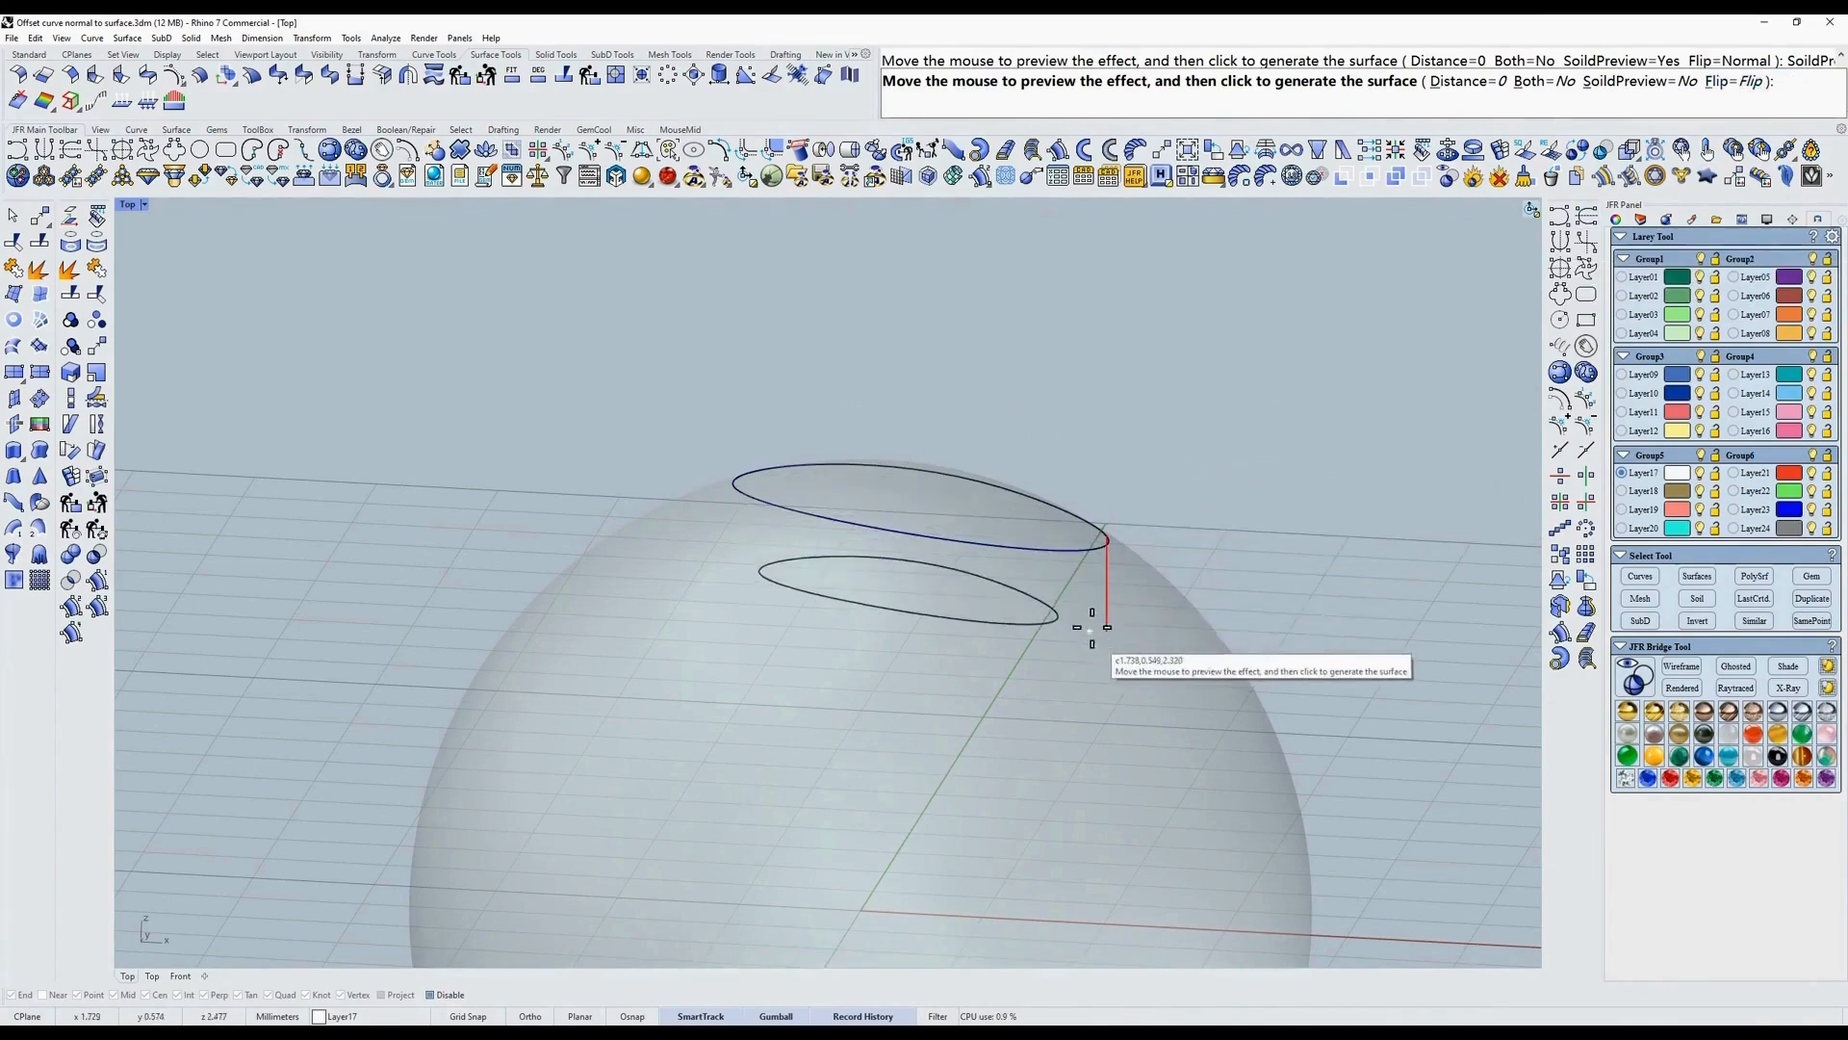
left_click(1758, 82)
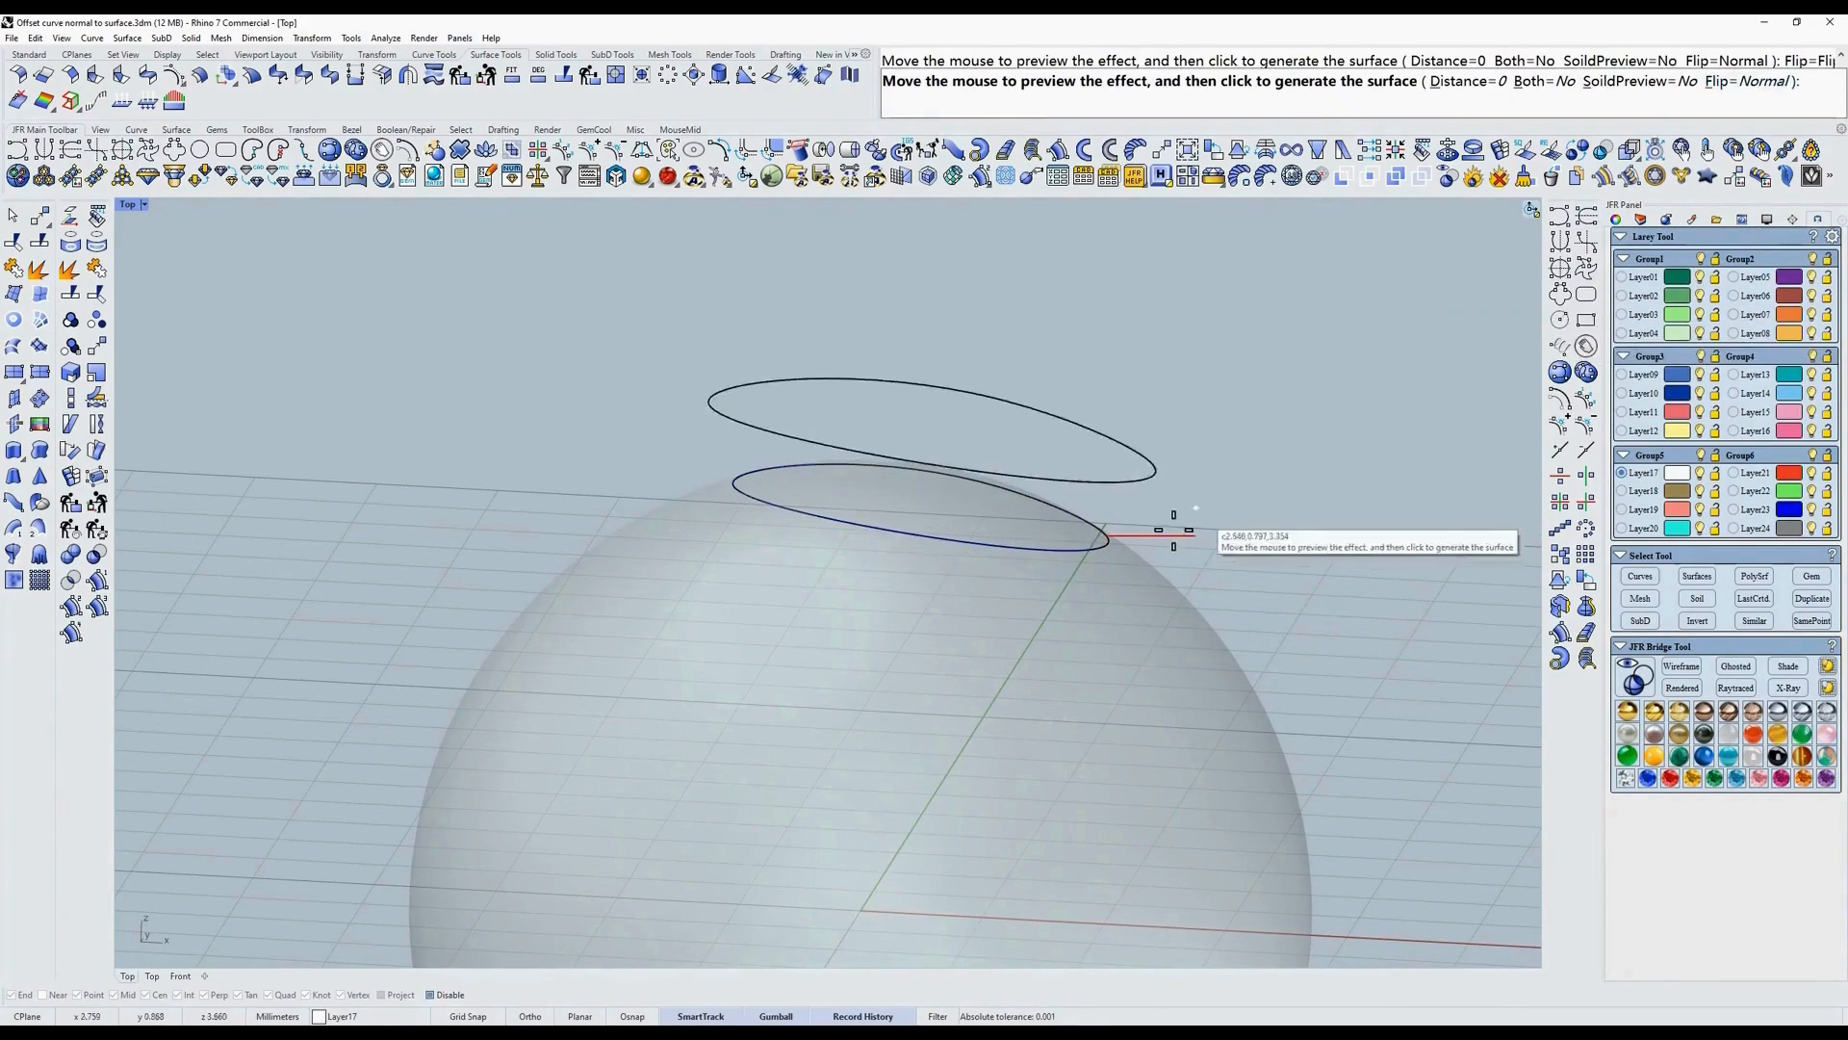
left_click(1194, 407)
type("S")
key("Return")
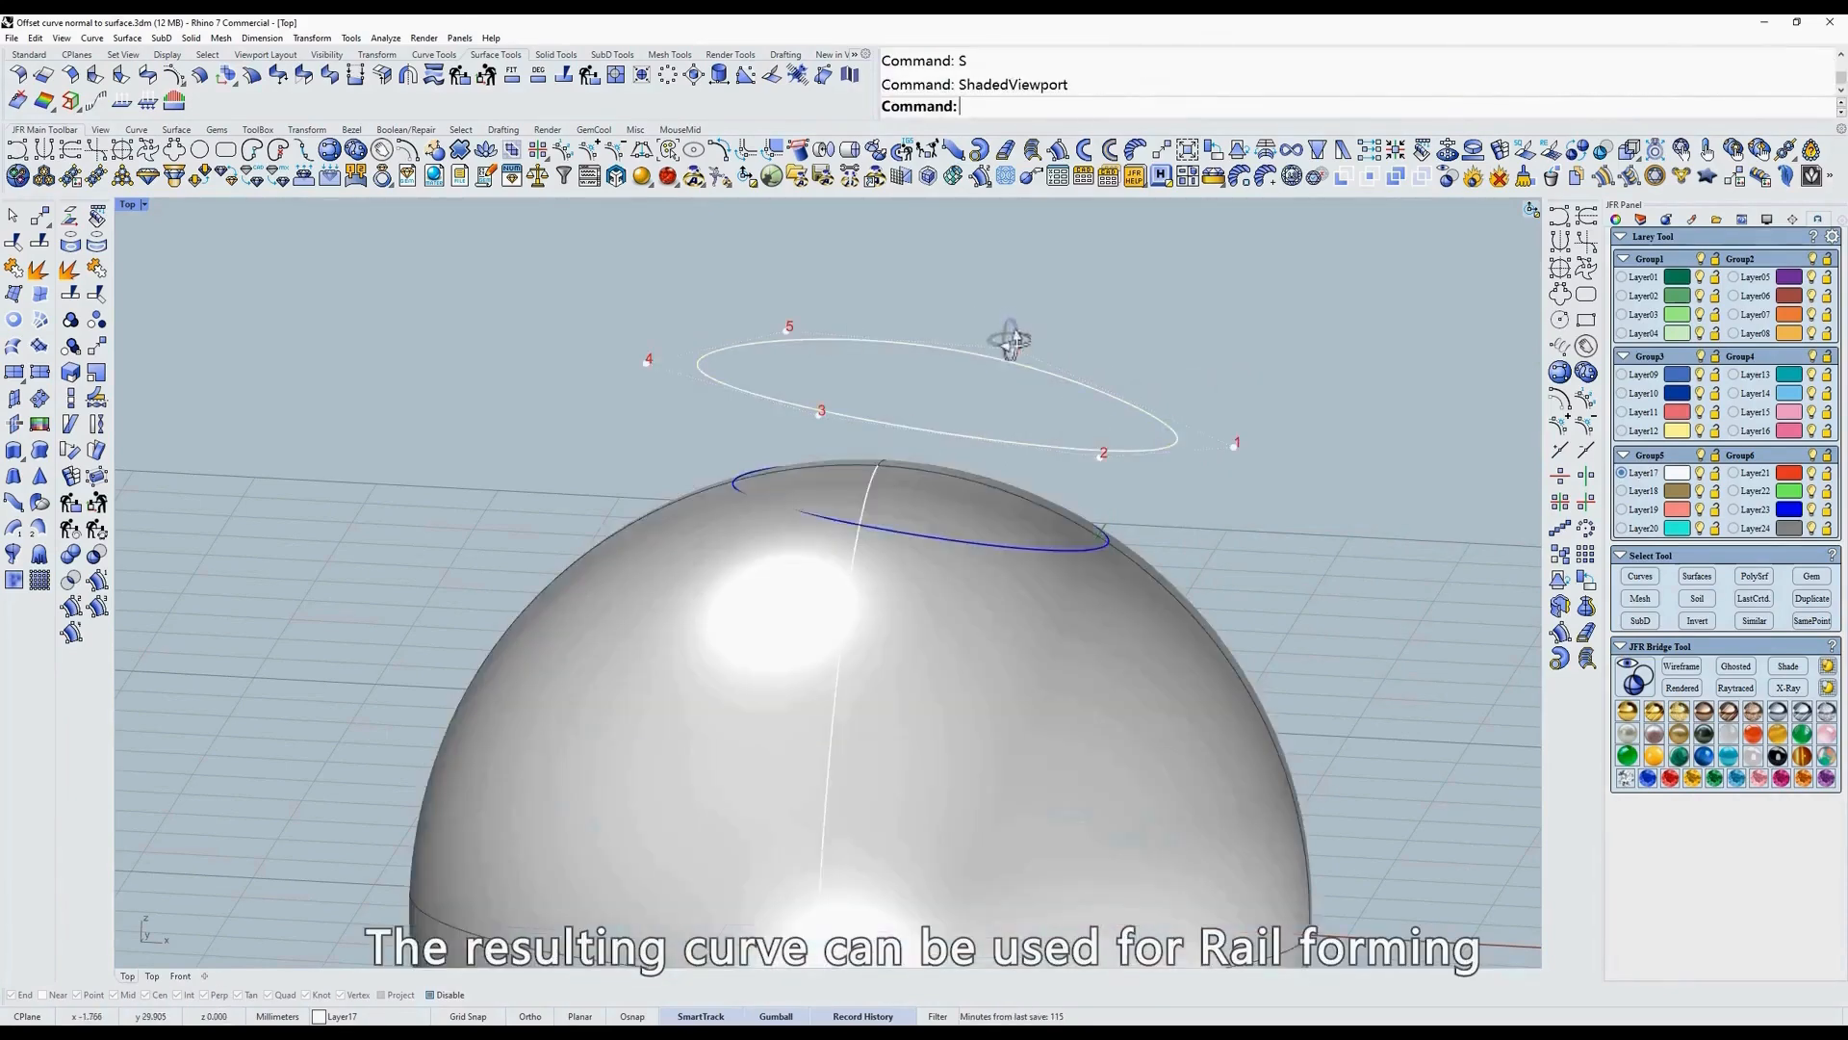
Inspect the flower model's petal mesh beside the centre stone, where the stone-setting area is needed.
right_click_drag(1010, 340, 924, 423)
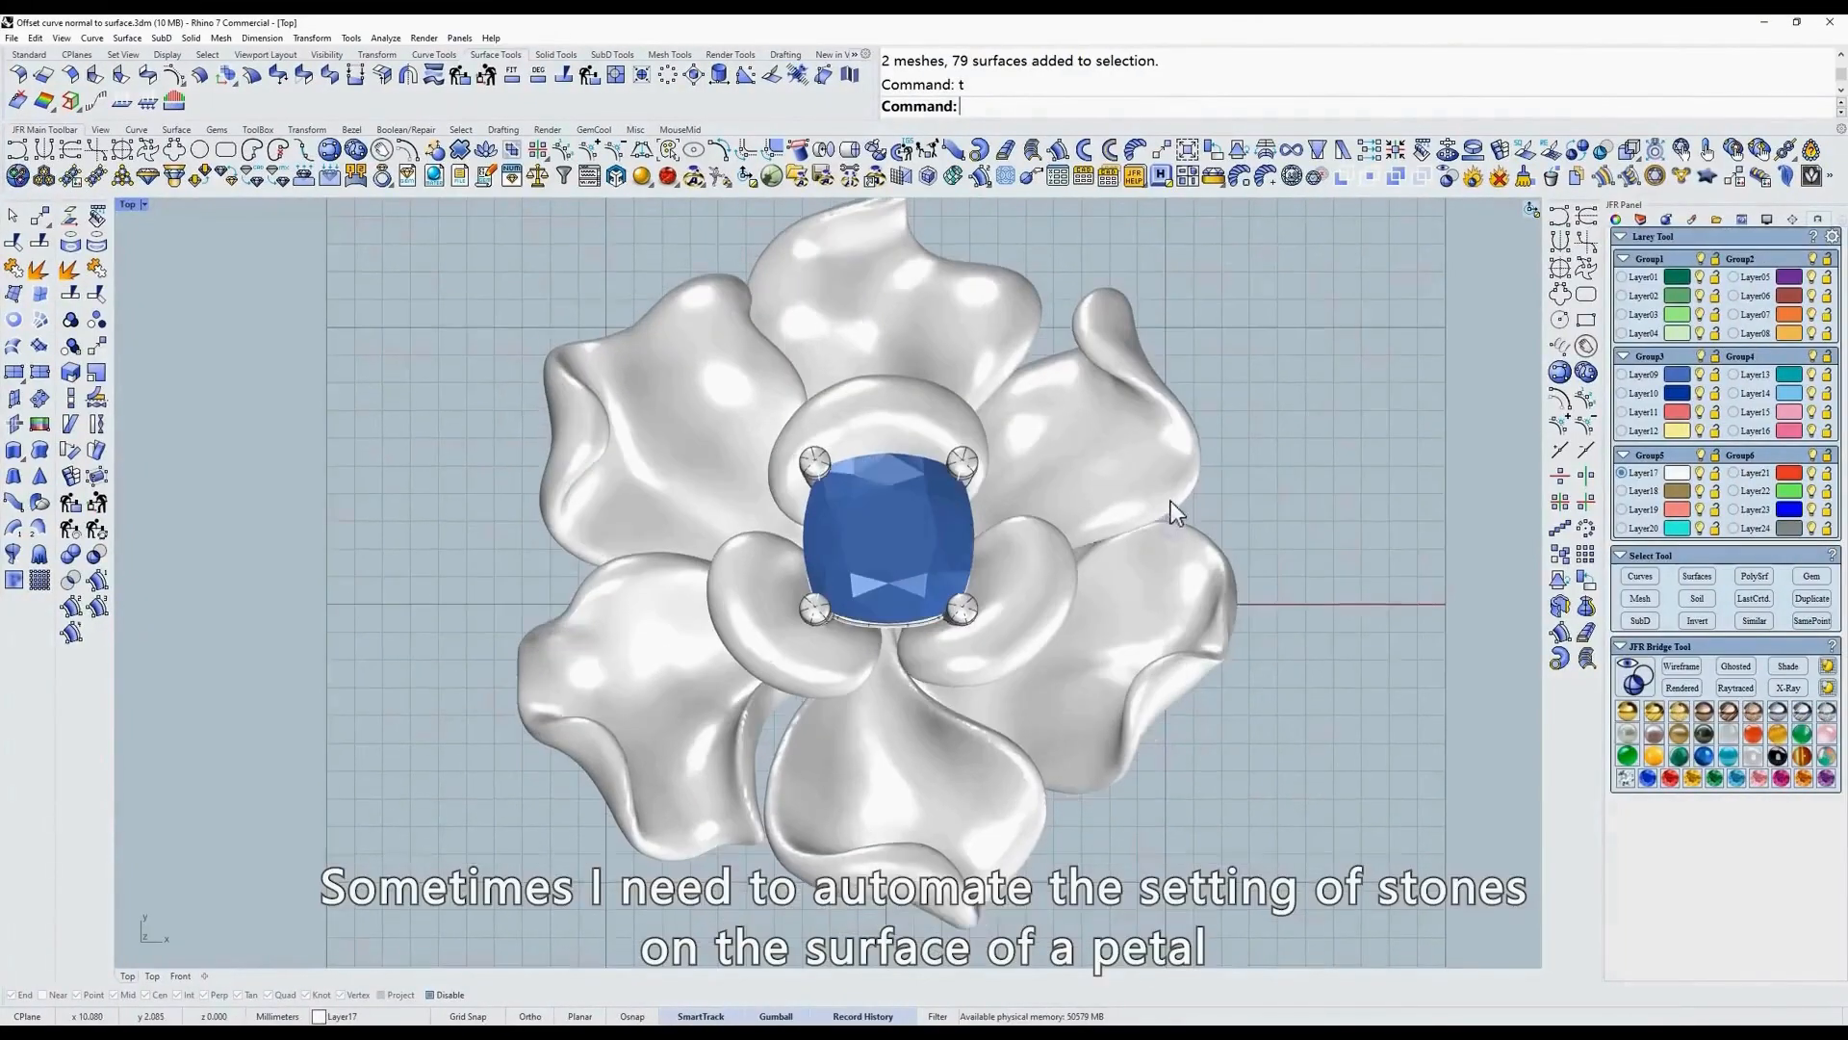
left_click(1061, 431)
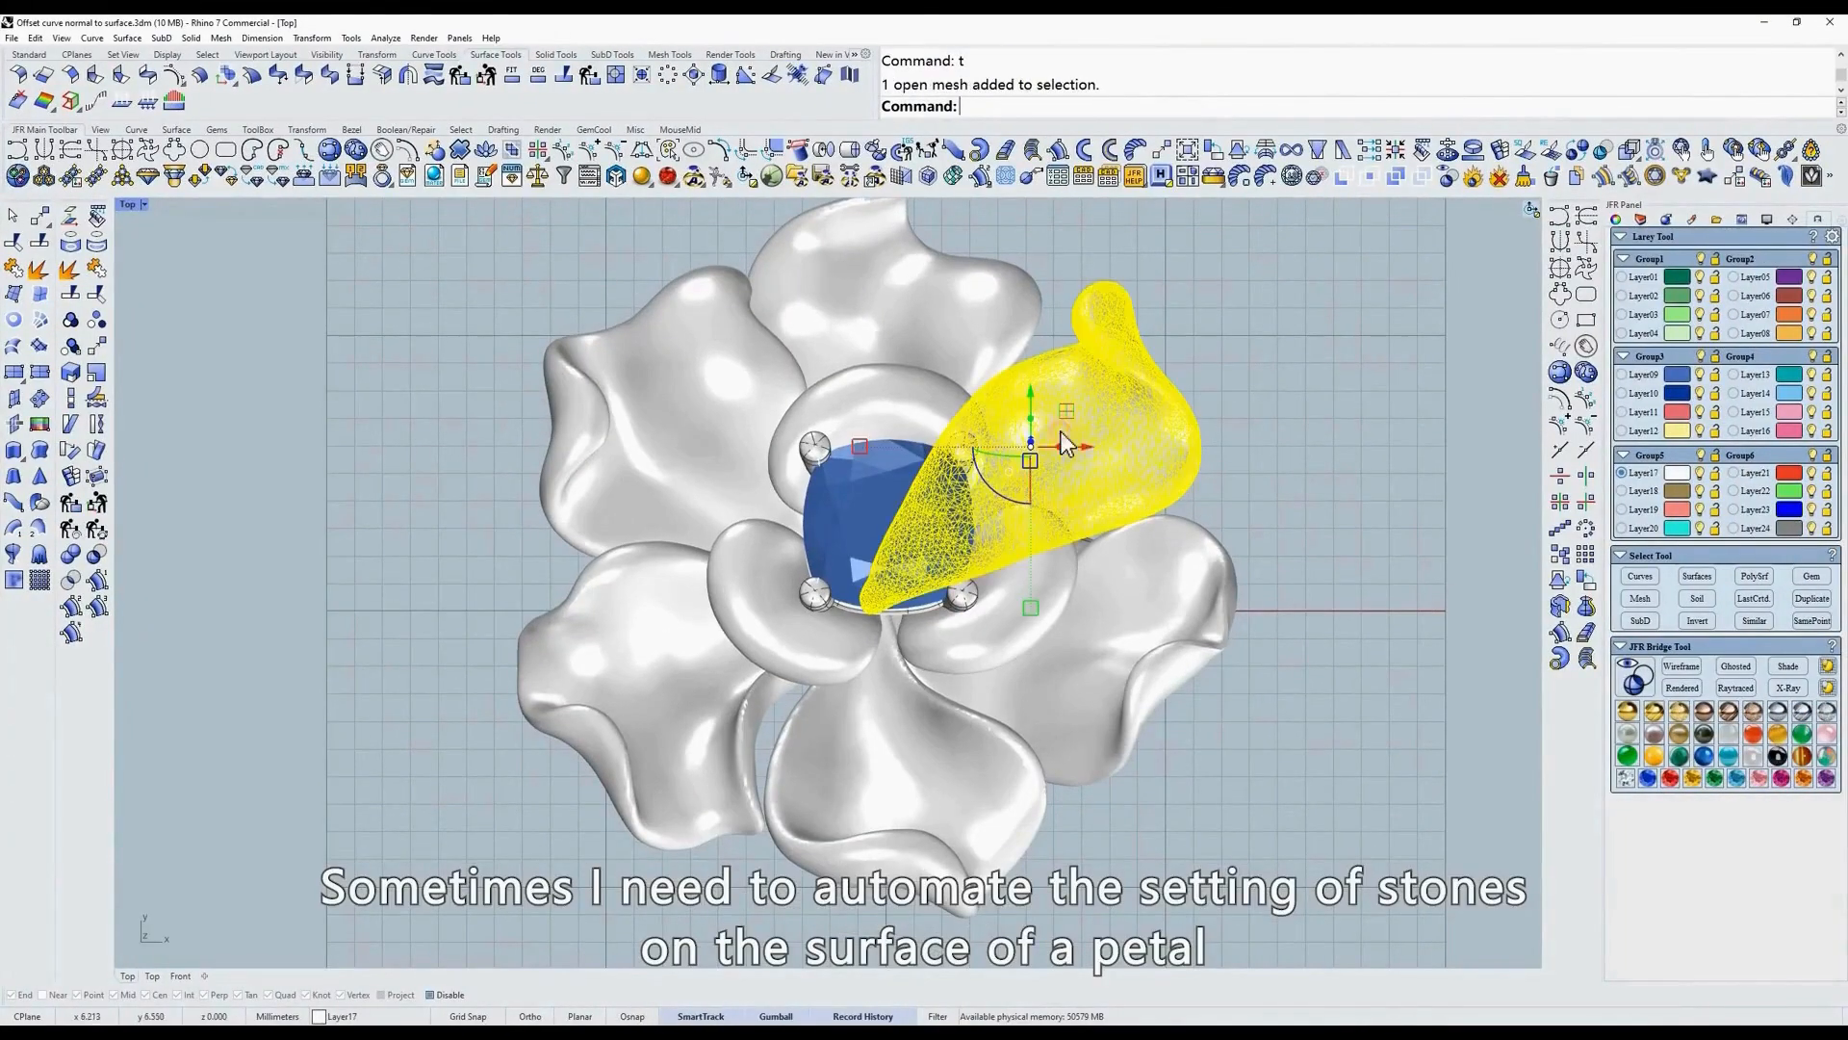
left_click(1228, 443)
right_click_drag(1229, 443, 1151, 402, "ctrl+shift")
scroll(1097, 431, "up", 5)
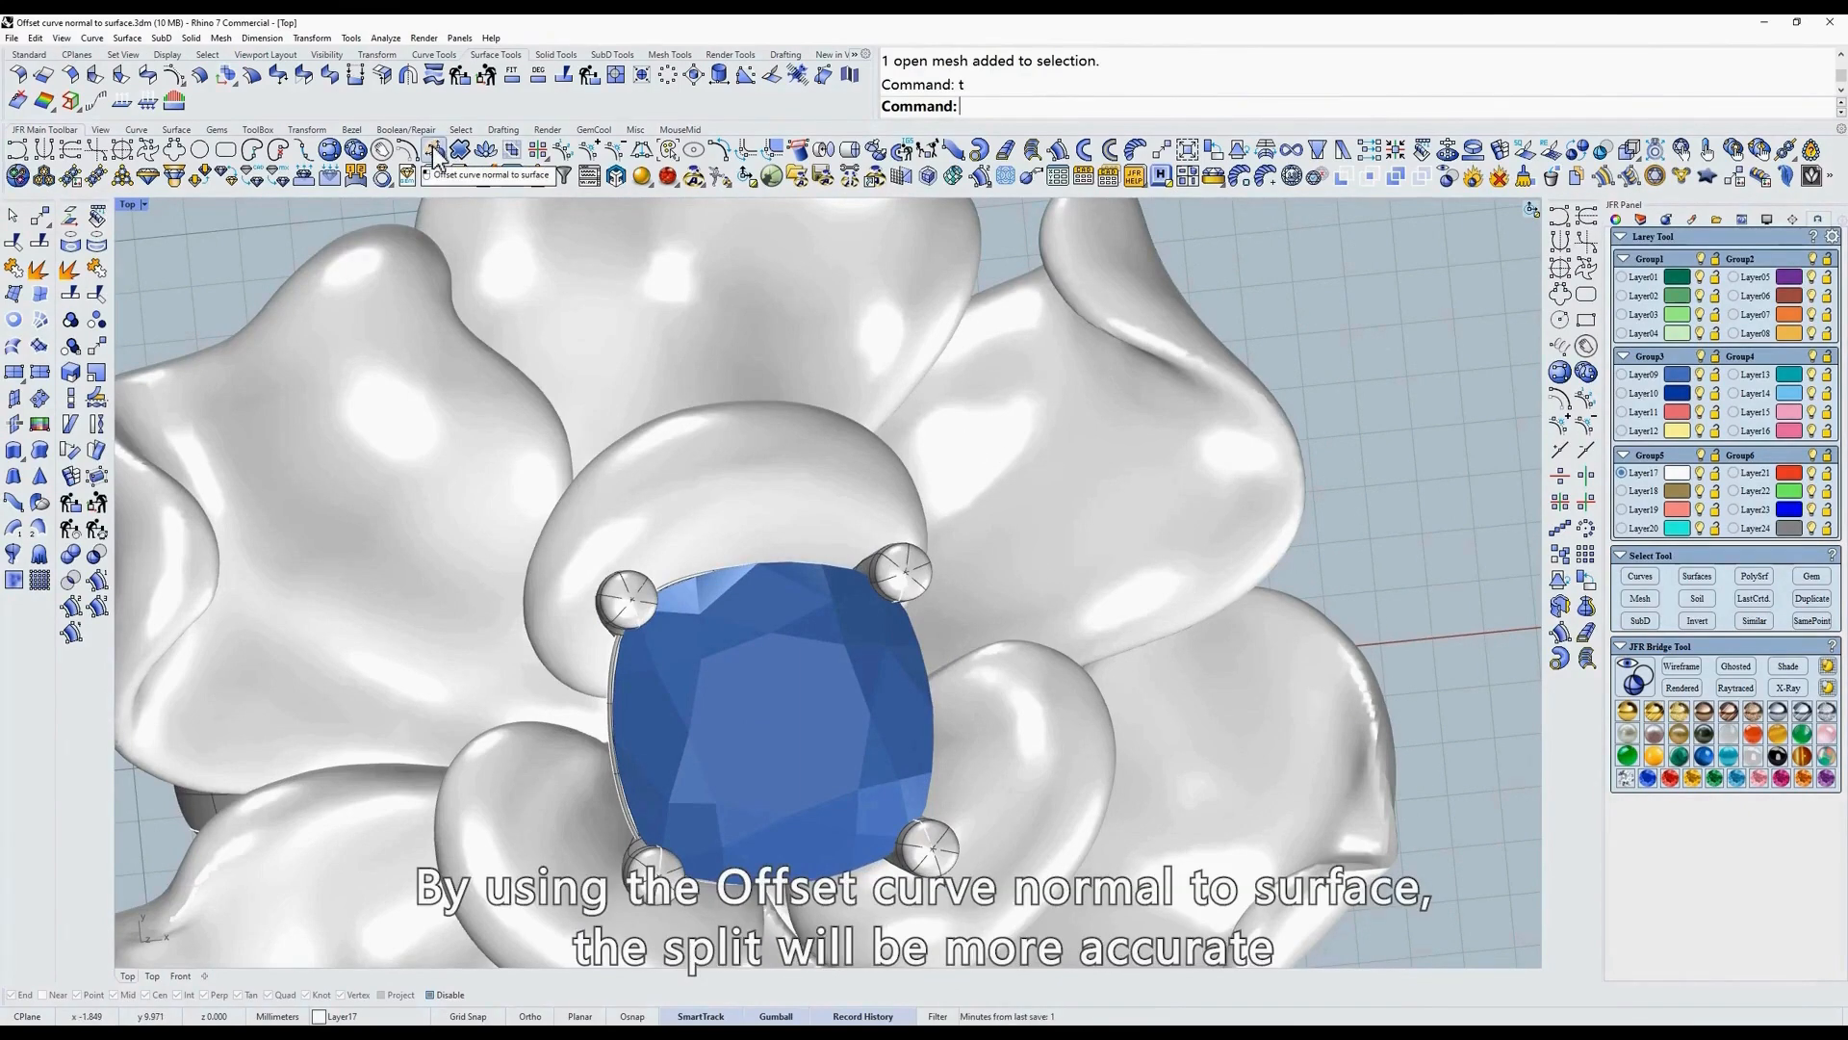
scroll(1097, 577, "down", 4)
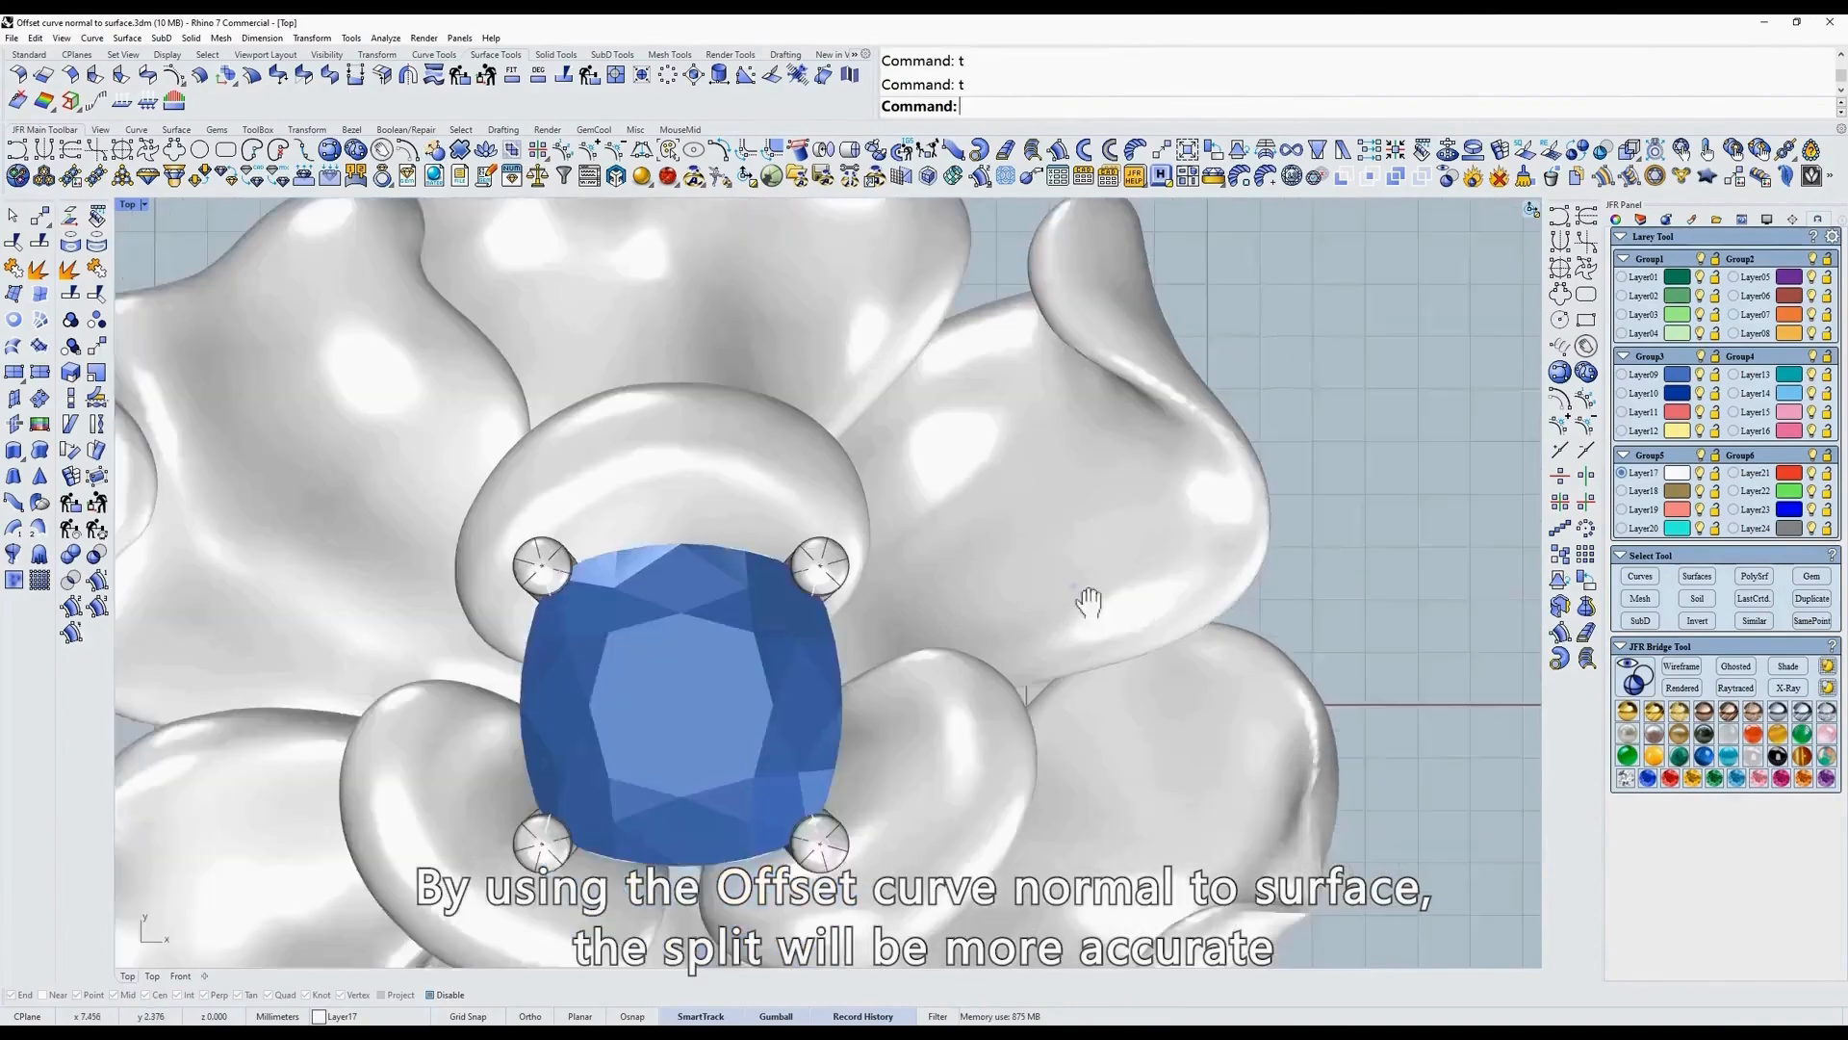
scroll(1043, 569, "up", 7)
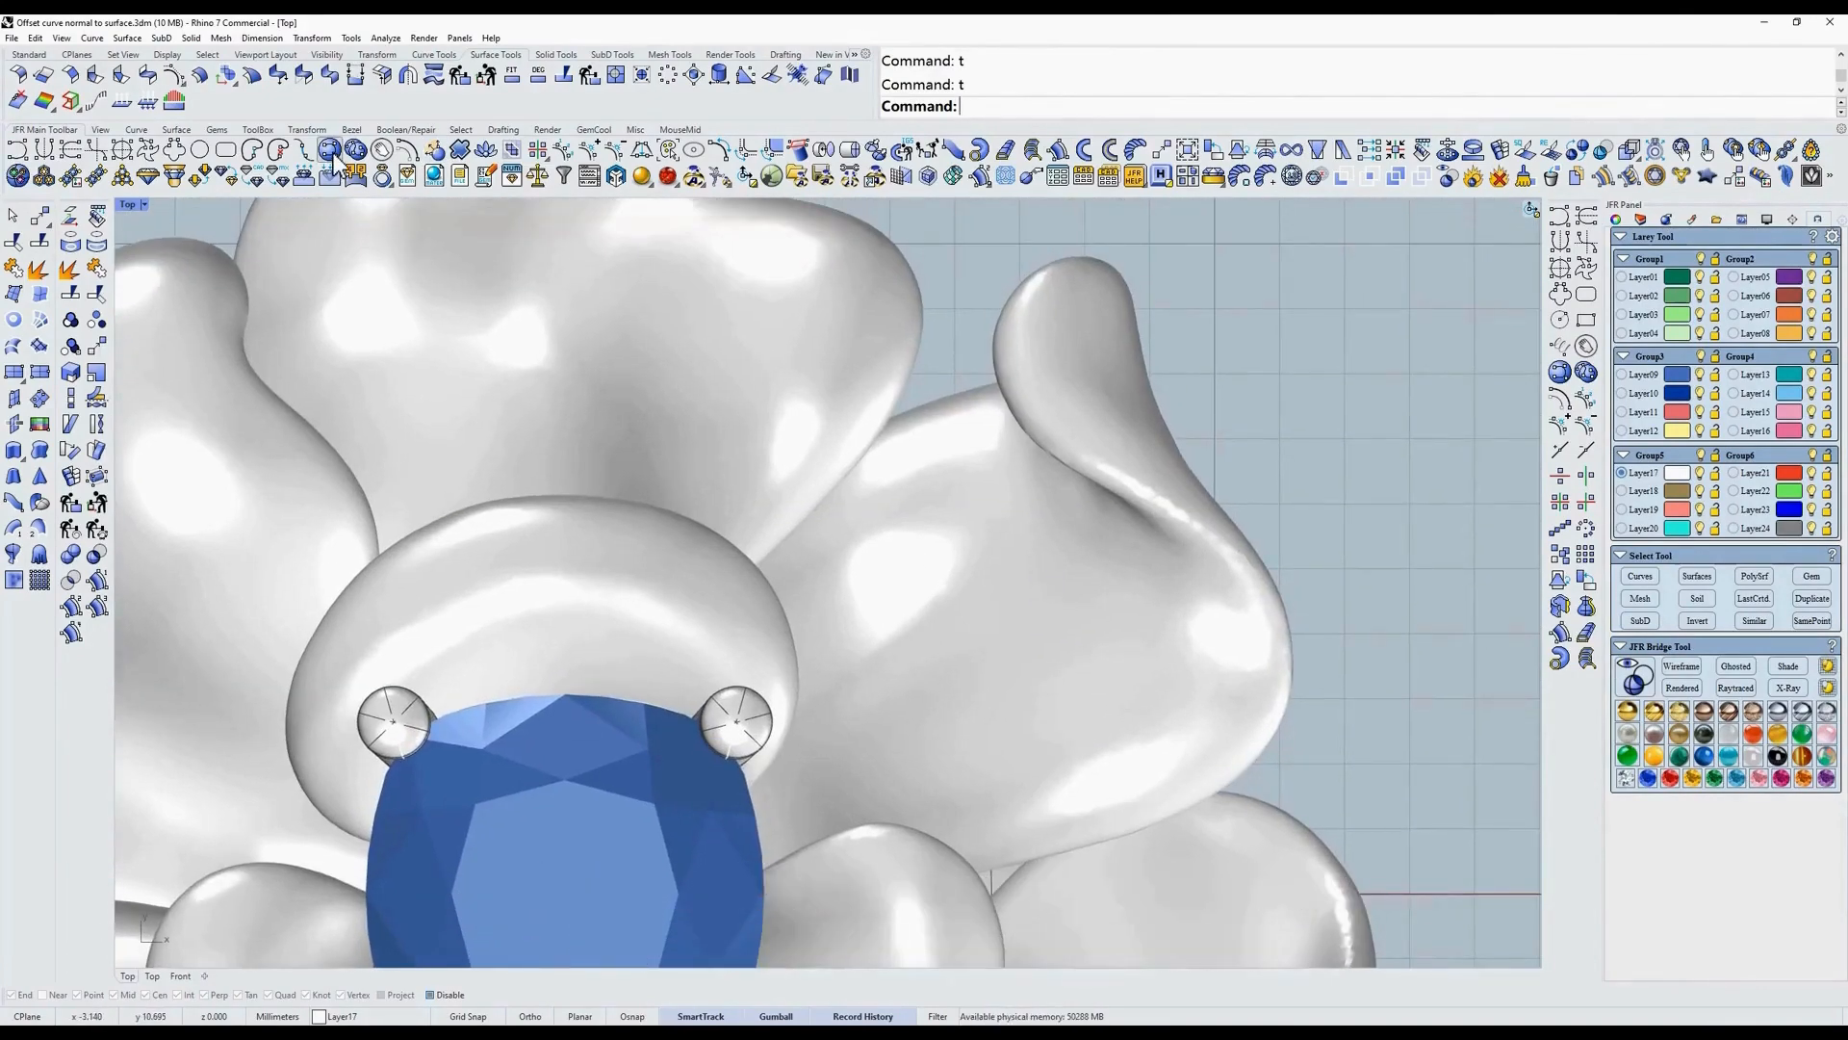
Start a curve drawn on the petal mesh beside the centre stone, tracing its upper edge as far as the folded tip.
left_click(332, 154)
left_click(919, 591)
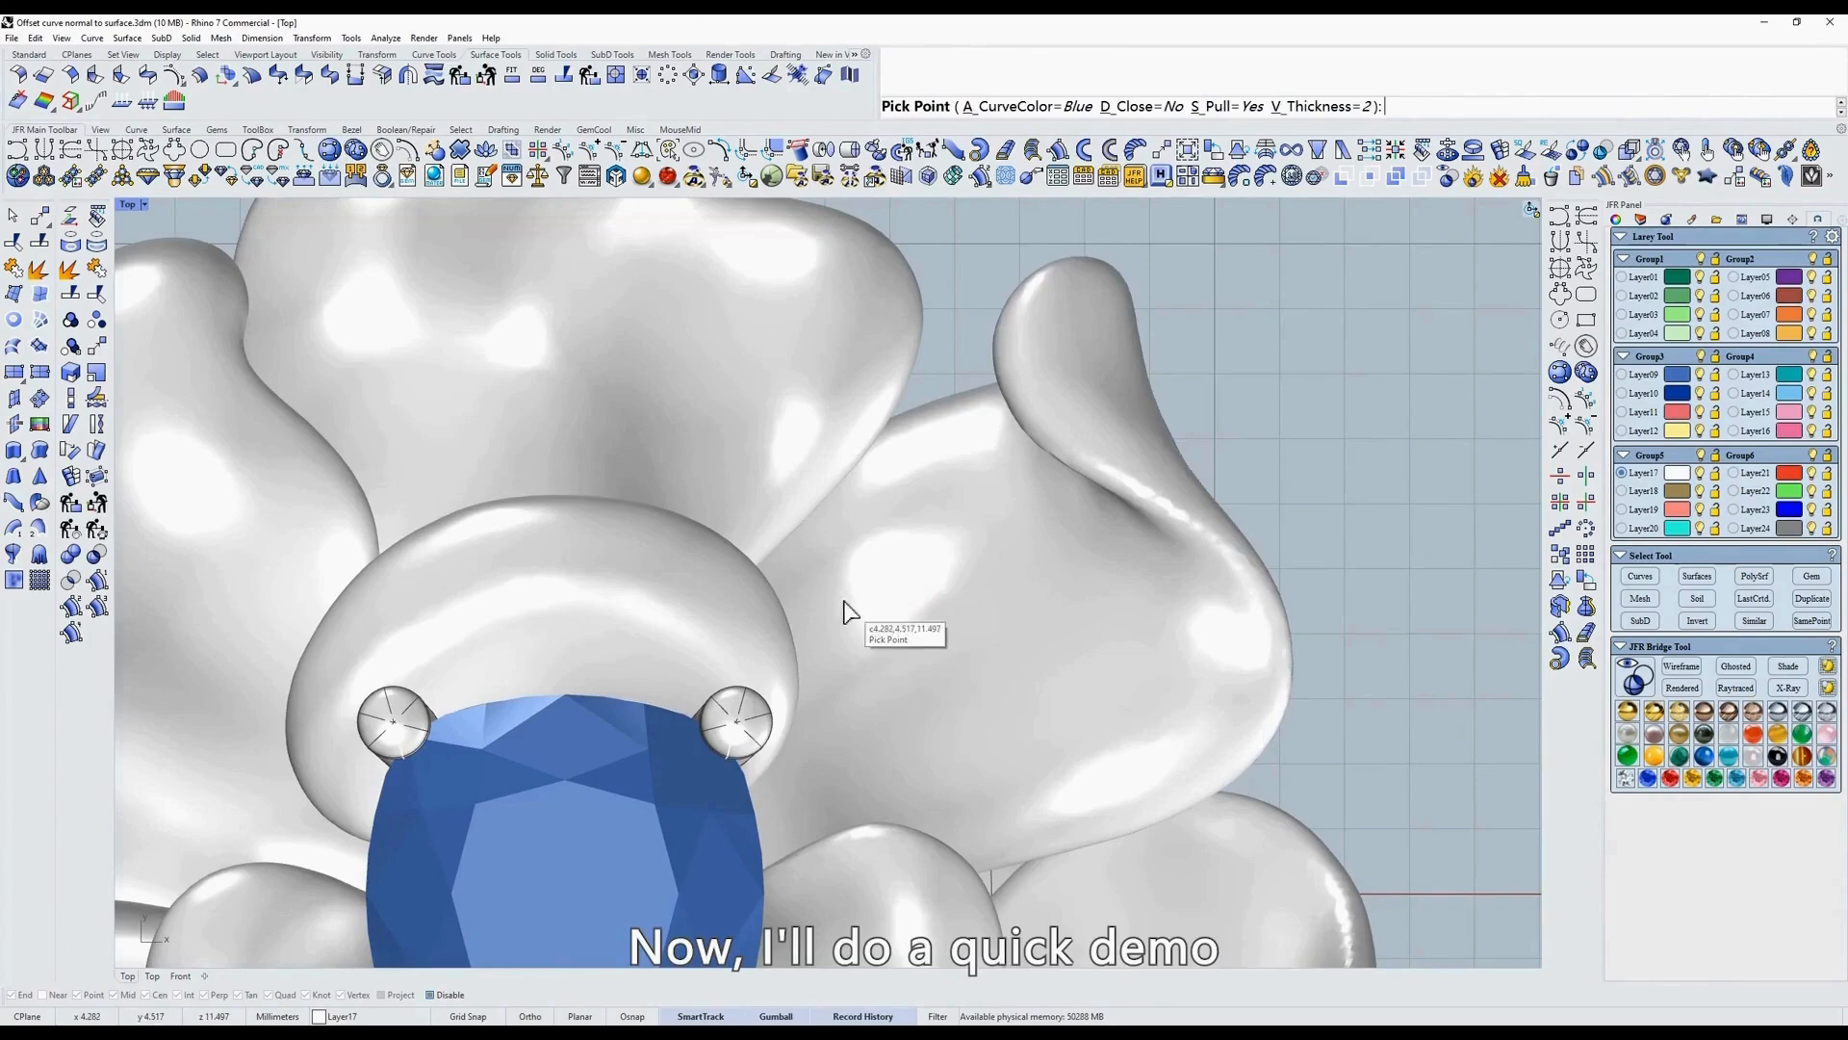
right_click_drag(811, 613, 748, 673, "ctrl+shift")
left_click(646, 653)
left_click(686, 588)
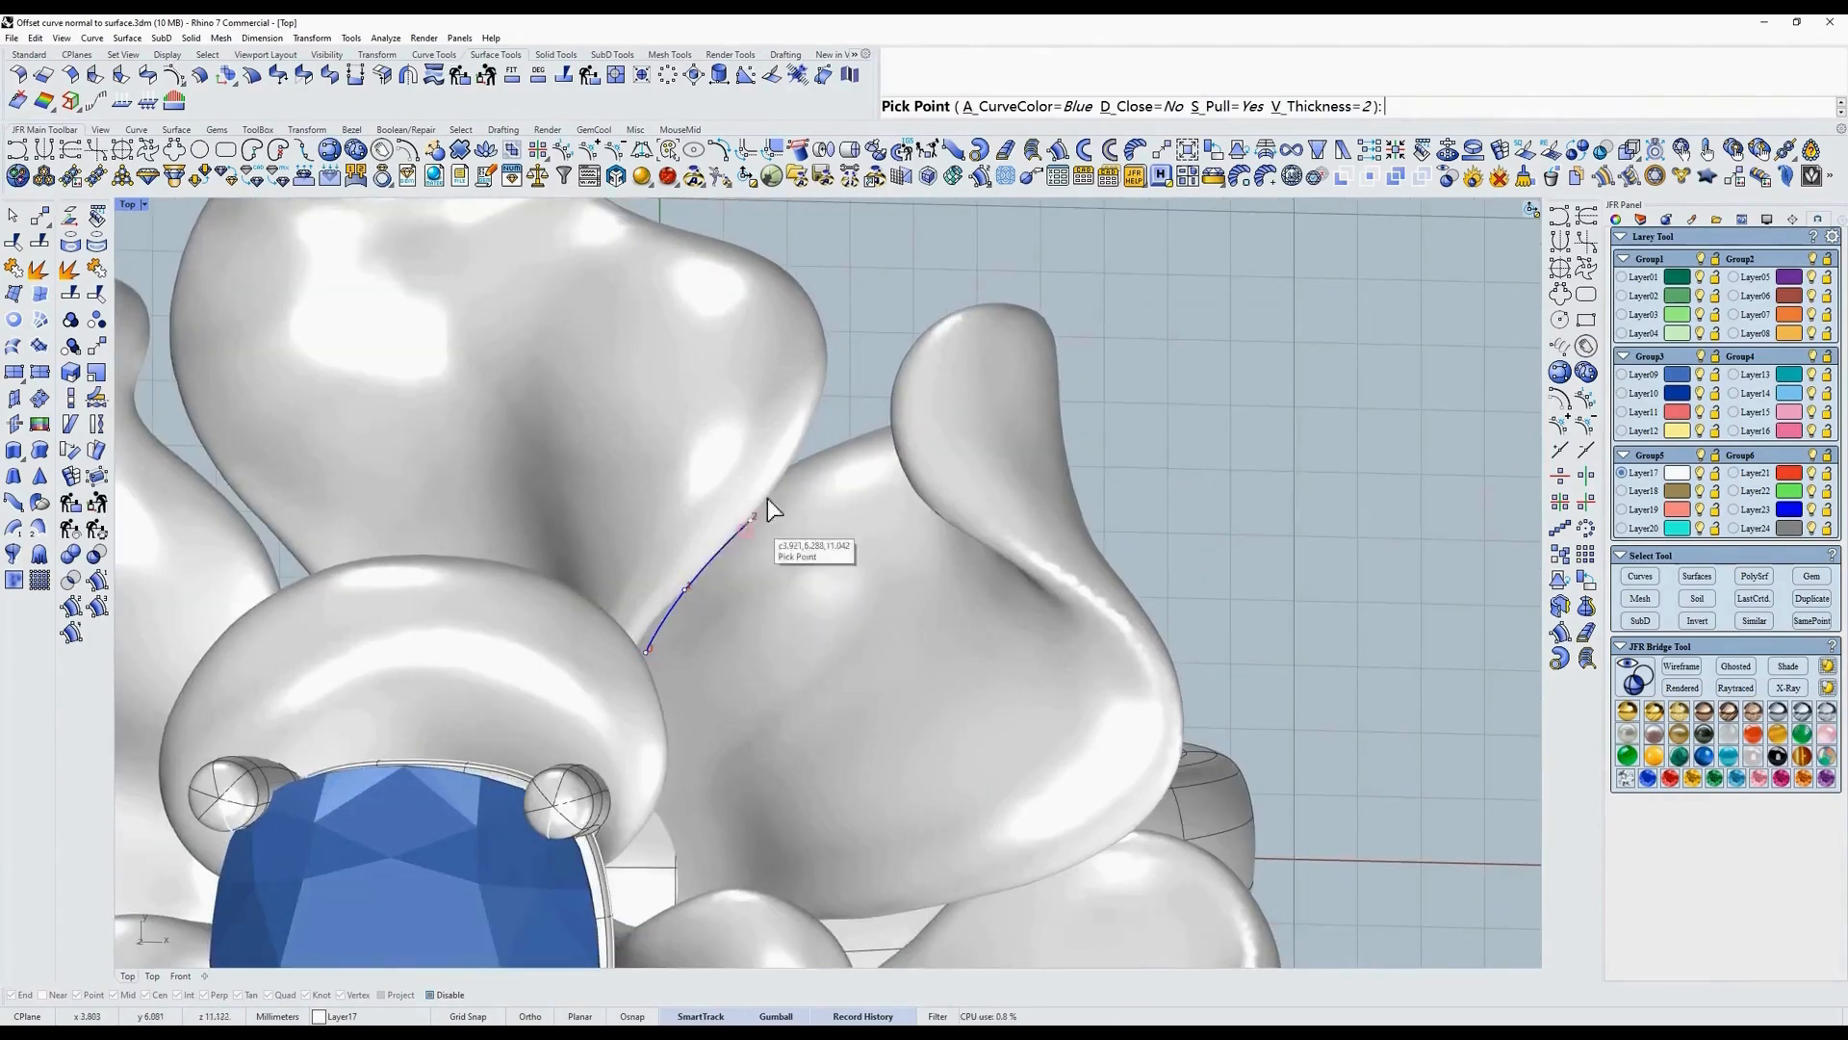
right_click_drag(812, 485, 922, 498, "ctrl+shift")
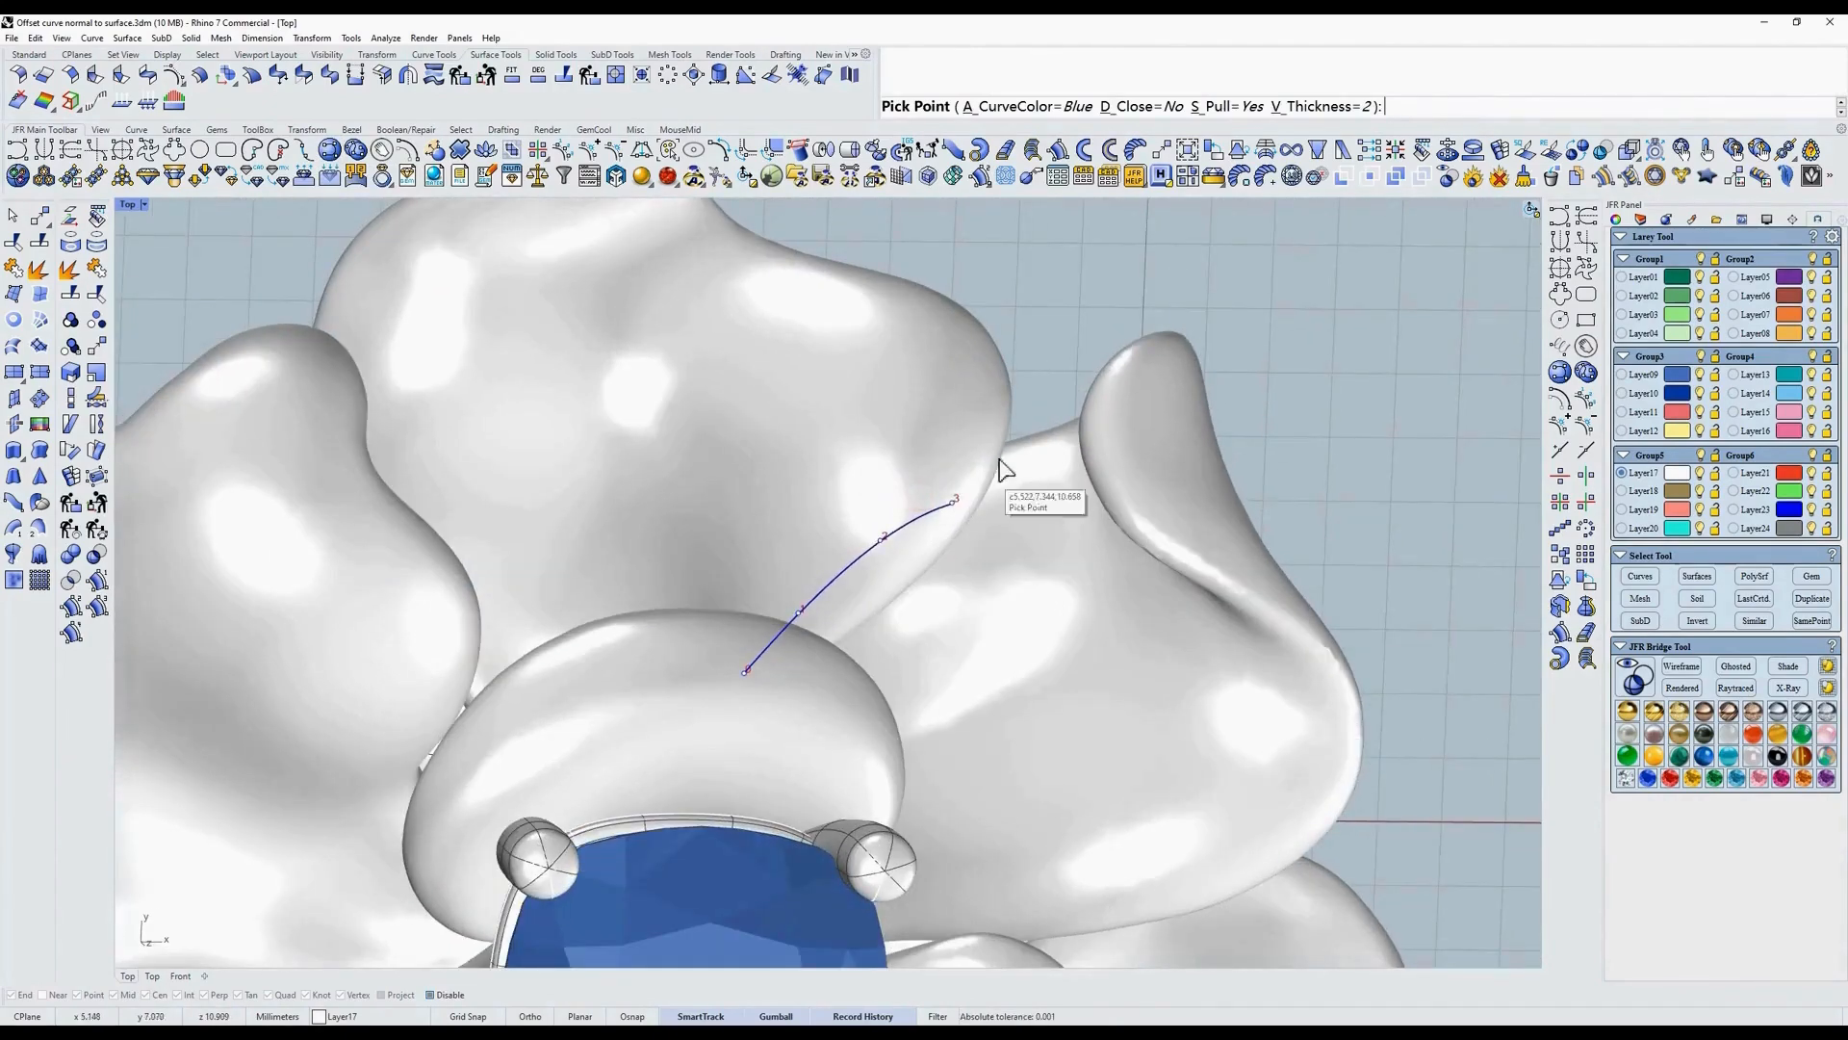
right_click_drag(1080, 482, 1144, 490, "ctrl+shift")
scroll(1049, 501, "up", 4)
left_click(1191, 457)
left_click(1233, 477)
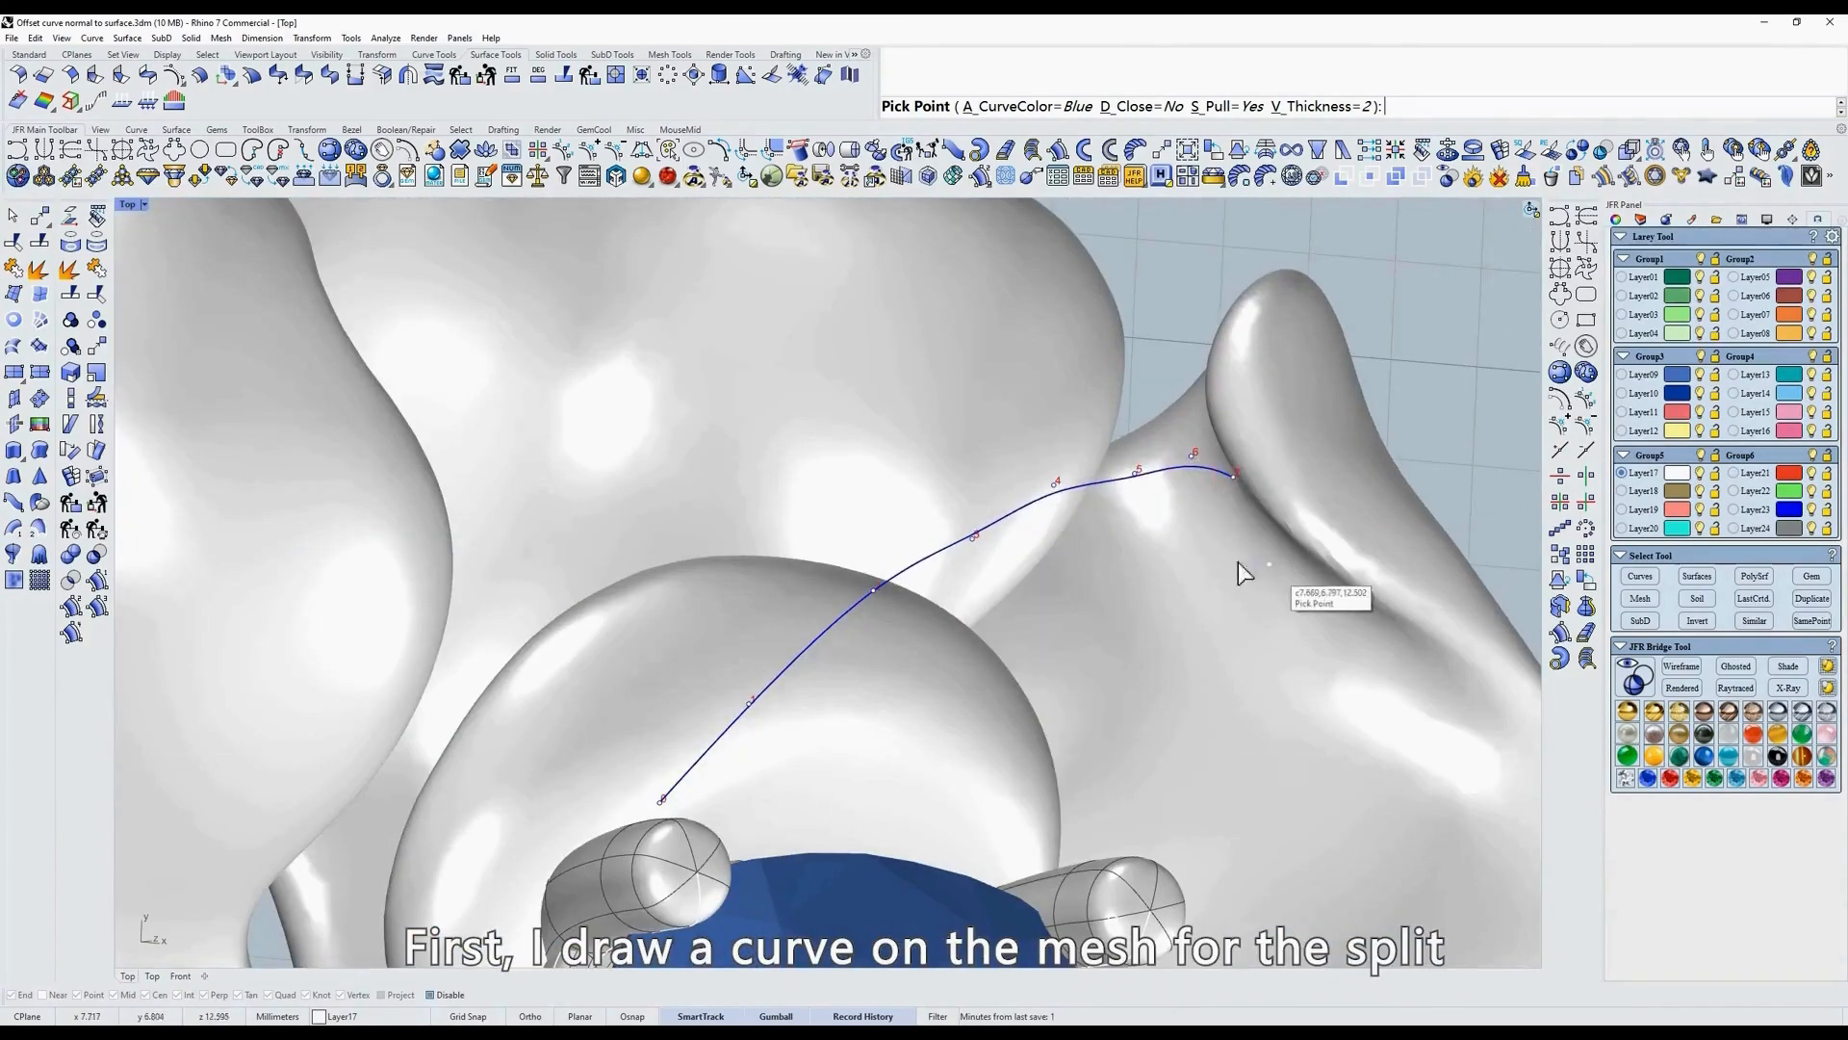
Continue the curve below the petal's folded rim and down to its outer edge.
right_click_drag(1238, 562, 1154, 547)
left_click(1199, 535)
right_click_drag(1219, 609, 1060, 556)
left_click(1135, 571)
right_click_drag(1216, 664, 1008, 575)
left_click(1068, 566)
left_click(1123, 637)
right_click_drag(1147, 588, 1072, 593)
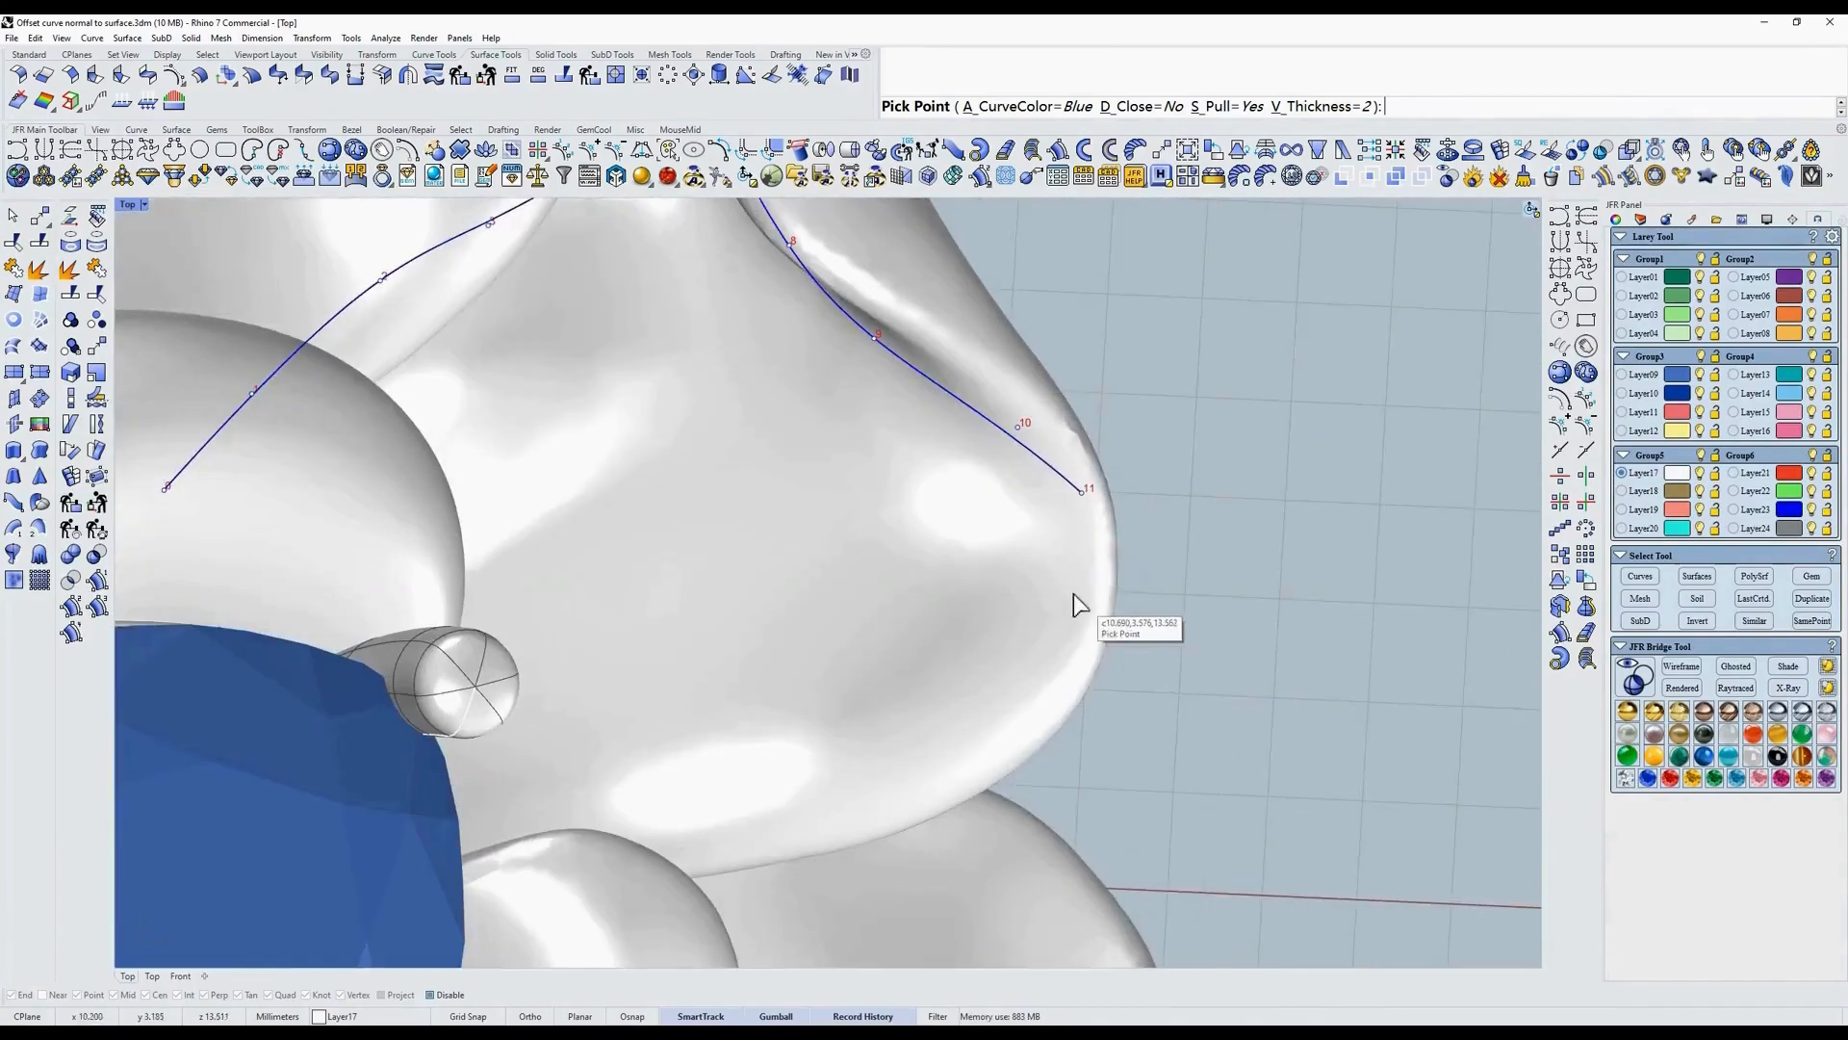
left_click(1085, 590)
right_click_drag(1198, 572, 1241, 493)
Trace the curve around the petal's outer bend and back along its lower edge towards the centre stone.
right_click_drag(1242, 492, 1068, 480, "ctrl+shift")
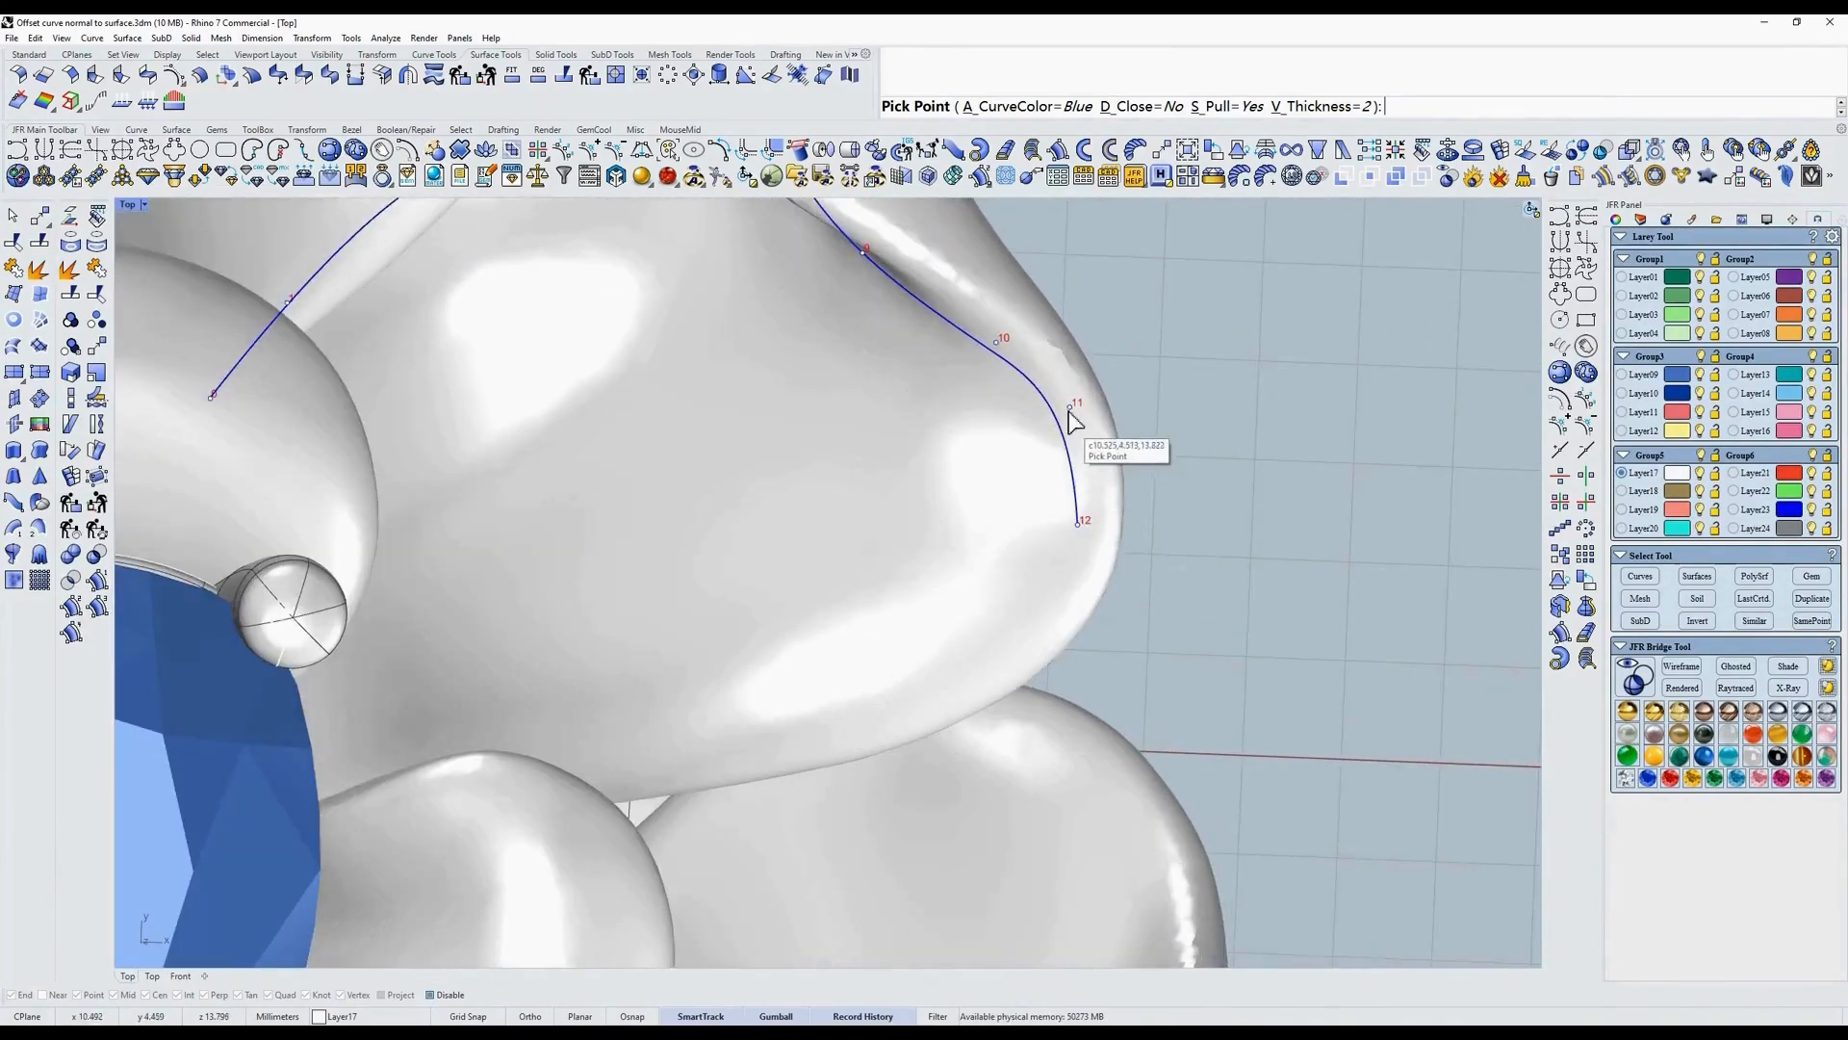
left_click(1095, 546)
left_click(1065, 625)
left_click(922, 714)
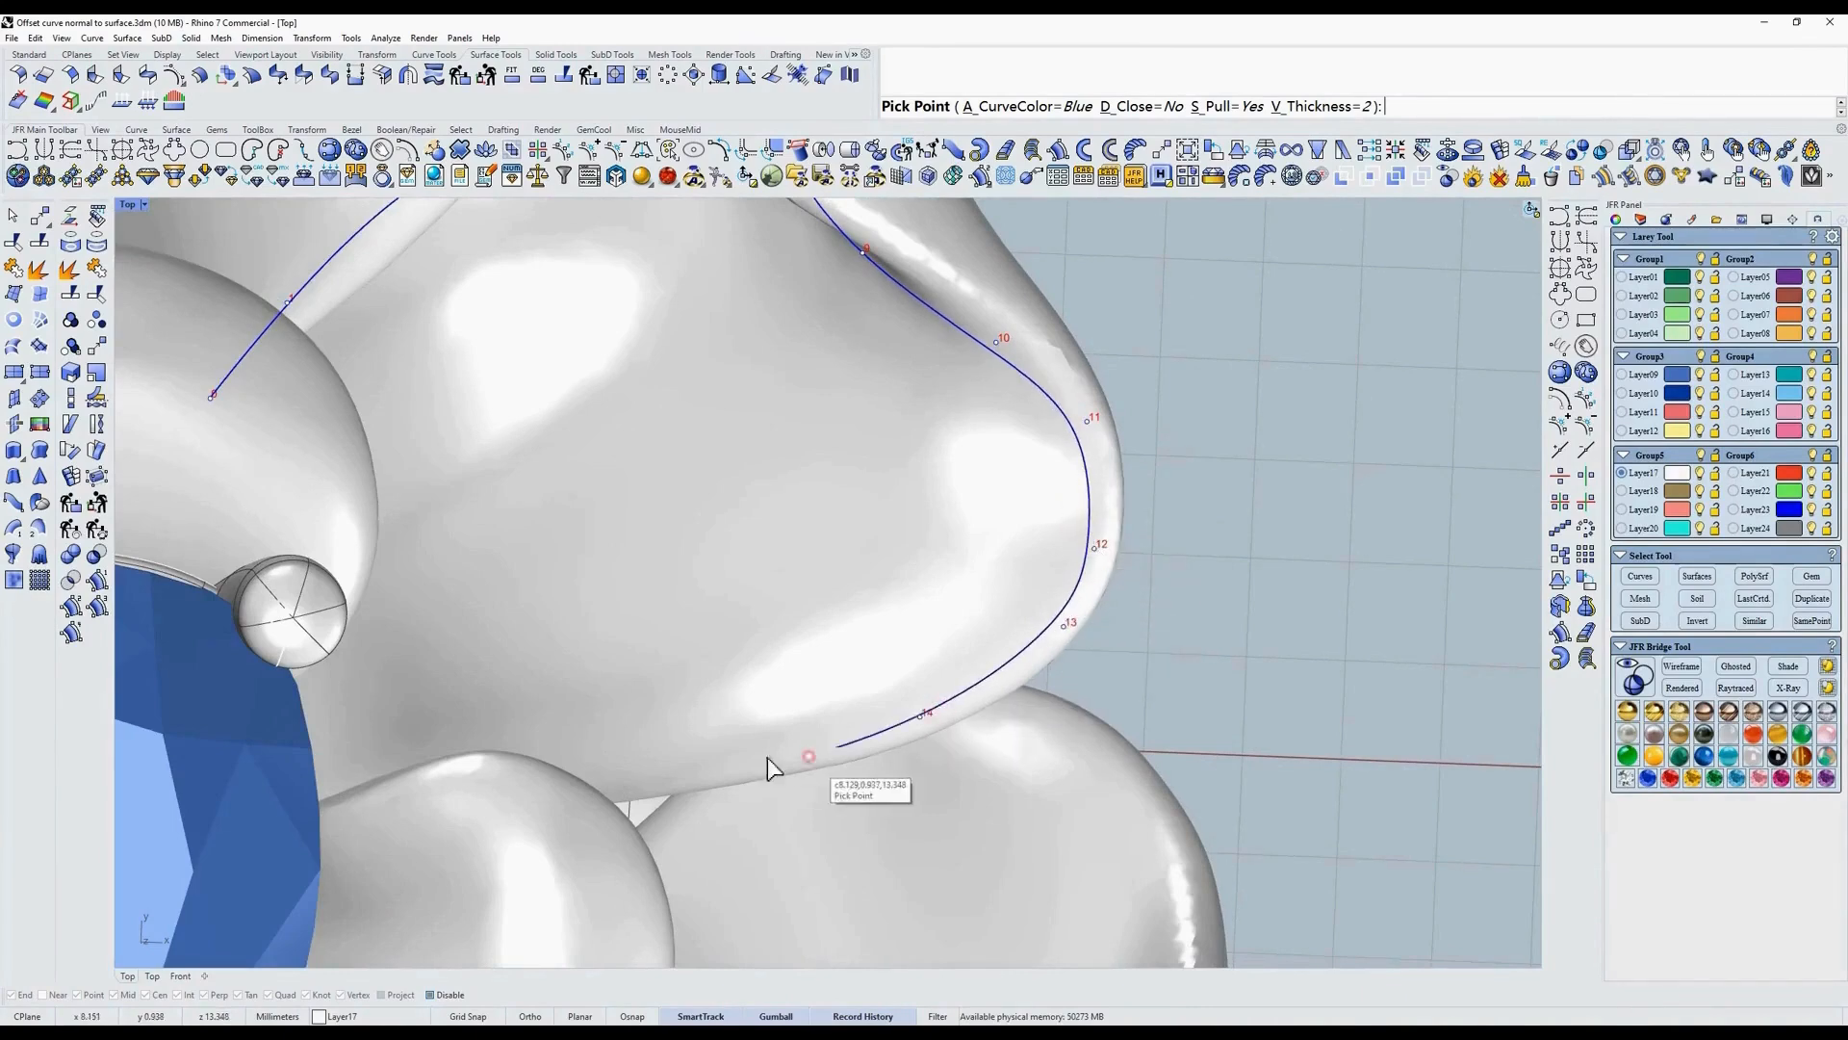
right_click_drag(527, 755, 649, 782, "ctrl+shift")
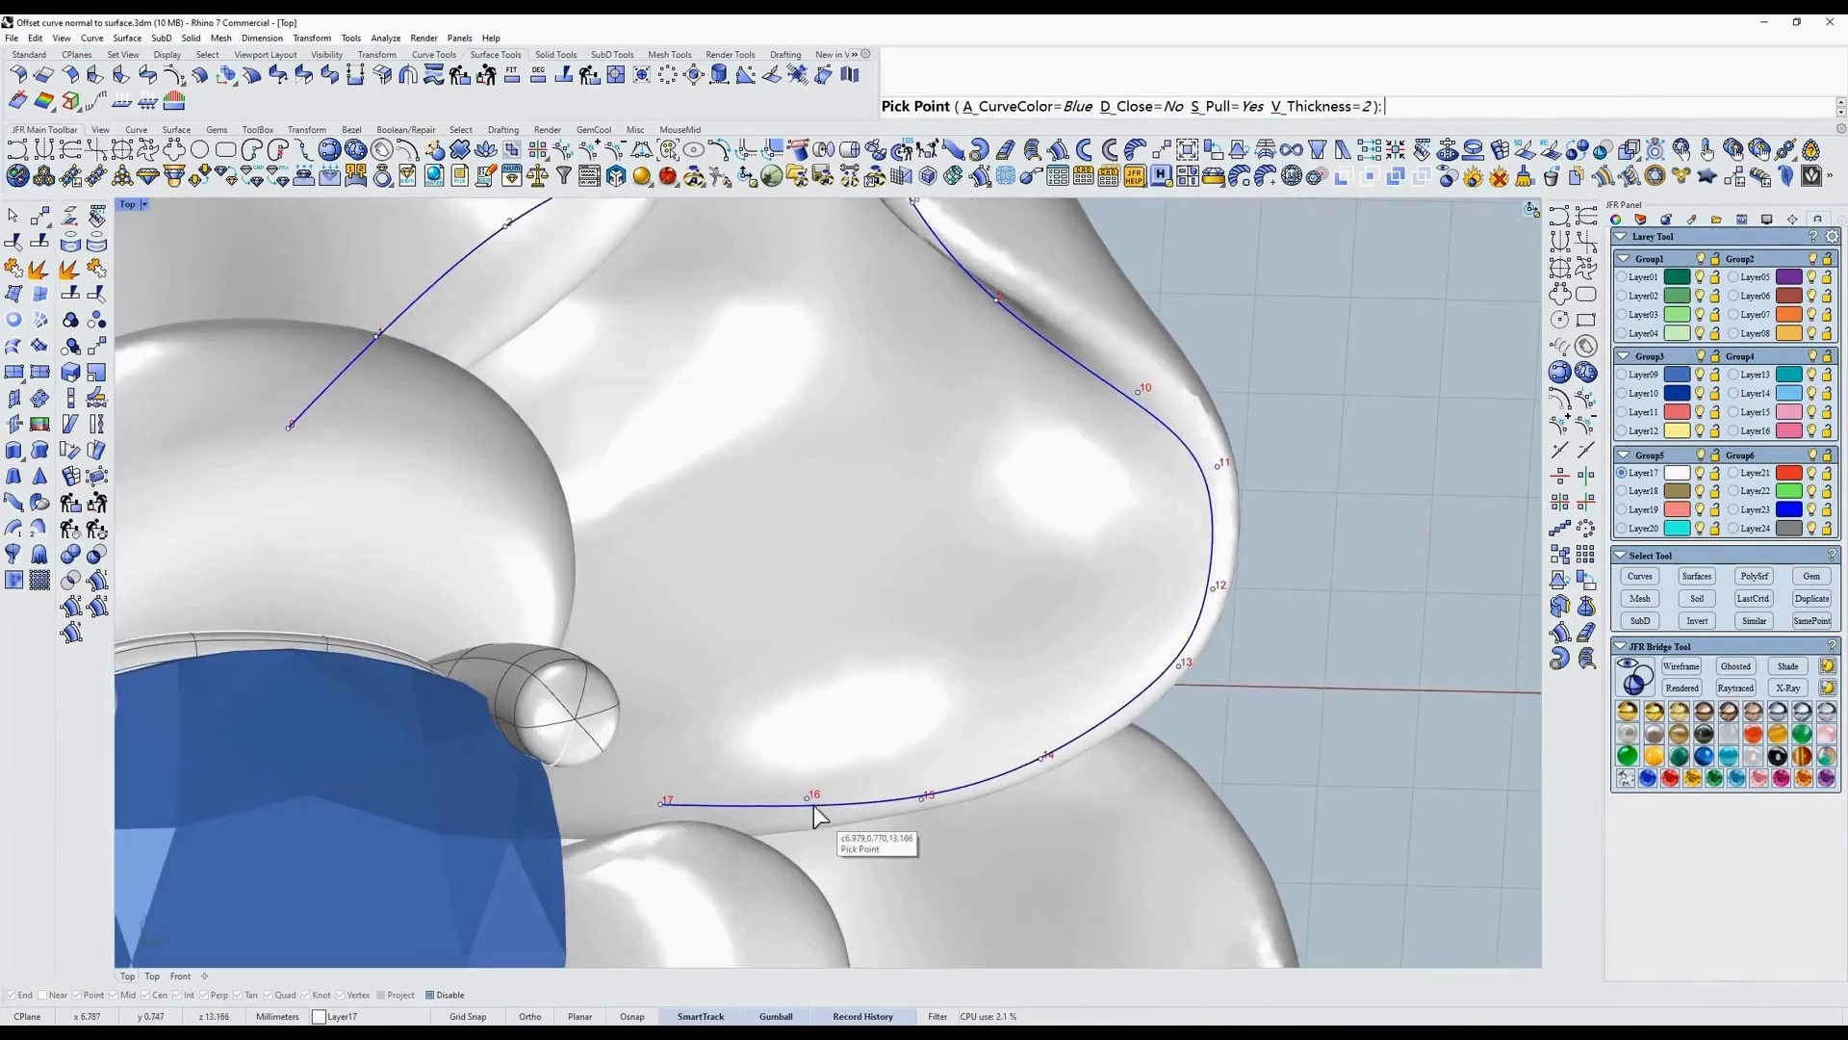
left_click_drag(813, 806, 782, 807)
left_click(567, 806)
right_click_drag(609, 707, 595, 787, "ctrl+shift")
left_click(491, 747)
left_click(468, 729)
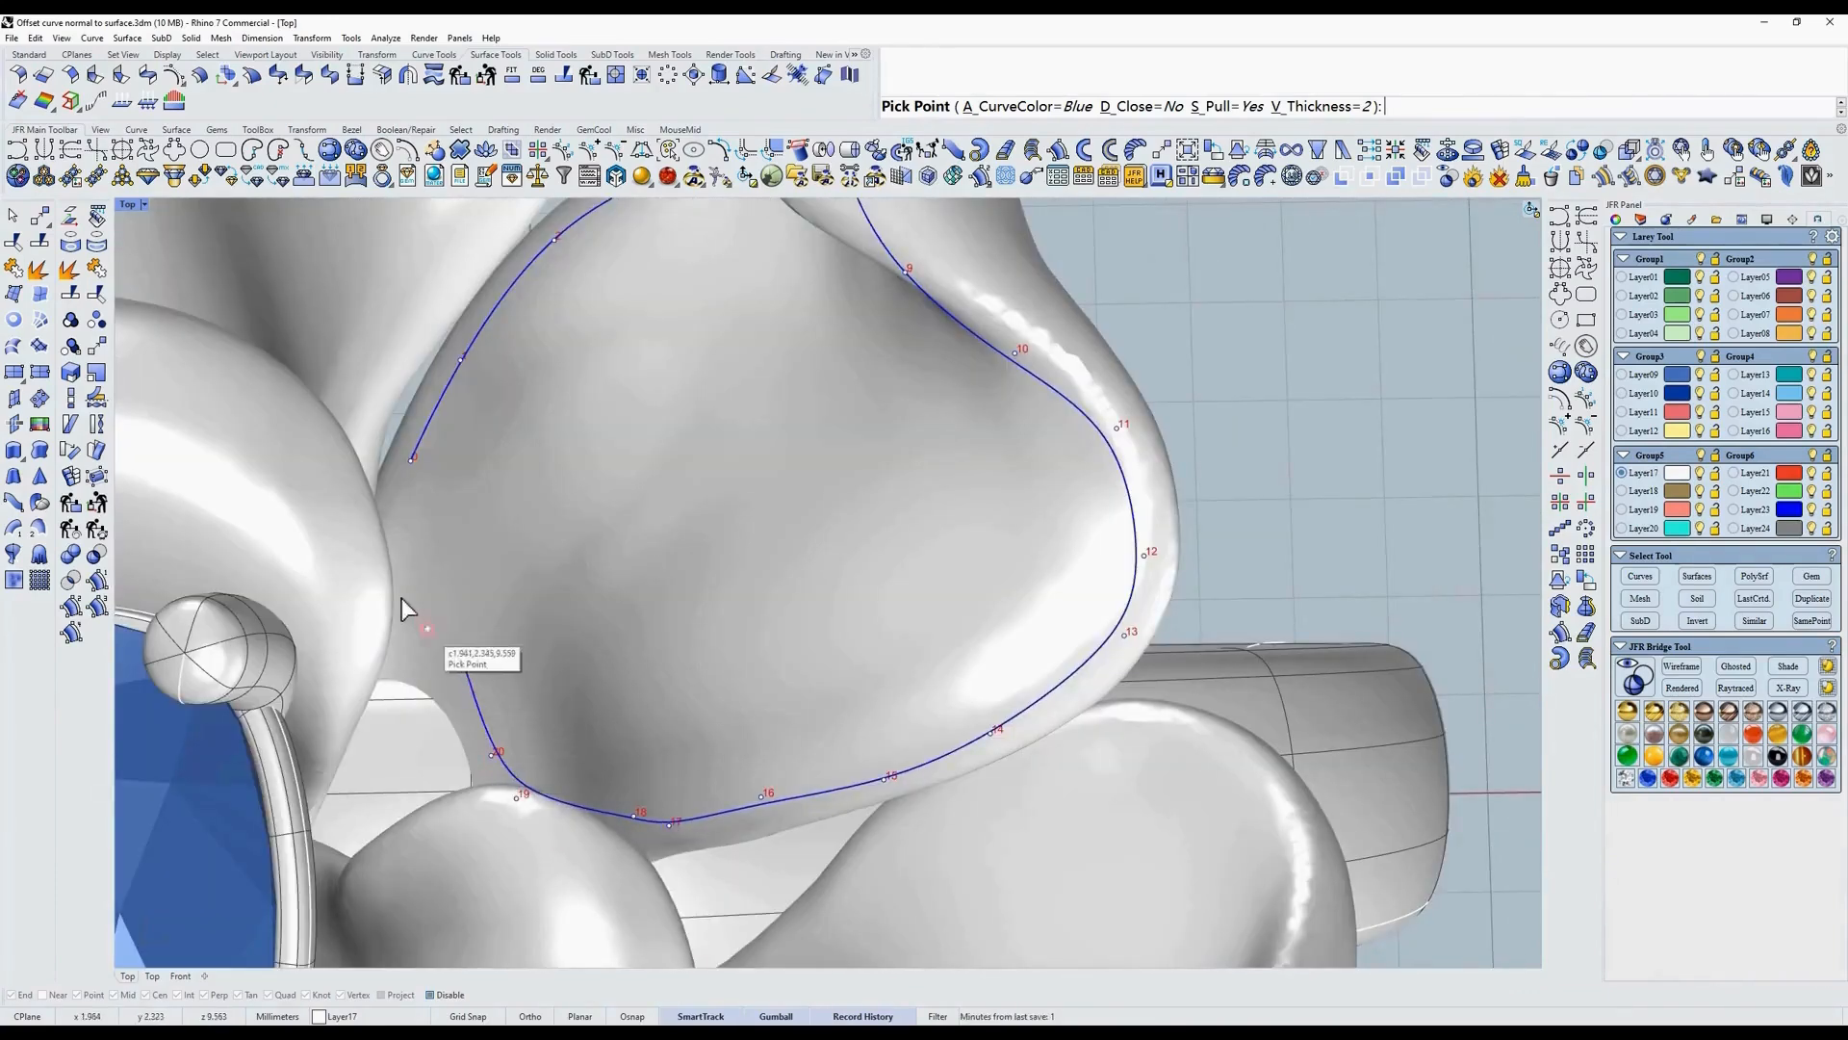
Set D_Close to Yes, adjust the curve points along the petal's inner and upper edges, and finish the closed curve.
left_click_drag(367, 547, 361, 590)
key("d")
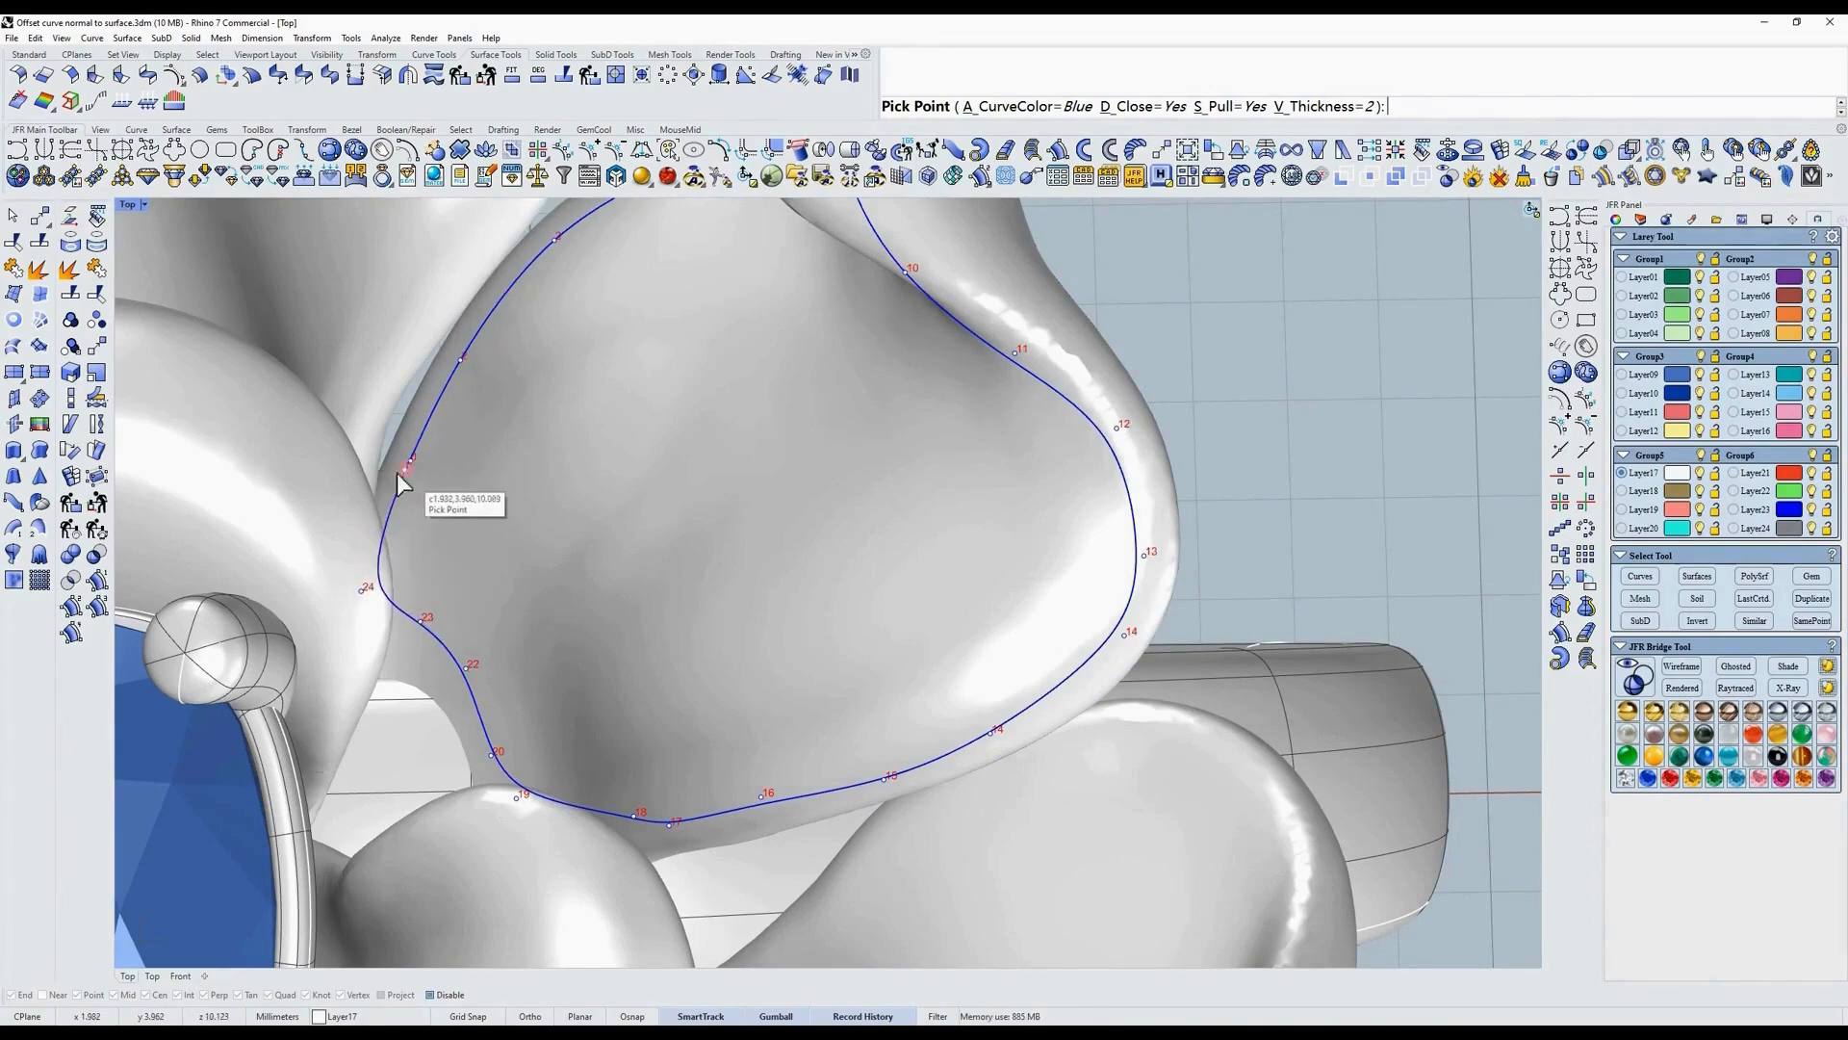
scroll(520, 607, "down", 2)
right_click_drag(604, 643, 826, 597, "ctrl+shift")
left_click(632, 442)
left_click_drag(717, 391, 664, 434)
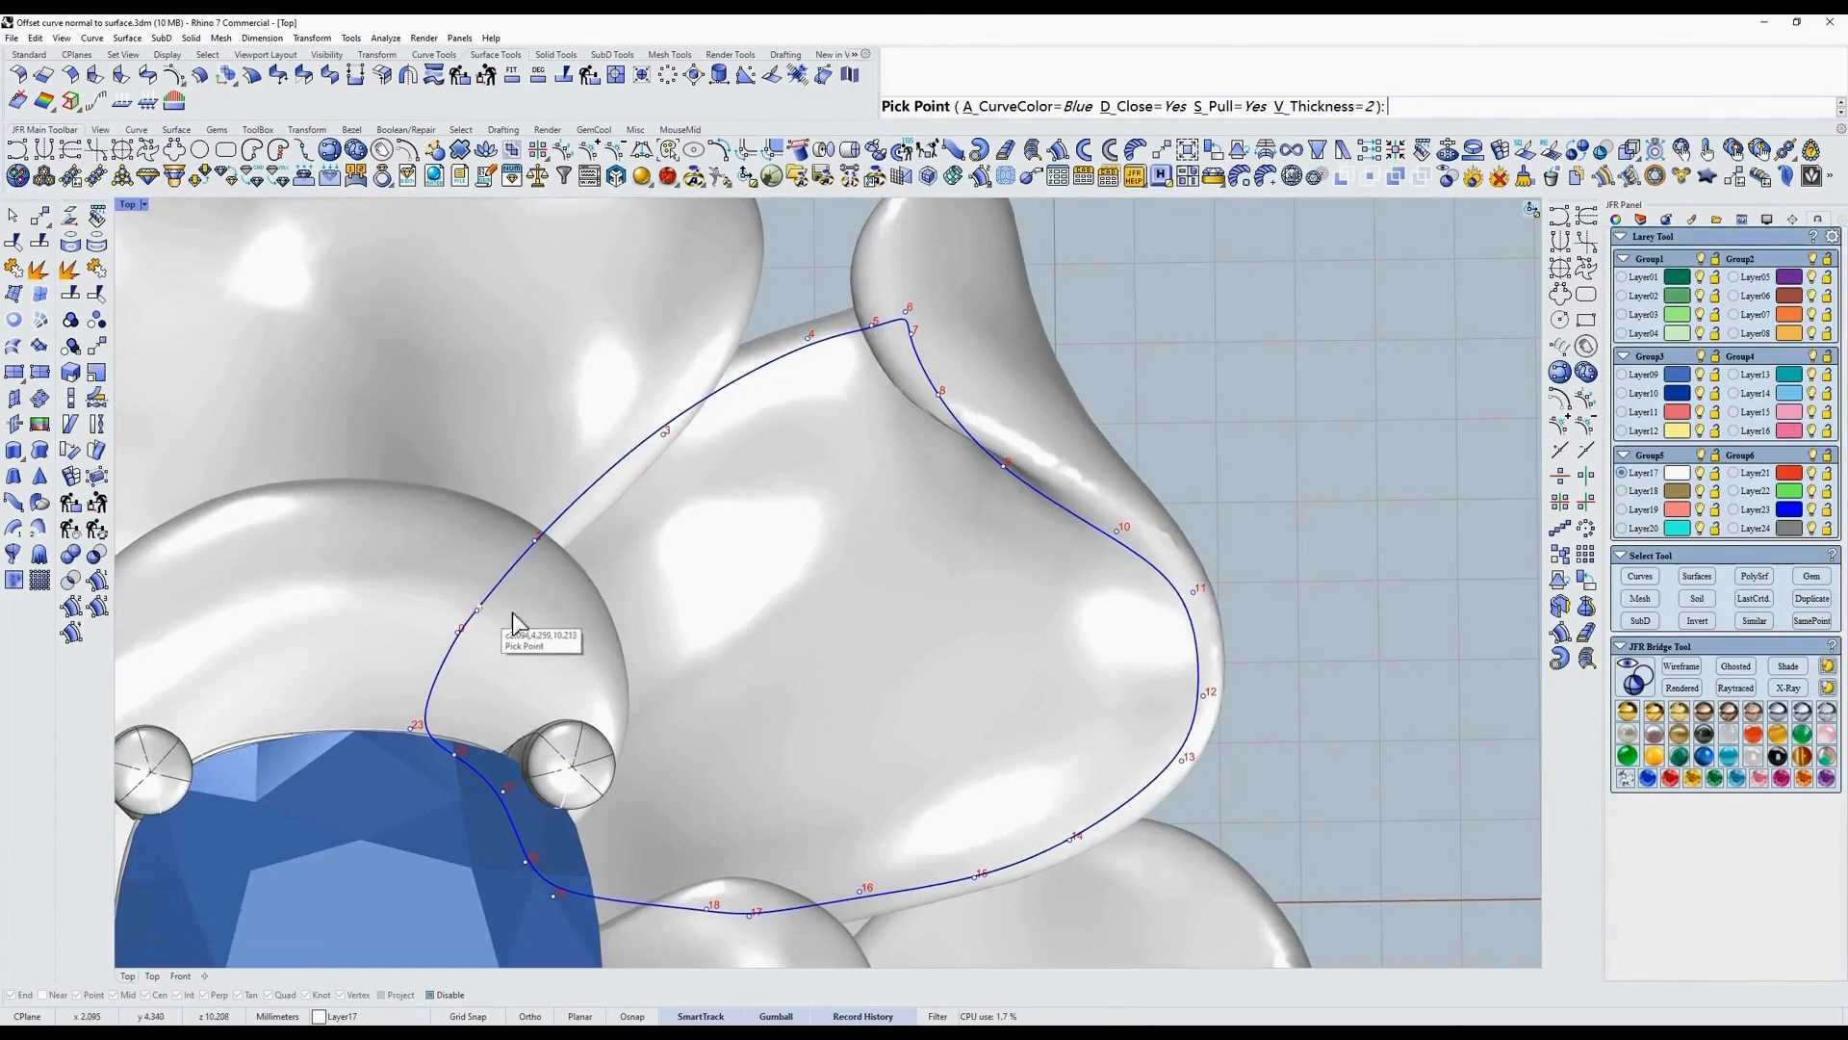
right_click_drag(667, 430, 1050, 417, "ctrl+shift")
right_click(972, 440)
Try to split the petal mesh with MeshSplit, using the closed curve directly as the cutting object.
type("t")
key("Return")
left_click(1070, 465)
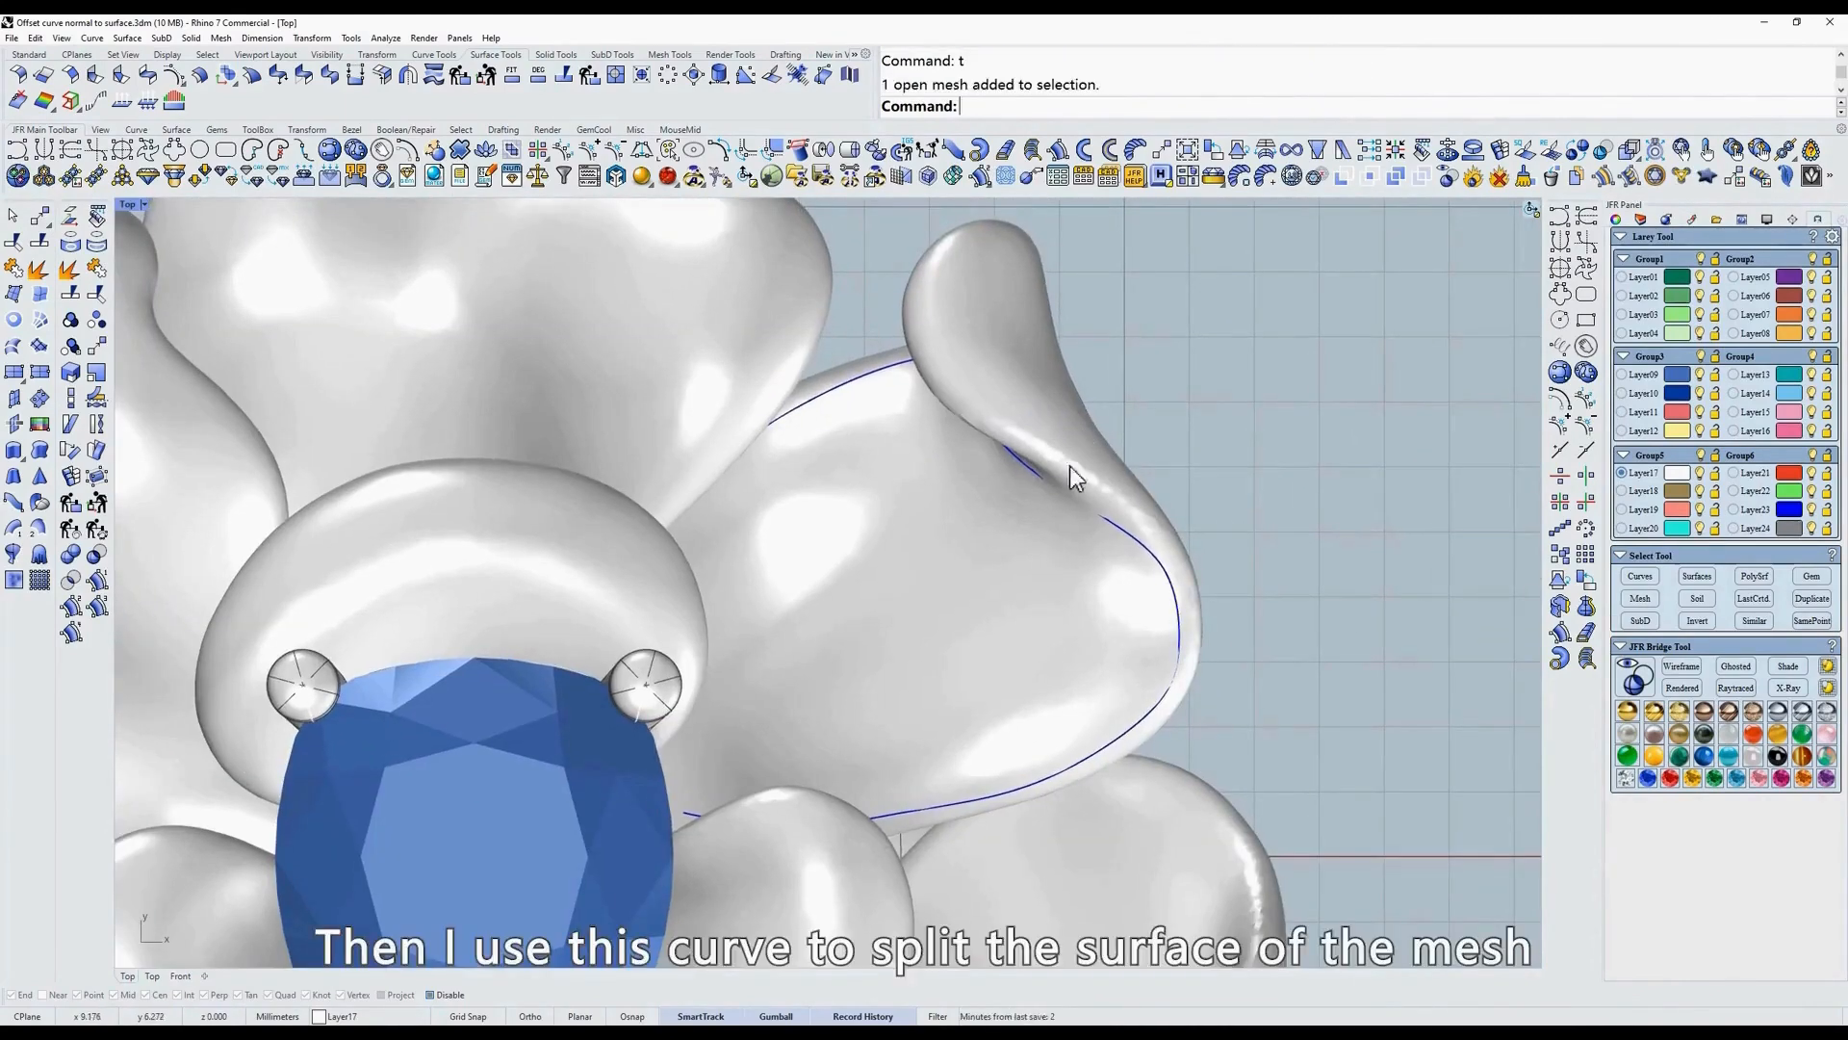
left_click(1042, 484)
left_click(668, 55)
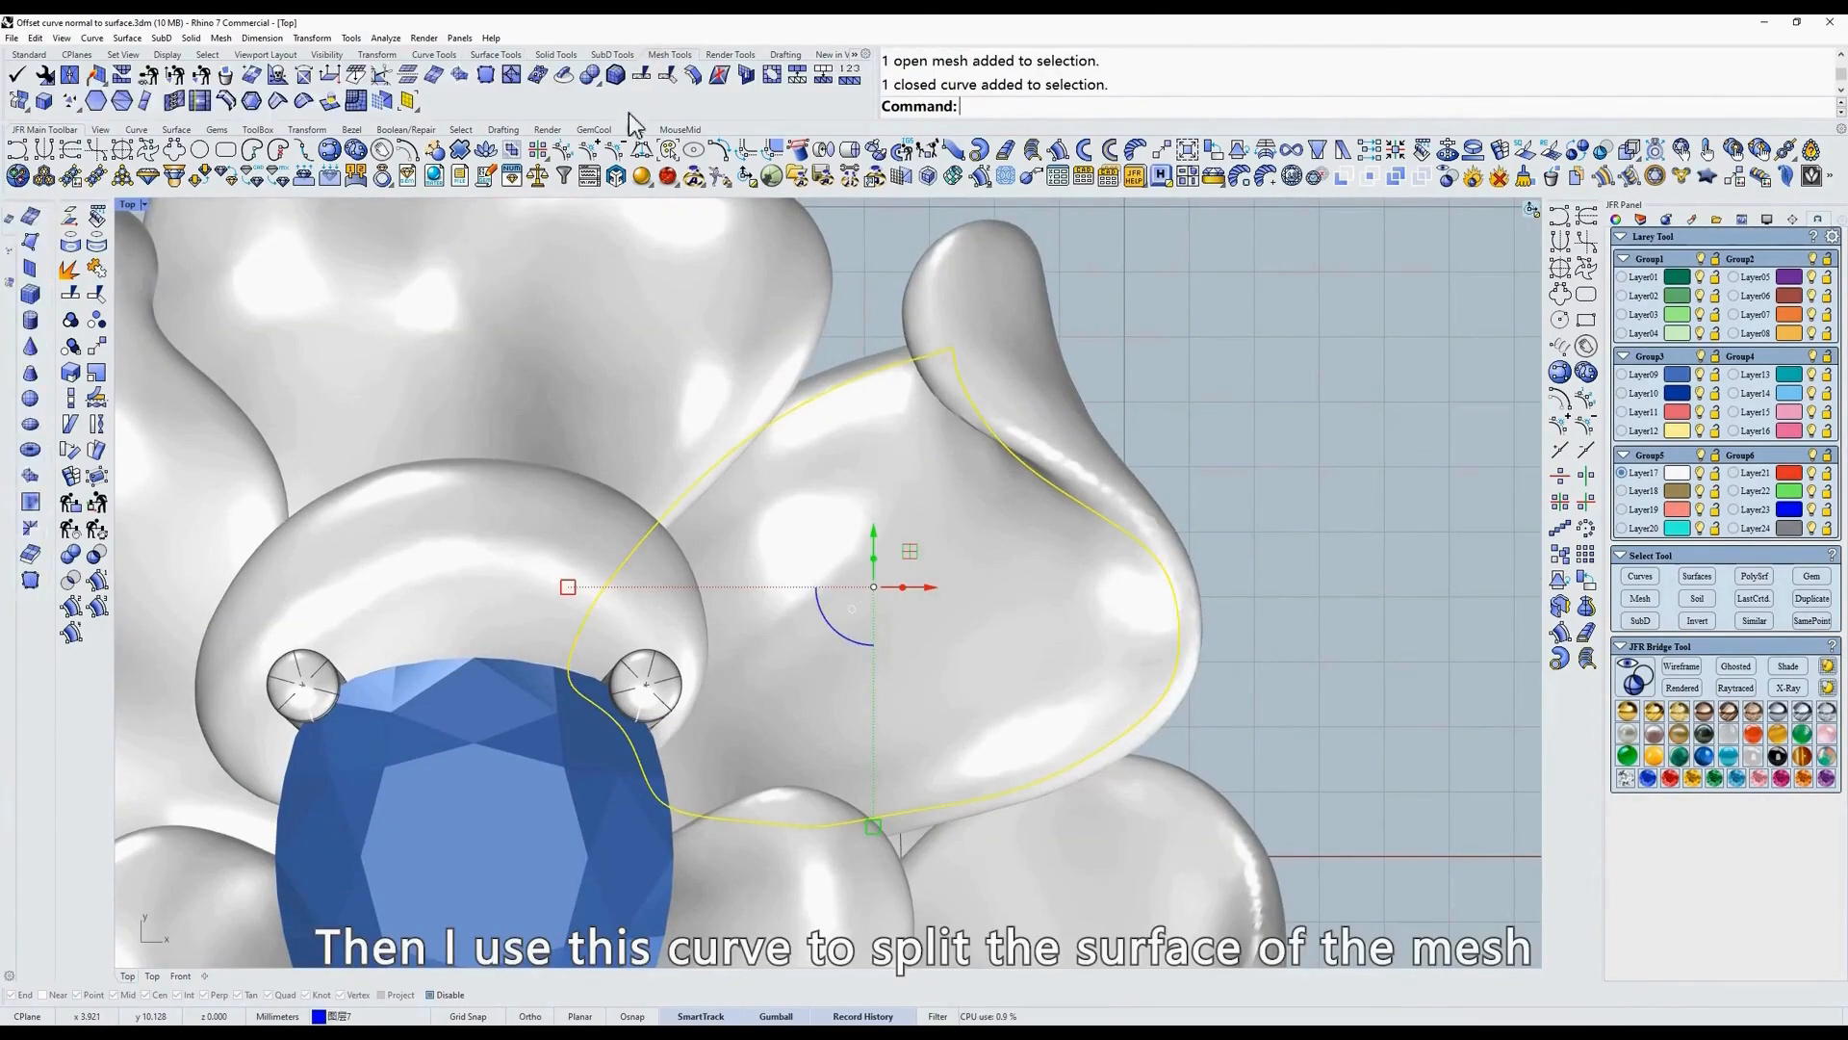
left_click(1145, 352)
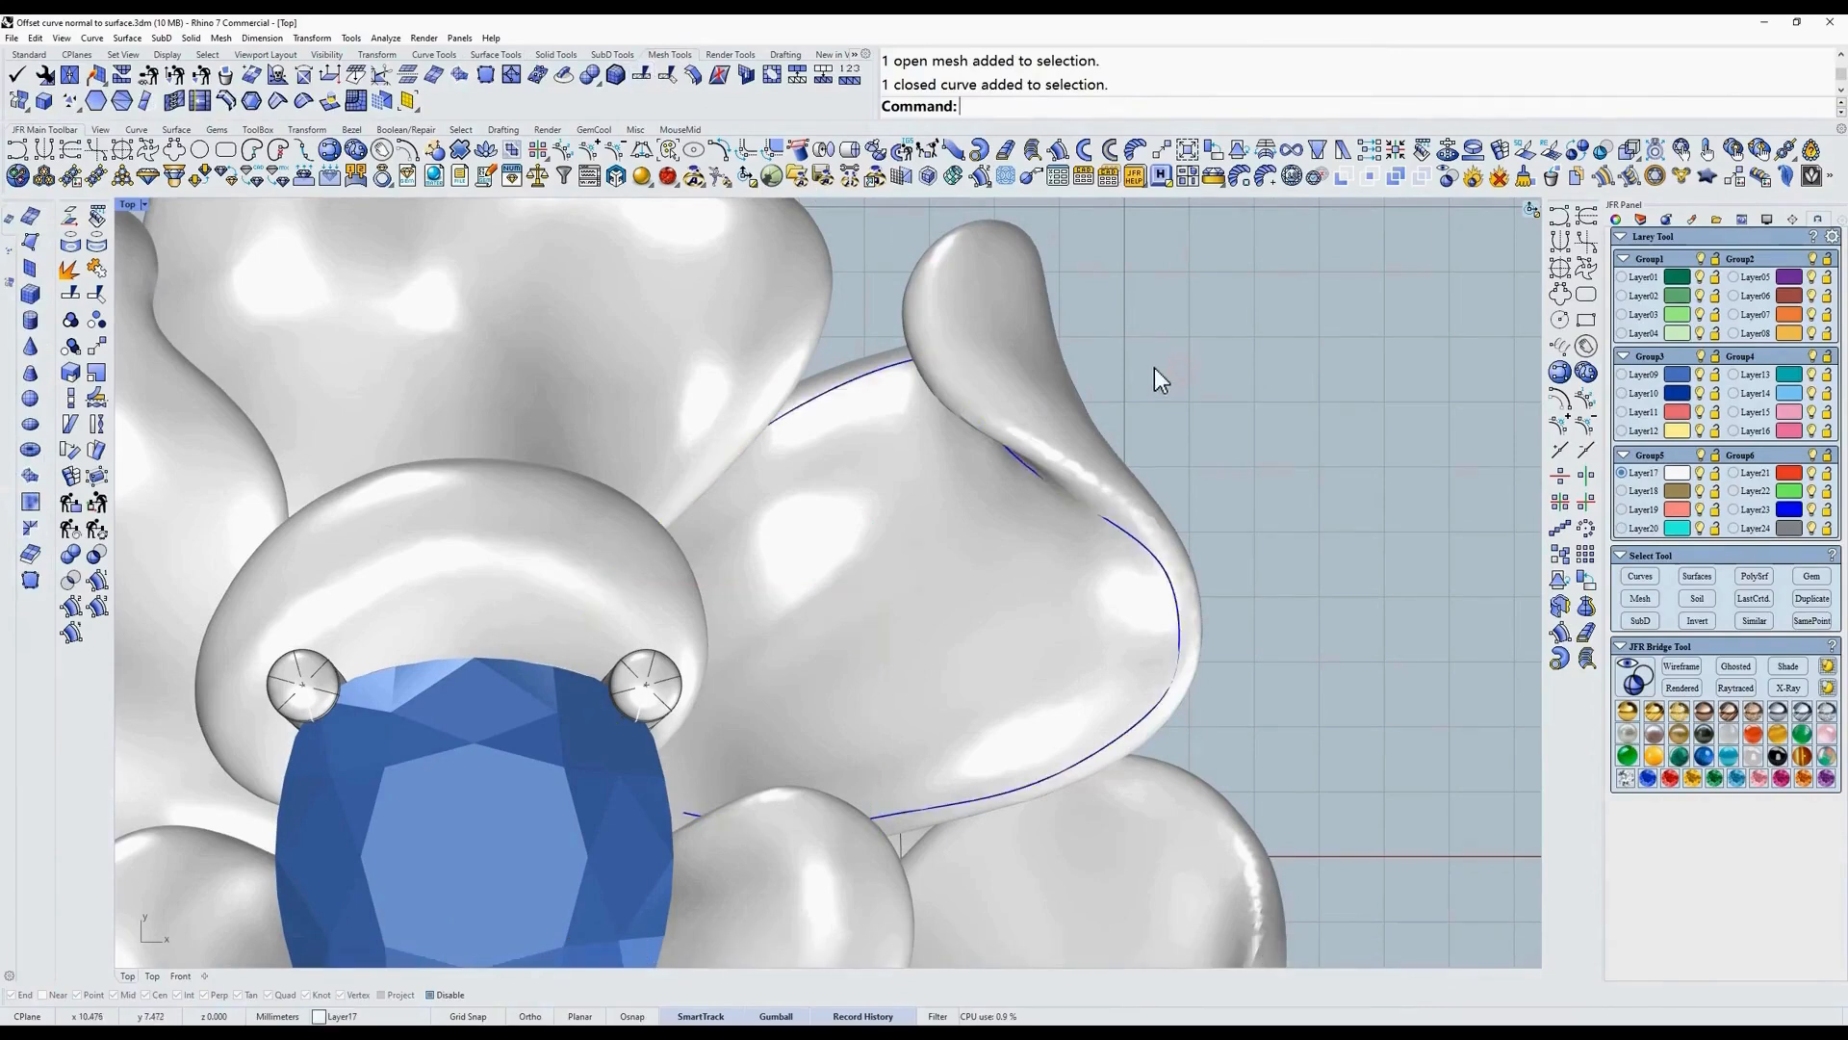
left_click(642, 81)
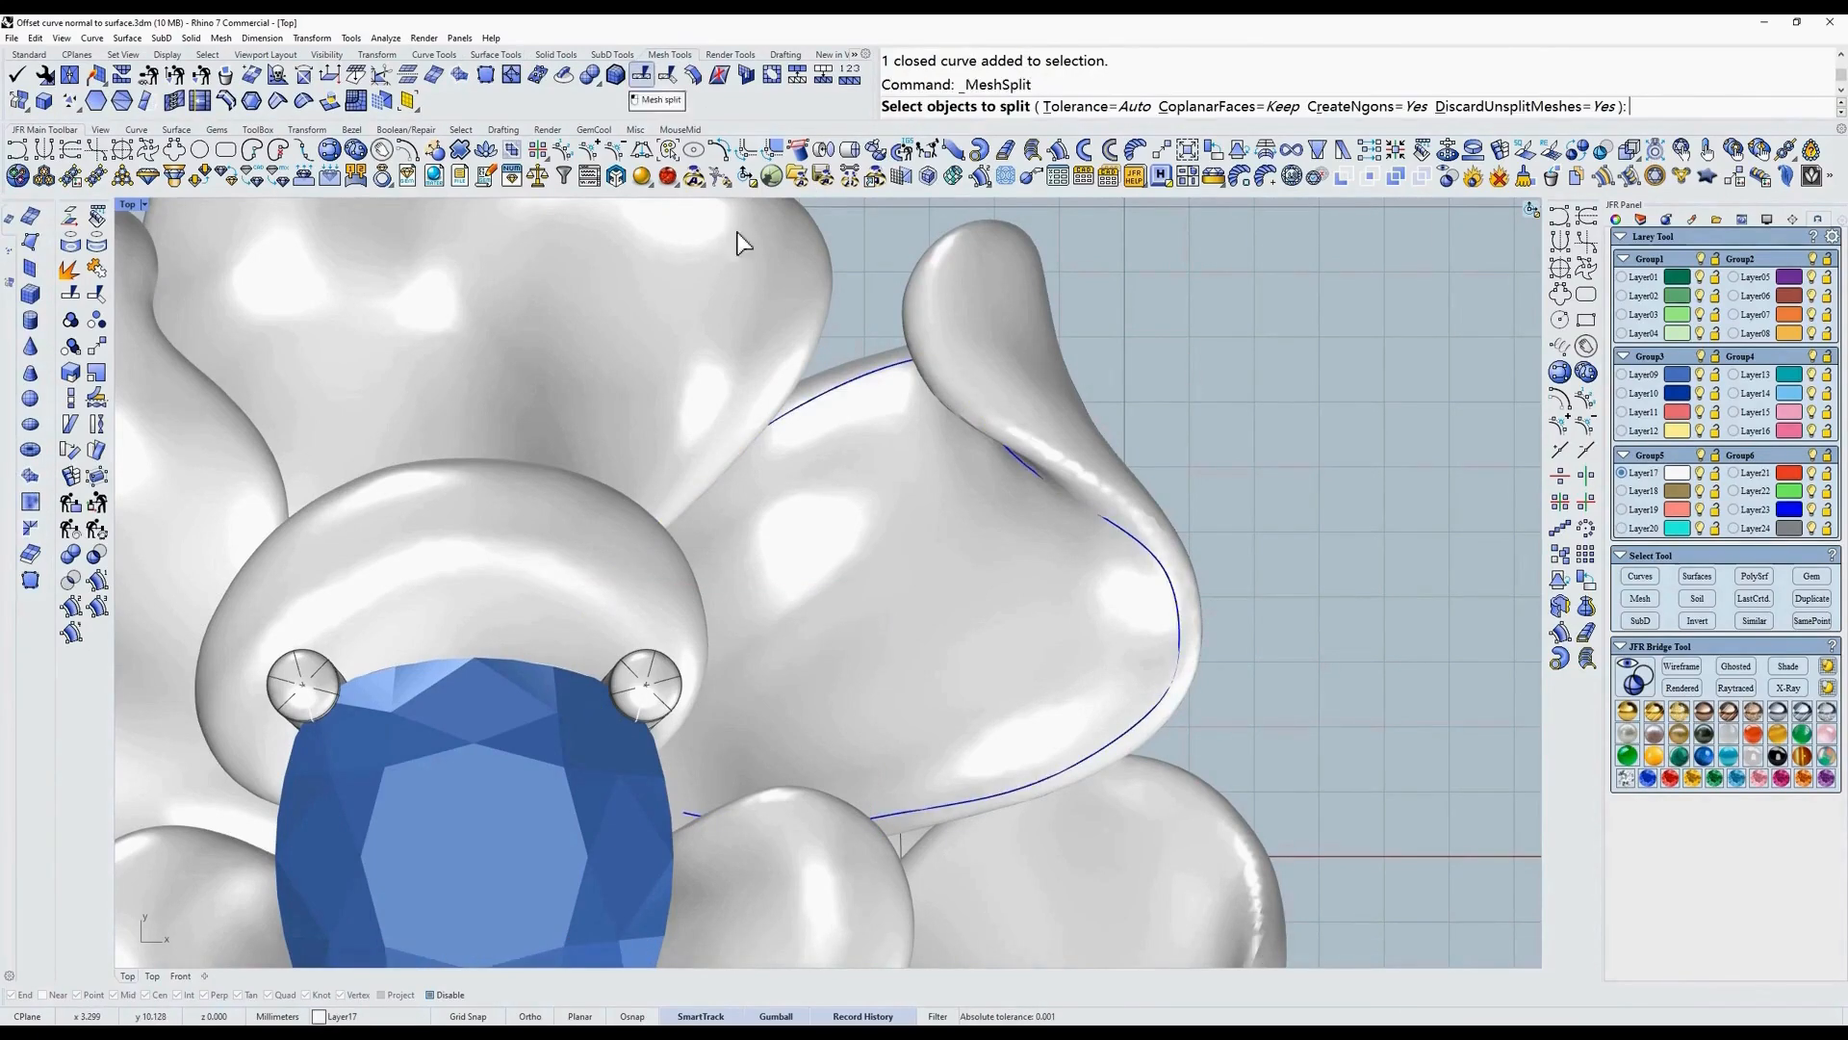
left_click(1006, 360)
key("Return")
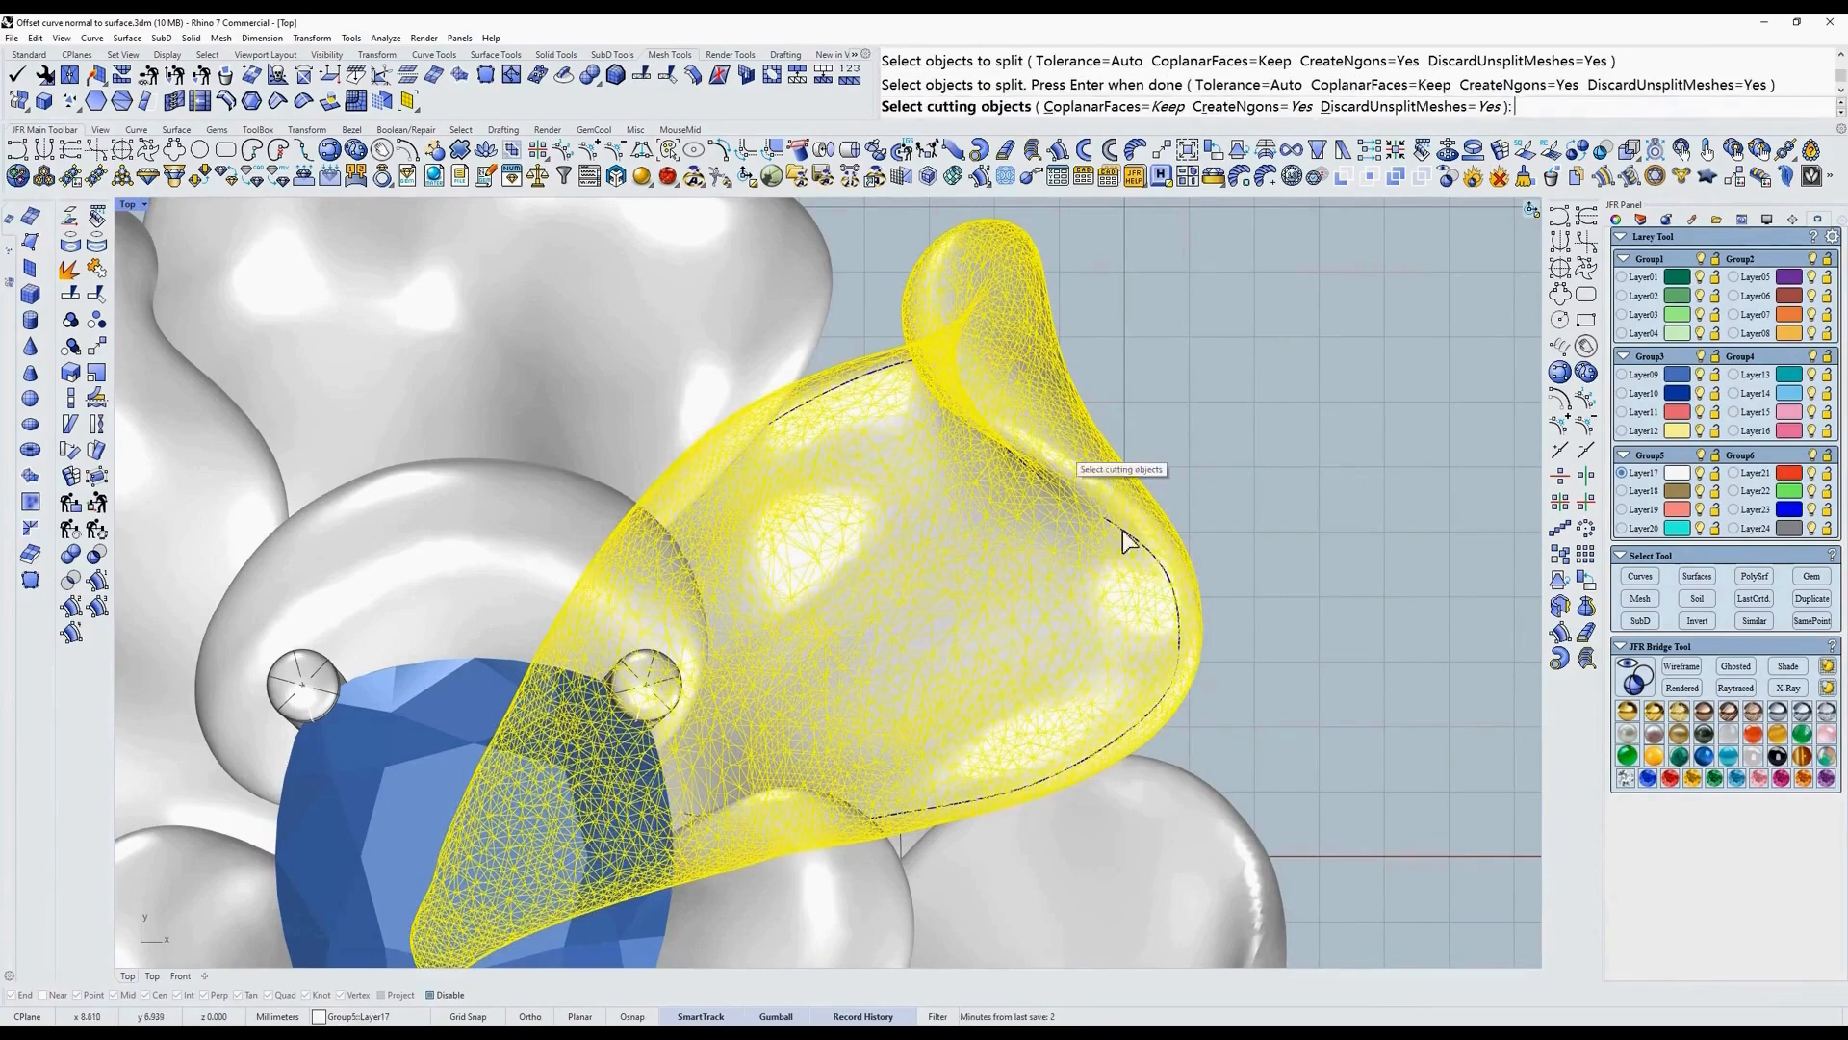
left_click(1119, 527)
key("Return")
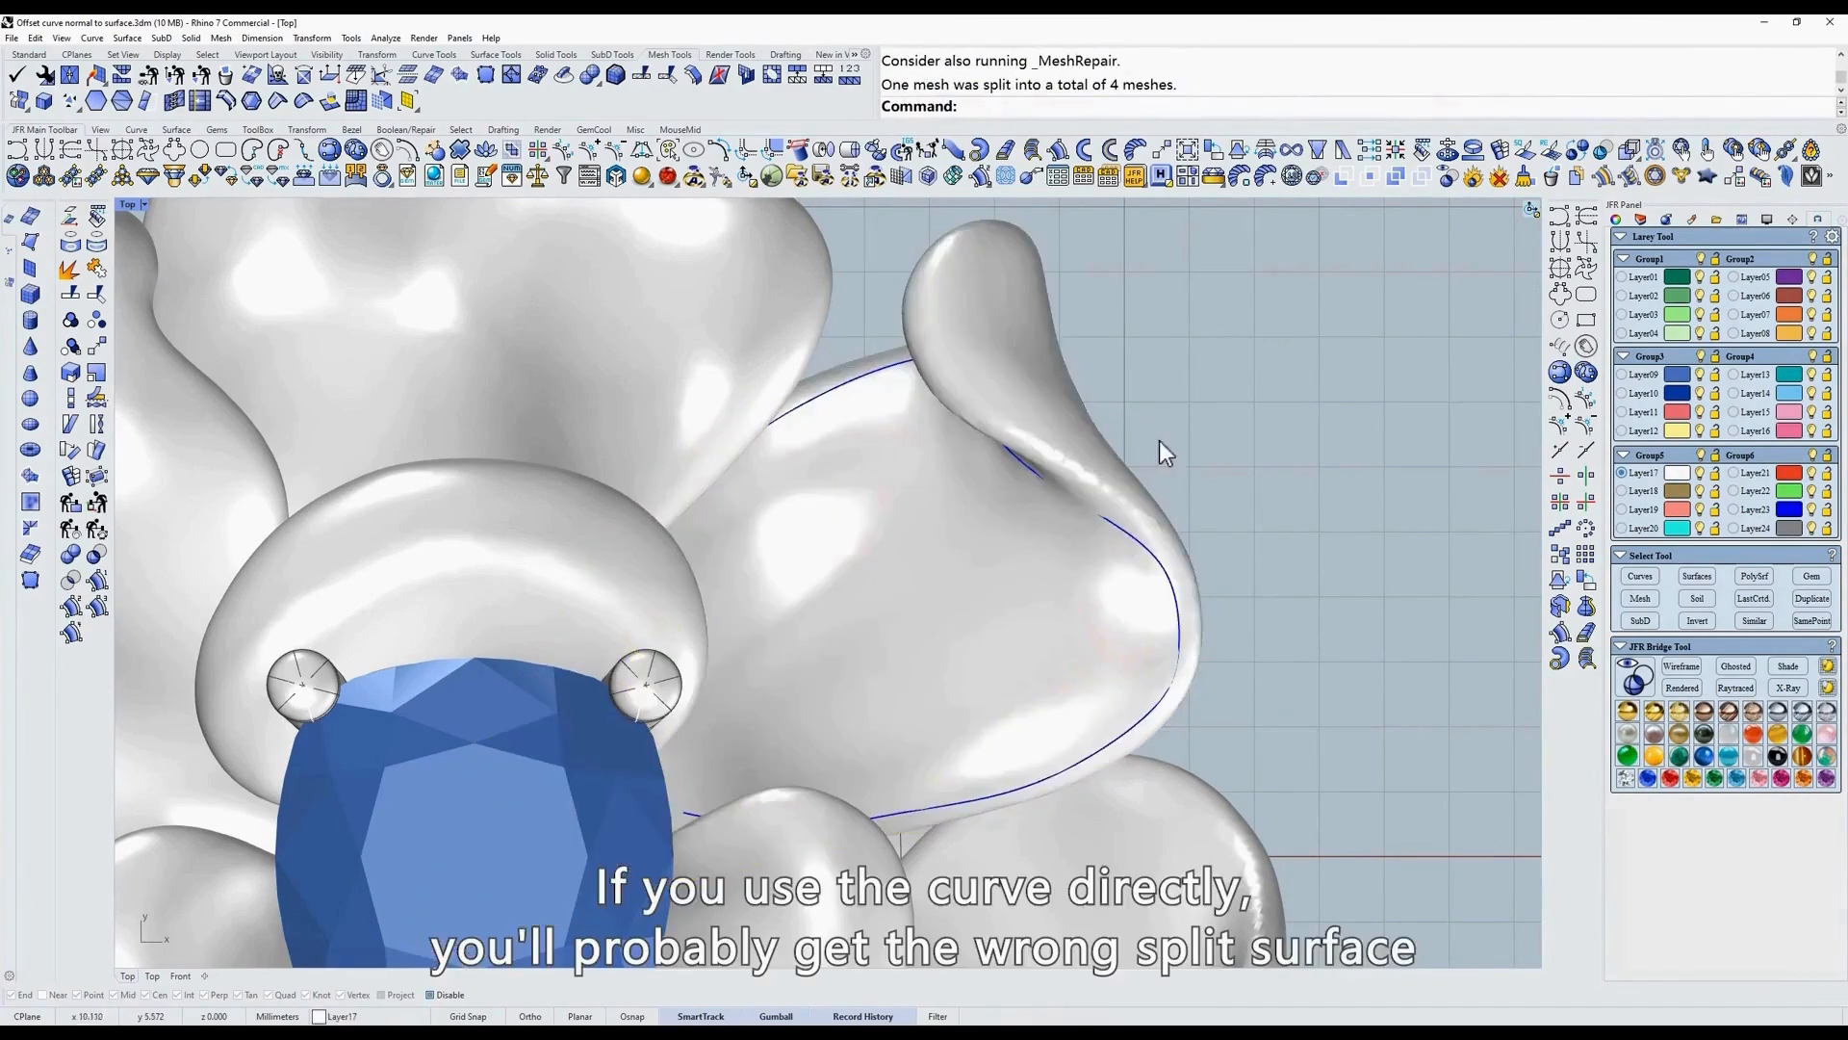
Select the split petal piece and isolate it to examine how its upper and lower surfaces connect.
right_click_drag(1018, 523, 1002, 434, "ctrl+shift")
left_click(1002, 433)
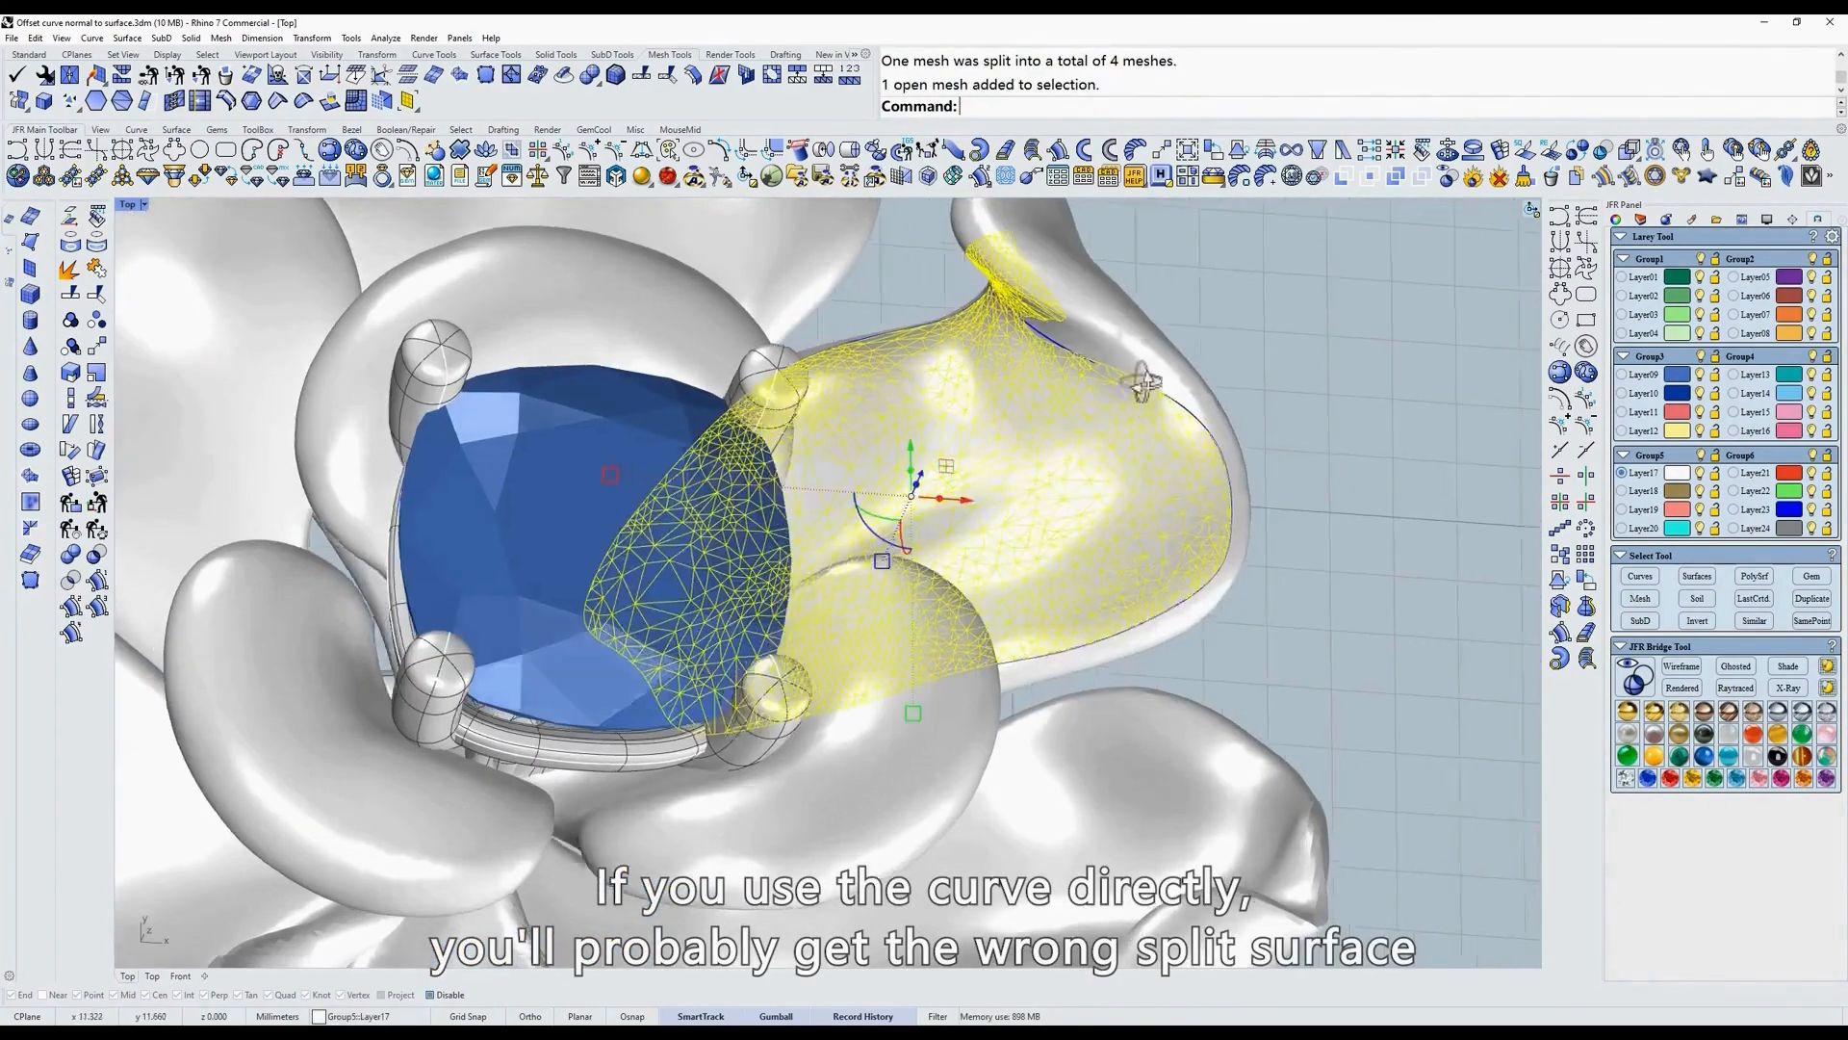
right_click_drag(1142, 379, 1048, 339, "ctrl+shift")
scroll(1002, 385, "up", 3)
scroll(1046, 391, "down", 1)
type("t")
key("Return")
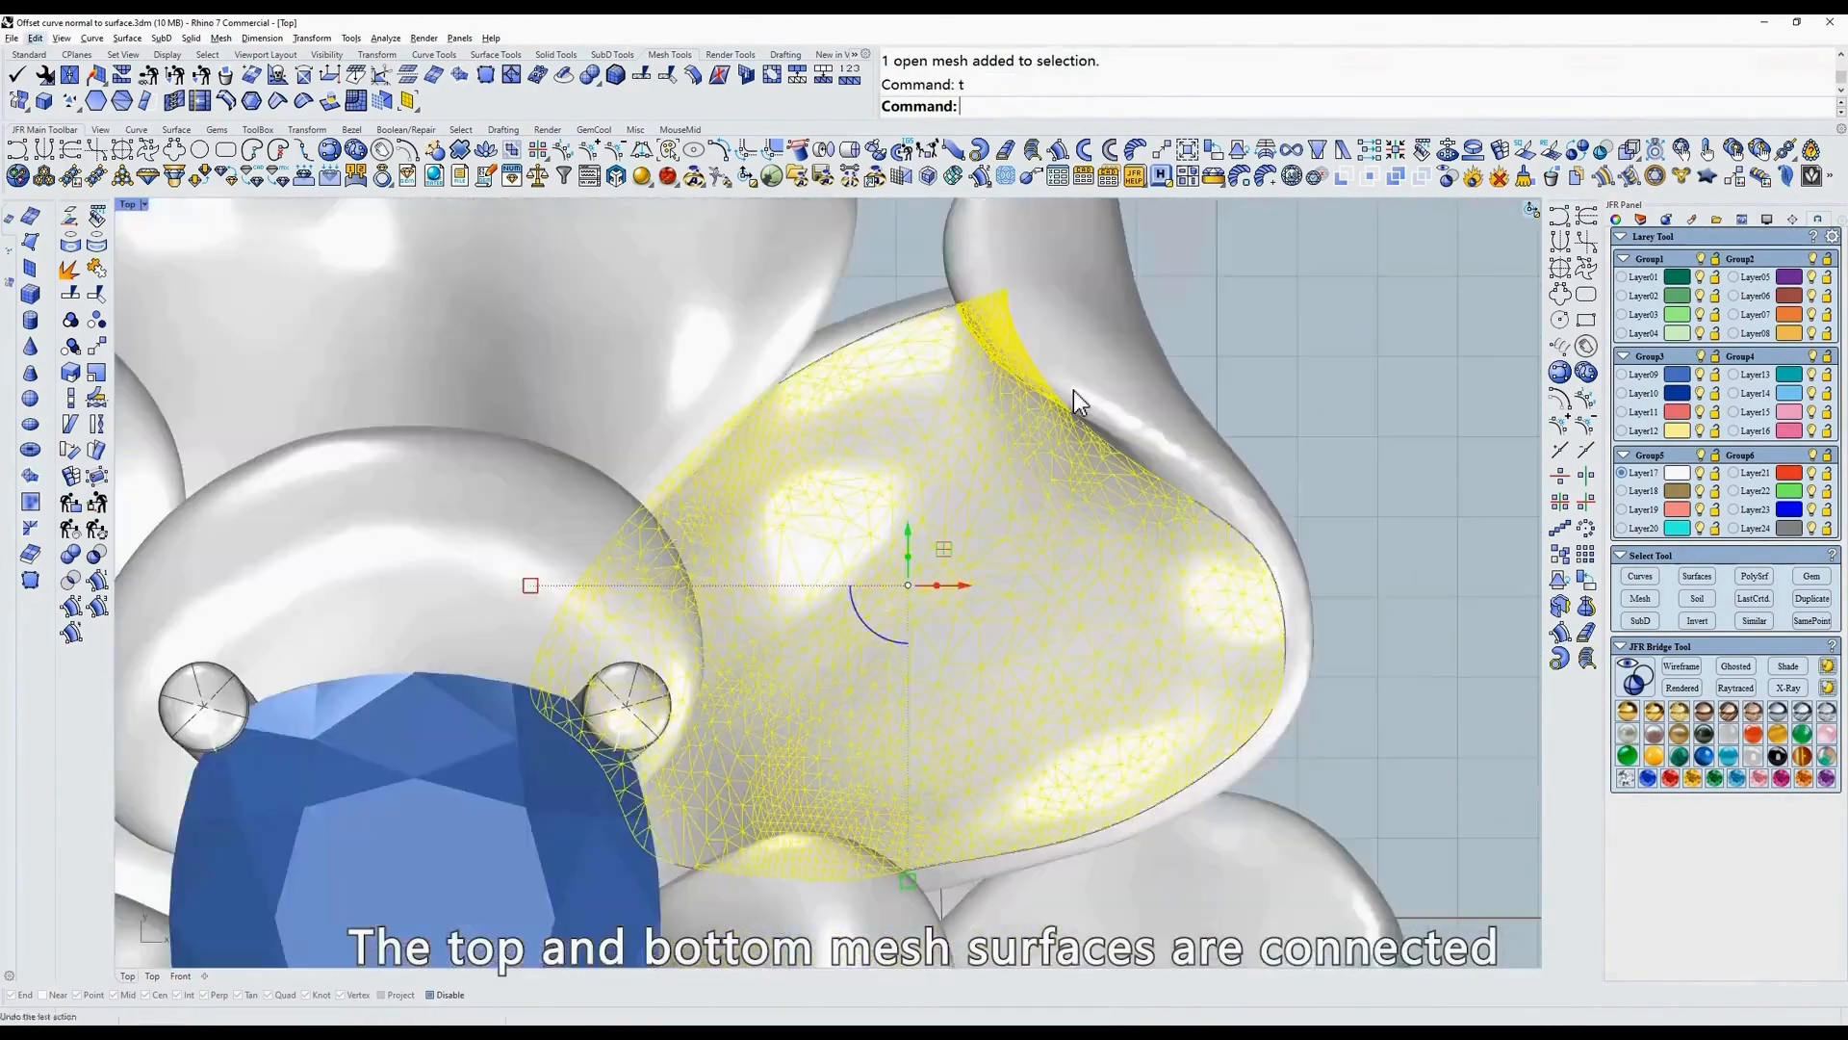
key("i")
left_click(1214, 393)
right_click_drag(1215, 393, 1043, 343, "ctrl+shift")
Undo the isolation and the mesh split, switching to wireframe and back to shaded display.
key("ctrl+z")
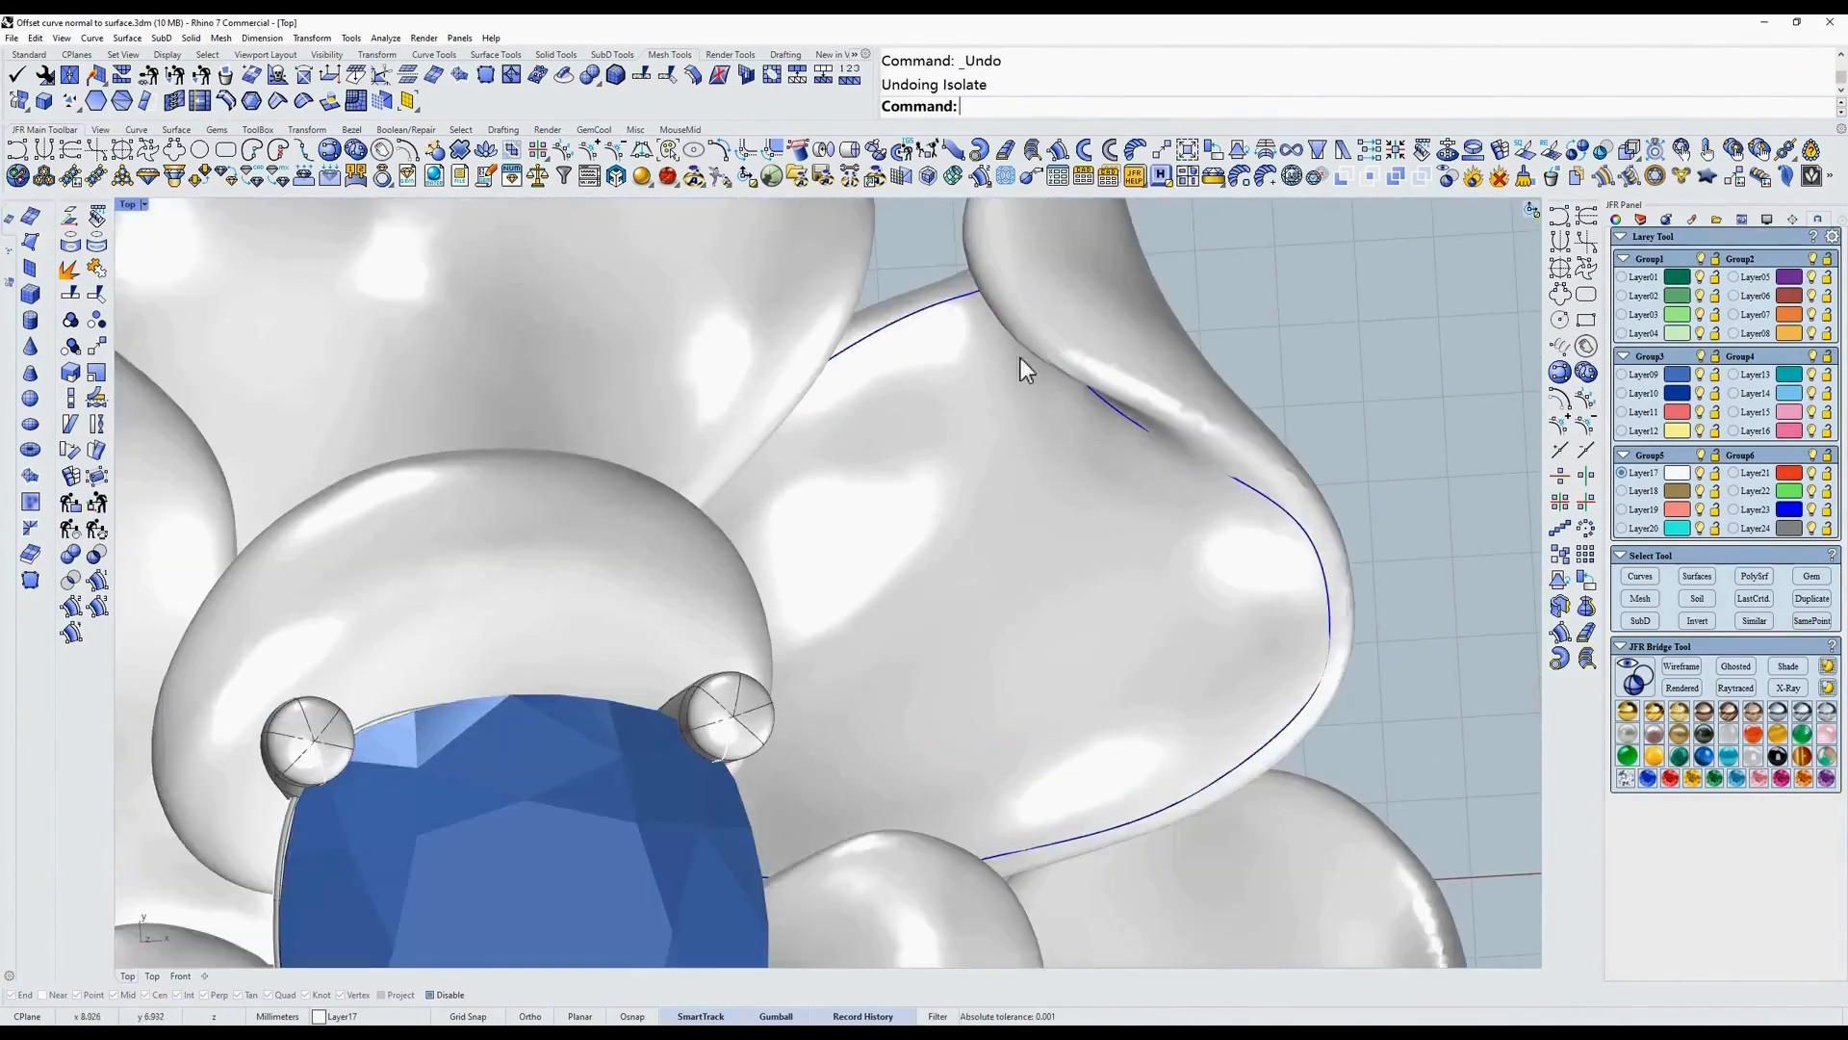
type("w")
key("Return")
type("s")
key("Return")
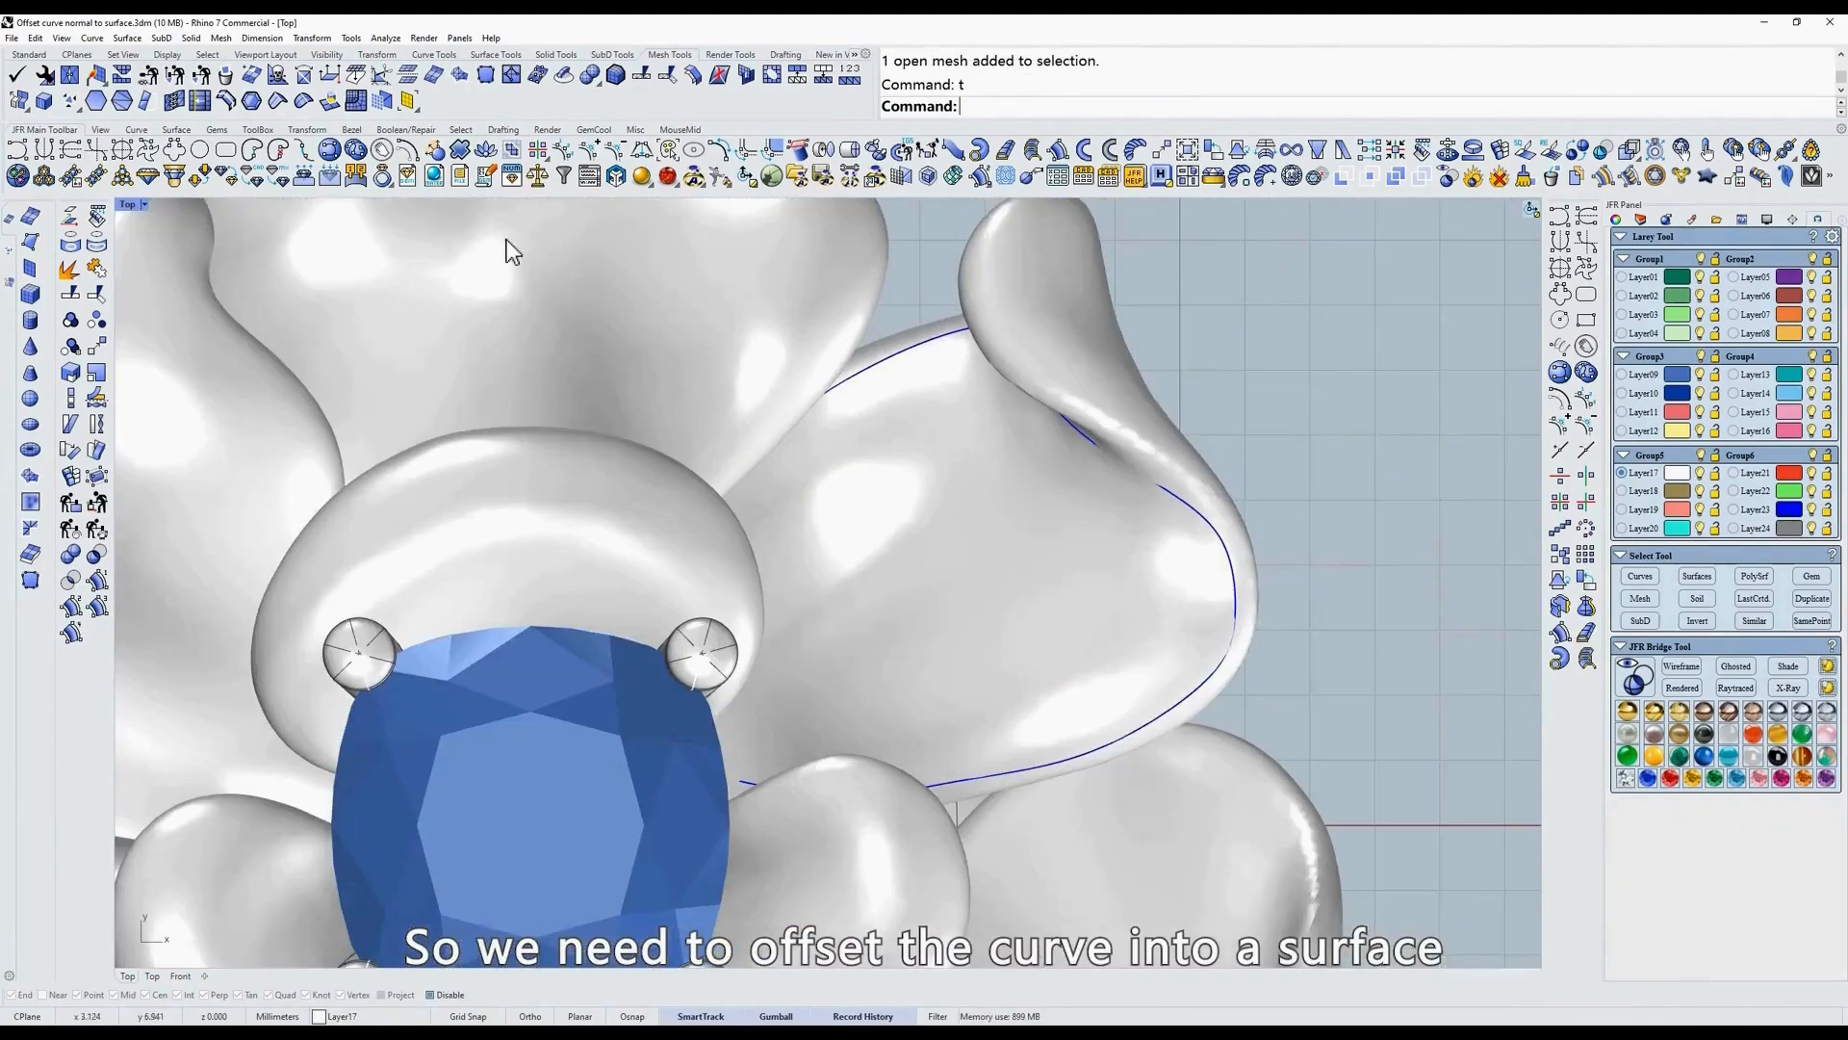
Start Offset curve normal to surface on the closed curve, with the petal mesh as the fitting object.
left_click(435, 150)
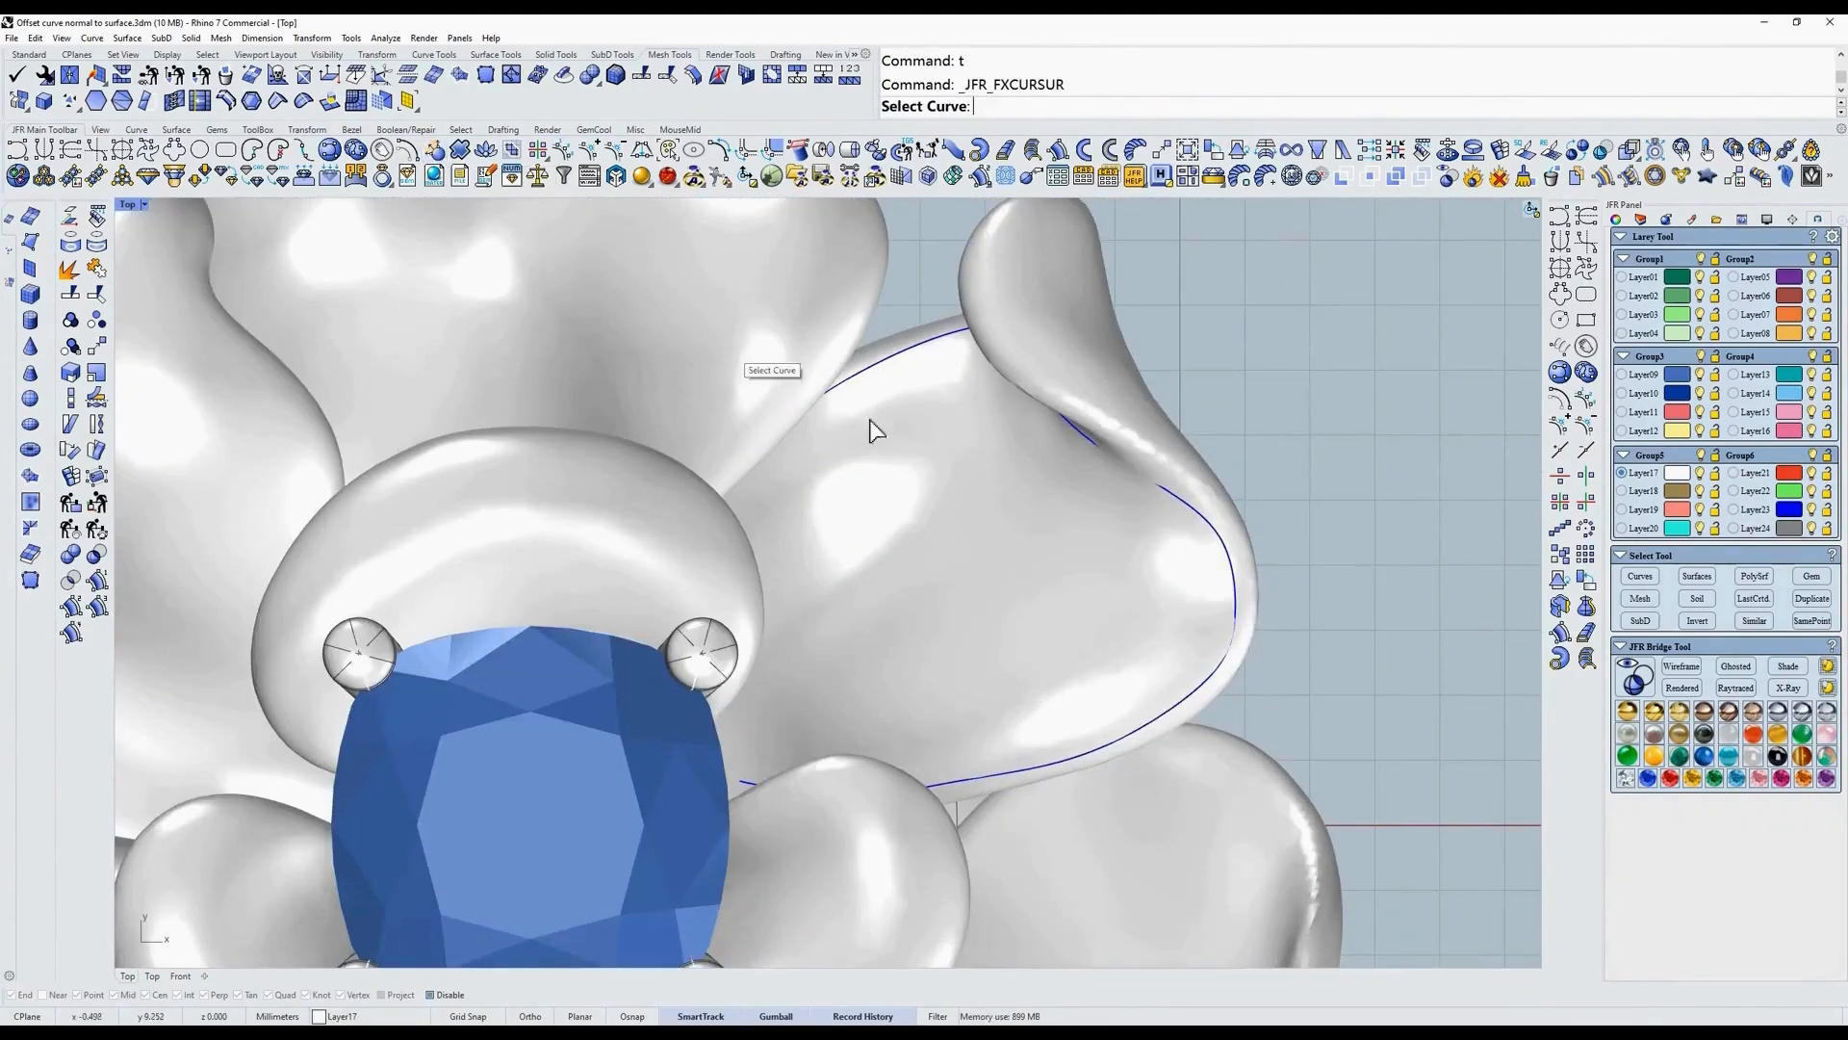
left_click(1177, 507)
right_click(1176, 504)
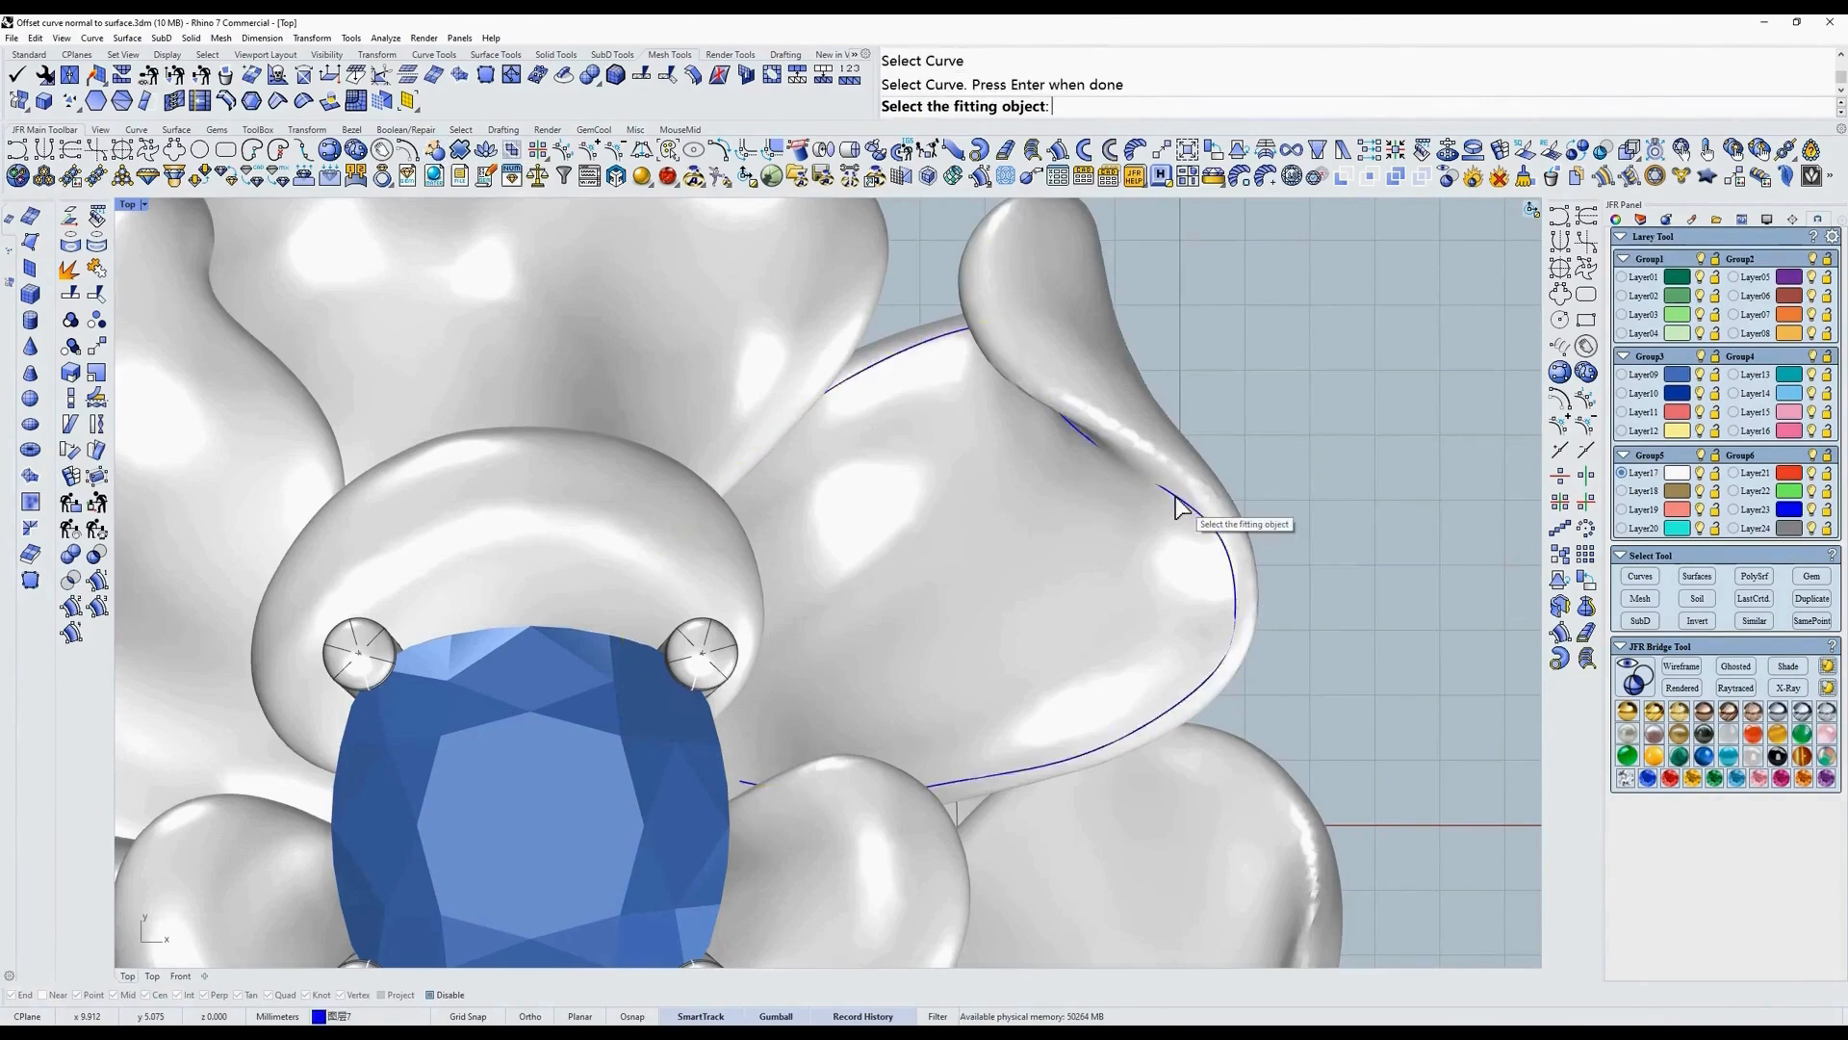
right_click_drag(1177, 503, 1169, 415, "ctrl+shift")
left_click(1089, 367)
Generate a narrow offset surface on both sides of the petal mesh, with Both and SoildPreview at Yes and Flip at Normal.
right_click_drag(1093, 340, 1069, 477)
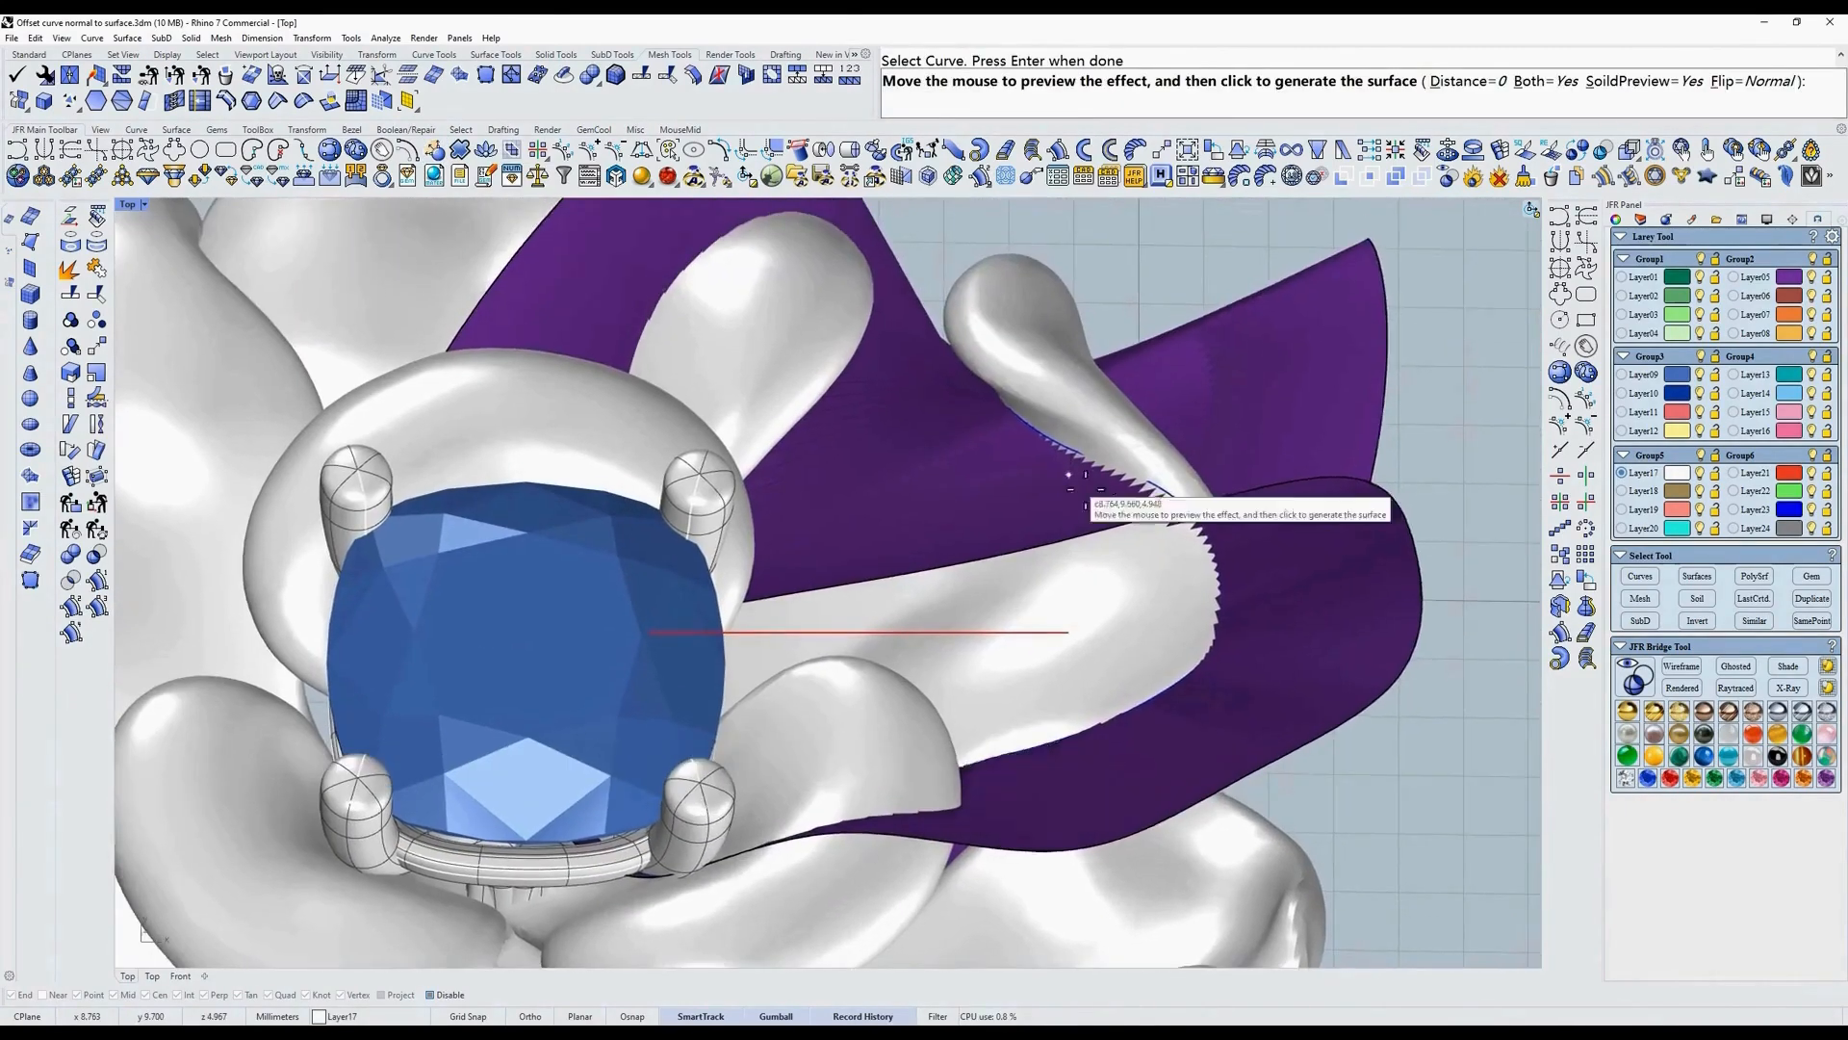
right_click_drag(743, 608, 824, 580)
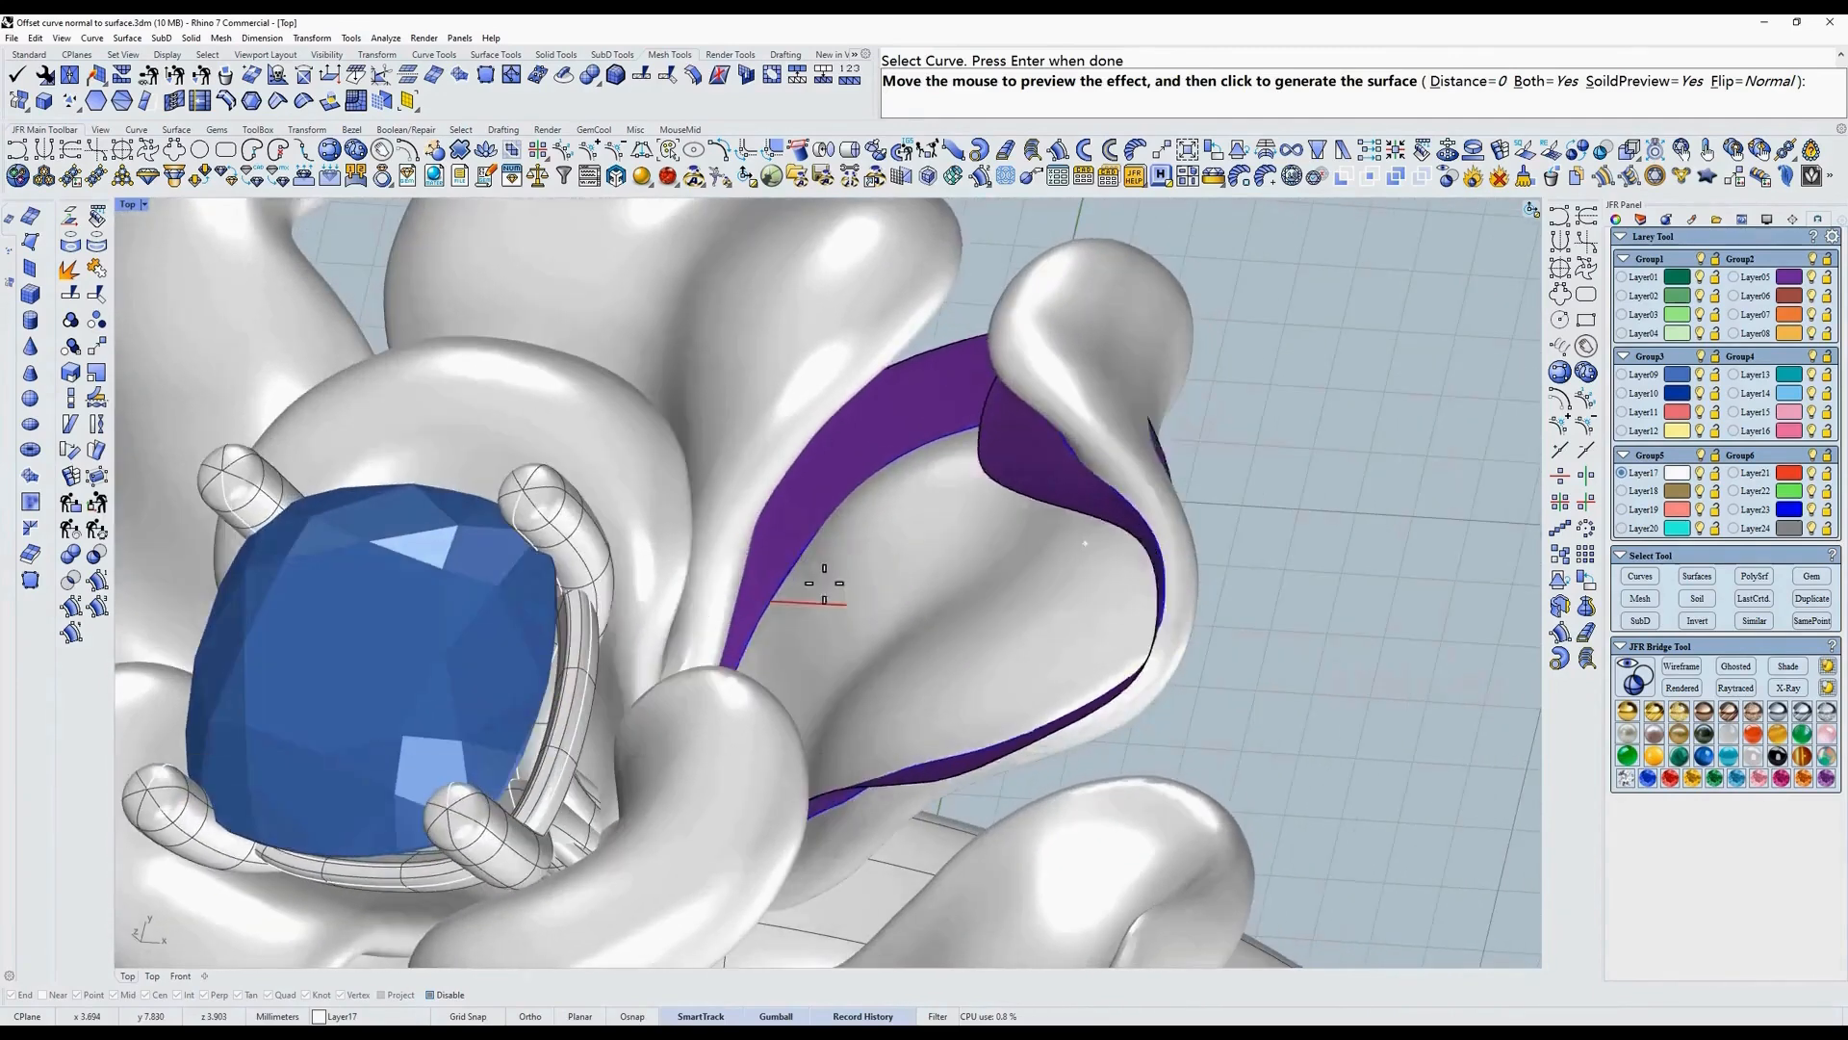
scroll(801, 595, "up", 3)
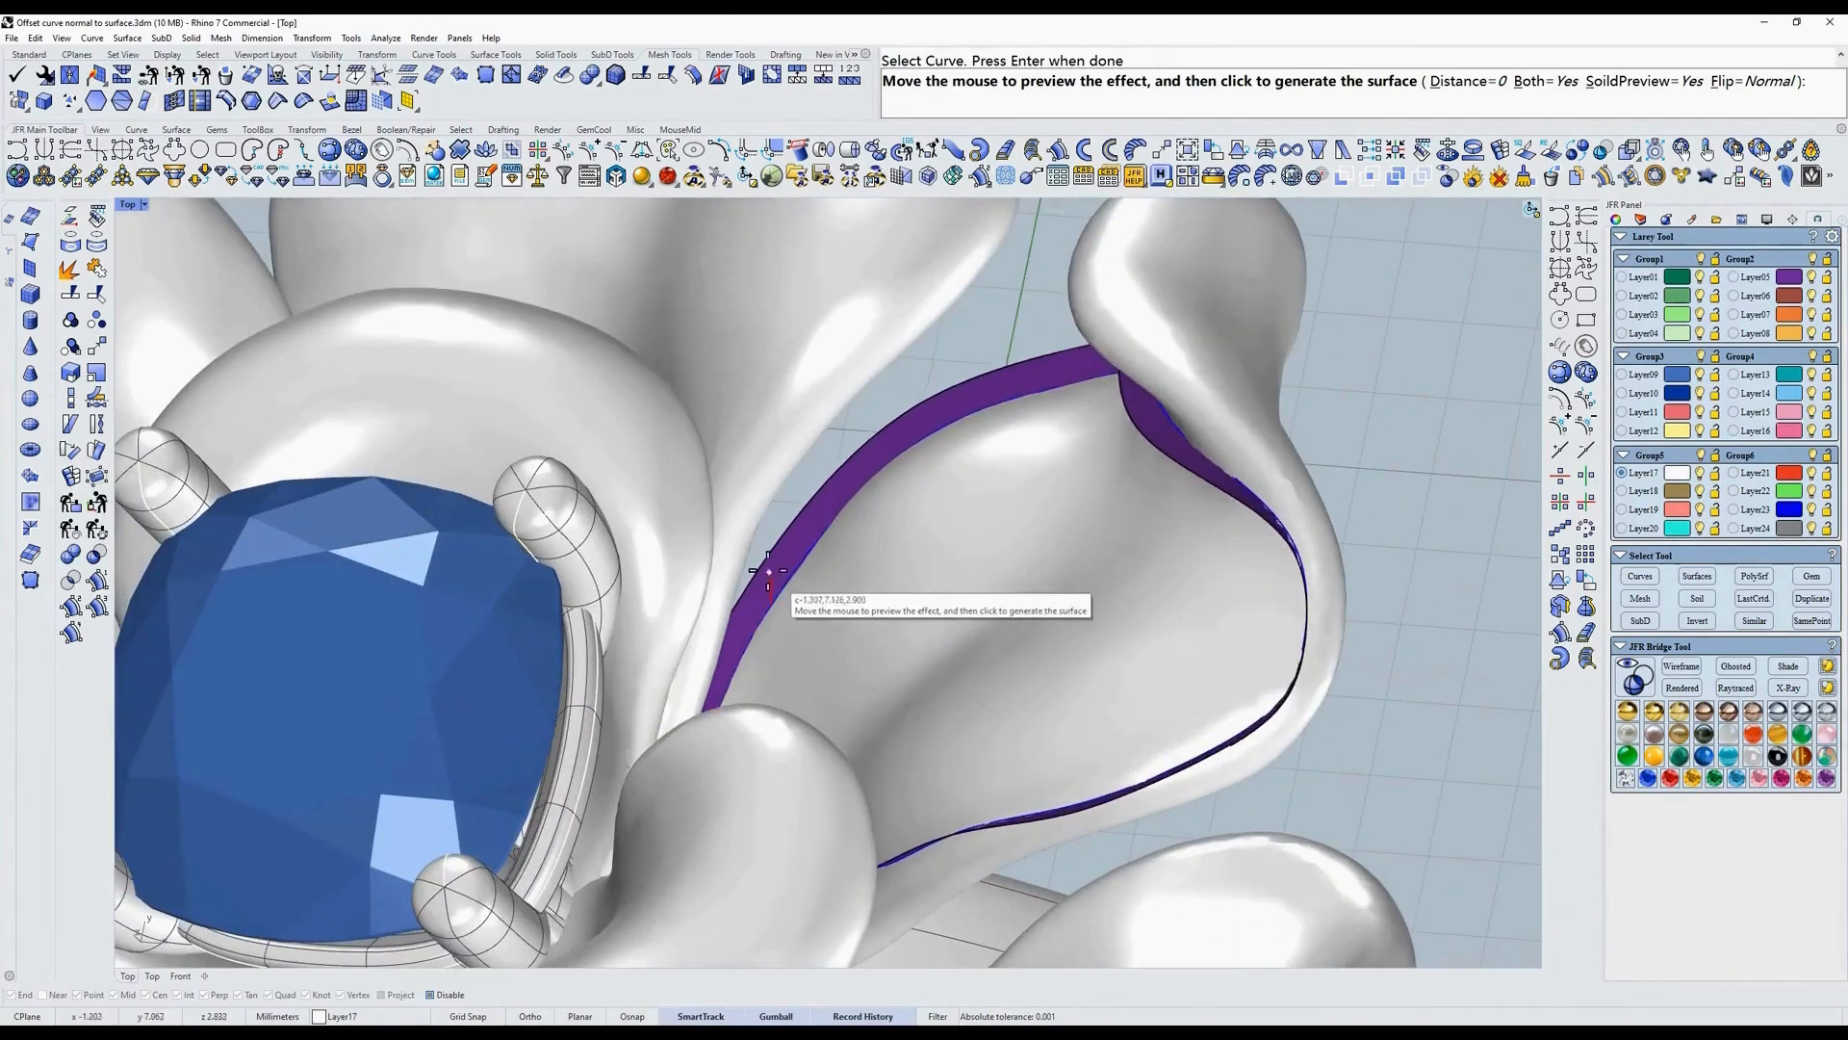
right_click_drag(780, 578, 796, 529, "ctrl+shift")
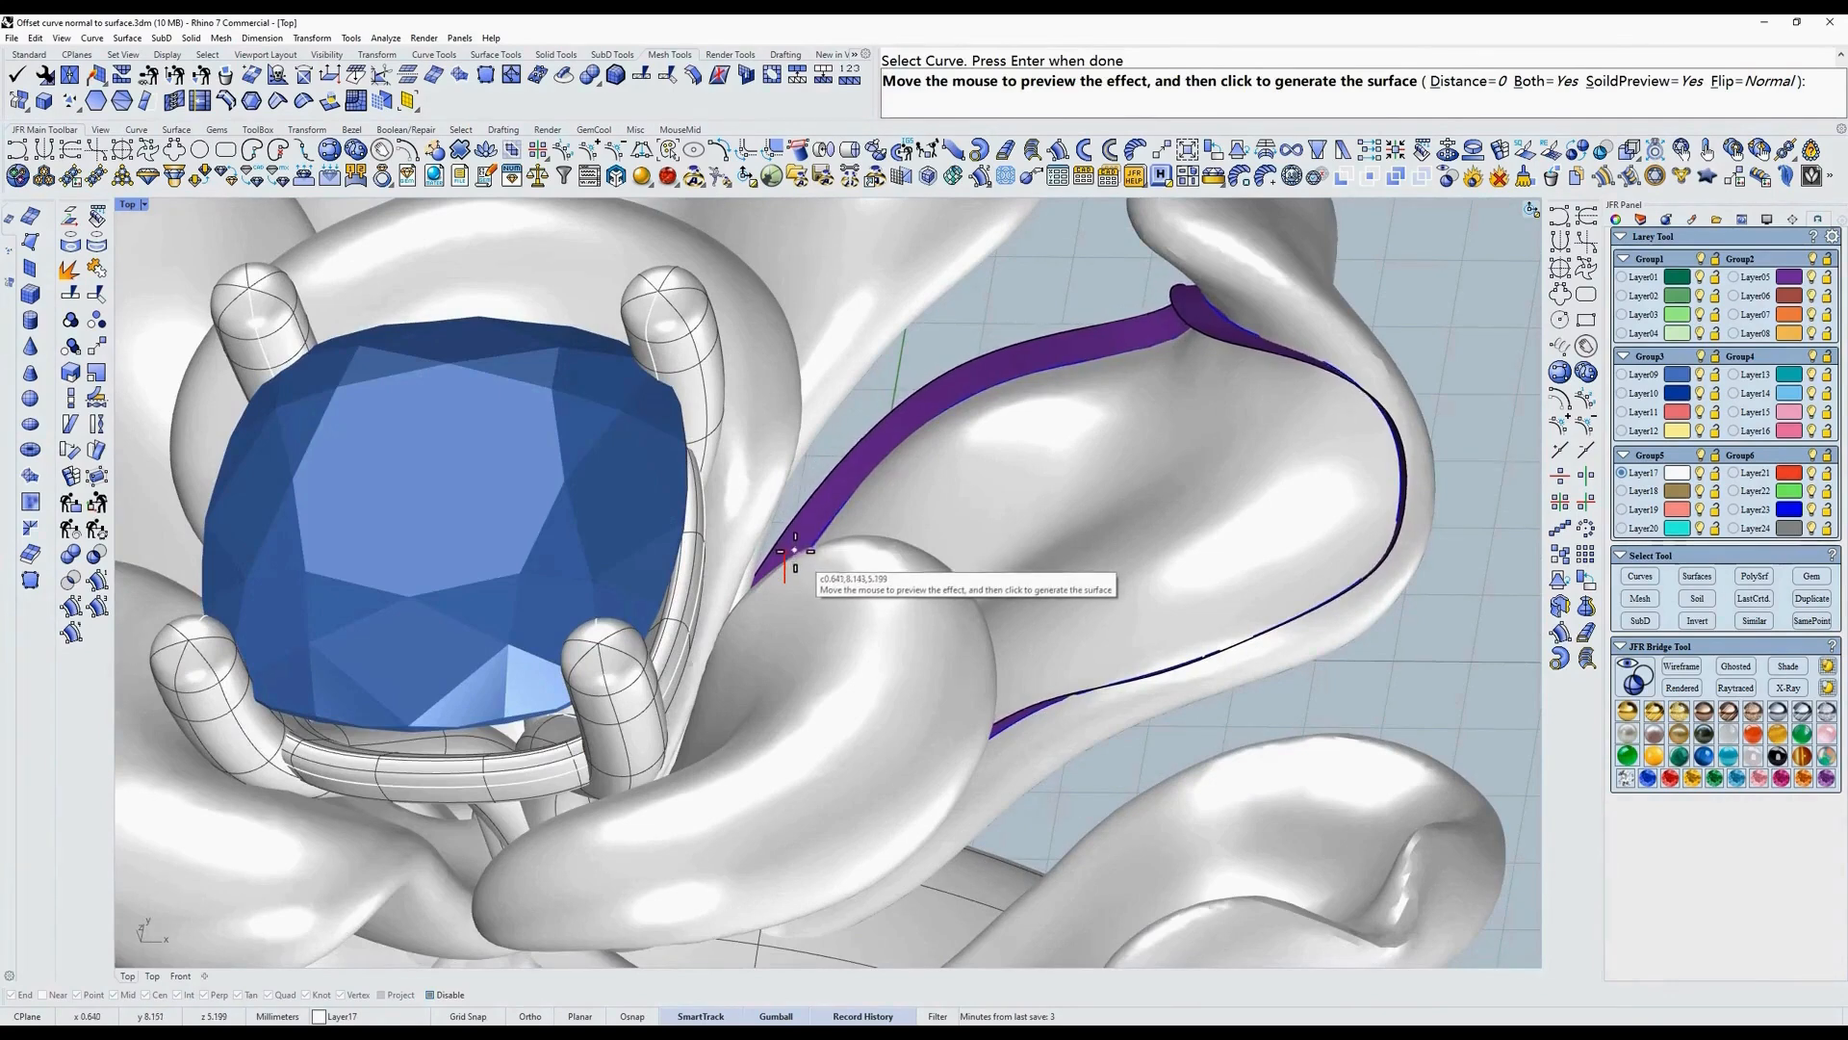
left_click(794, 549)
right_click_drag(1196, 400, 1013, 576, "ctrl+shift")
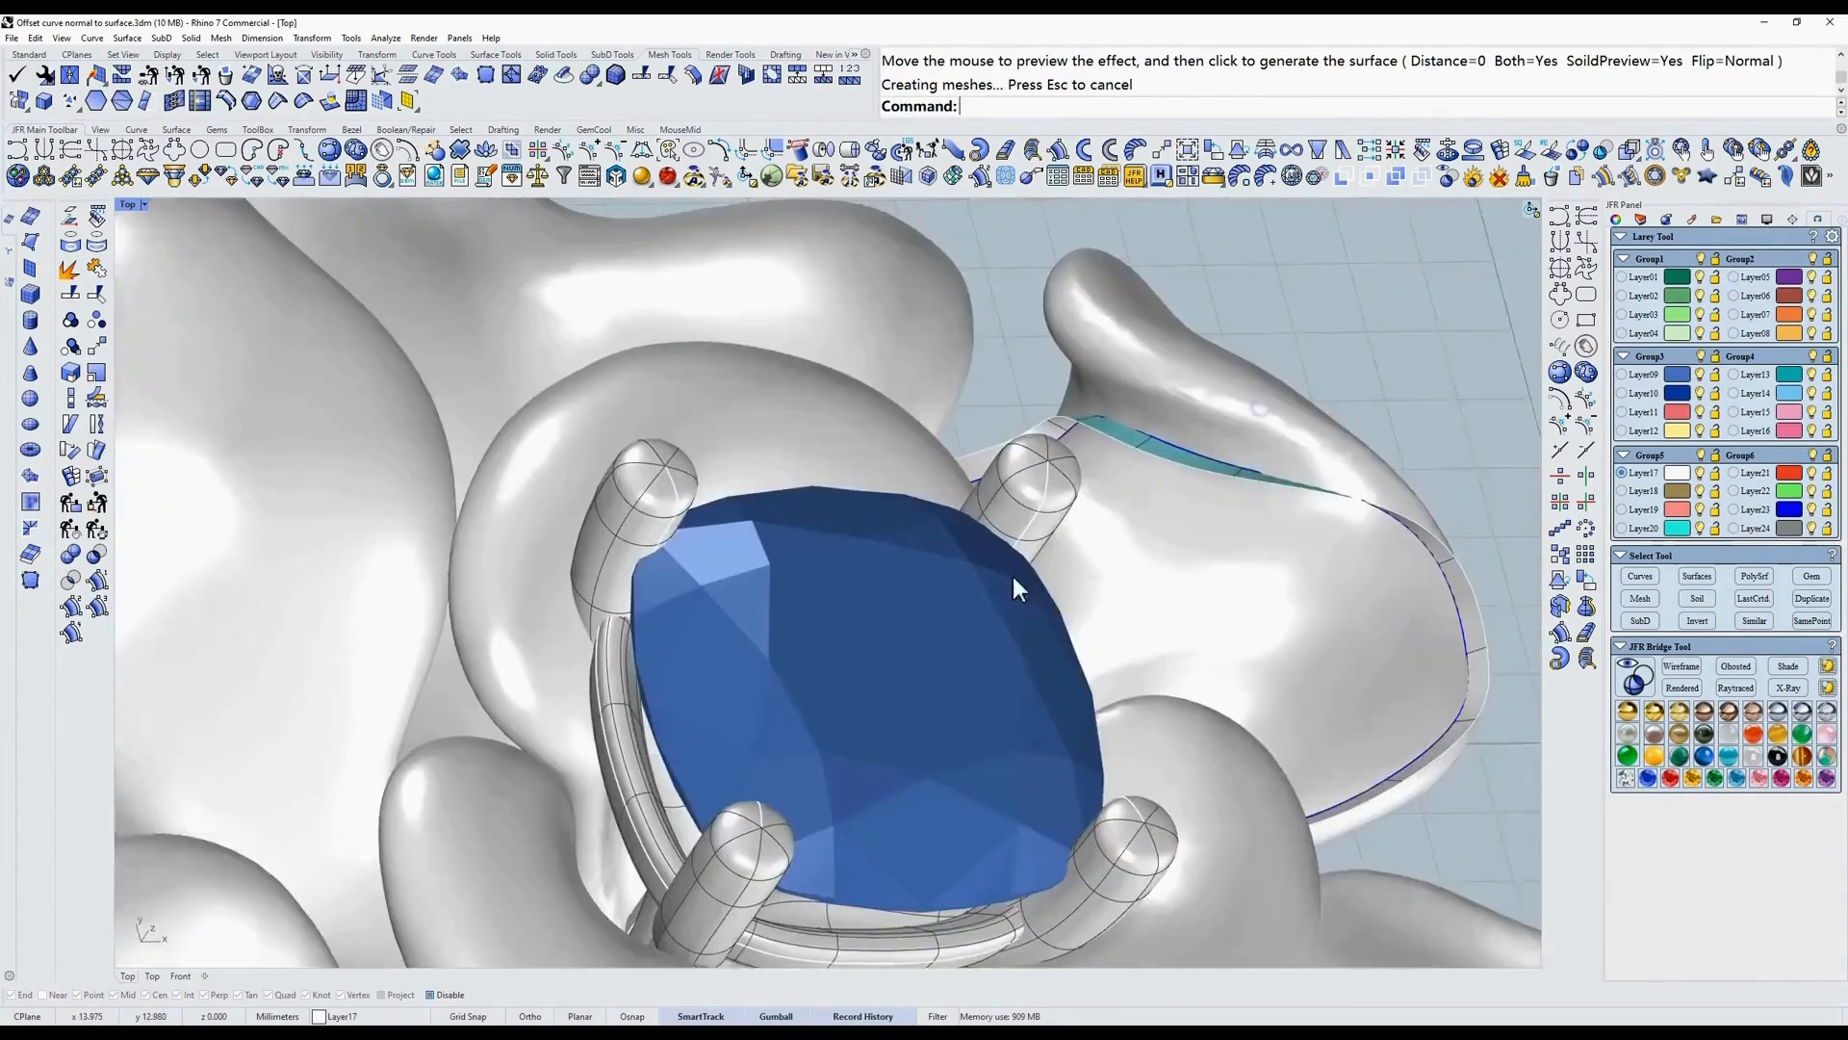
right_click_drag(1418, 566, 1228, 635)
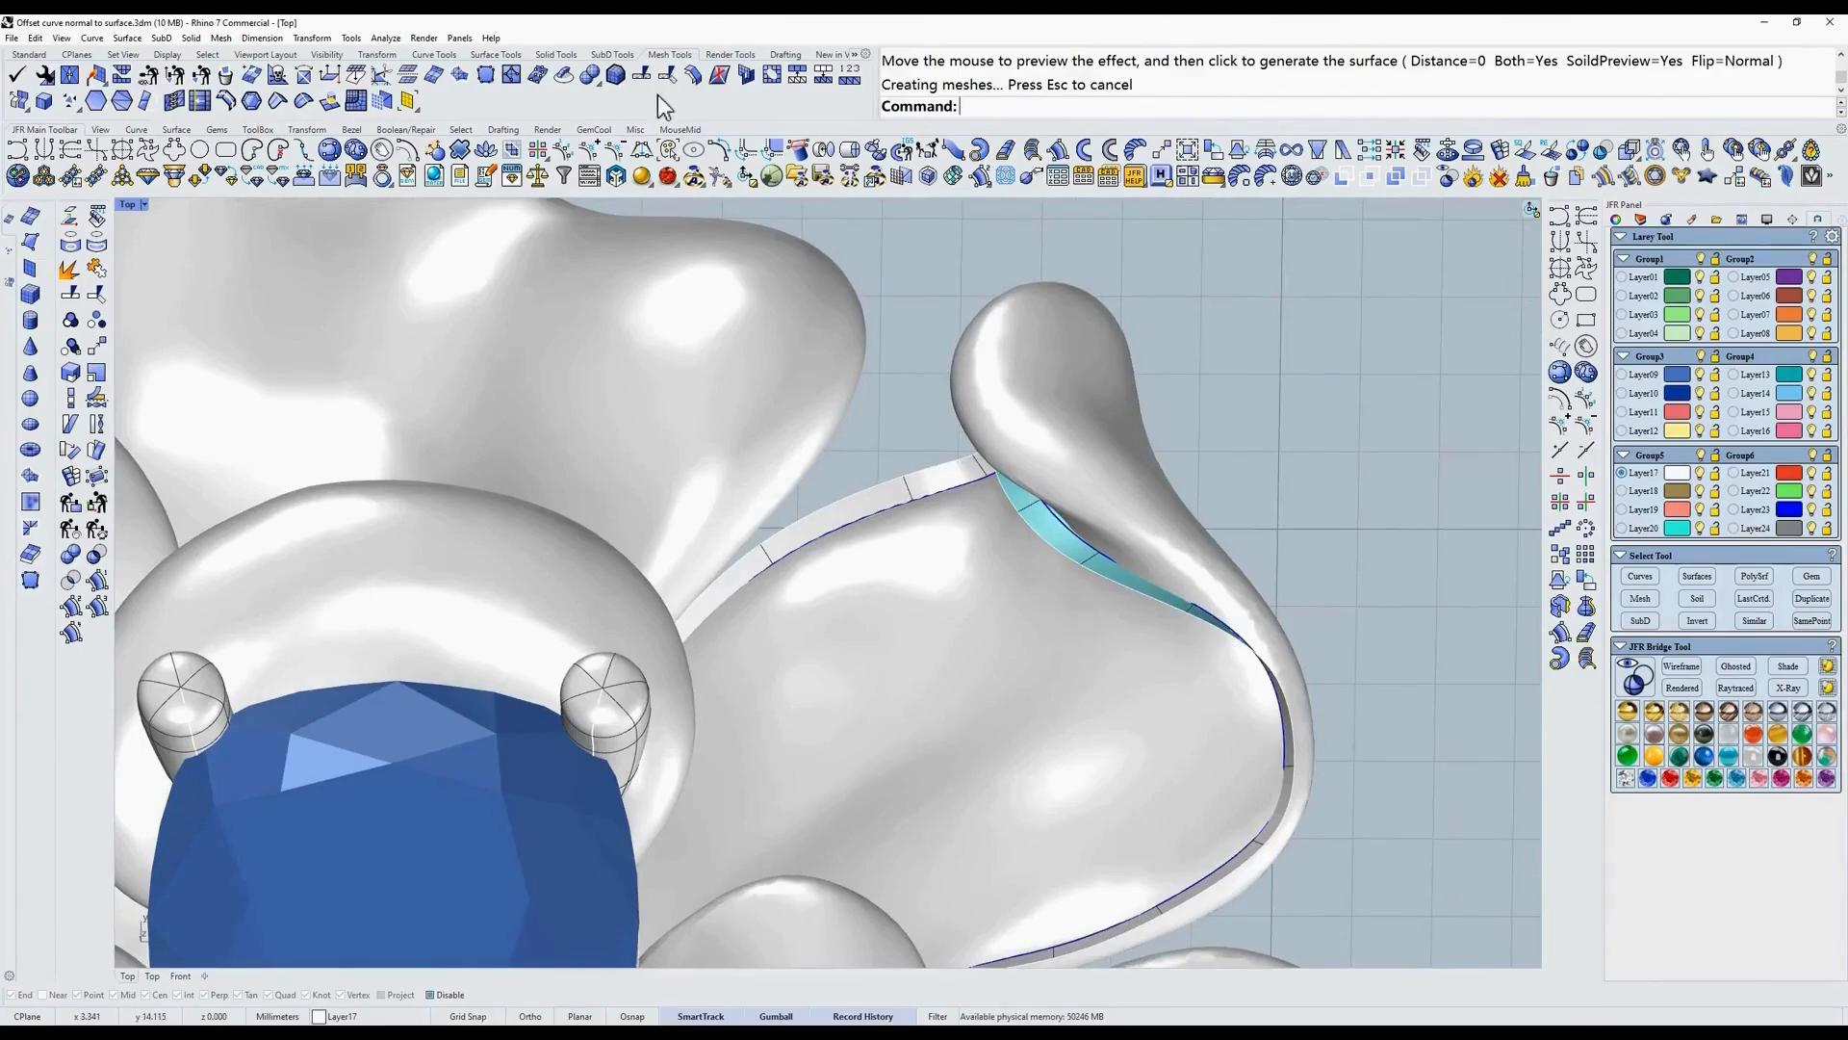
Split the petal mesh with the narrow offset surface as the cutting object.
left_click(641, 75)
left_click(998, 631)
key("Return")
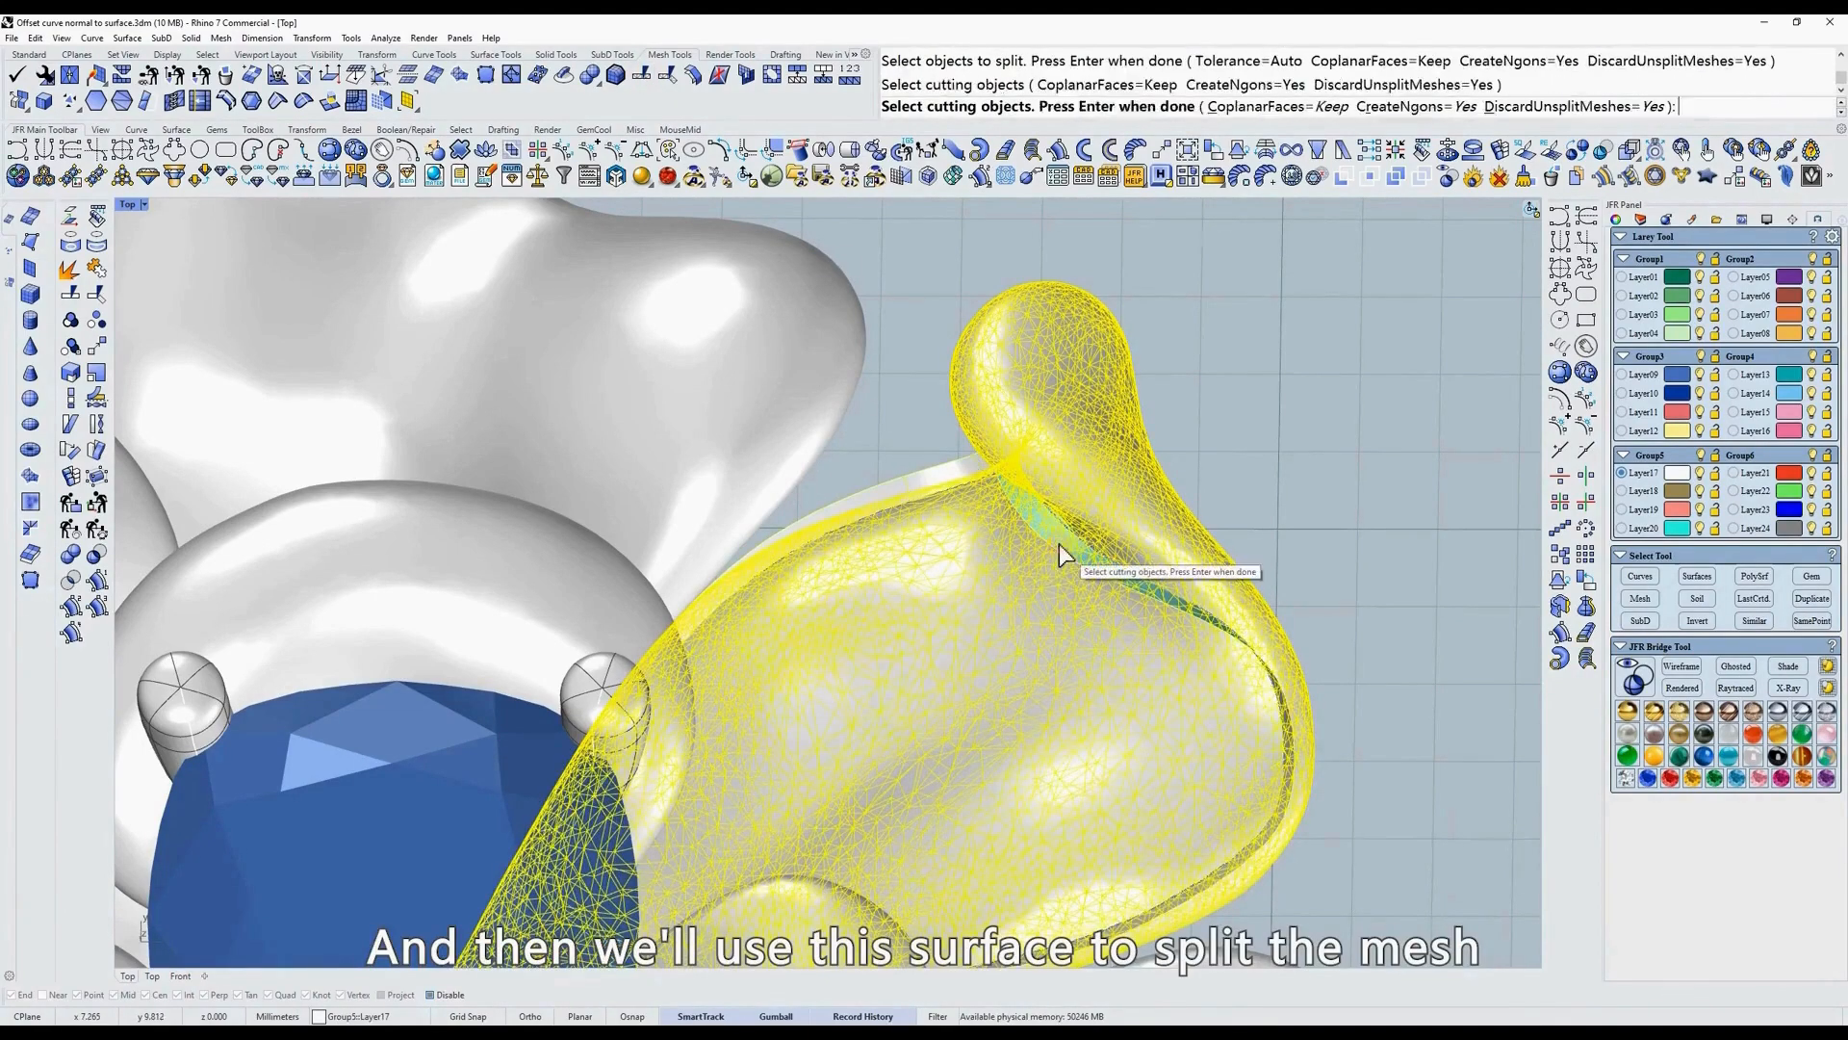
key("Return")
Isolate the split petal piece and examine its cut edge from several angles.
left_click(1074, 665)
mouse_move(1075, 665)
right_mouse_down("ctrl+shift")
mouse_move(1043, 524)
mouse_move(1100, 533)
mouse_move(1037, 668)
right_mouse_up("ctrl+shift")
scroll(1099, 533, "up", 6)
scroll(1185, 647, "down", 2)
right_click_drag(1186, 647, 1122, 659, "ctrl+shift")
key("ctrl+i")
scroll(1257, 437, "down", 5)
left_click(1257, 437)
right_click_drag(1197, 474, 1091, 506, "ctrl+shift")
Return to the Top view and show all hidden objects again.
type("t")
key("Return")
scroll(1087, 561, "down", 2)
type("ss")
key("Return")
scroll(1088, 507, "up", 4)
Pave the split inner petal mesh with 1.5 mm gems using Auto Pave Gem, setting the number to the advised 21.
left_click(873, 502)
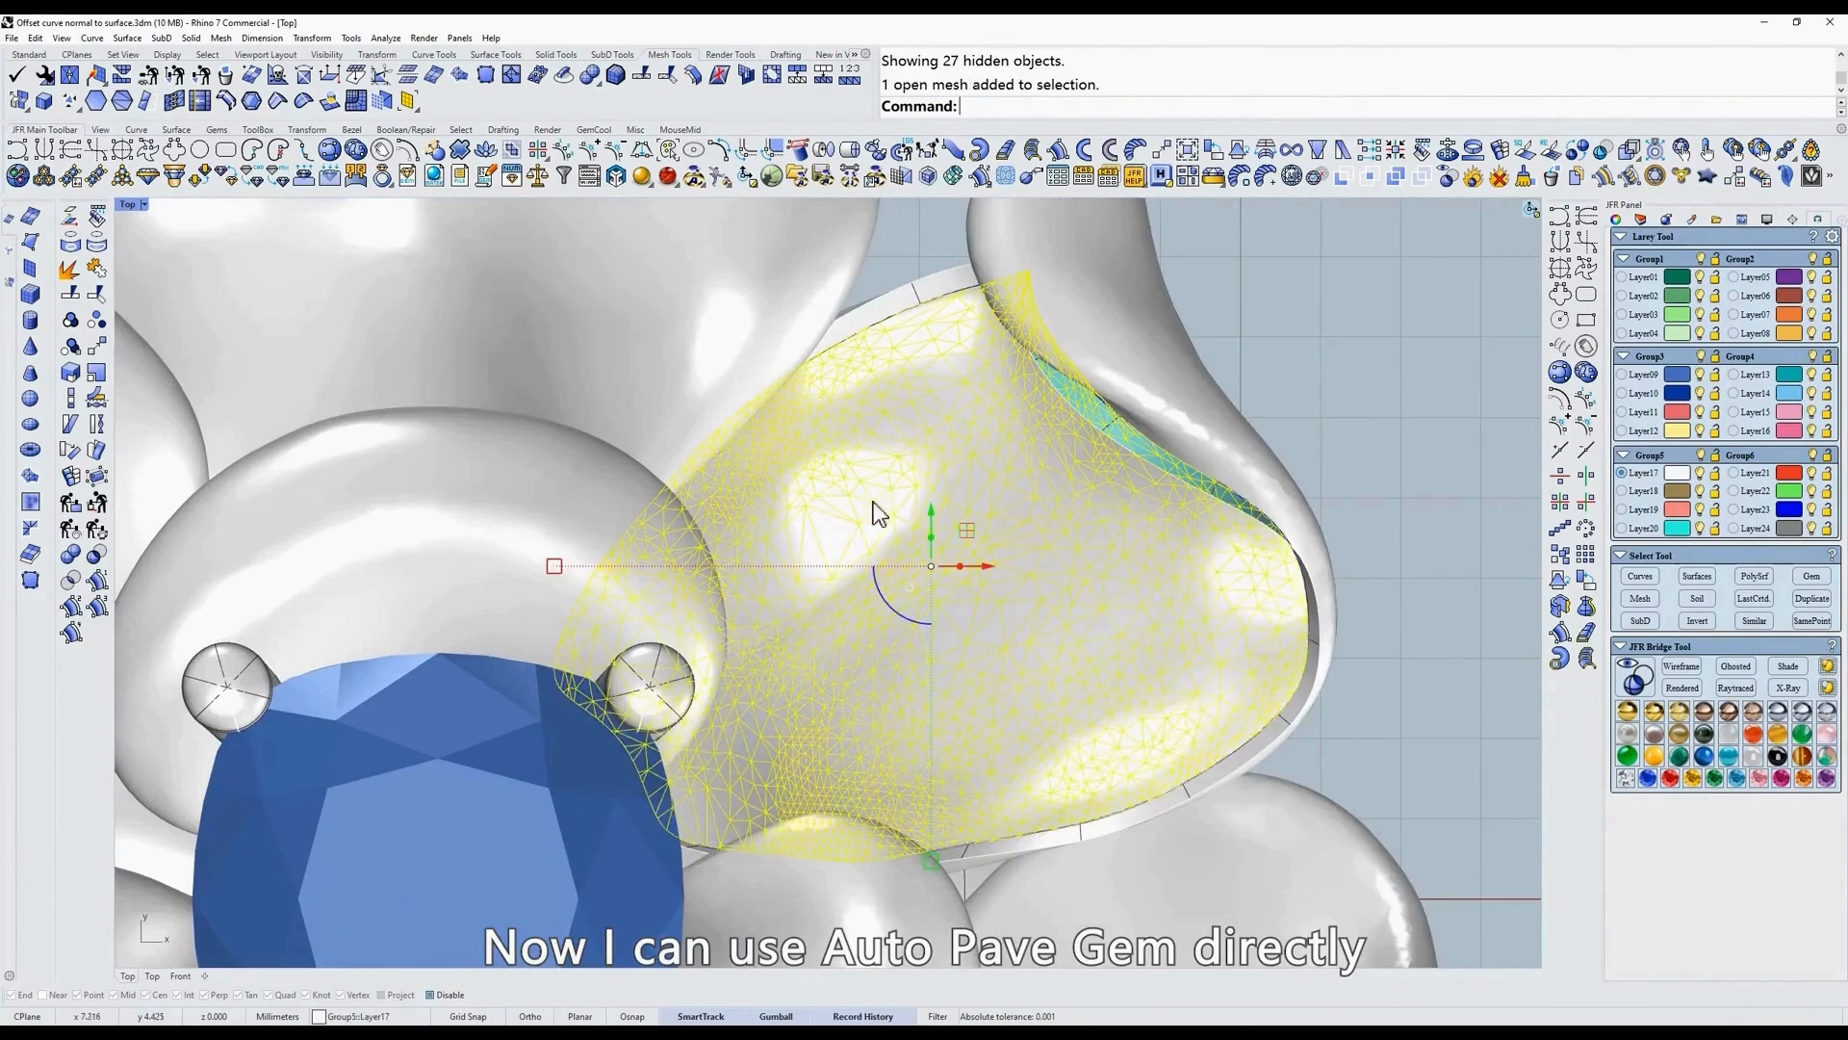
left_click(18, 175)
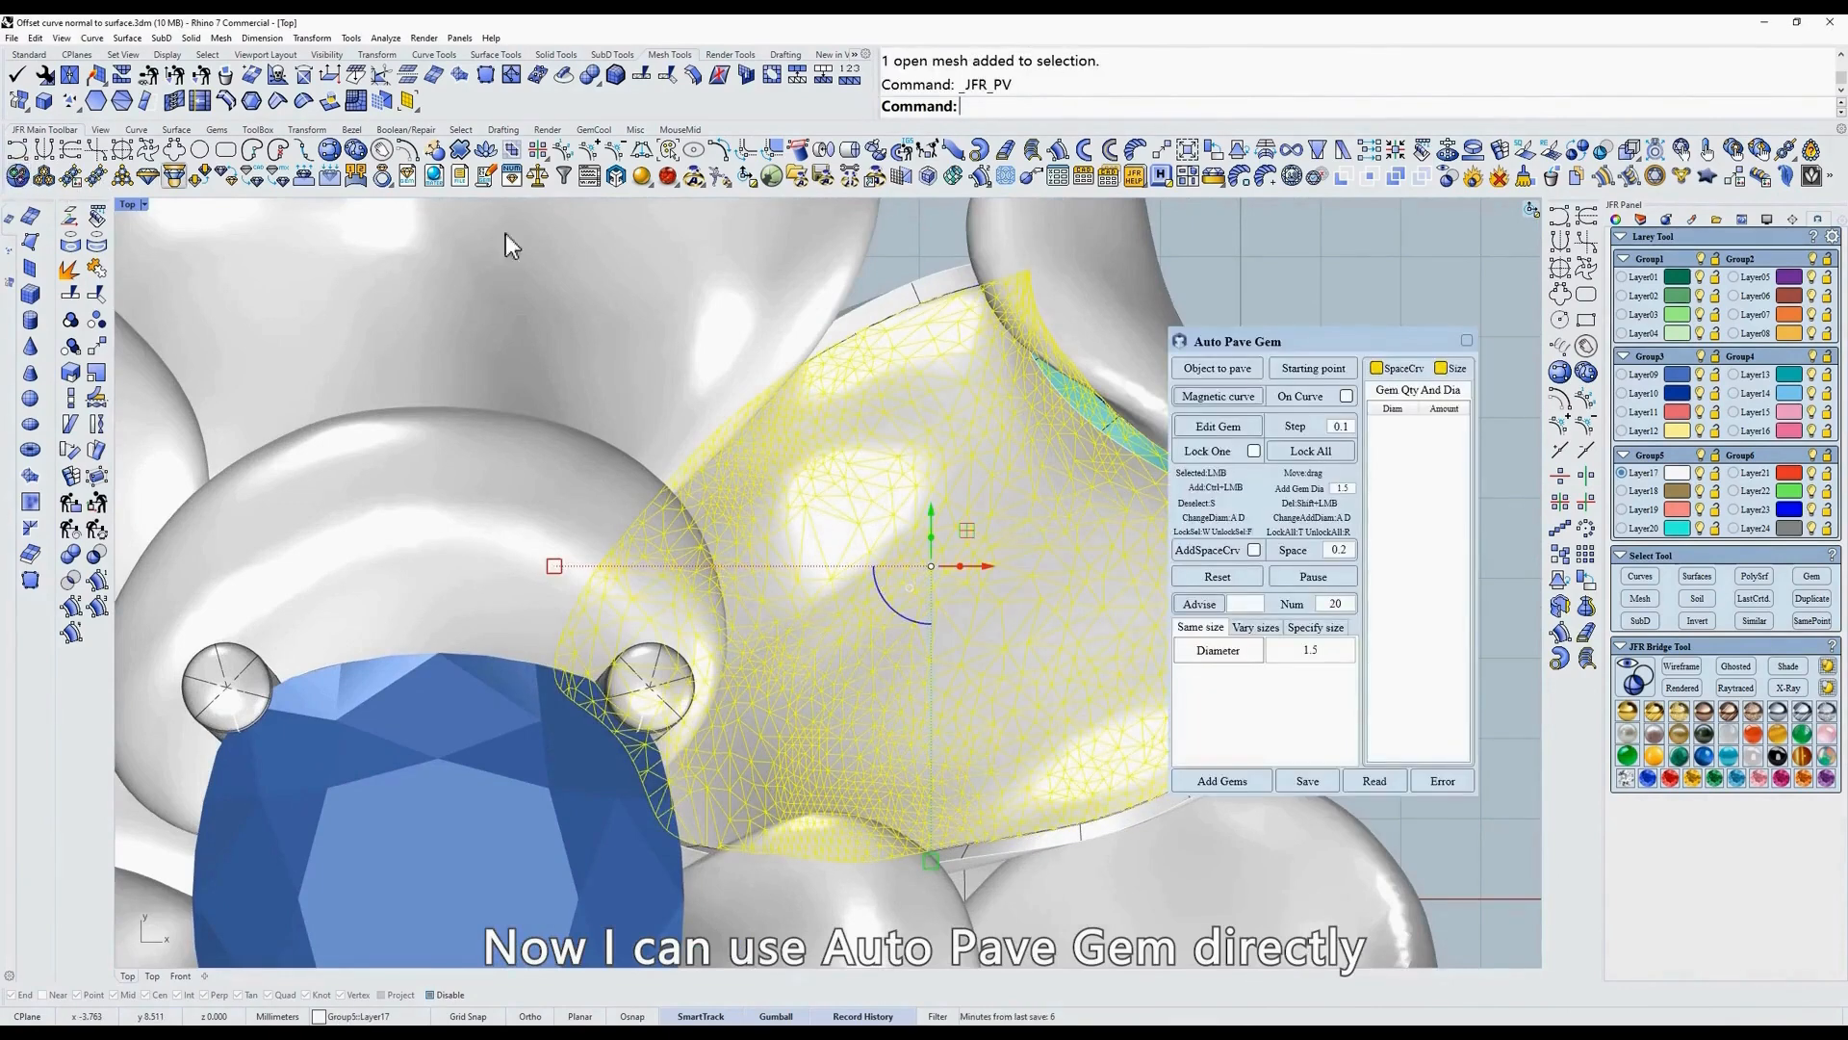
left_click(1221, 364)
right_click_drag(997, 540, 1011, 501, "ctrl+shift")
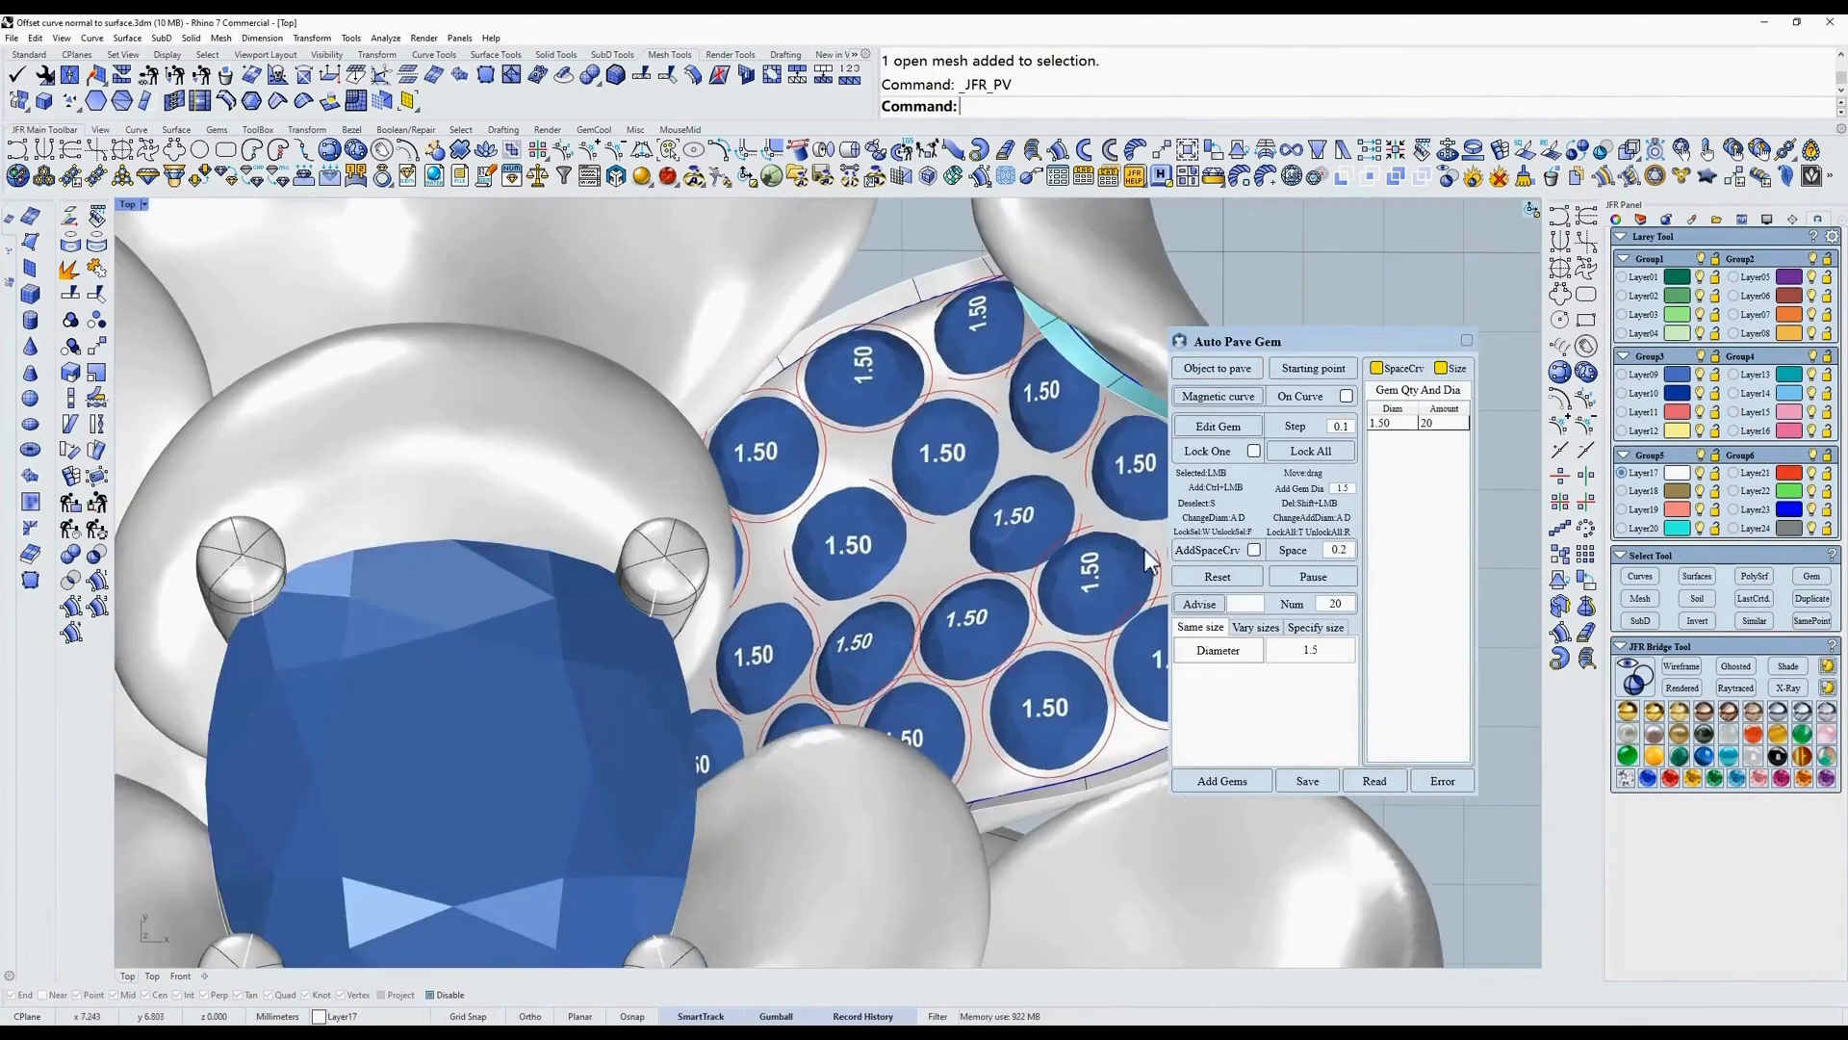
left_click(1196, 601)
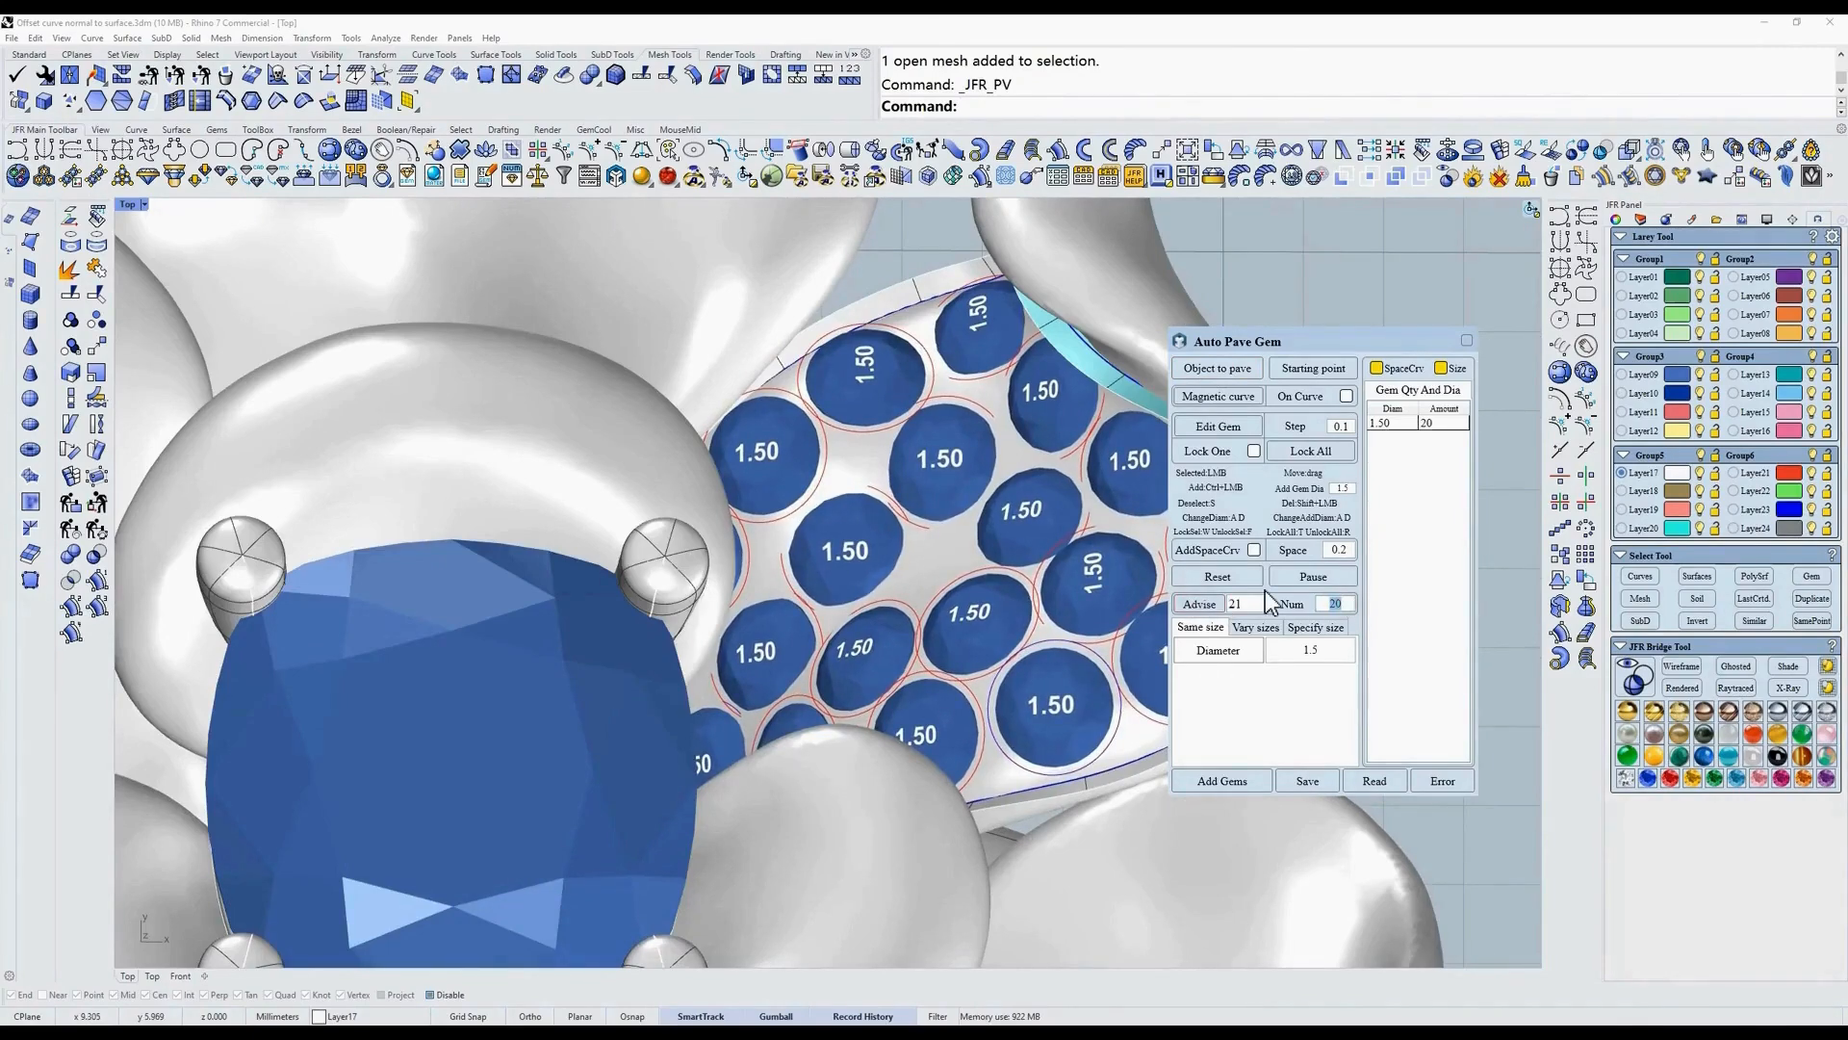
type("21")
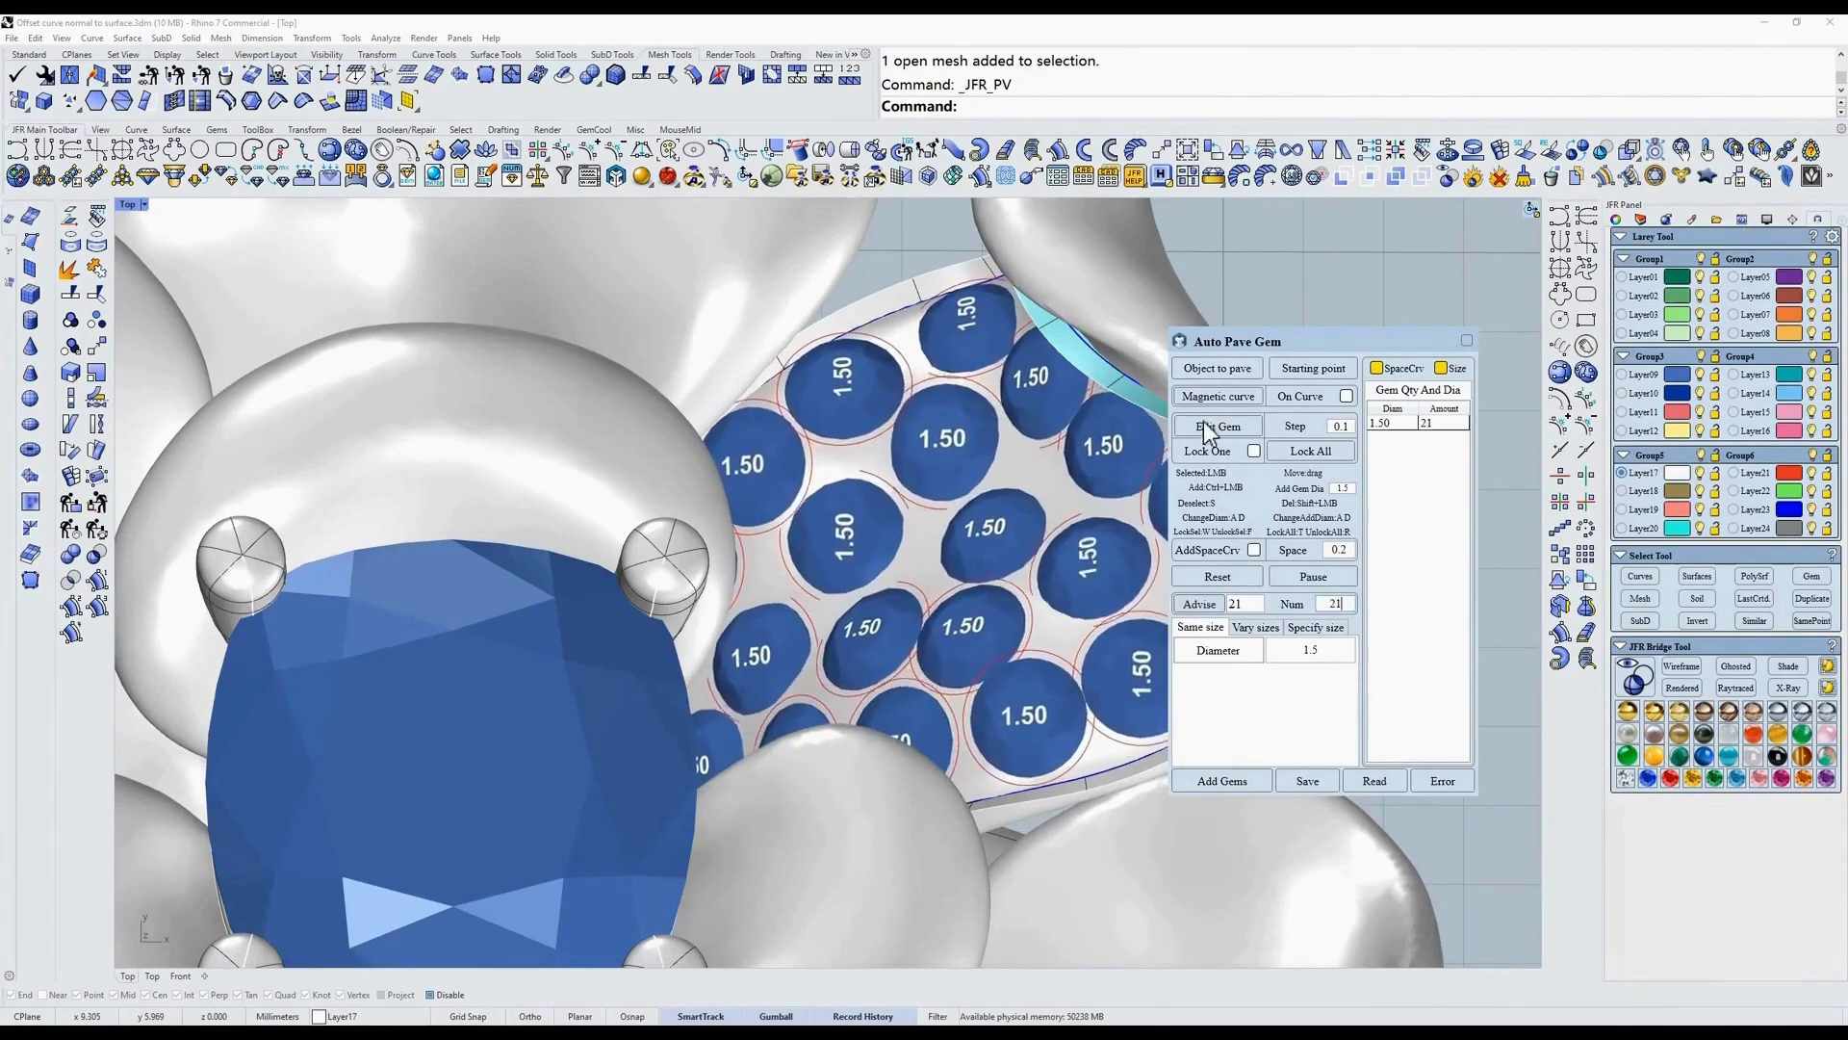
Start editing the paved gems and reduce two neighbouring gems near the petal's centre to 1.20.
left_click(1204, 423)
left_click(1014, 524)
key("a")
key("a")
key("a")
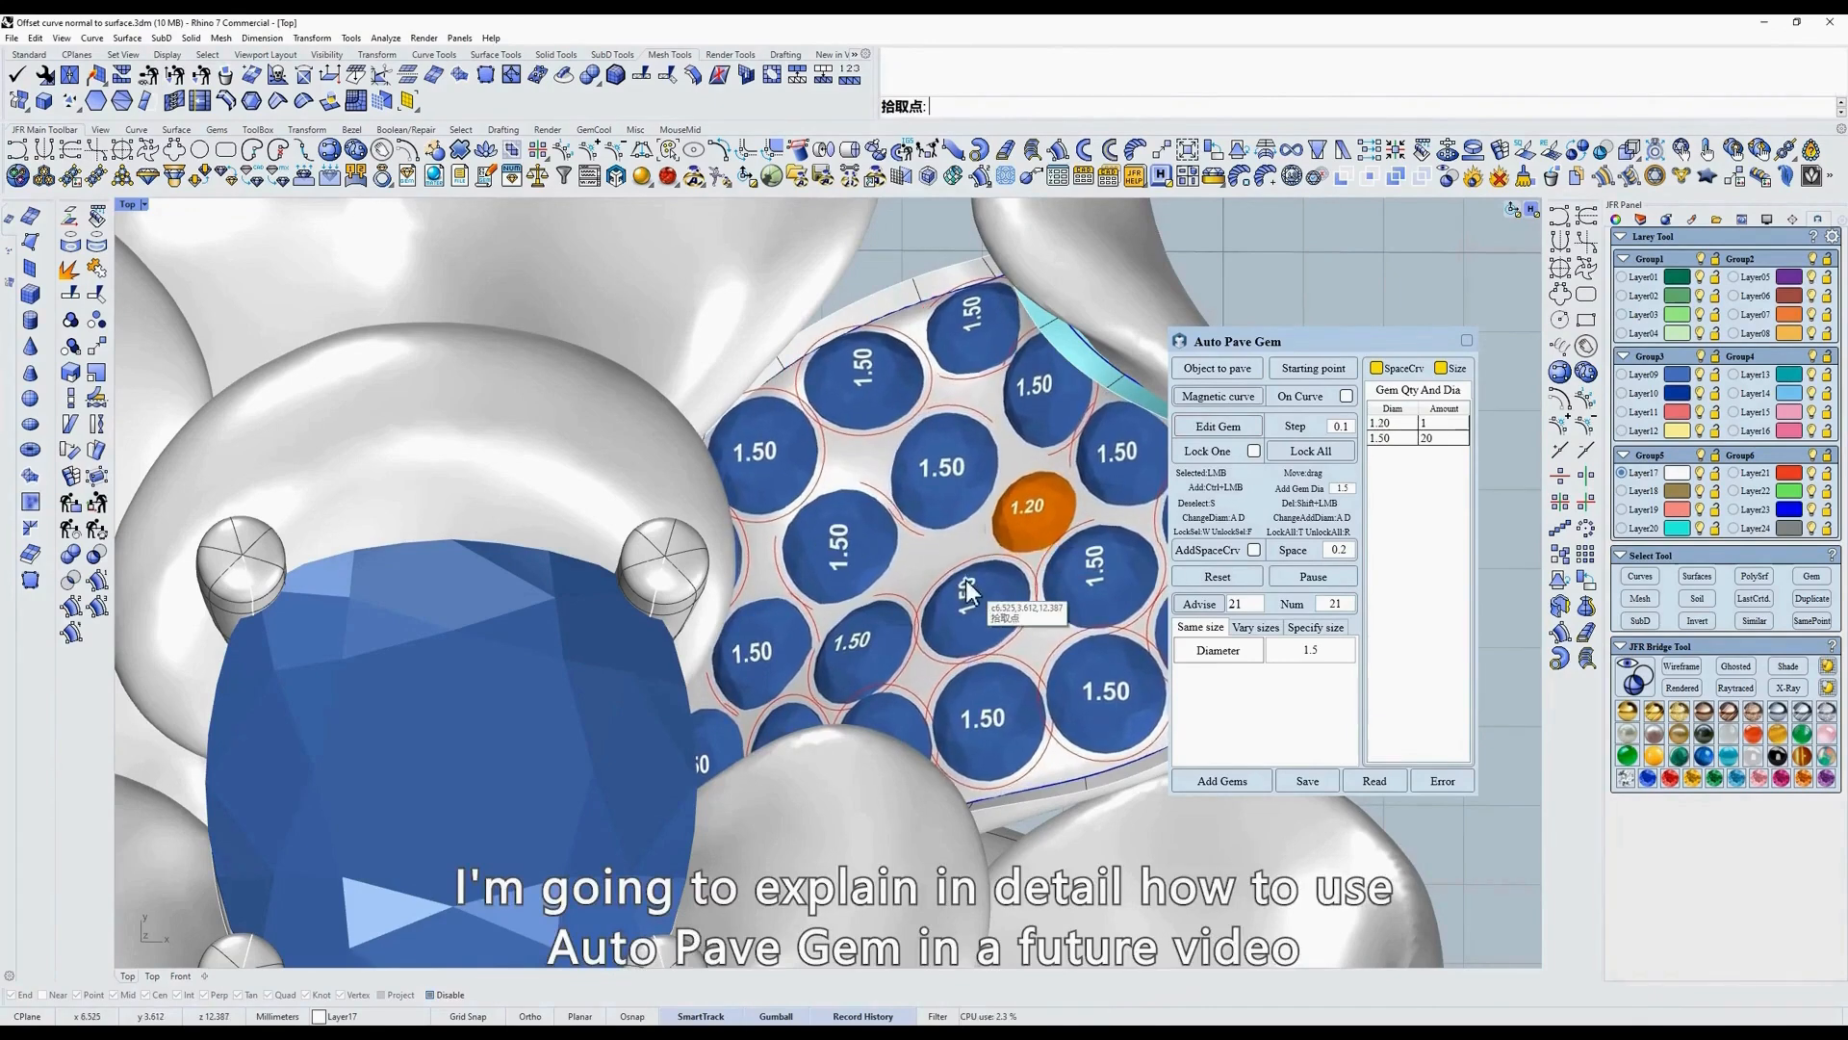
key("s")
left_click(969, 599)
key("a")
key("a")
Reduce two more gems on the other side of the central gap to 1.40.
left_click(851, 548)
key("a")
key("s")
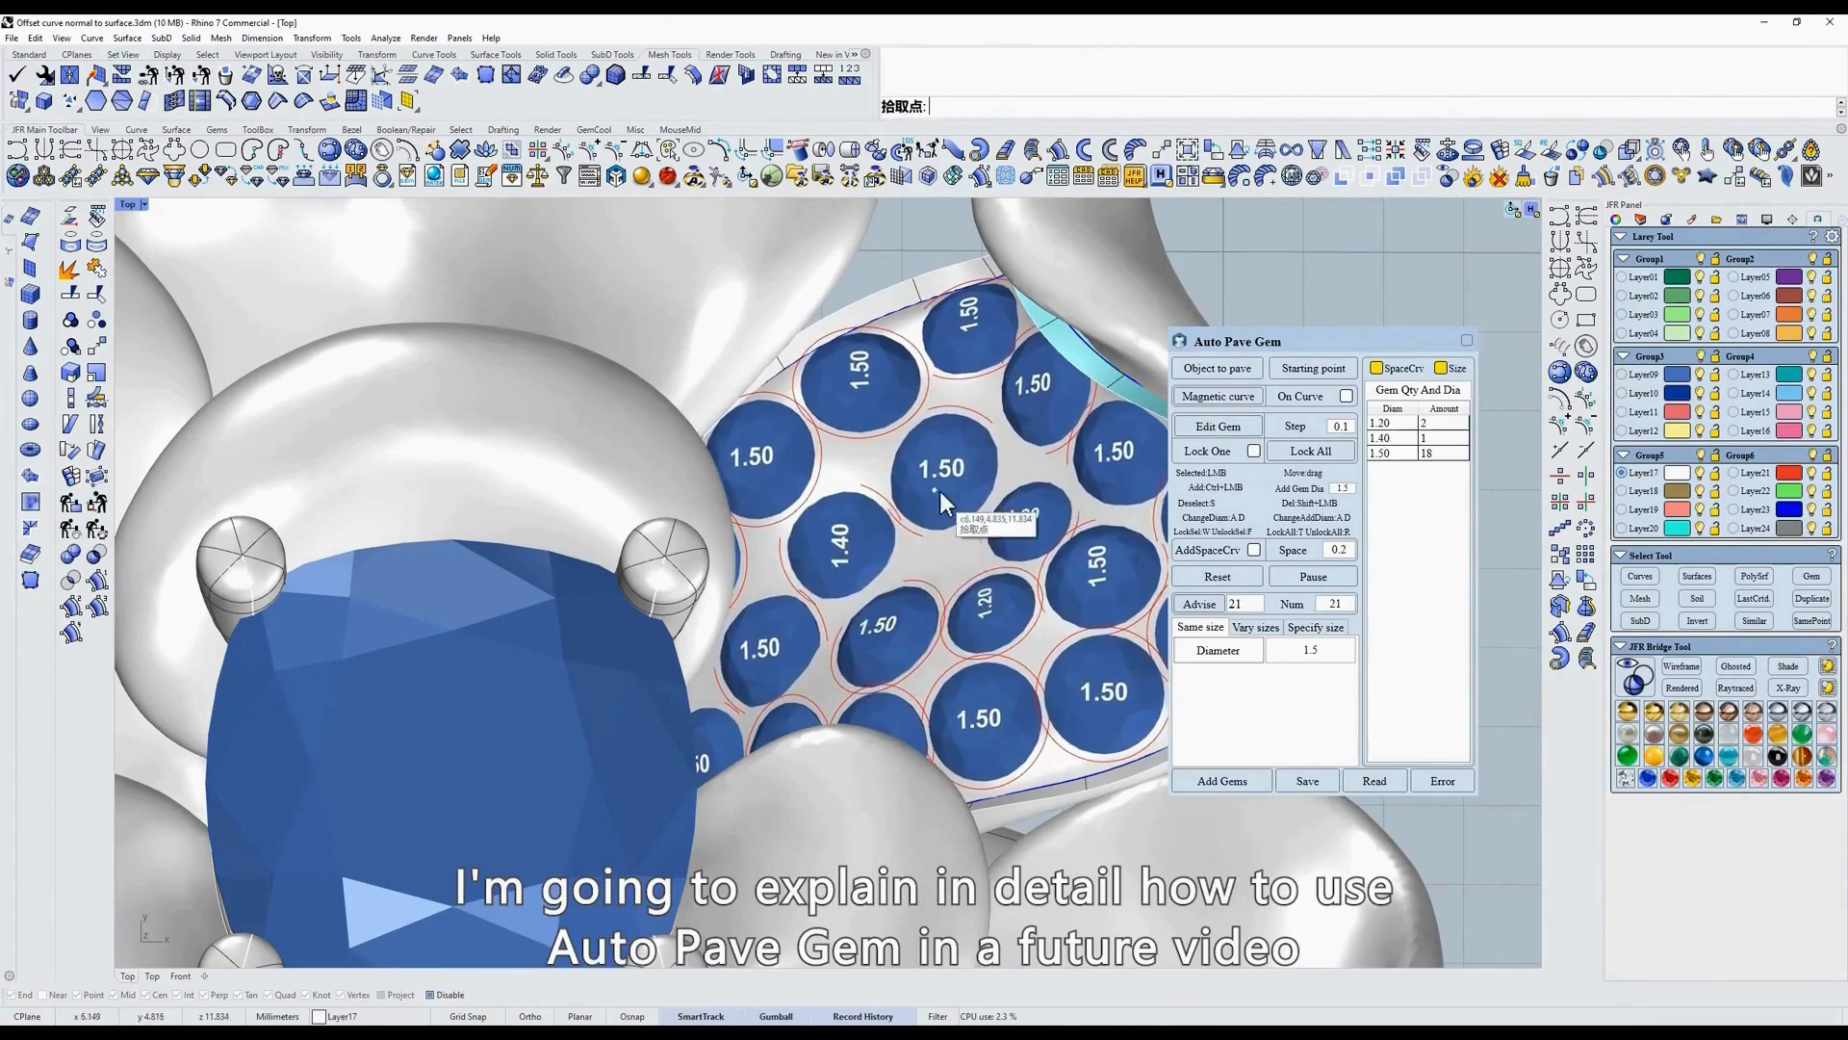
left_click(948, 489)
key("a")
key("s")
Add a 1.0 mm gem in the gap at the petal's centre and enlarge it to 1.40.
right_click_drag(994, 590, 1036, 630, "ctrl+shift")
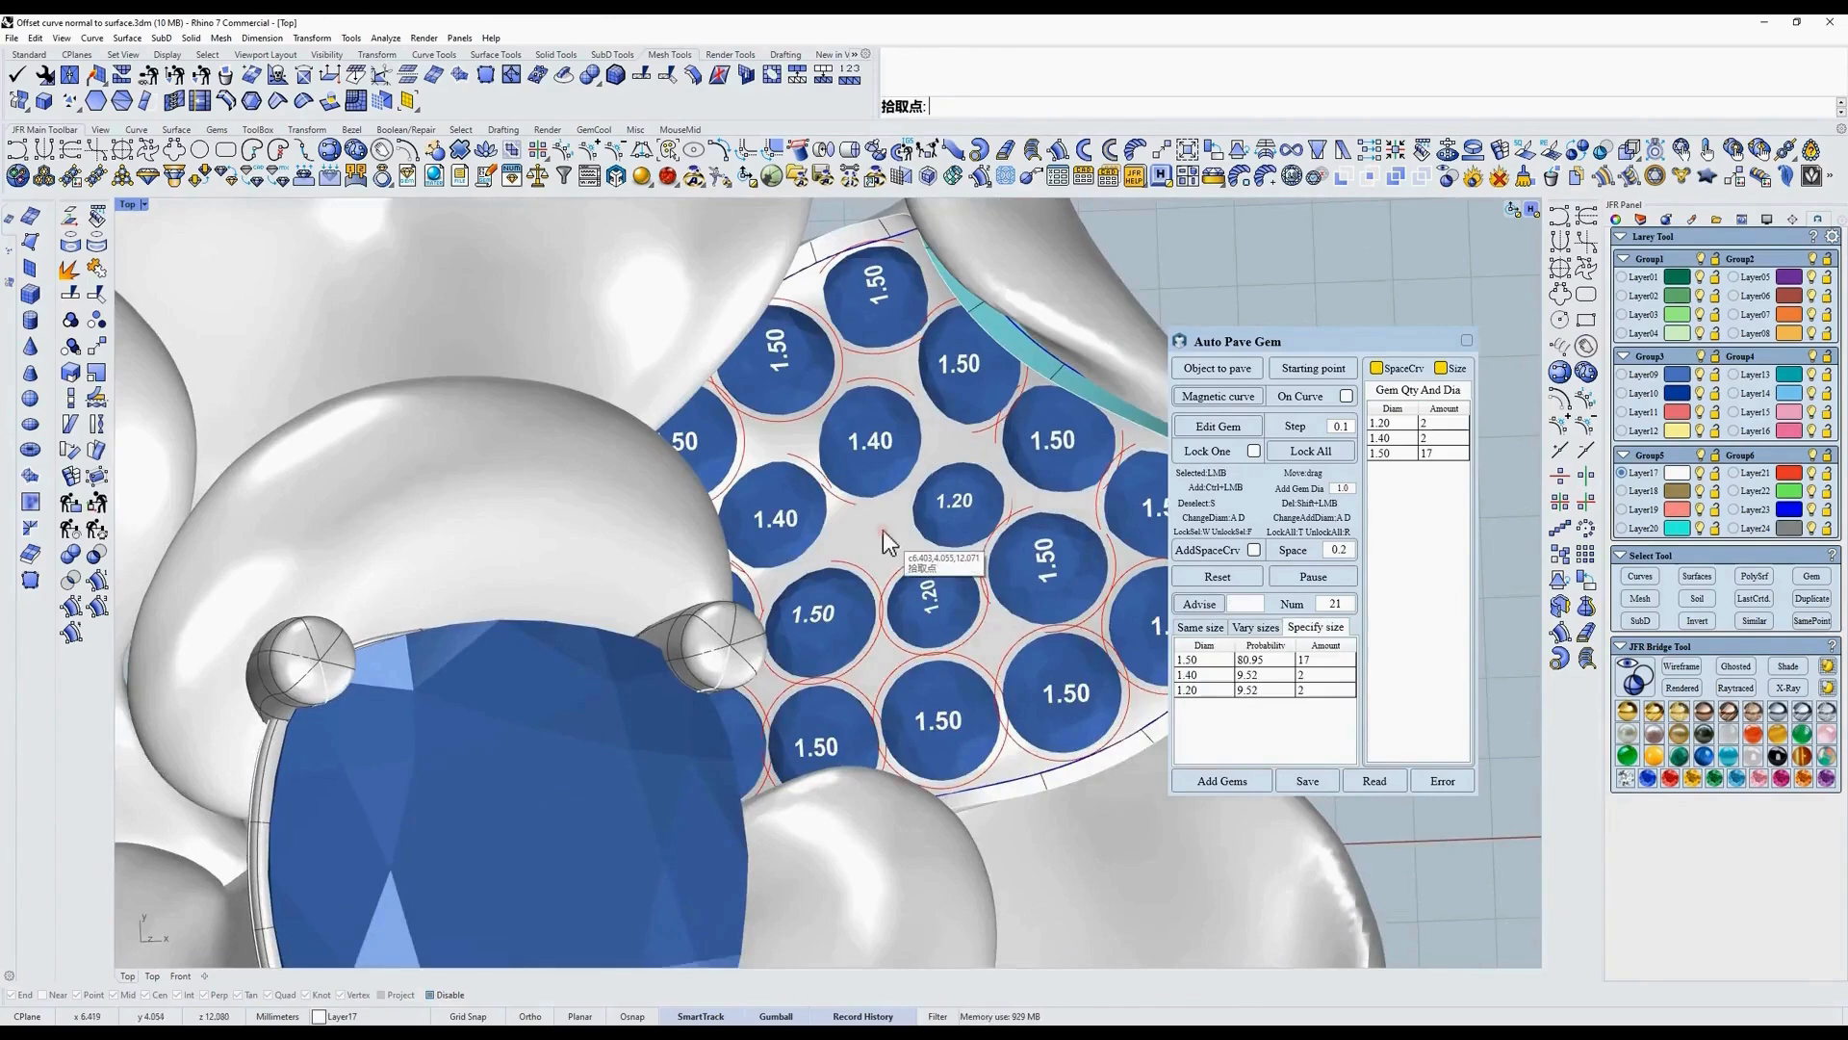
left_click(876, 545, "ctrl")
key("s")
right_click_drag(910, 541, 883, 535, "ctrl+shift")
left_click(880, 534)
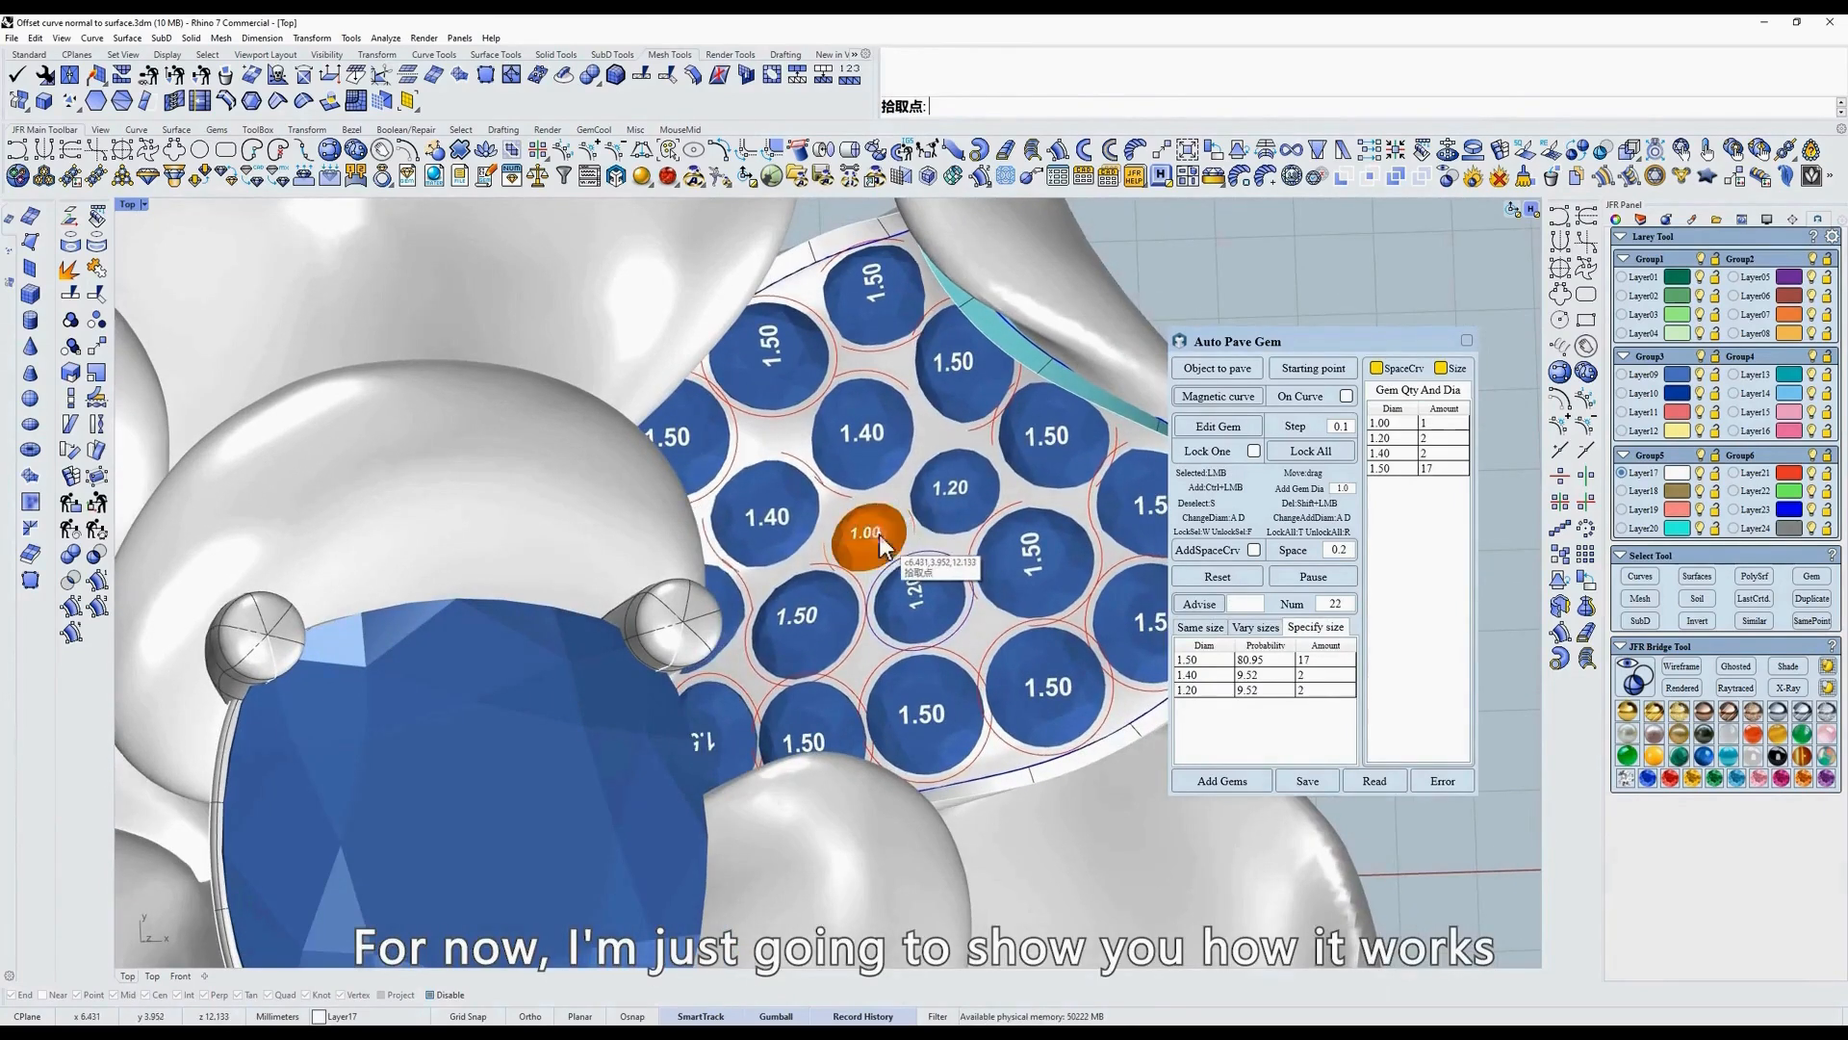
key("d")
key("d")
key("d")
key("d")
key("s")
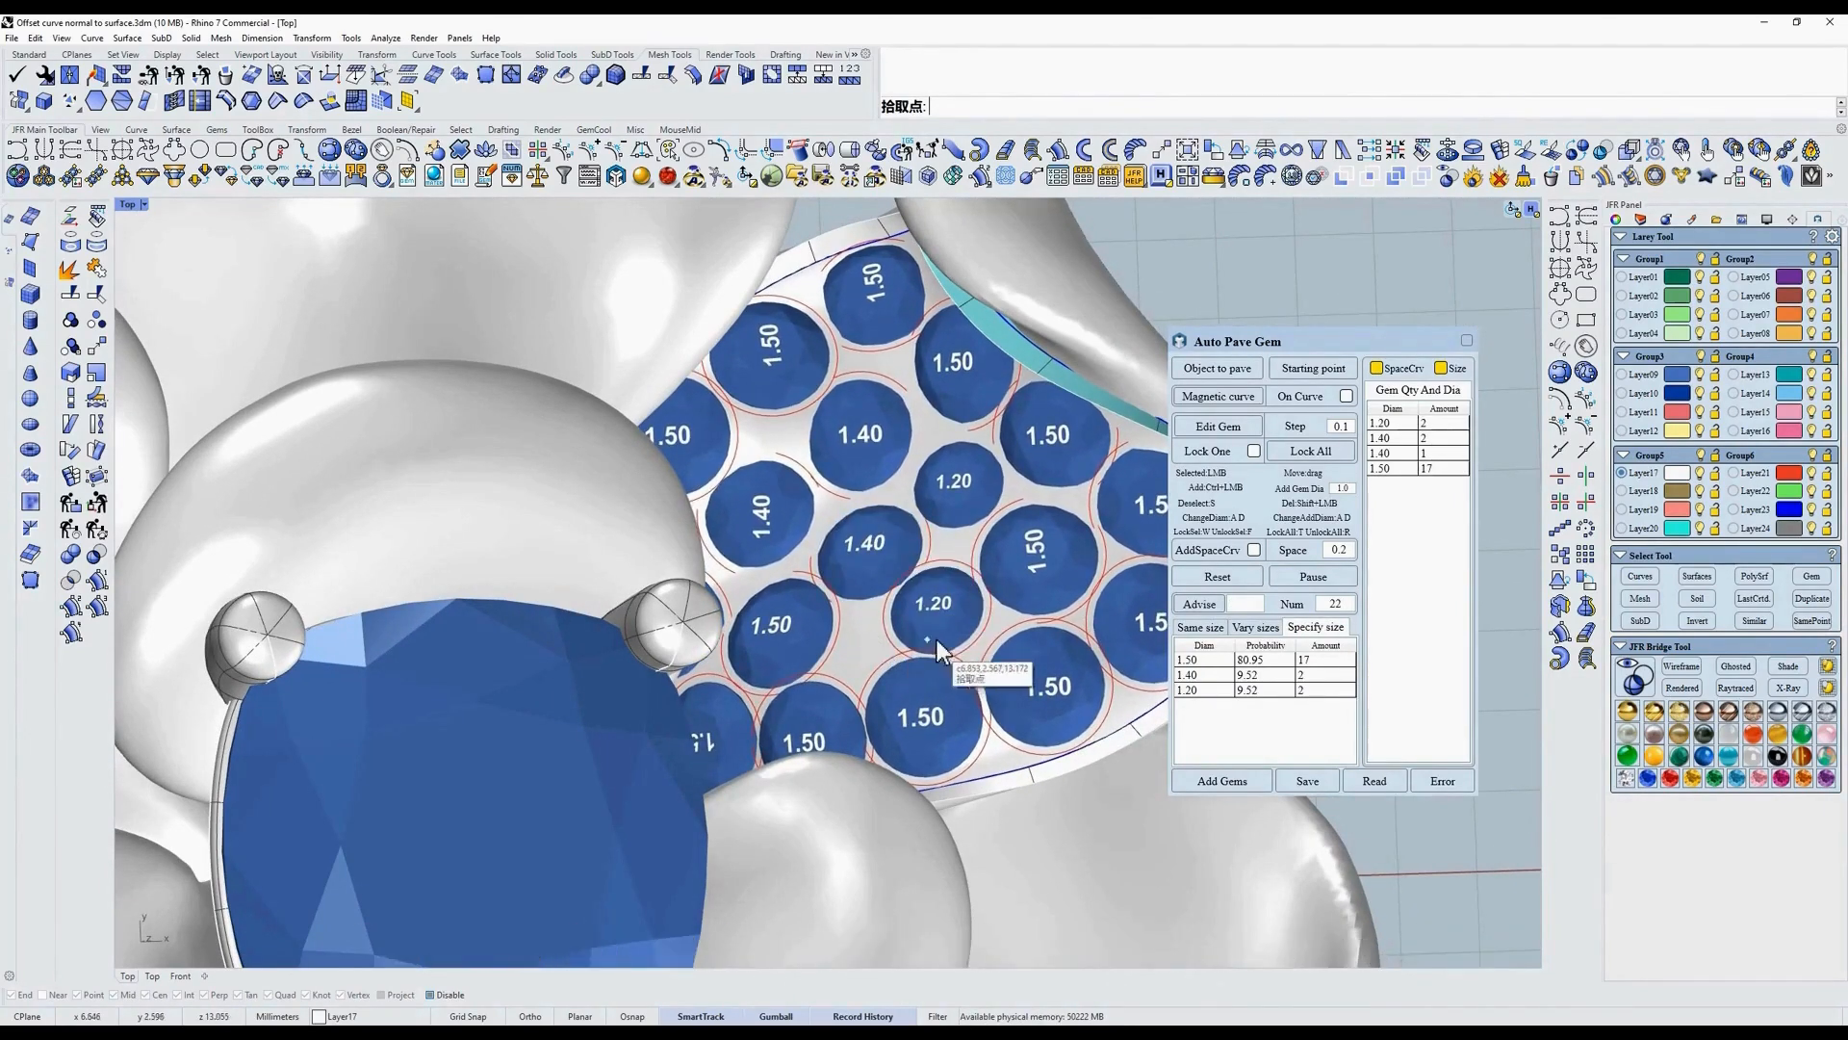
Reduce the 1.50 gem beside the two 1.20 gems to 1.30 and deselect it.
left_click(1059, 566)
key("a")
key("a")
key("a")
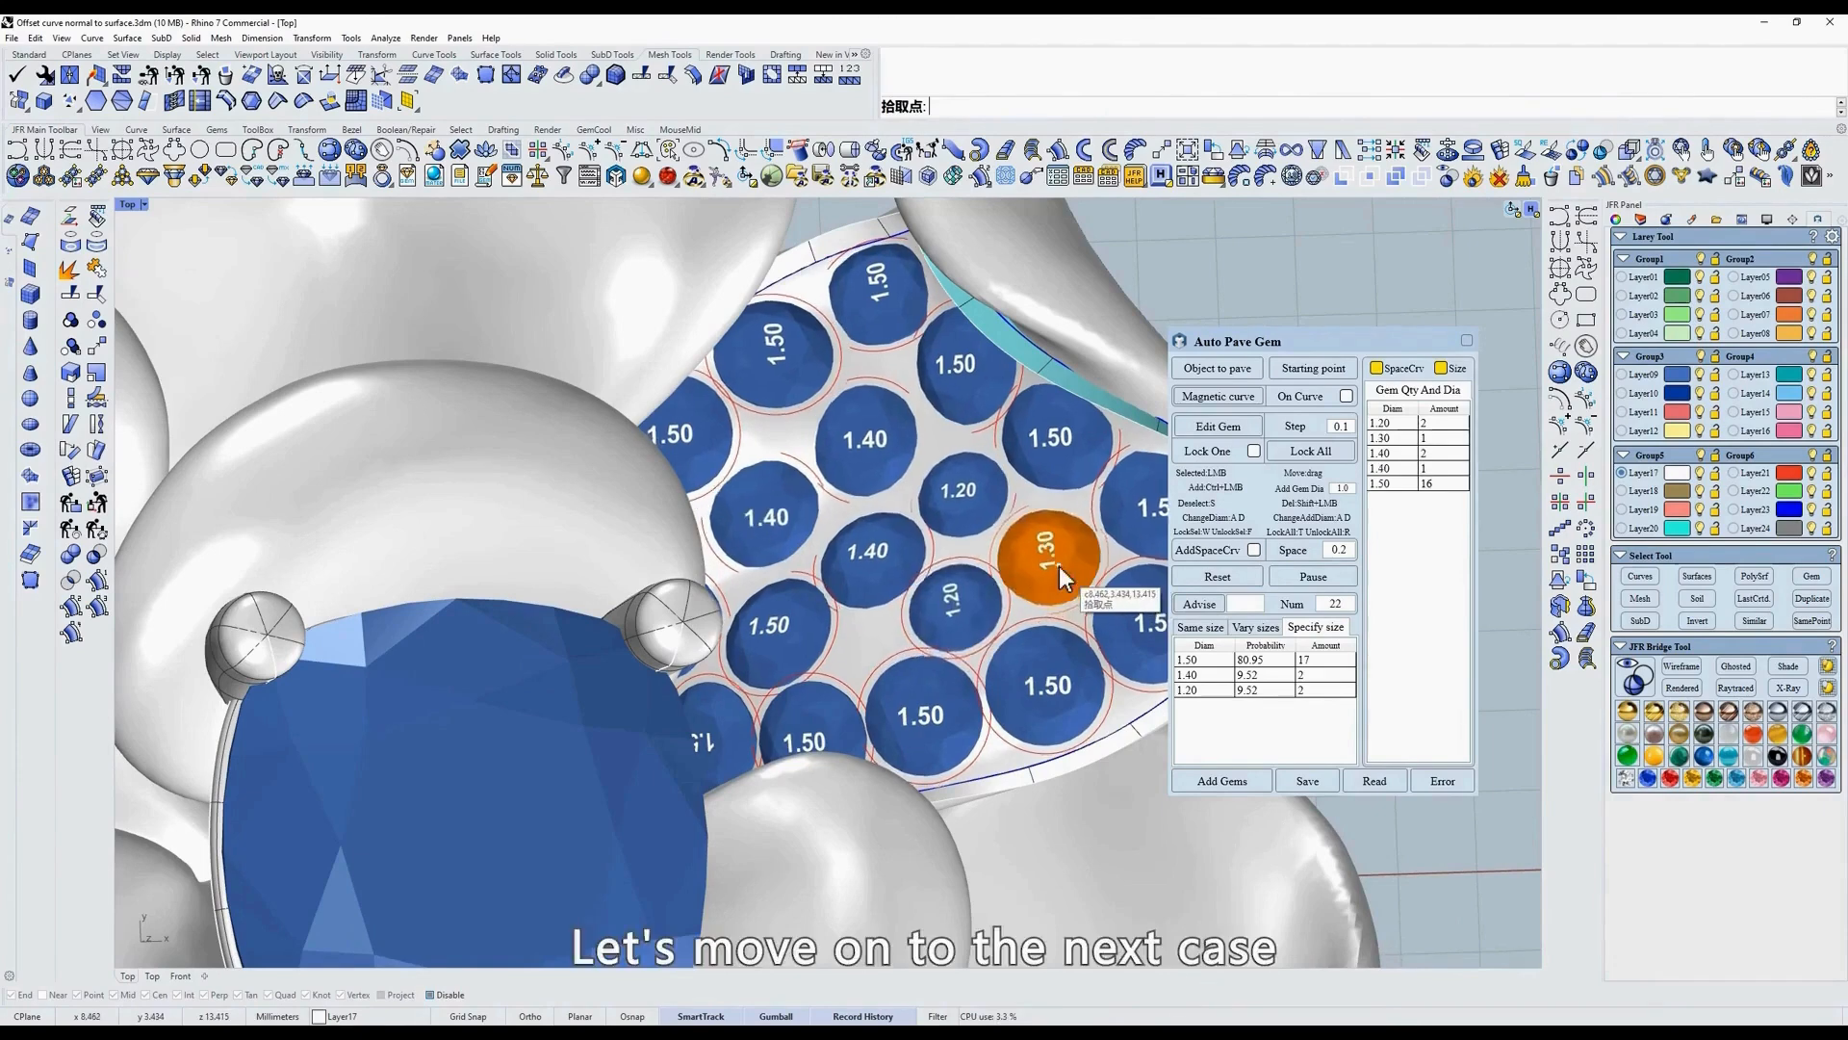
key("s")
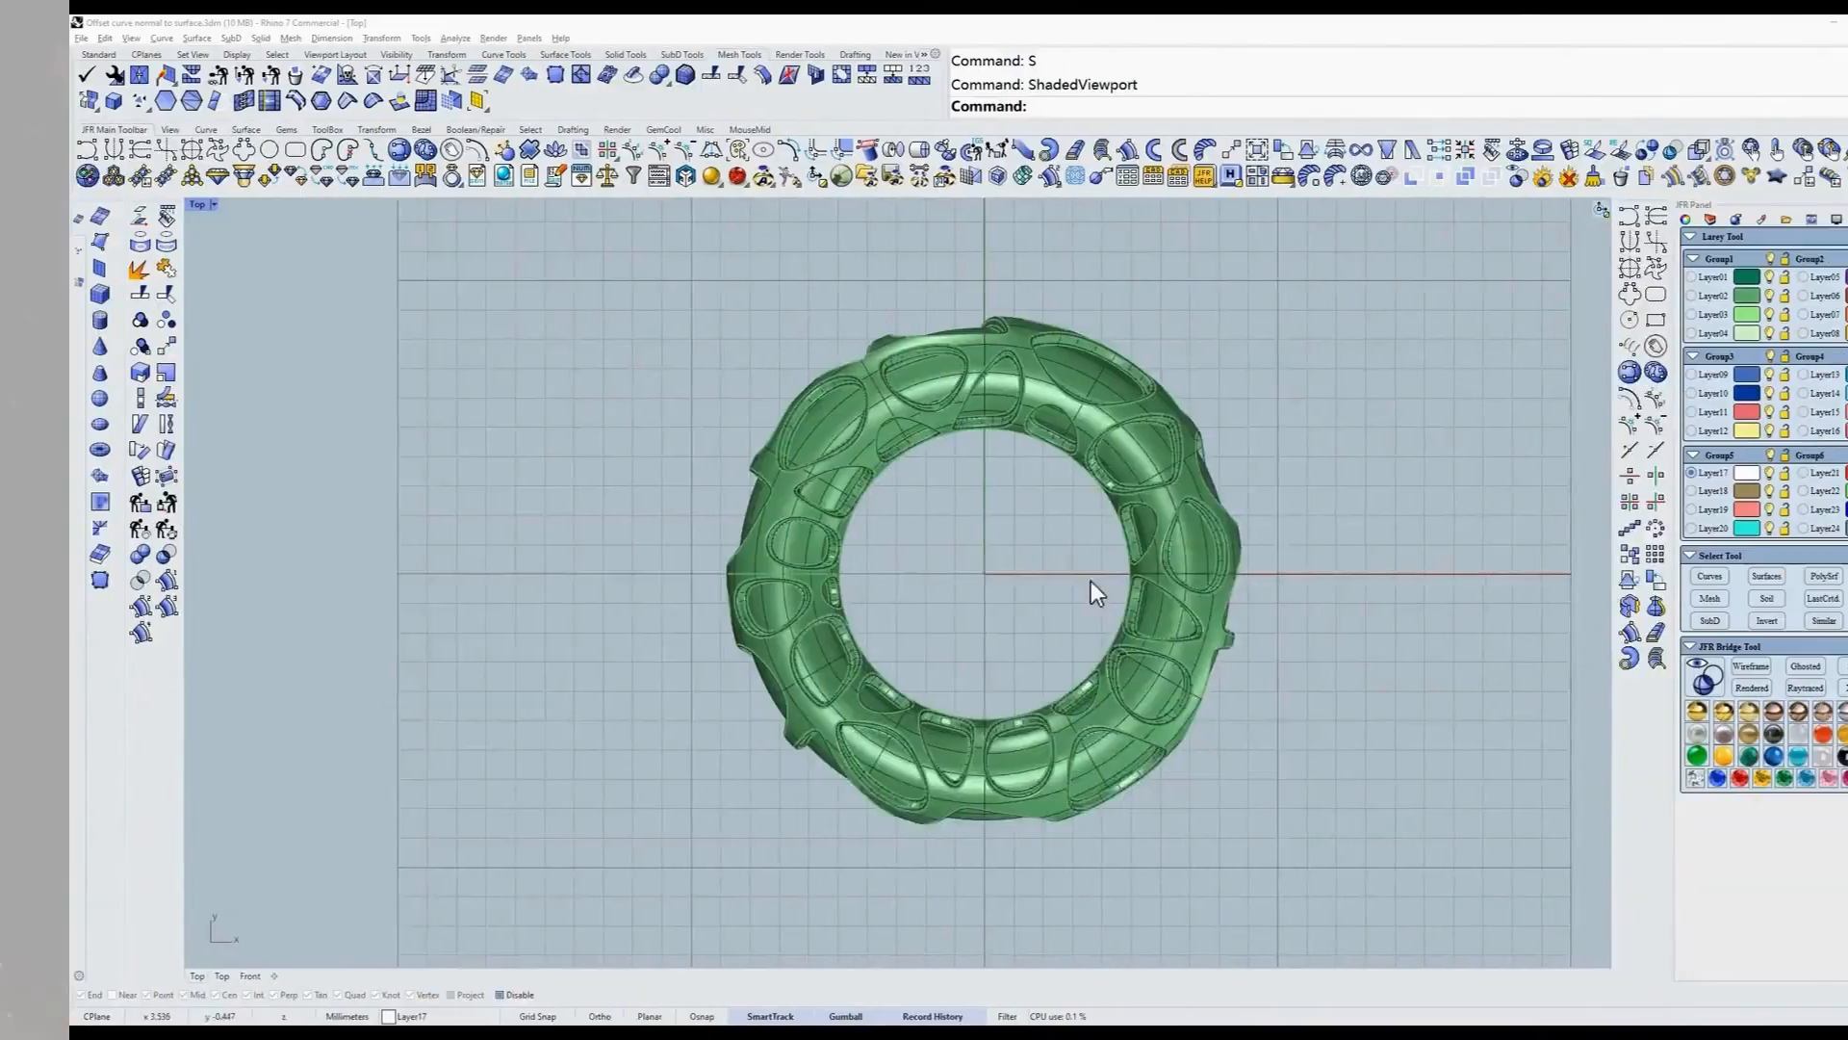
Select the whole green patterned ring, switch to wireframe display and hide it.
scroll(1091, 581, "up", 2)
right_click_drag(1100, 582, 1100, 510, "ctrl+shift")
right_click_drag(1034, 443, 1156, 405, "ctrl+shift")
type("t")
key("Return")
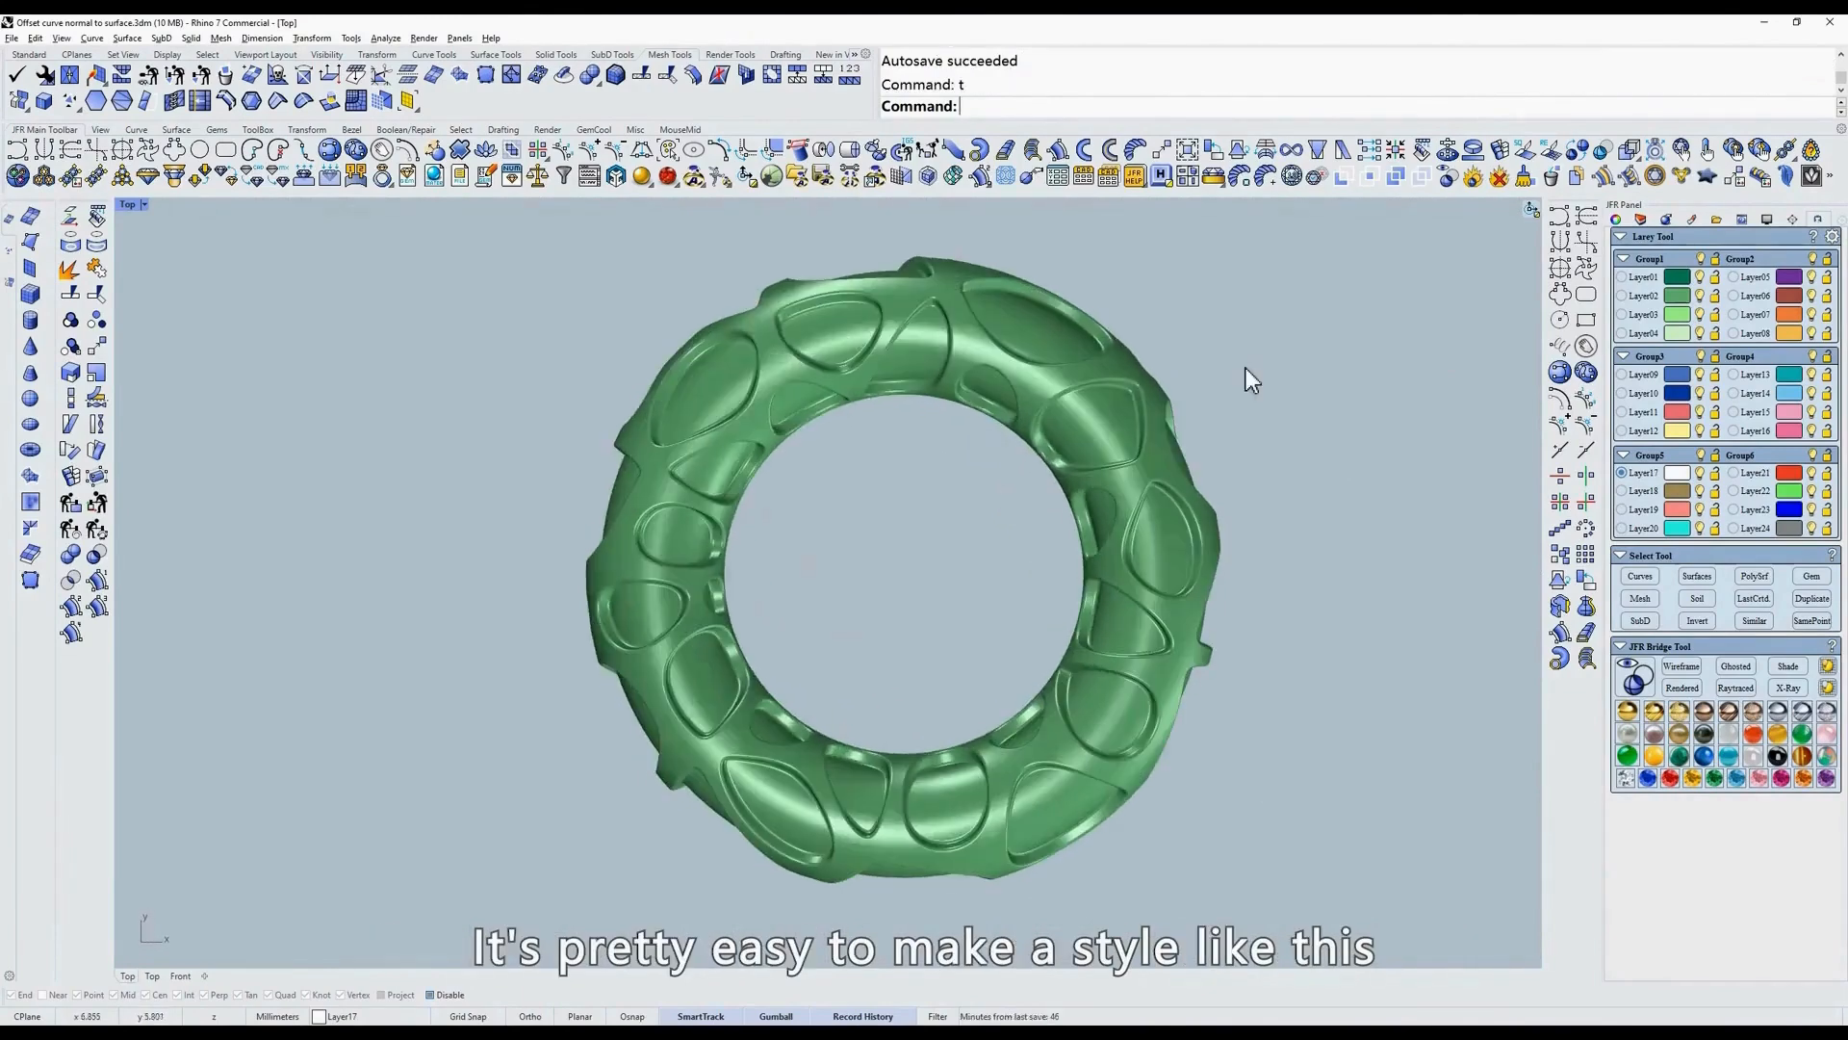
left_click_drag(1242, 356, 916, 591)
type("w")
key("Return")
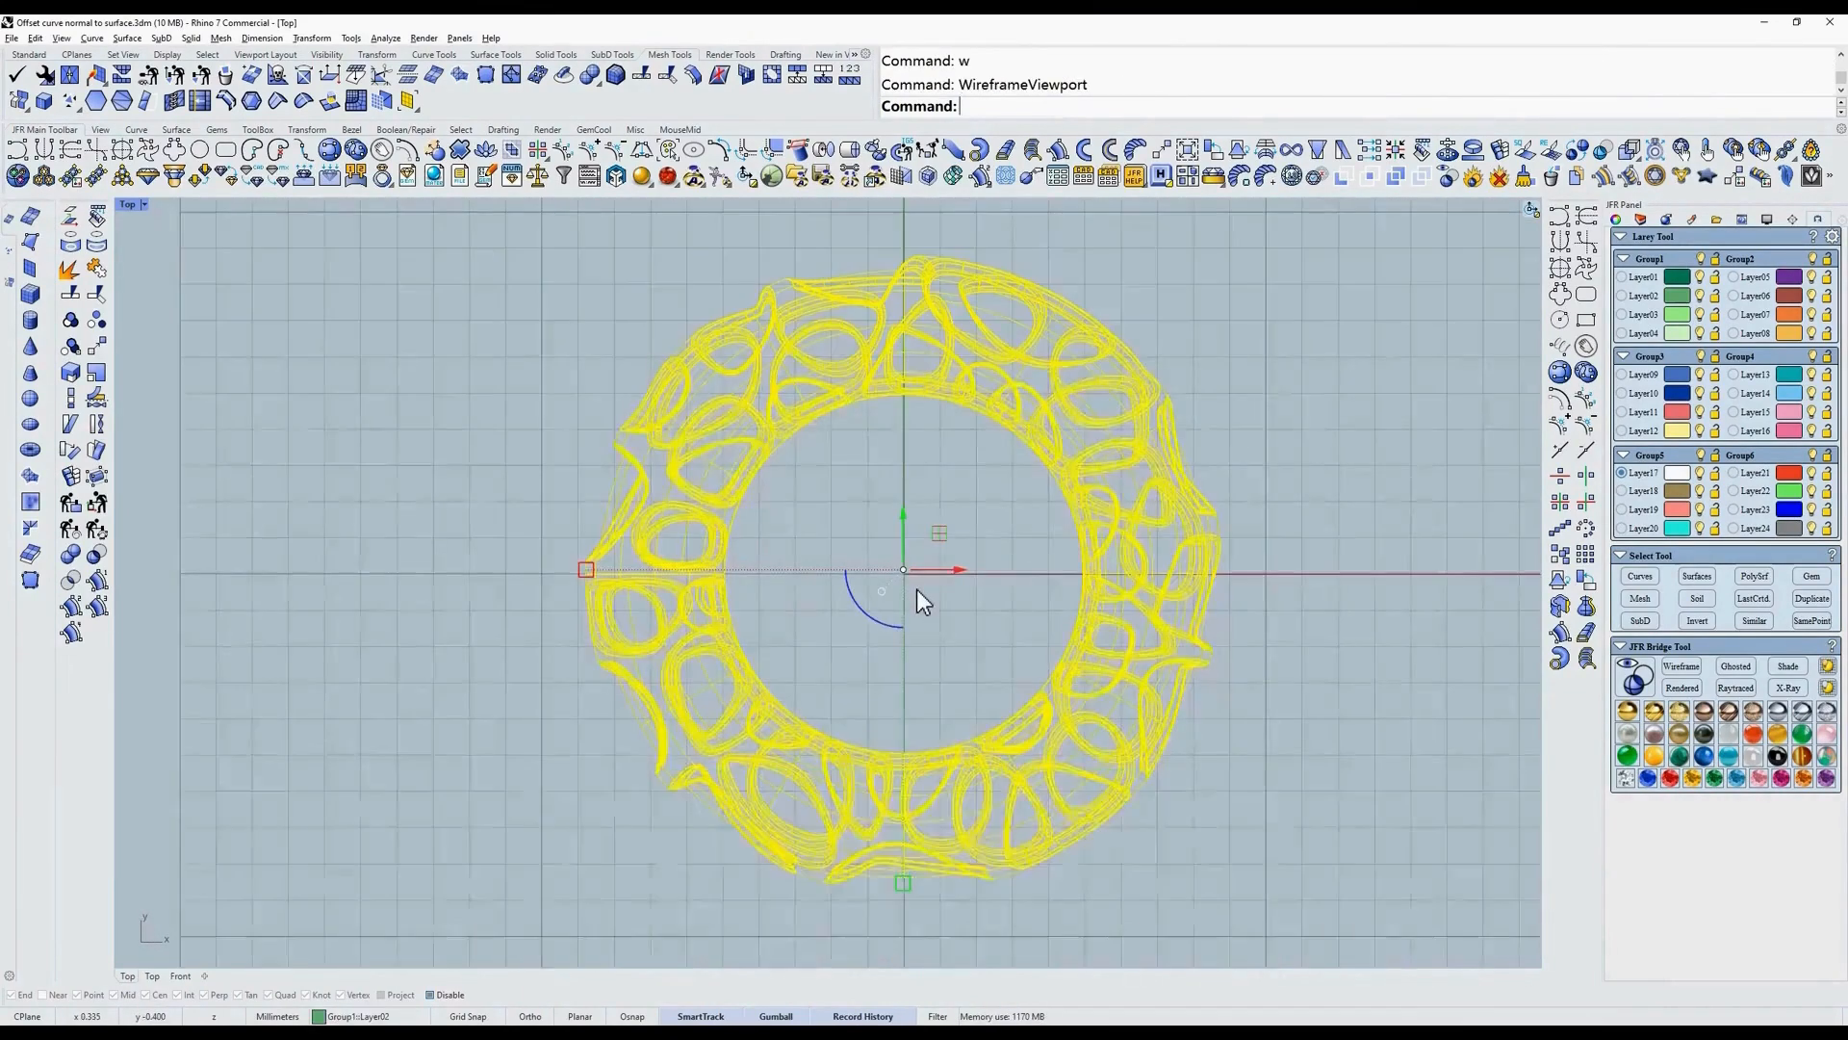
type("h")
key("Return")
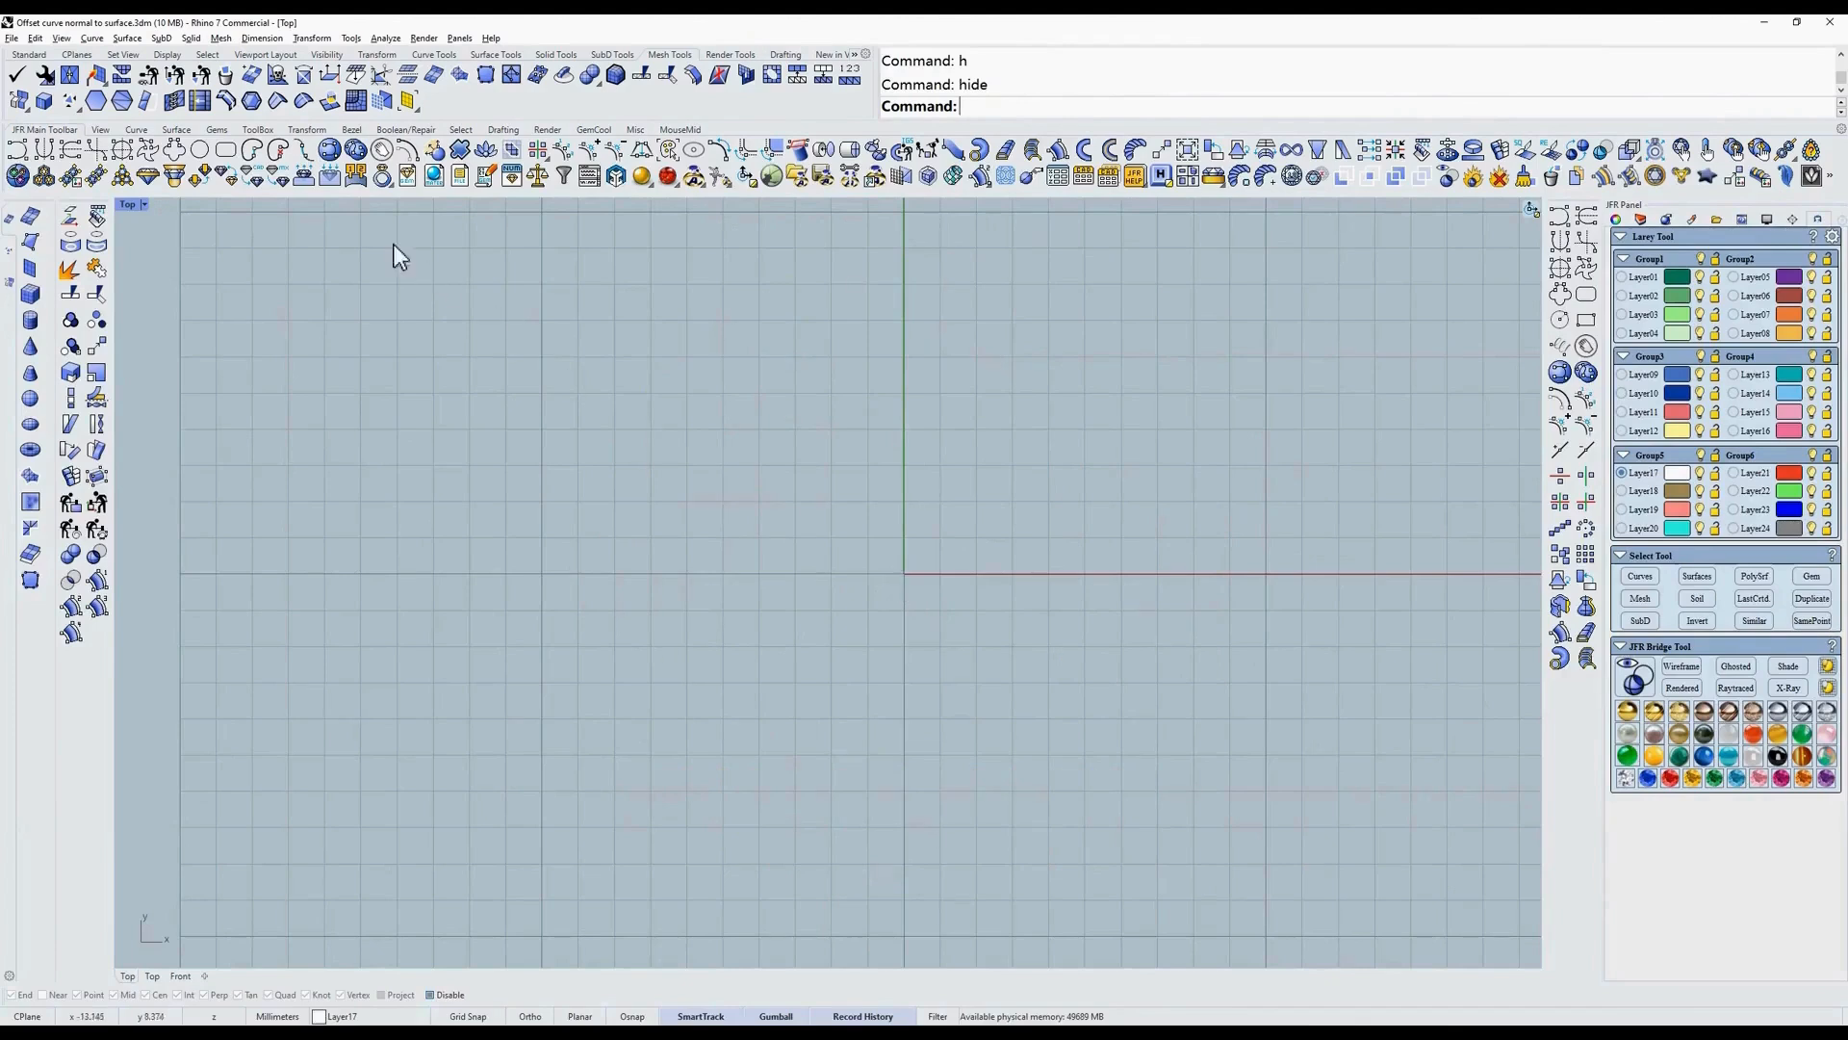
Create a circle curve of 14 mm diameter with 16 points, placing point 0 at its bottom.
left_click(230, 151)
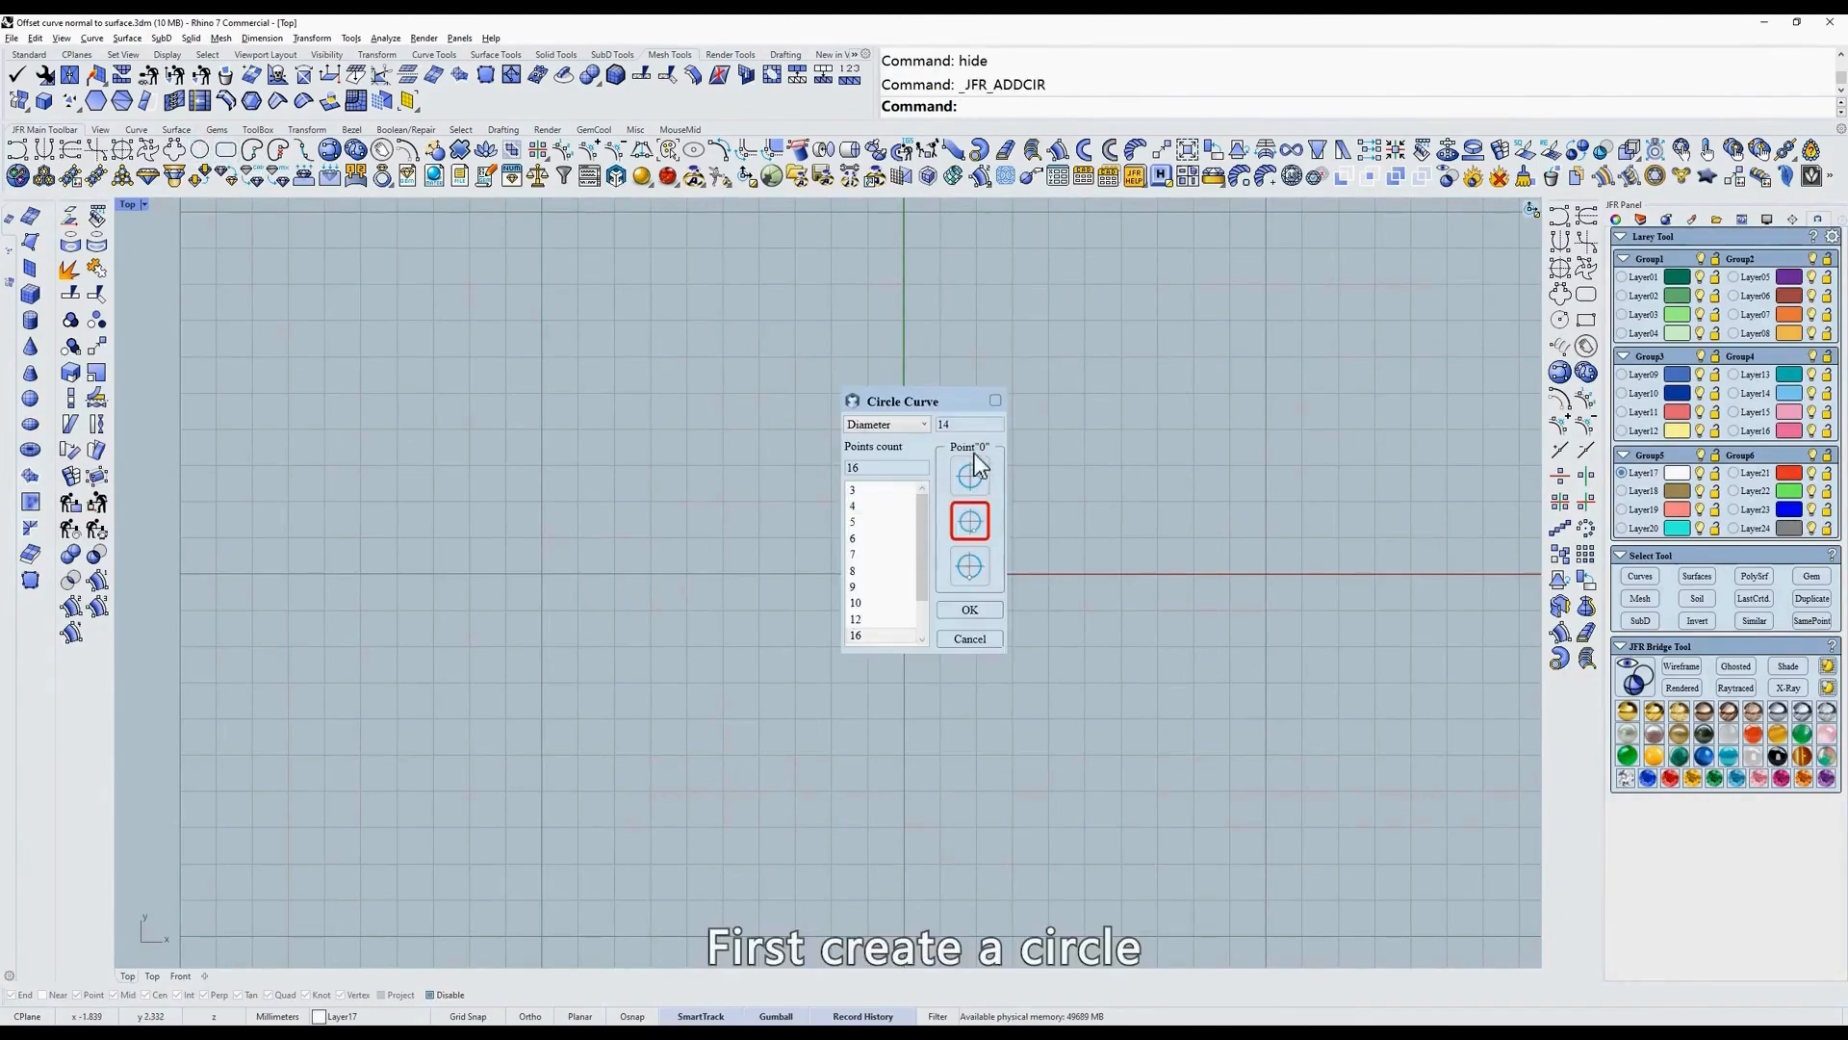
left_click(963, 577)
left_click(966, 606)
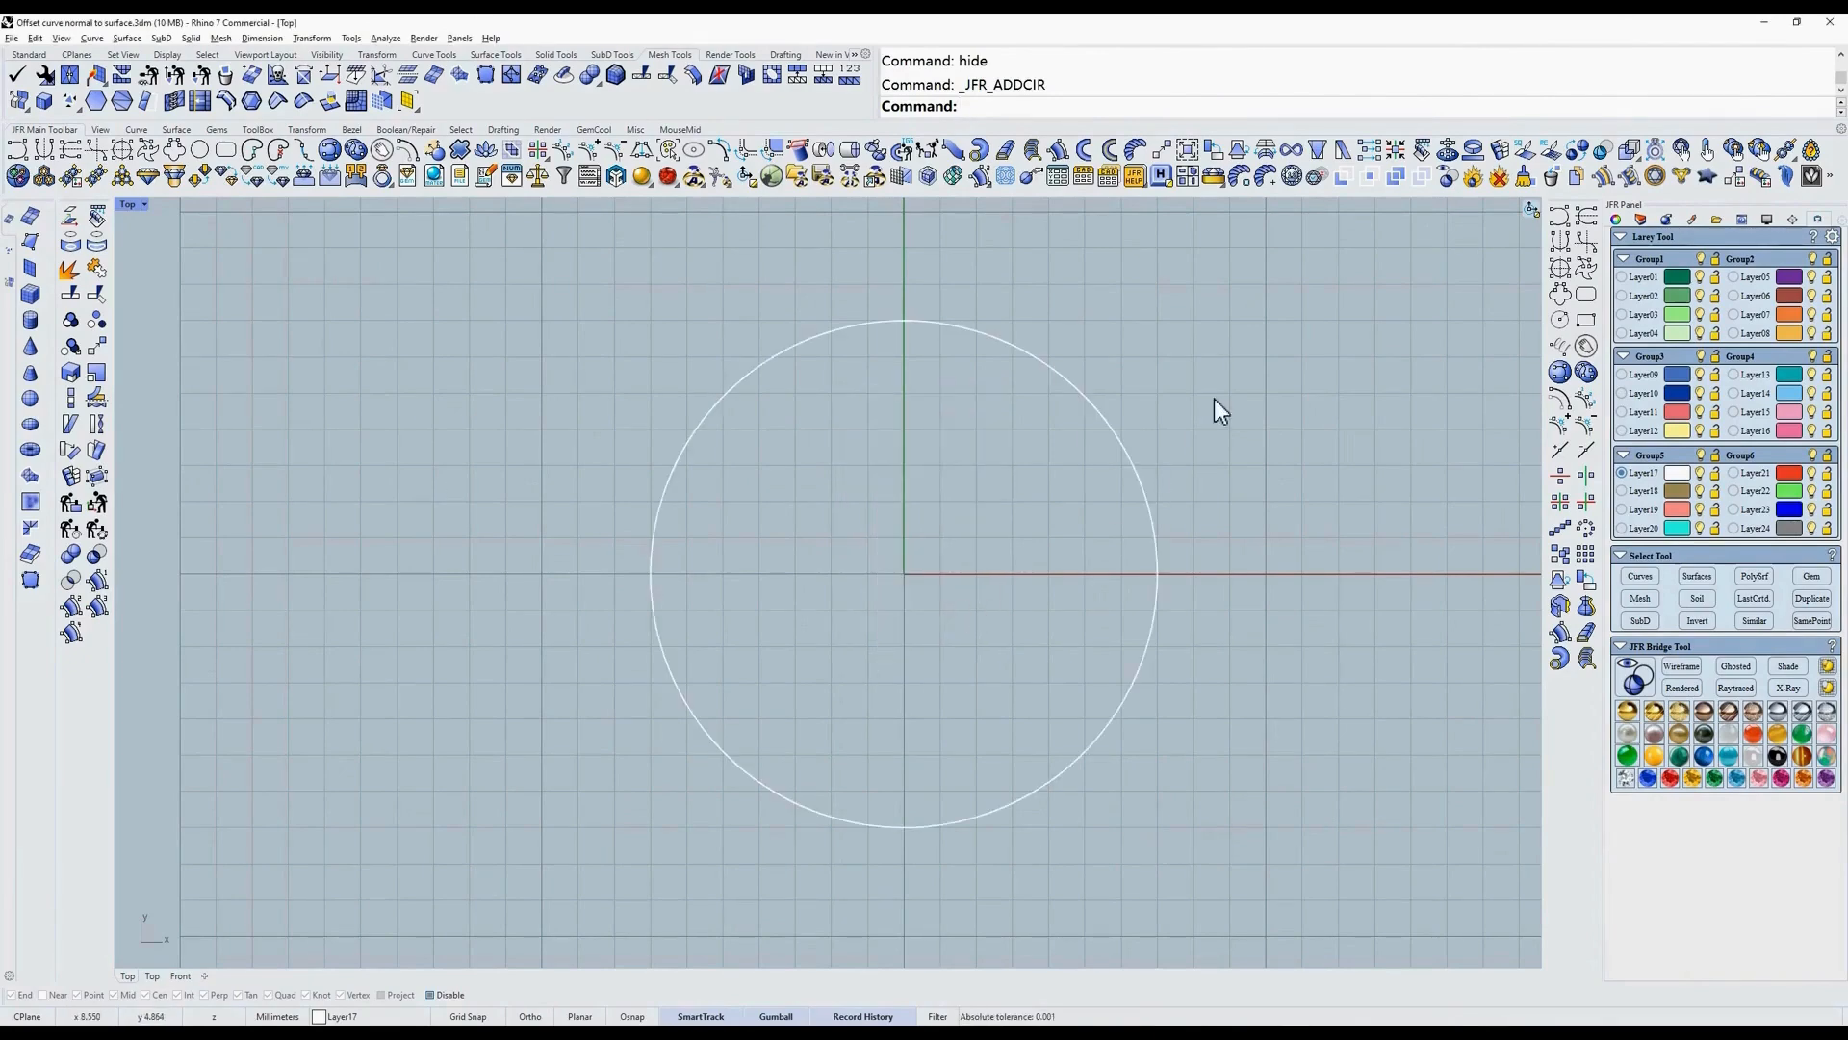
Create a pipe along the circle with diameter 3.8, 12 profile CVs and No Cap.
left_click(1132, 453)
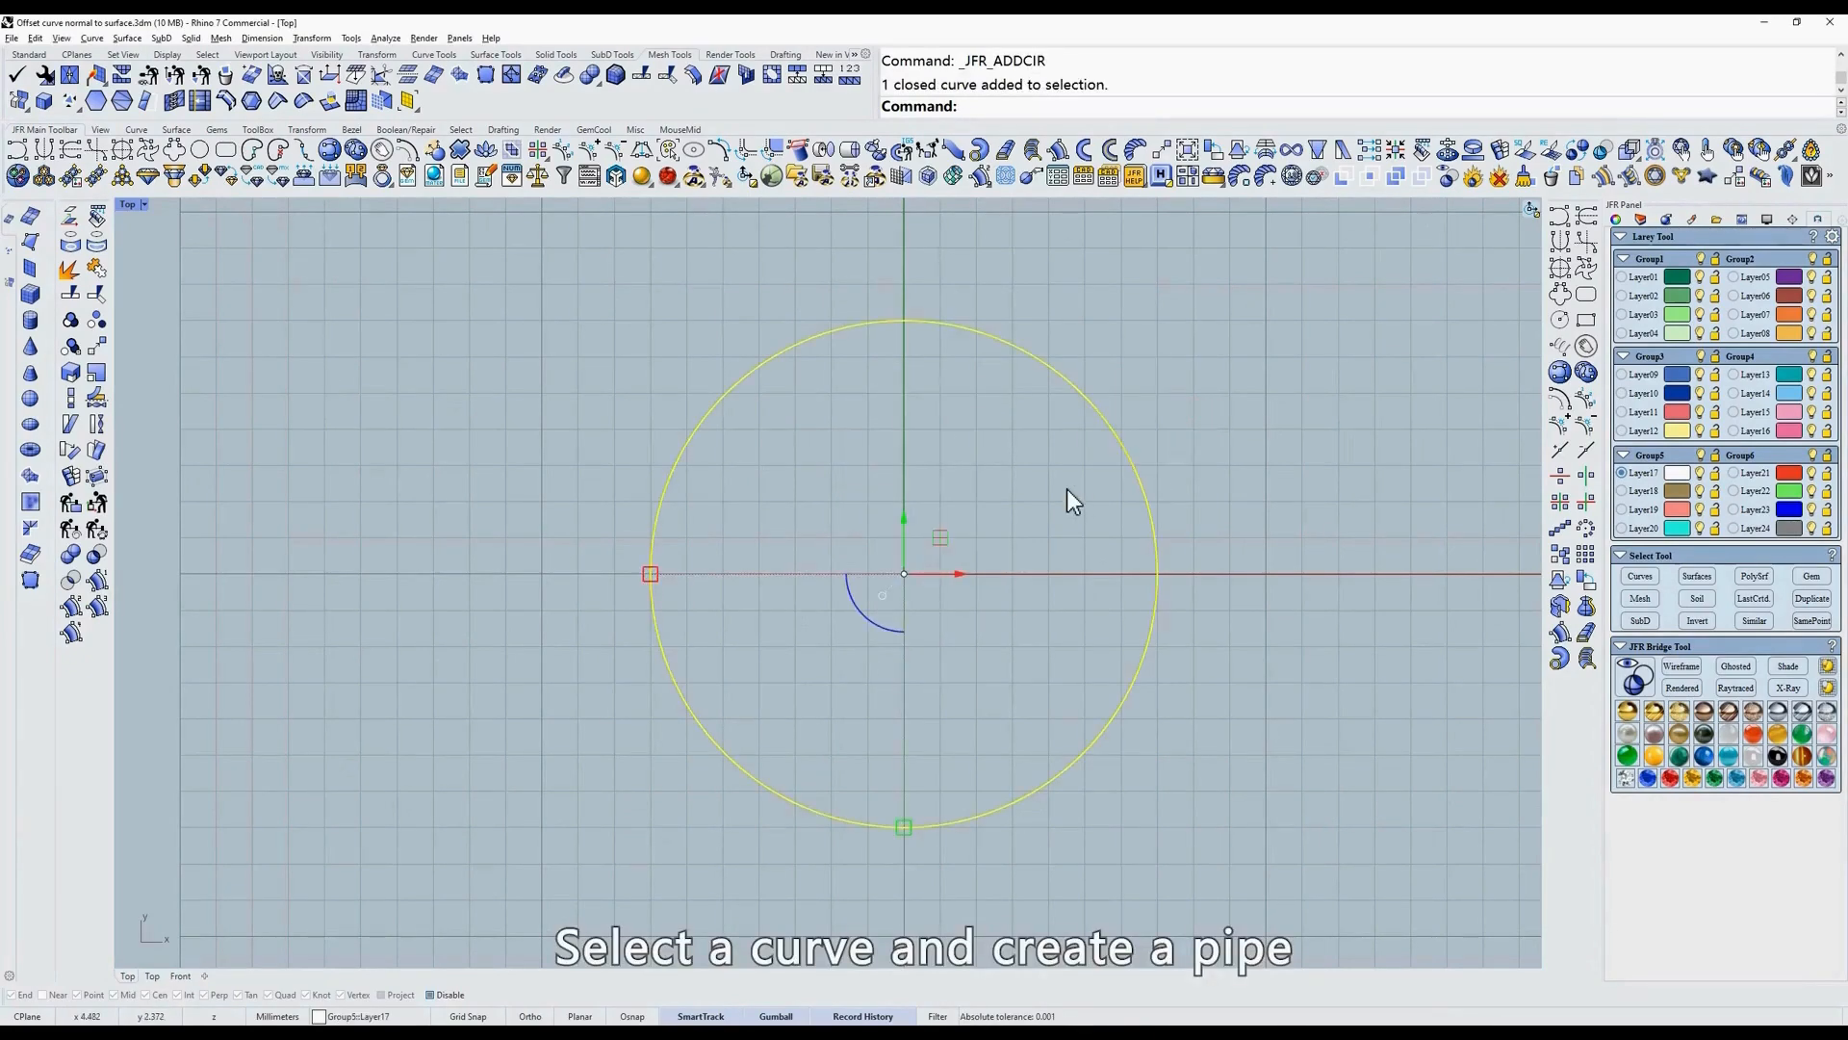
left_click(987, 152)
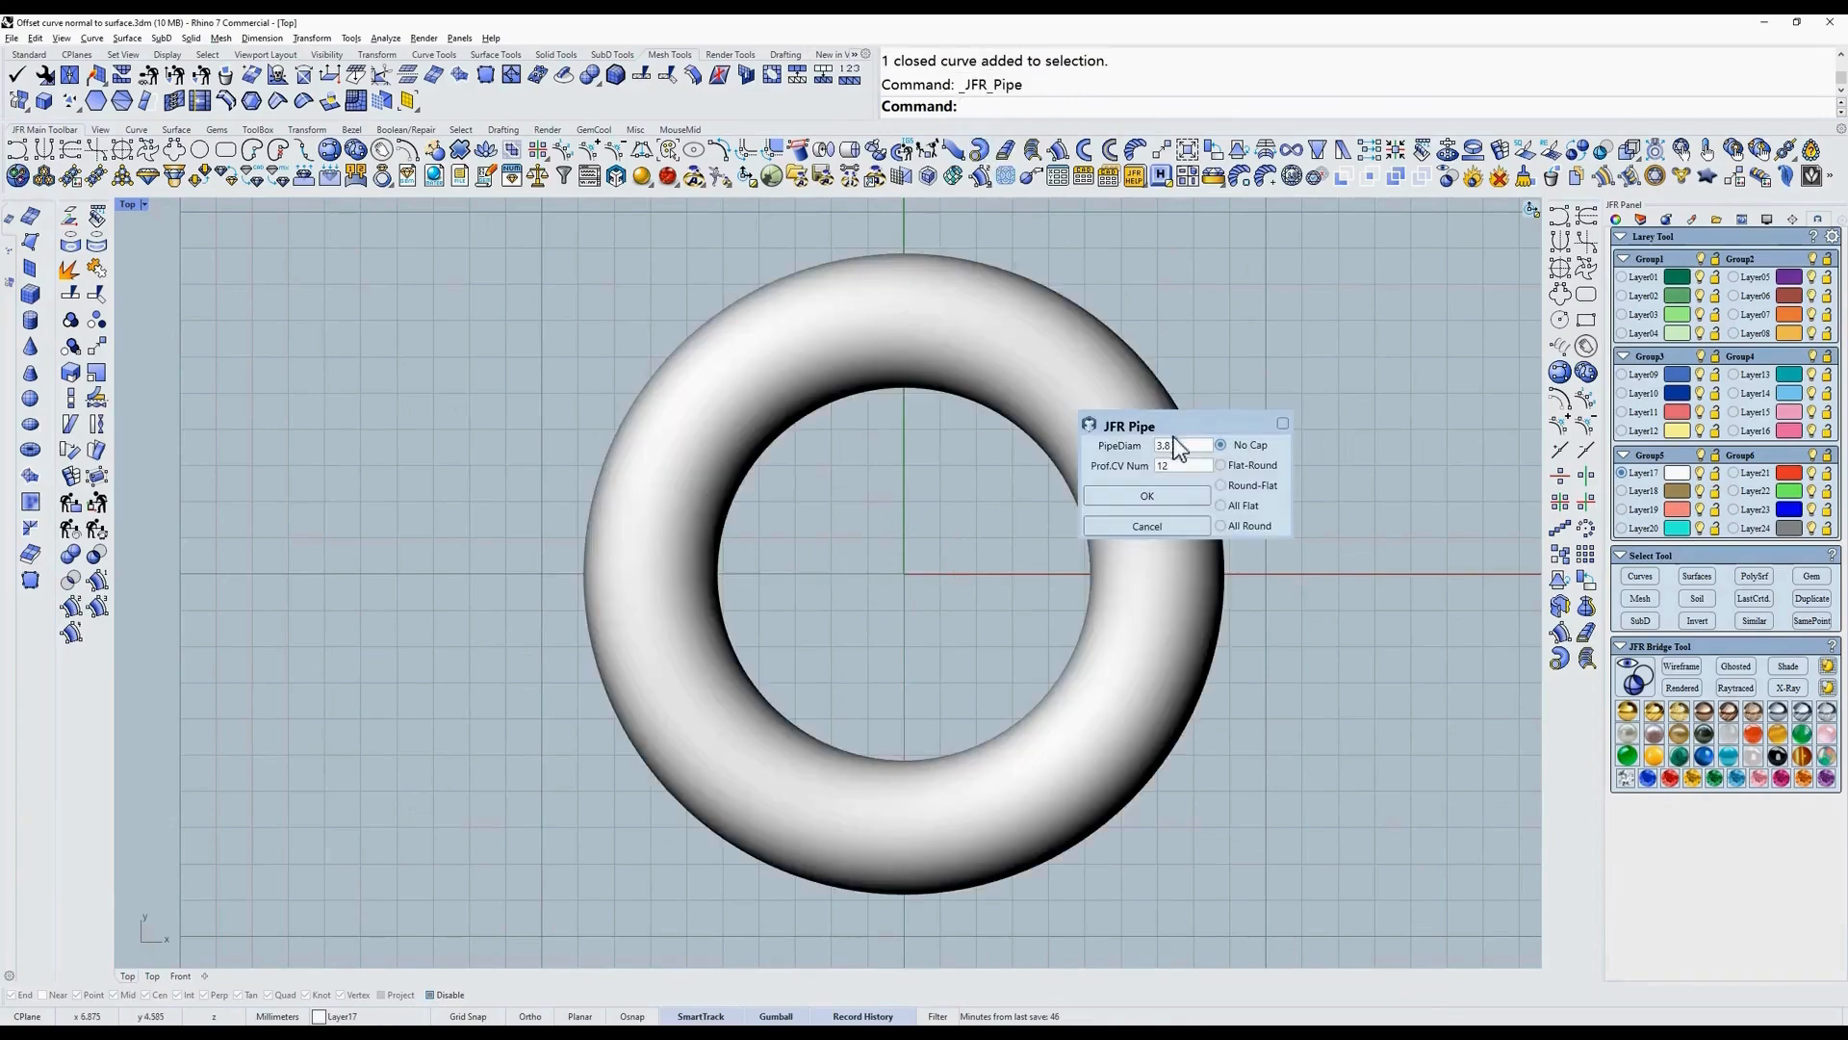
left_click(1165, 500)
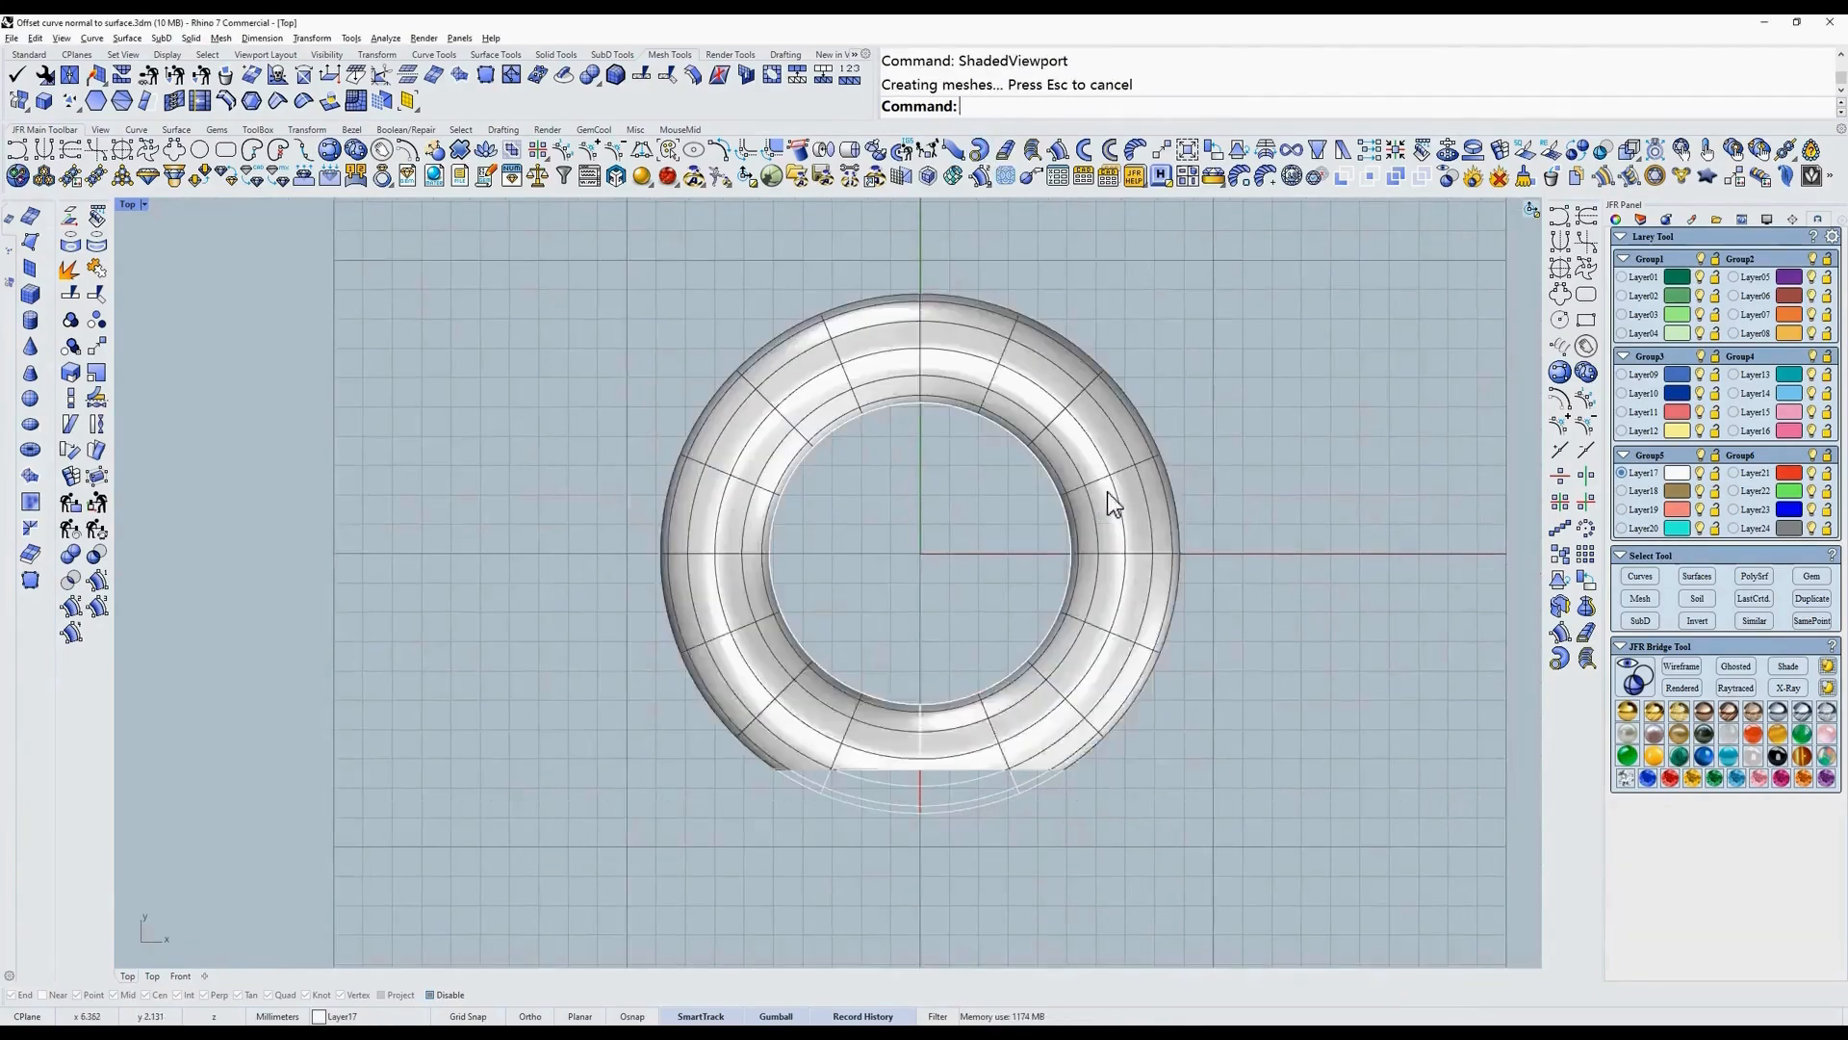
Switch to Grasshopper and place the LingXi-JFR Pebble pattern component on the canvas.
left_click(770, 176)
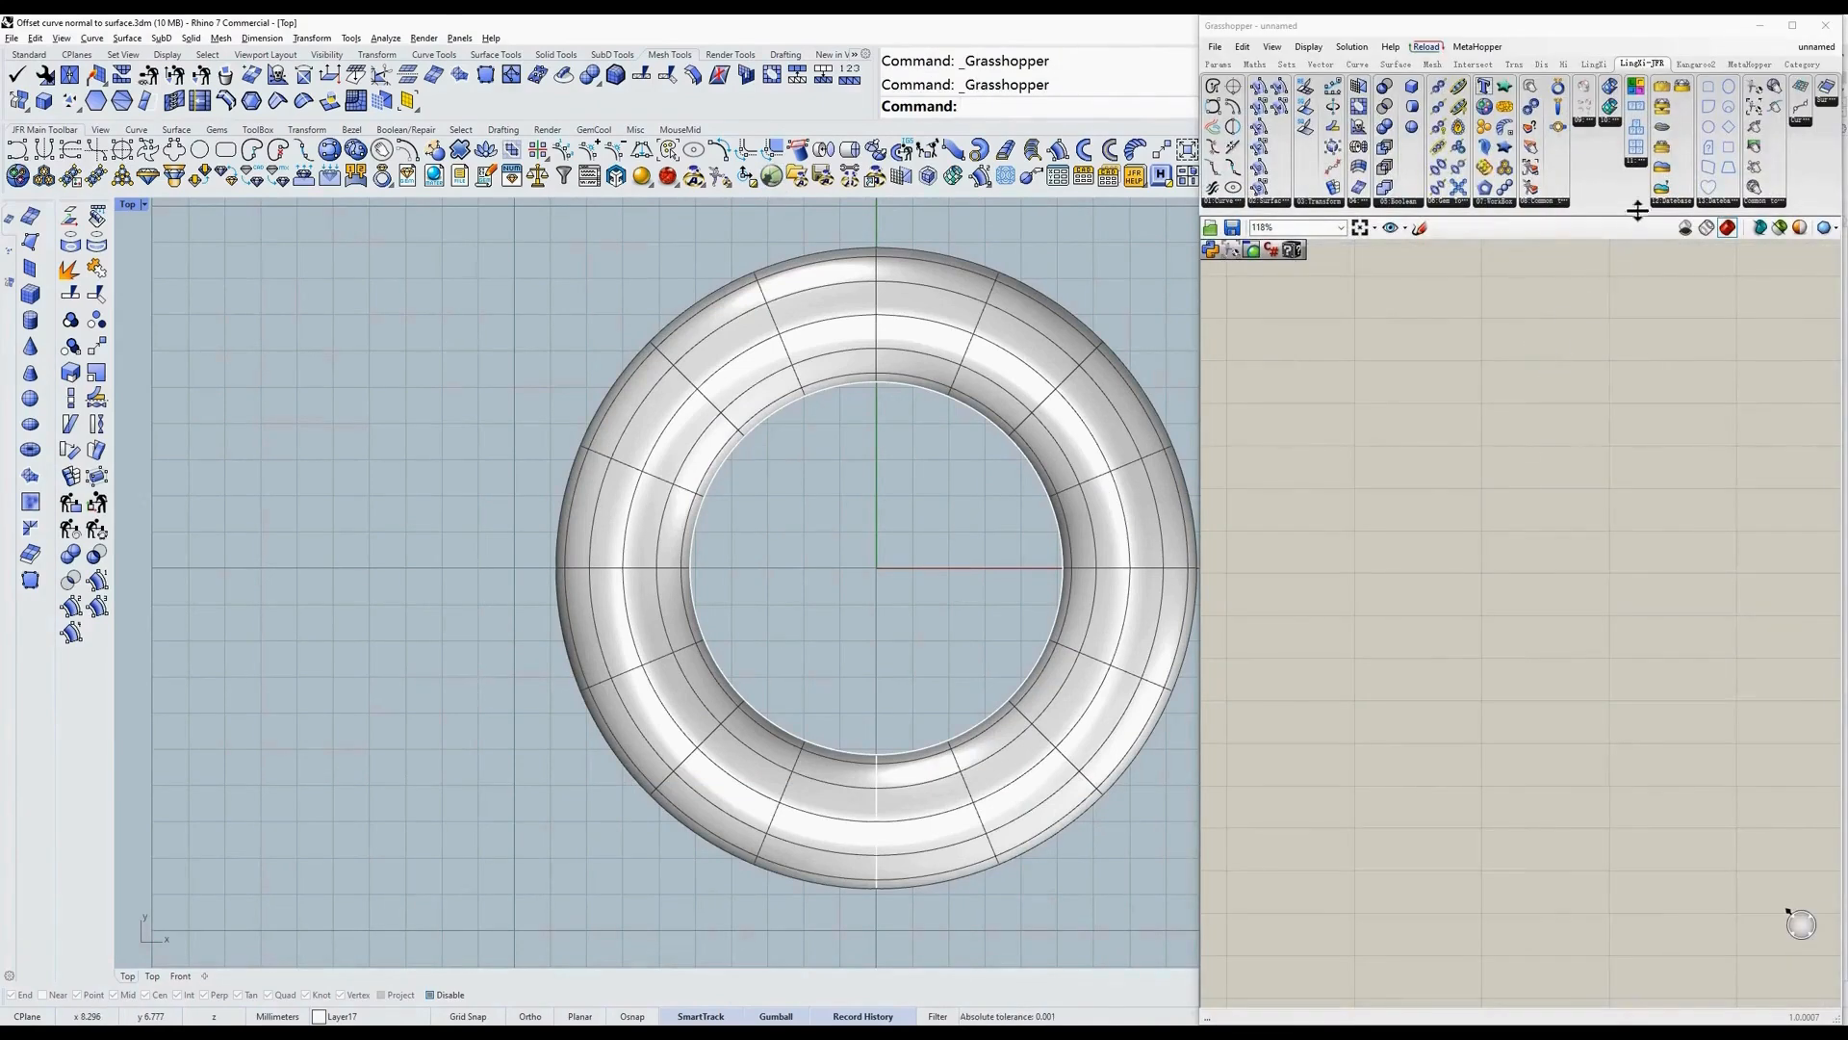
left_click(1637, 162)
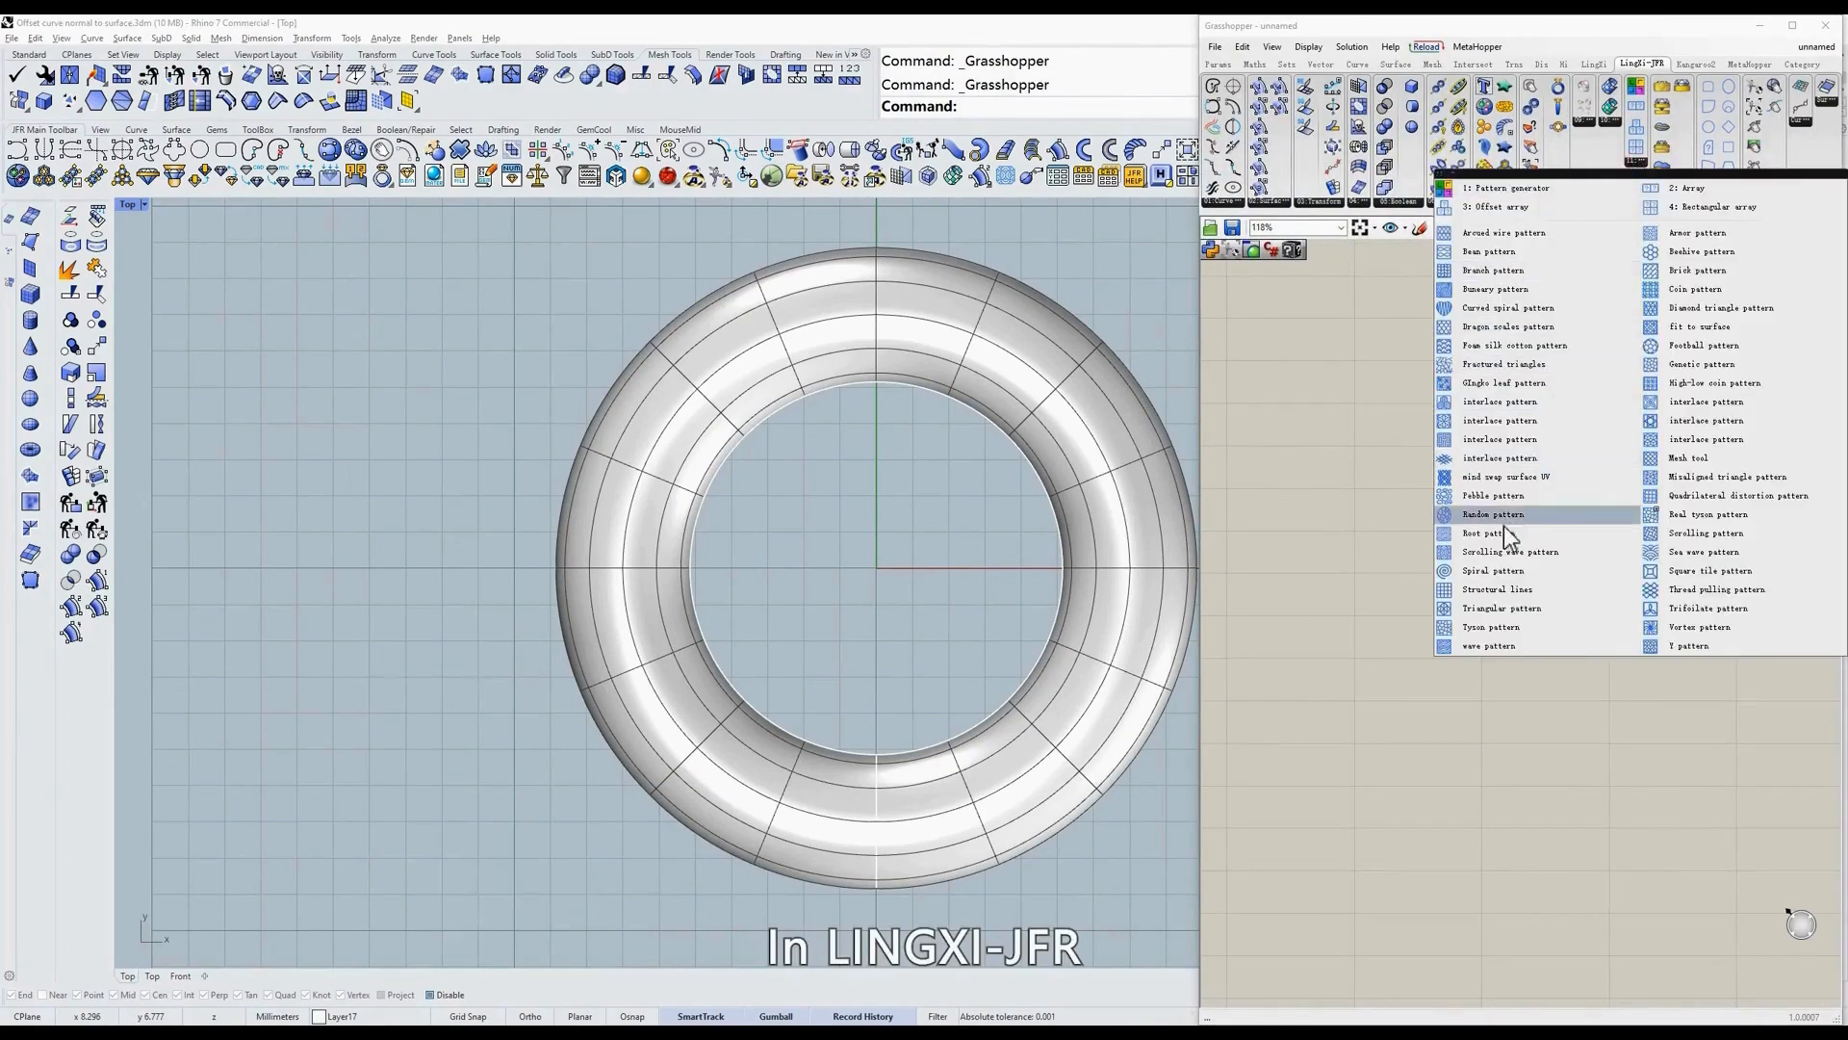
mouse_move(1502, 495)
left_mouse_down()
mouse_move(1411, 527)
mouse_move(1493, 530)
left_mouse_up()
scroll(1493, 533, "up", 2)
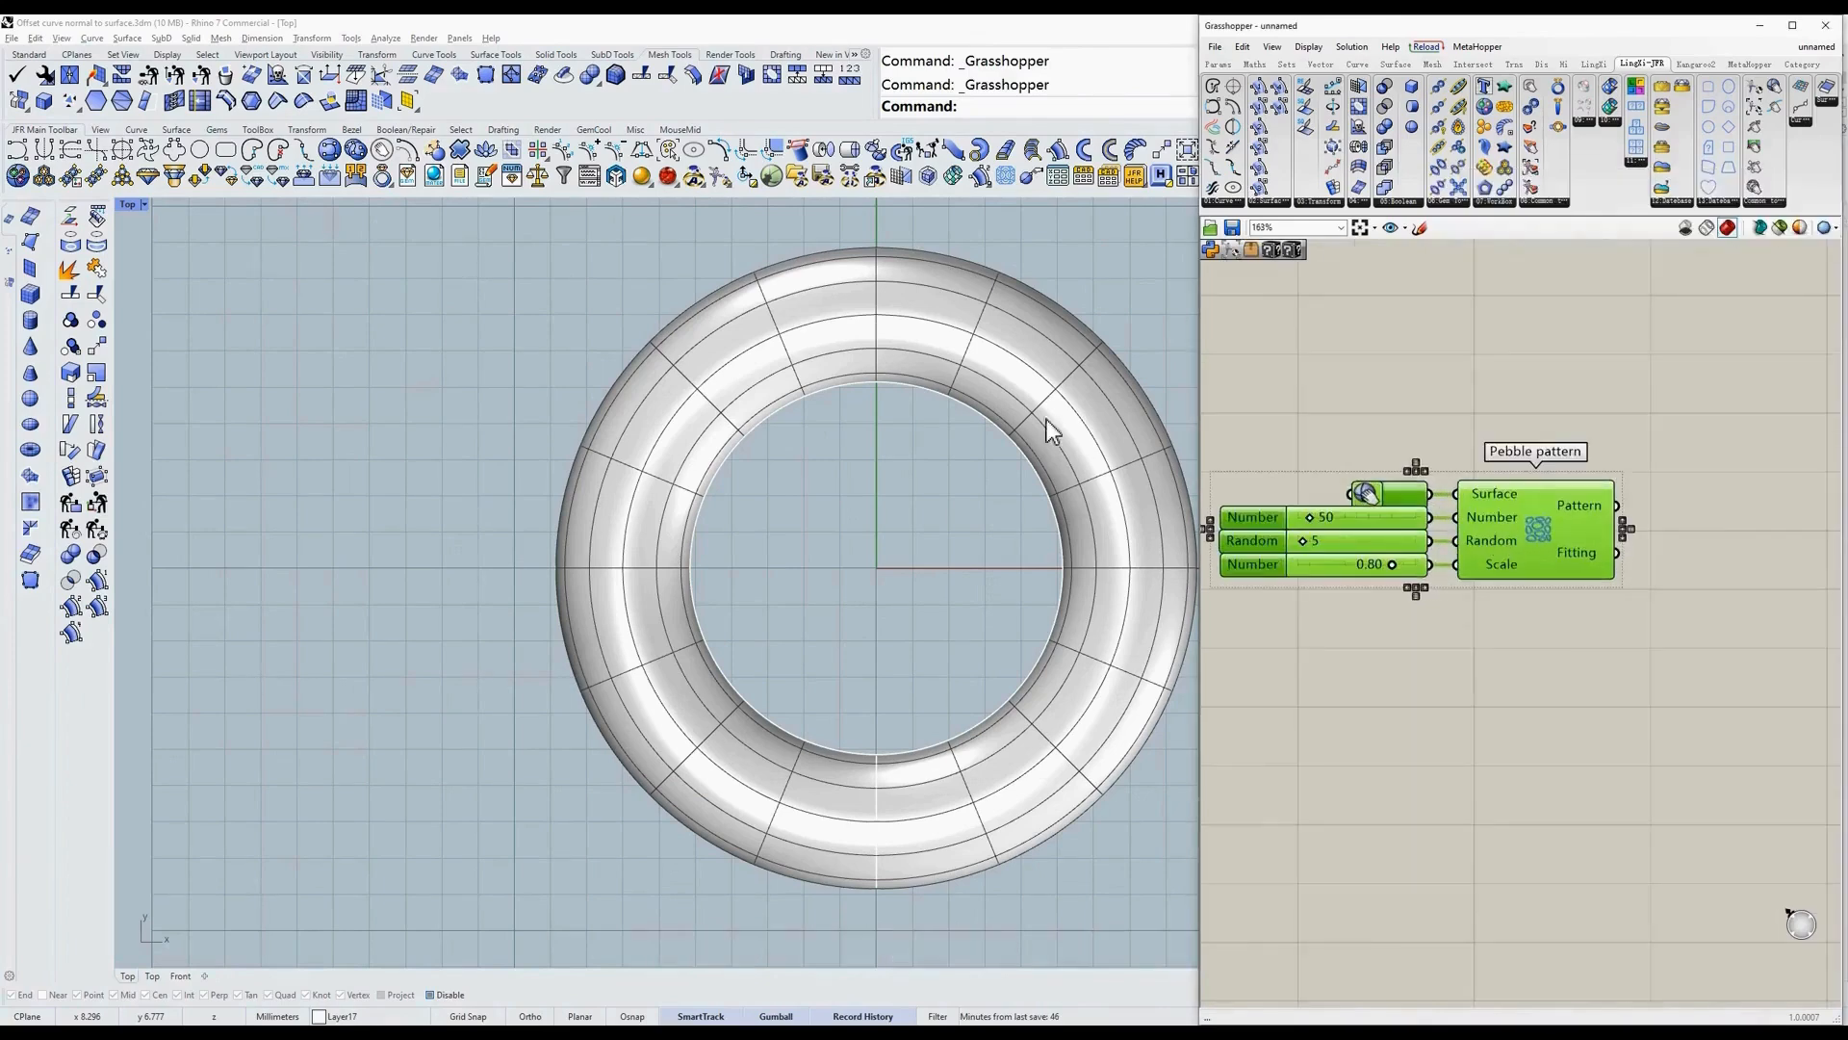
Assign the pipe as the Surface input of the Pebble pattern component.
left_click(1047, 422)
left_click(1407, 418)
mouse_move(1011, 421)
right_mouse_down()
mouse_move(995, 421)
mouse_move(1020, 401)
mouse_move(1008, 429)
right_mouse_up()
key("ctrl+a")
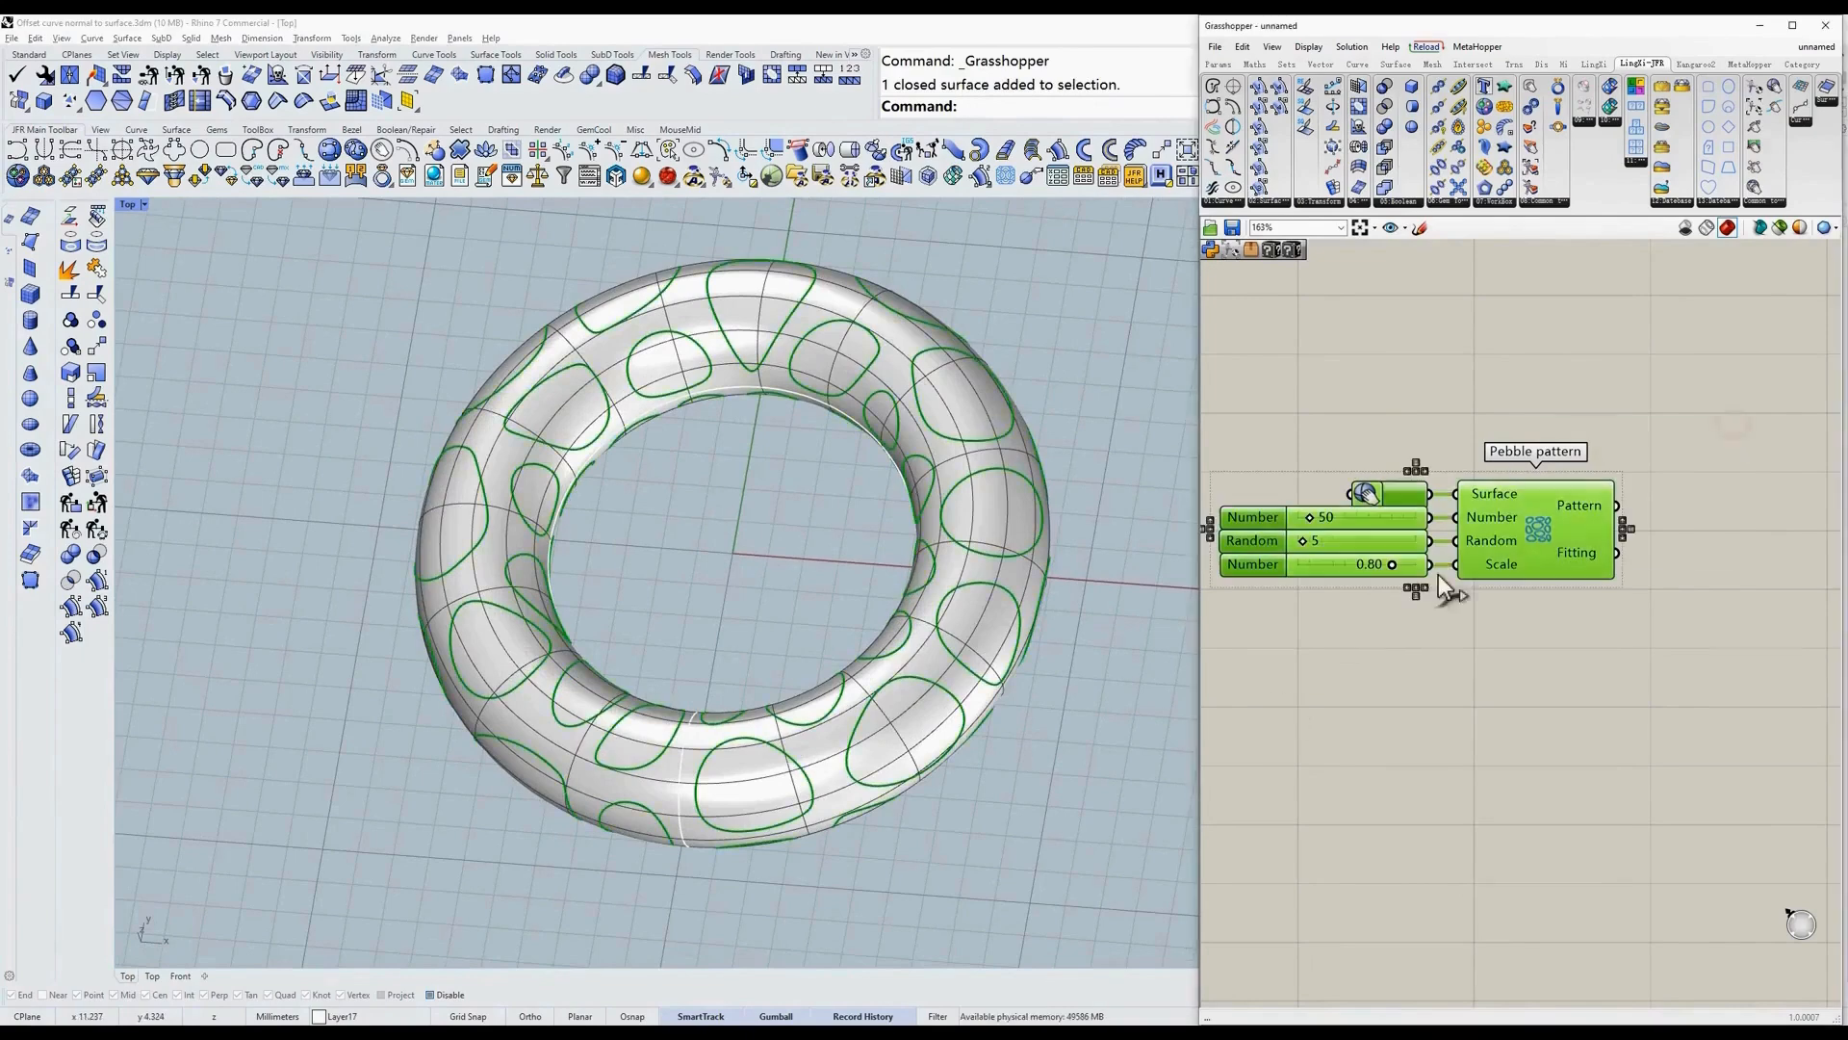
Set the pebble pattern's Scale to 0.88 and its Random value to 4.
left_click_drag(1392, 568, 1402, 570)
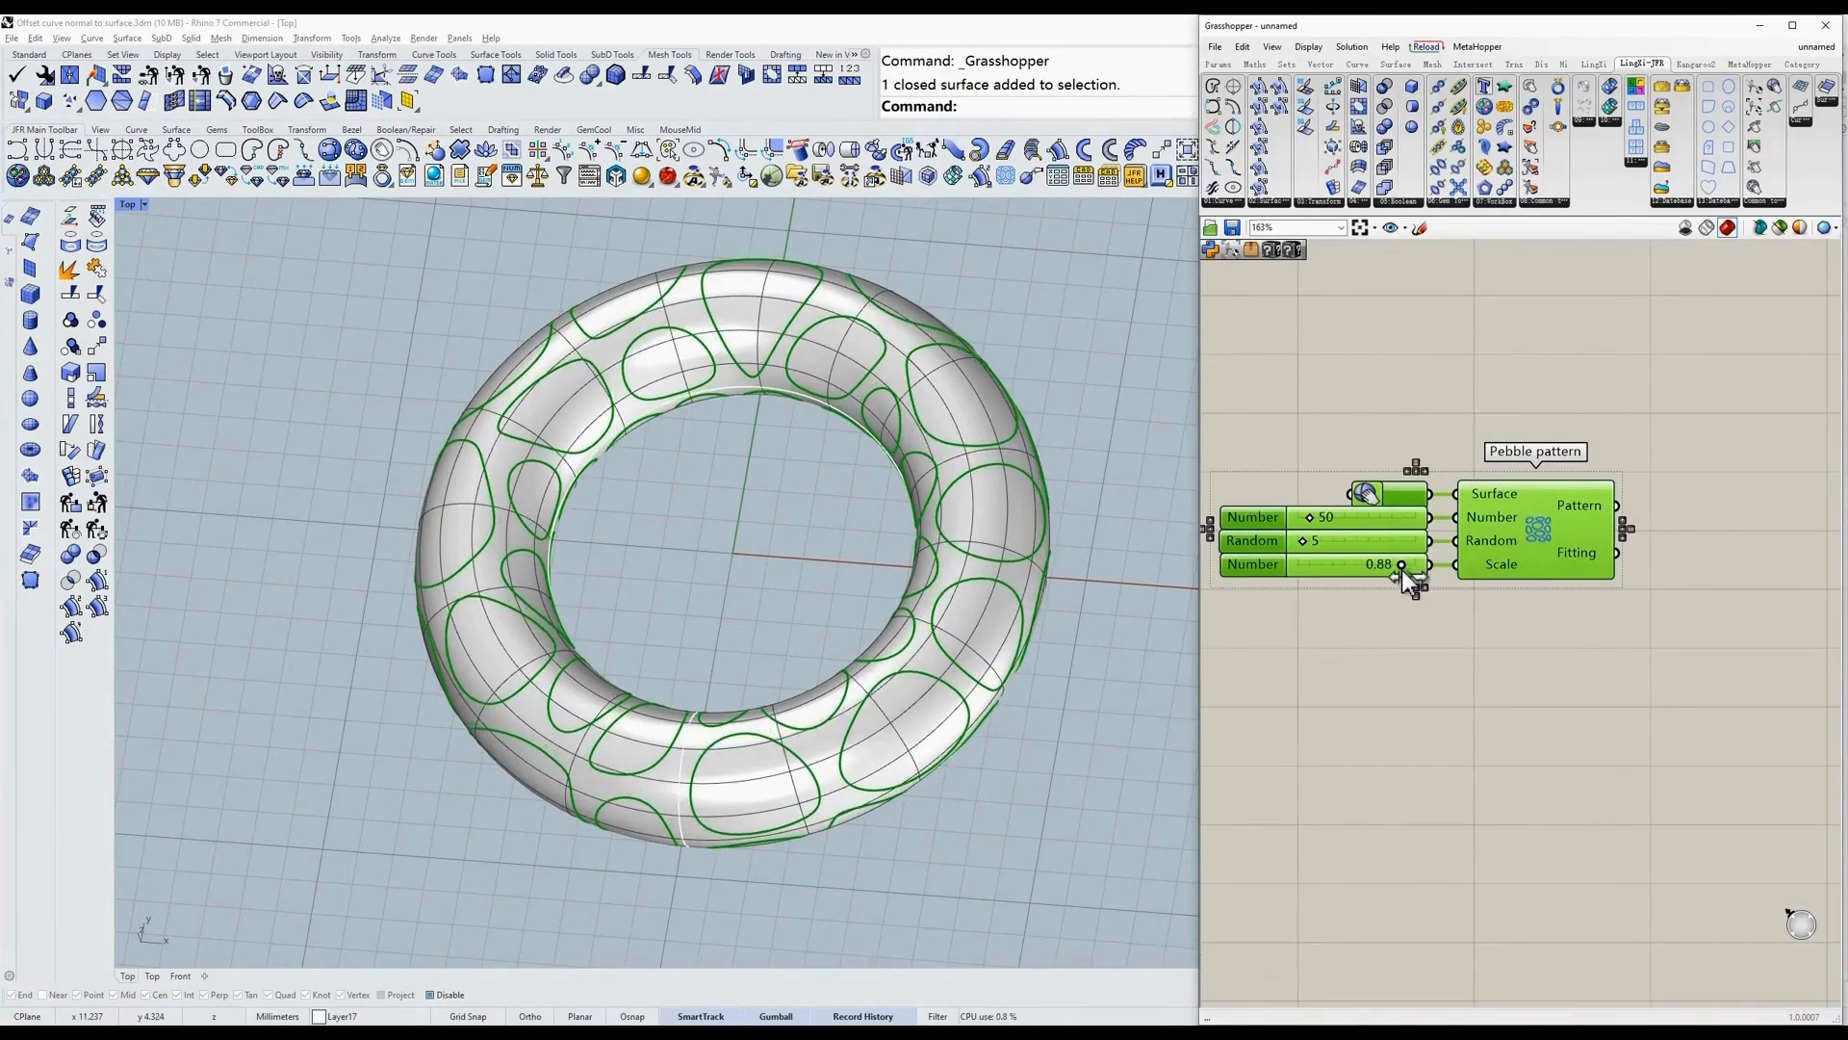
right_click_drag(905, 460, 1051, 594, "ctrl+shift")
scroll(934, 504, "up", 2)
type("t")
key("Return")
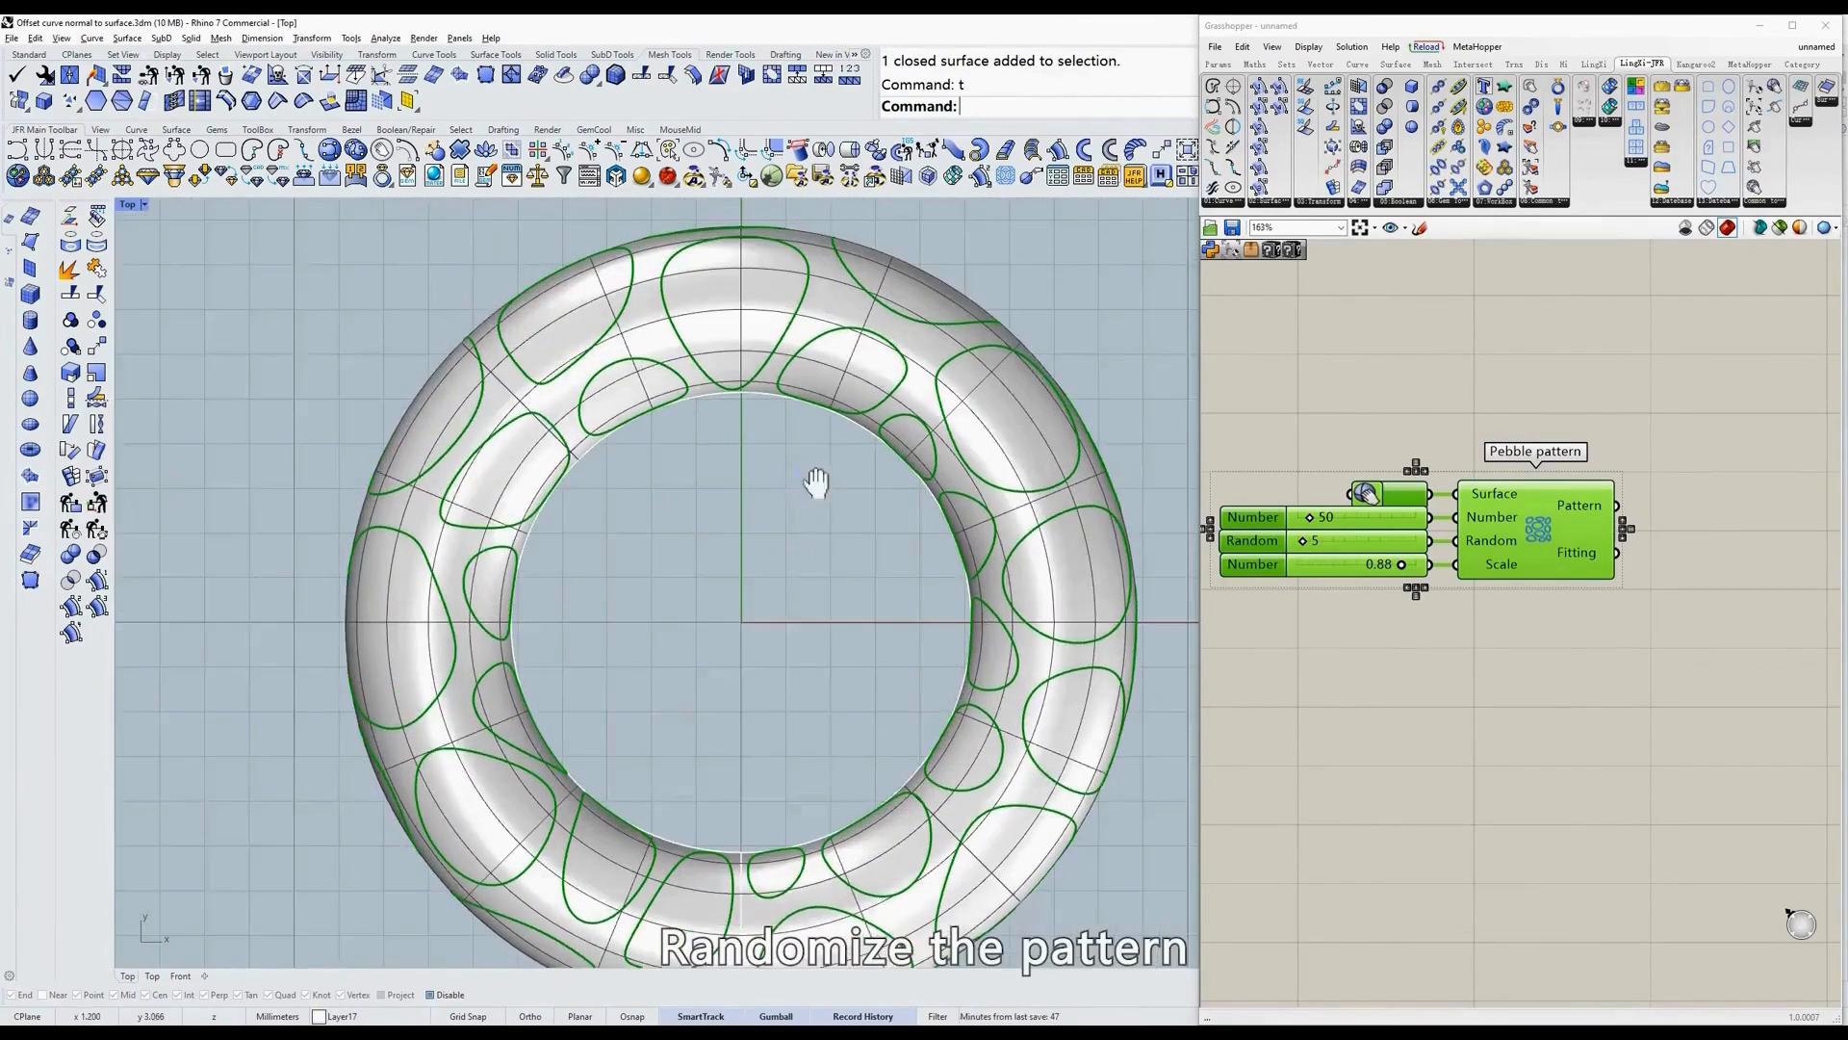
left_click_drag(1295, 538, 1301, 539)
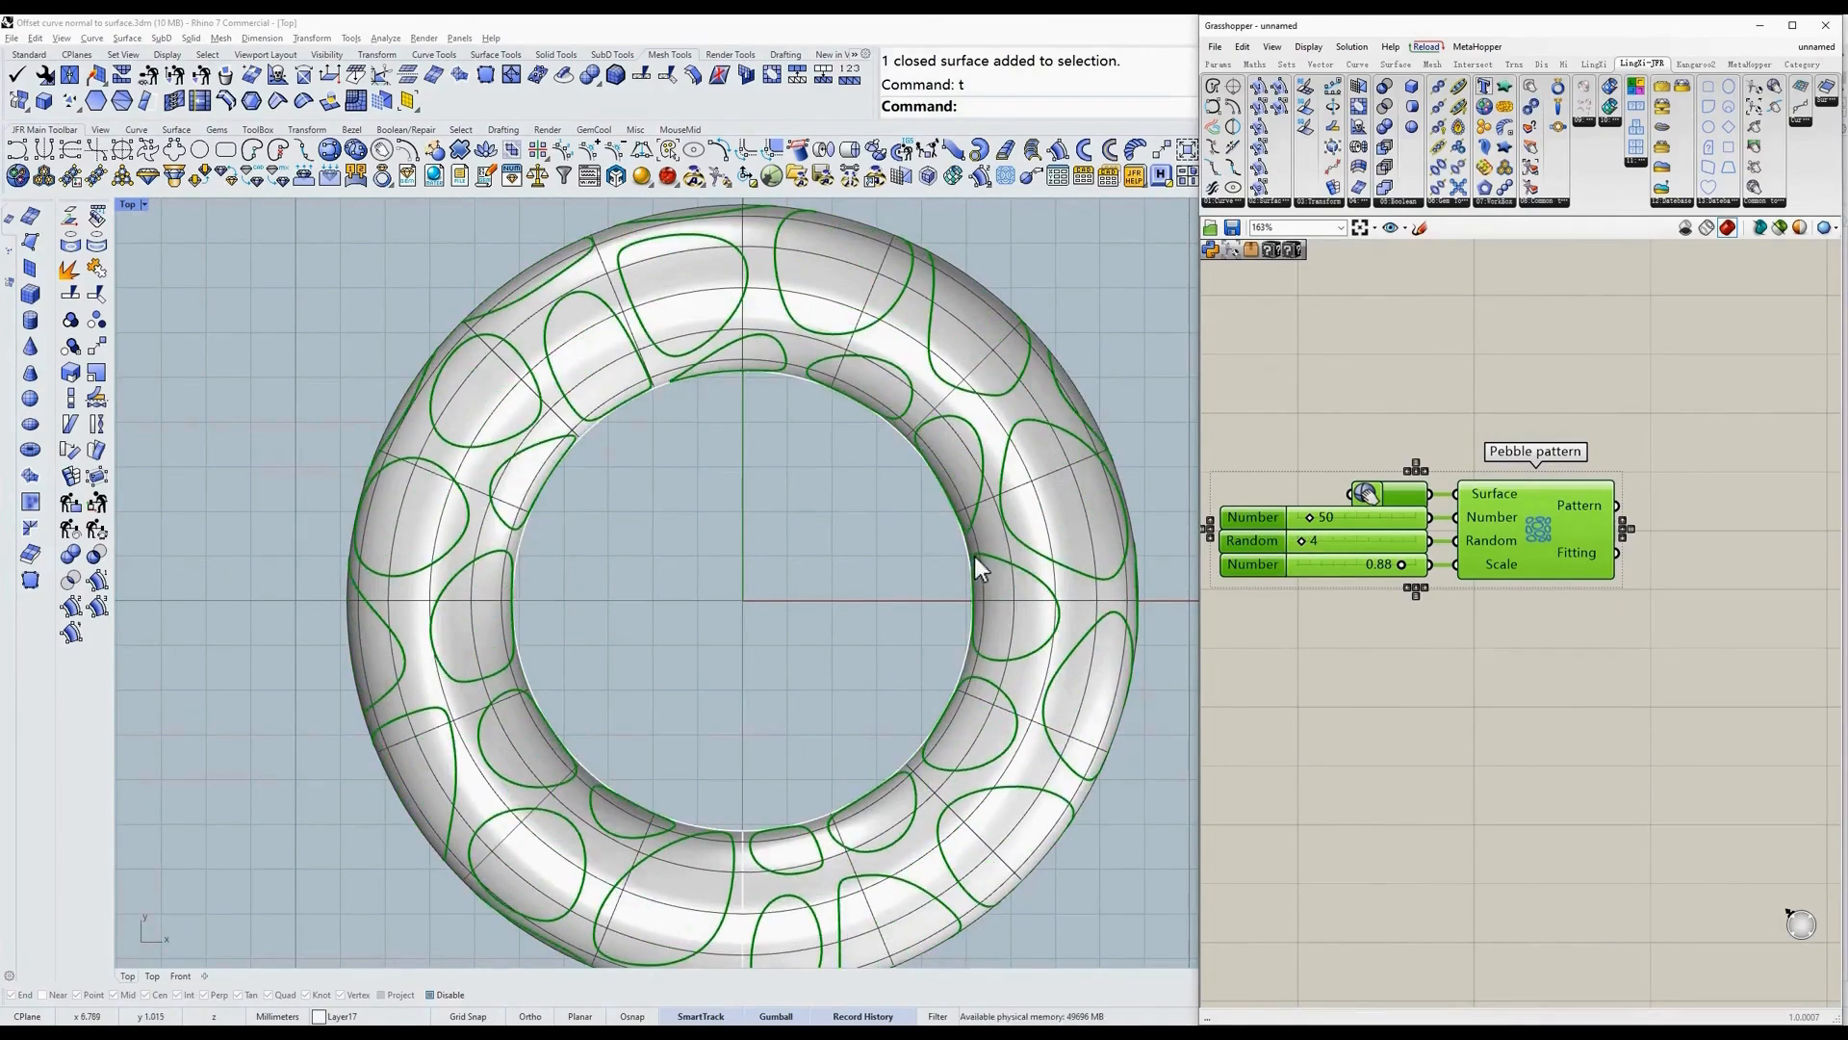
scroll(963, 539, "down", 2)
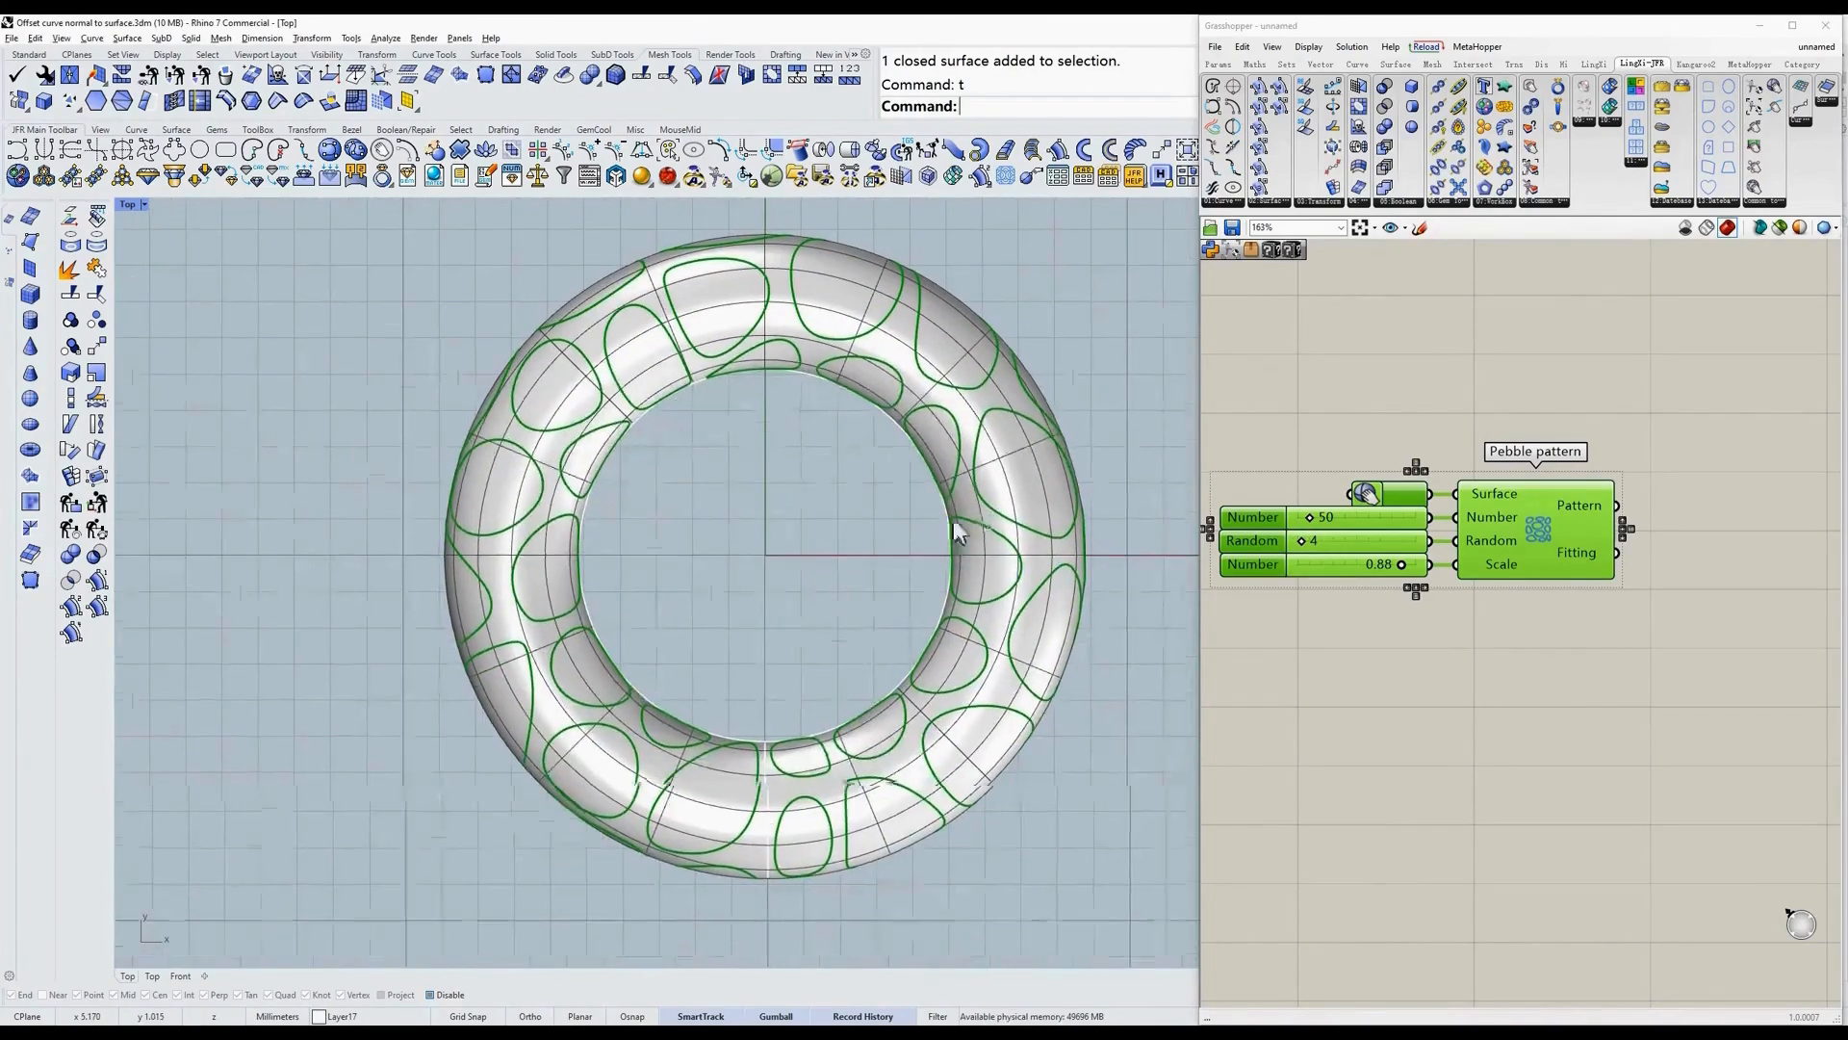
Bake the pebble curves by connecting the Pattern output to a Bake Group component, and close Grasshopper.
left_click(1477, 645)
right_click_drag(1595, 520, 1529, 516)
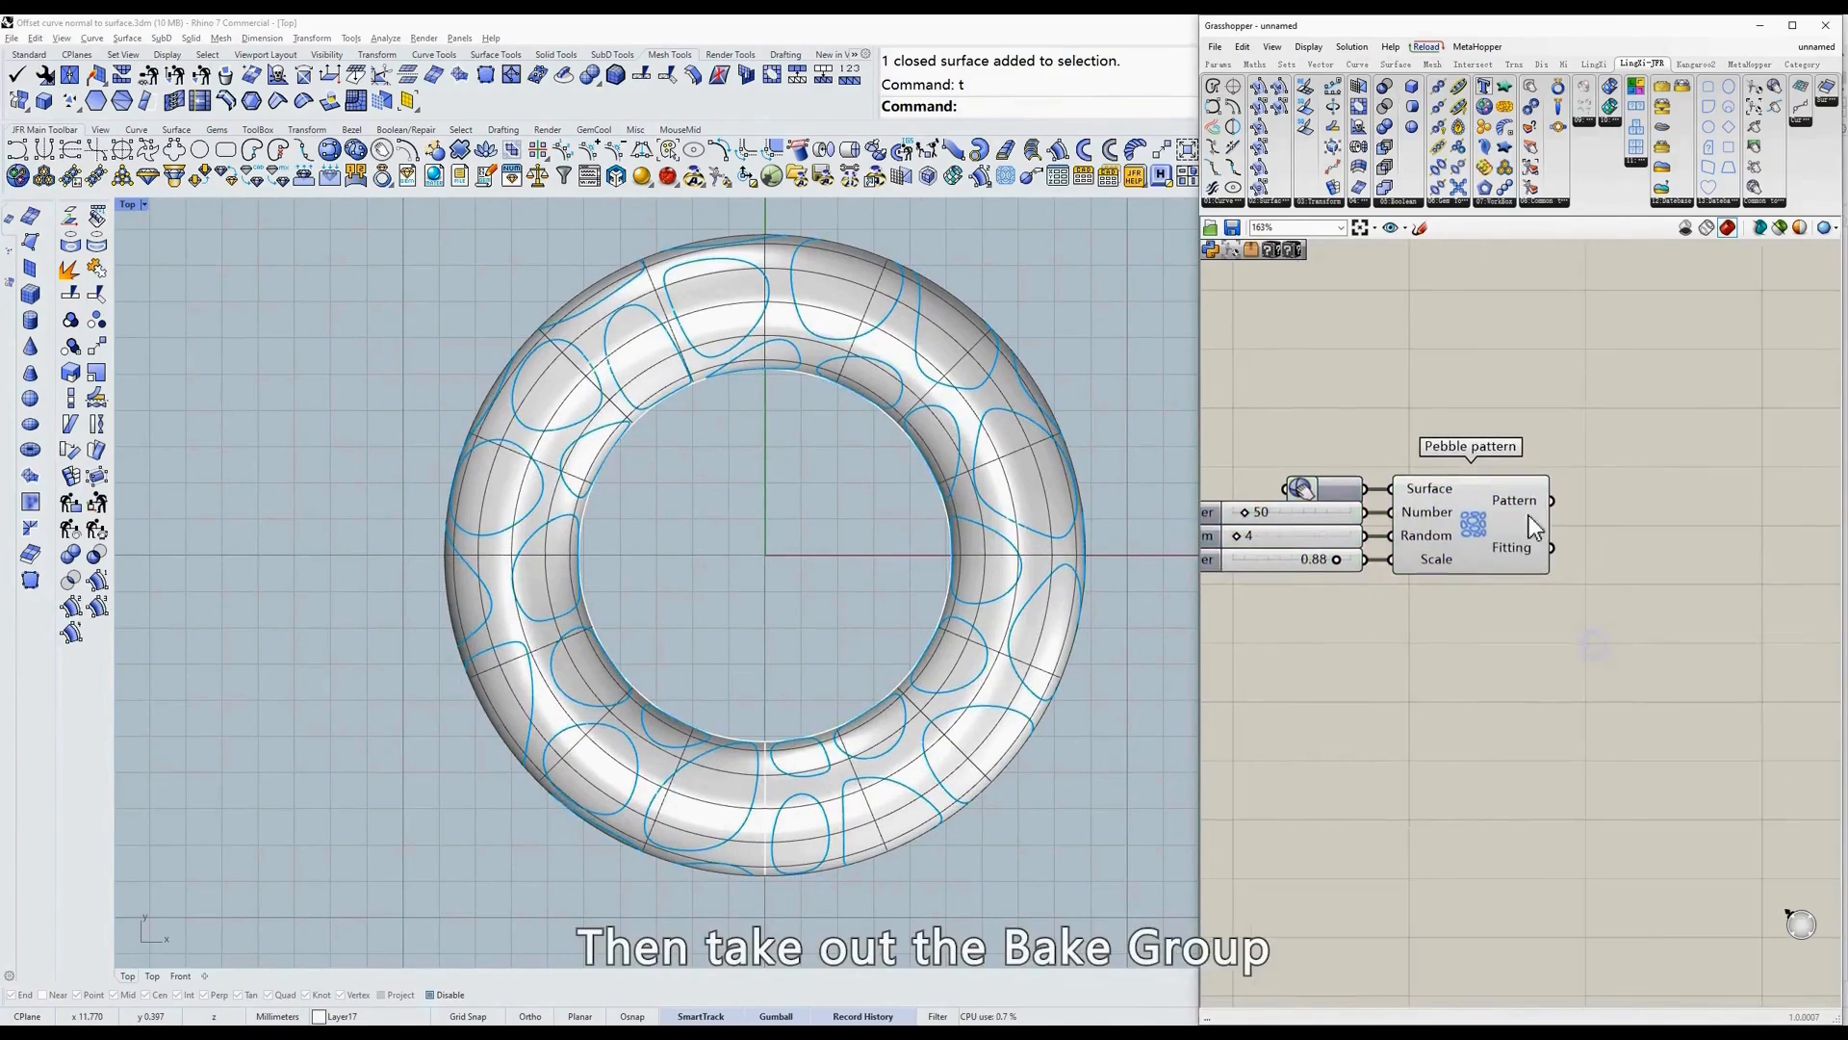
left_click(1763, 203)
left_click(1765, 246)
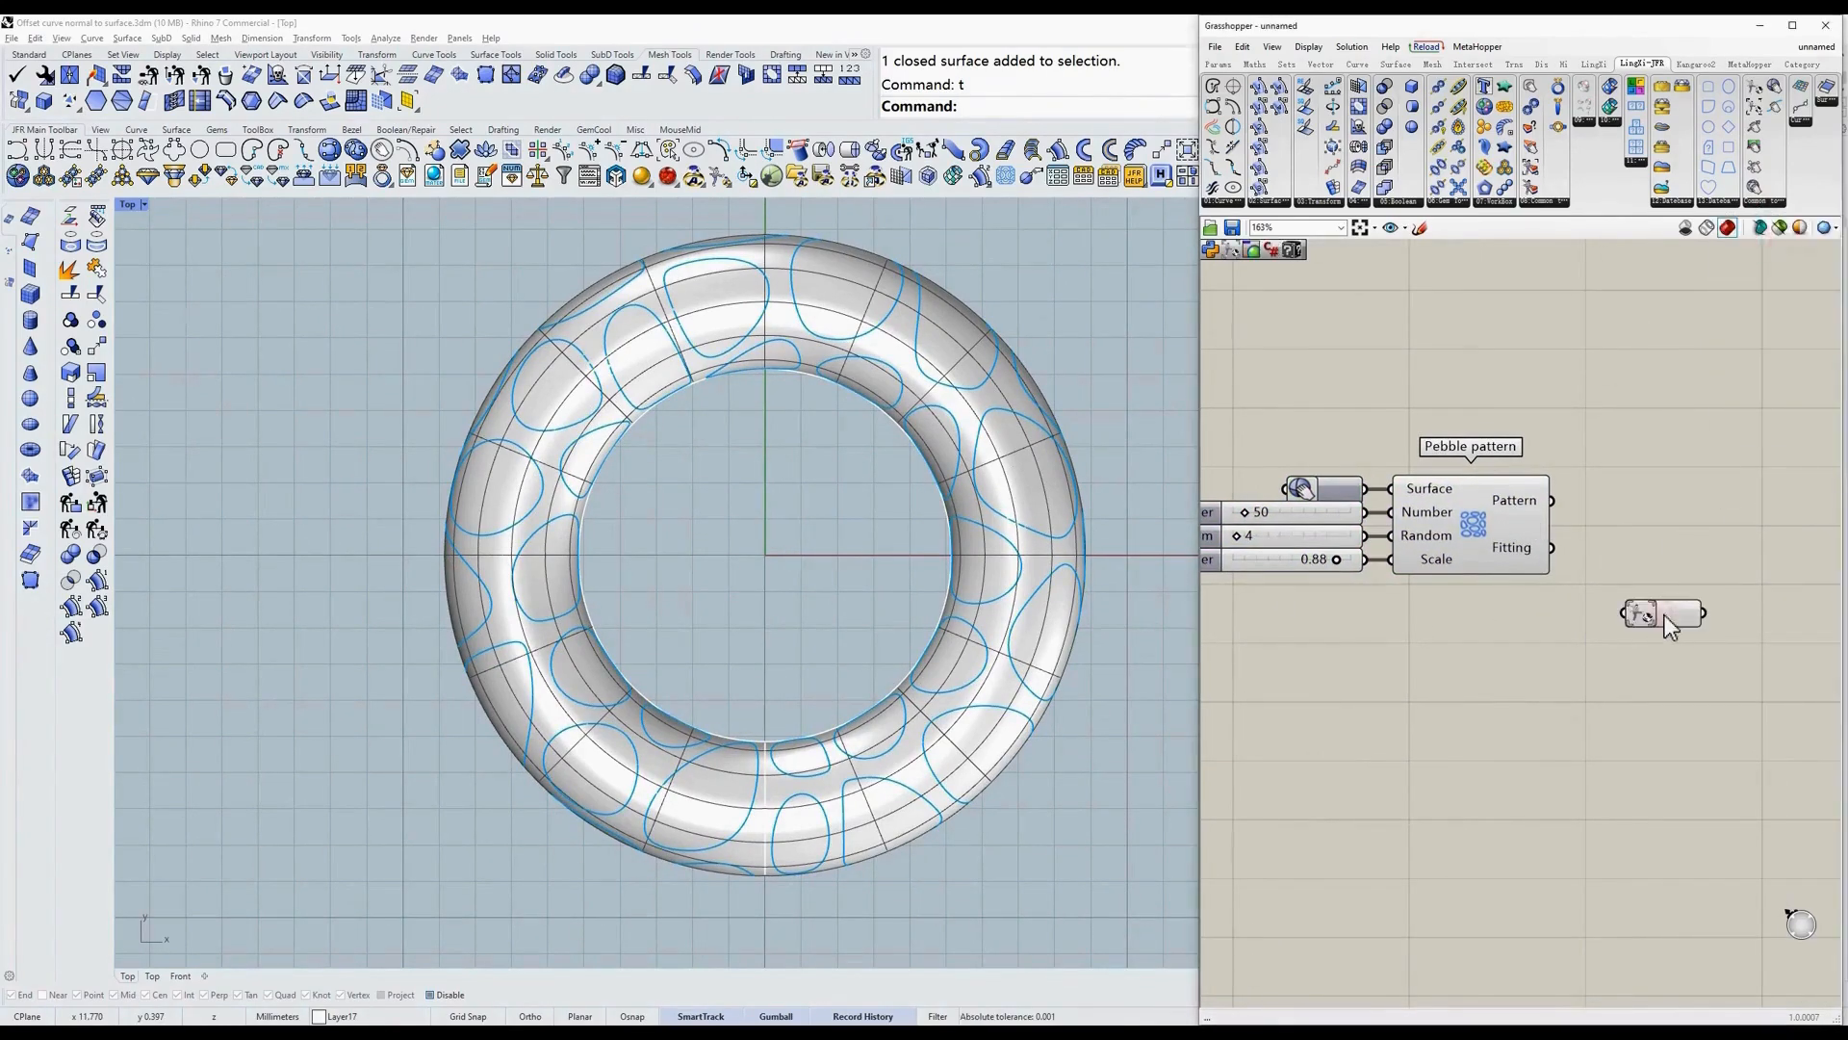
left_click(1665, 614)
left_click_drag(1551, 502, 1581, 524)
left_click_drag(1607, 610, 1623, 614)
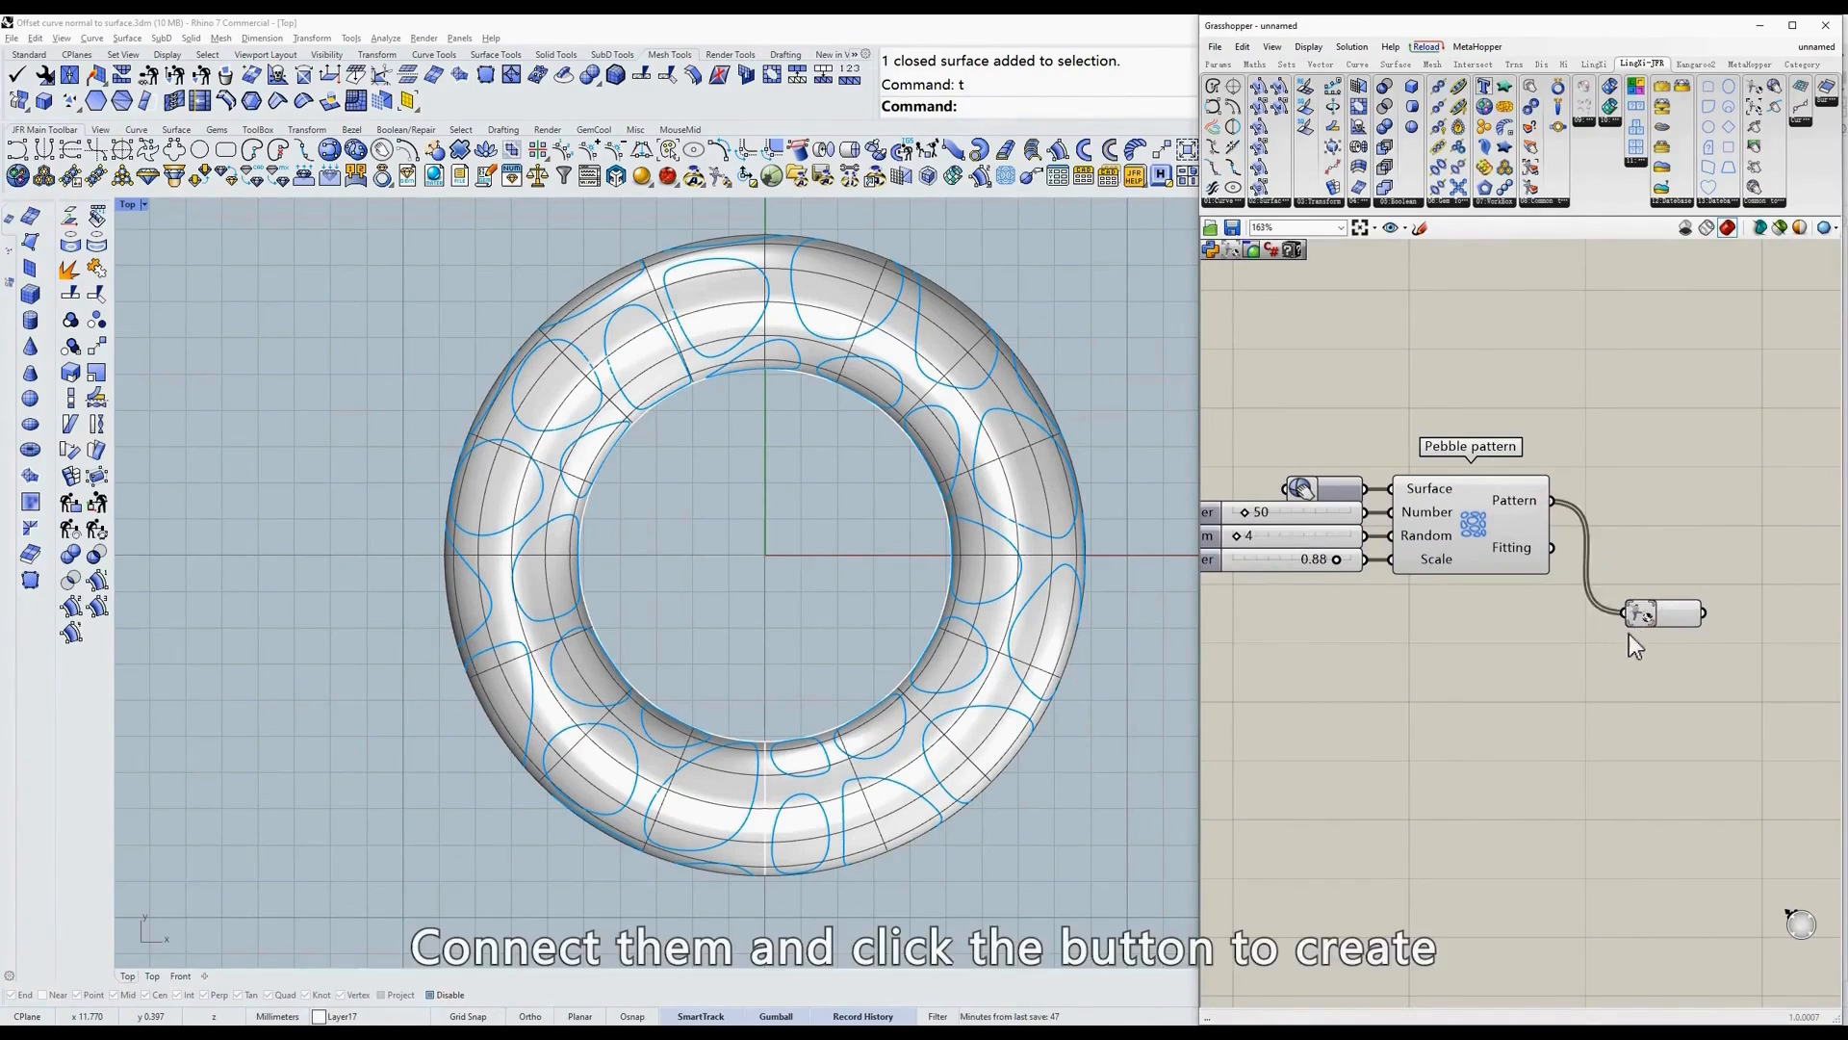
left_click(1829, 26)
Offset the pipe surface 0.4 mm inward as a non-solid surface with sharp corners, flipping the offset direction.
right_click_drag(882, 375, 871, 528, "ctrl+shift")
scroll(876, 333, "up", 6)
scroll(851, 537, "down", 2)
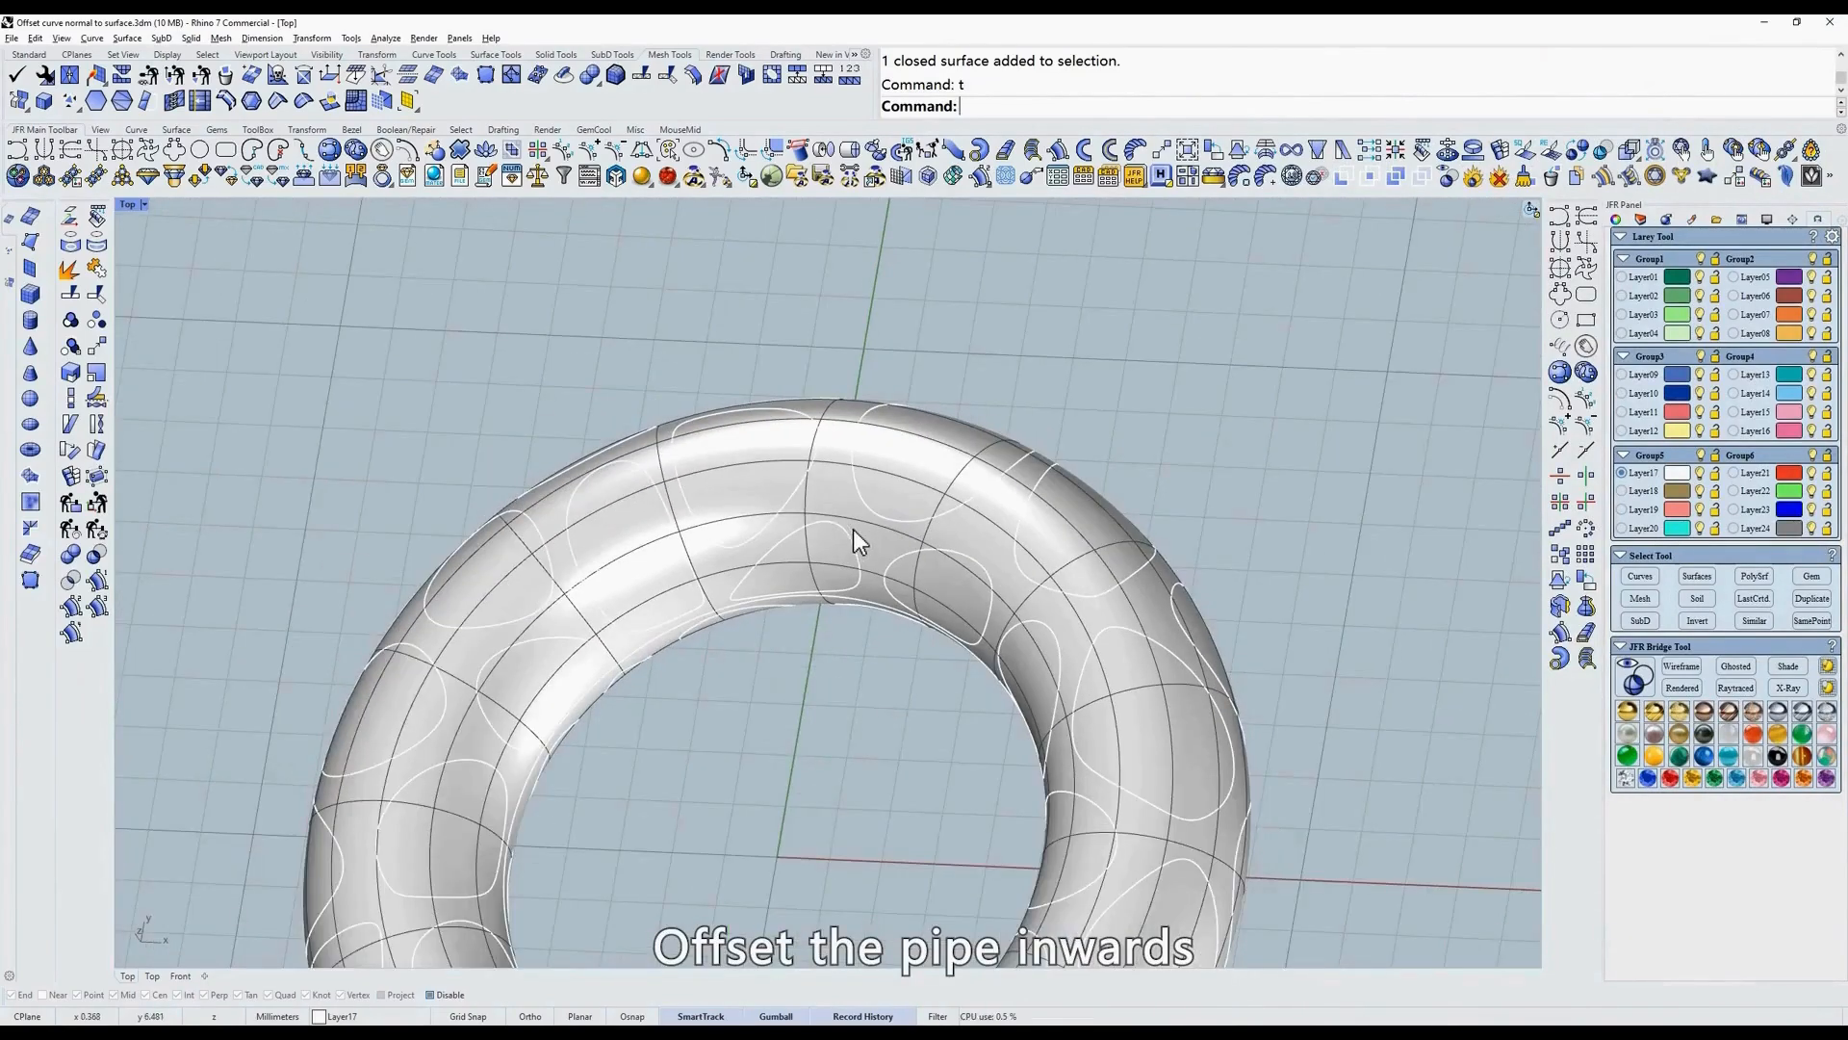
left_click(857, 527)
type("w")
key("Return")
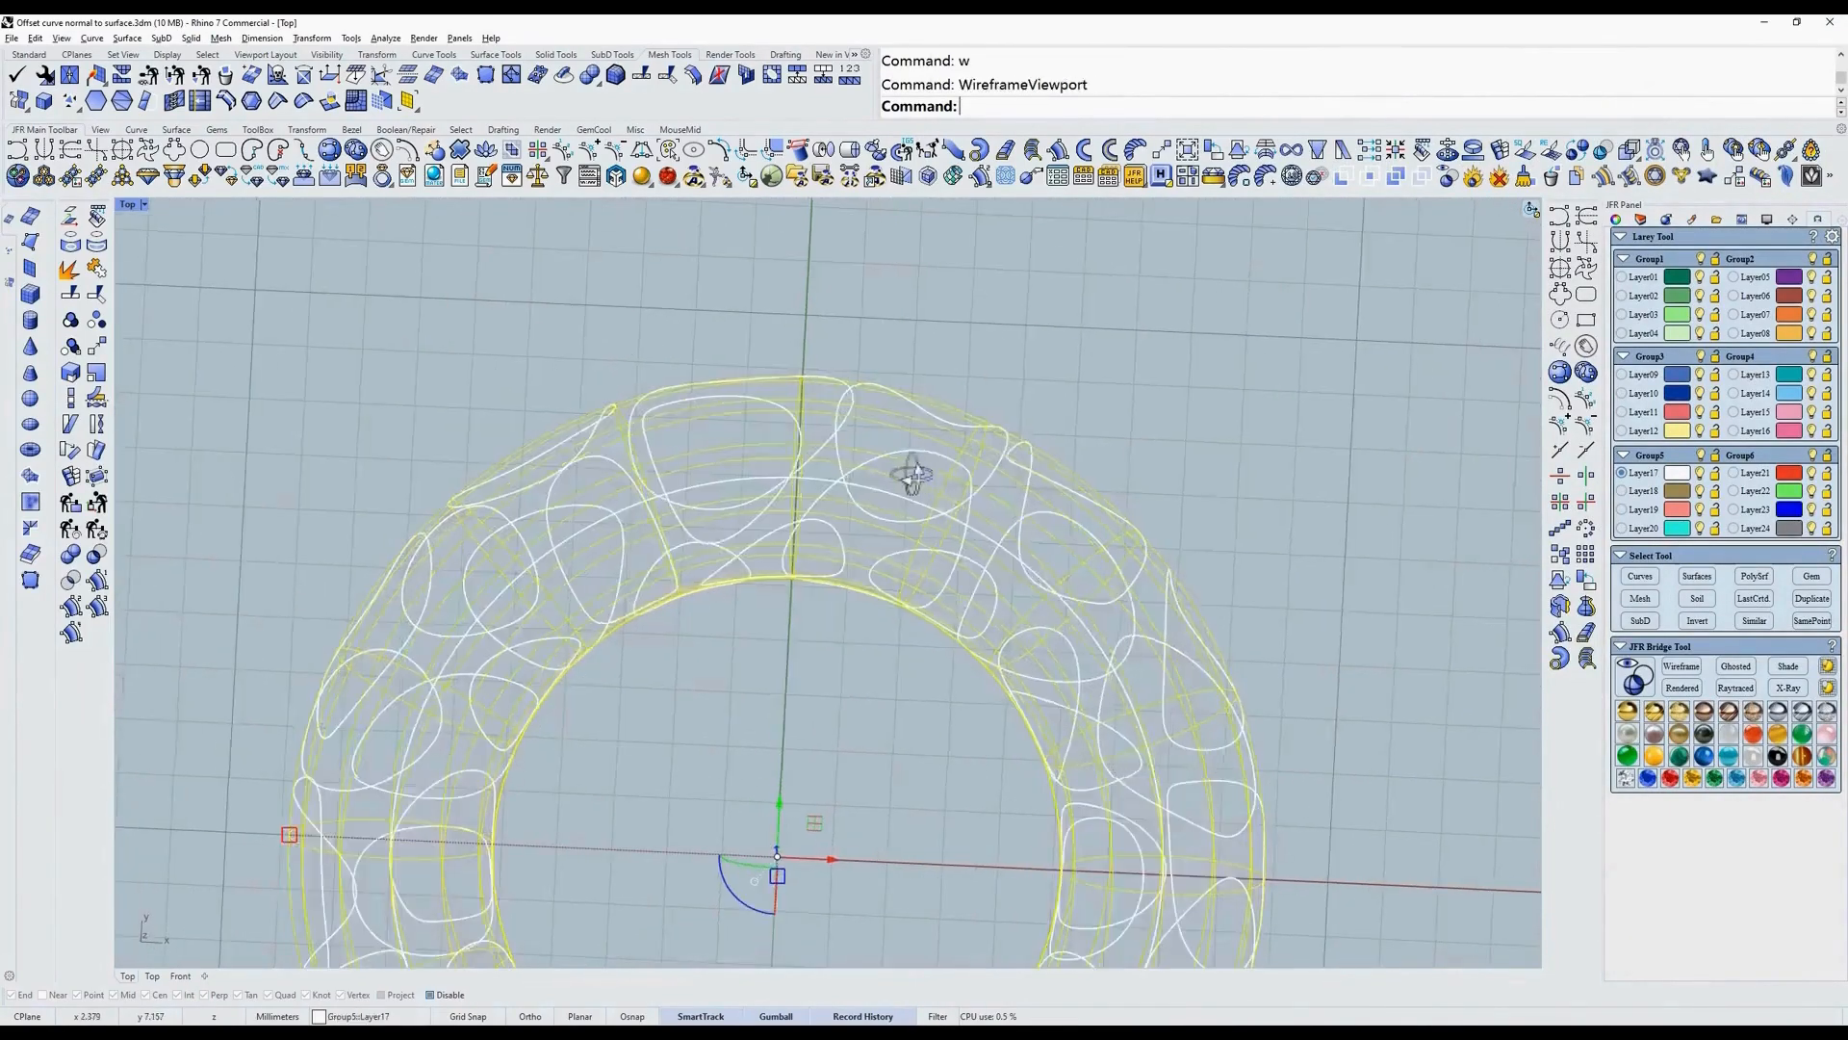
right_click_drag(912, 474, 1019, 424, "ctrl+shift")
scroll(1016, 434, "up", 4)
left_click(483, 56)
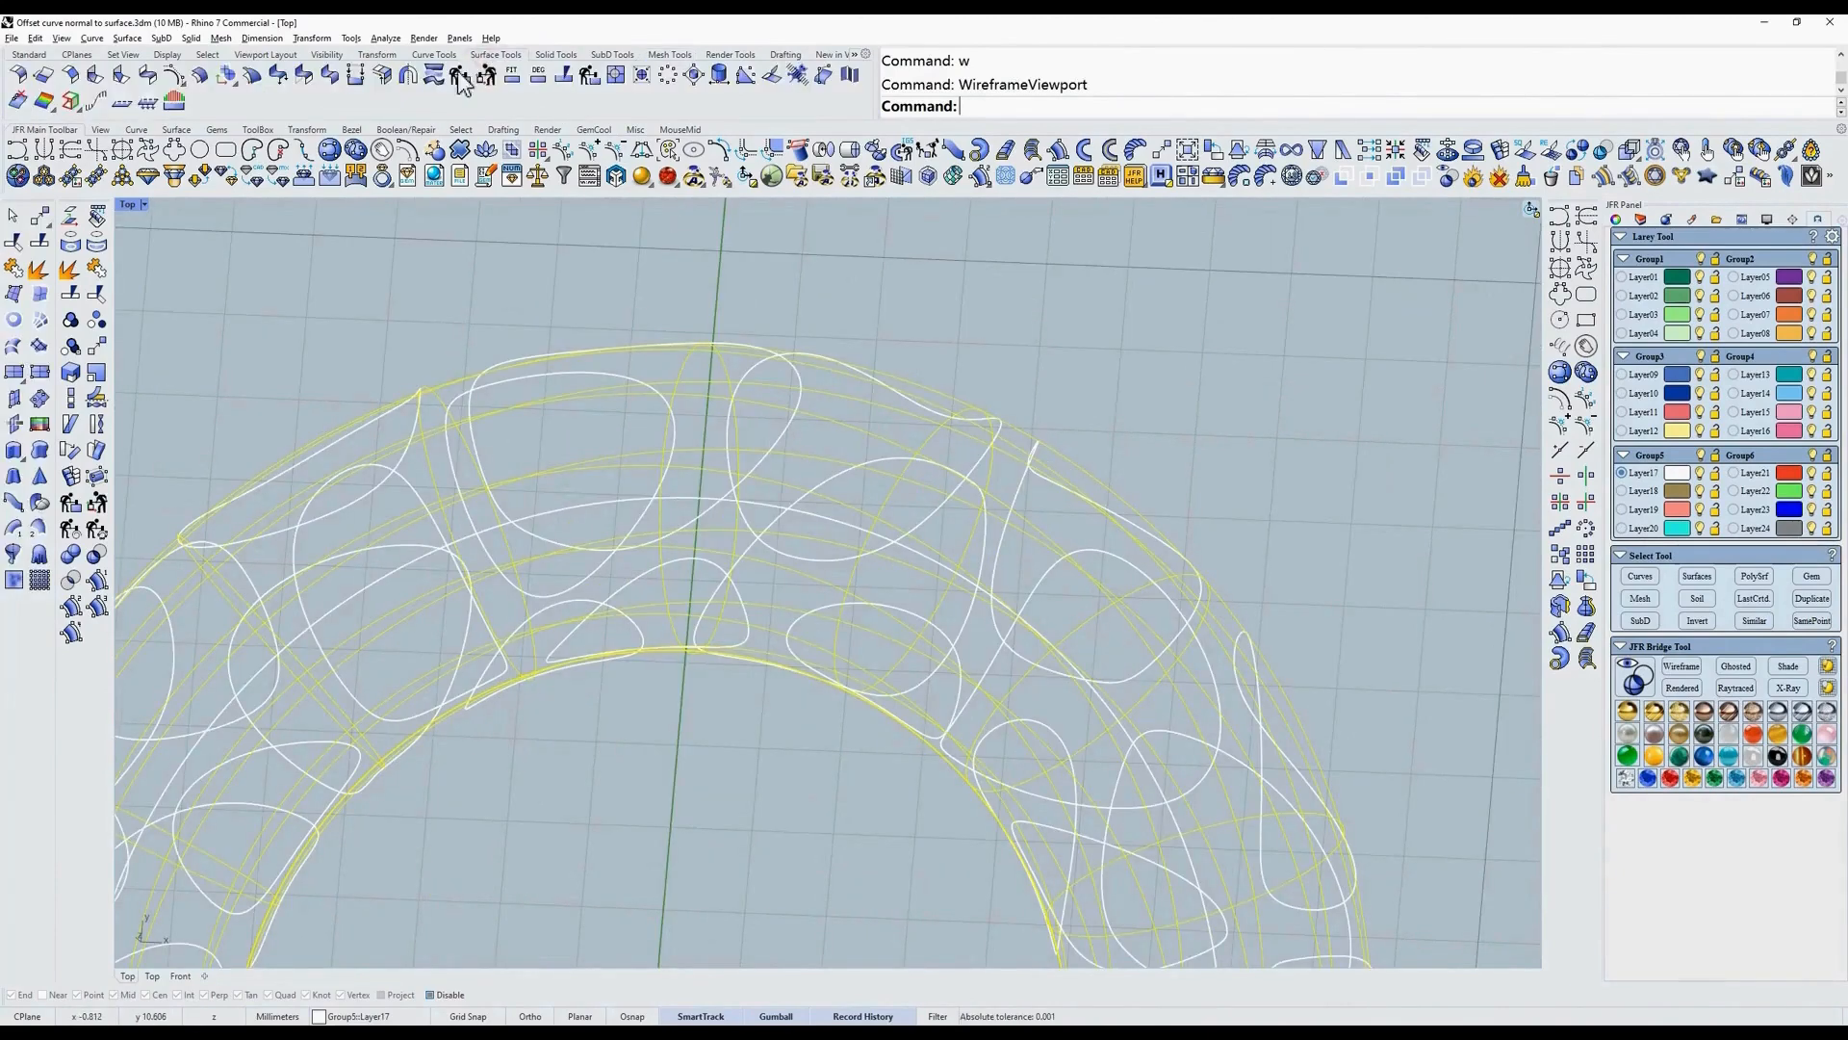
left_click(206, 77)
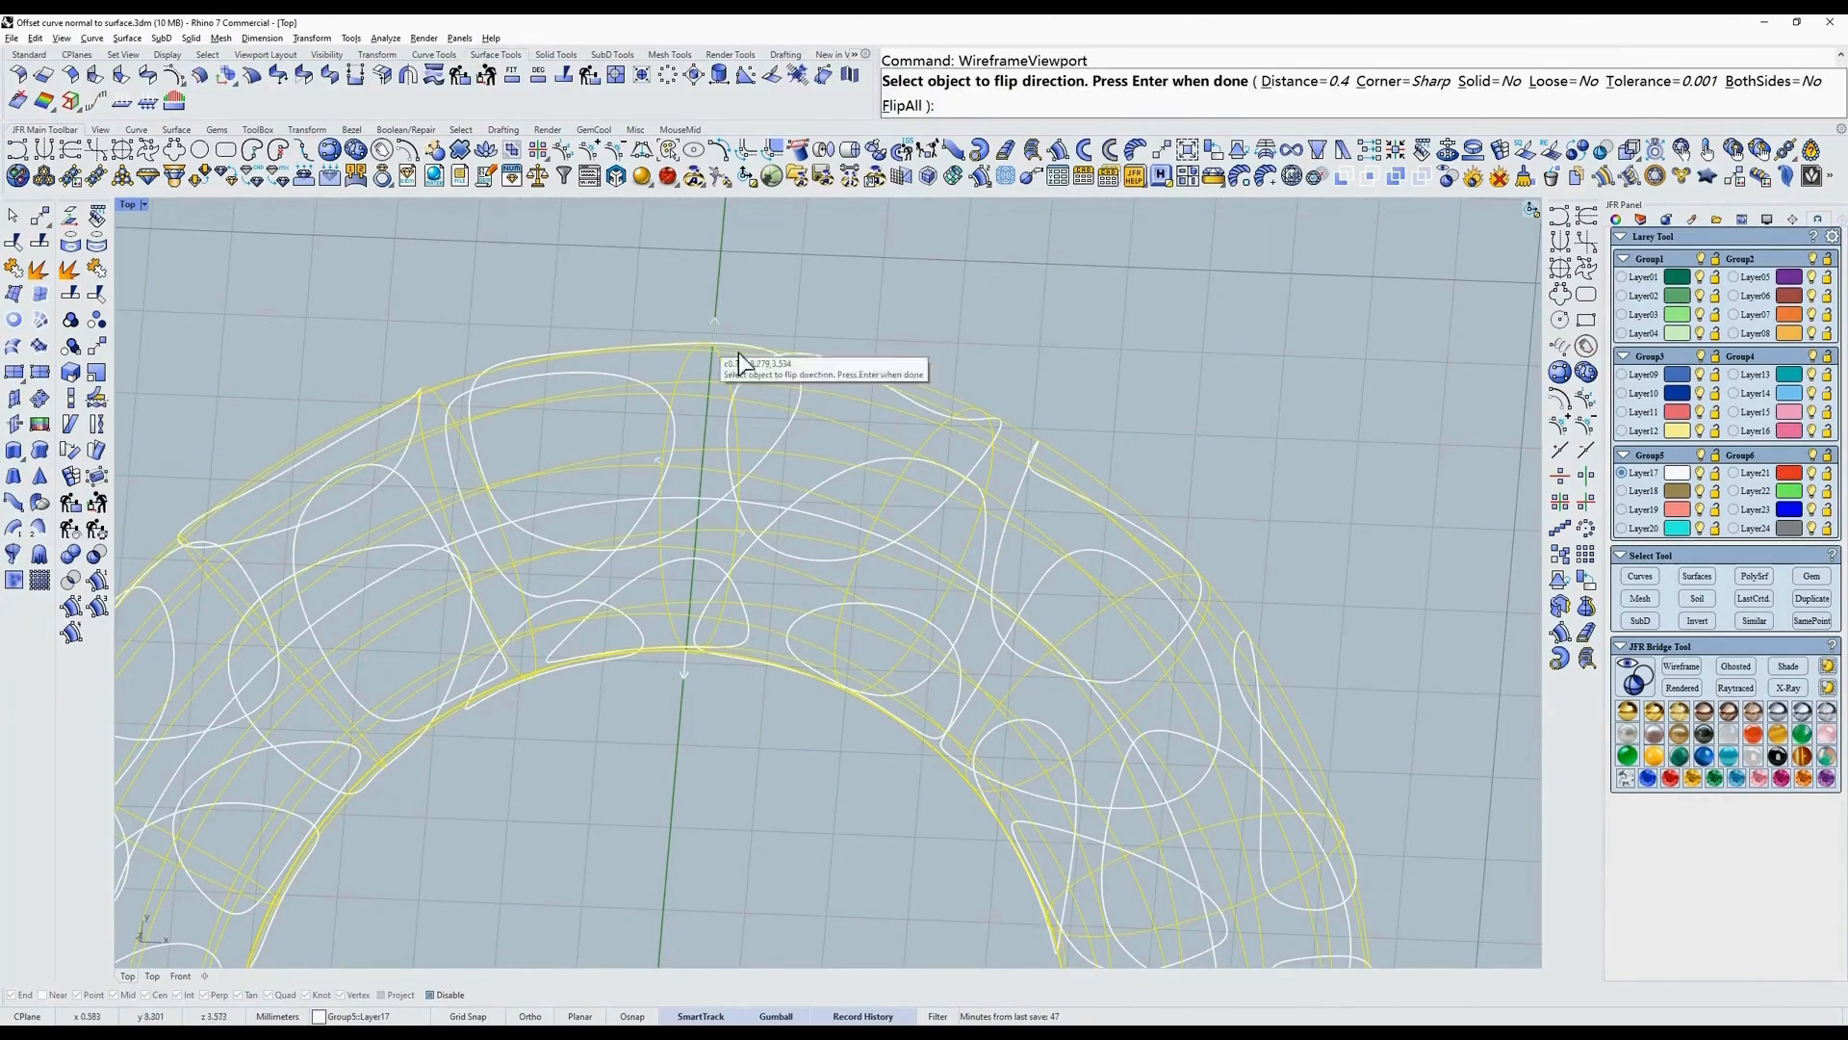
left_click(904, 106)
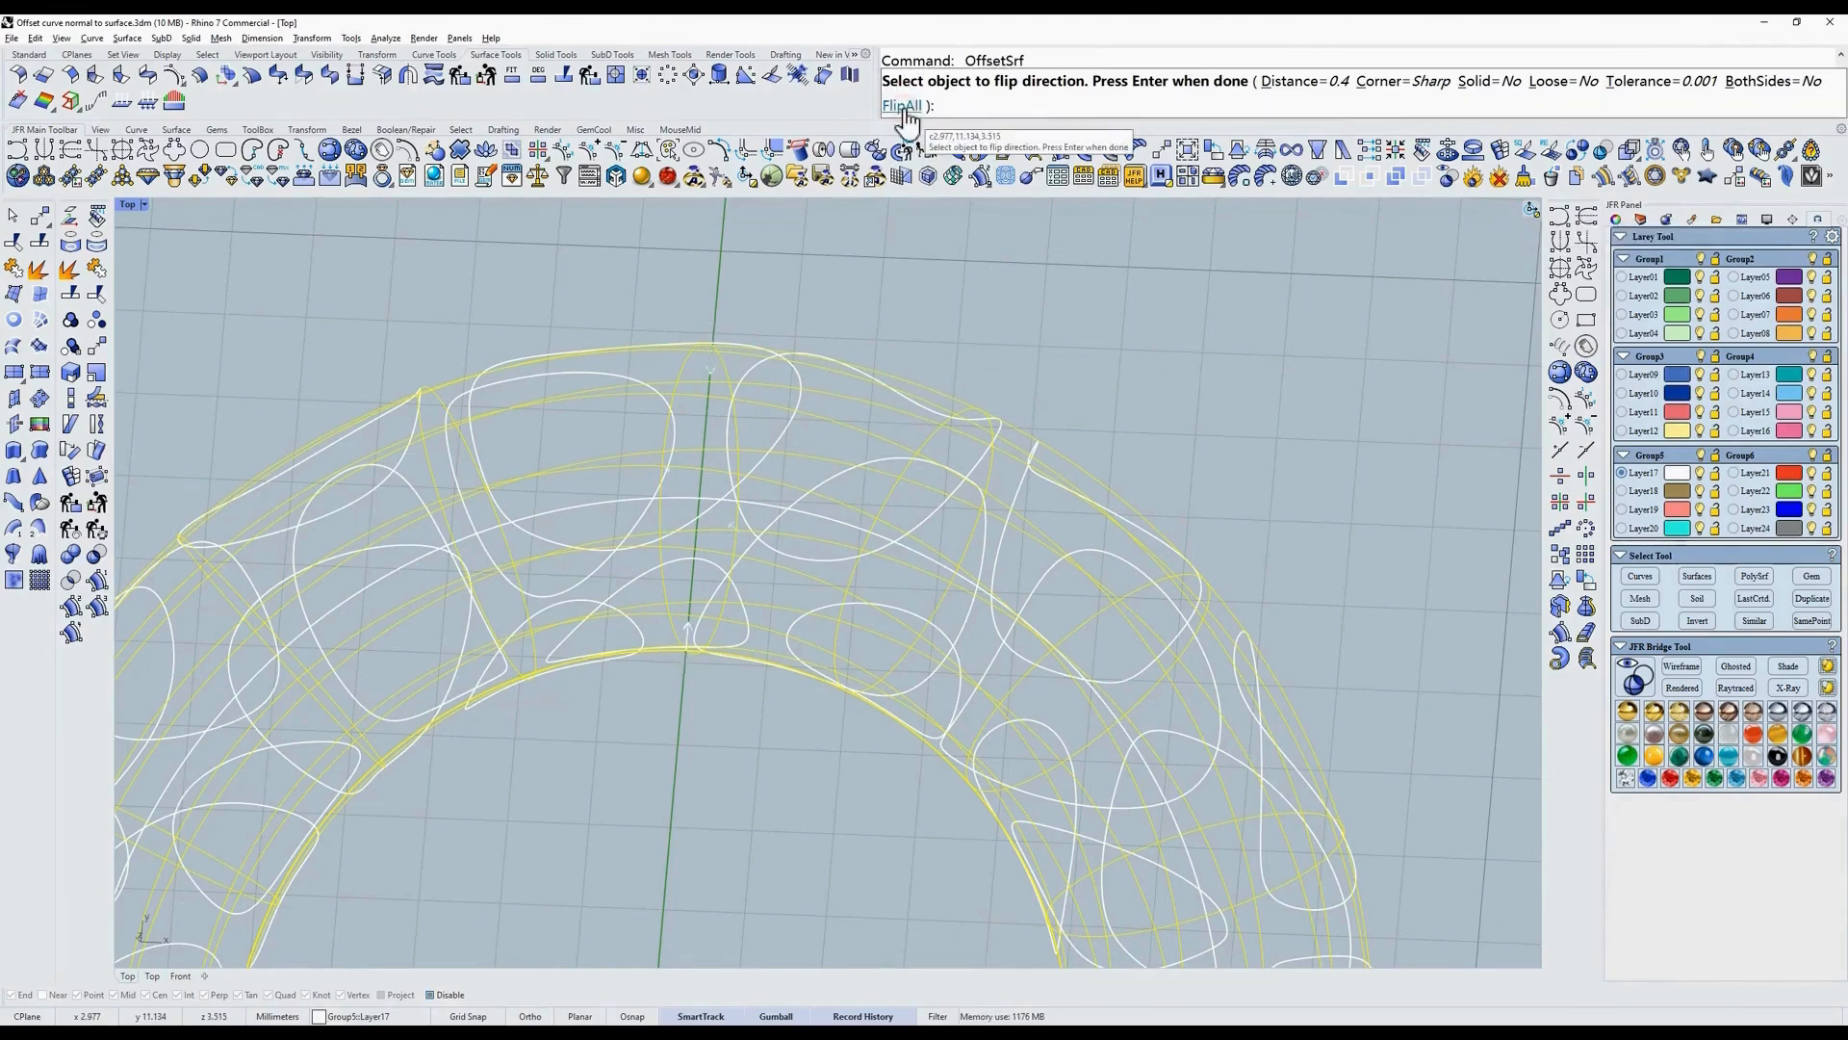
right_click(974, 412)
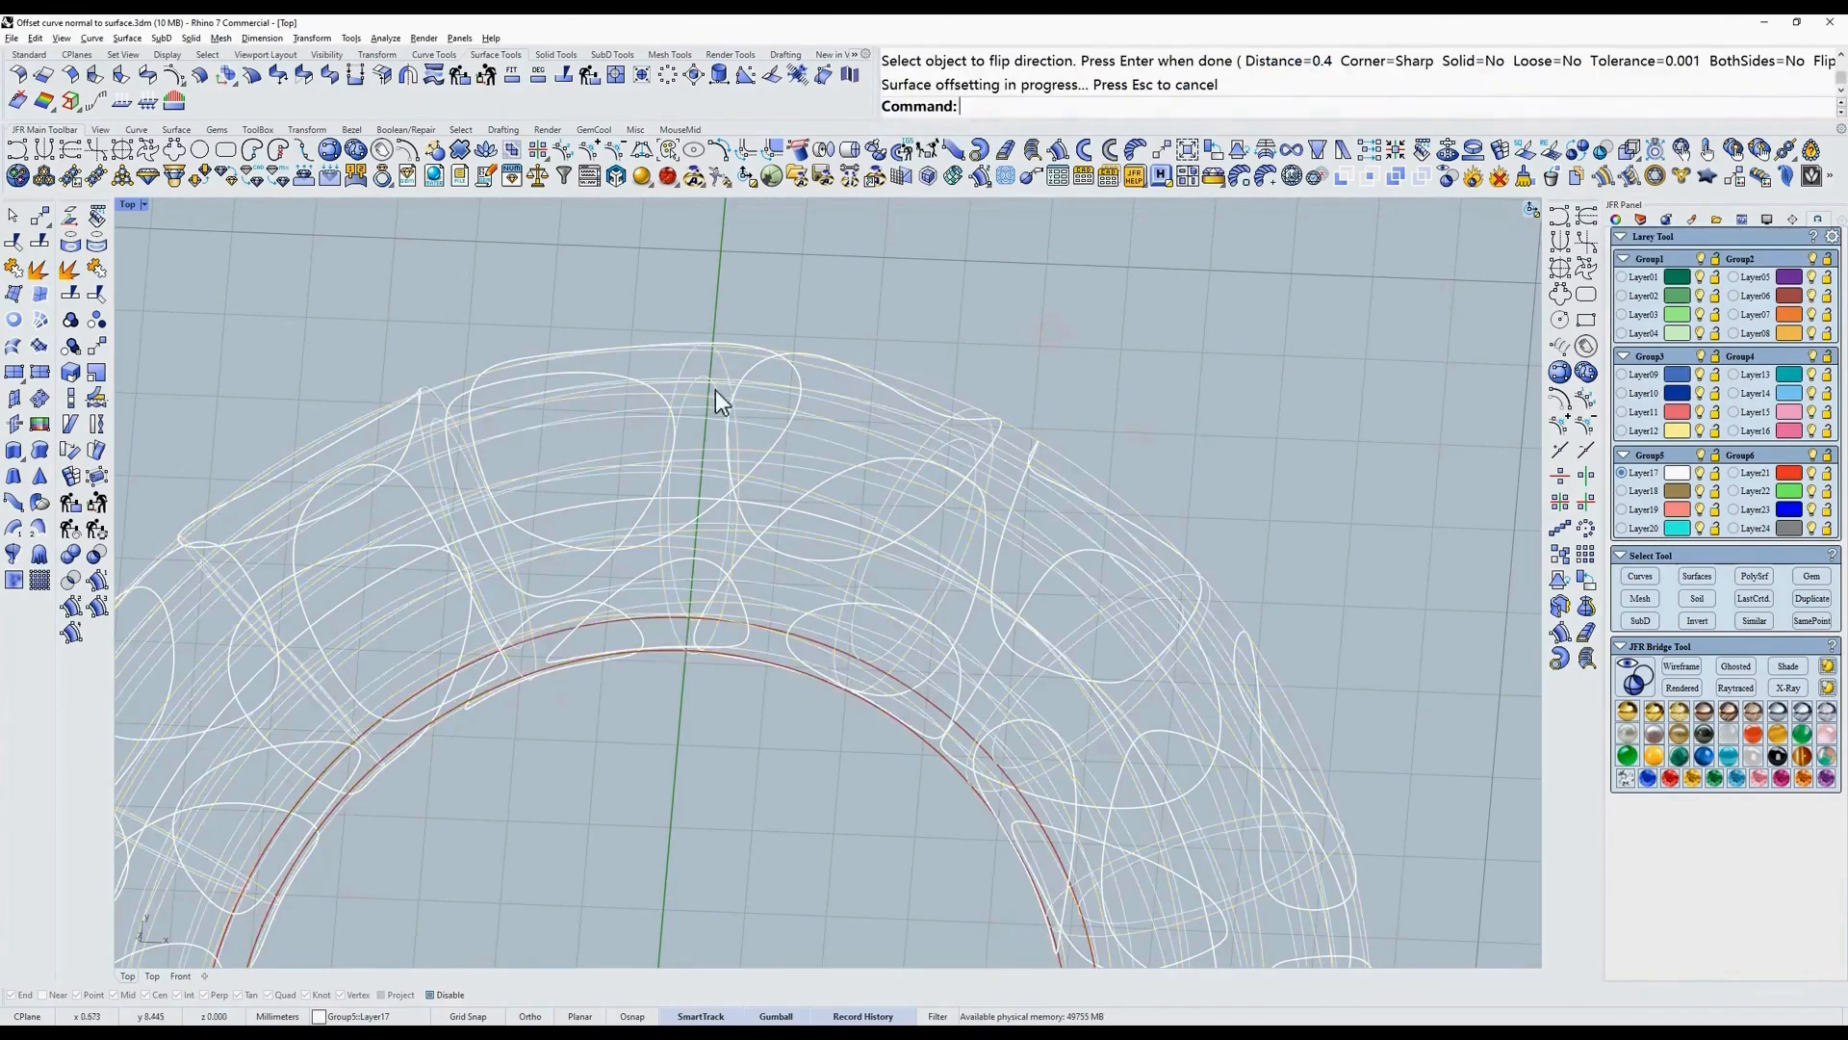
Check the inner offset pipe against the outer pipe and pebble curves, and return to the shaded display.
left_click(696, 388)
scroll(693, 375, "up", 3)
scroll(731, 409, "down", 2)
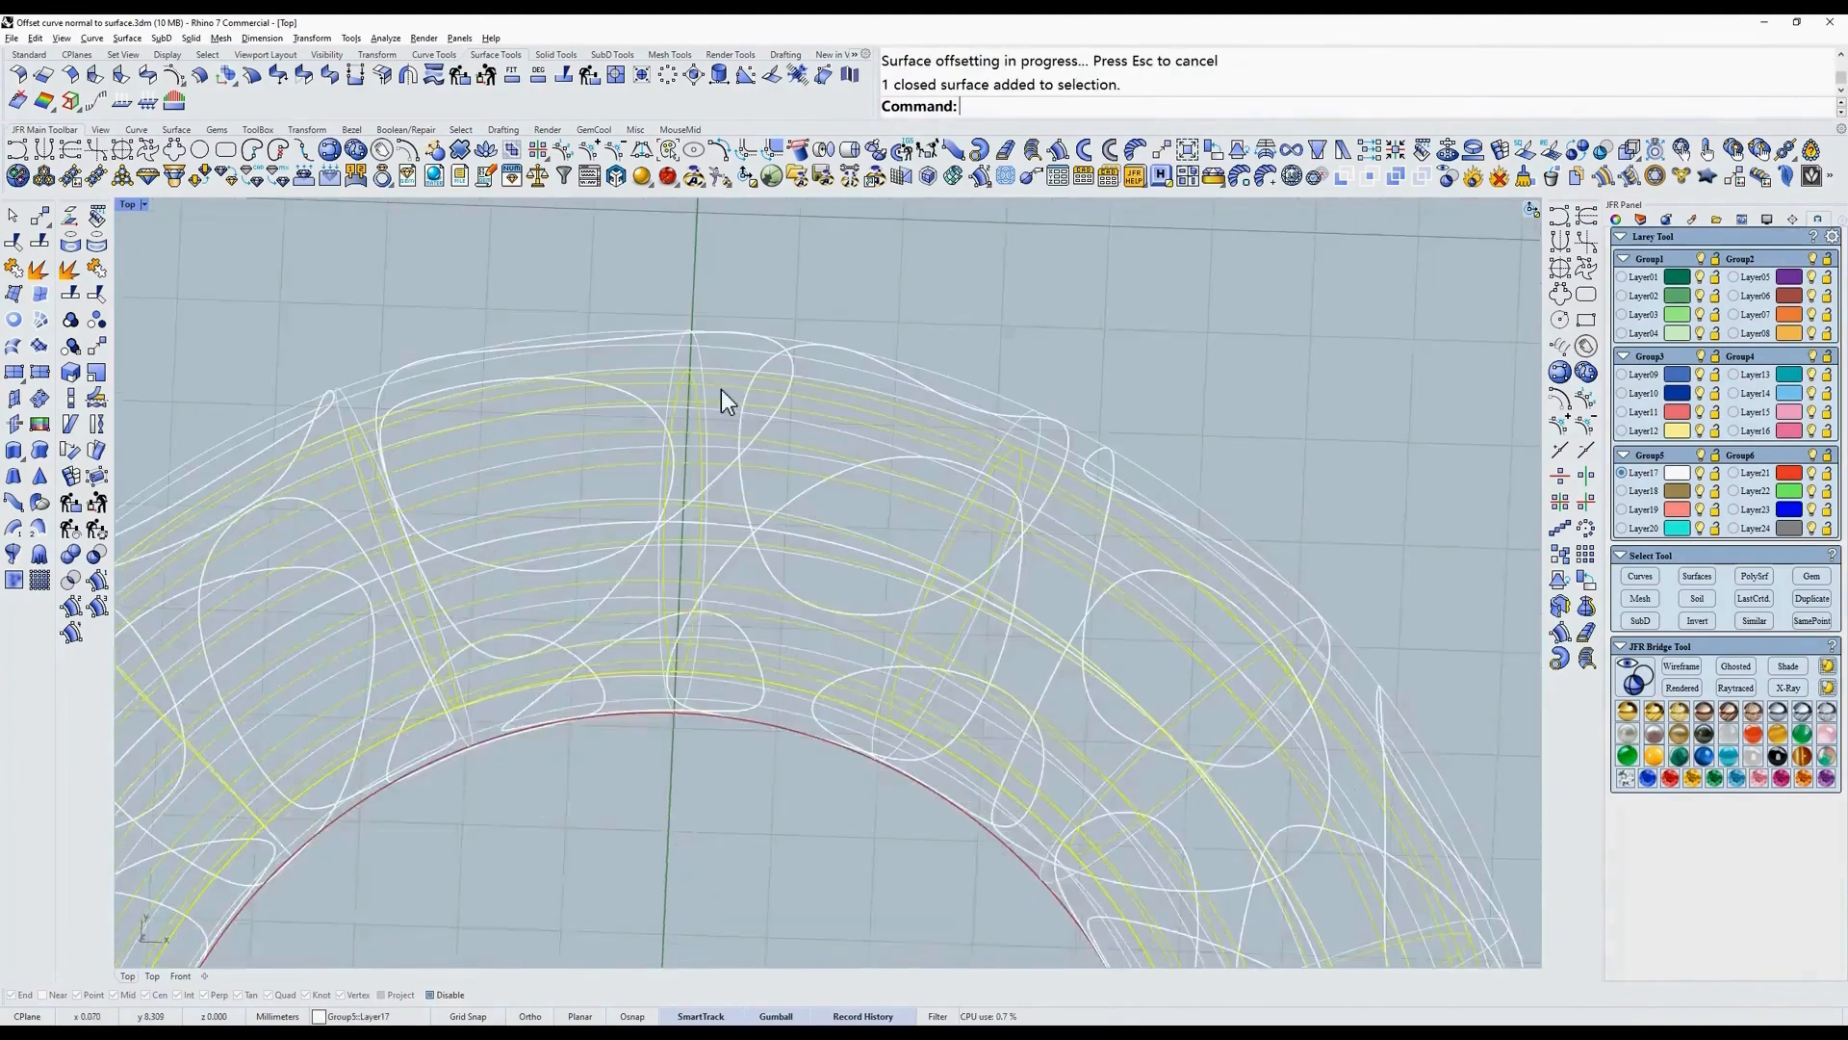
scroll(720, 390, "down", 4)
type("3")
key("Return")
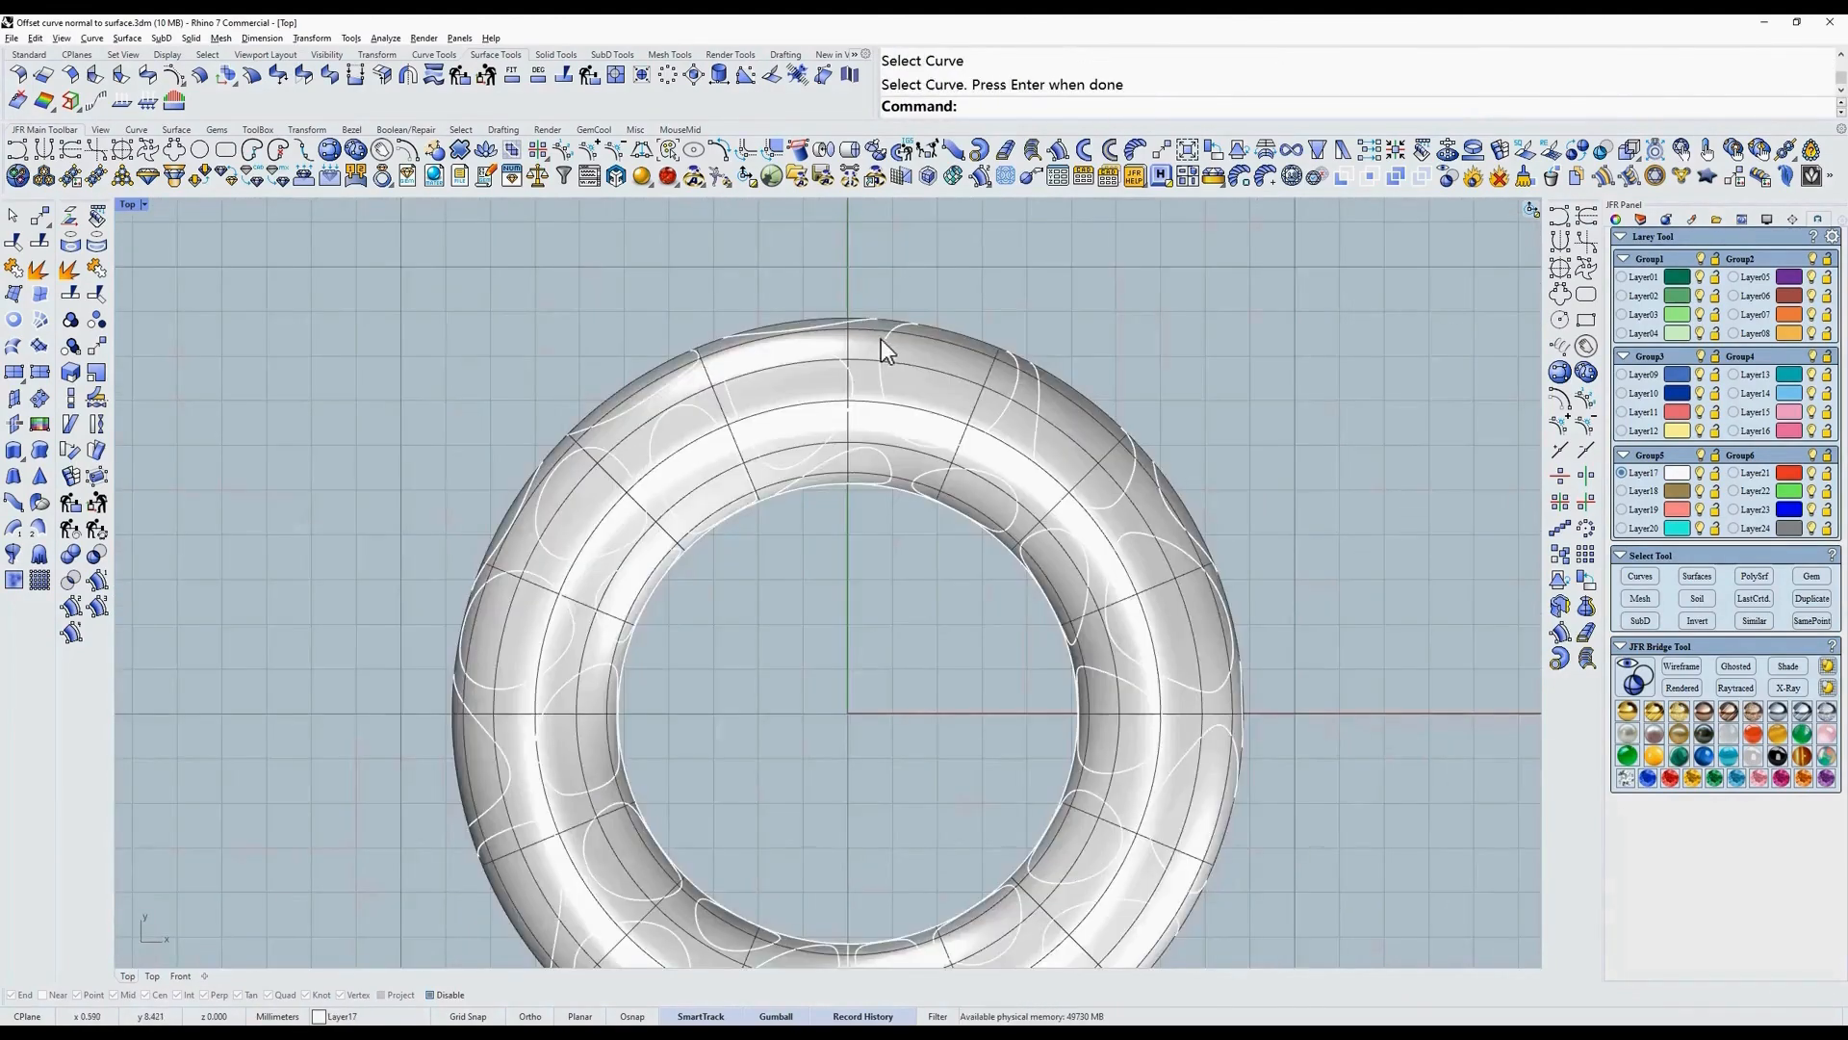
Offset the pebble curves normal to the outer pipe on both sides, by more than 0.4 mm, to generate ribbon surfaces.
left_click(886, 339)
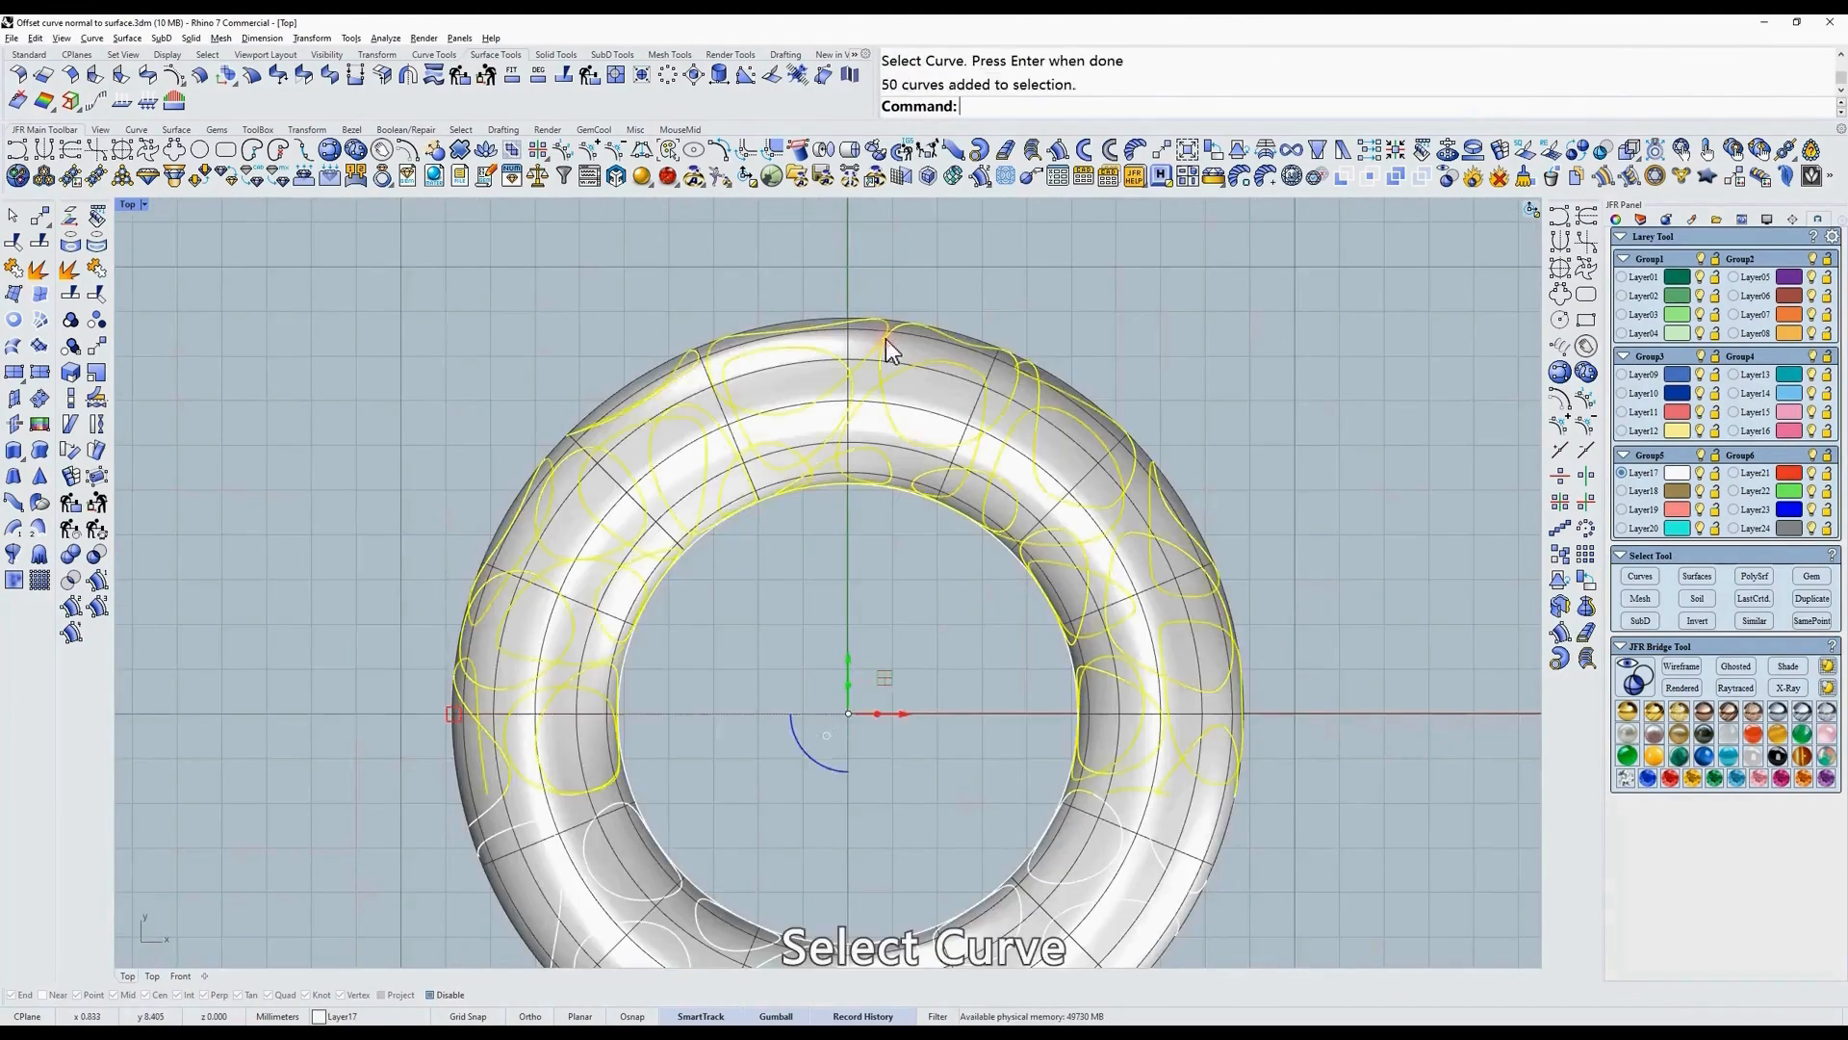
right_click_drag(921, 318, 911, 287, "ctrl+shift")
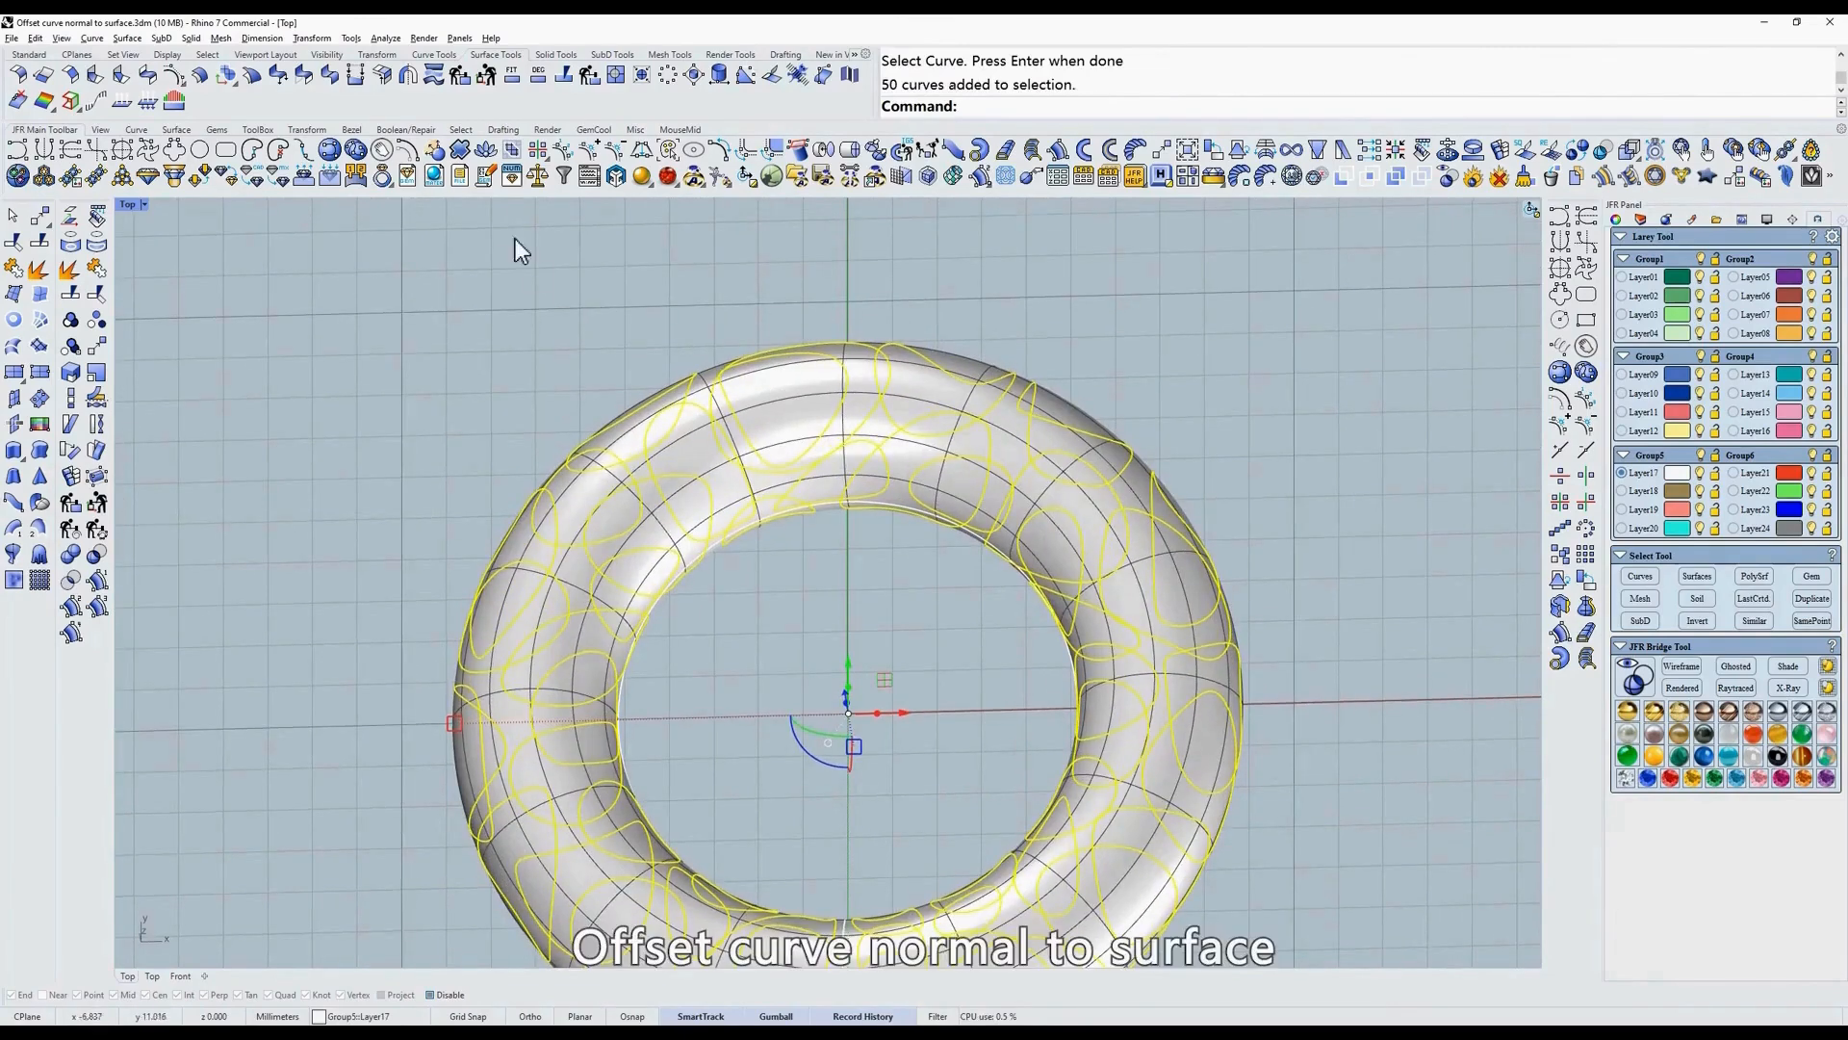
left_click(436, 171)
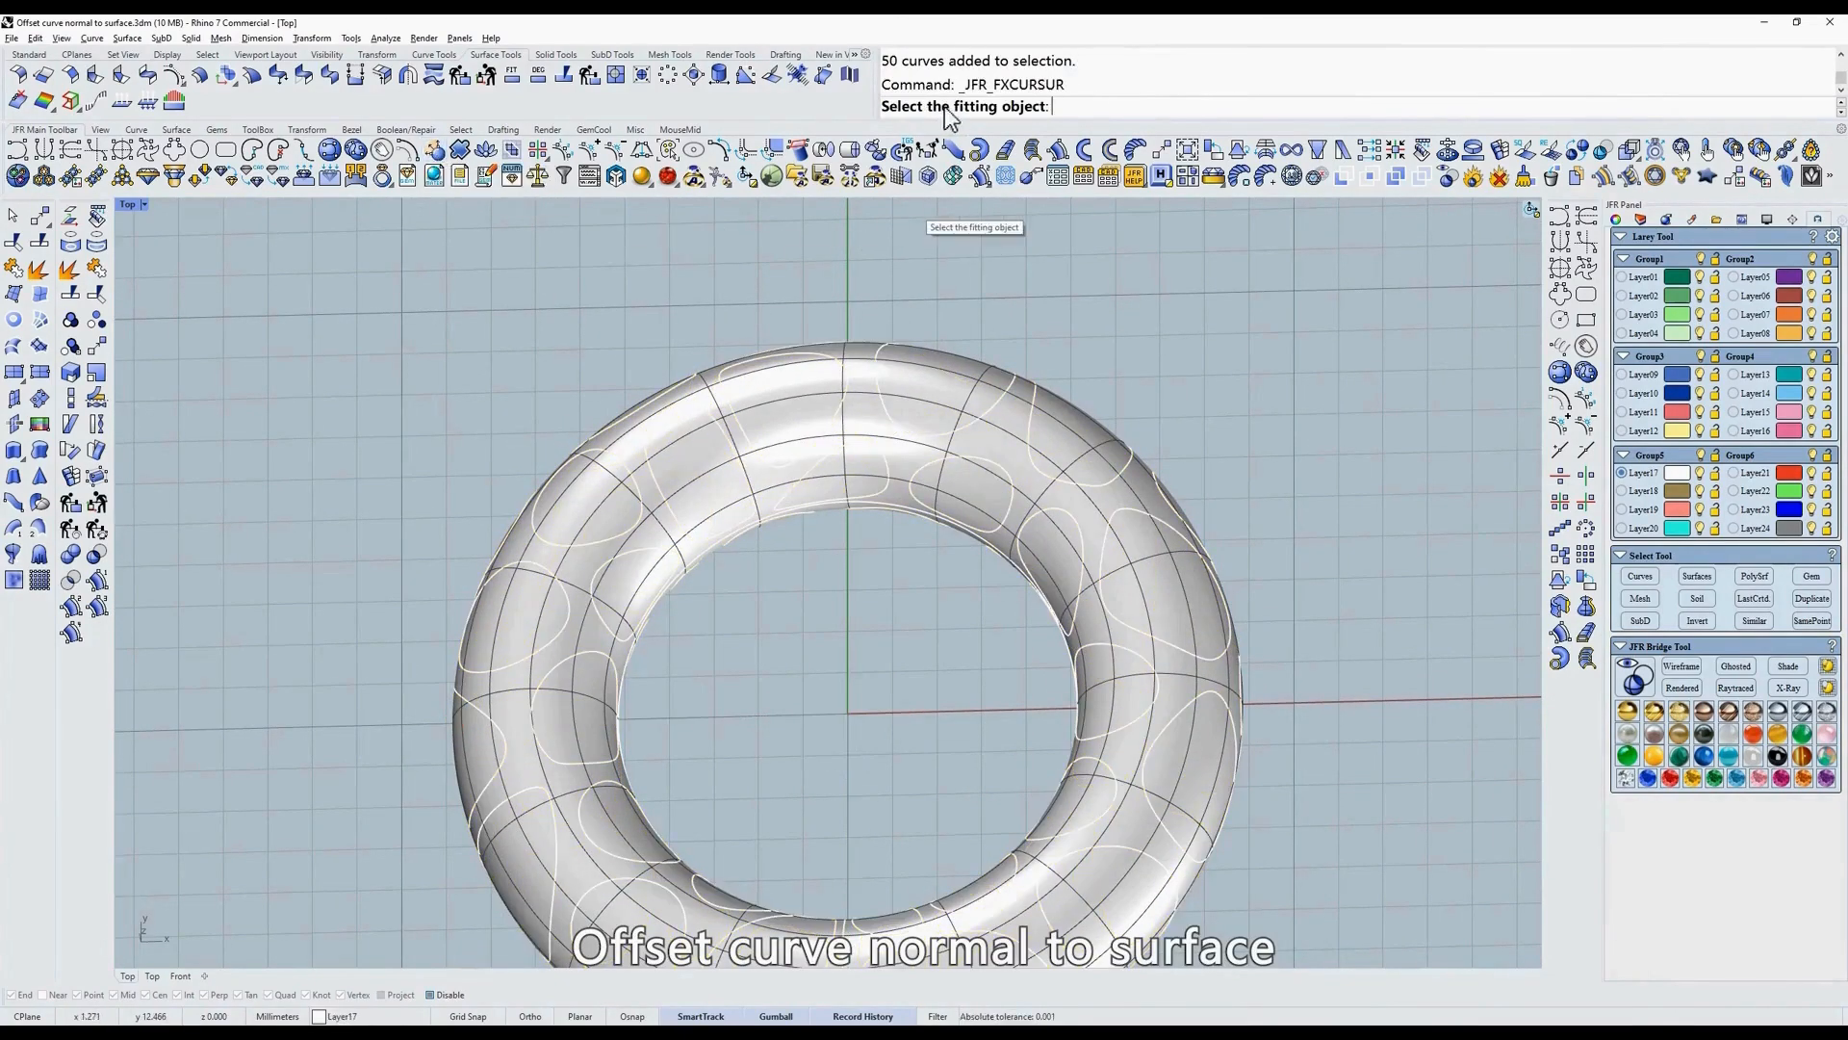
left_click(907, 390)
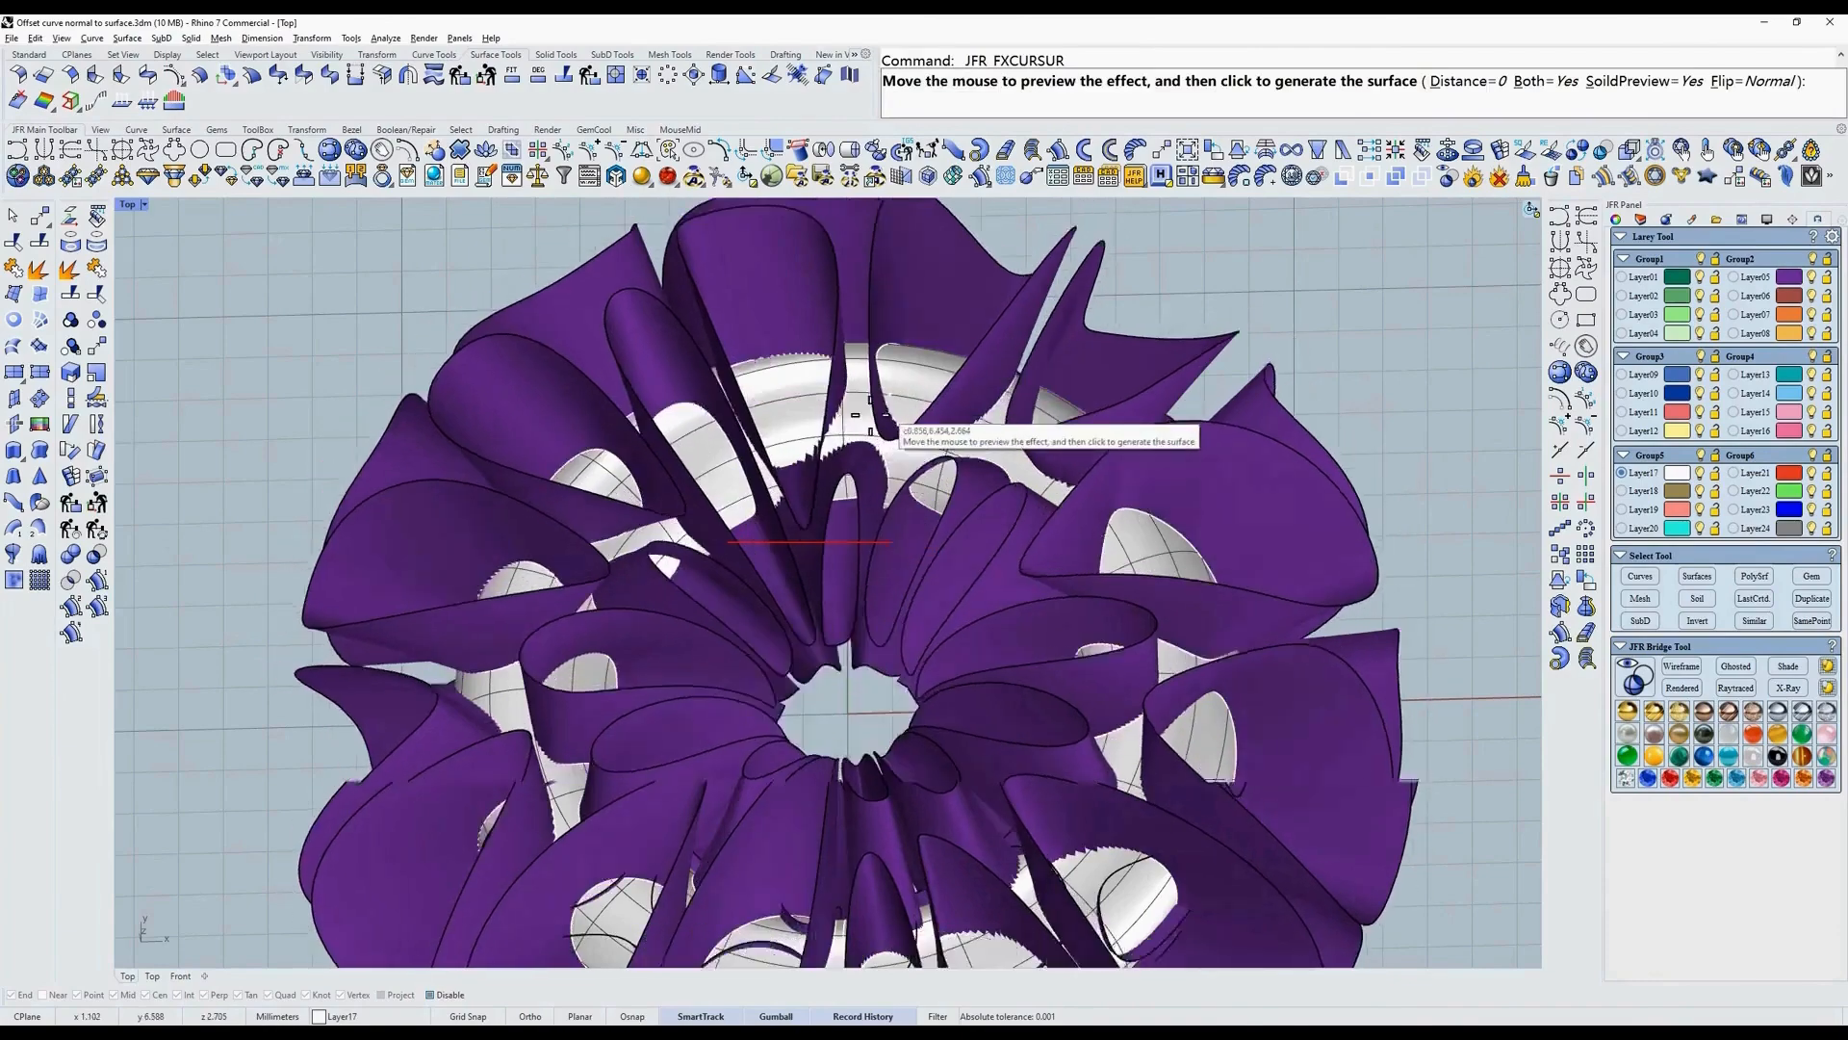
scroll(737, 528, "up", 3)
right_click_drag(738, 502, 737, 529)
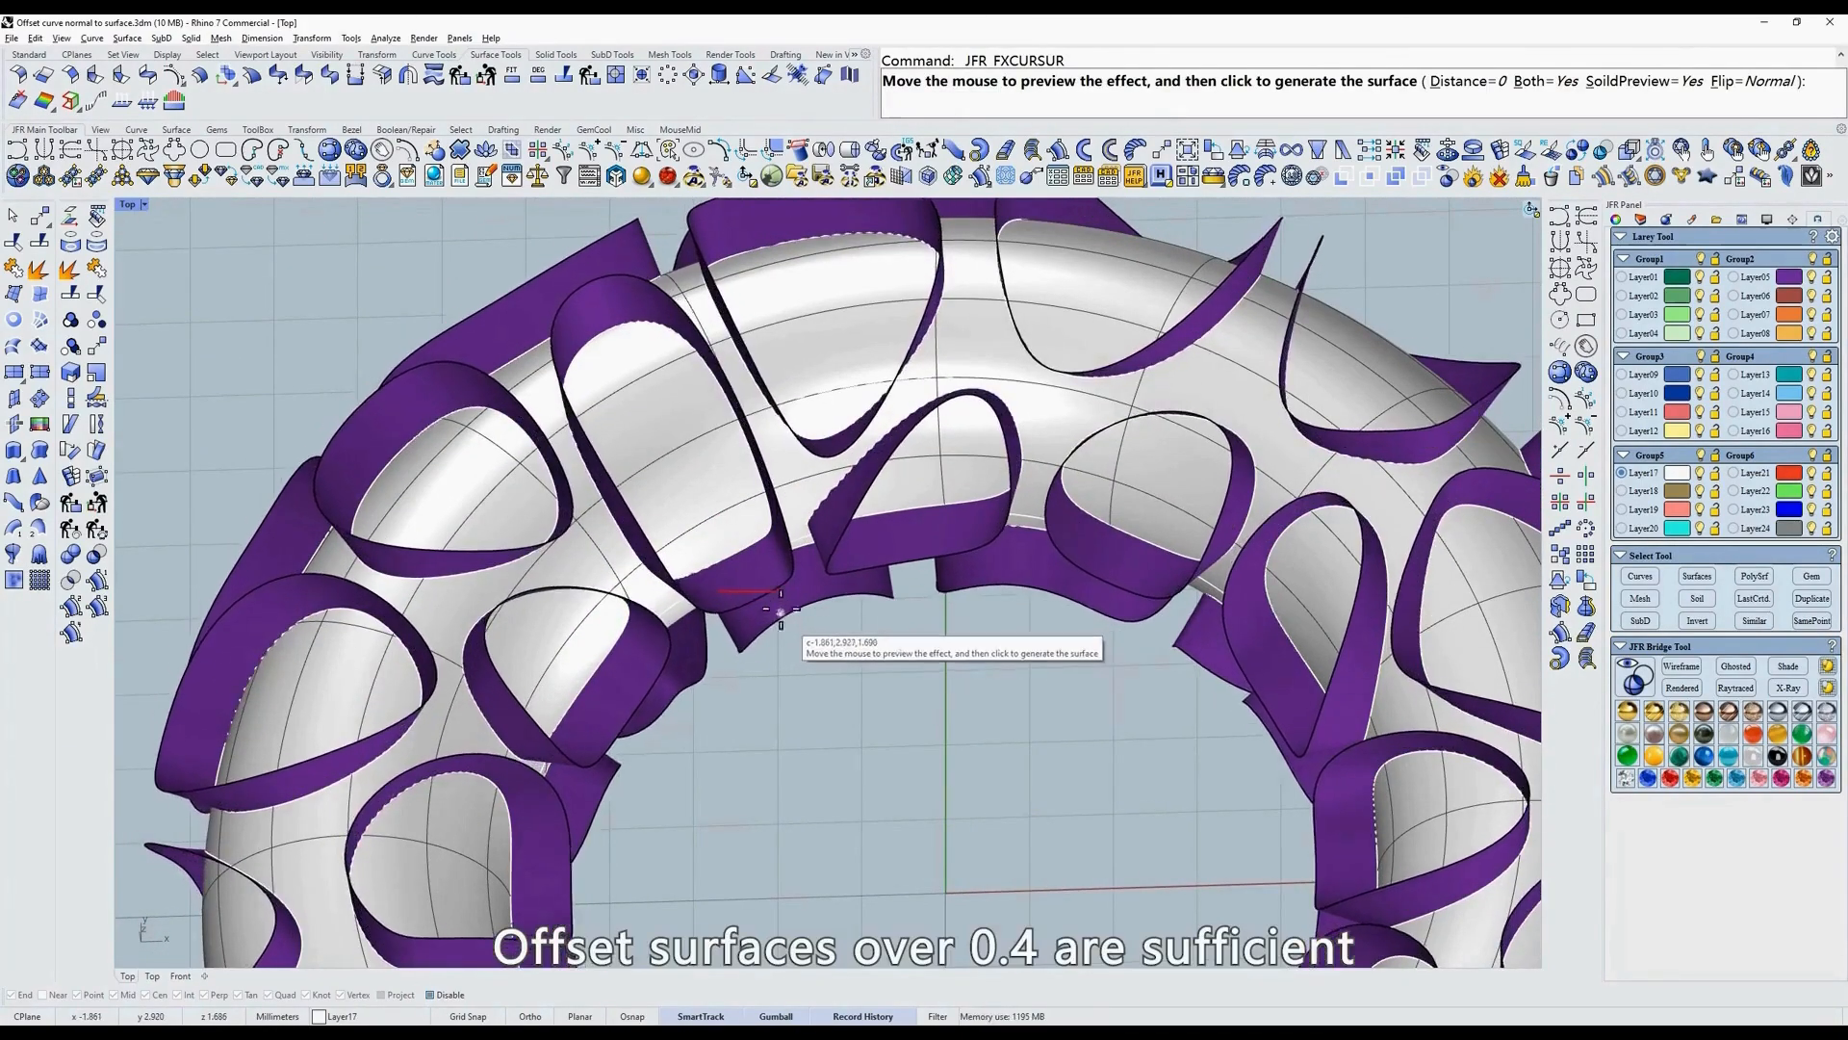
right_click_drag(782, 614, 771, 594)
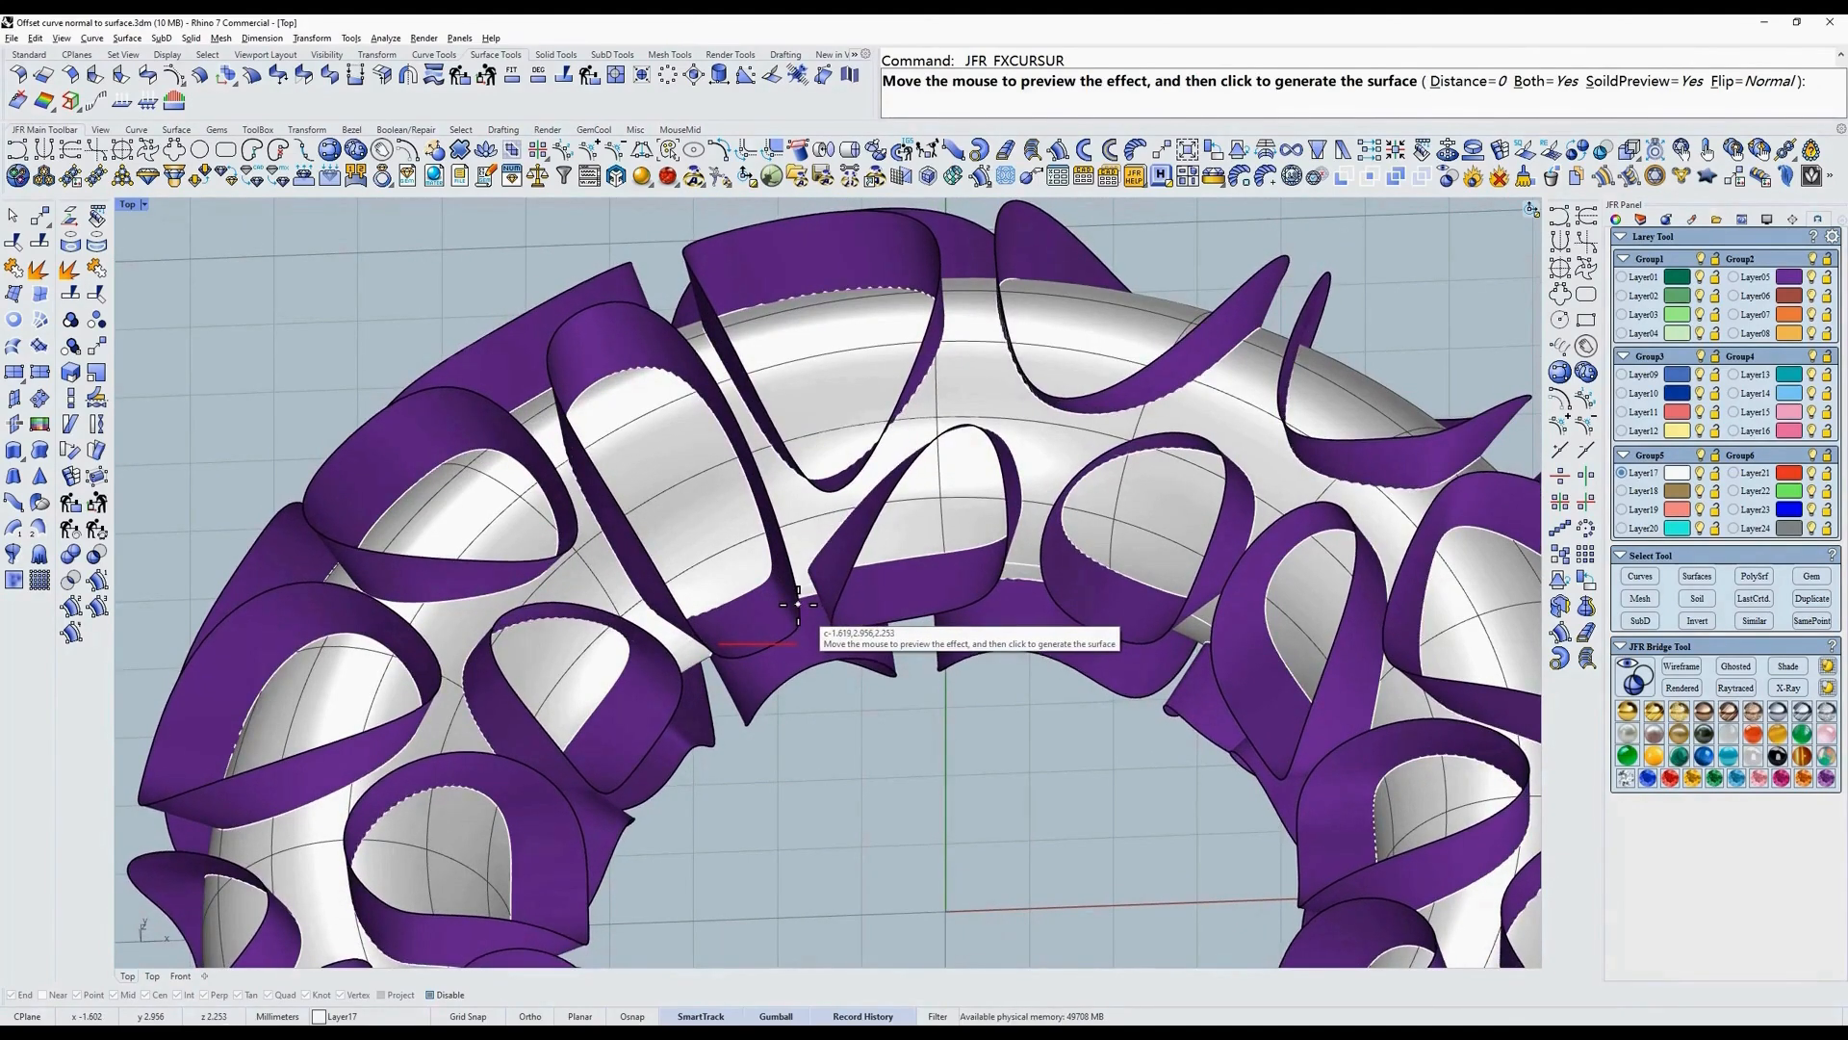
left_click(799, 604)
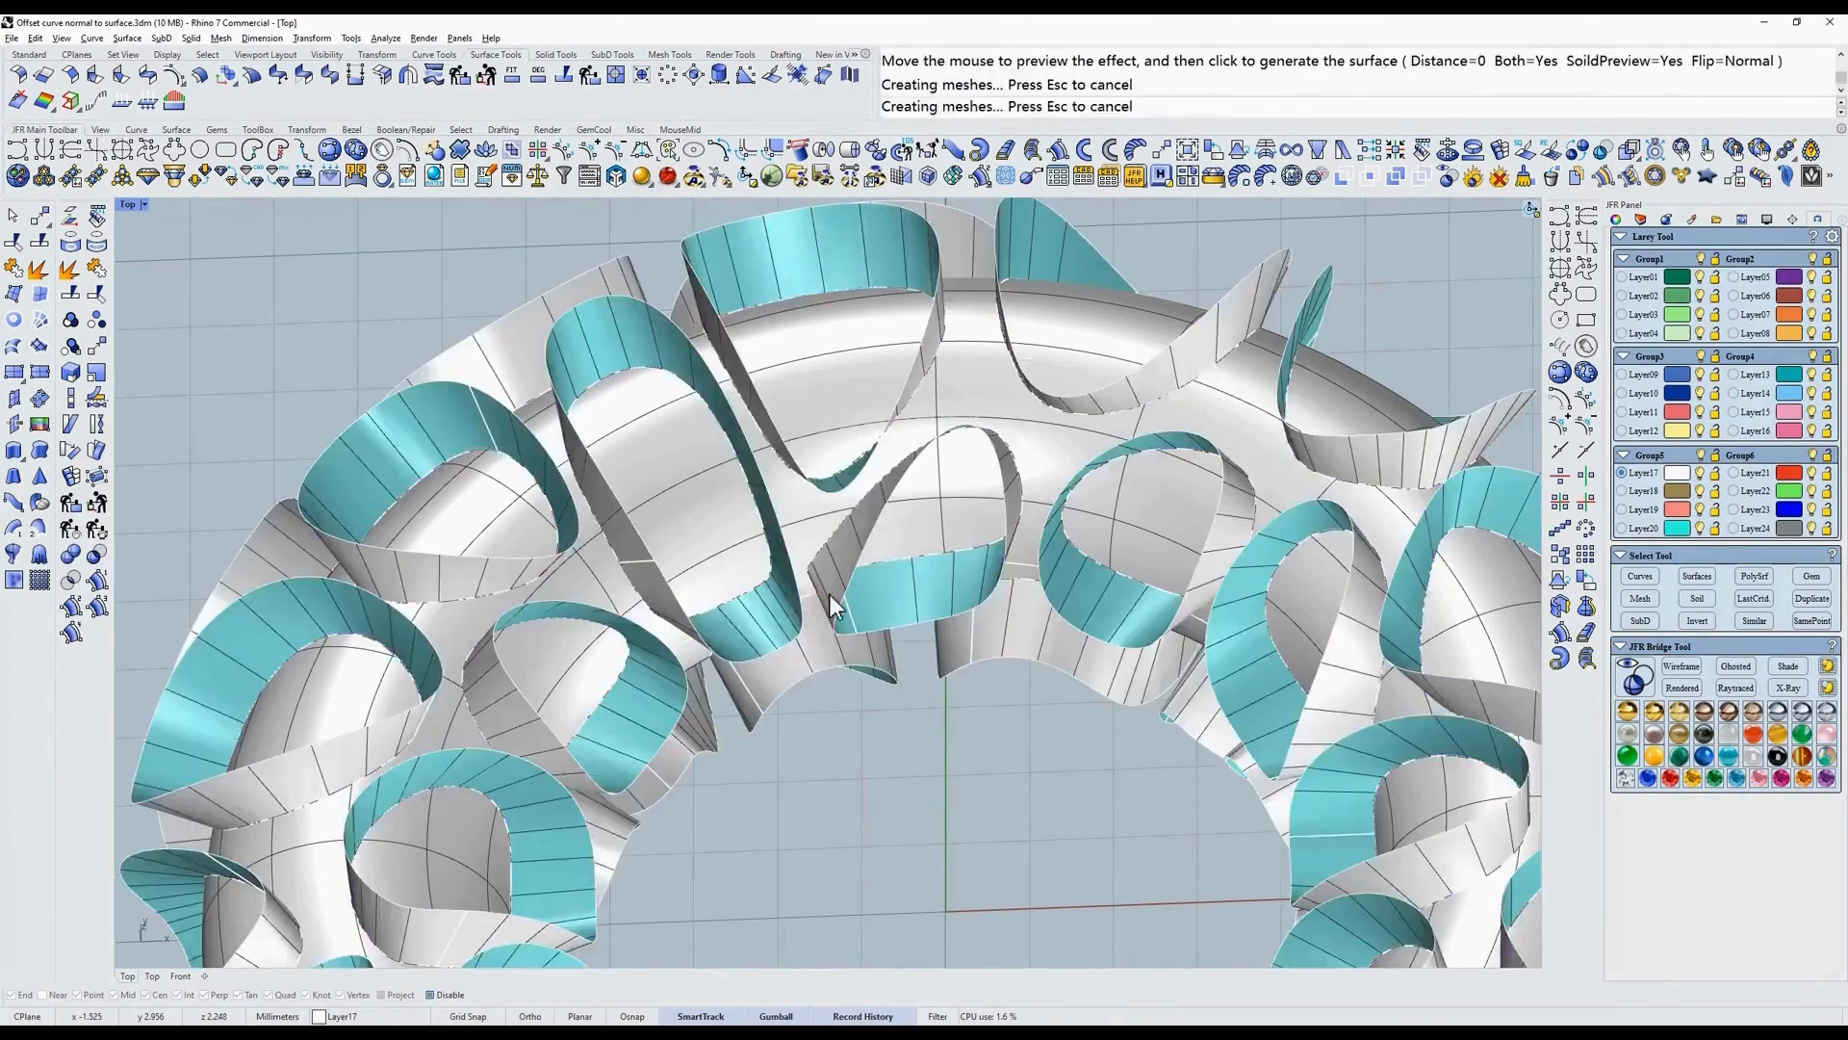
Select all the newly created ribbon surfaces at once and group them.
right_click_drag(825, 598, 847, 553)
scroll(991, 466, "up", 6)
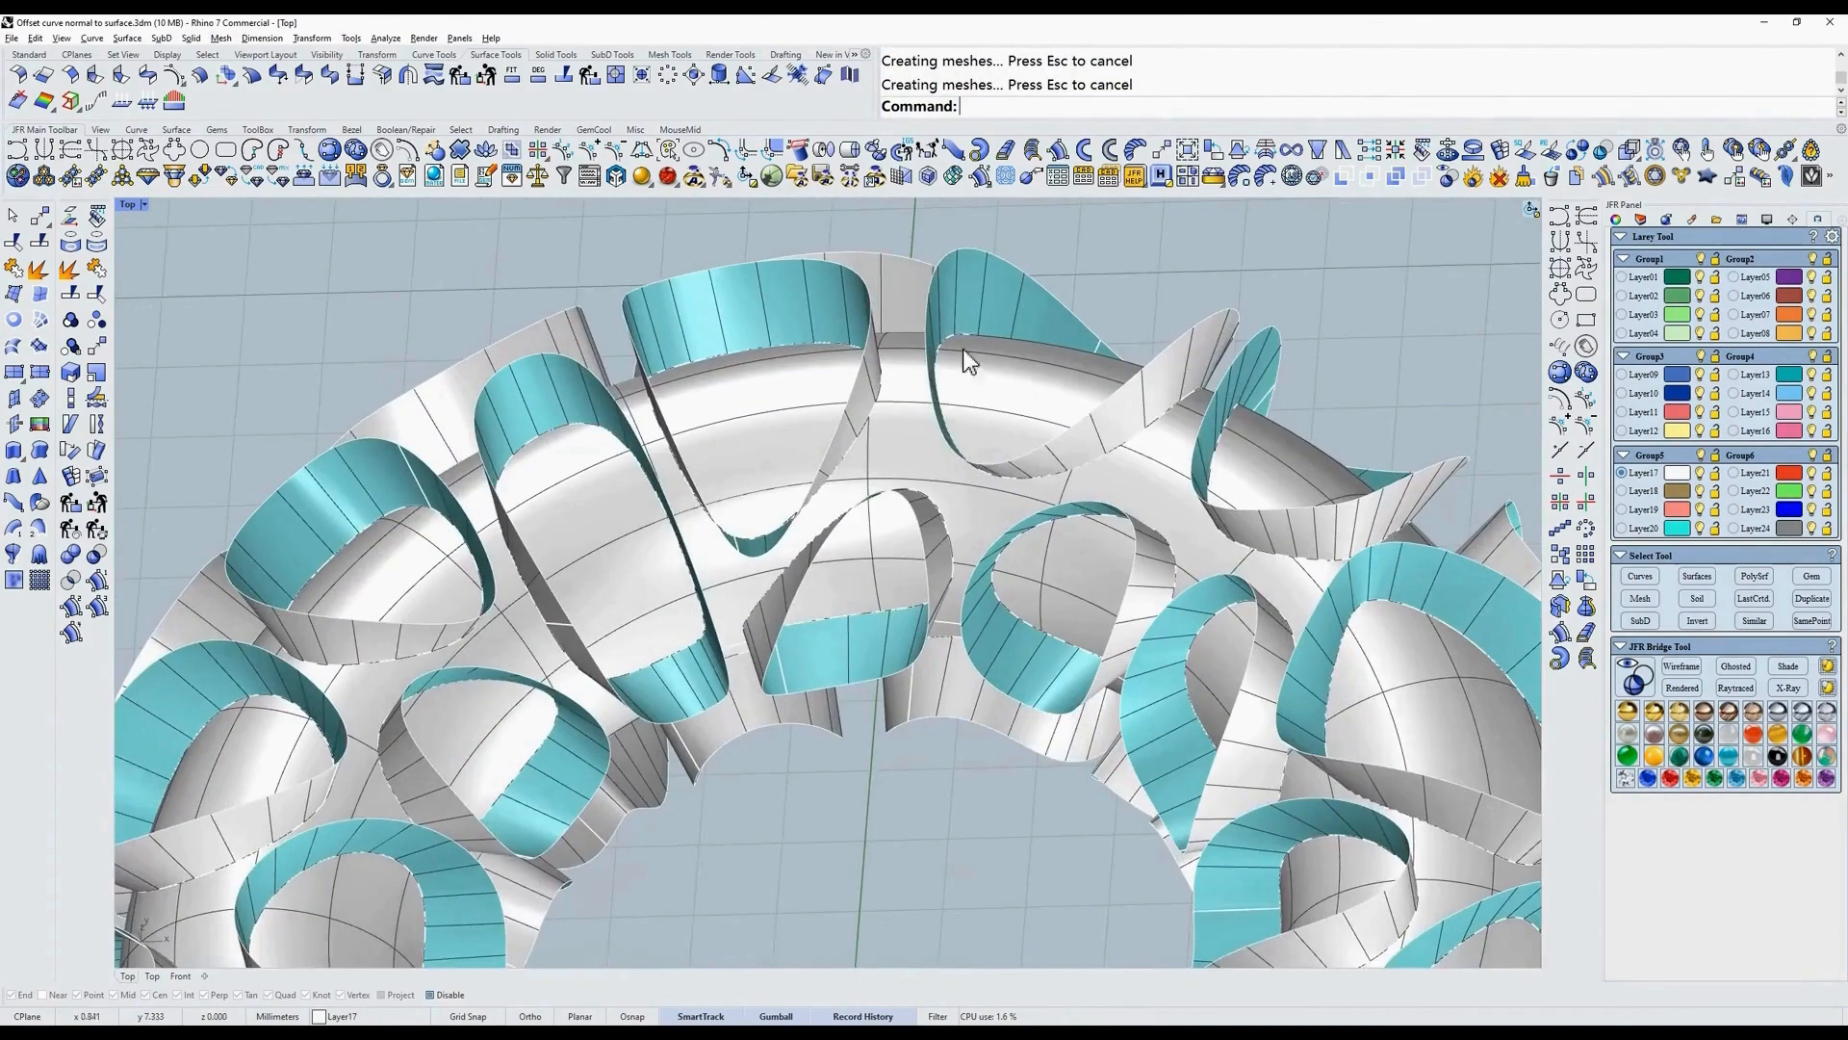
left_click(974, 293)
key("Escape")
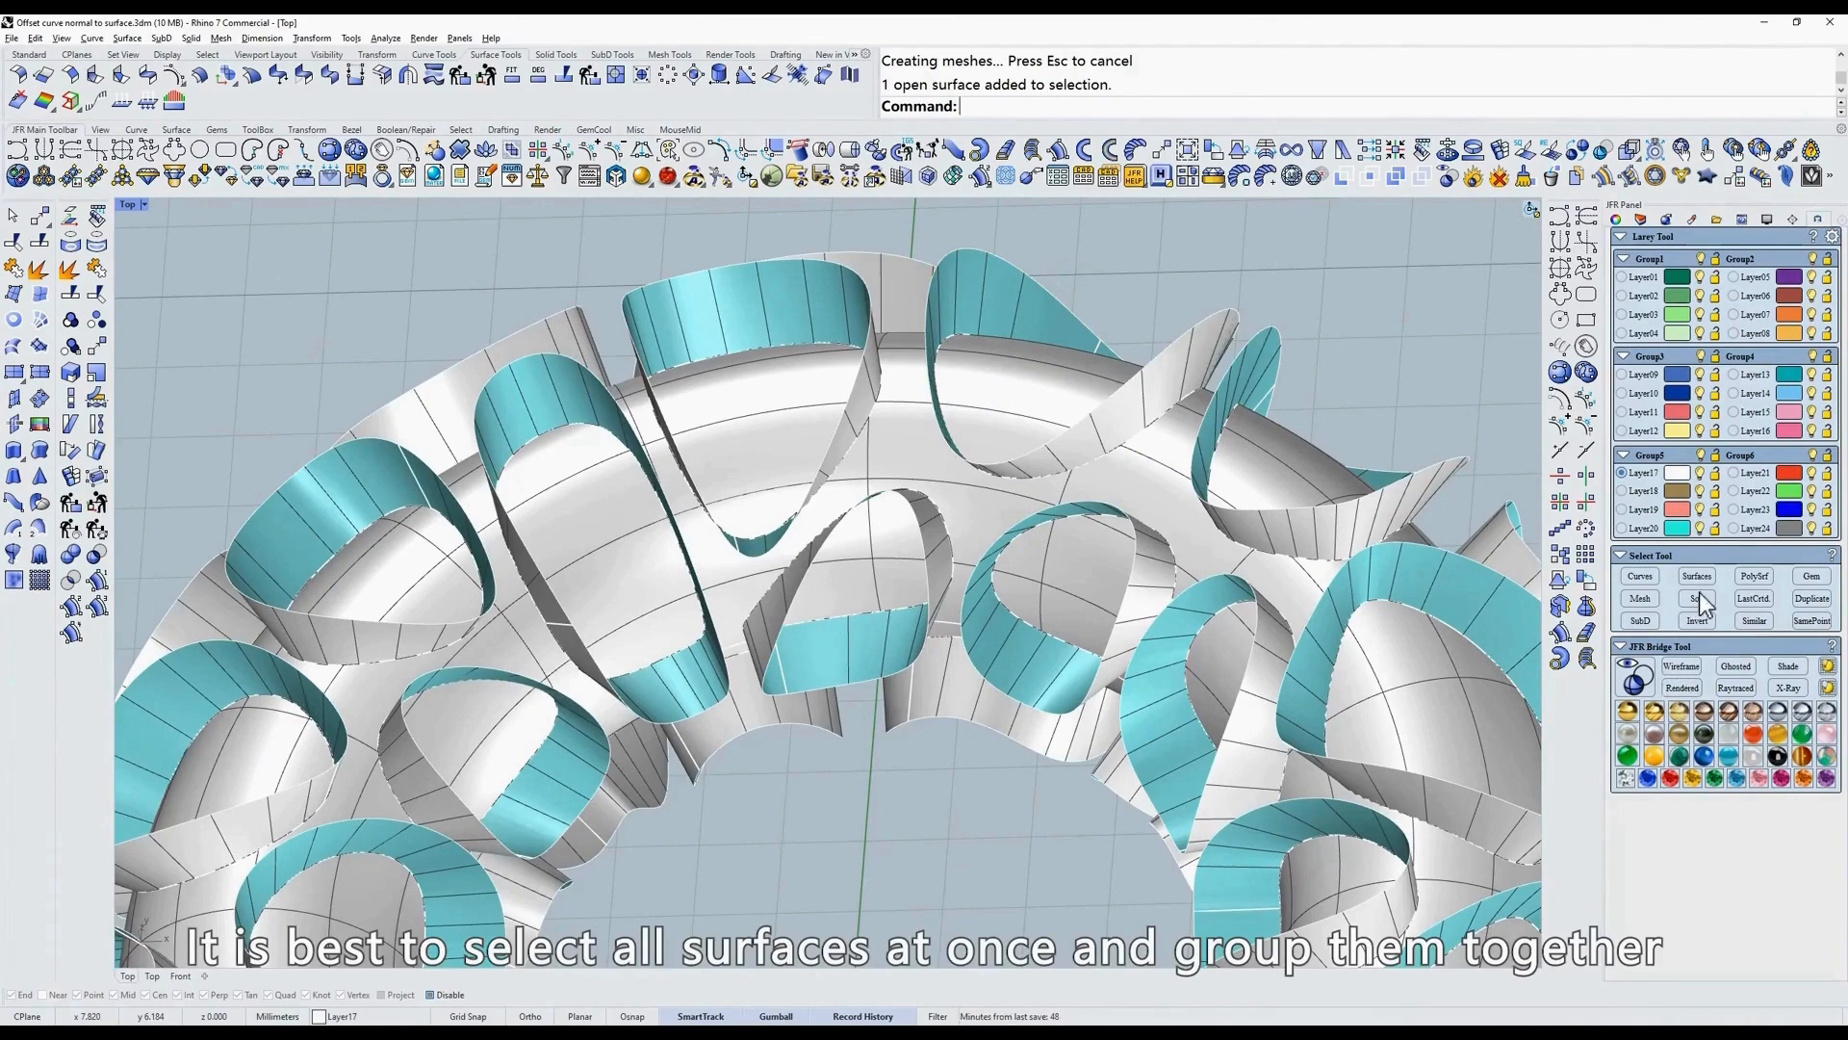
left_click(1752, 601)
scroll(601, 438, "down", 4)
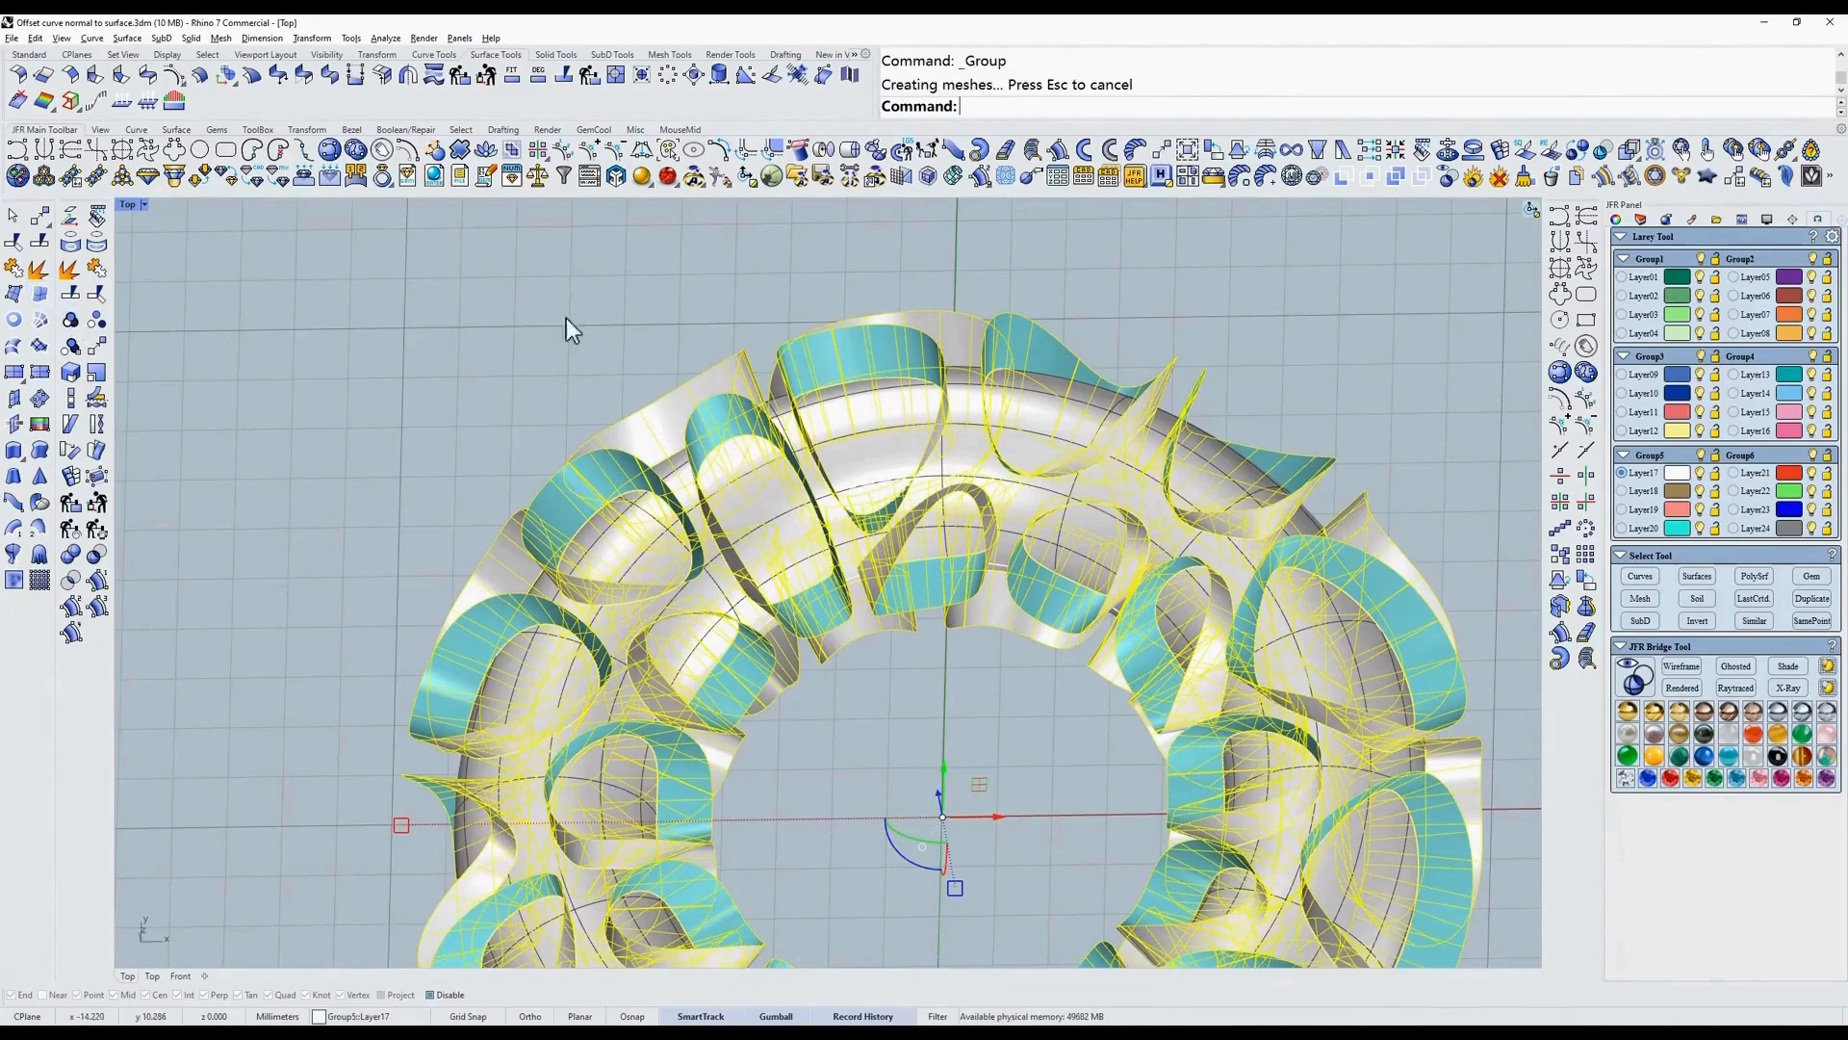
Isolate the inner offset pipe together with the grouped ribbon surfaces, hiding the outer pipe and the curves.
left_click(1181, 310)
scroll(1061, 416, "up", 7)
type("w")
key("Return")
left_click(982, 374)
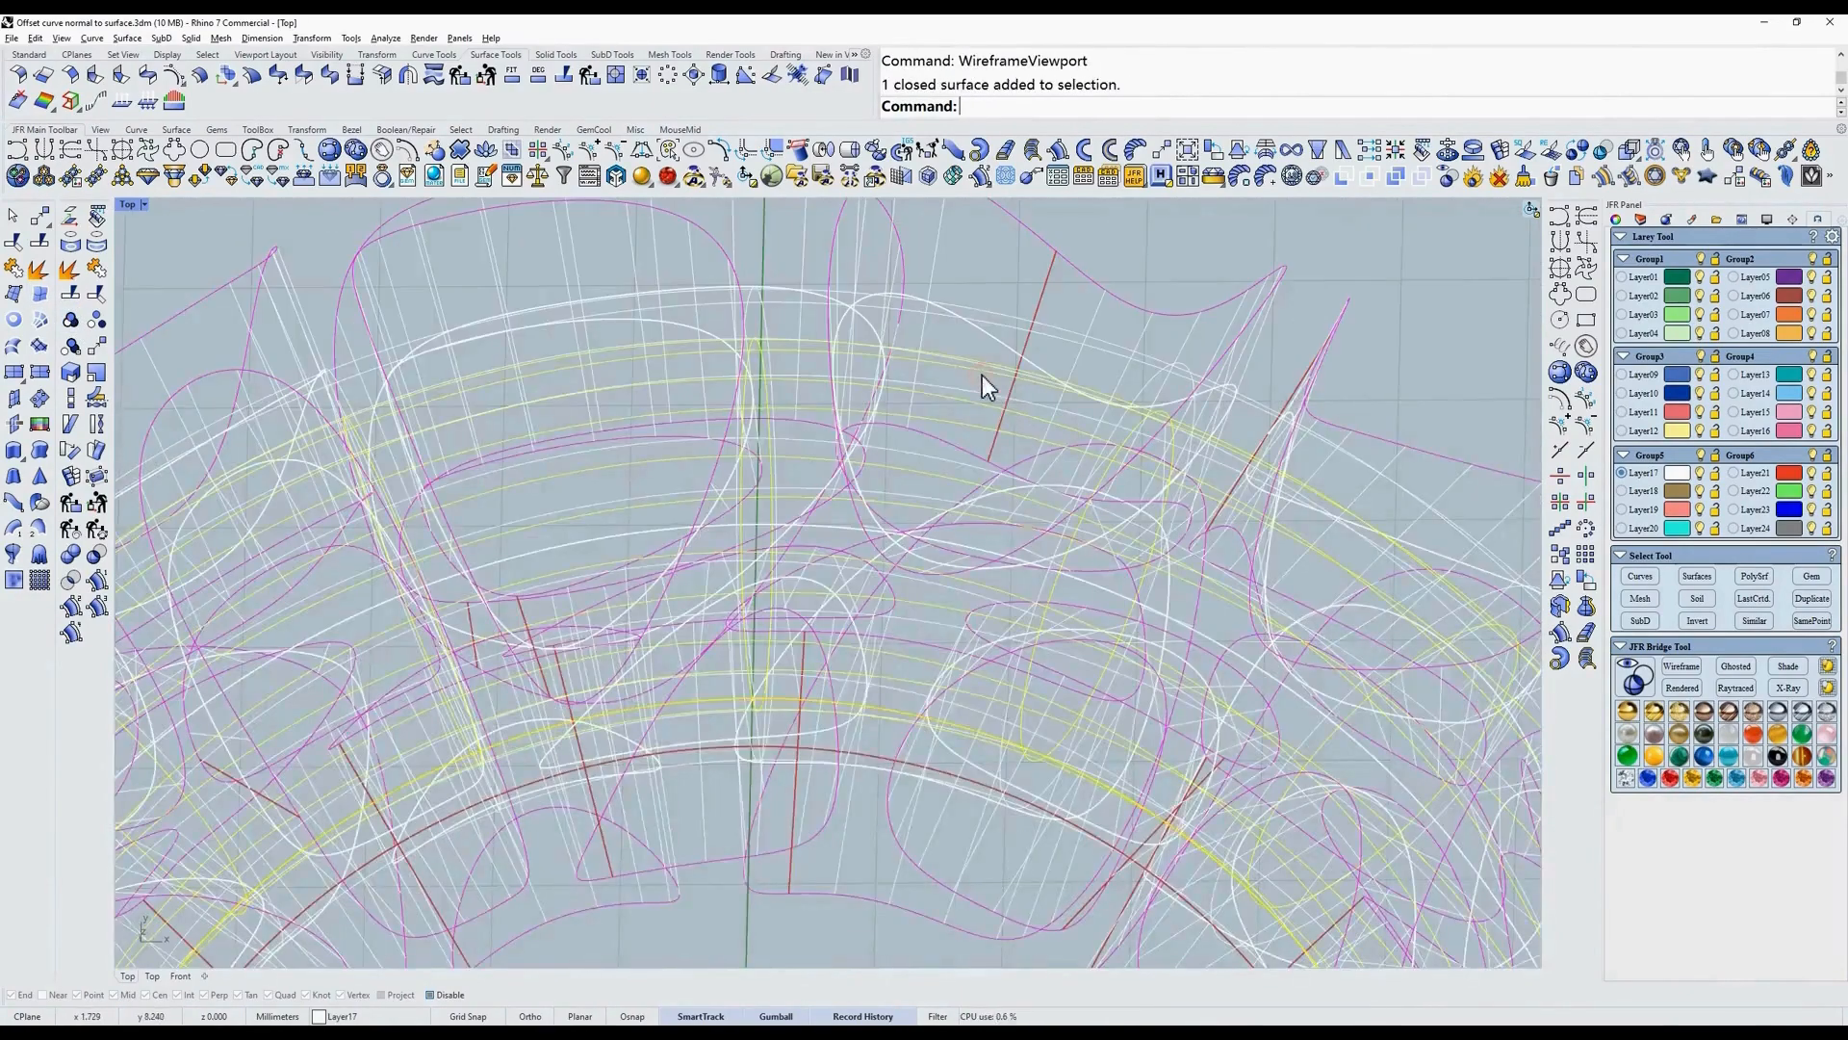
scroll(982, 374, "down", 6)
type("s")
key("Return")
left_click(972, 302)
scroll(976, 368, "down", 4)
right_click_drag(976, 370, 982, 384, "ctrl+shift")
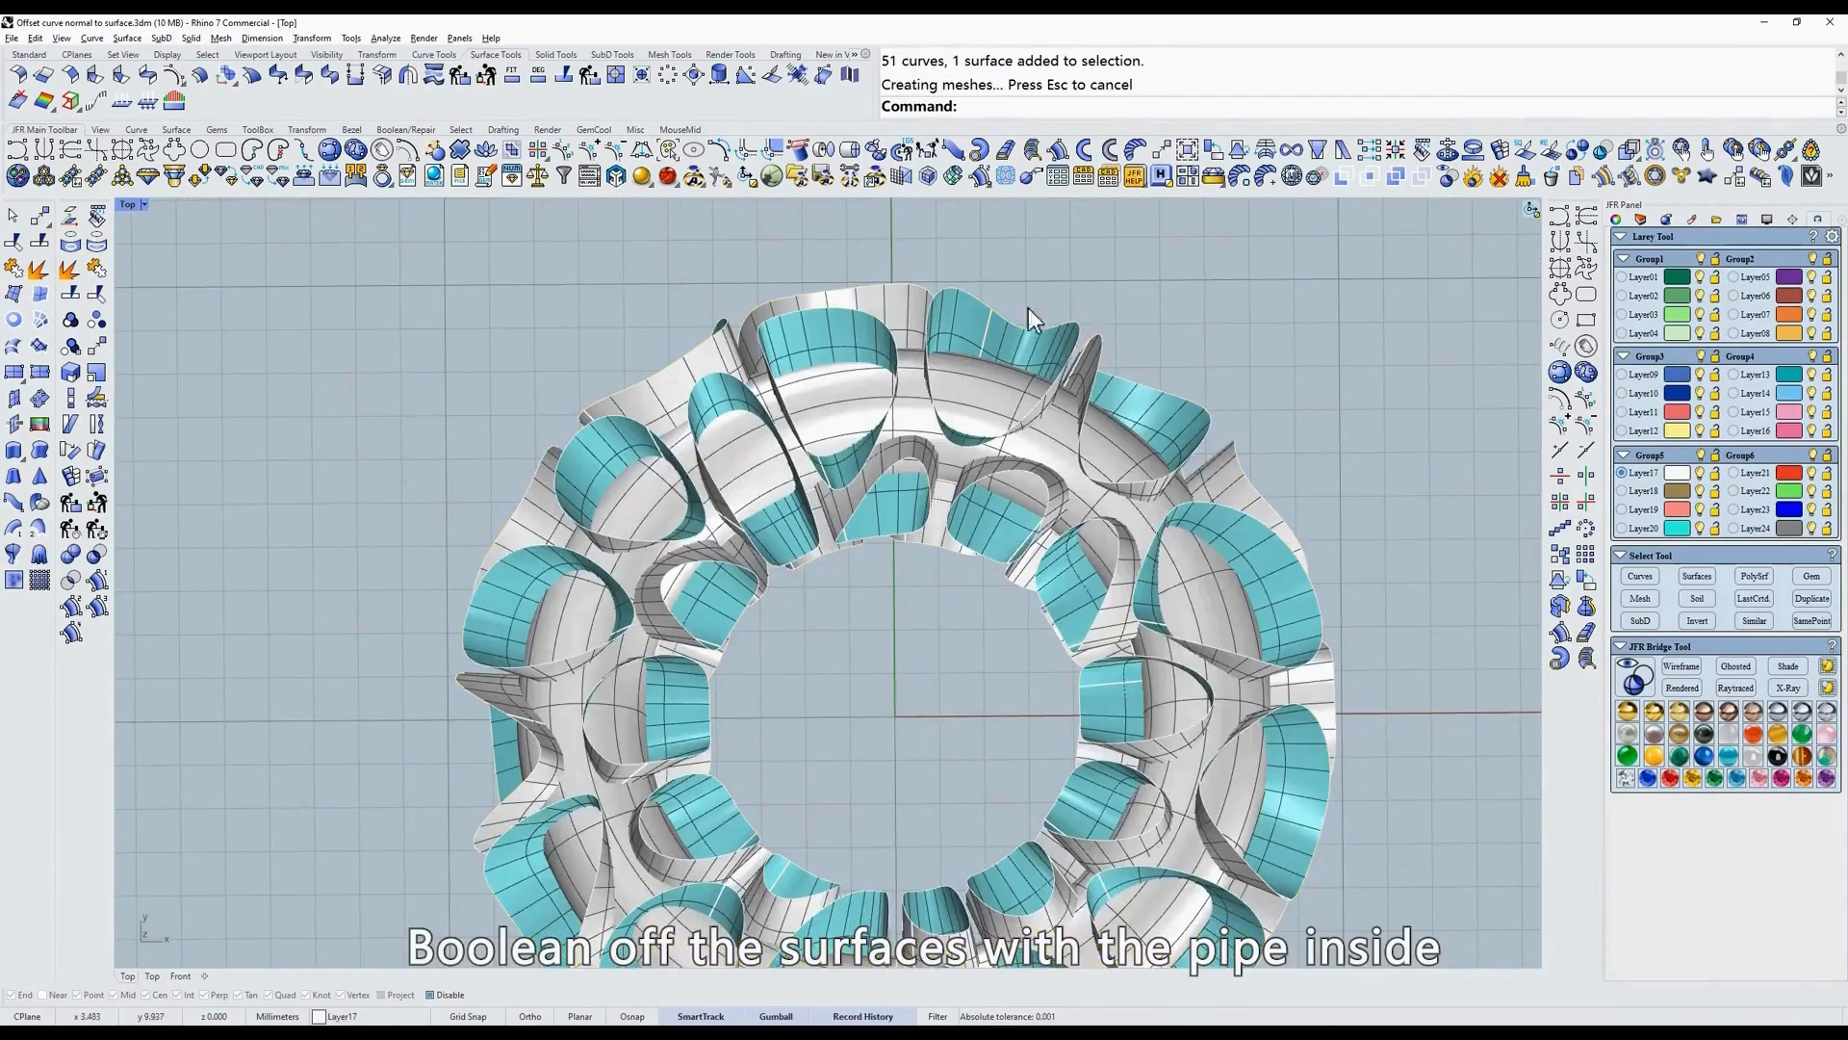
Subtract the inner pipe from the grouped ribbon surfaces with BooleanDifference, deleting the input.
left_click(969, 355)
left_click(962, 299)
left_click(1032, 294)
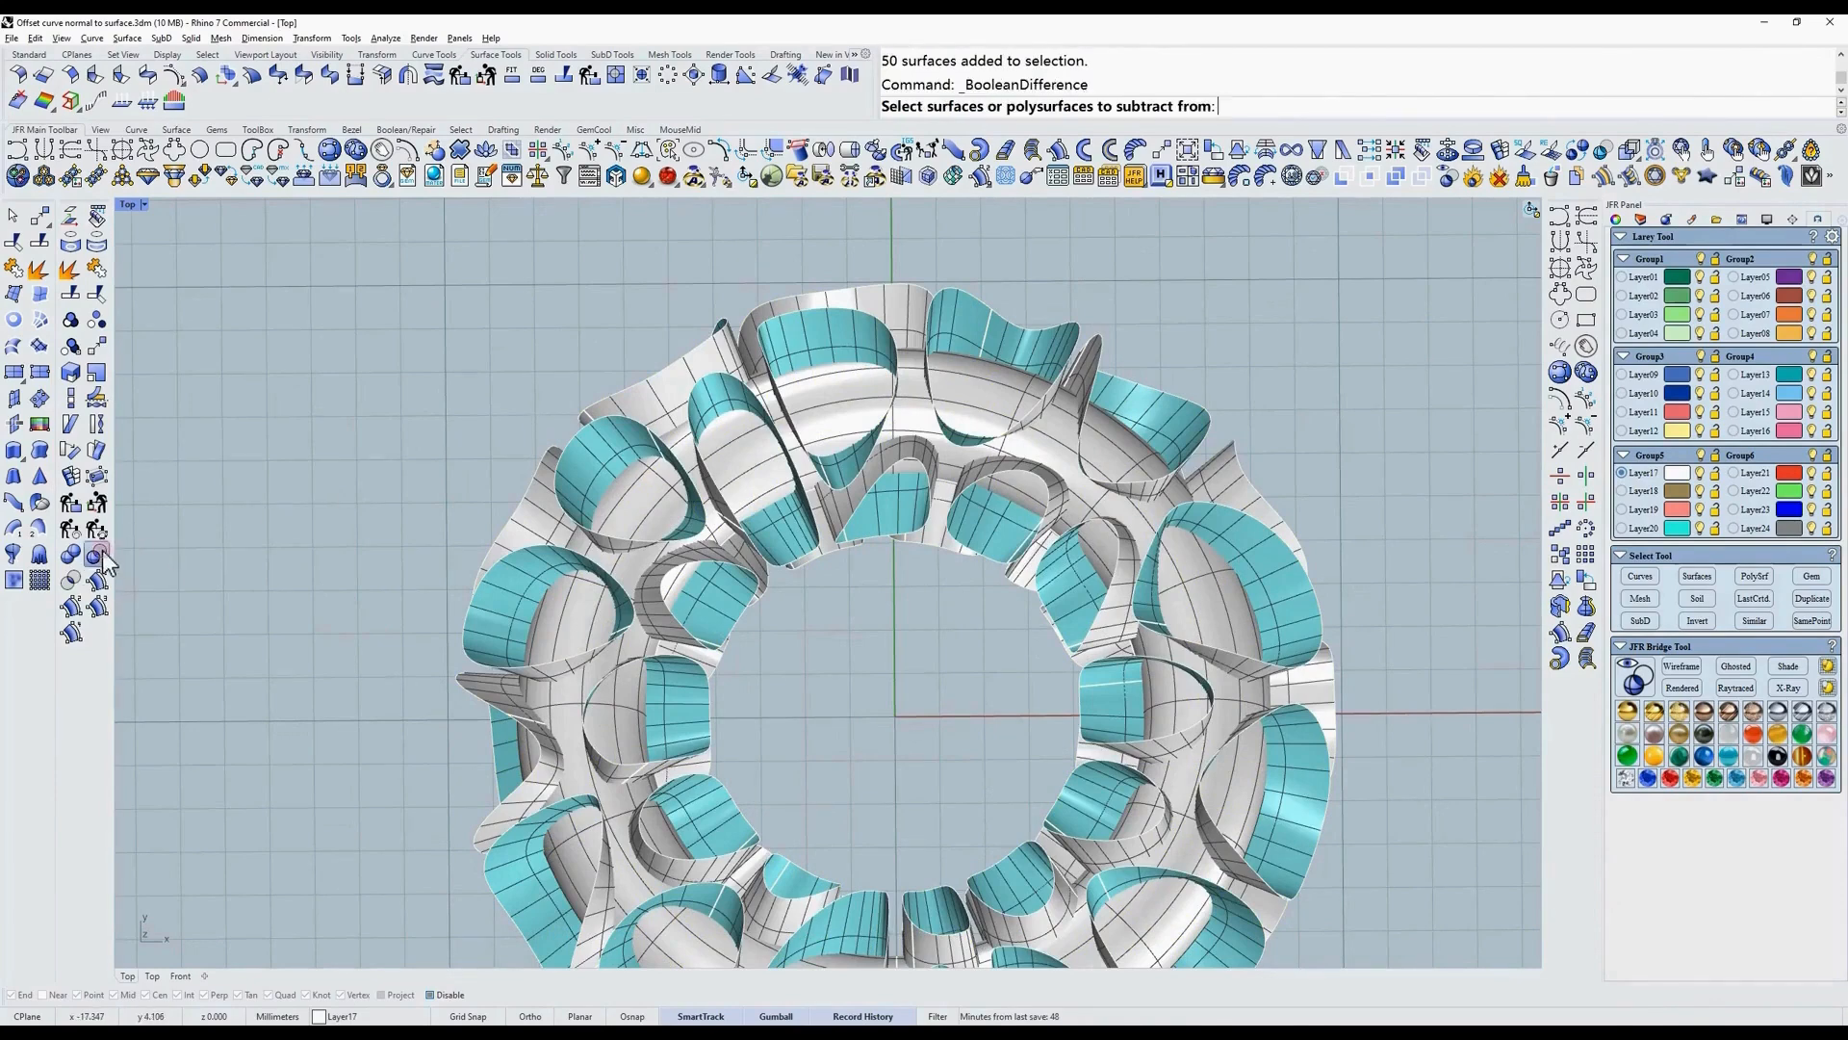
left_click(1015, 327)
key("Return")
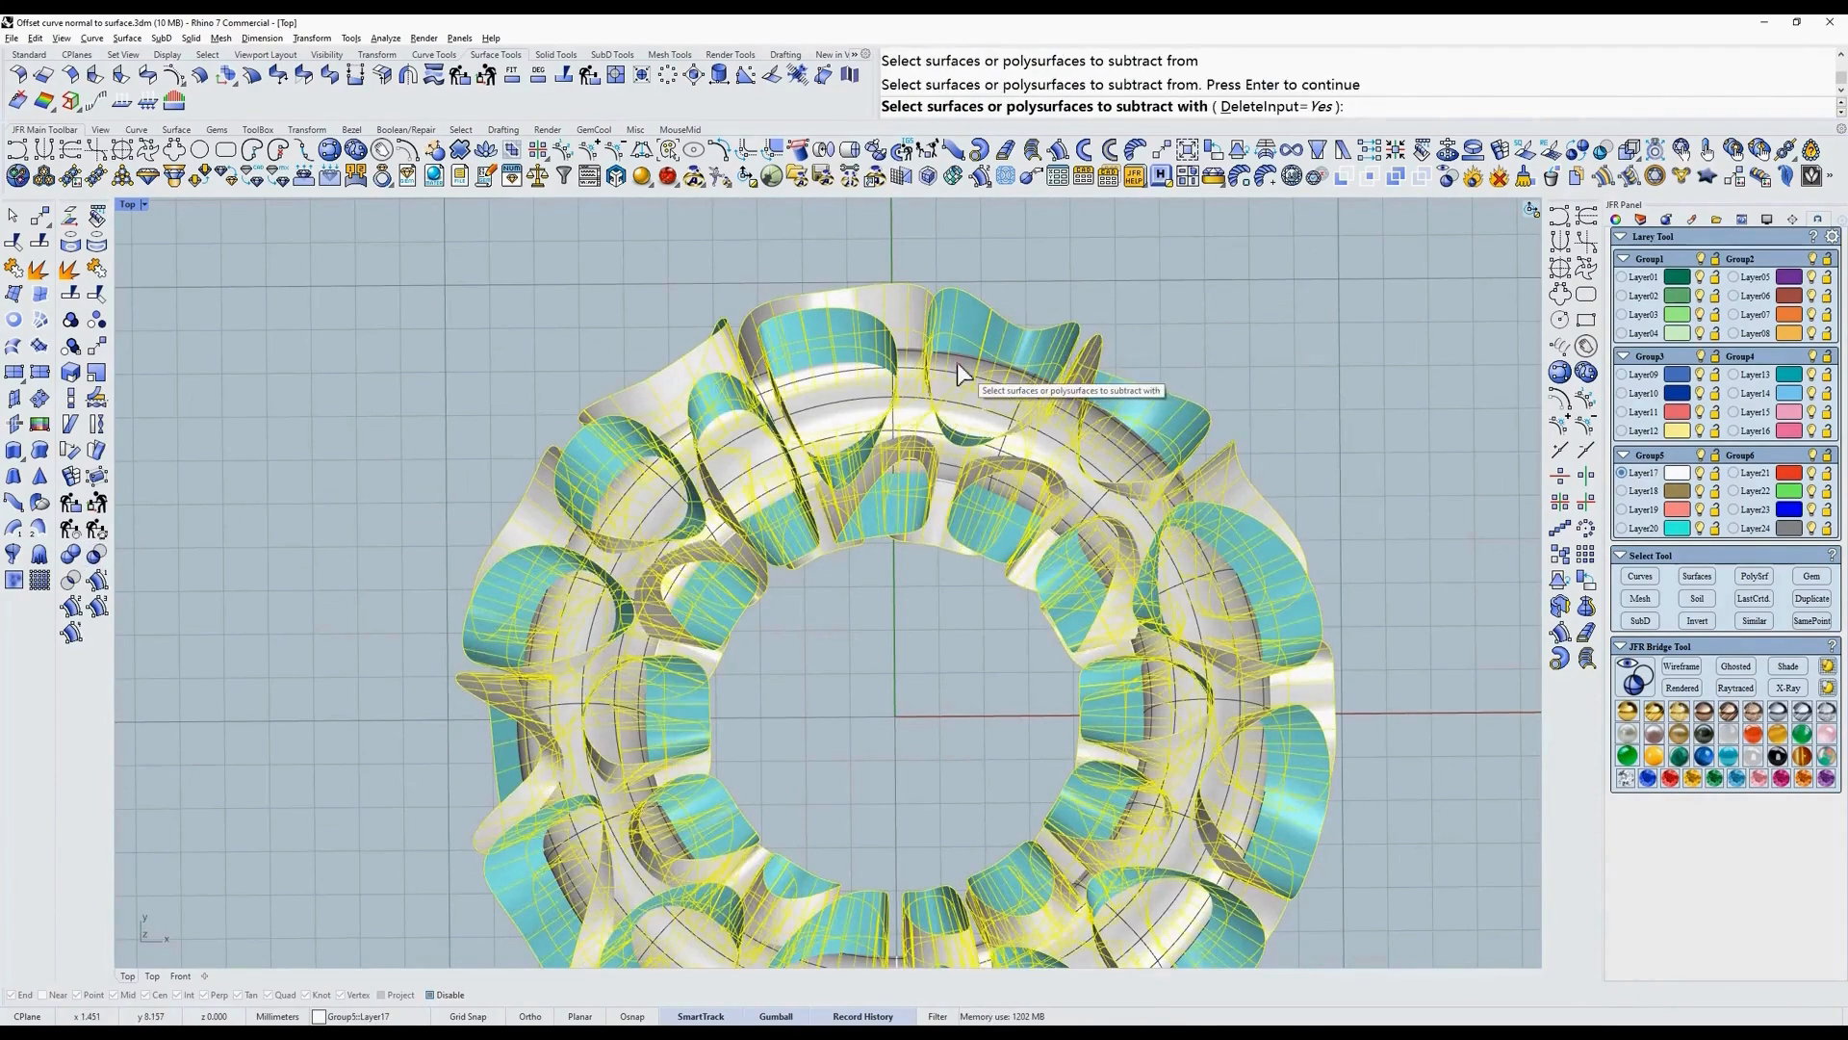
left_click(957, 362)
key("Return")
Check the trimmed ribbons in X-Ray and shaded display, and unisolate the hidden outer pipe and curves.
mouse_move(957, 362)
right_mouse_down()
mouse_move(963, 331)
mouse_move(1094, 356)
mouse_move(875, 379)
mouse_move(921, 440)
mouse_move(928, 379)
mouse_move(1191, 348)
mouse_move(1211, 314)
mouse_move(975, 390)
right_mouse_up()
type("d")
key("Return")
type("s")
key("Return")
type("ui")
key("Return")
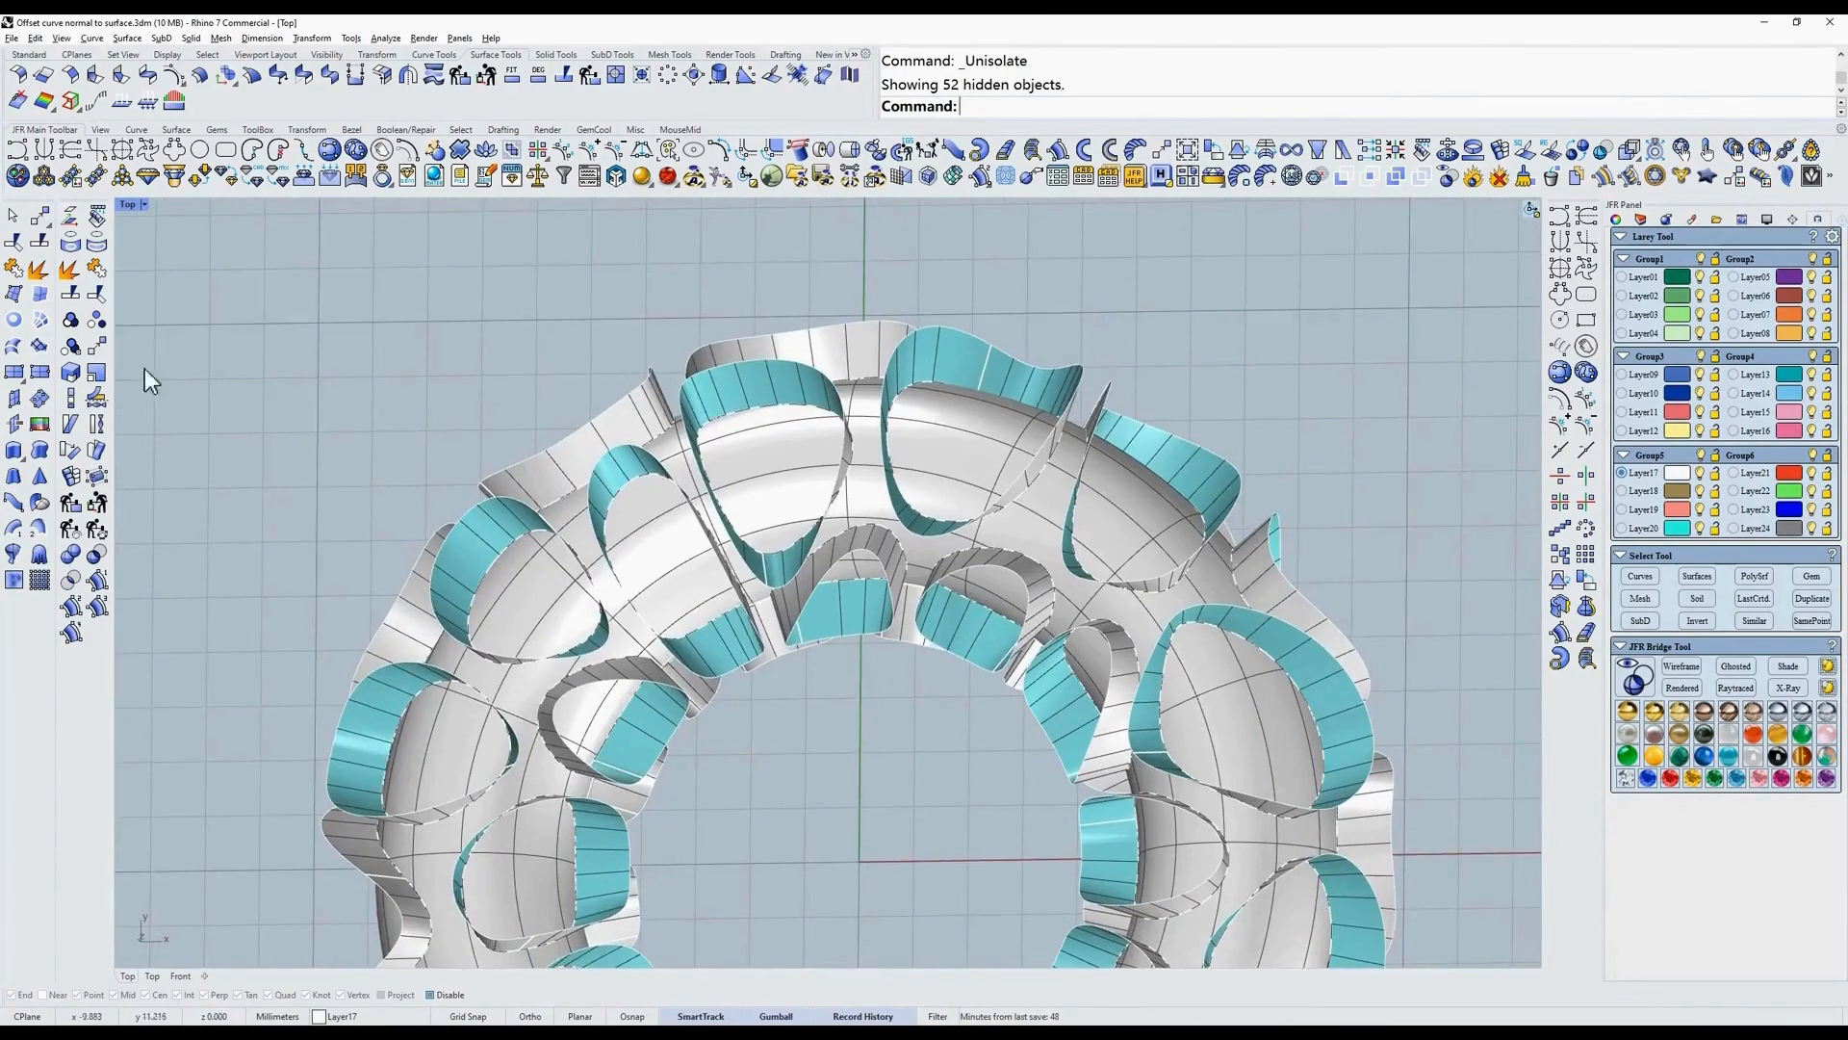
Subtract the trimmed pebble cutters from the outer pipe with BooleanDifference, and check the carved ring in X-Ray and shaded display.
left_click(96, 559)
left_click(983, 405)
key("Return")
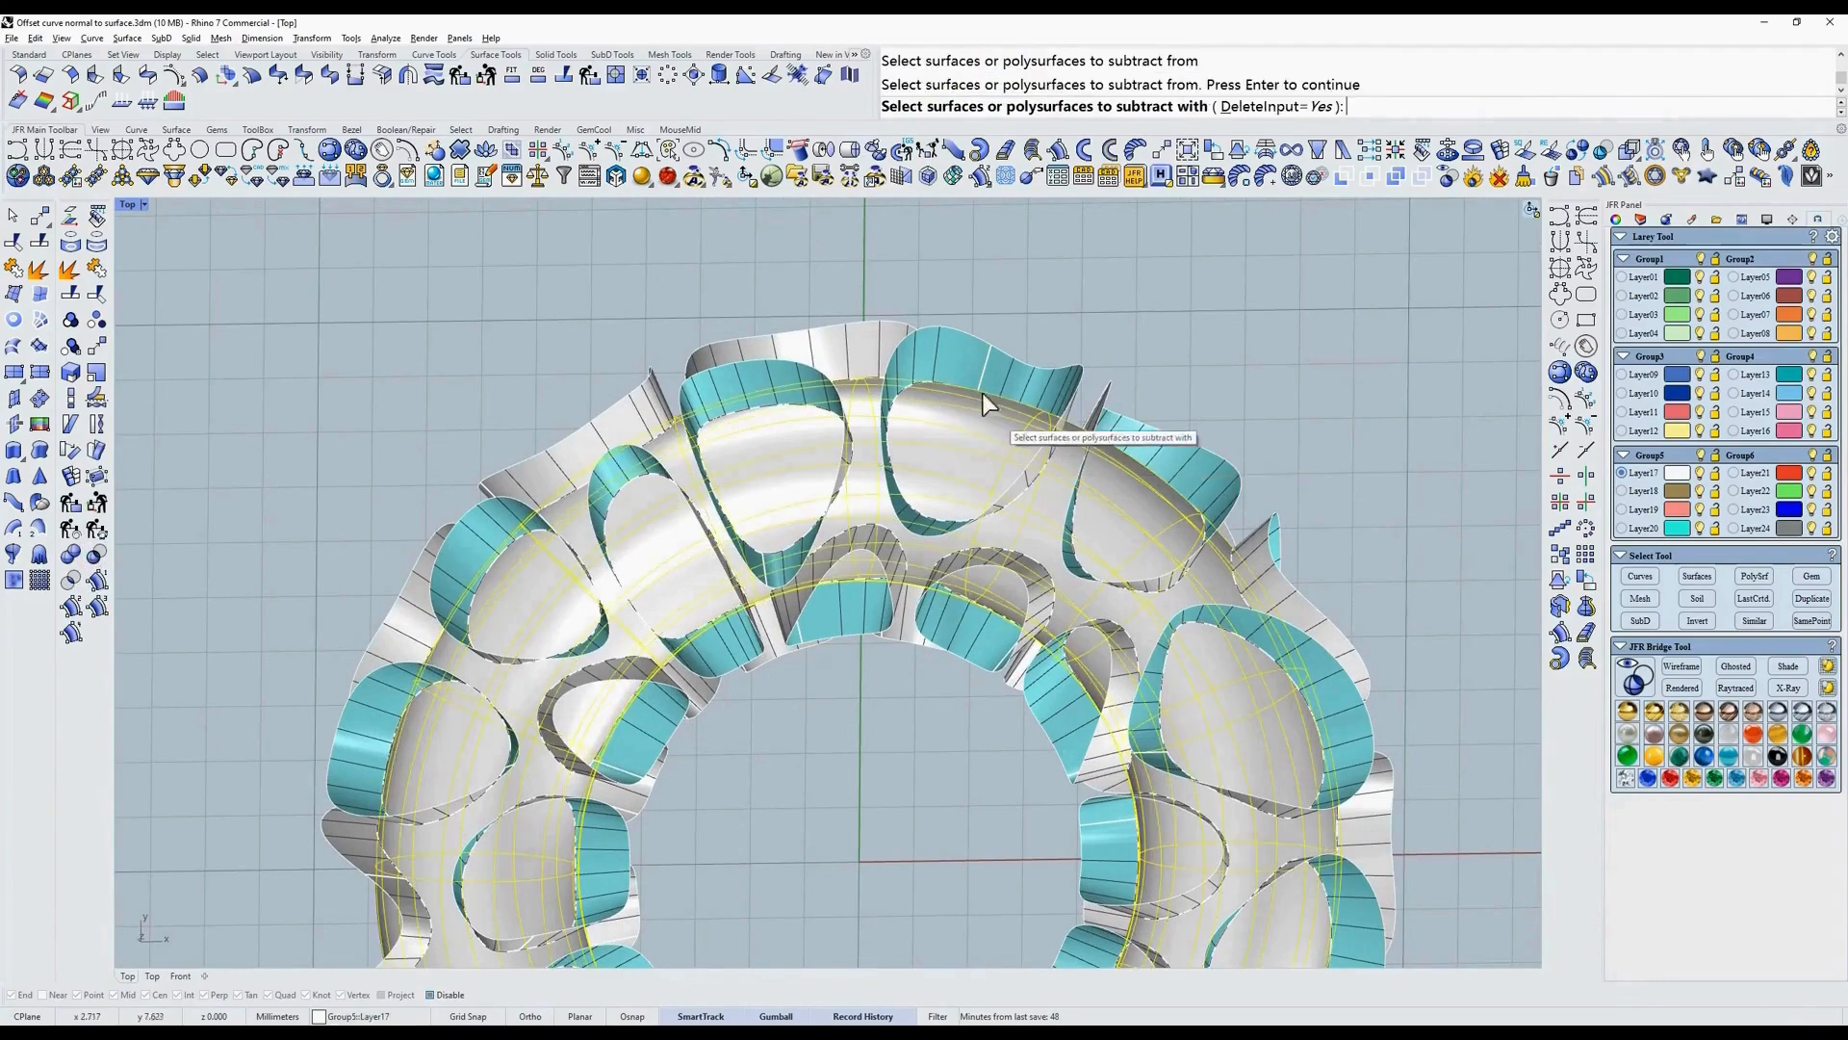
left_click(972, 356)
key("Return")
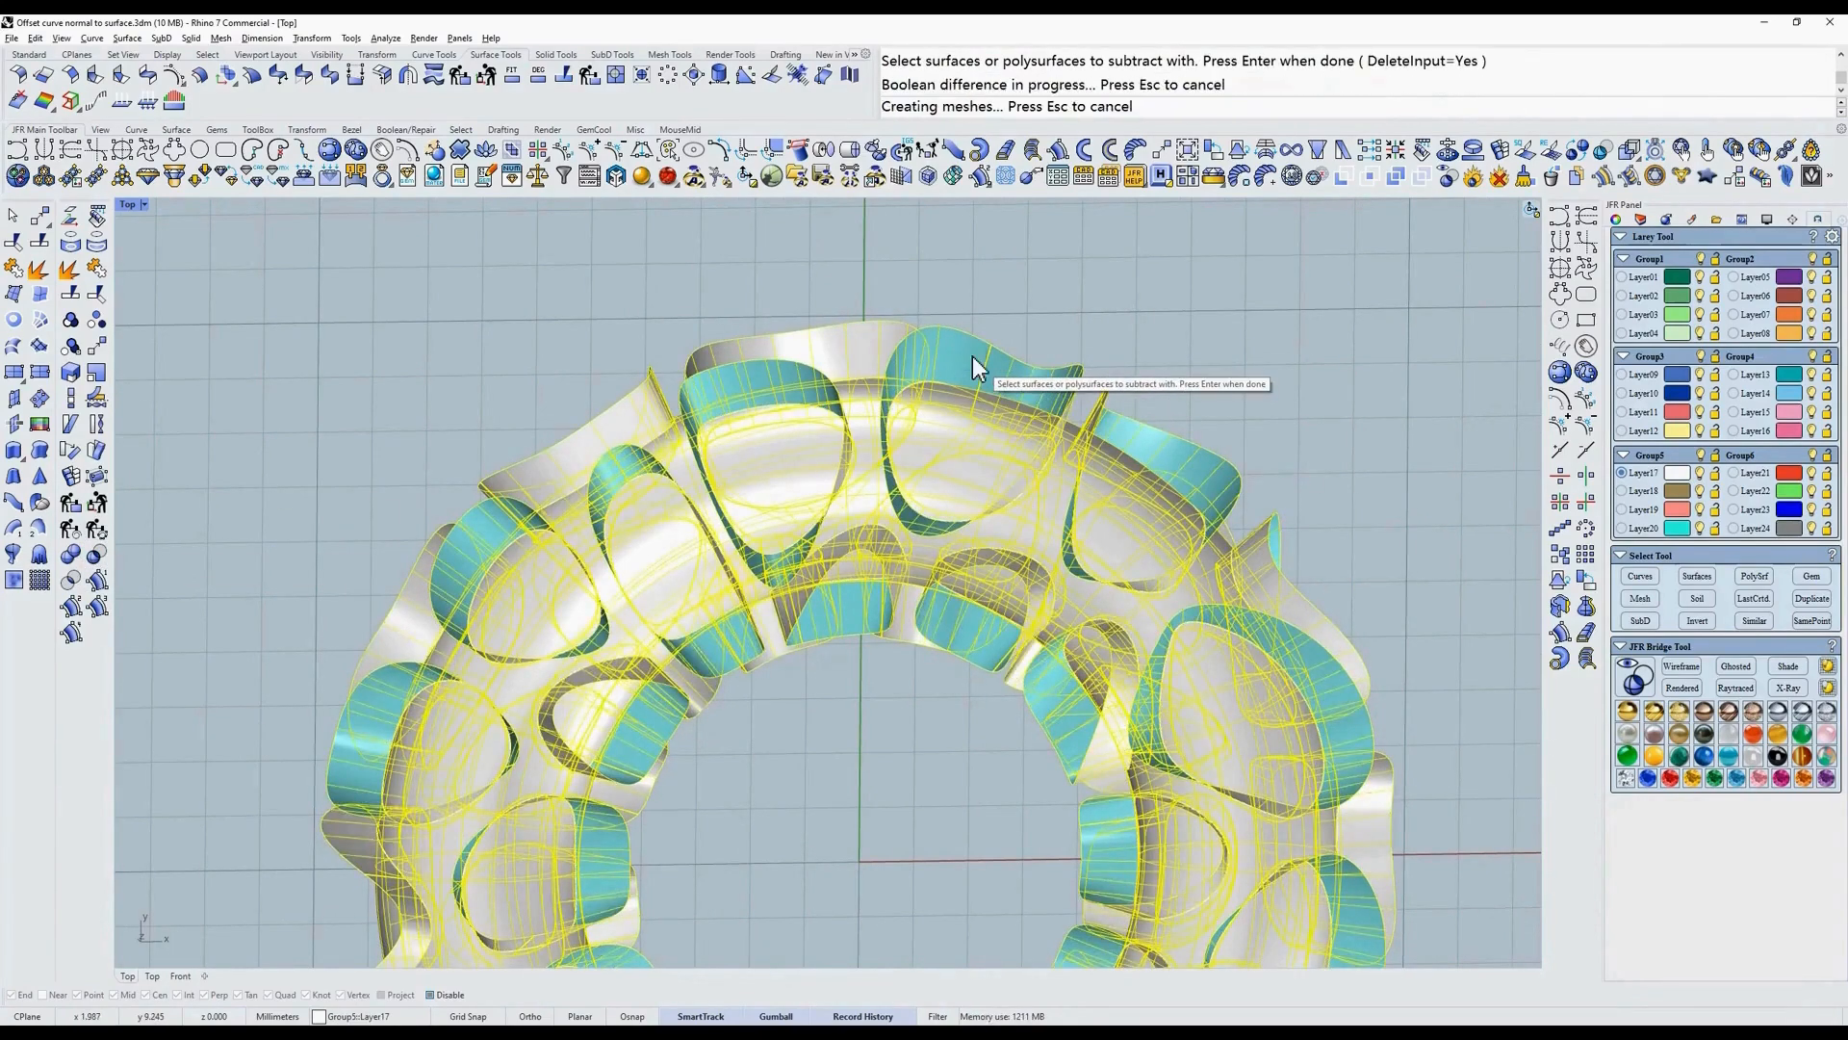
scroll(971, 355, "down", 4)
right_click(951, 487)
mouse_move(951, 487)
right_mouse_down()
mouse_move(946, 406)
mouse_move(994, 445)
mouse_move(904, 453)
mouse_move(886, 431)
mouse_move(945, 454)
right_mouse_up()
type("D")
key("Return")
type("S")
key("Return")
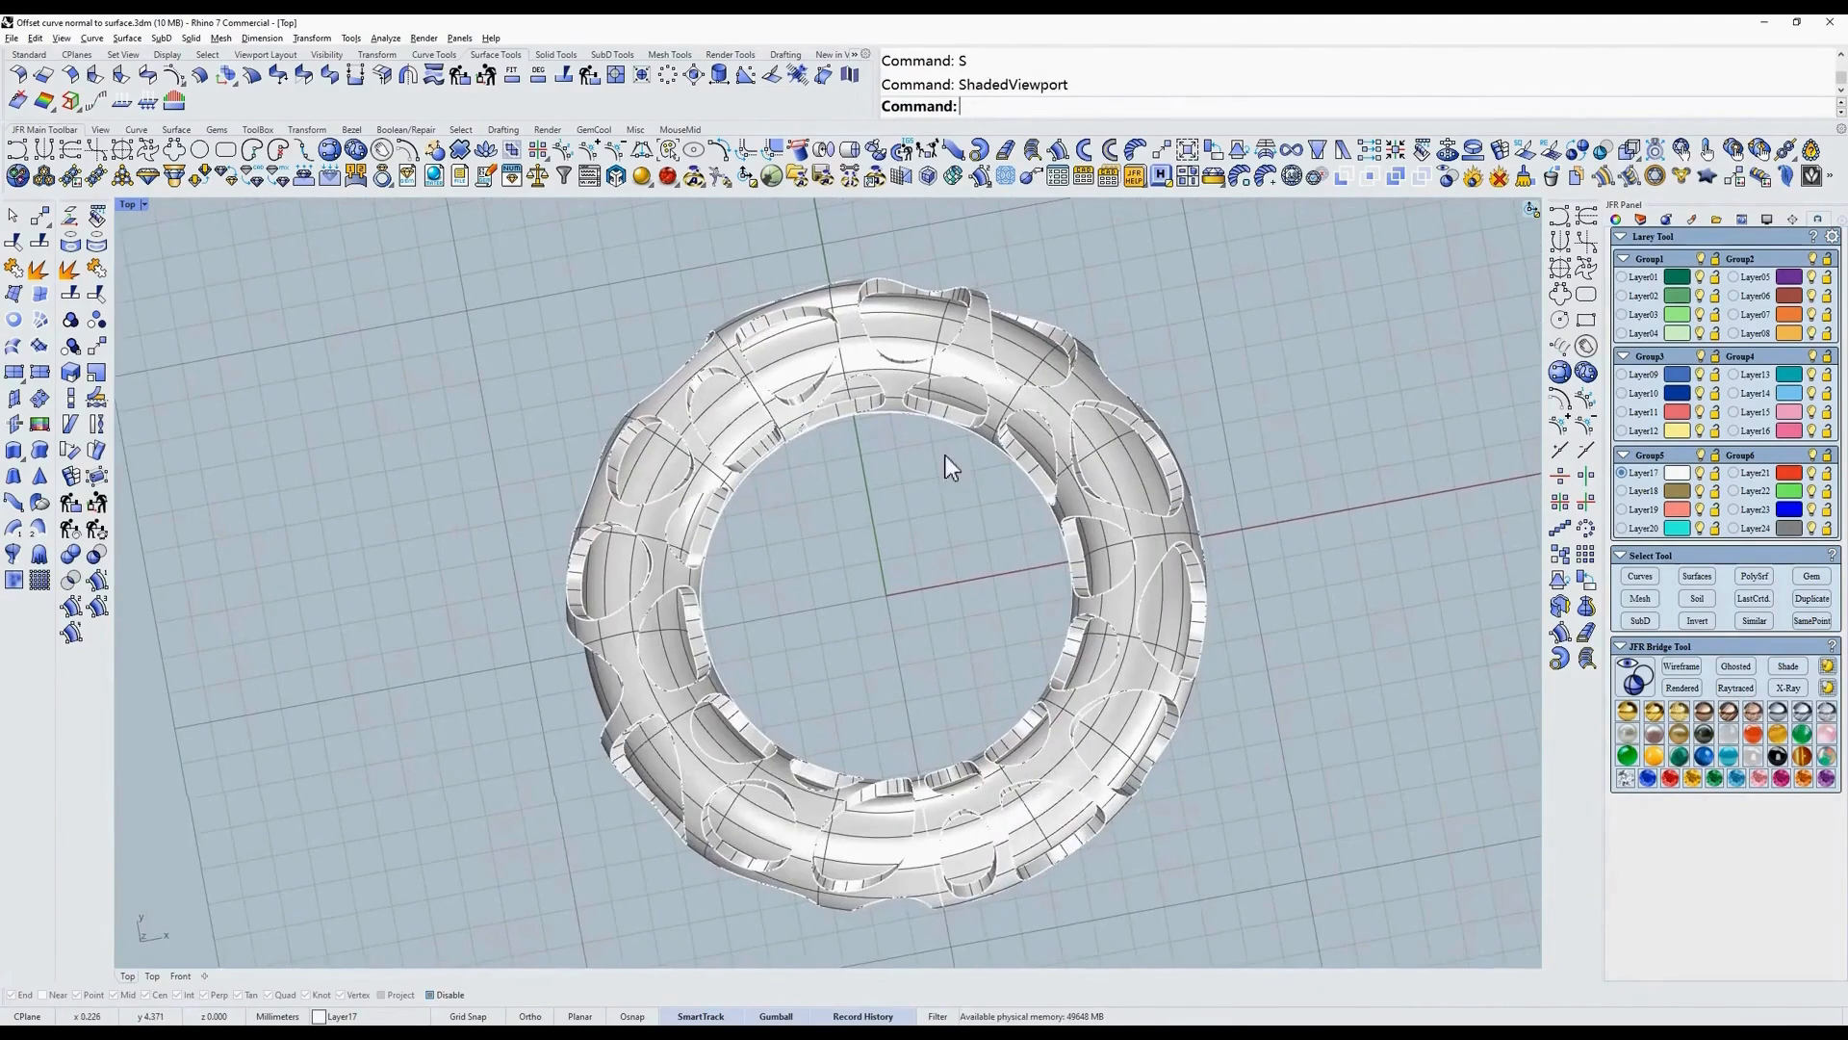
Select all the curves in the model and hide them.
left_click(1640, 577)
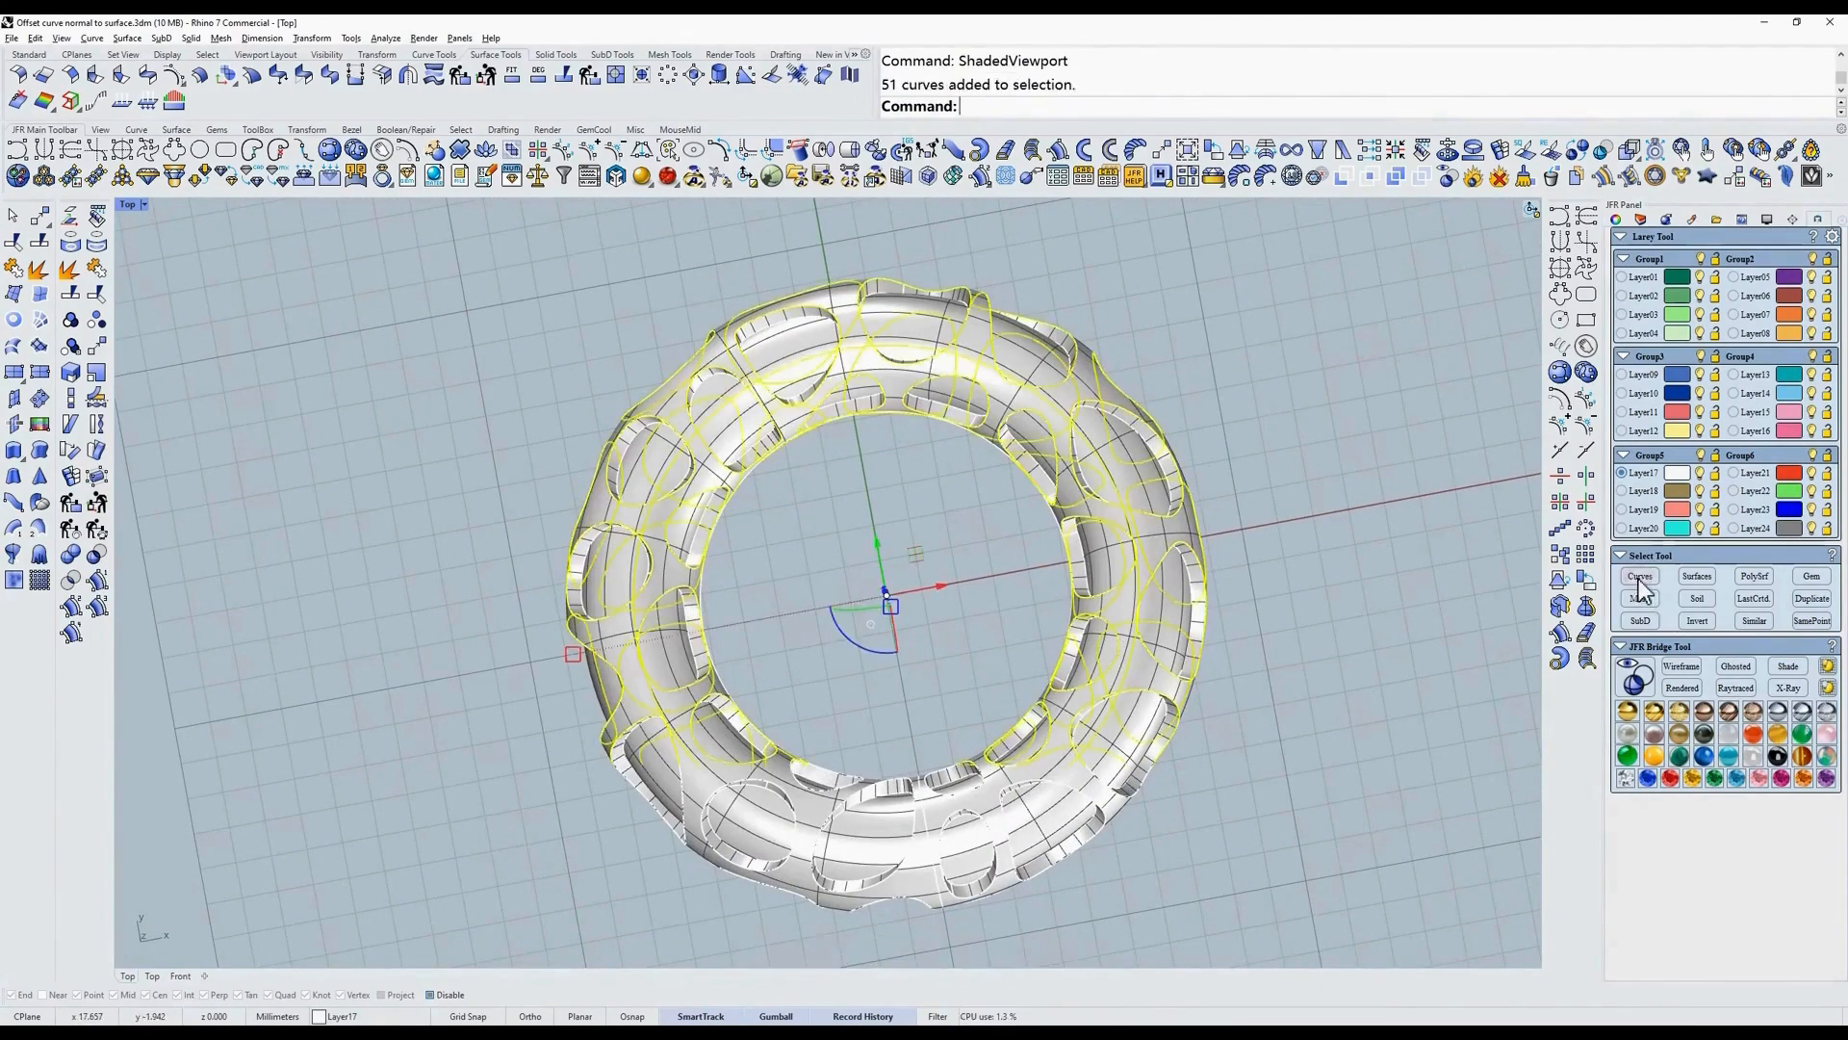
right_click_drag(916, 500, 928, 481, "ctrl+shift")
type("H")
key("Return")
type("T")
key("Return")
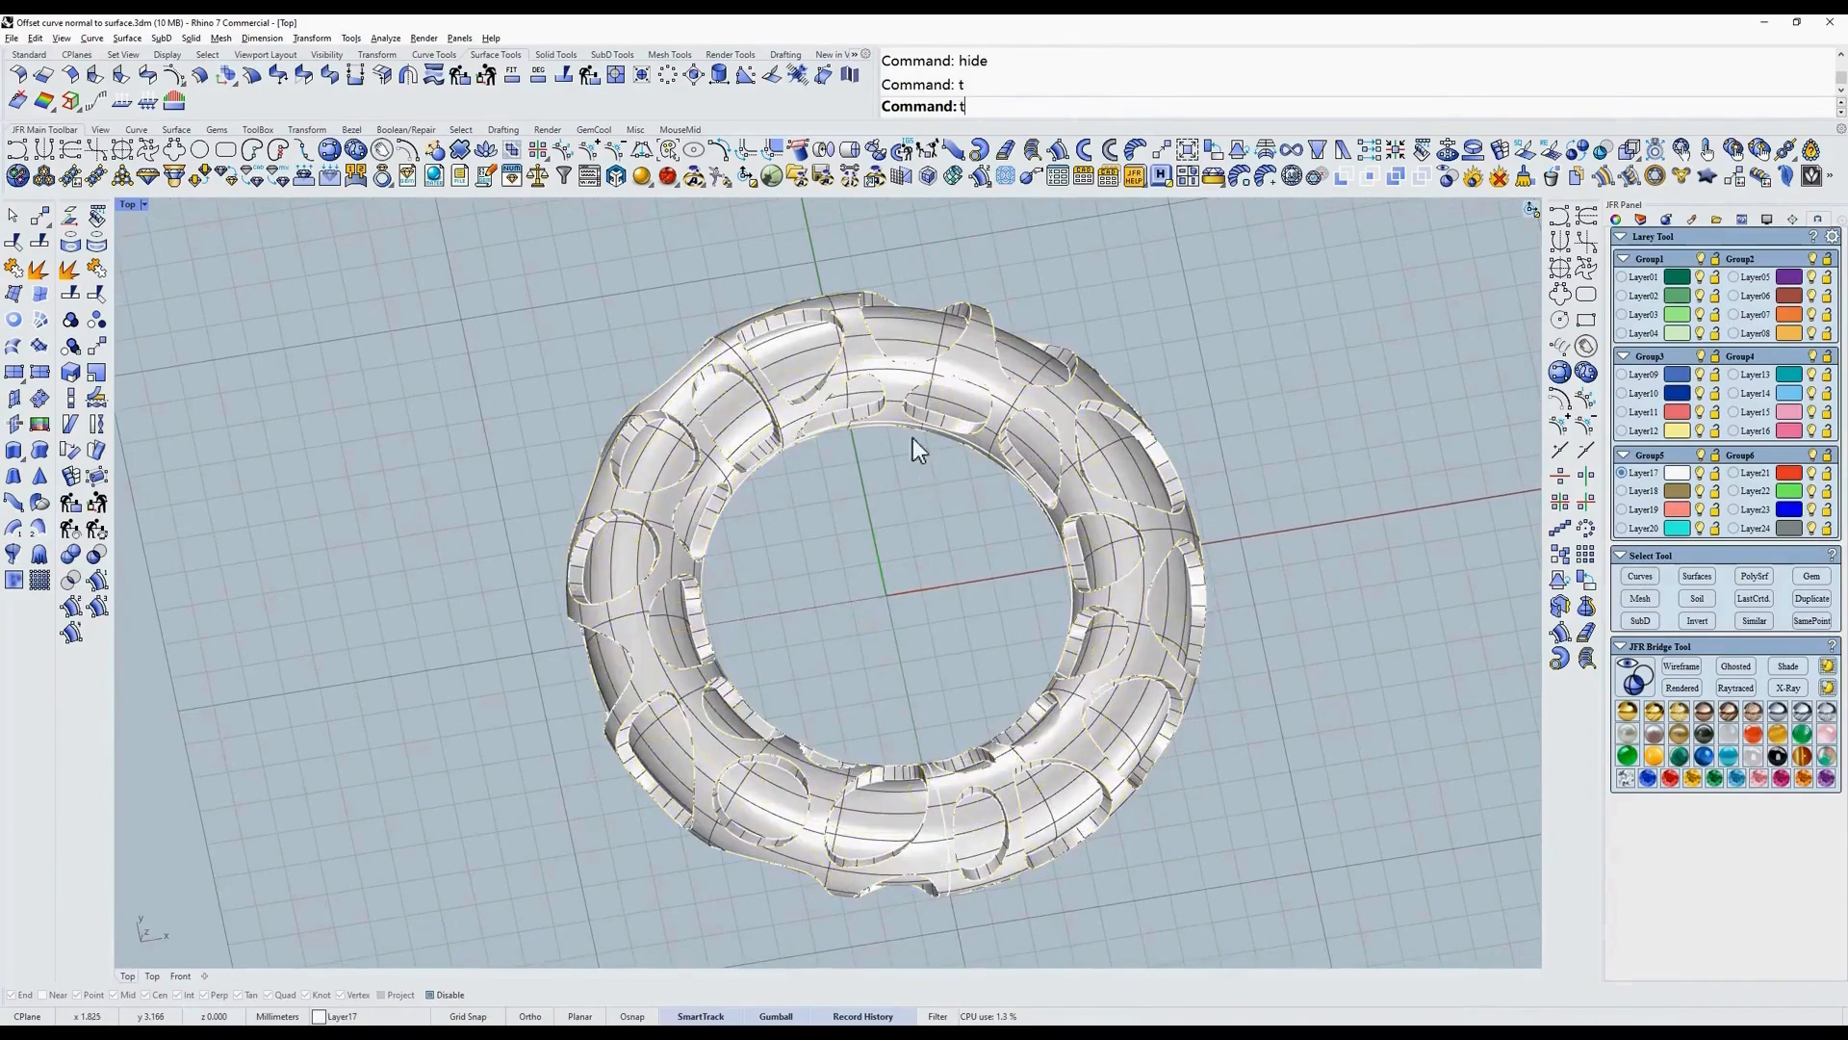
Examine the carved pebble recesses on the ring in X-Ray display, and return to the top view.
type("D")
key("Return")
mouse_move(1028, 568)
right_mouse_down("ctrl+shift")
mouse_move(1048, 524)
mouse_move(1106, 529)
mouse_move(1081, 466)
mouse_move(1002, 505)
mouse_move(982, 574)
right_mouse_up("ctrl+shift")
type("T")
key("Return")
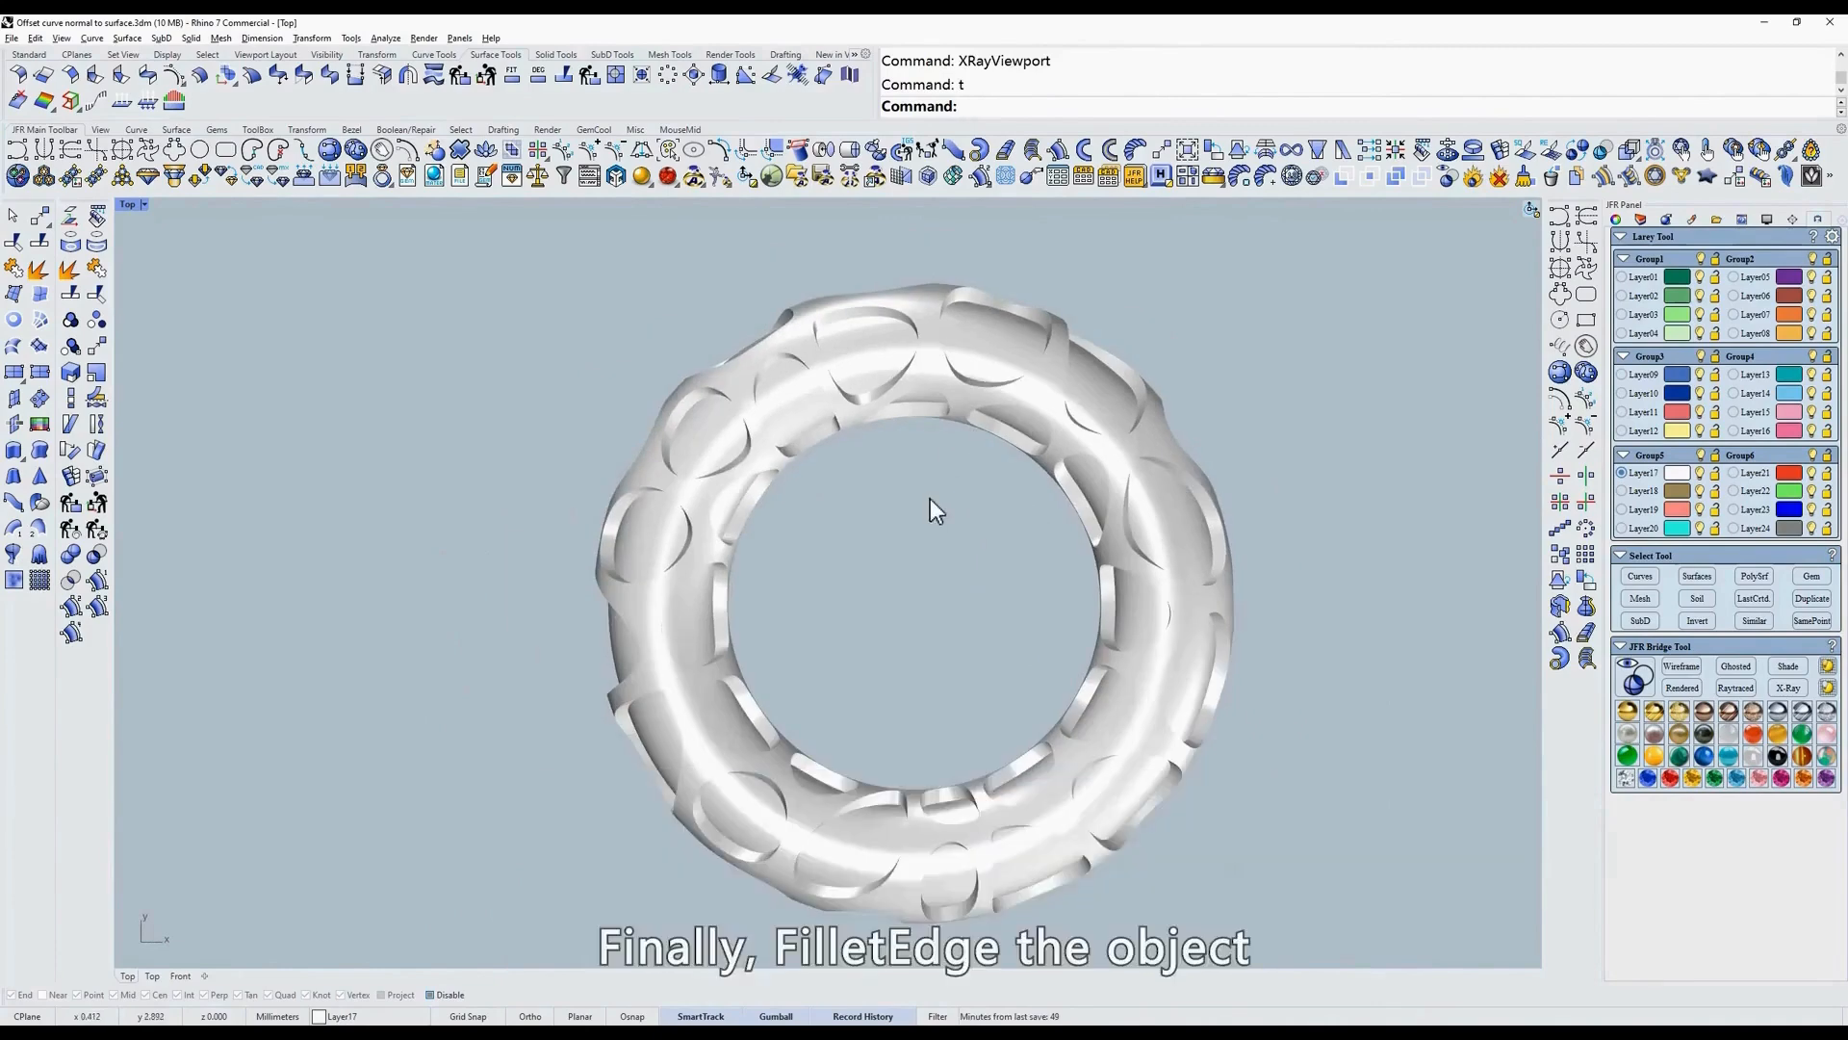
Fillet all edges of the carved ring with a radius of 0.1 mm in shaded display.
type("S")
key("Return")
right_click_drag(927, 501, 923, 490)
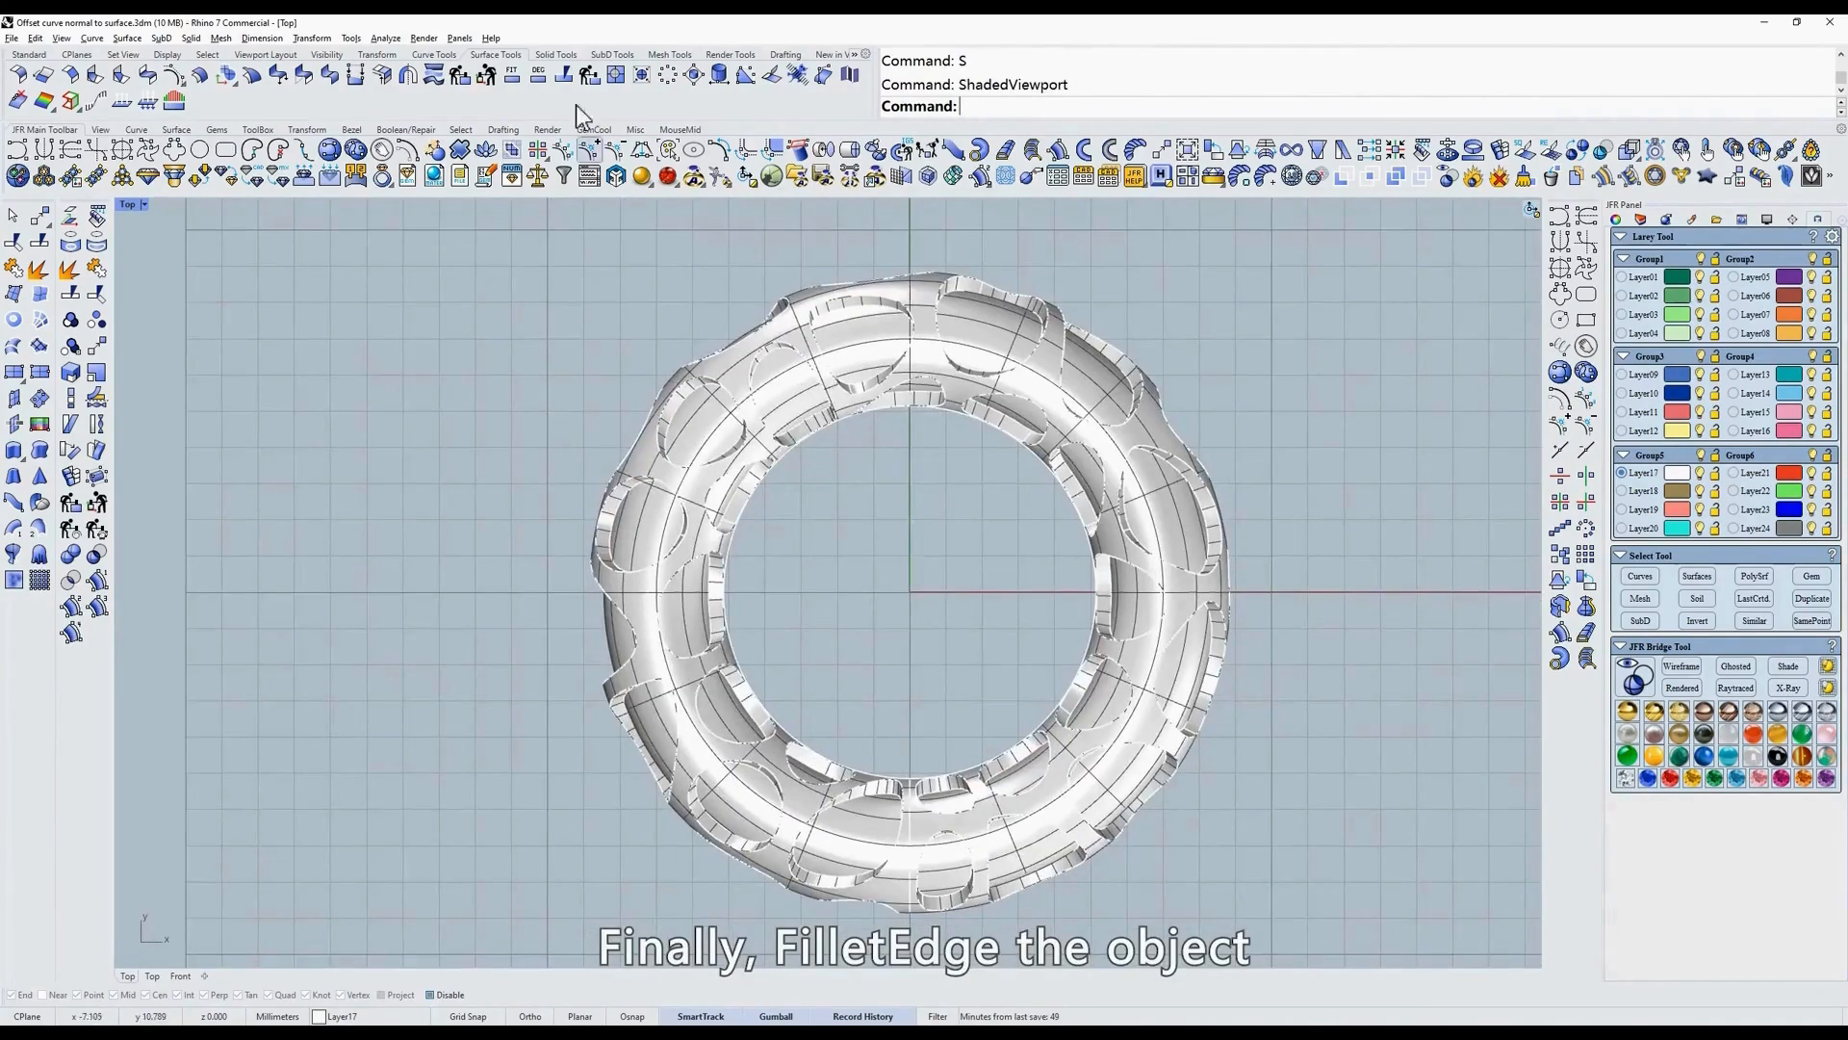
left_click(555, 53)
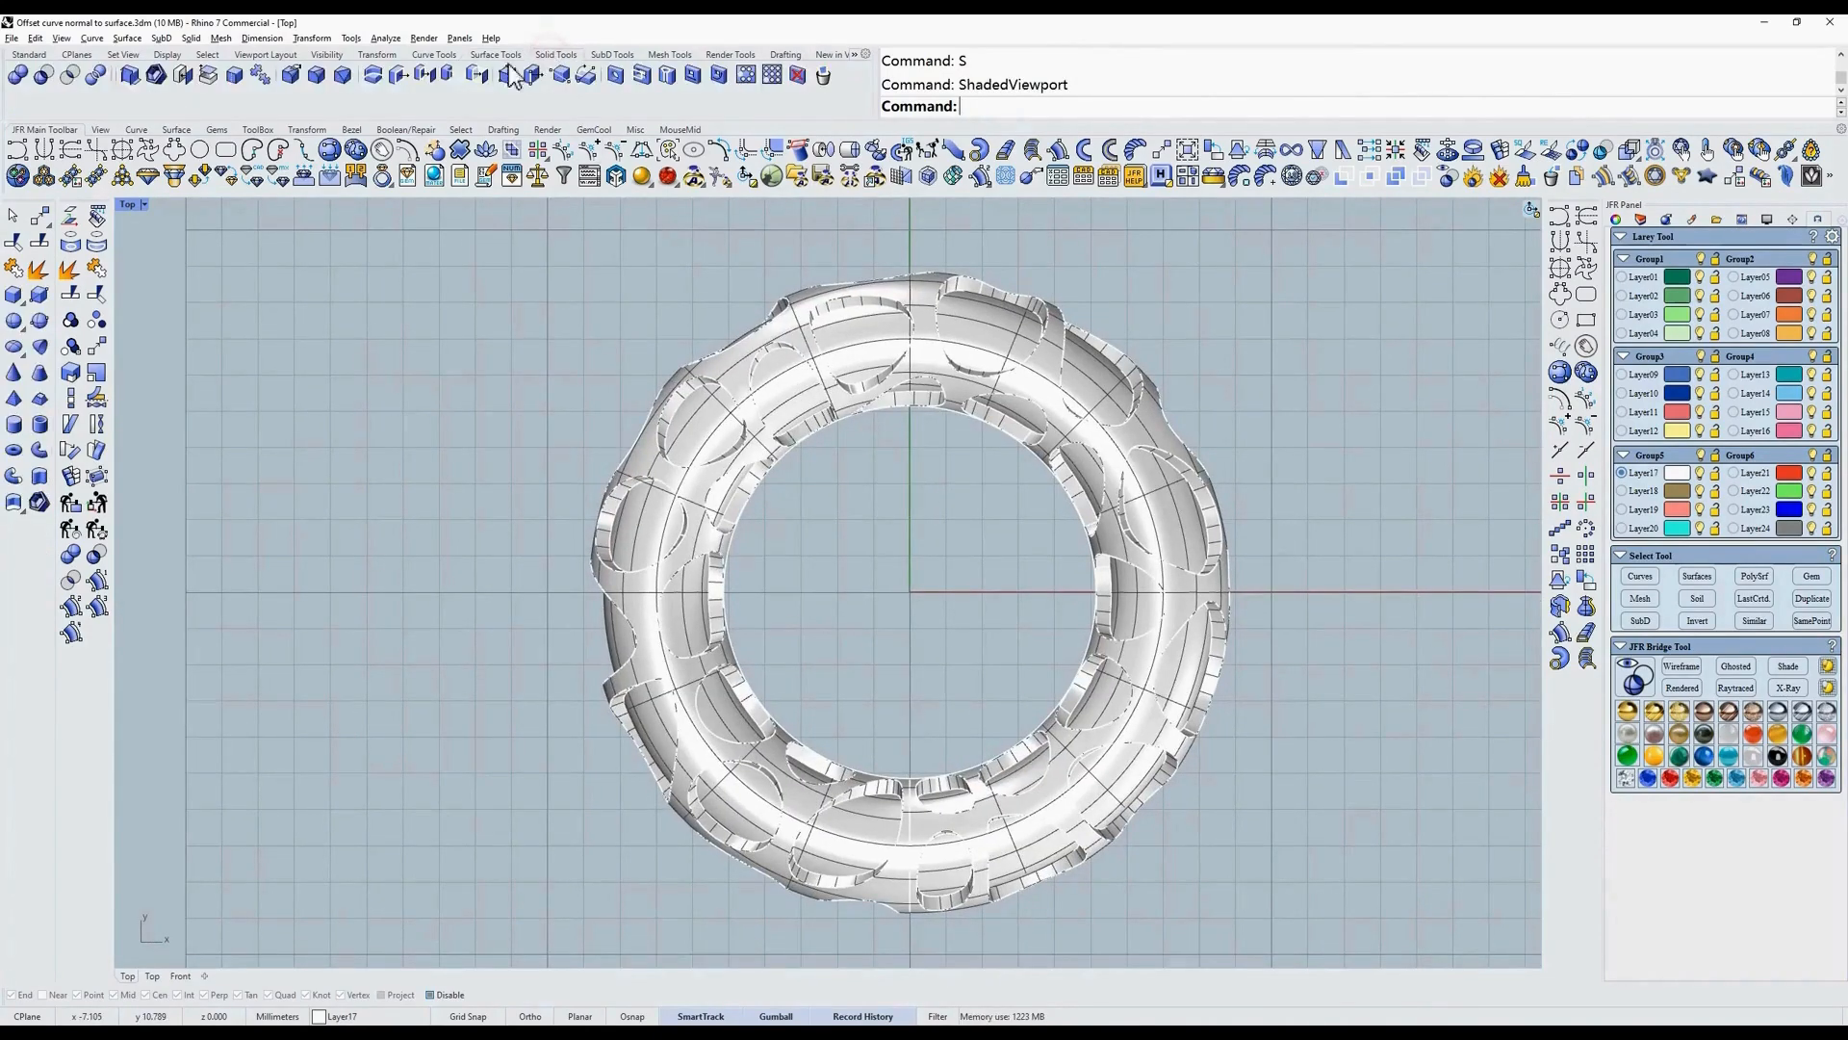
left_click(314, 85)
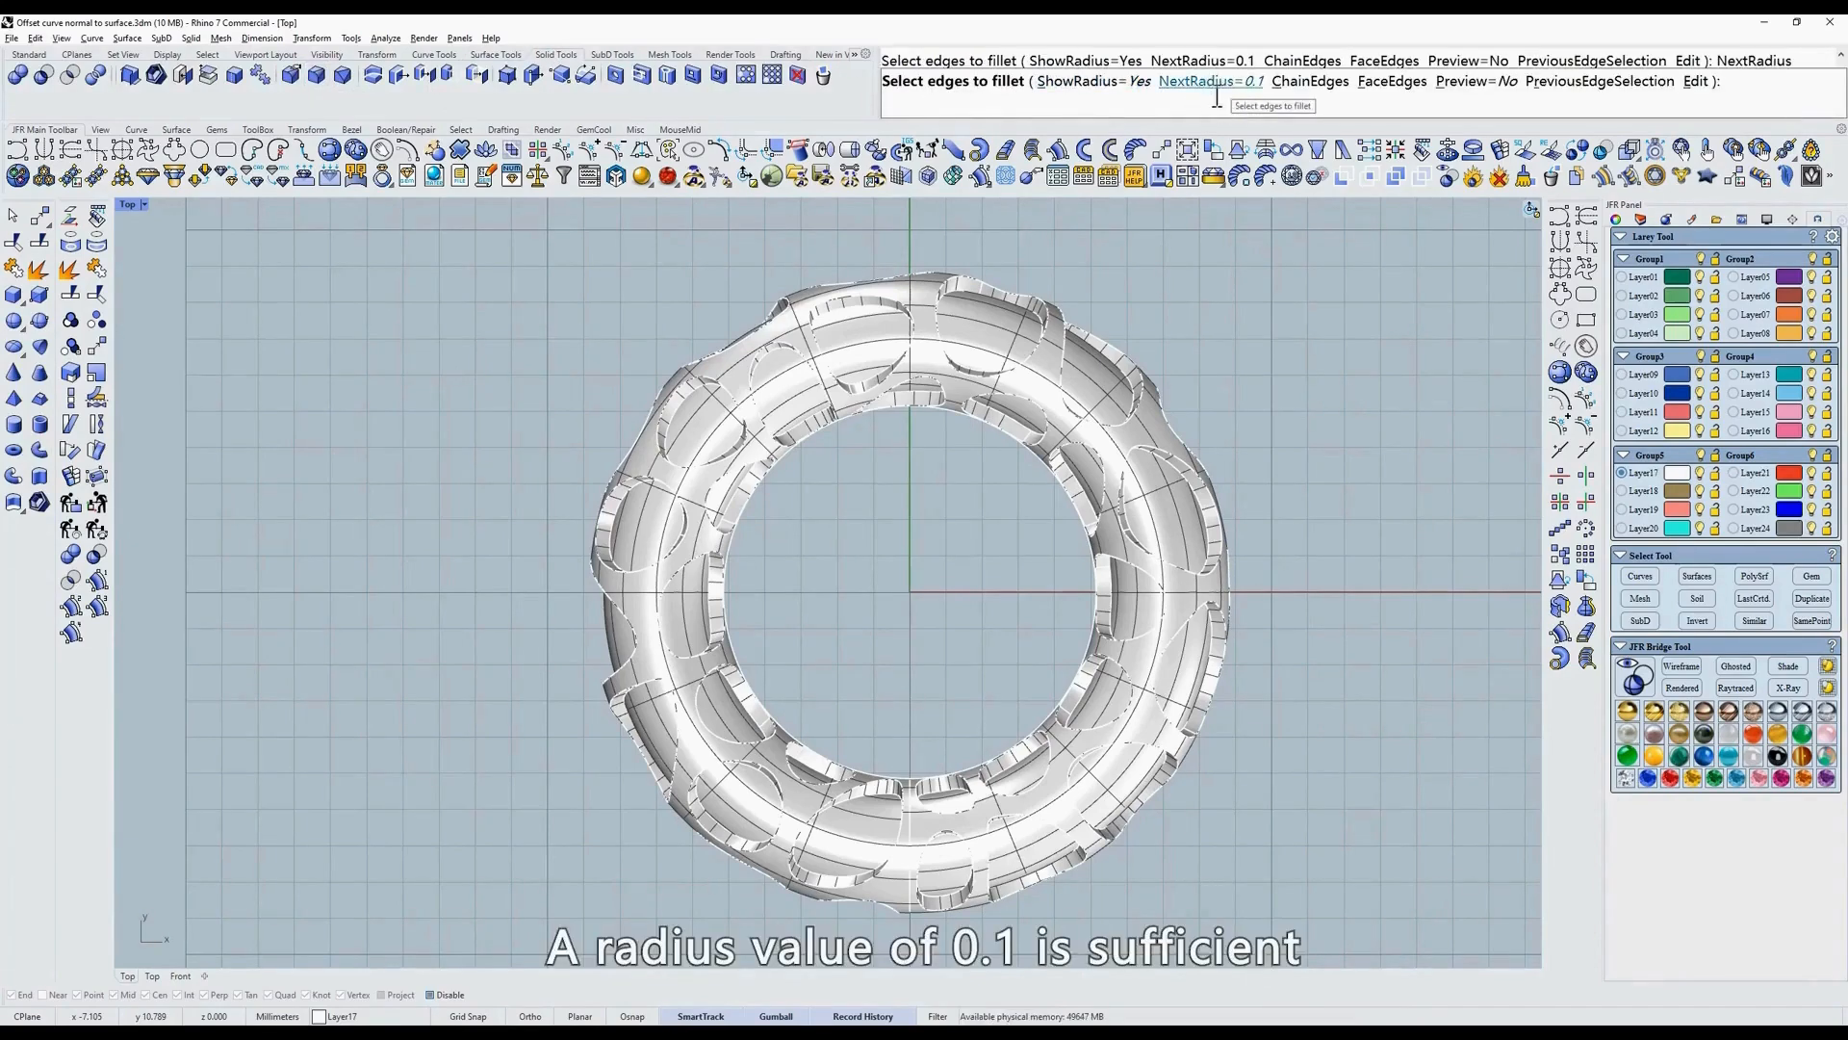
left_click_drag(442, 196, 1319, 917)
key("Return")
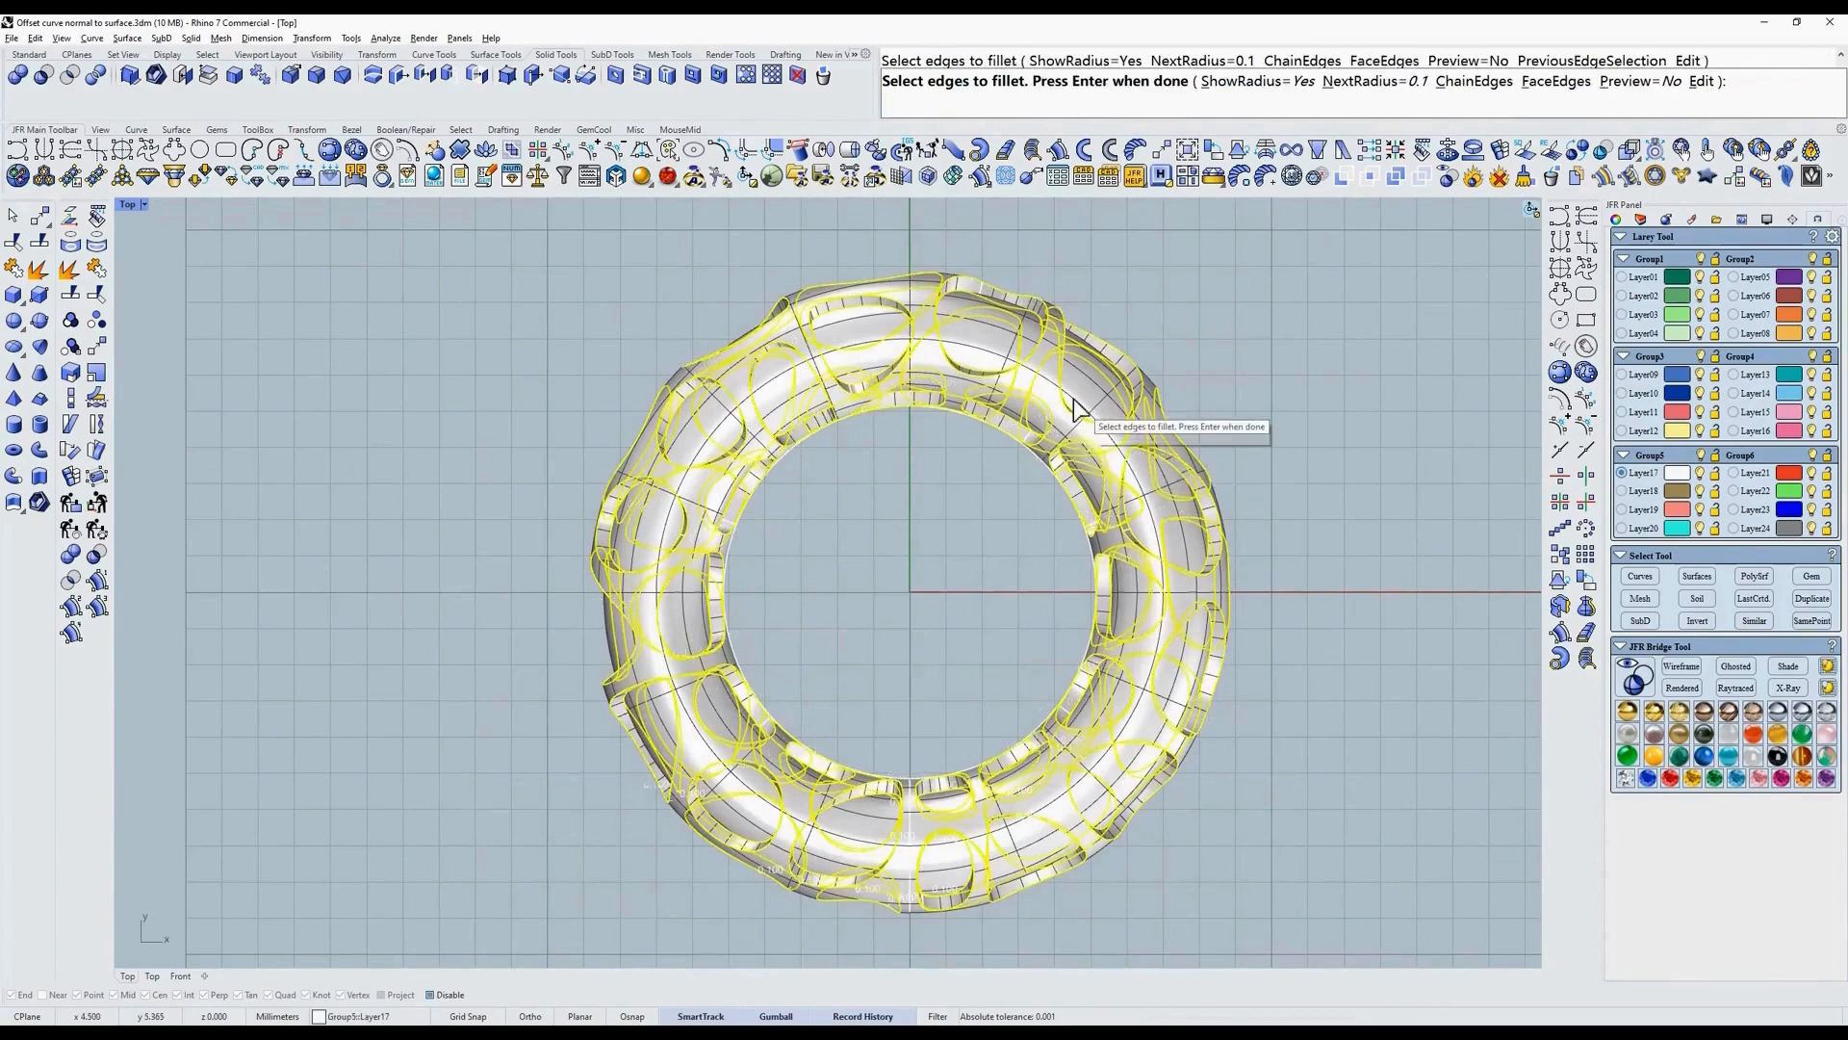
key("Return")
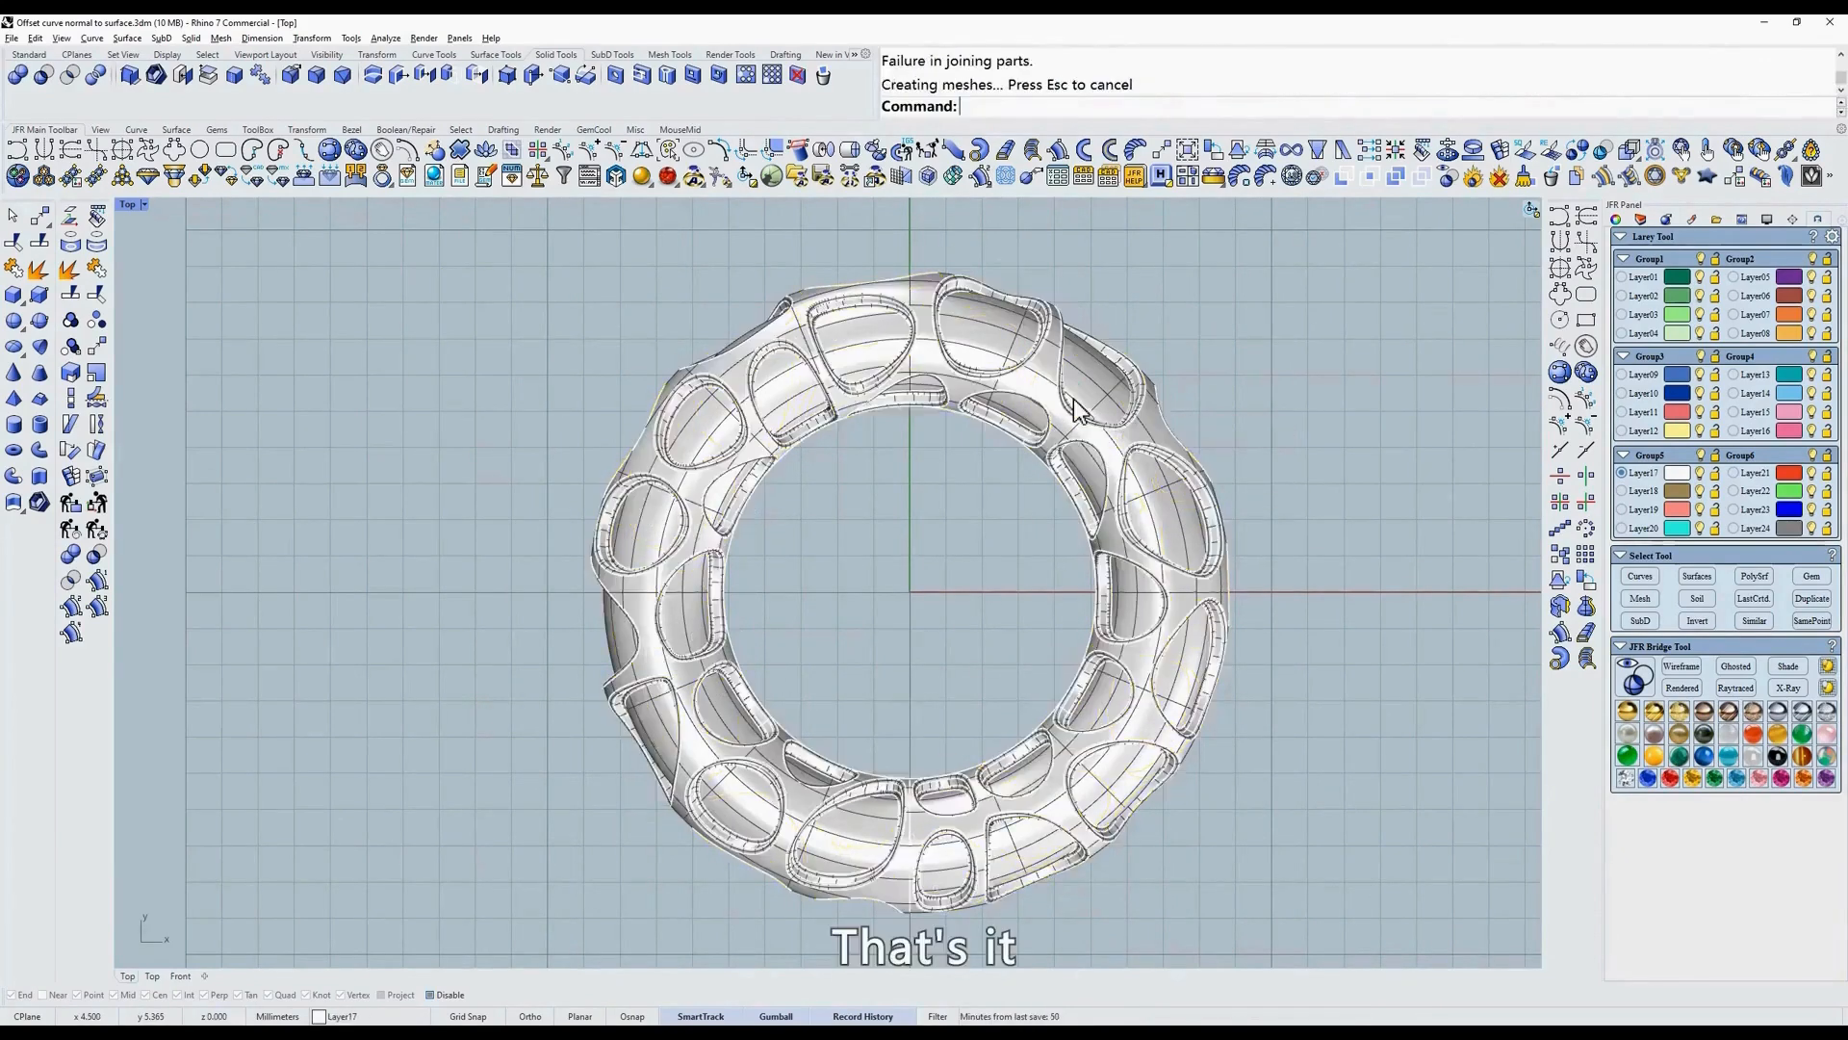
Examine the finished filleted pebble ring from several angles in X-Ray display.
type("d")
key("Return")
right_click_drag(972, 474, 842, 482)
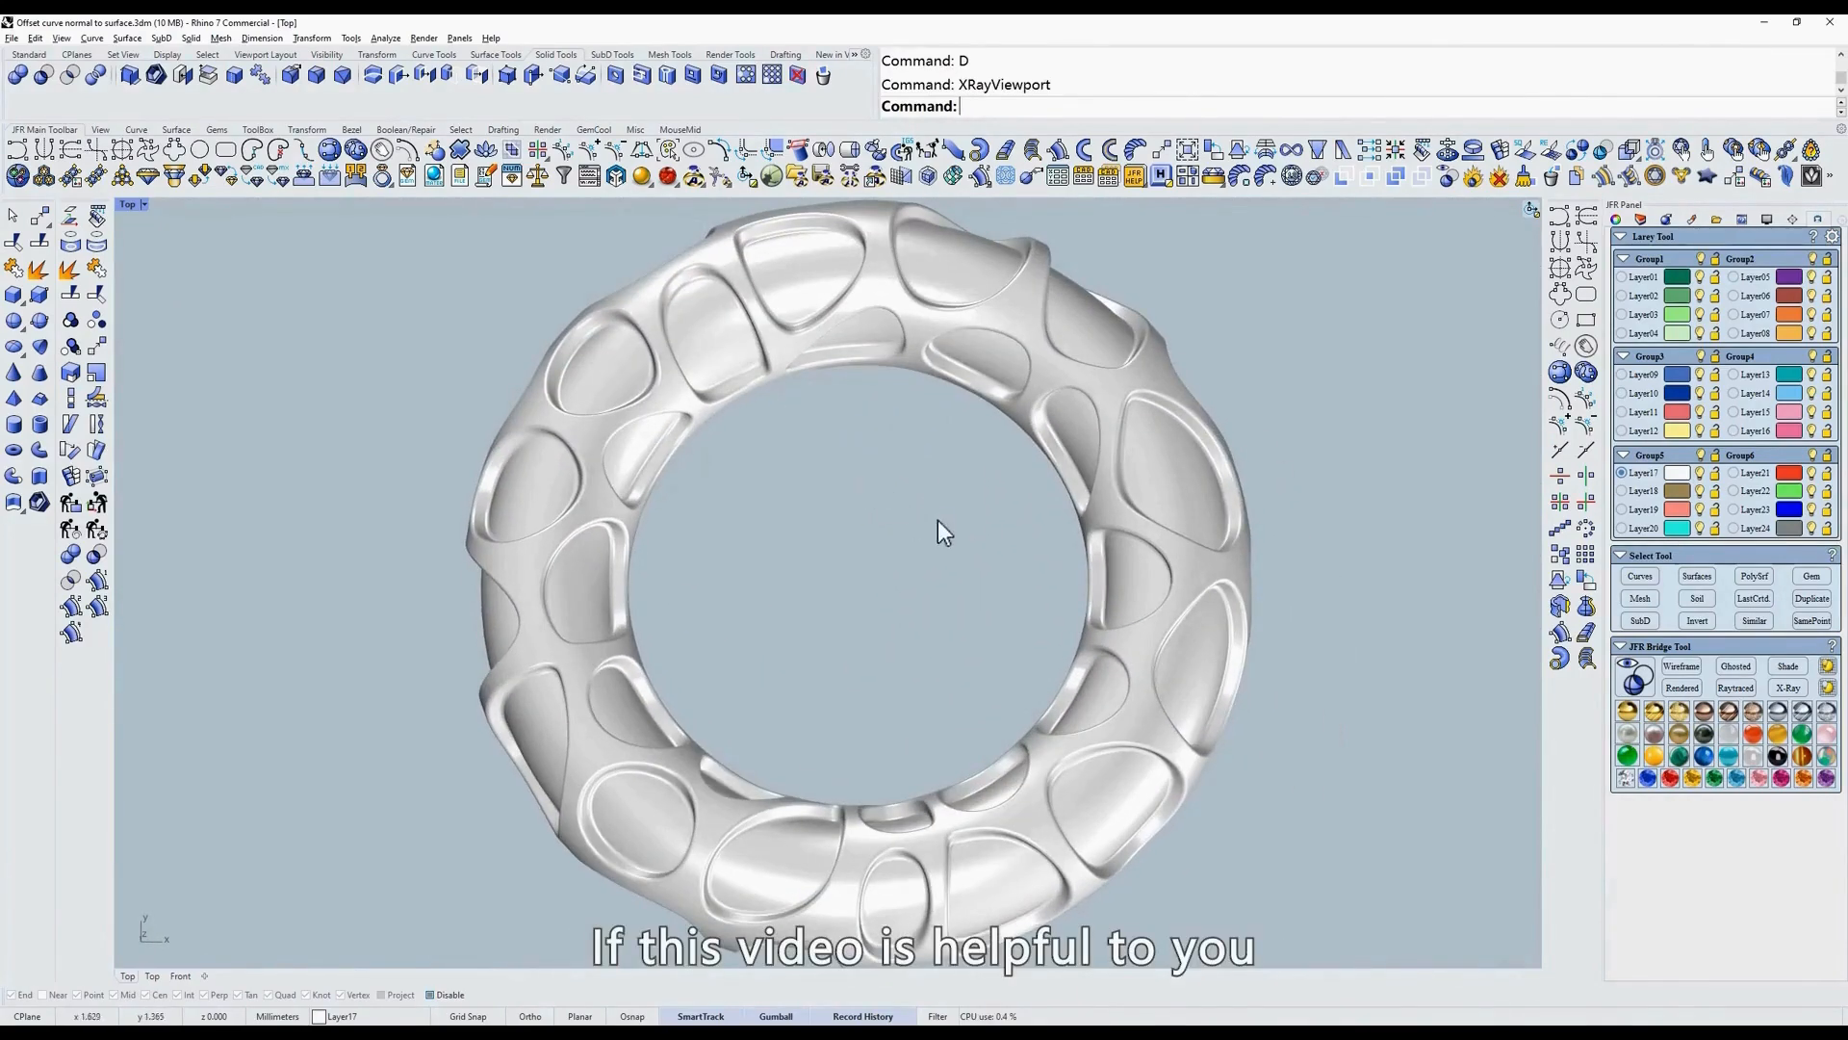
right_click_drag(940, 529, 896, 516)
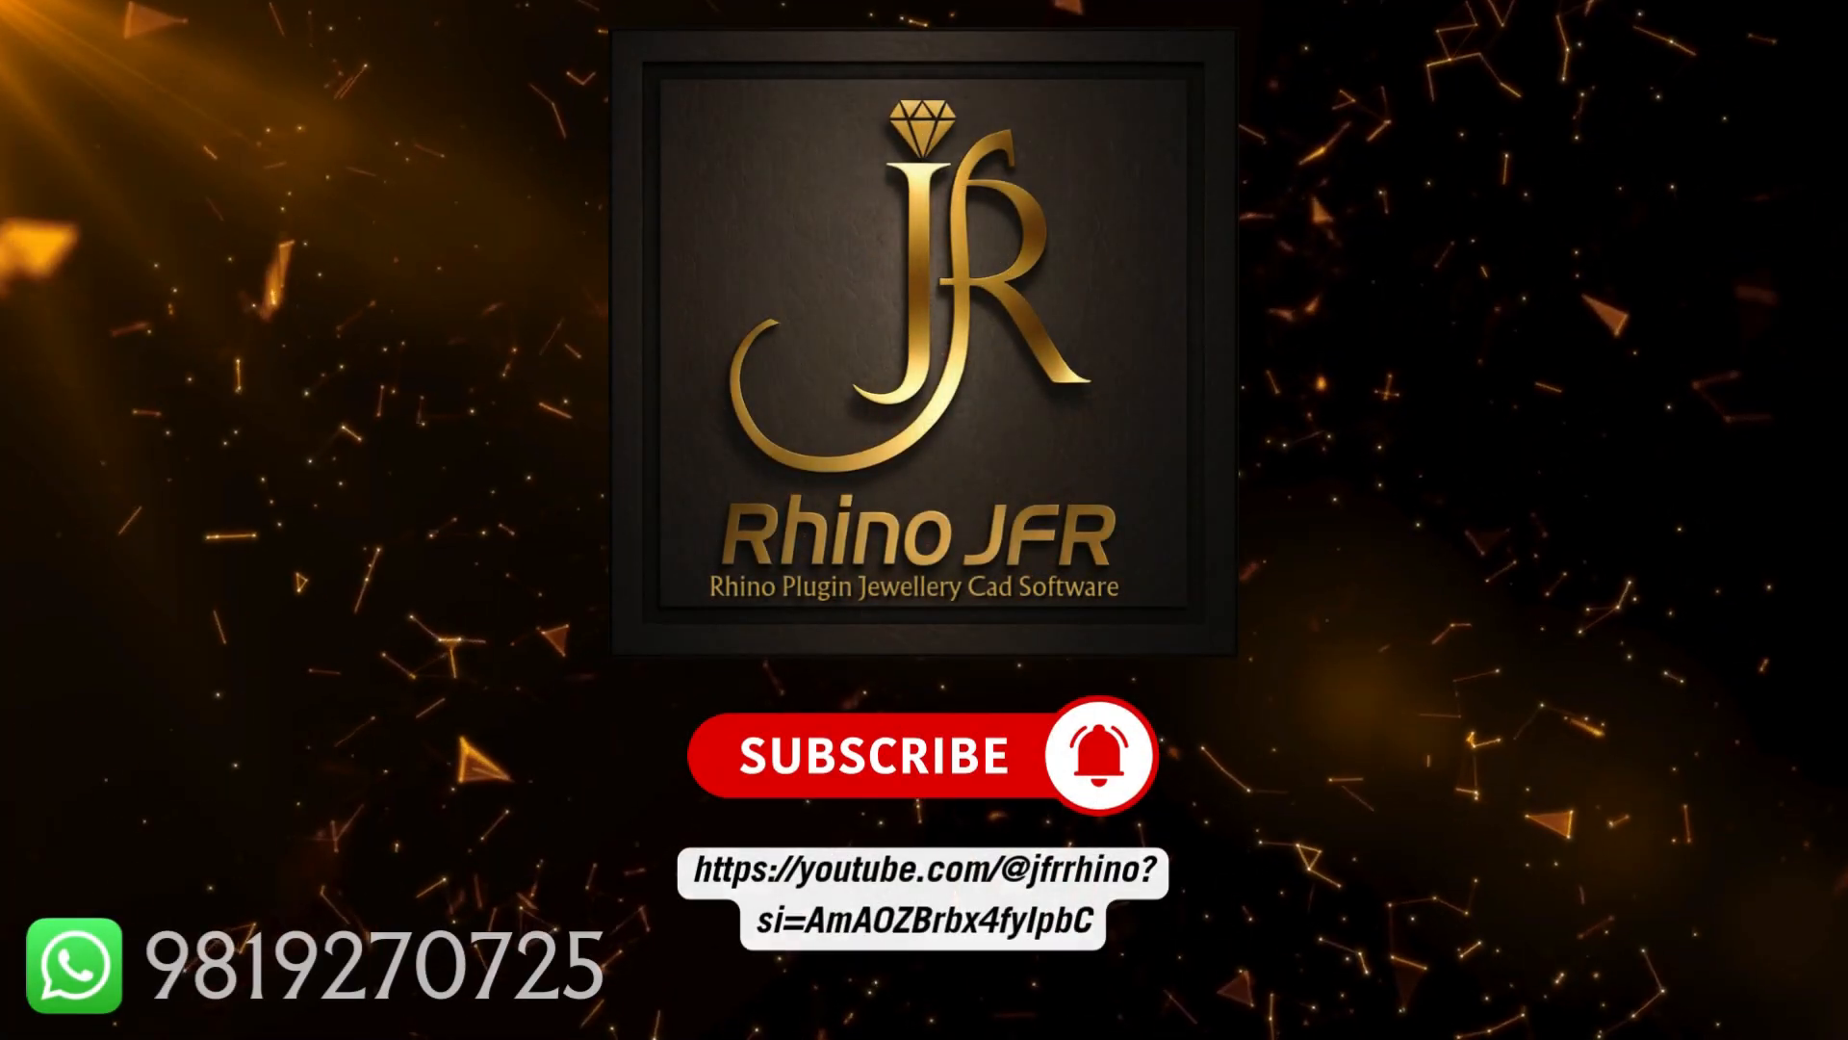